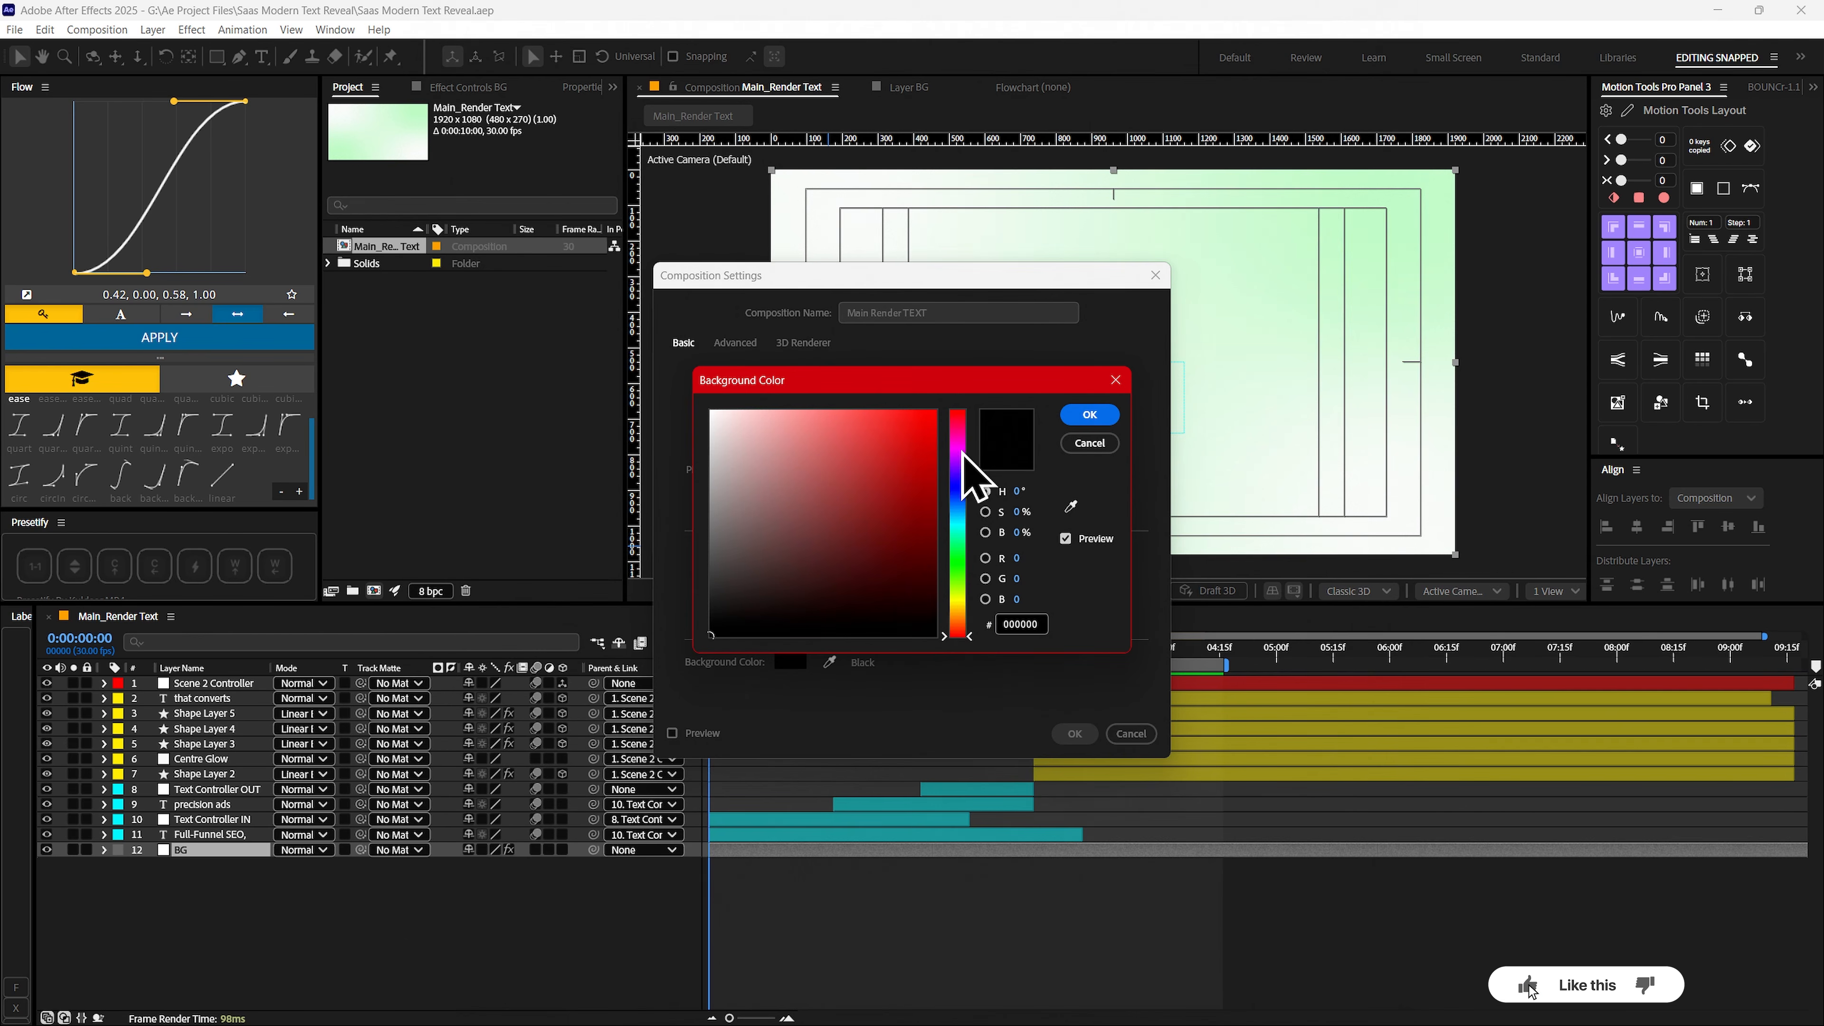
- Create the Main Render TEXT composition at 1920x1080 and 30 fps with a 10-second duration and black background
left_click(1089, 442)
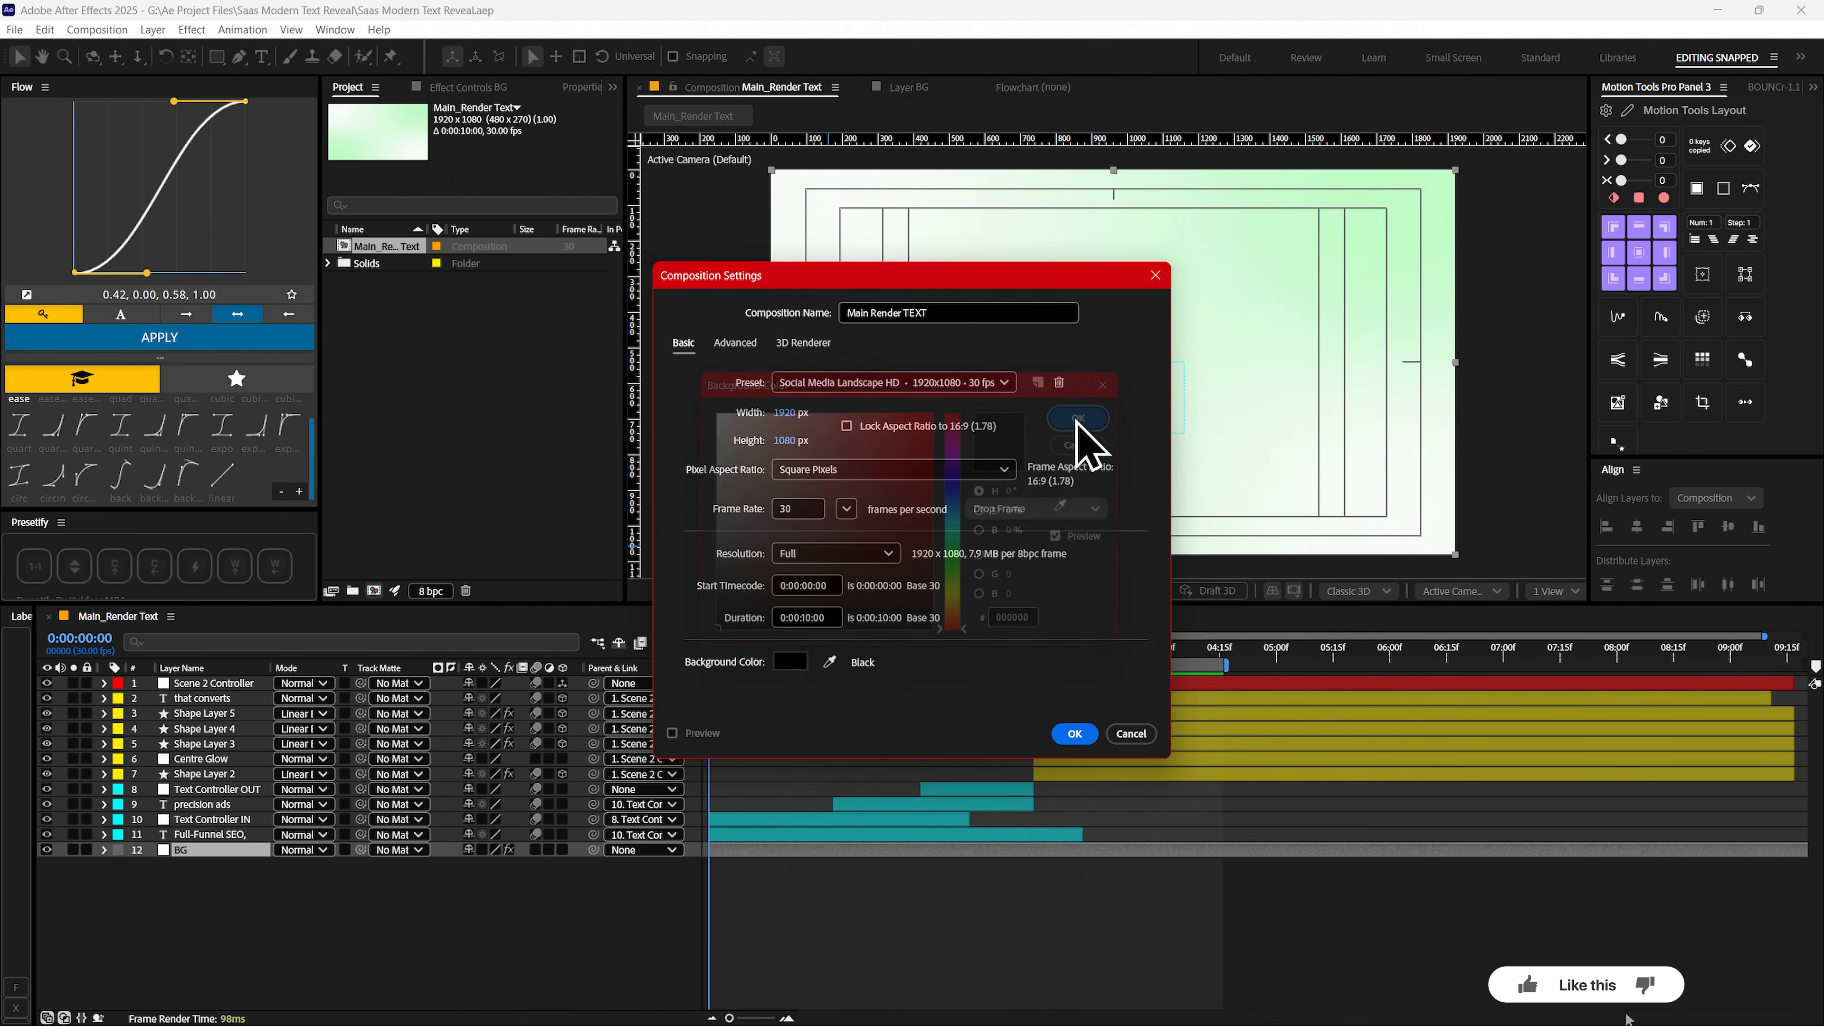
left_click(1061, 739)
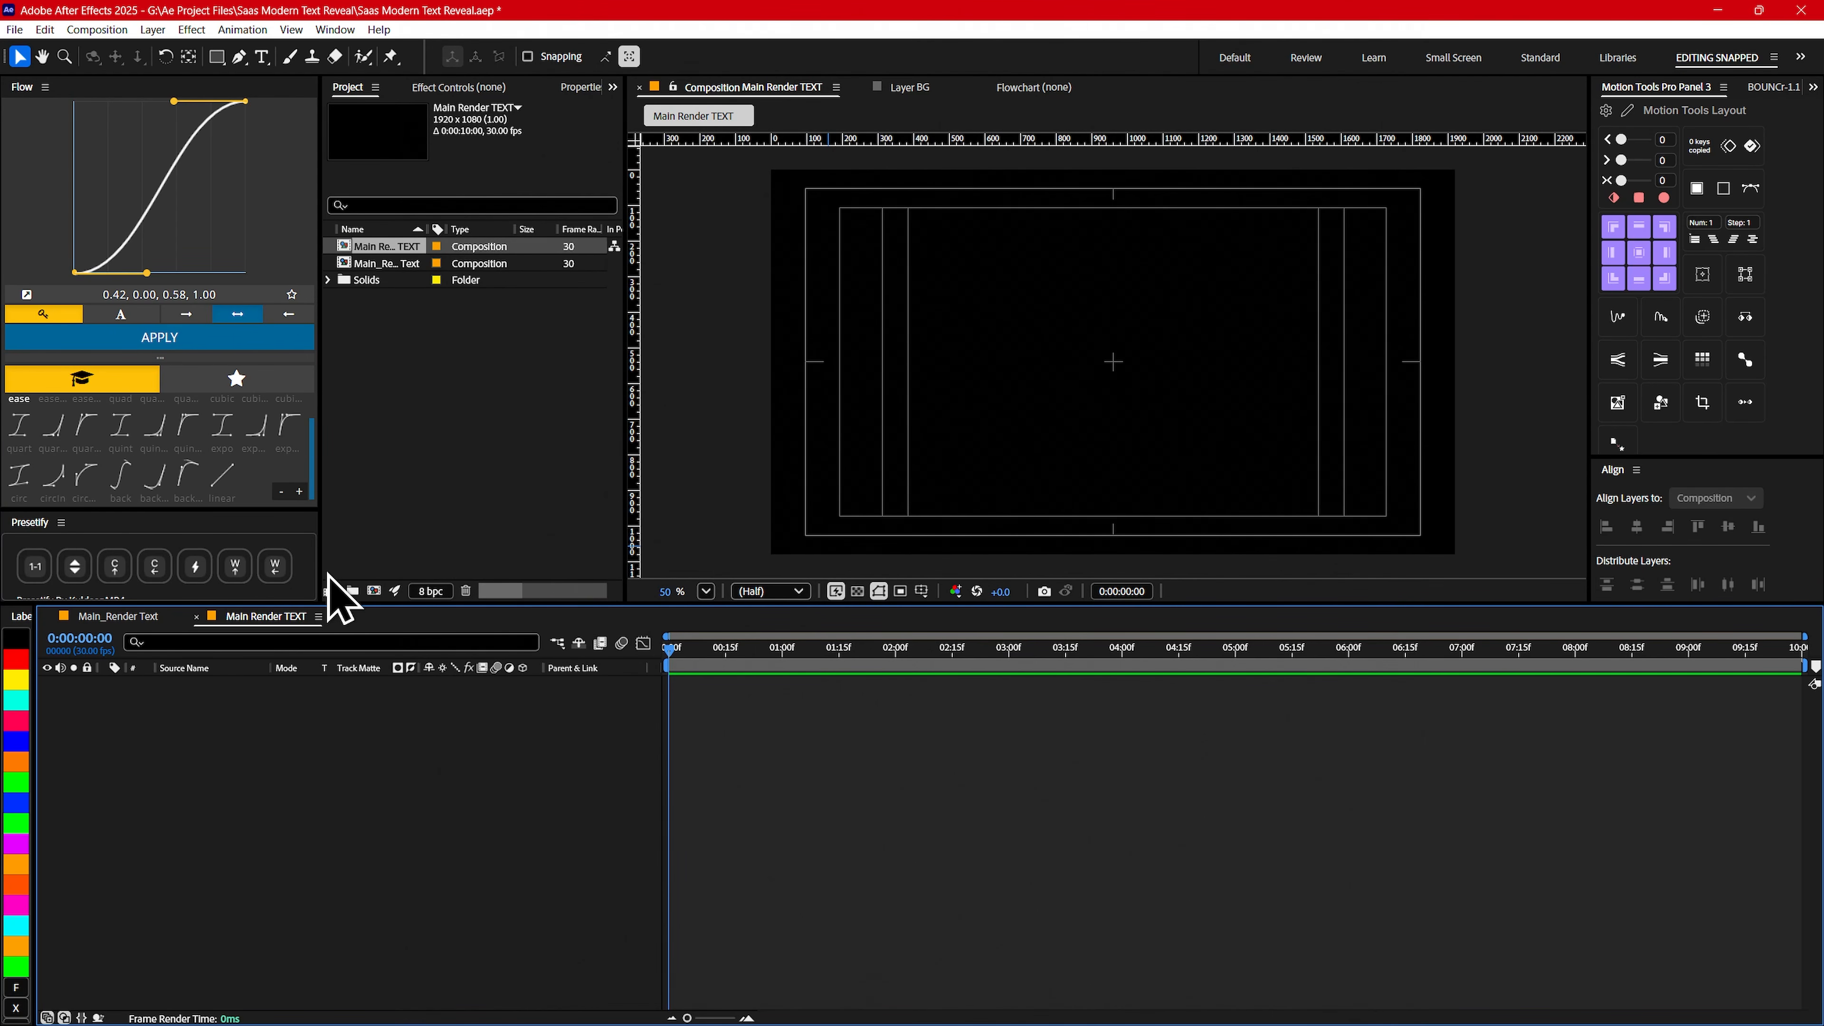
- Copy the BG layer from the Main_Render Text composition into Main Render TEXT and return the playhead to the first frame
left_click(140, 617)
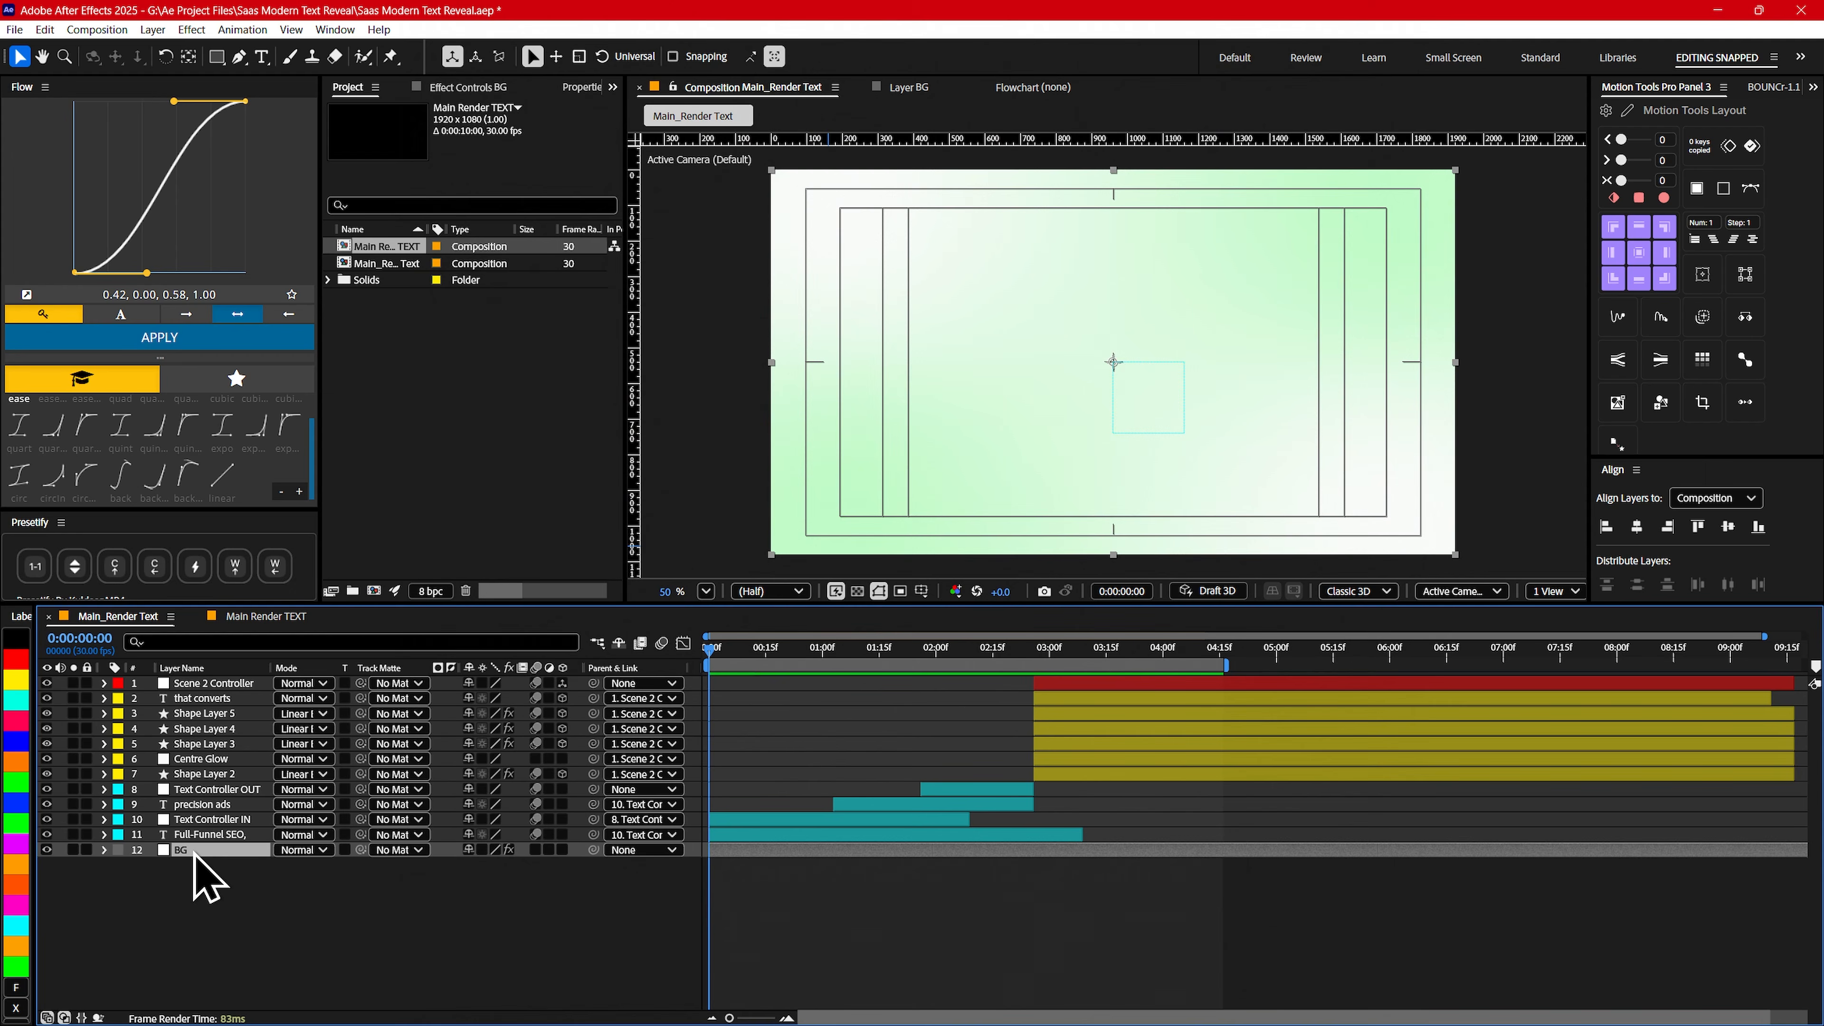
left_click(298, 616)
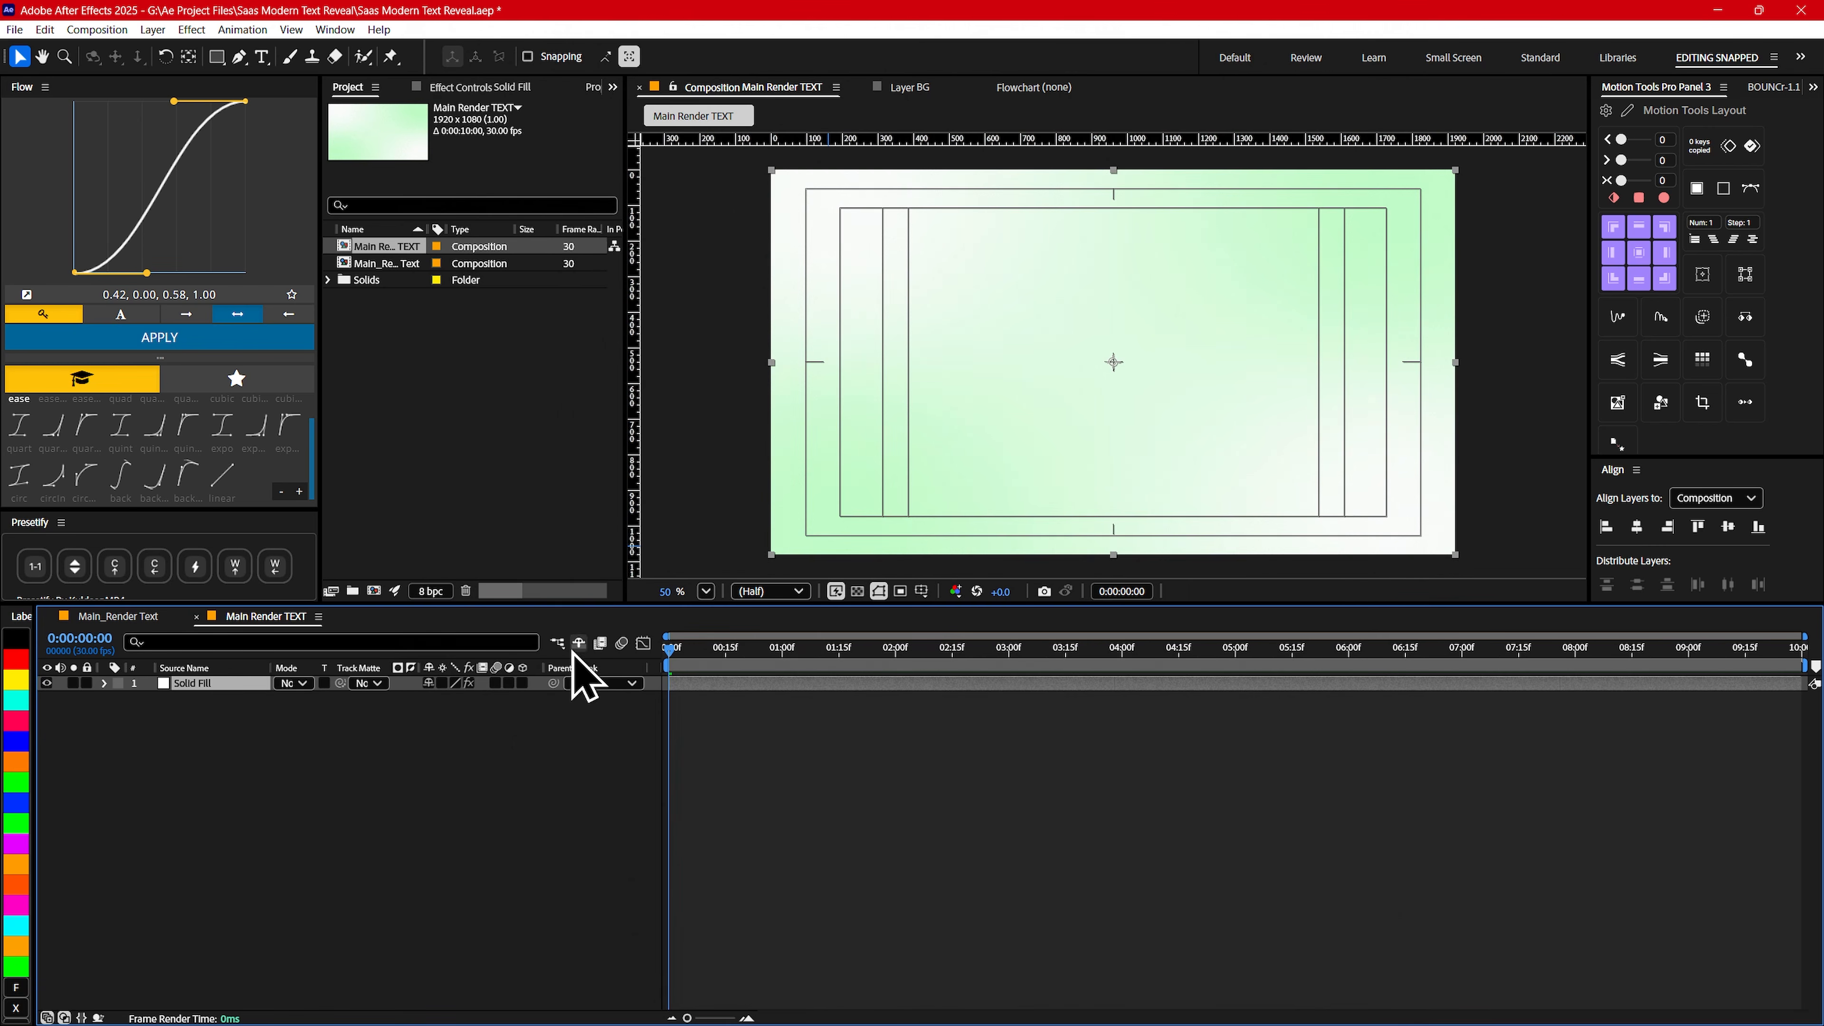
left_click(785, 703)
left_click(701, 659)
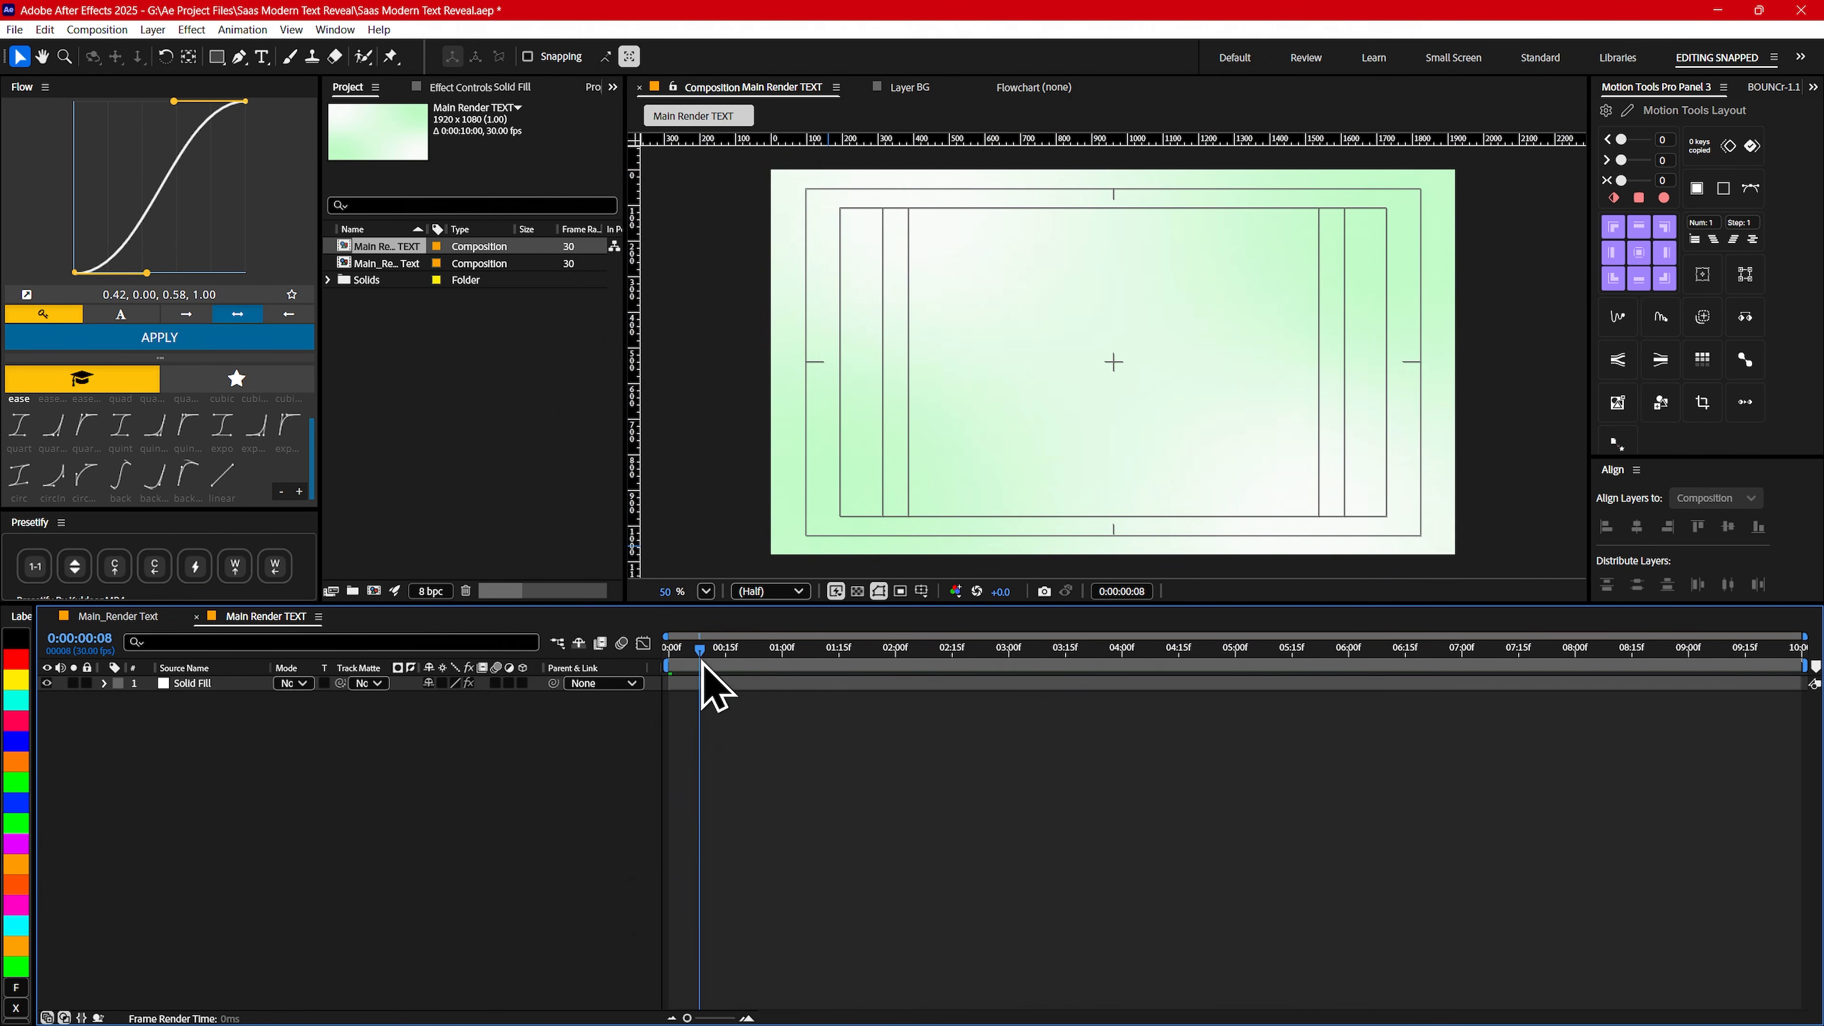
left_click_drag(702, 662, 665, 655)
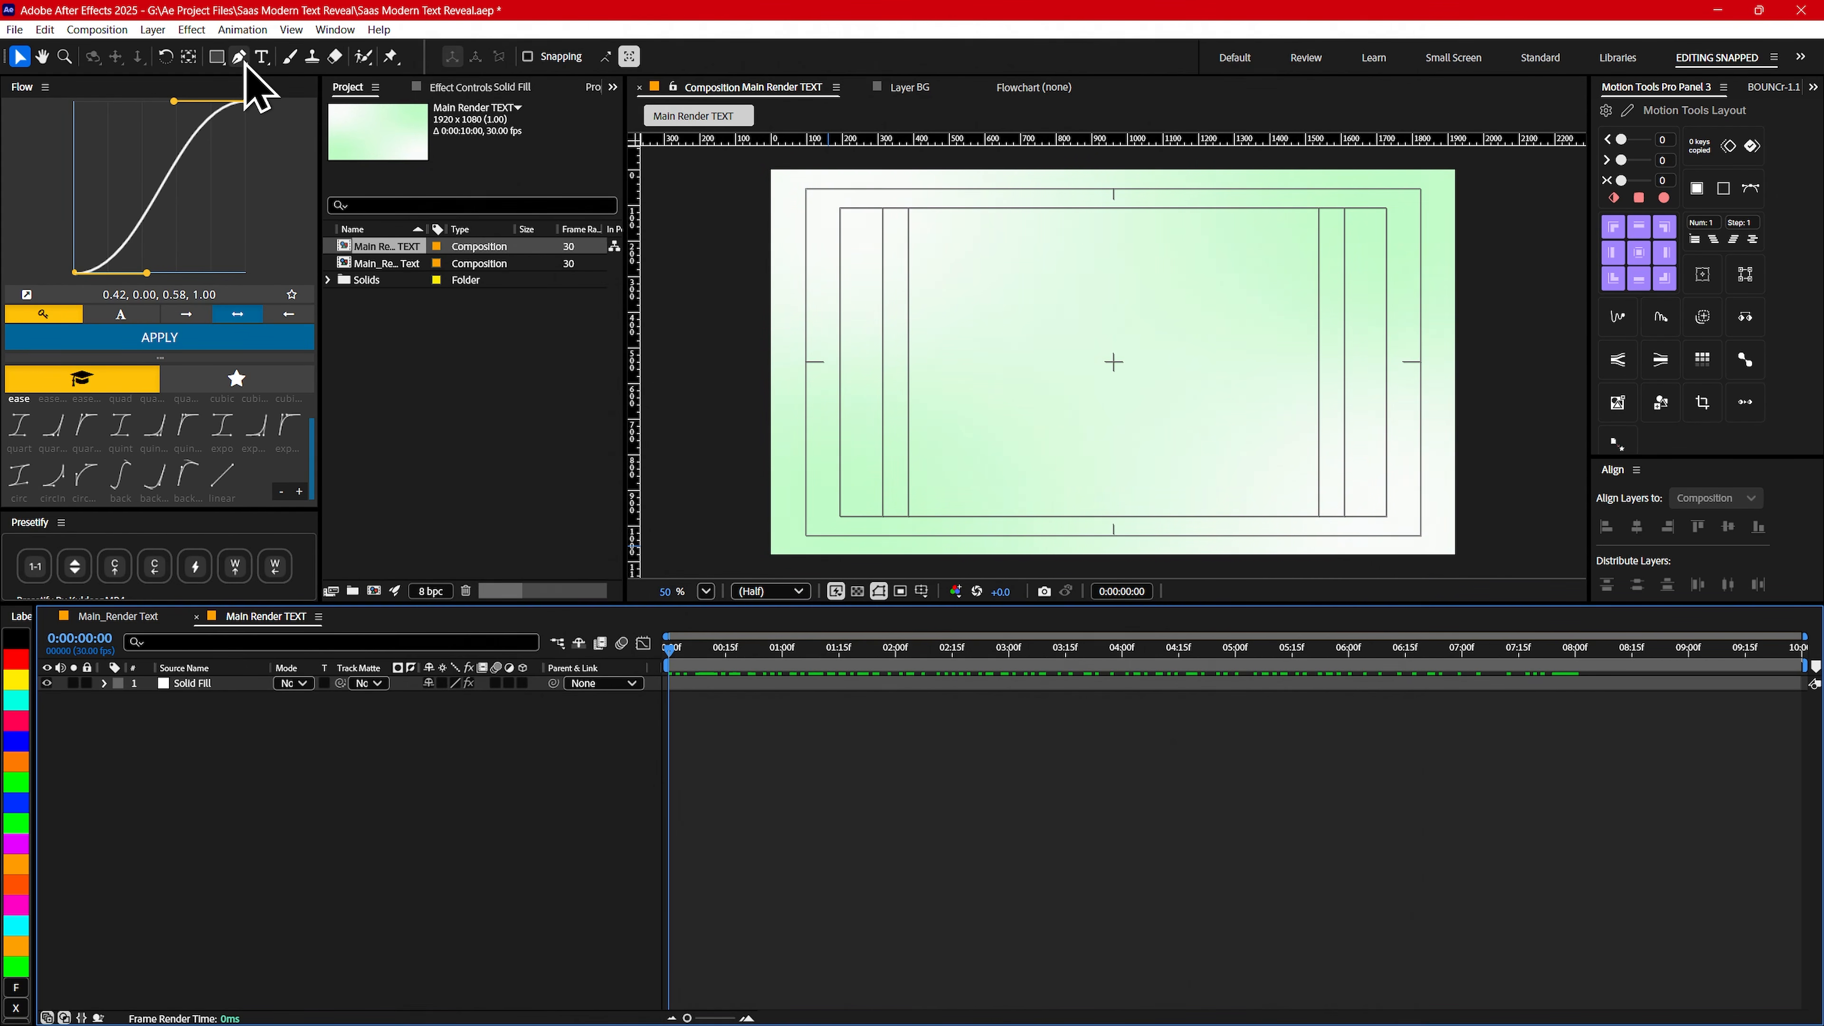
- Add a text layer reading "Full Funnel SEO" to the Main Render TEXT composition
left_click(261, 58)
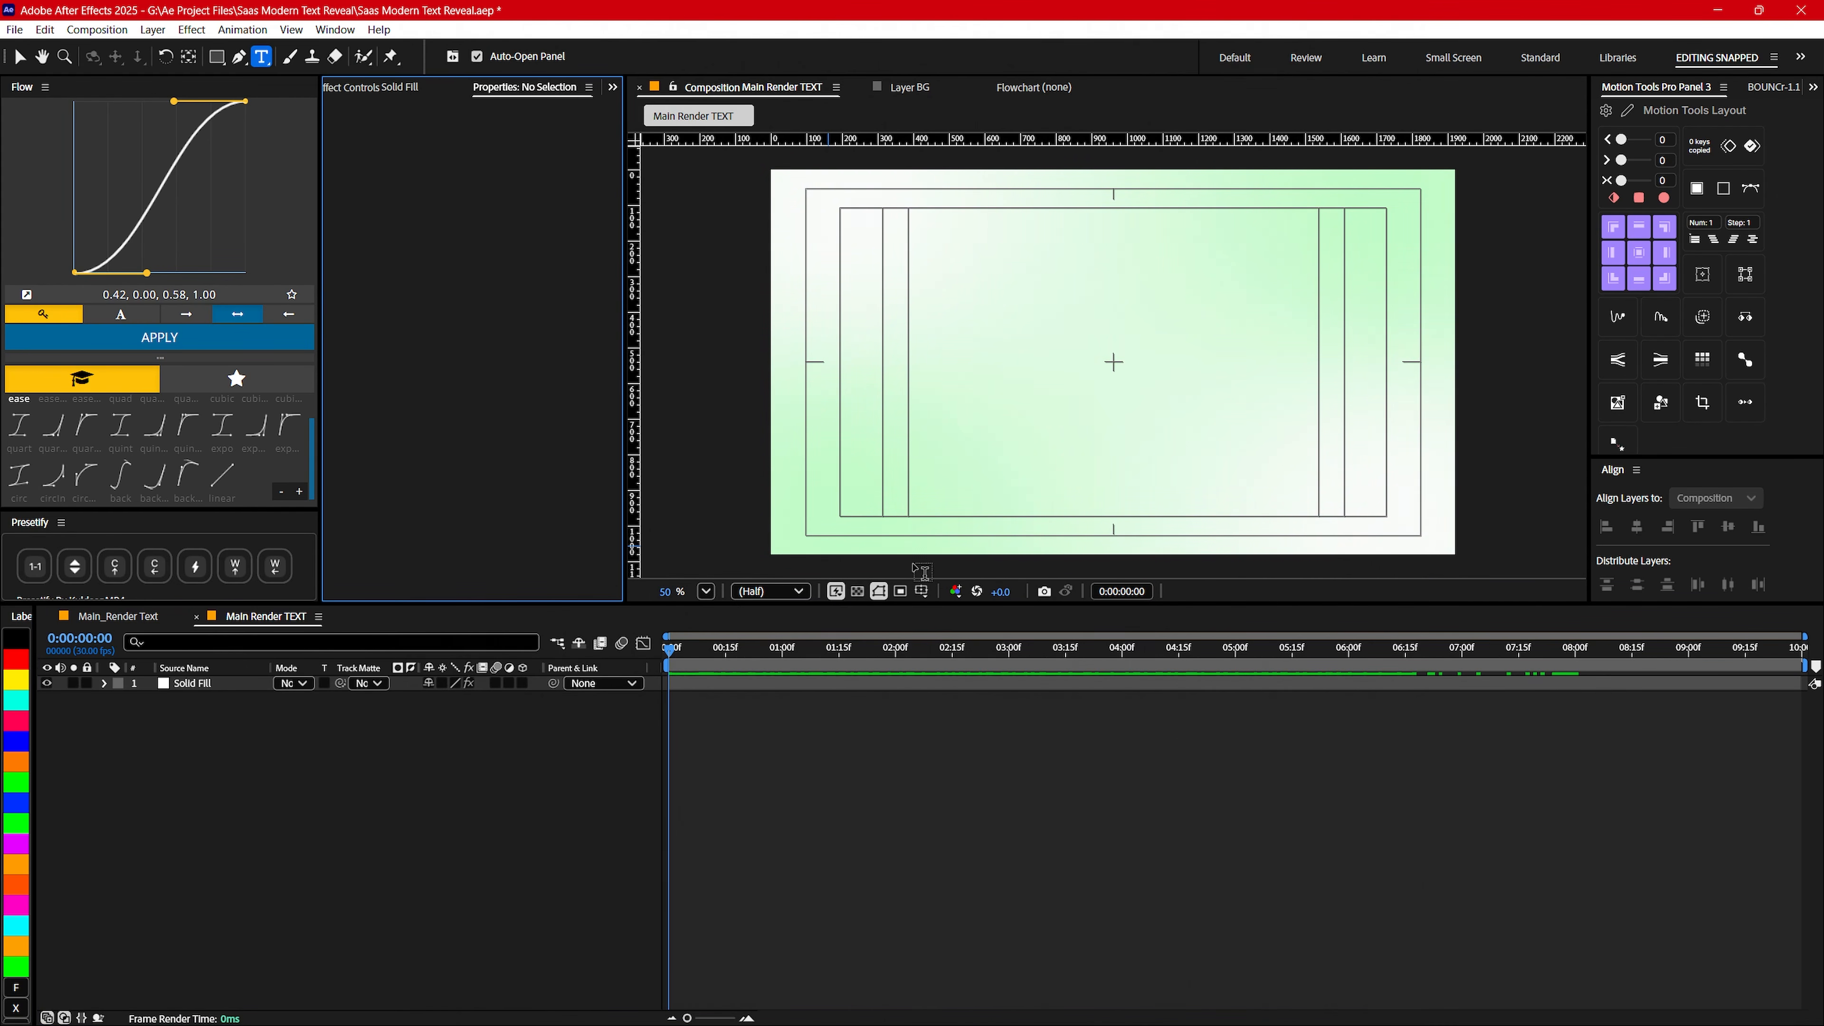
left_click(921, 591)
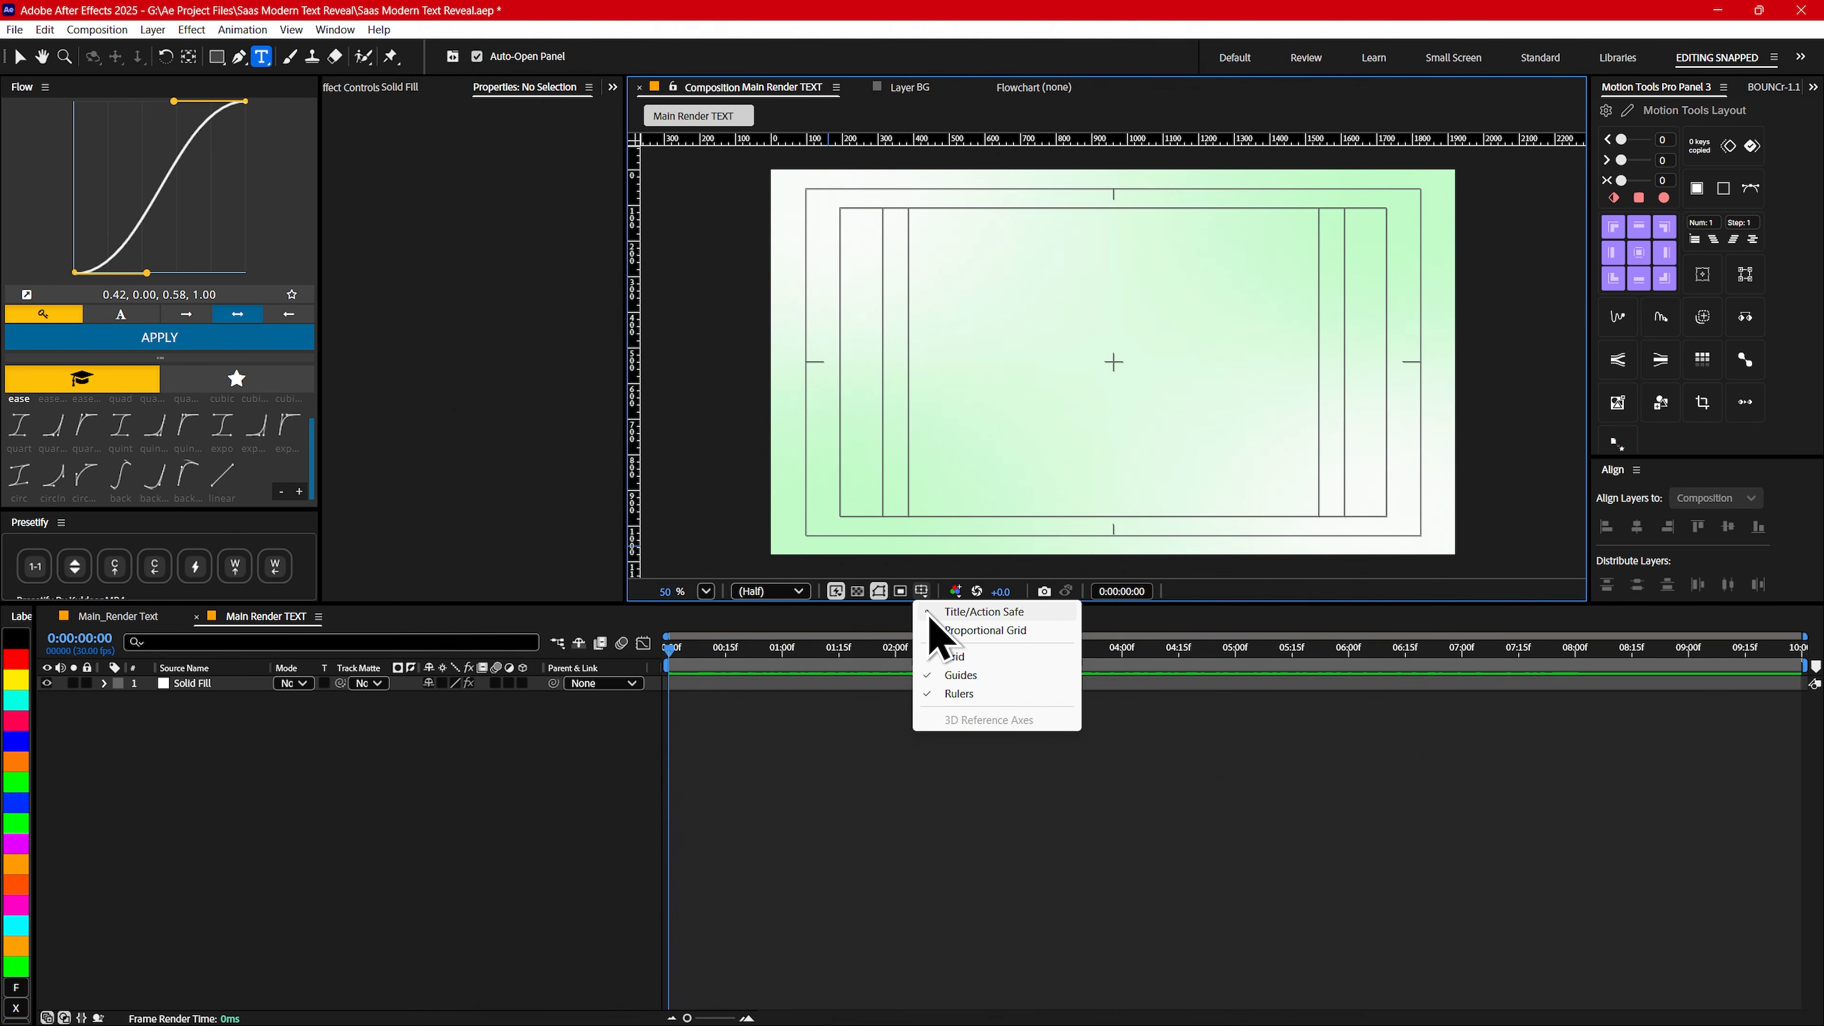
left_click(991, 613)
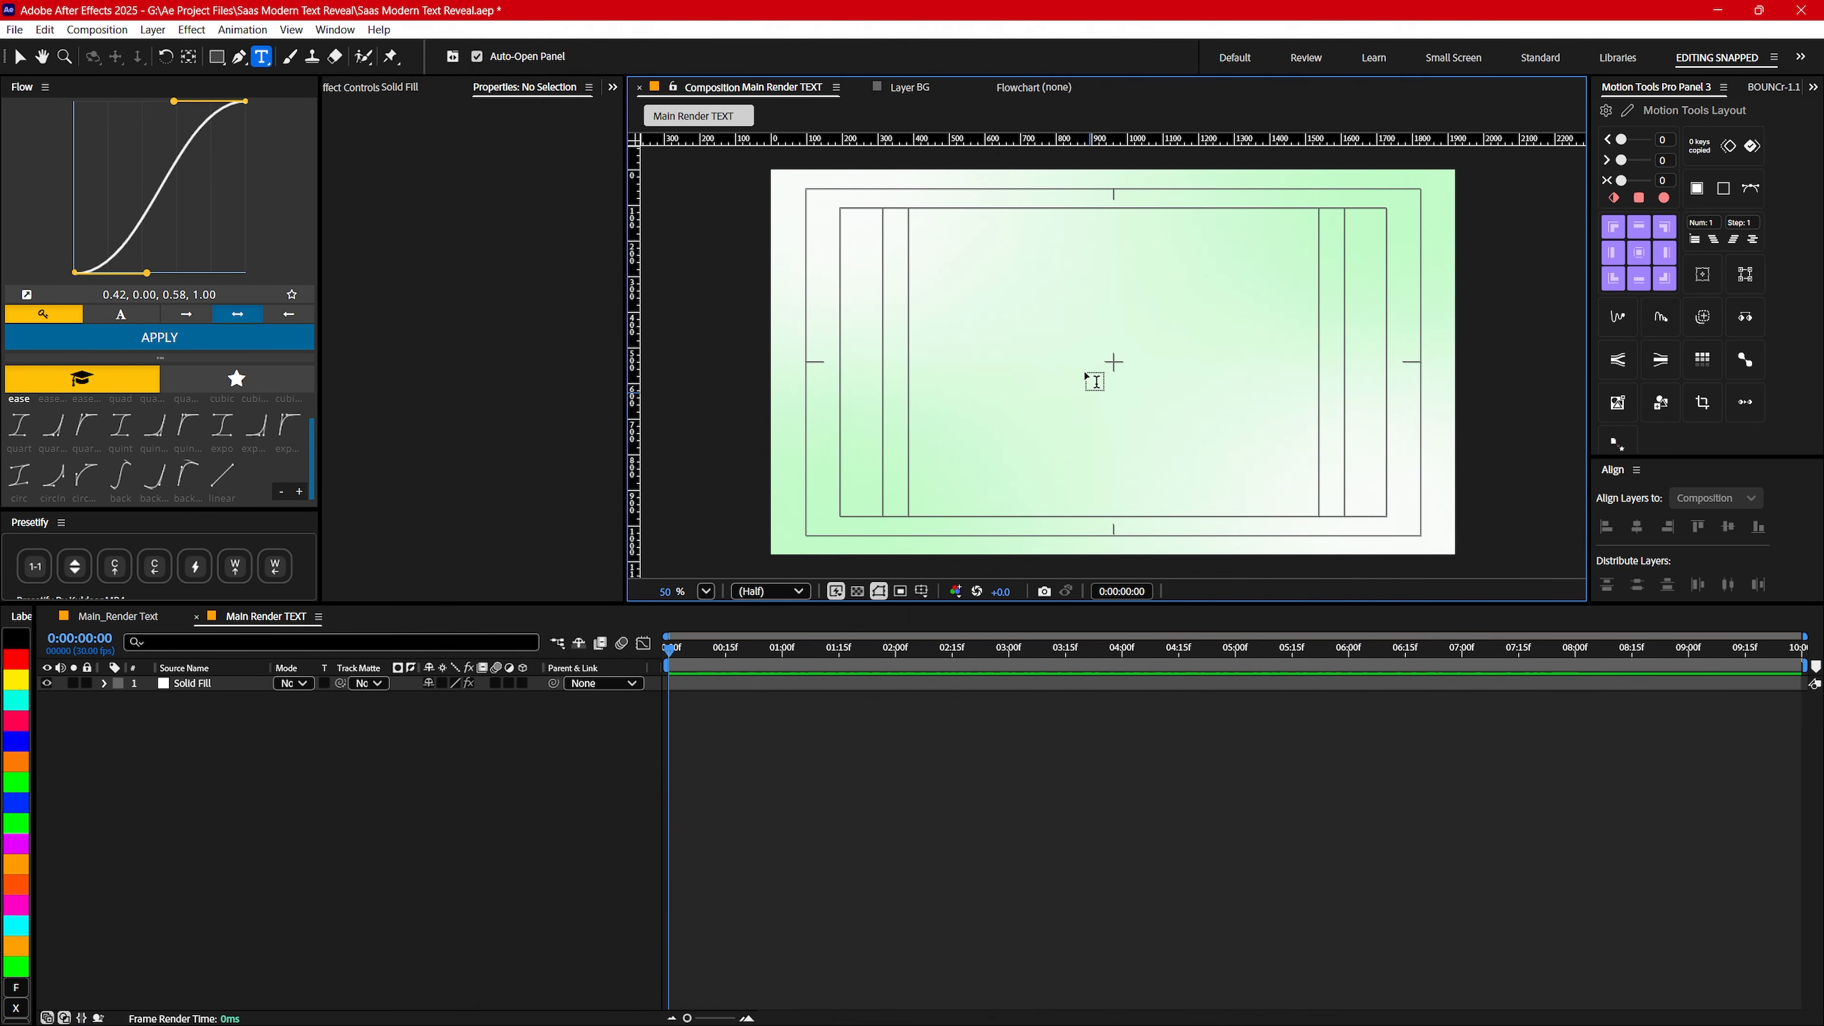
left_click(123, 615)
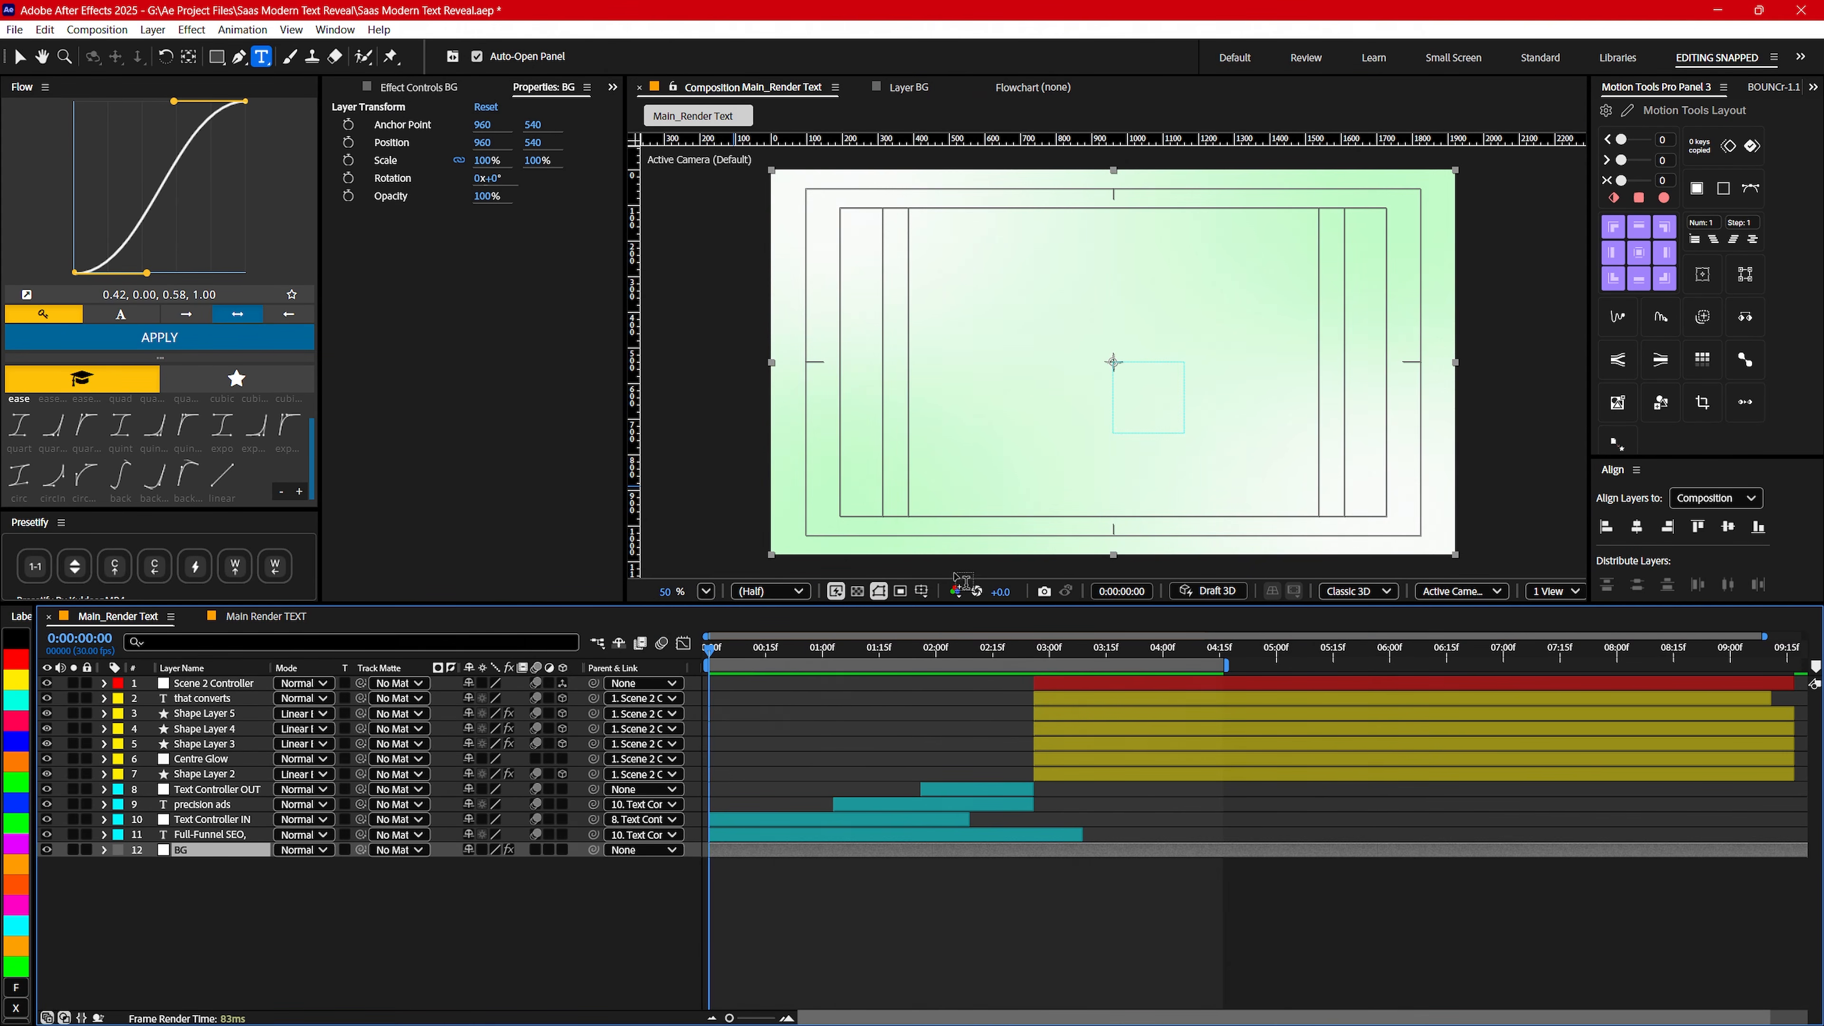
left_click(812, 646)
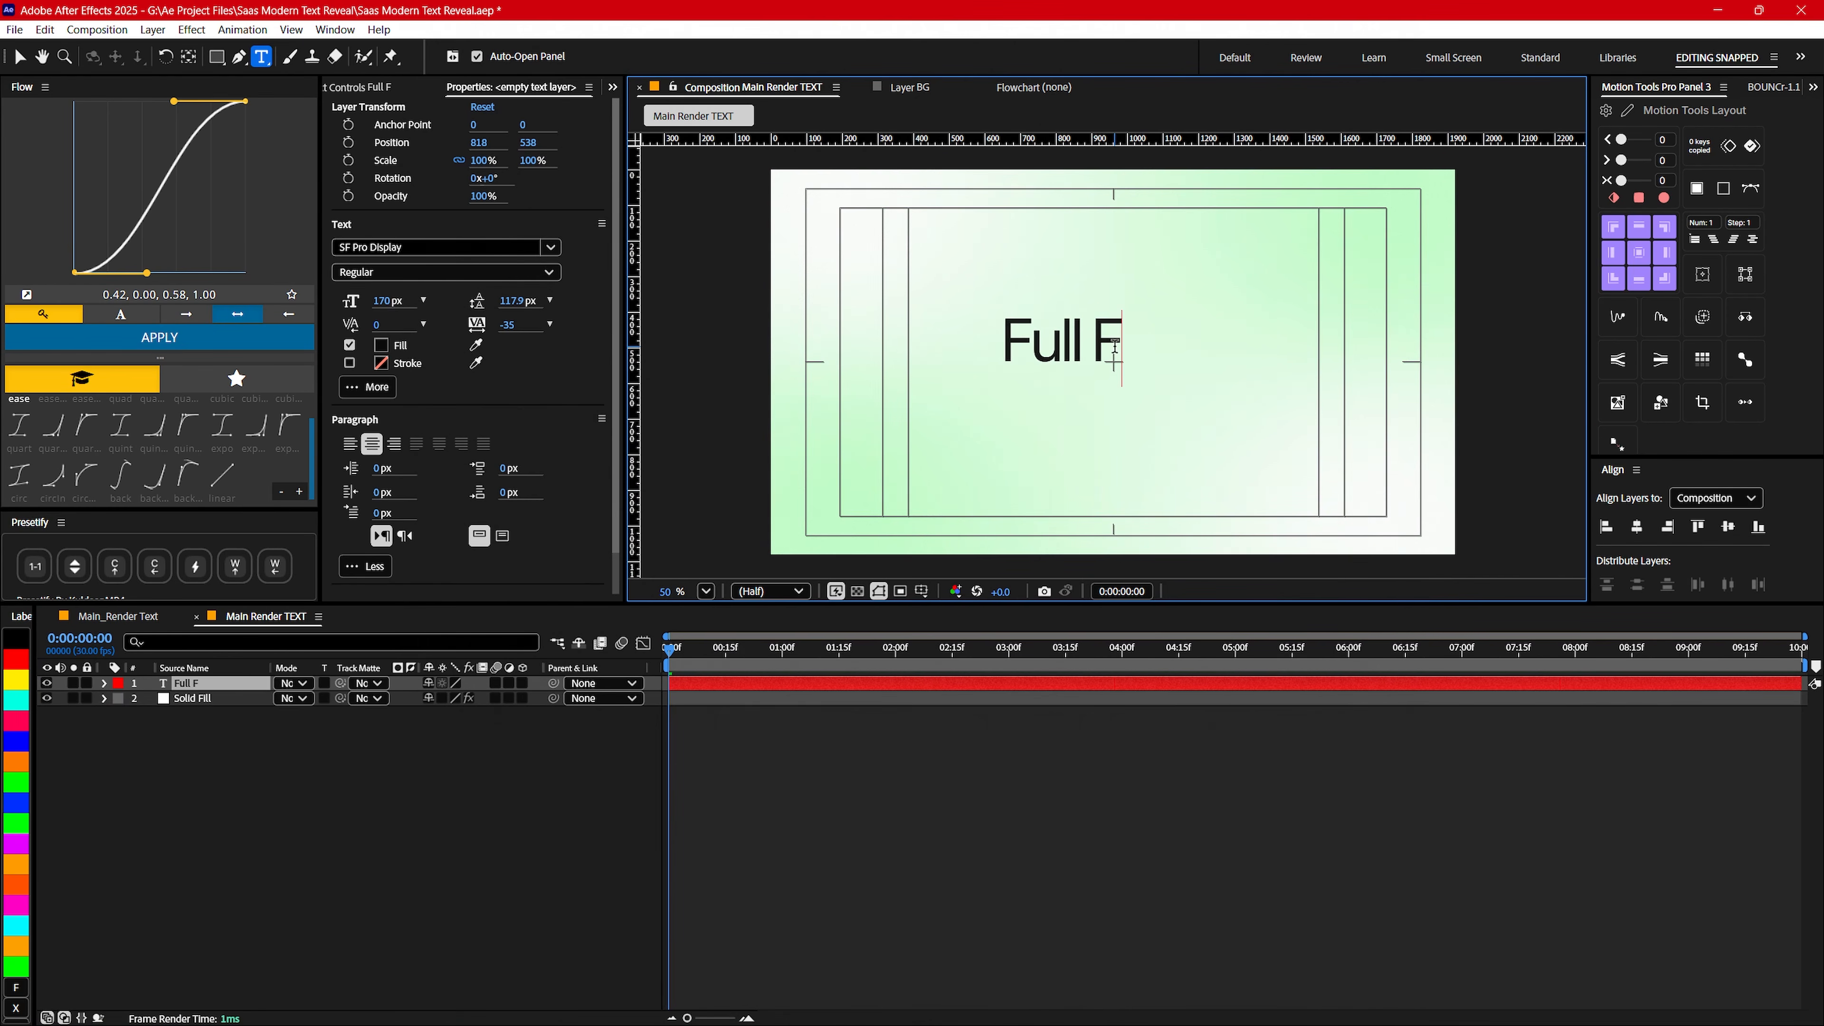
type("unnel SEO")
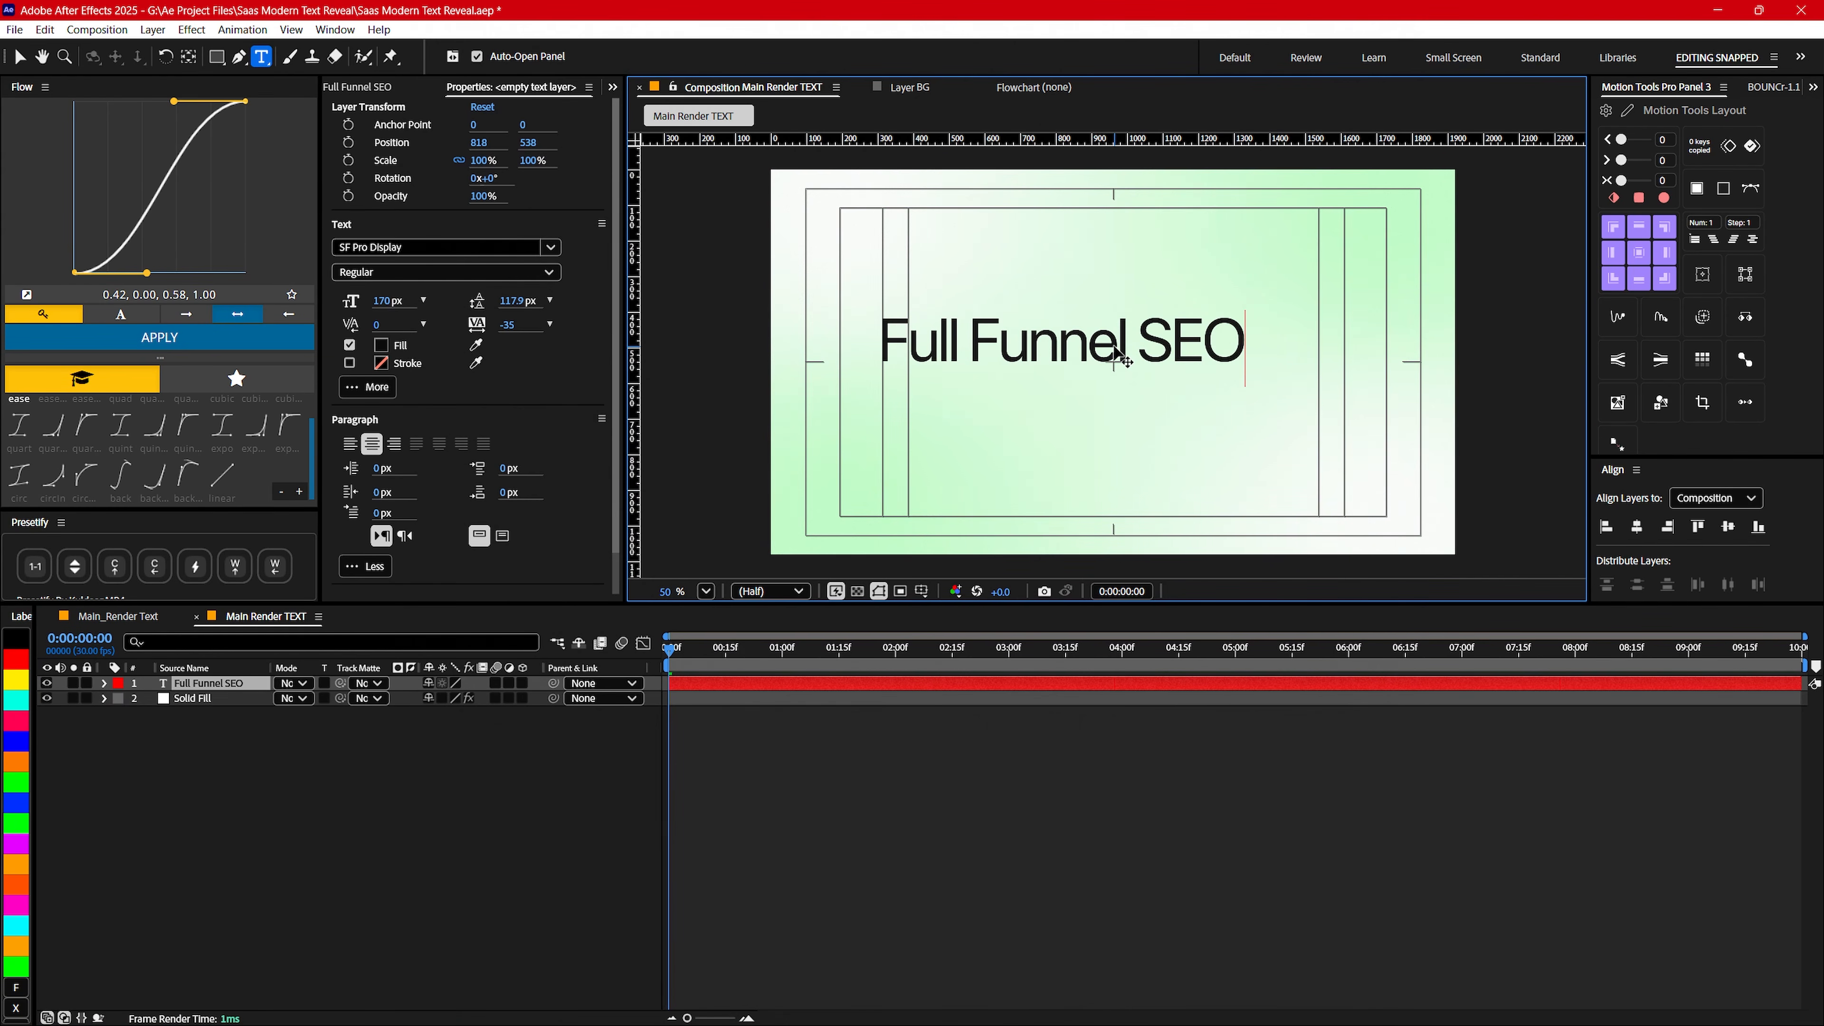
- Align the Full Funnel SEO text horizontally and vertically to the composition centre and centre its anchor point
key("ctrl+a")
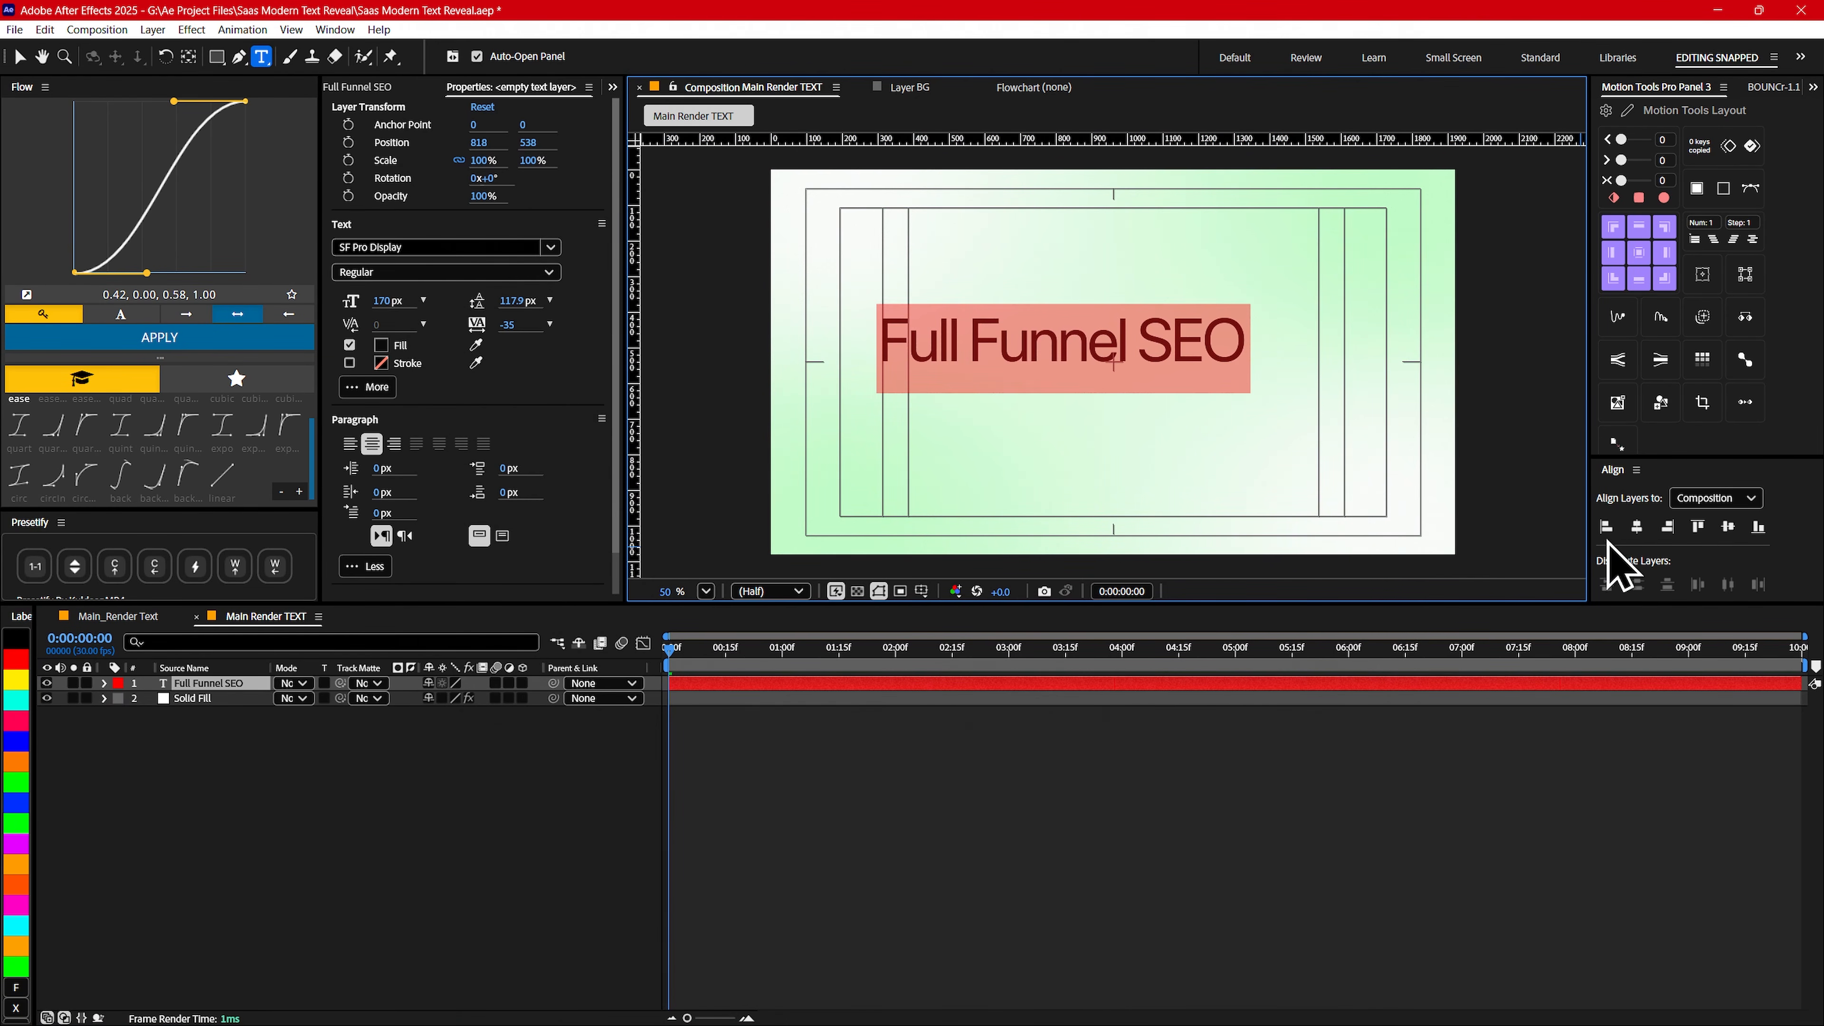
left_click(1638, 527)
key("Caps_Lock")
key("Caps_Lock")
left_click(1728, 527)
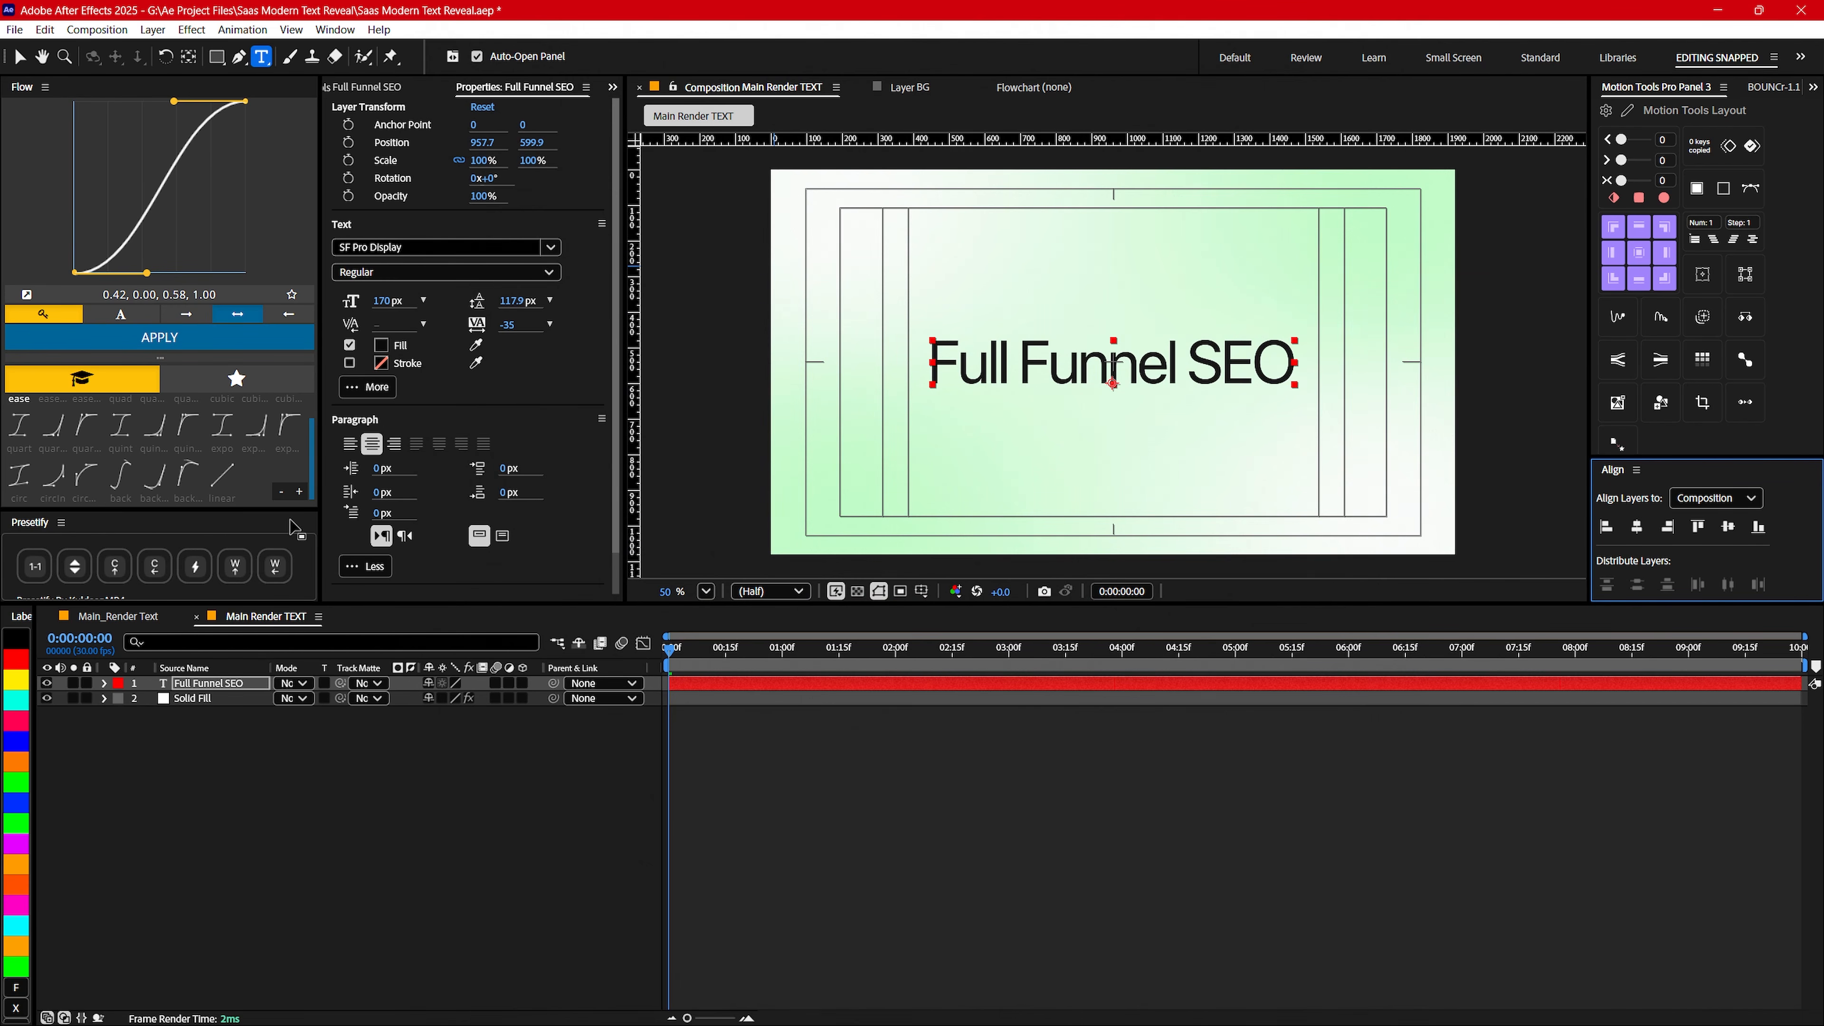
left_click(1639, 255)
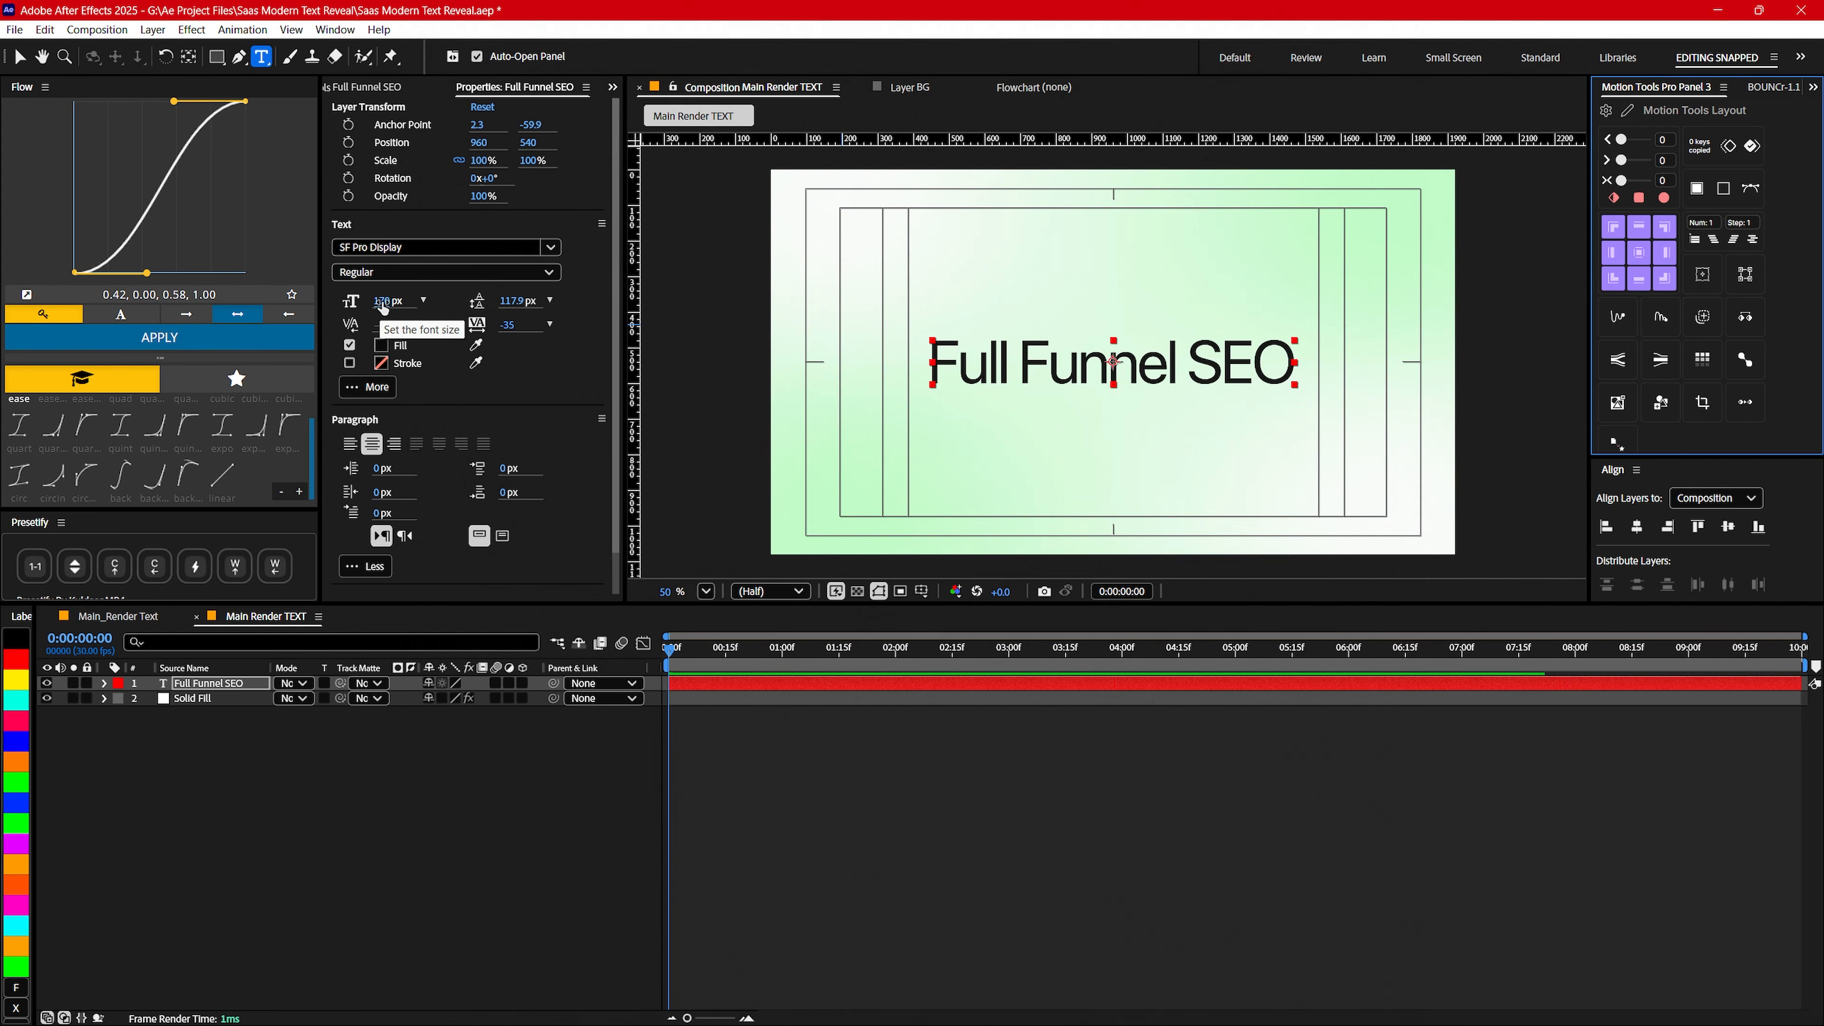
- Set the text's font size to 140 px, then recentre the layer and its anchor point in the composition
left_click_drag(380, 300, 356, 304)
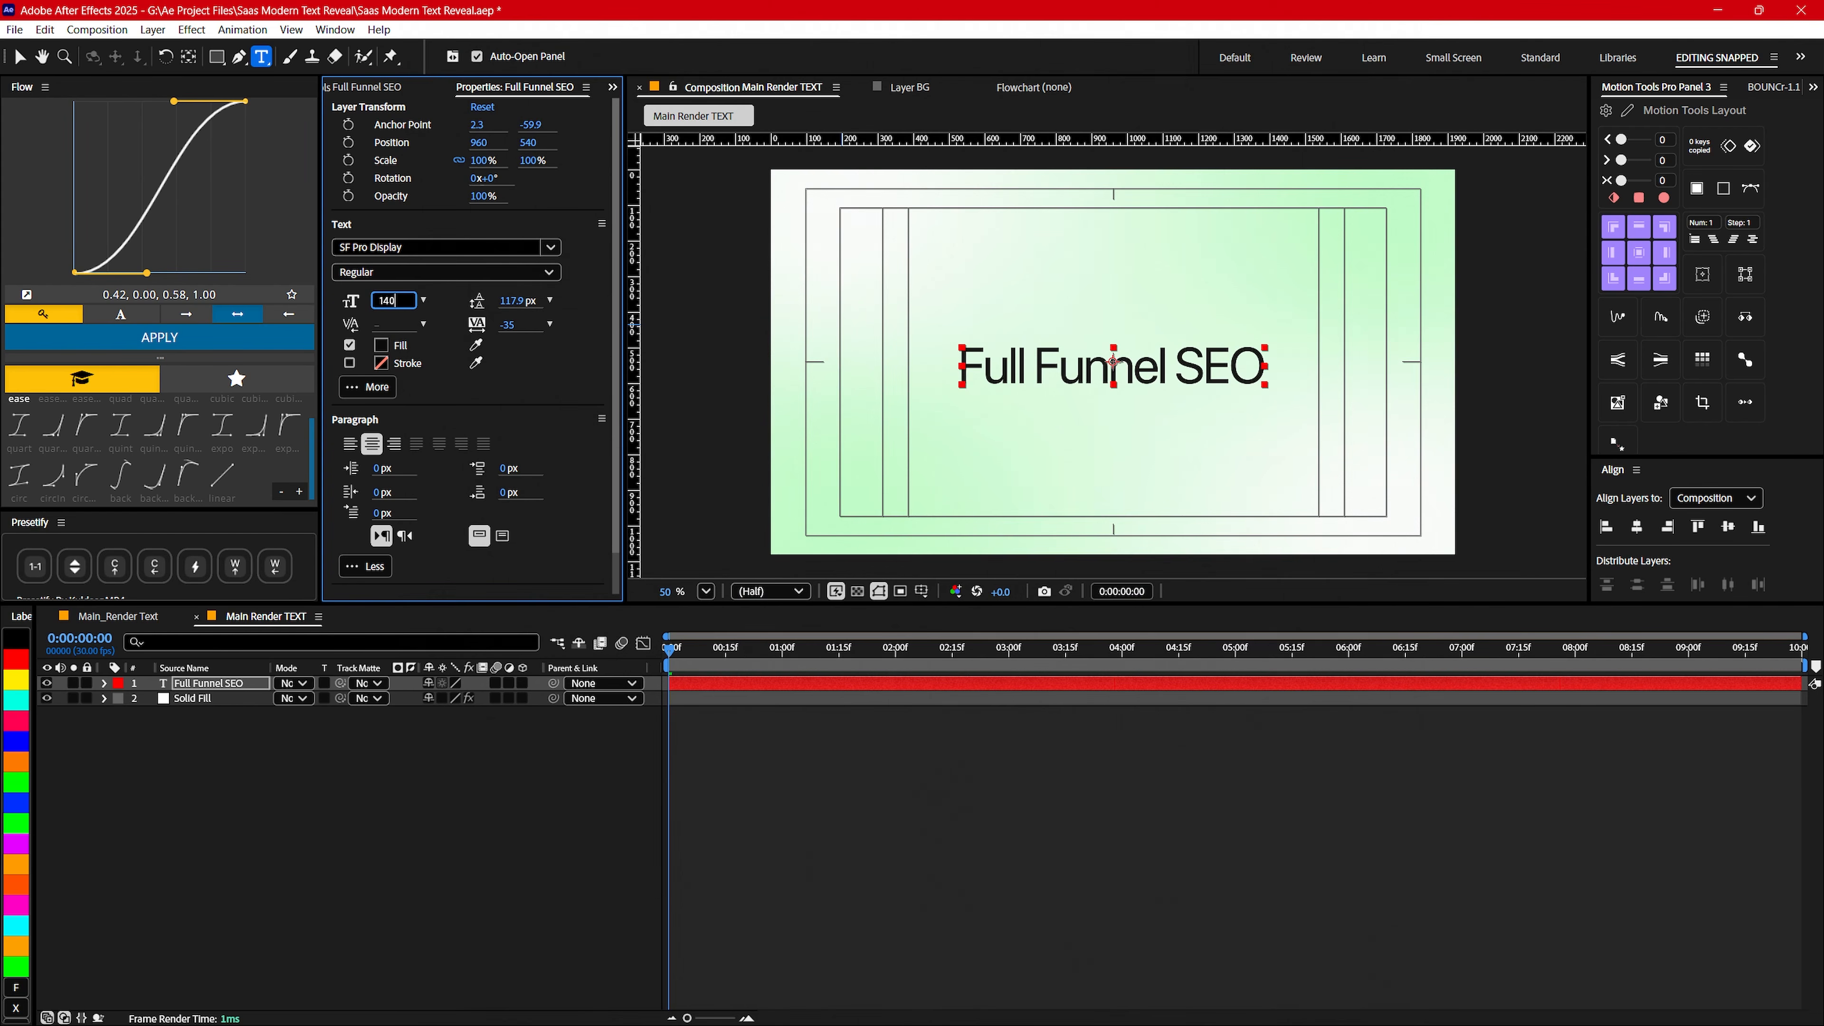
key("Return")
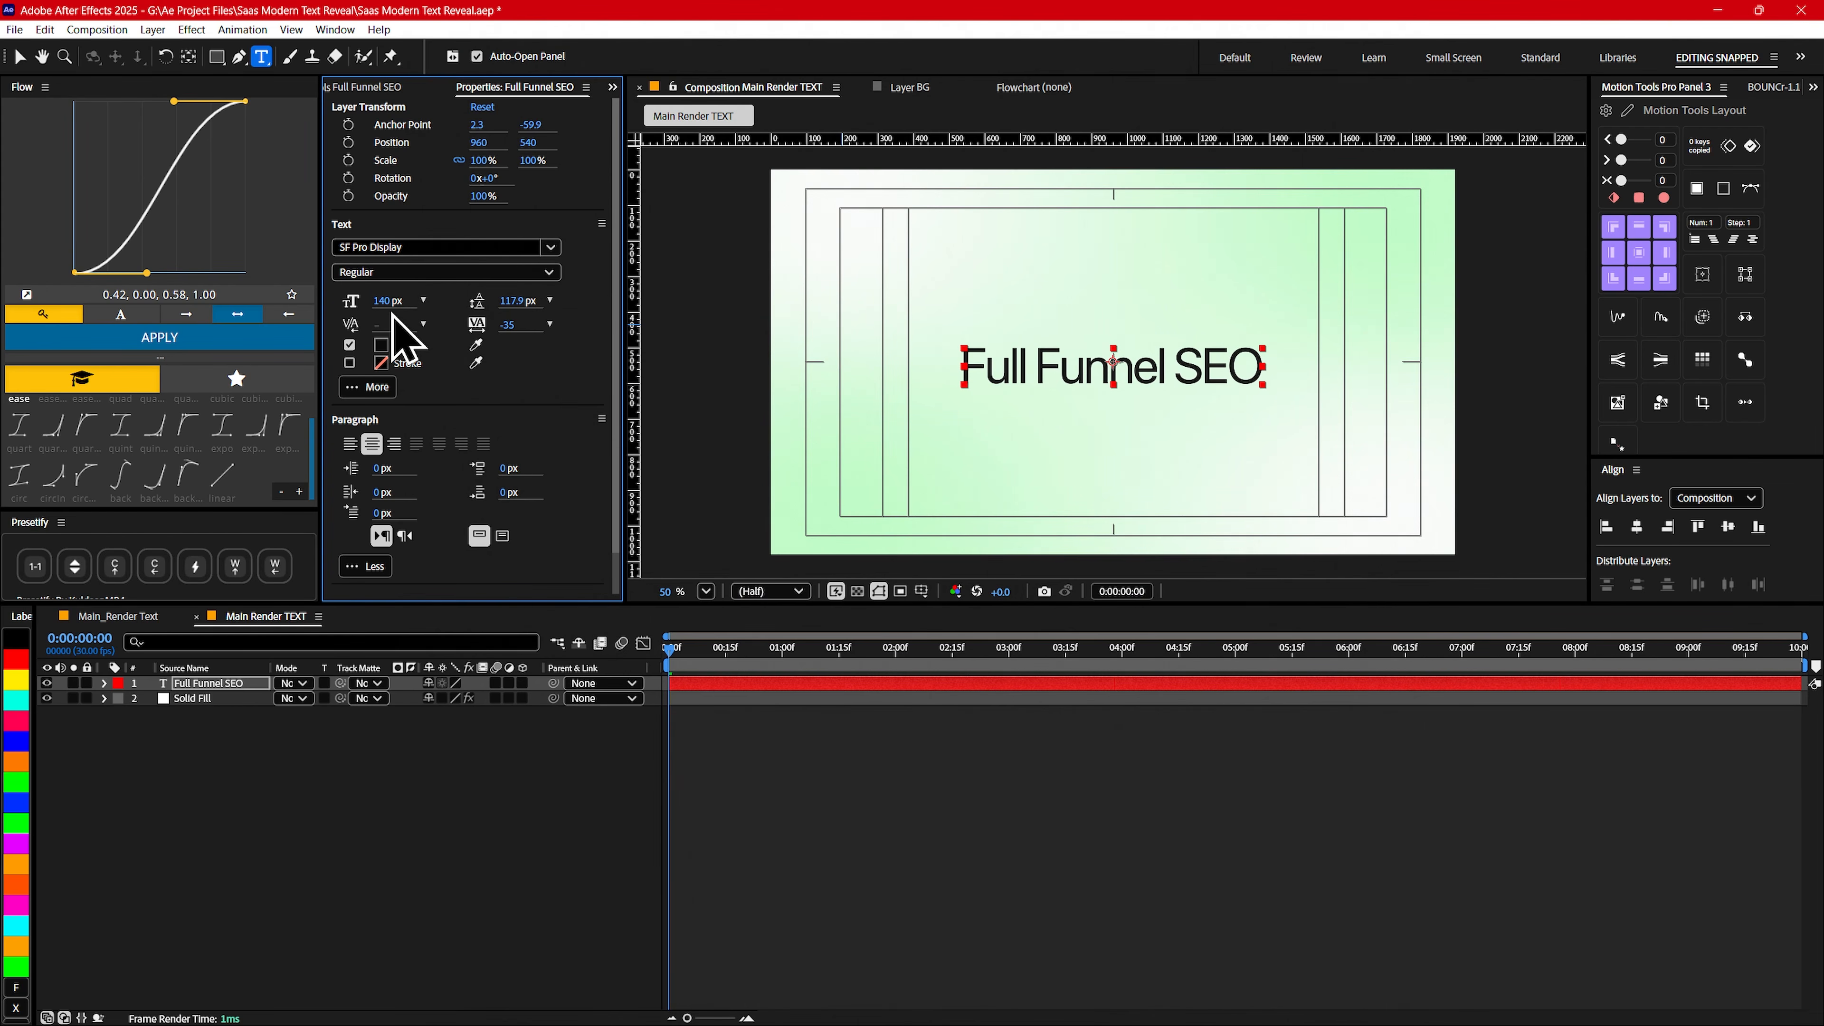
left_click(1631, 543)
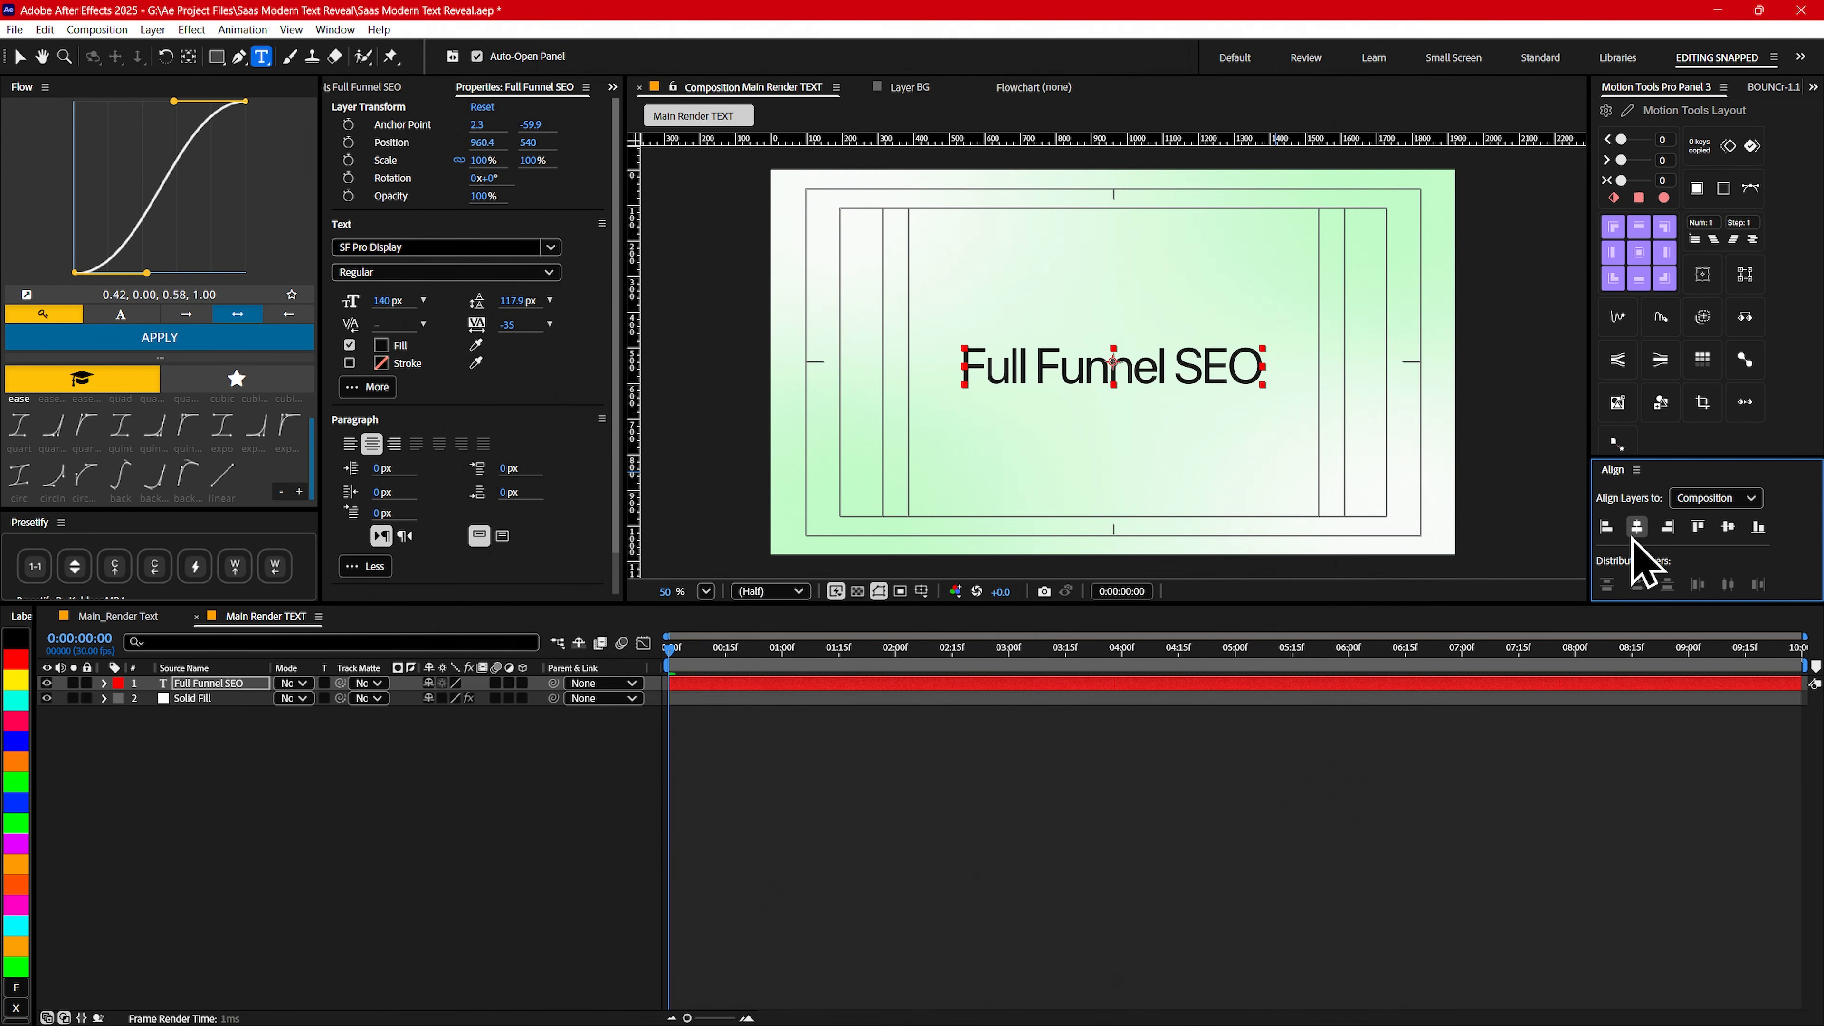
left_click(1728, 529)
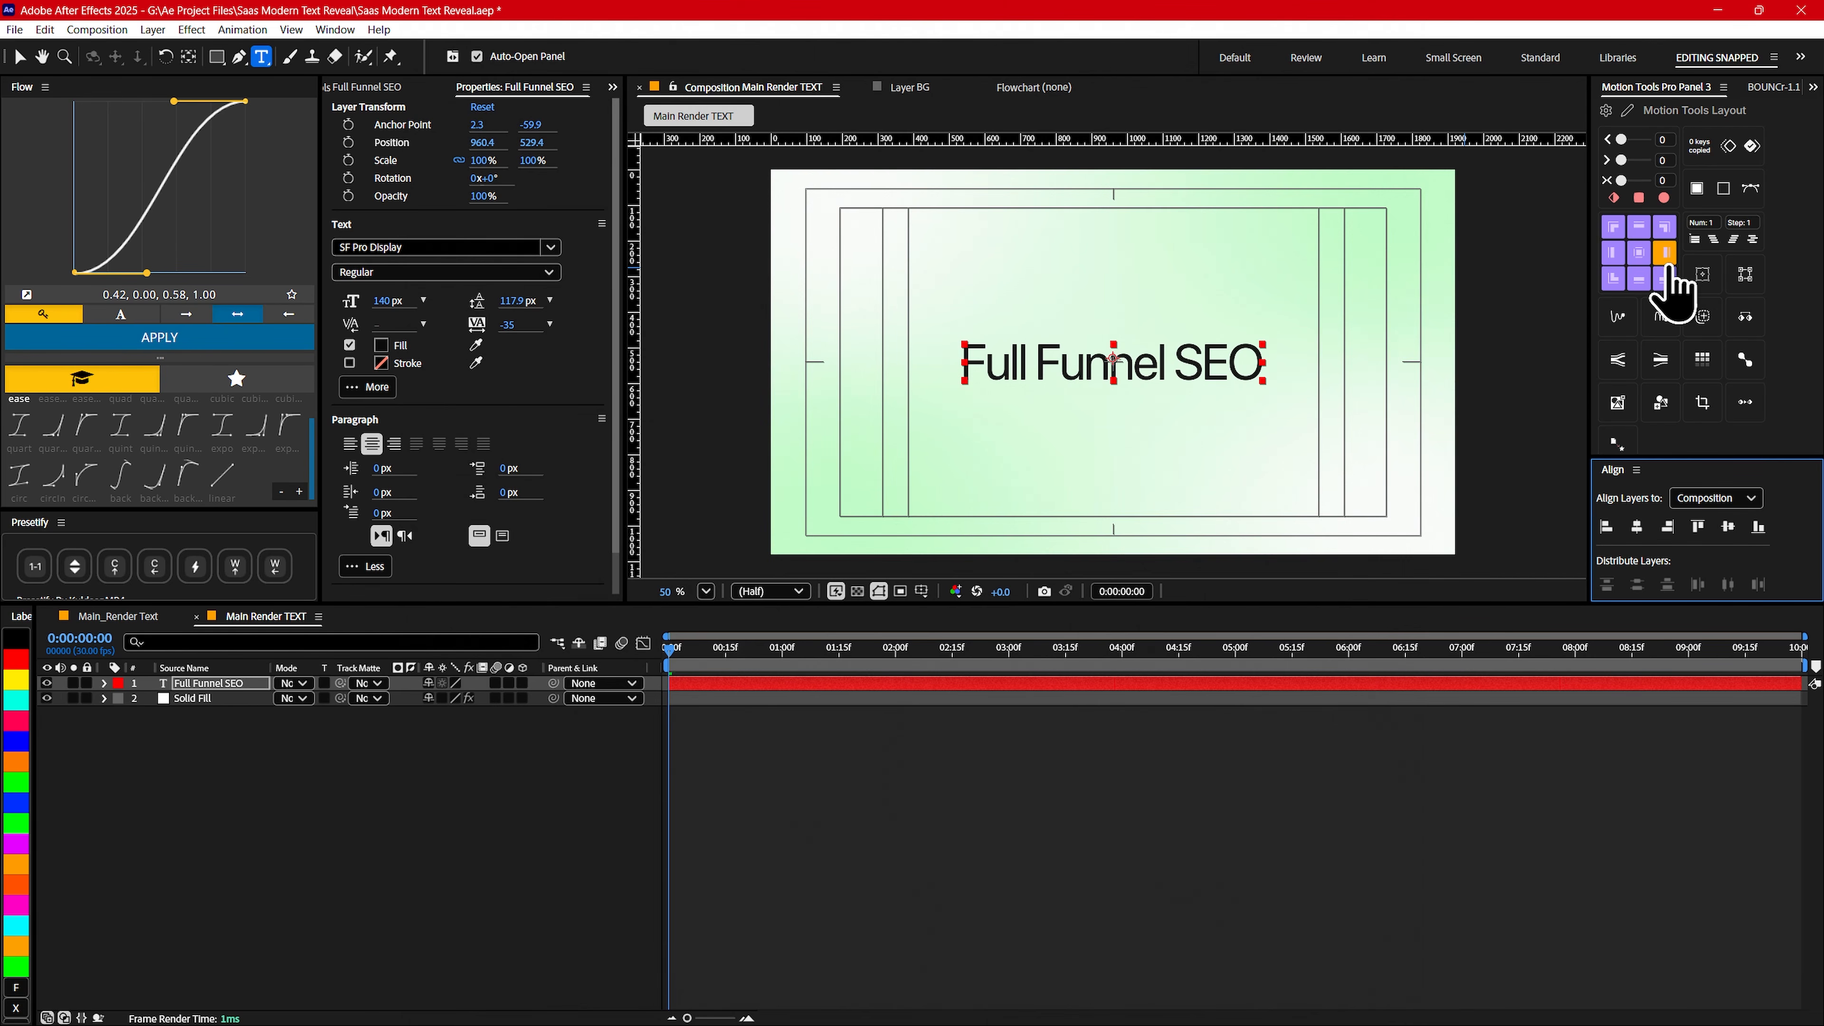
left_click(1636, 252)
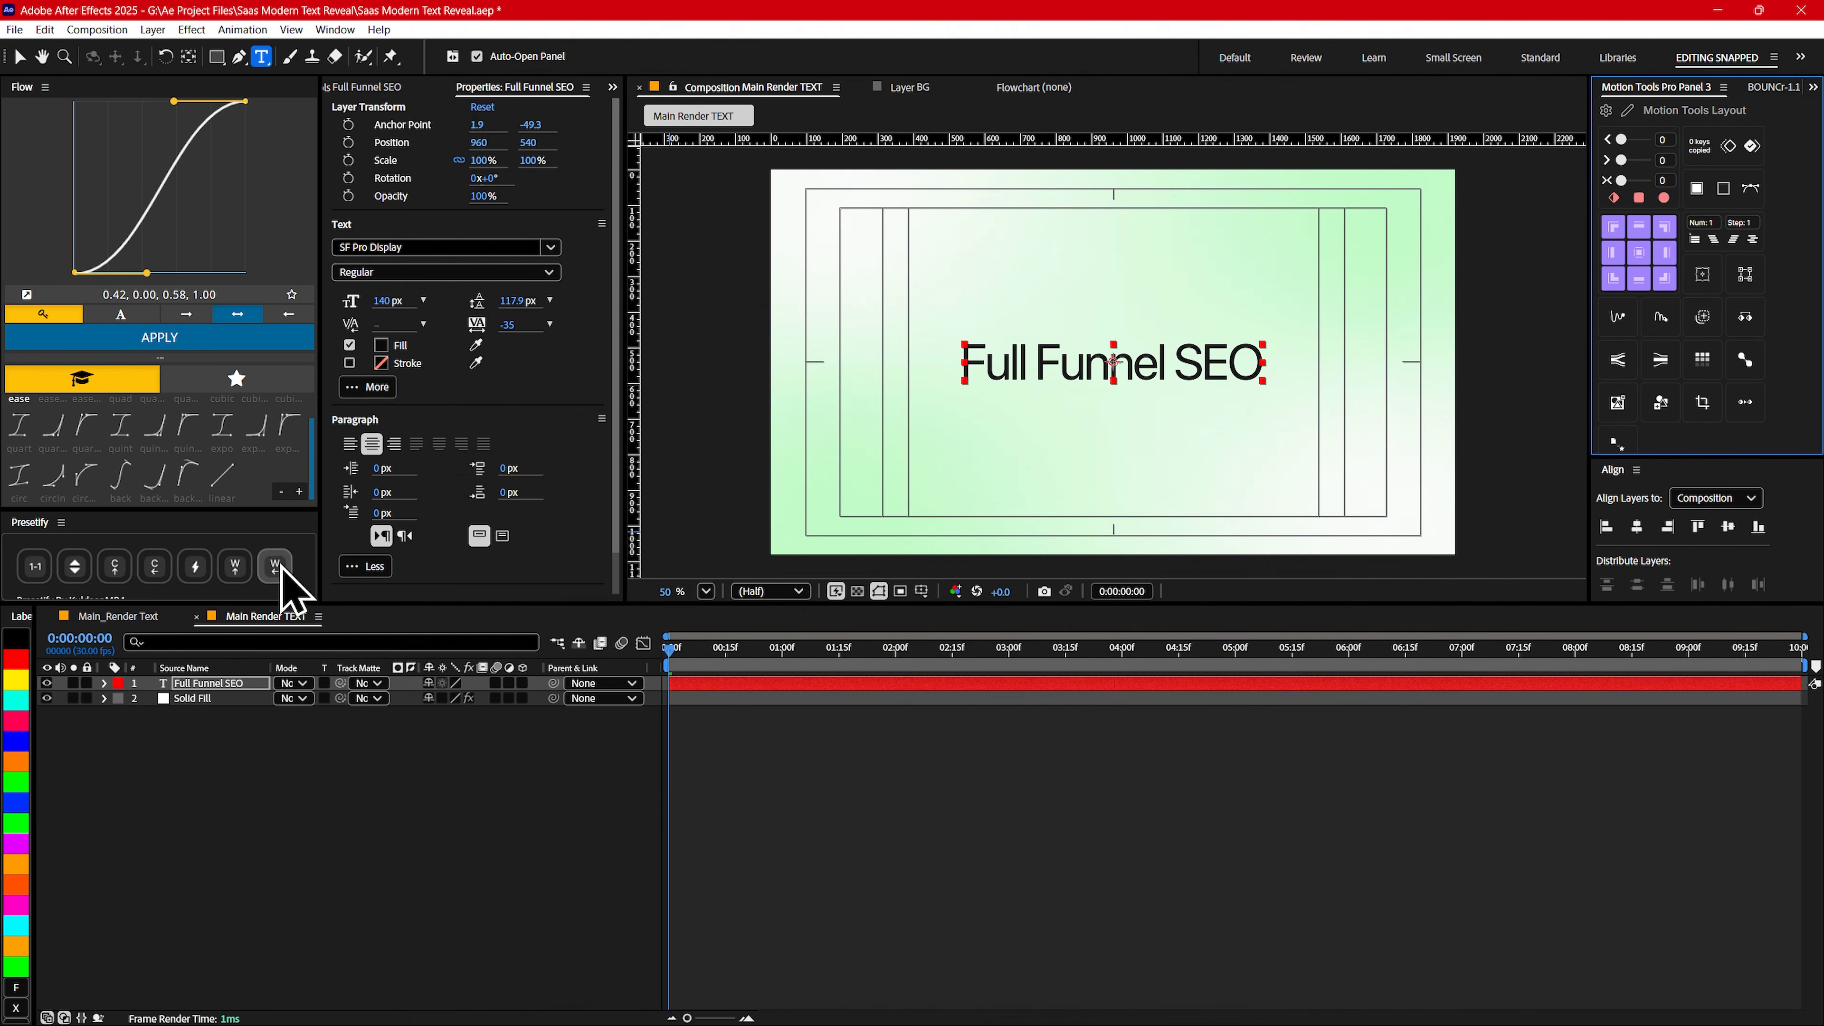
- Add a text animator with Position and Opacity properties to the Full Funnel SEO layer
left_click(185, 689)
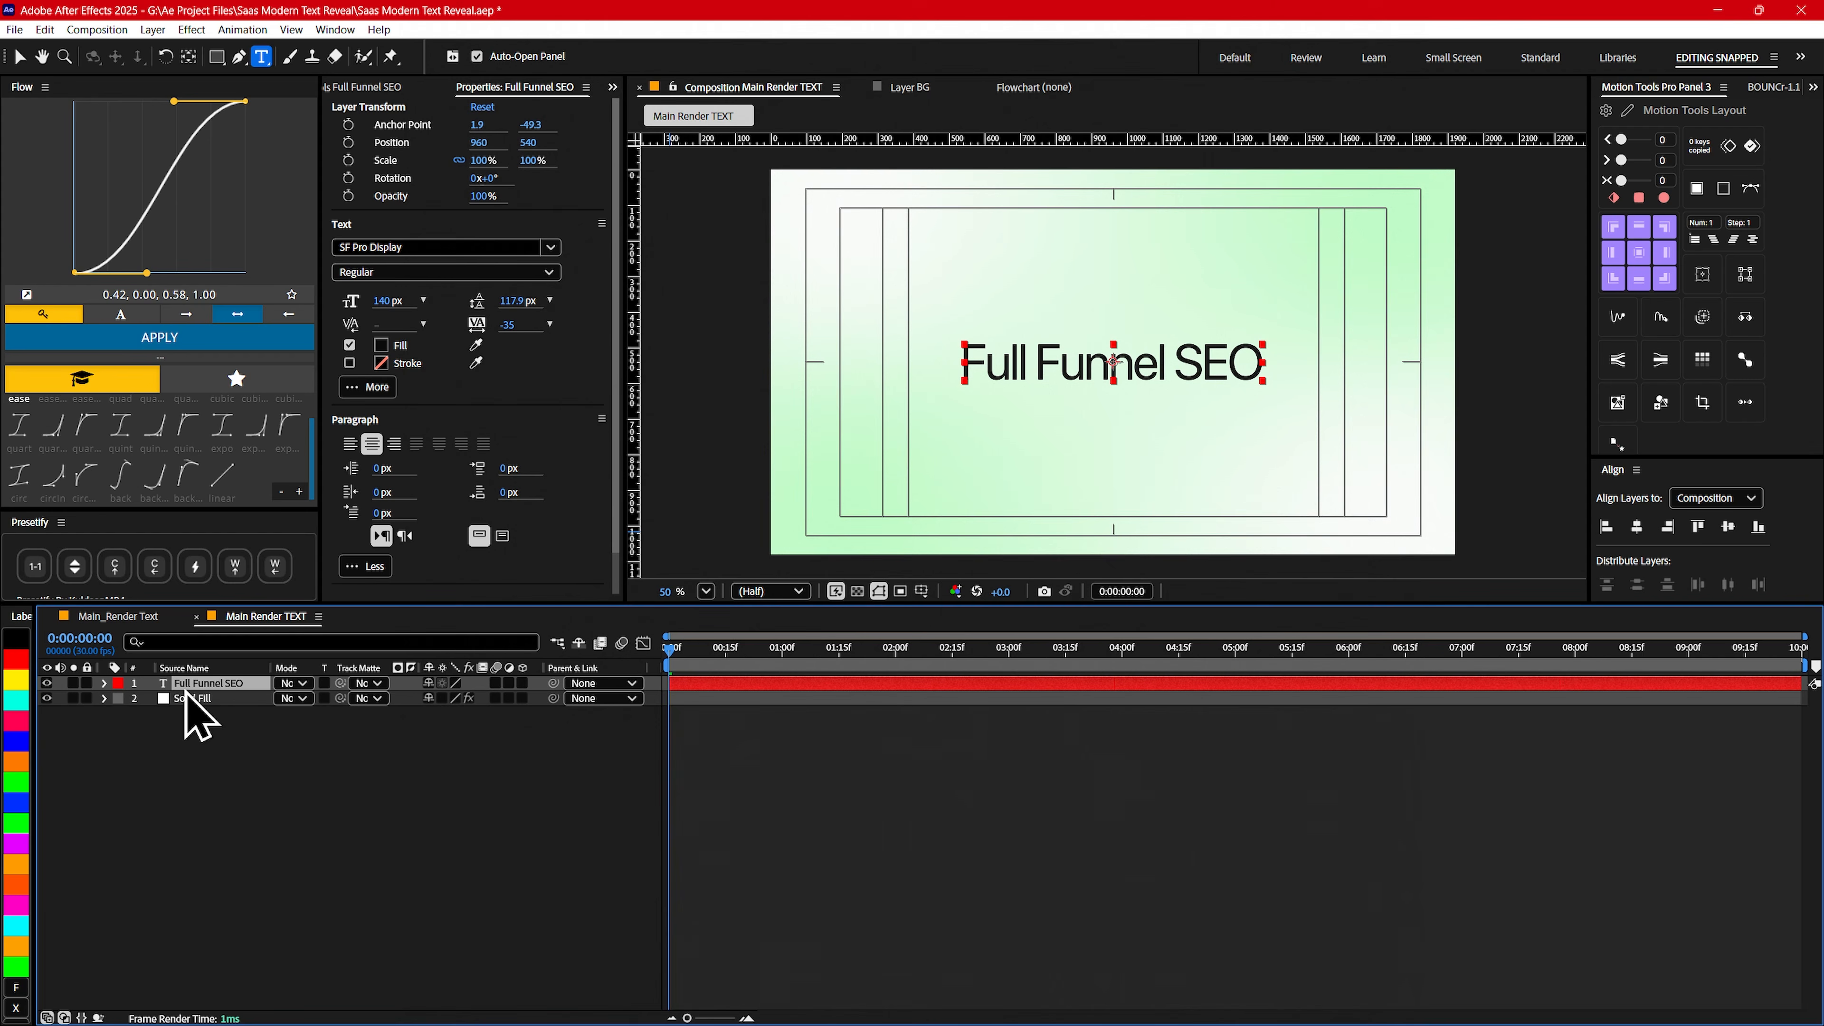
left_click(105, 683)
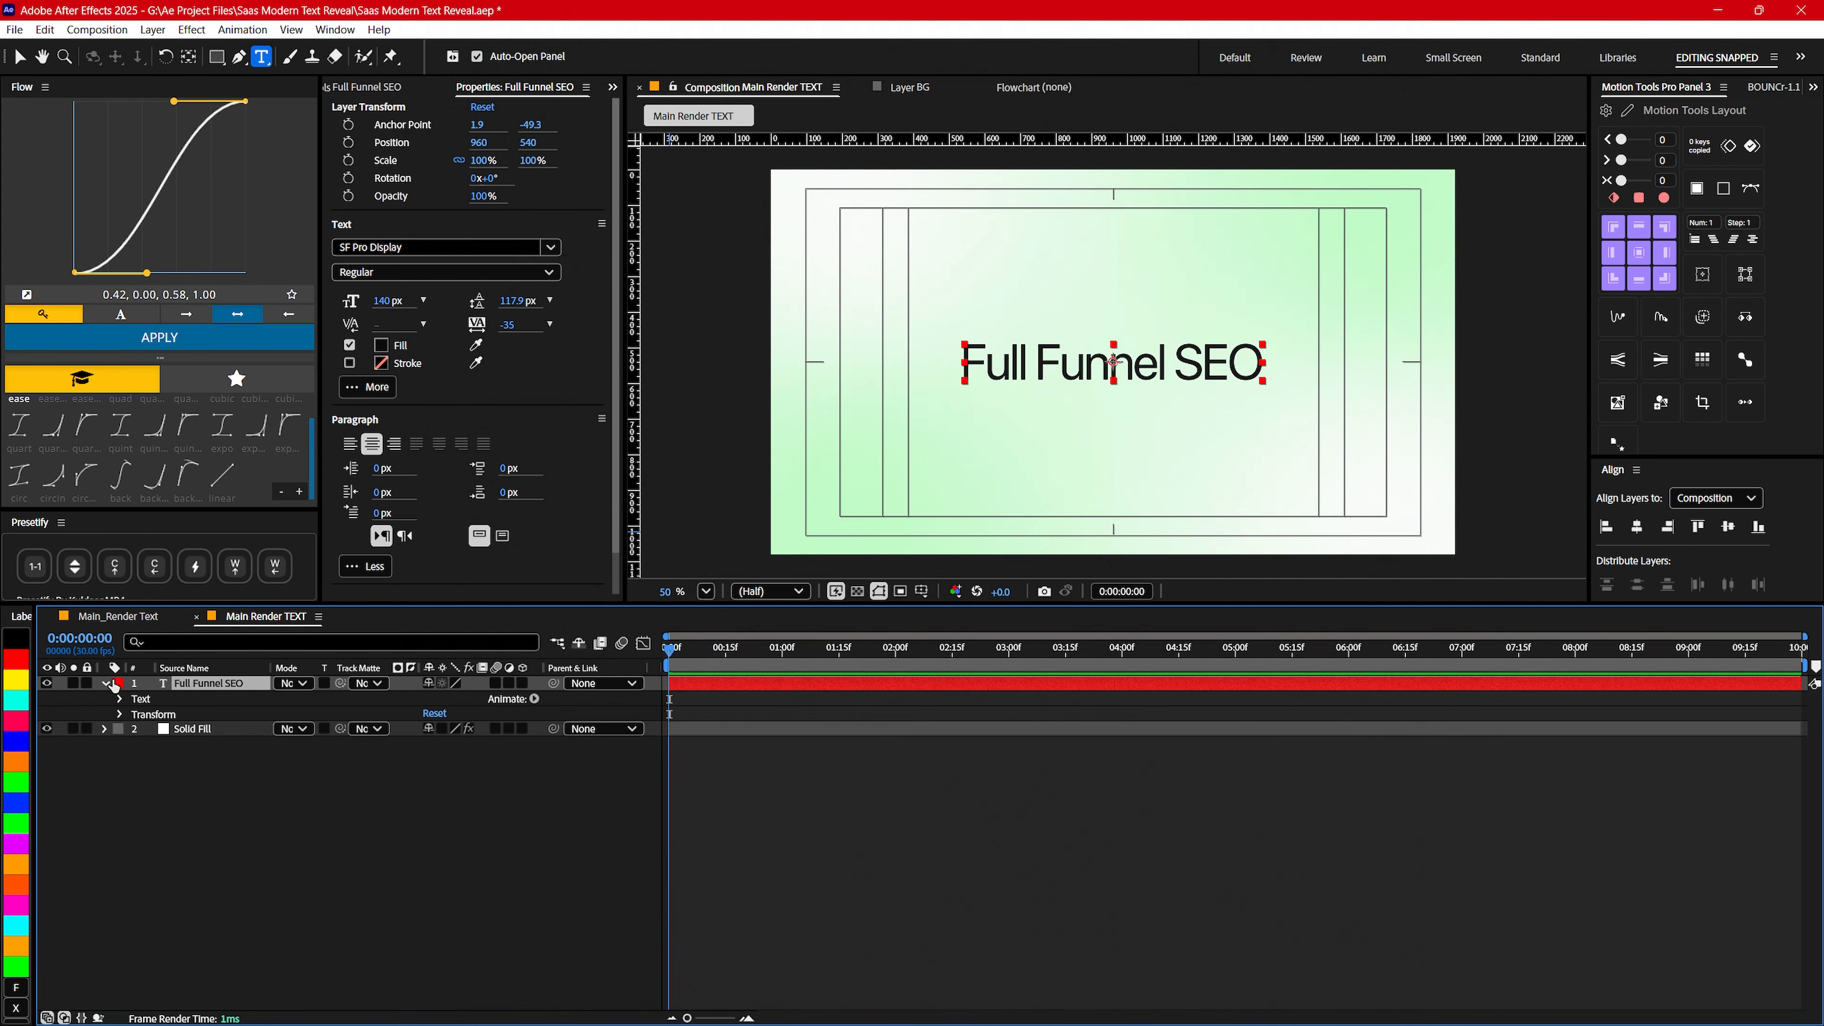
left_click(534, 698)
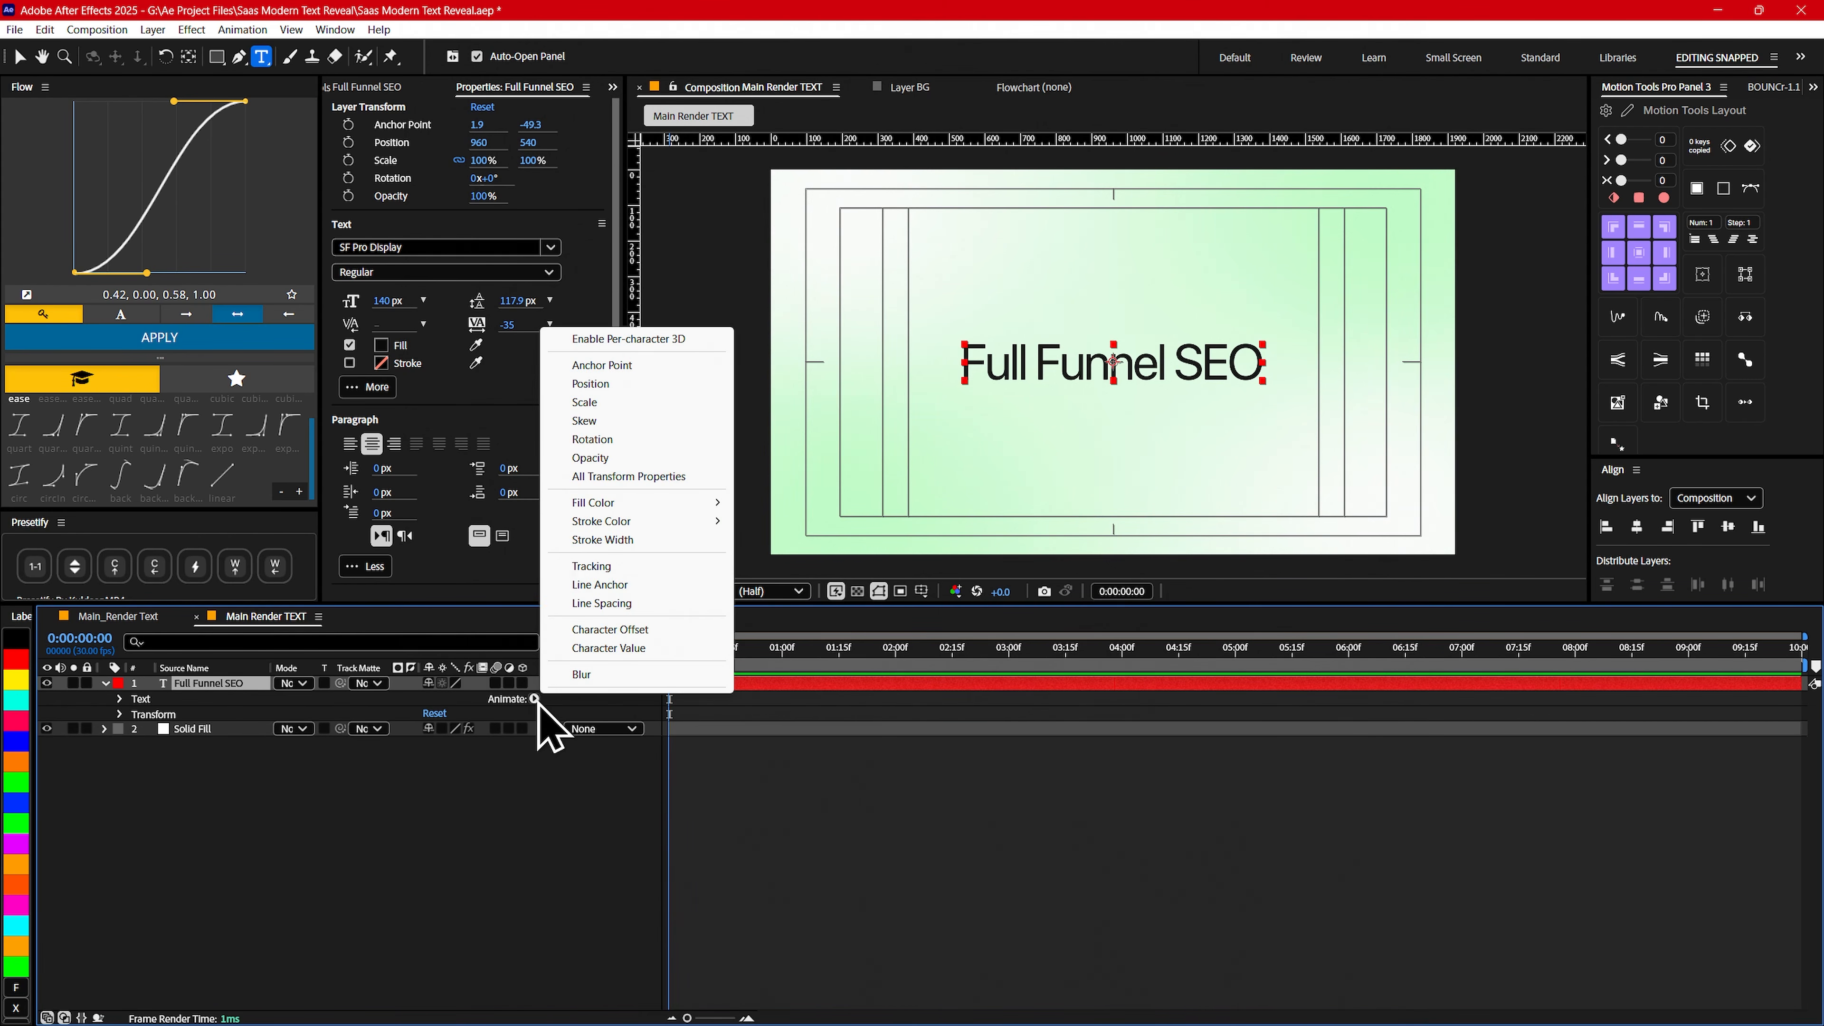
left_click(593, 388)
left_click(534, 759)
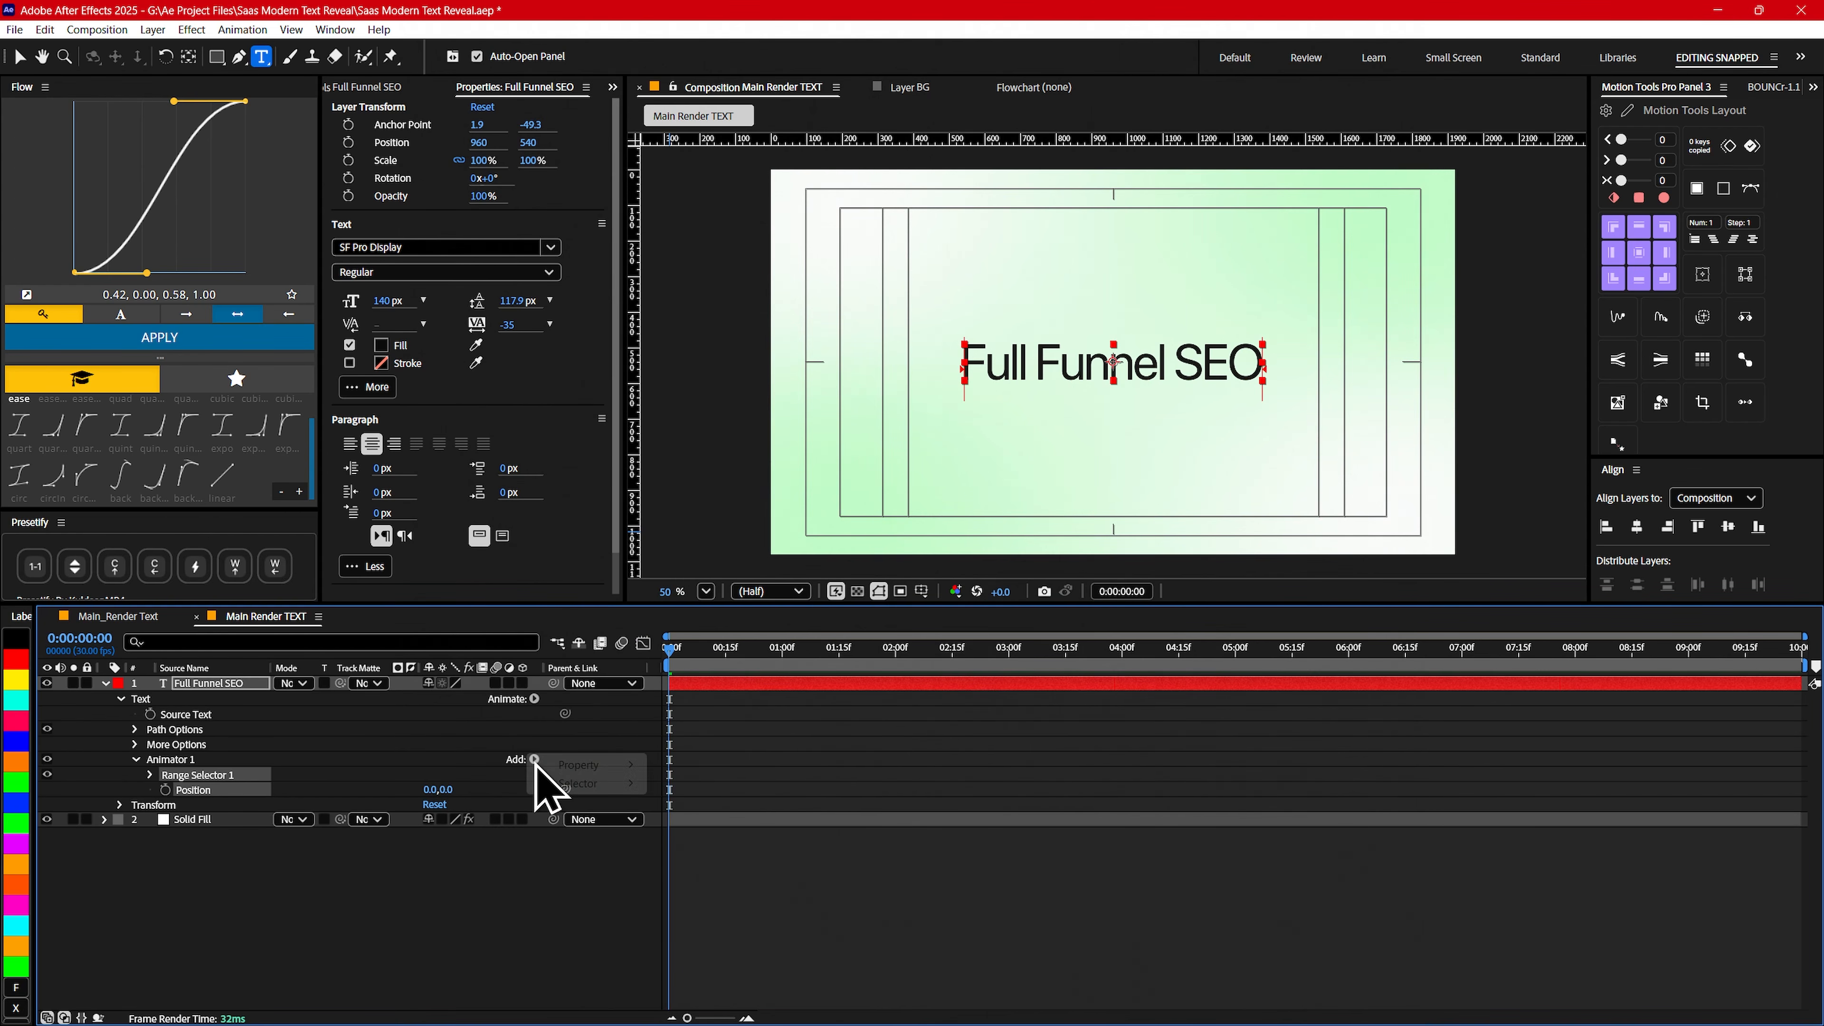
mouse_move(553, 767)
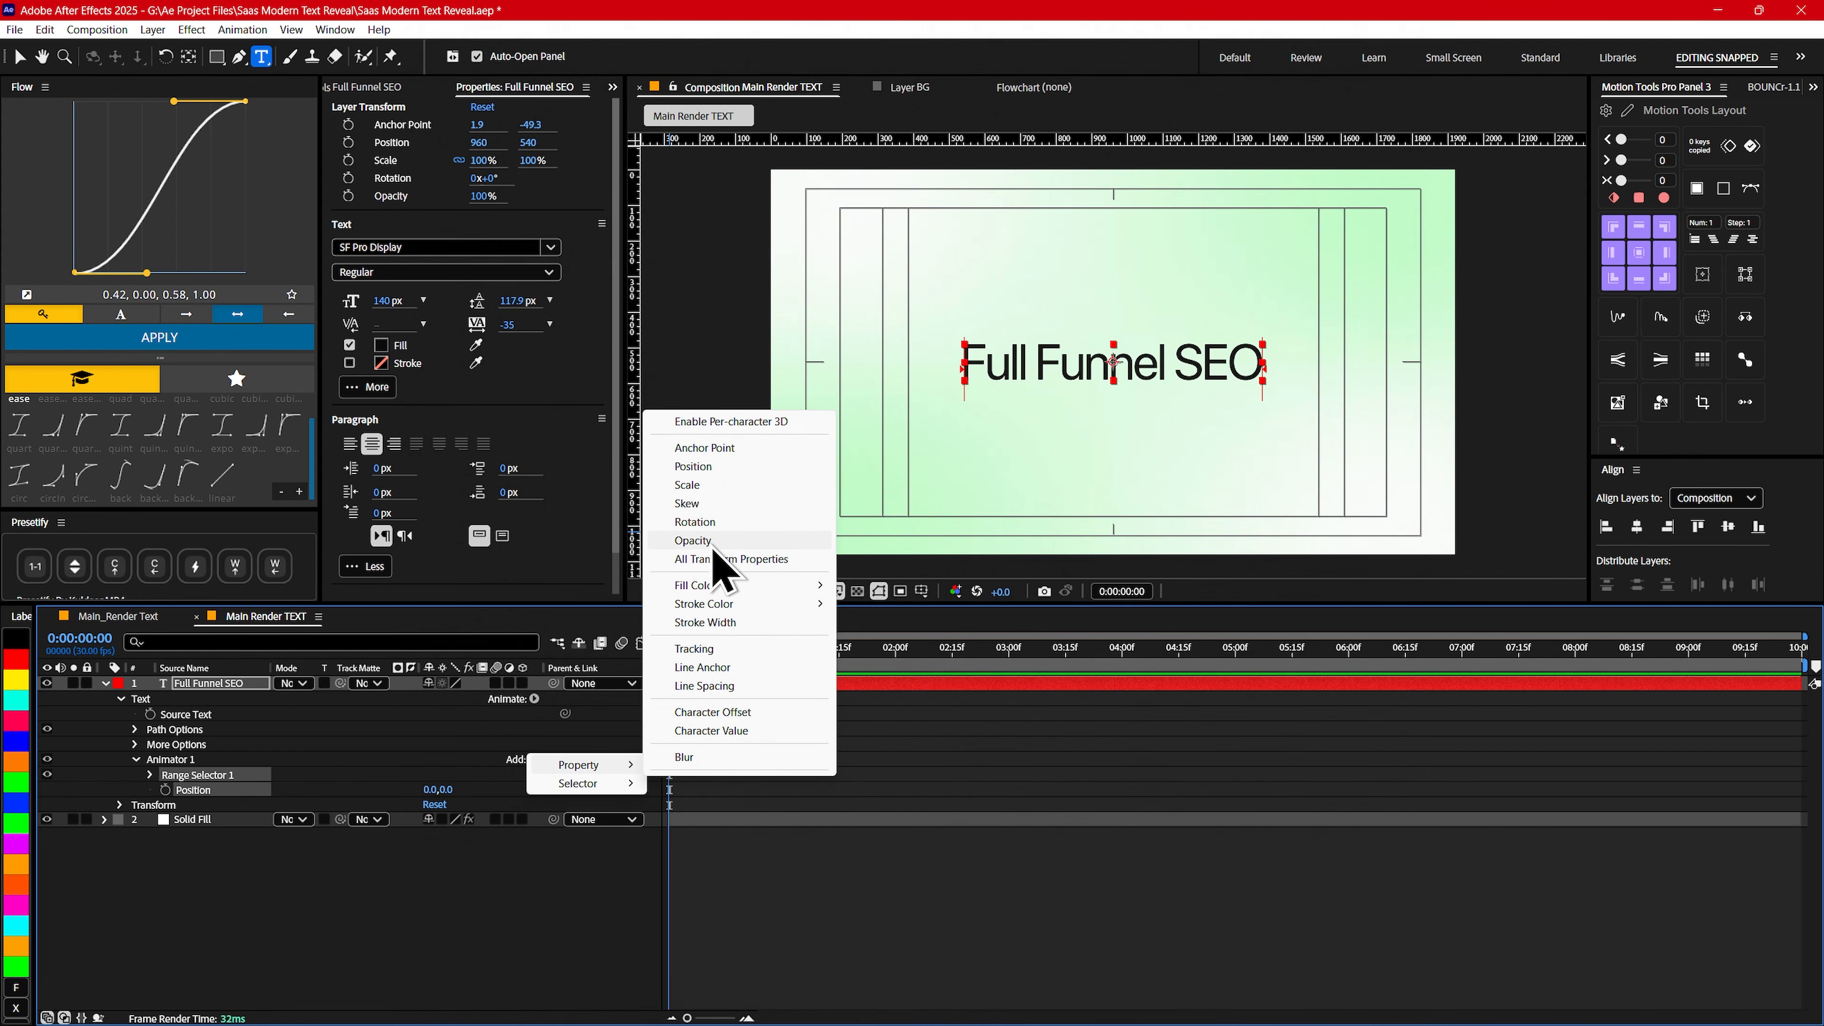
left_click(692, 544)
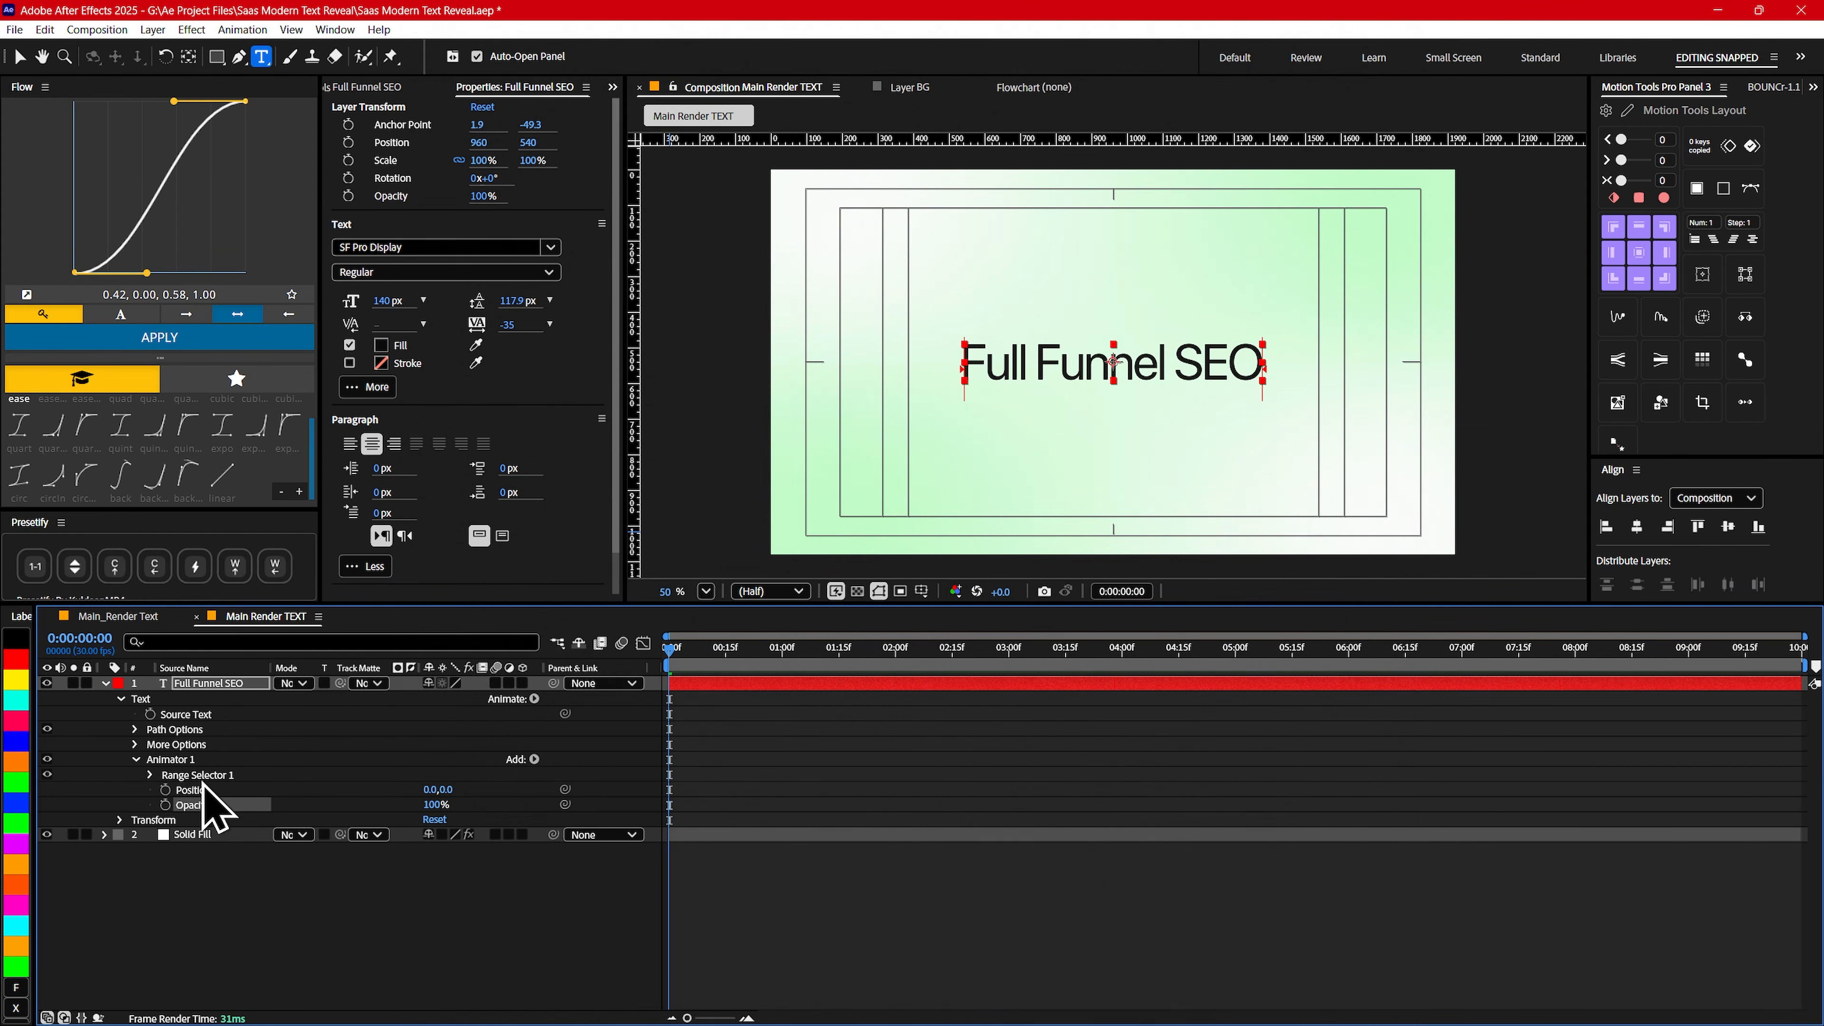
- Rename the text animator Position/Opacity
left_click(163, 760)
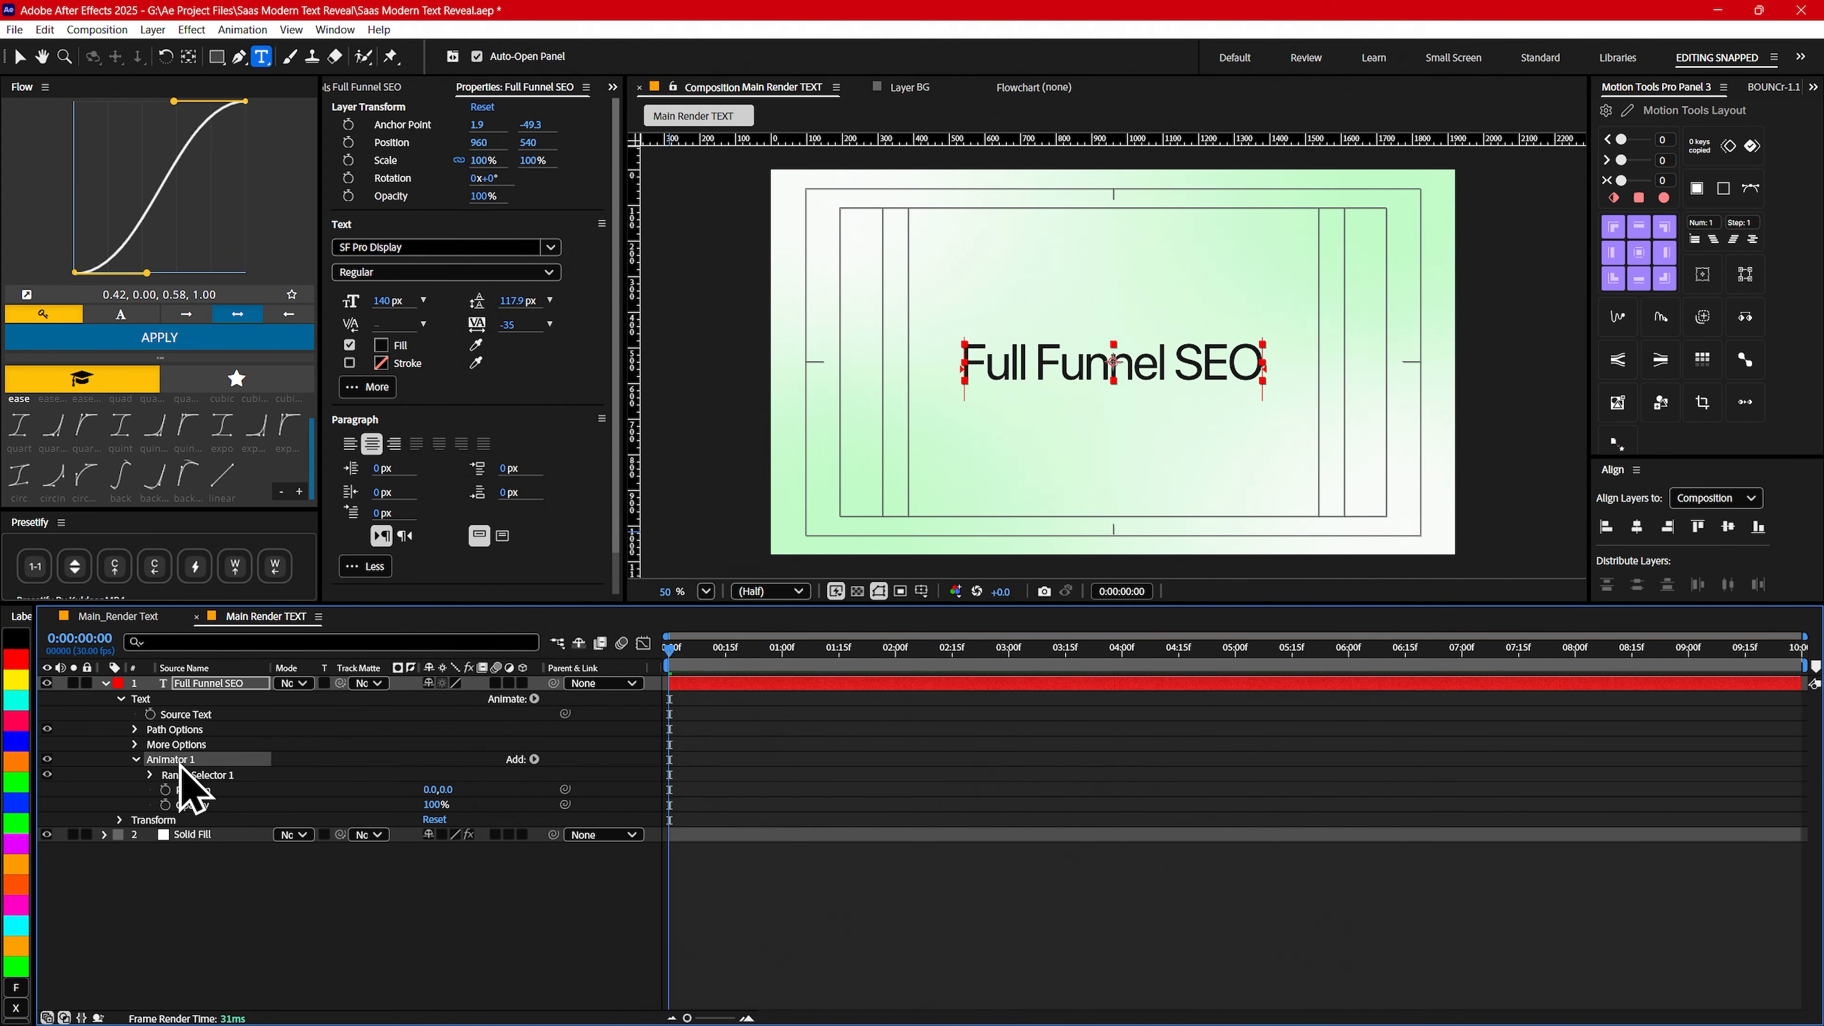
key("Return")
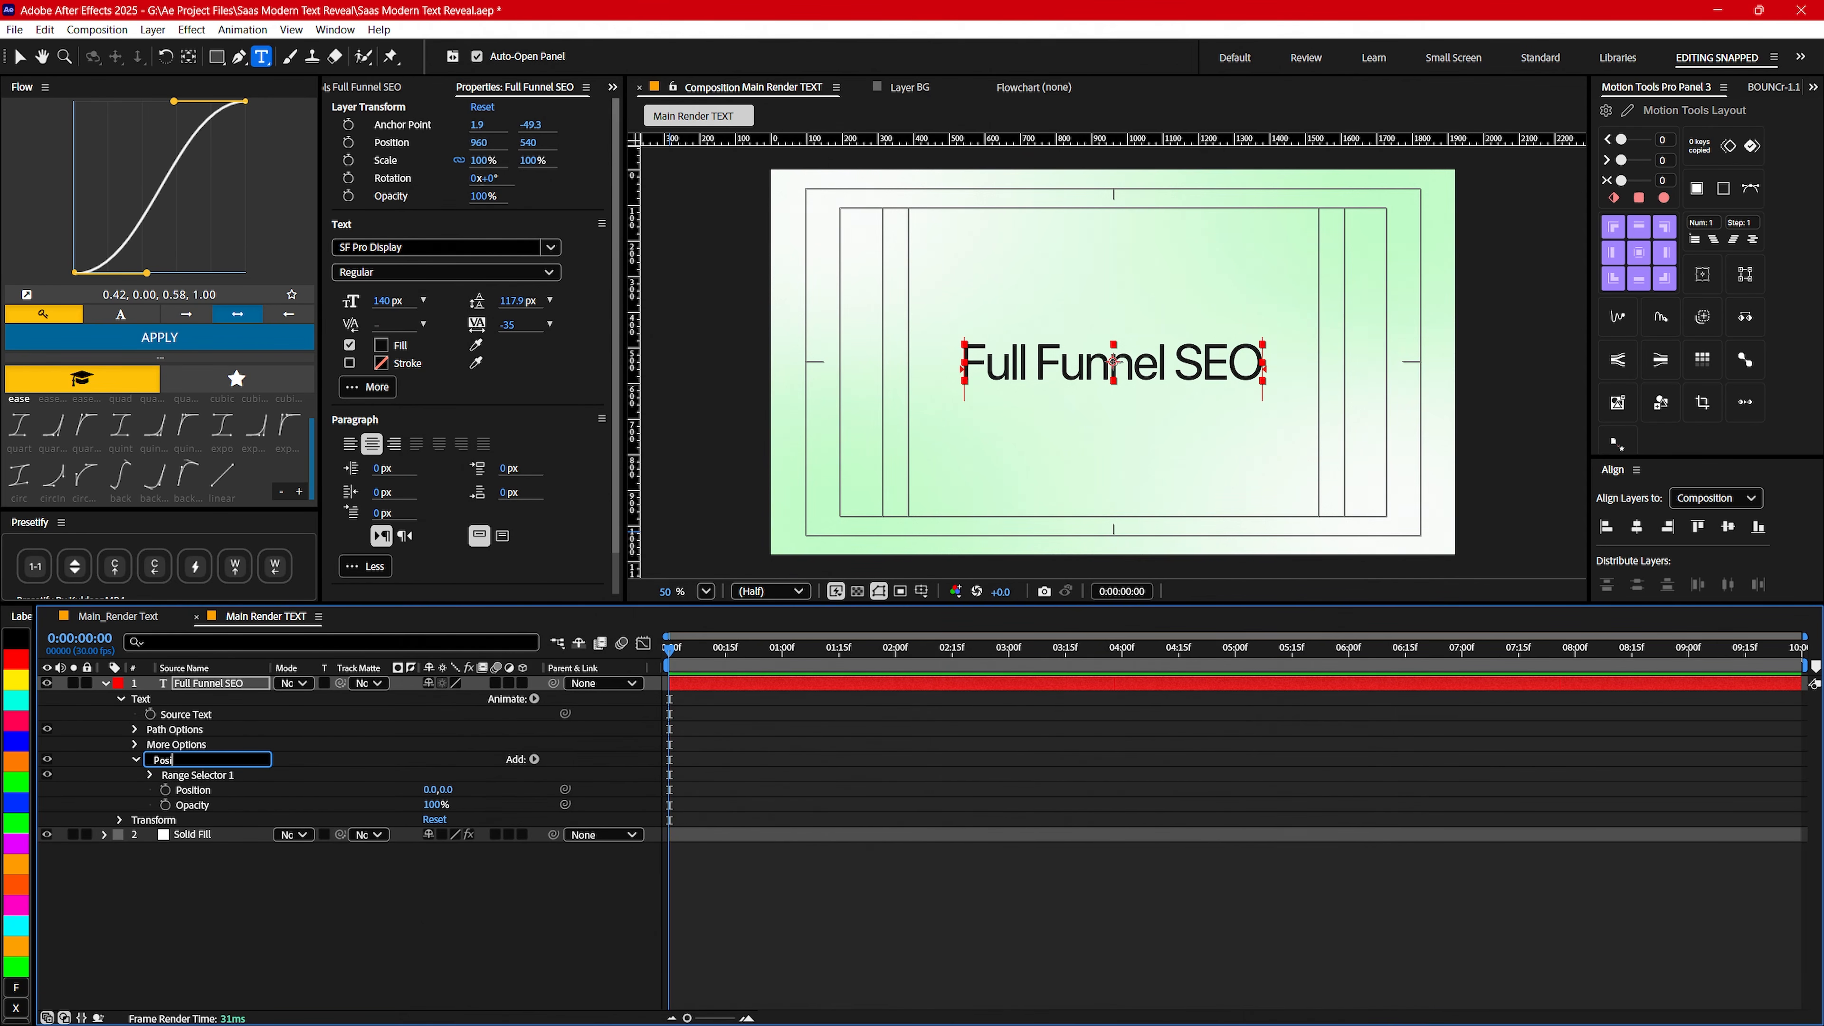
type("Position/Opacity")
key("Return")
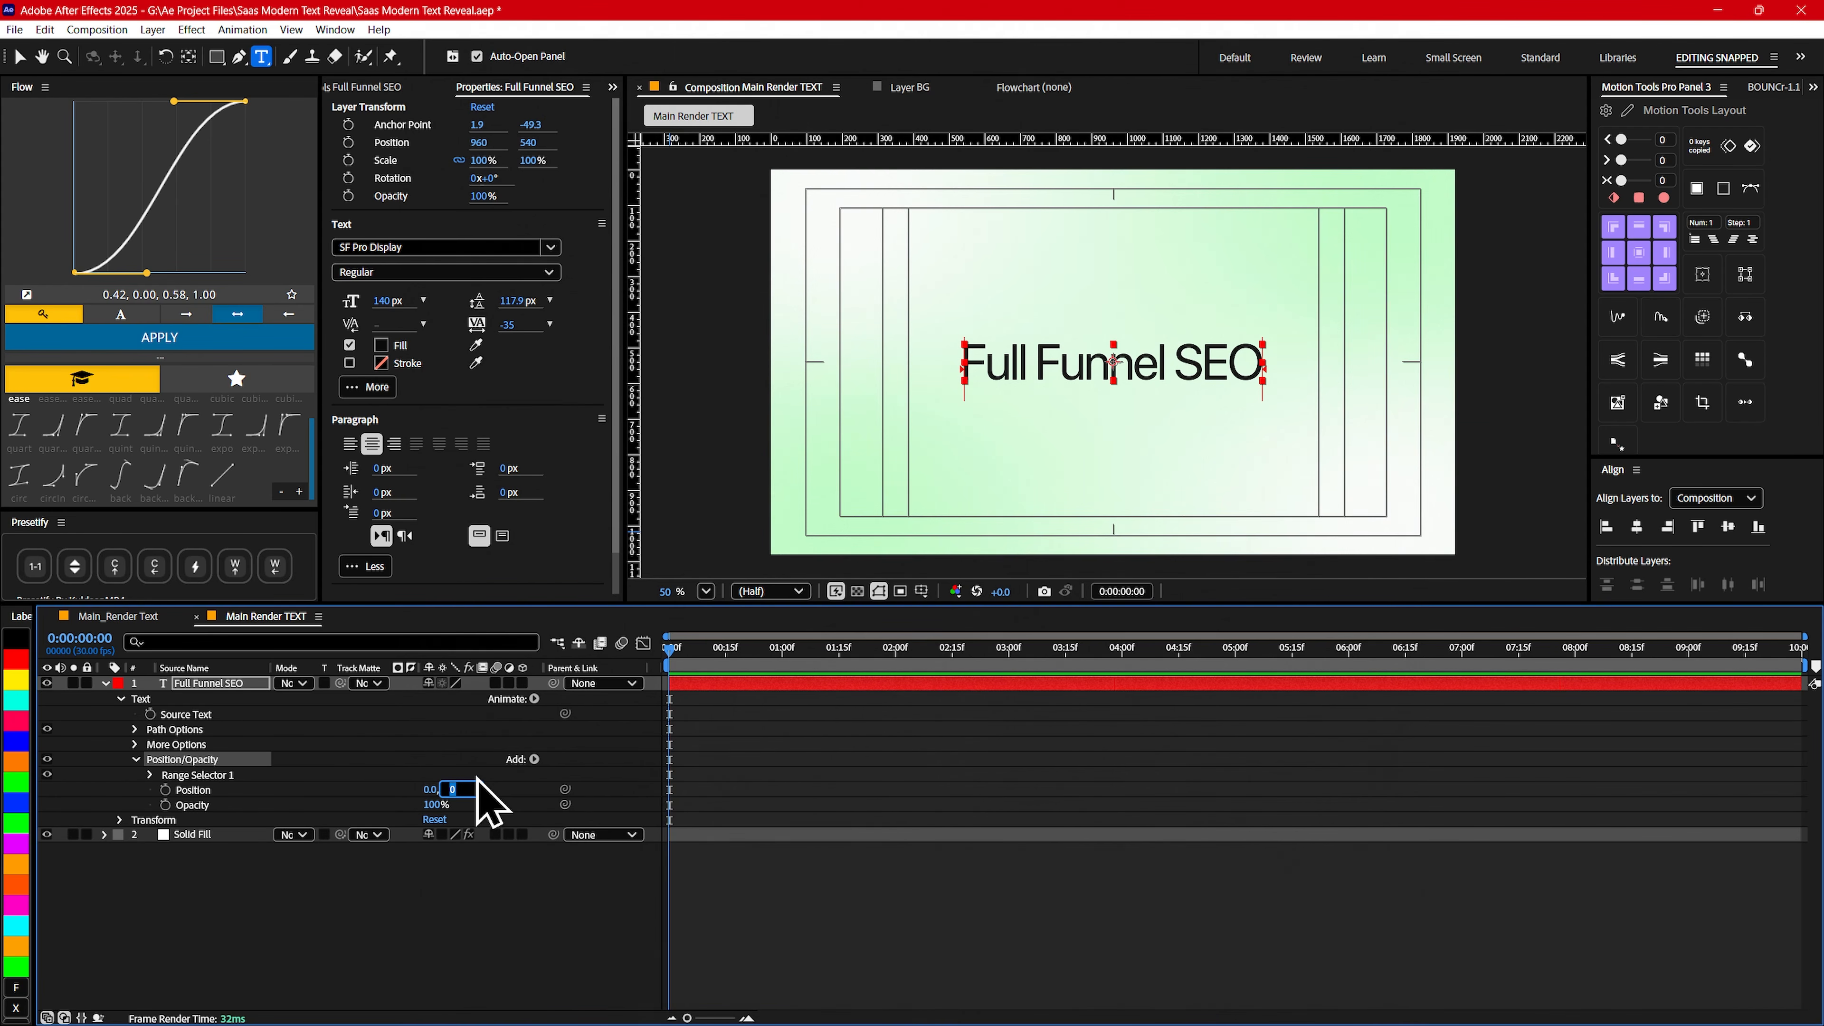
- Set the animator's vertical Position to 90 and its Opacity to 0%
type("90")
key("Return")
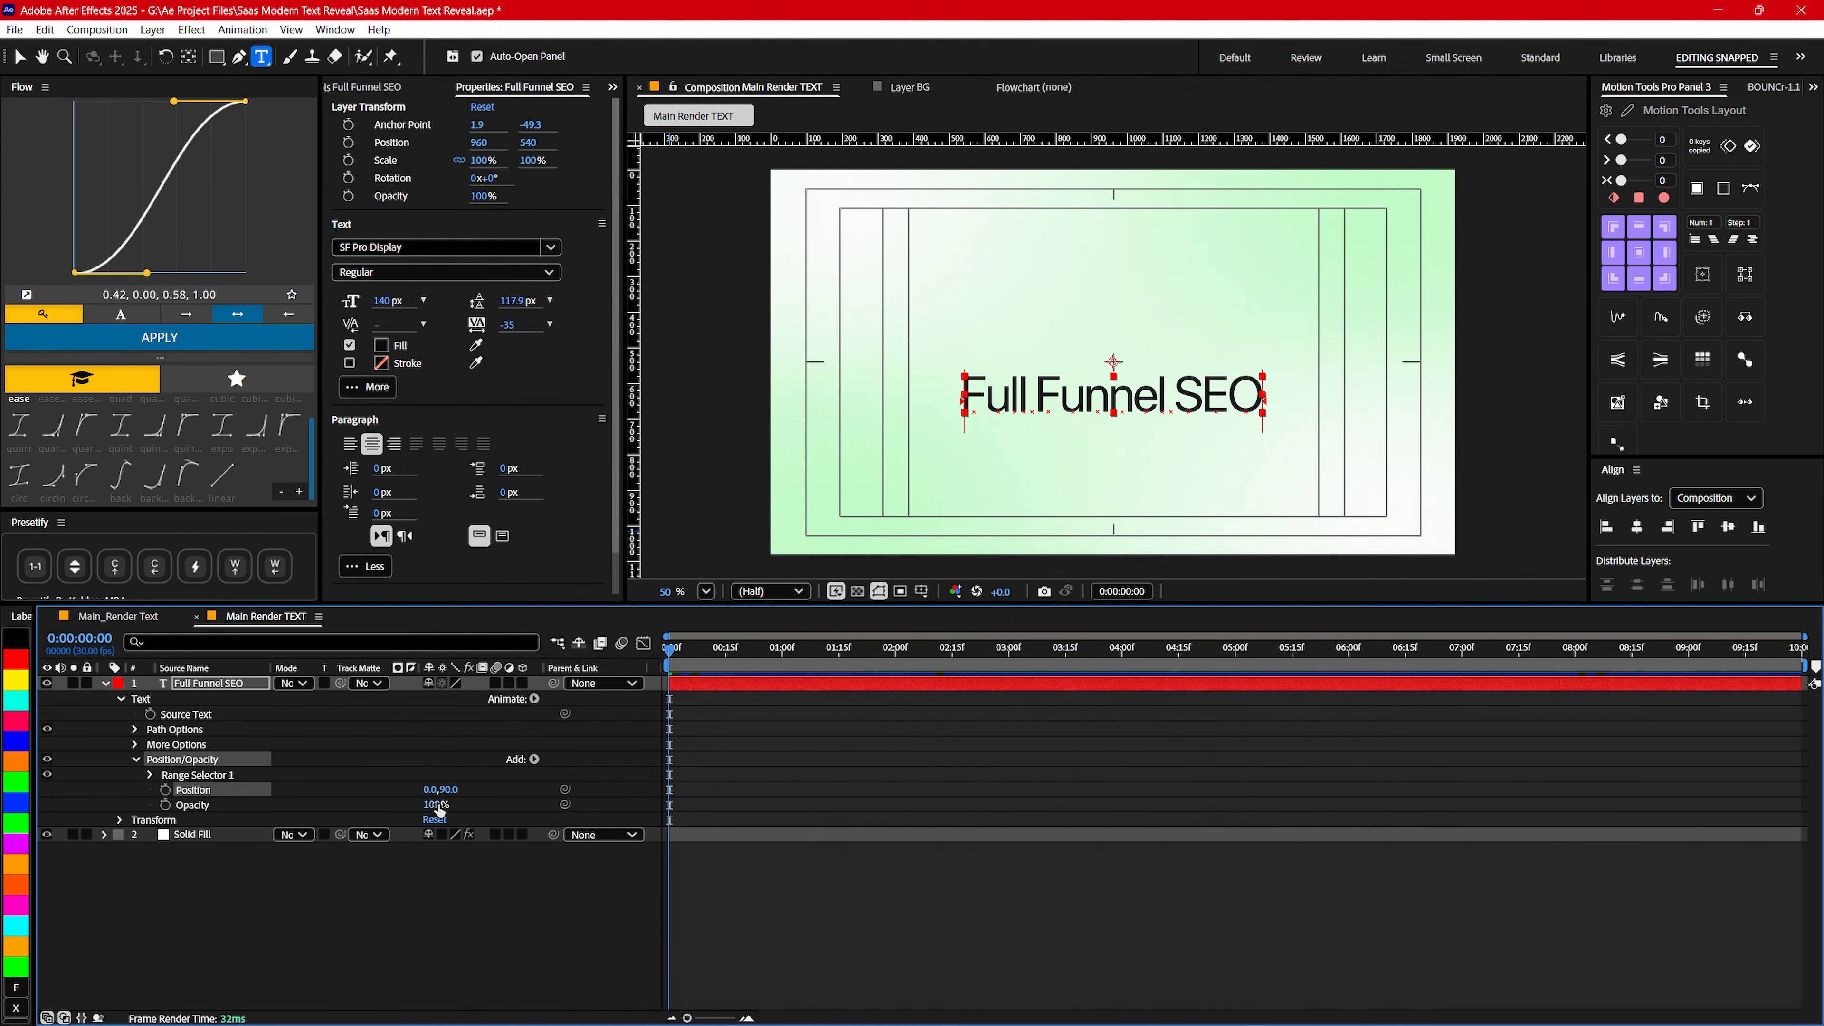
left_click(436, 804)
type("0")
key("Return")
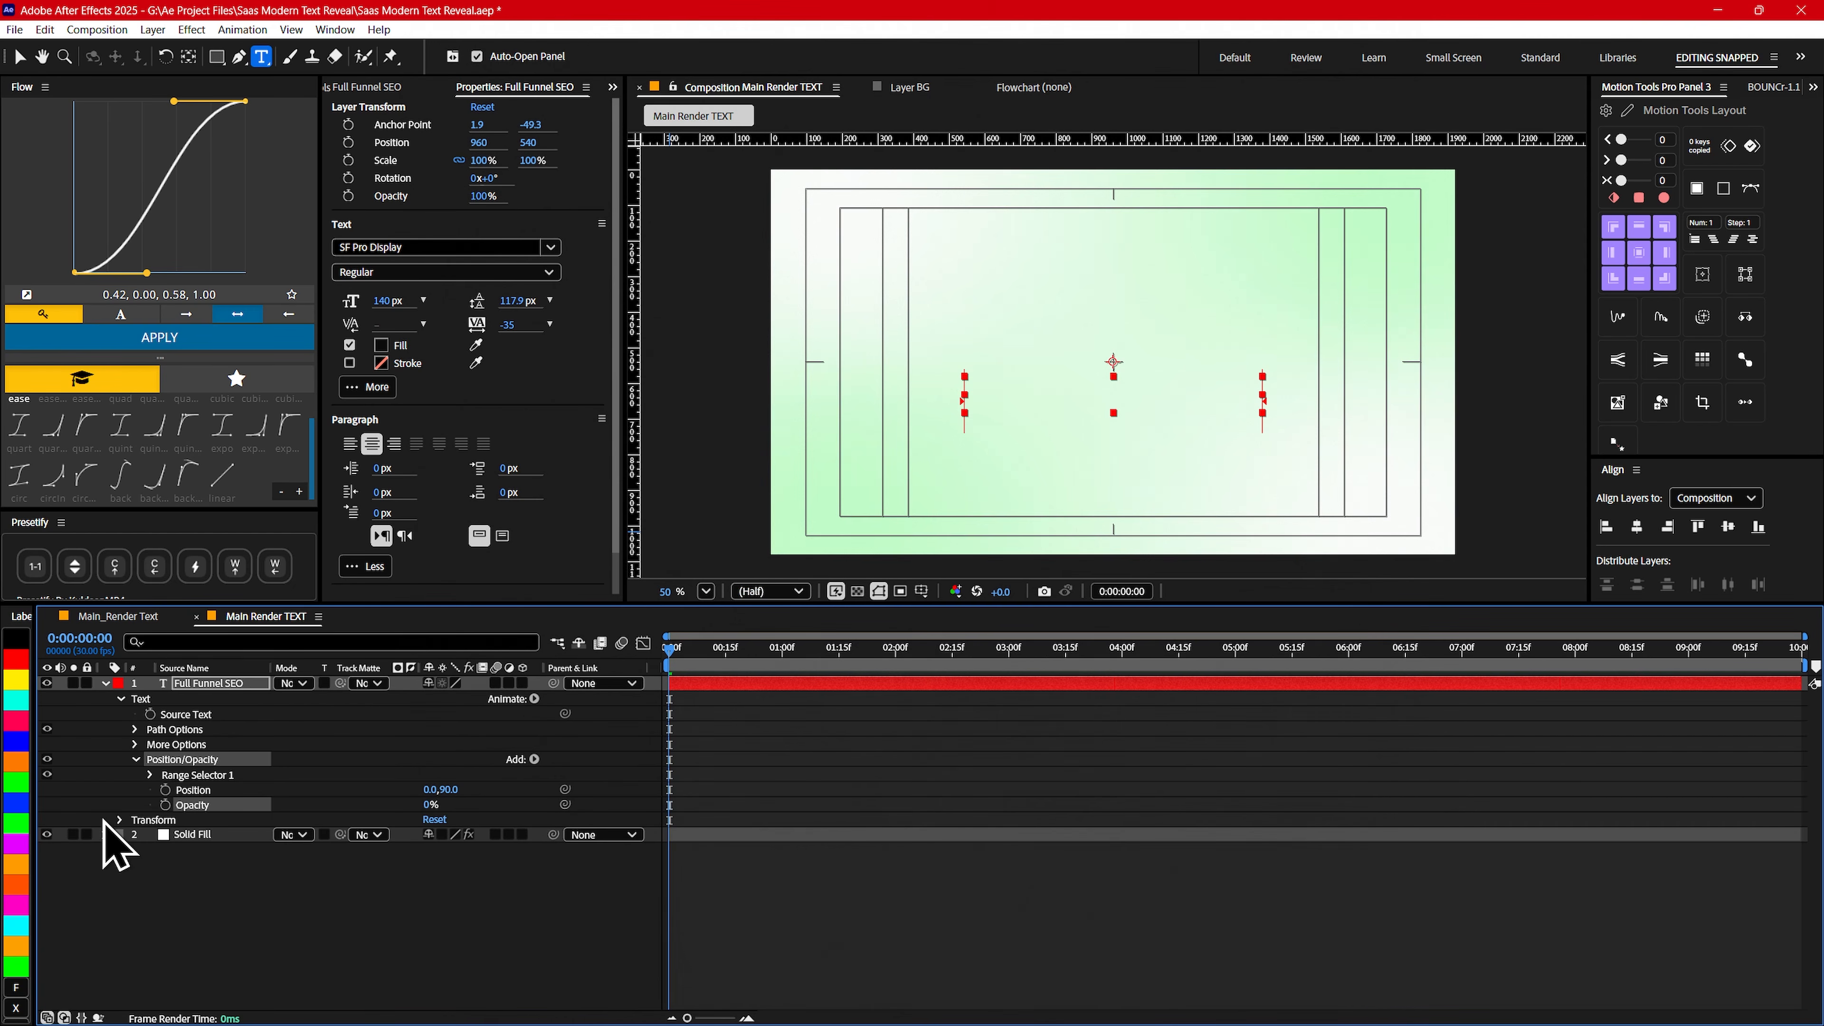
- Expand Range Selector 1 with its advanced options and set Start to 70%
left_click(149, 776)
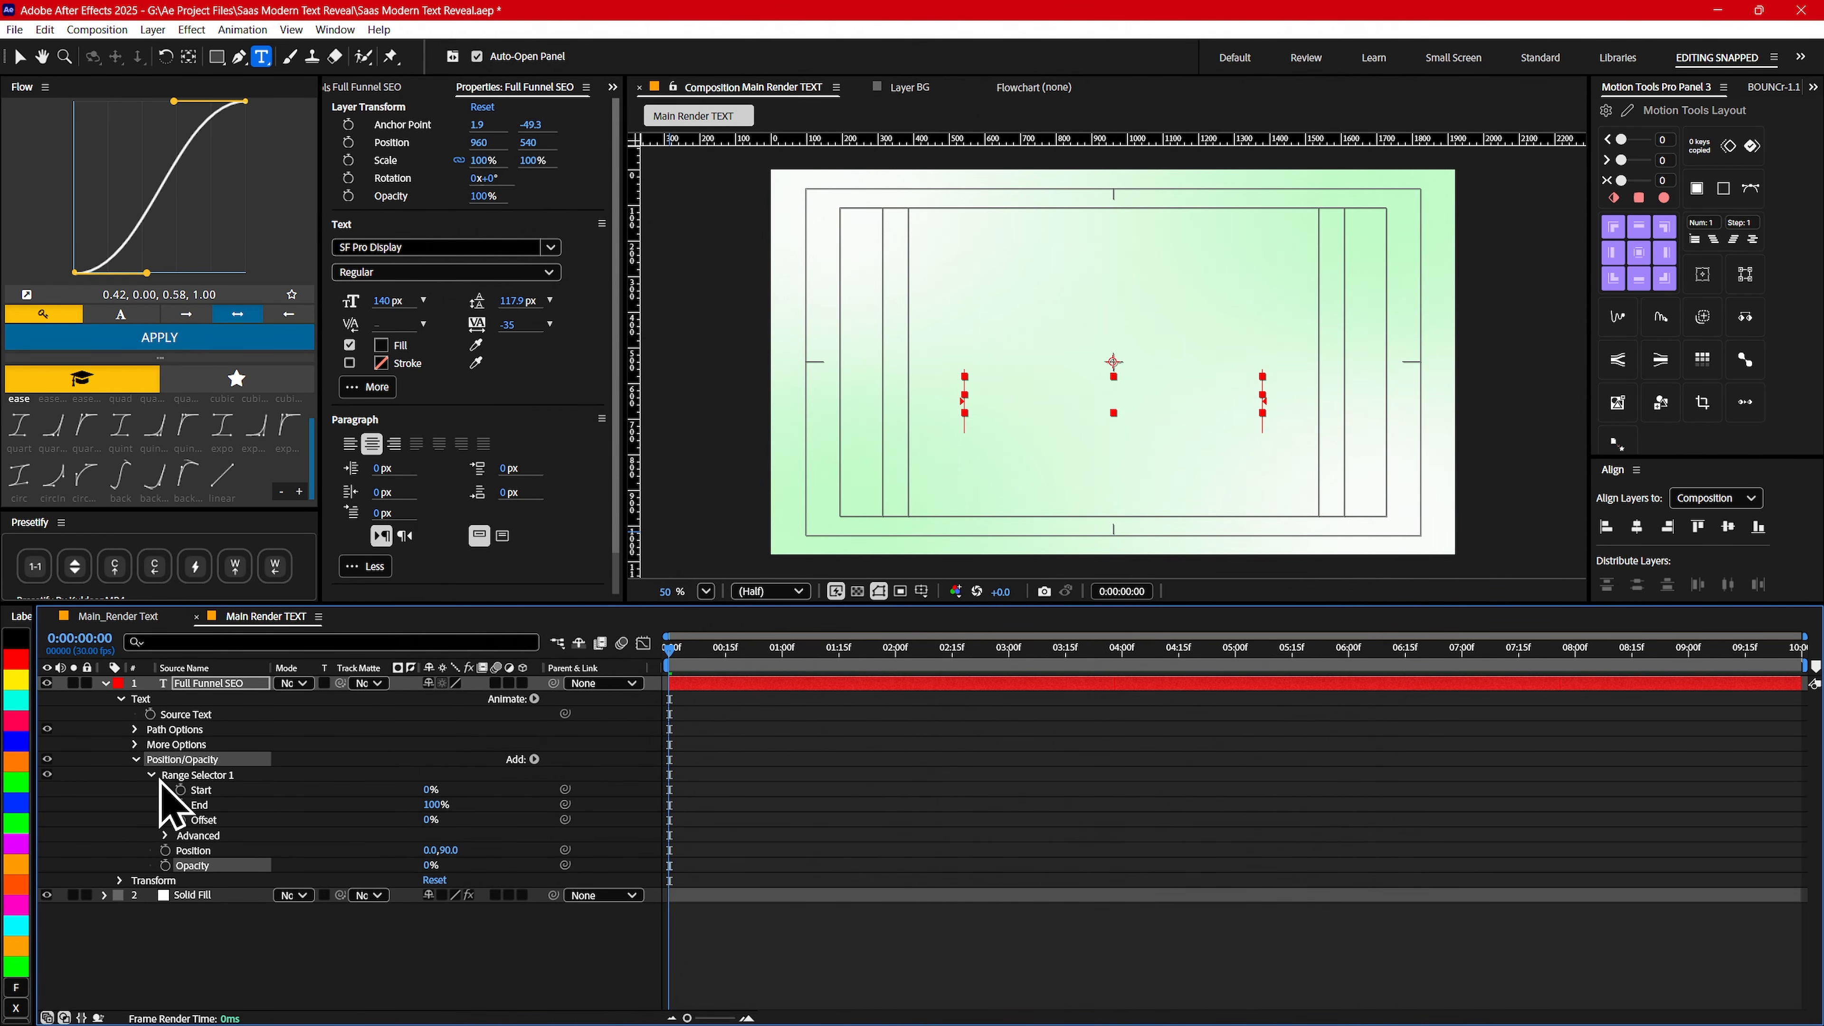
left_click(165, 835)
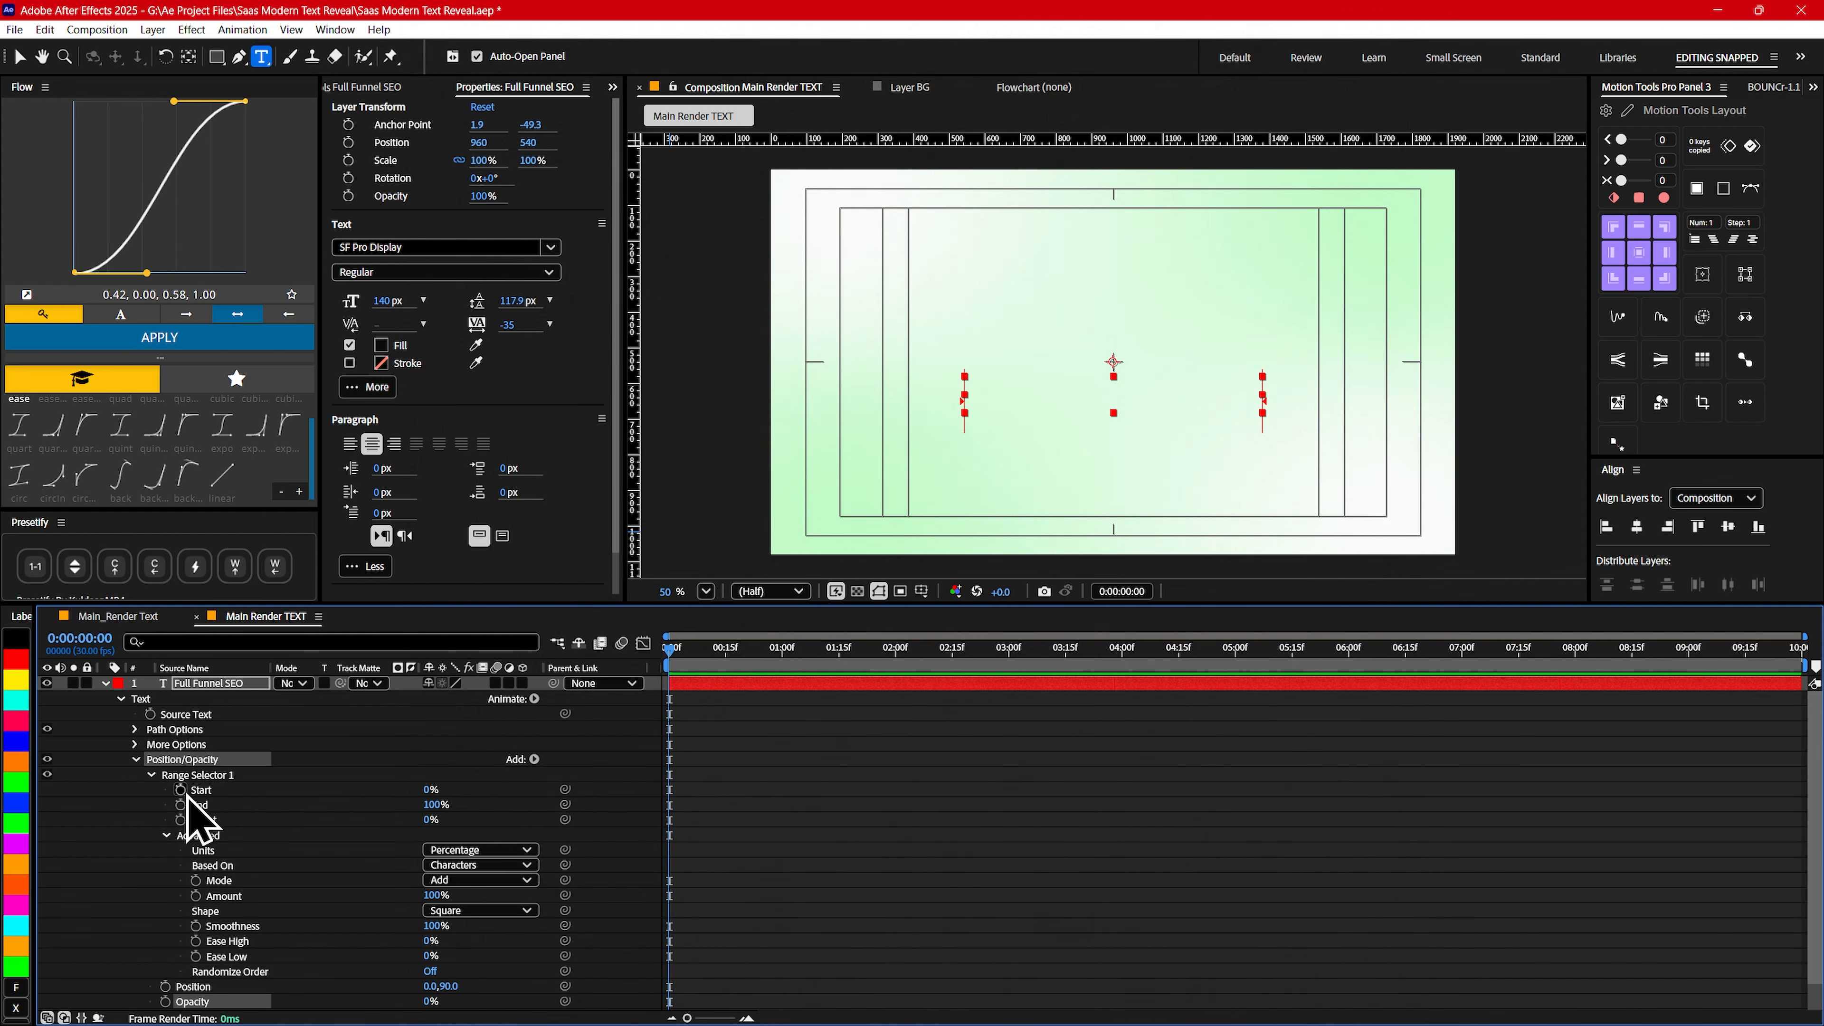
left_click(429, 790)
key("Return")
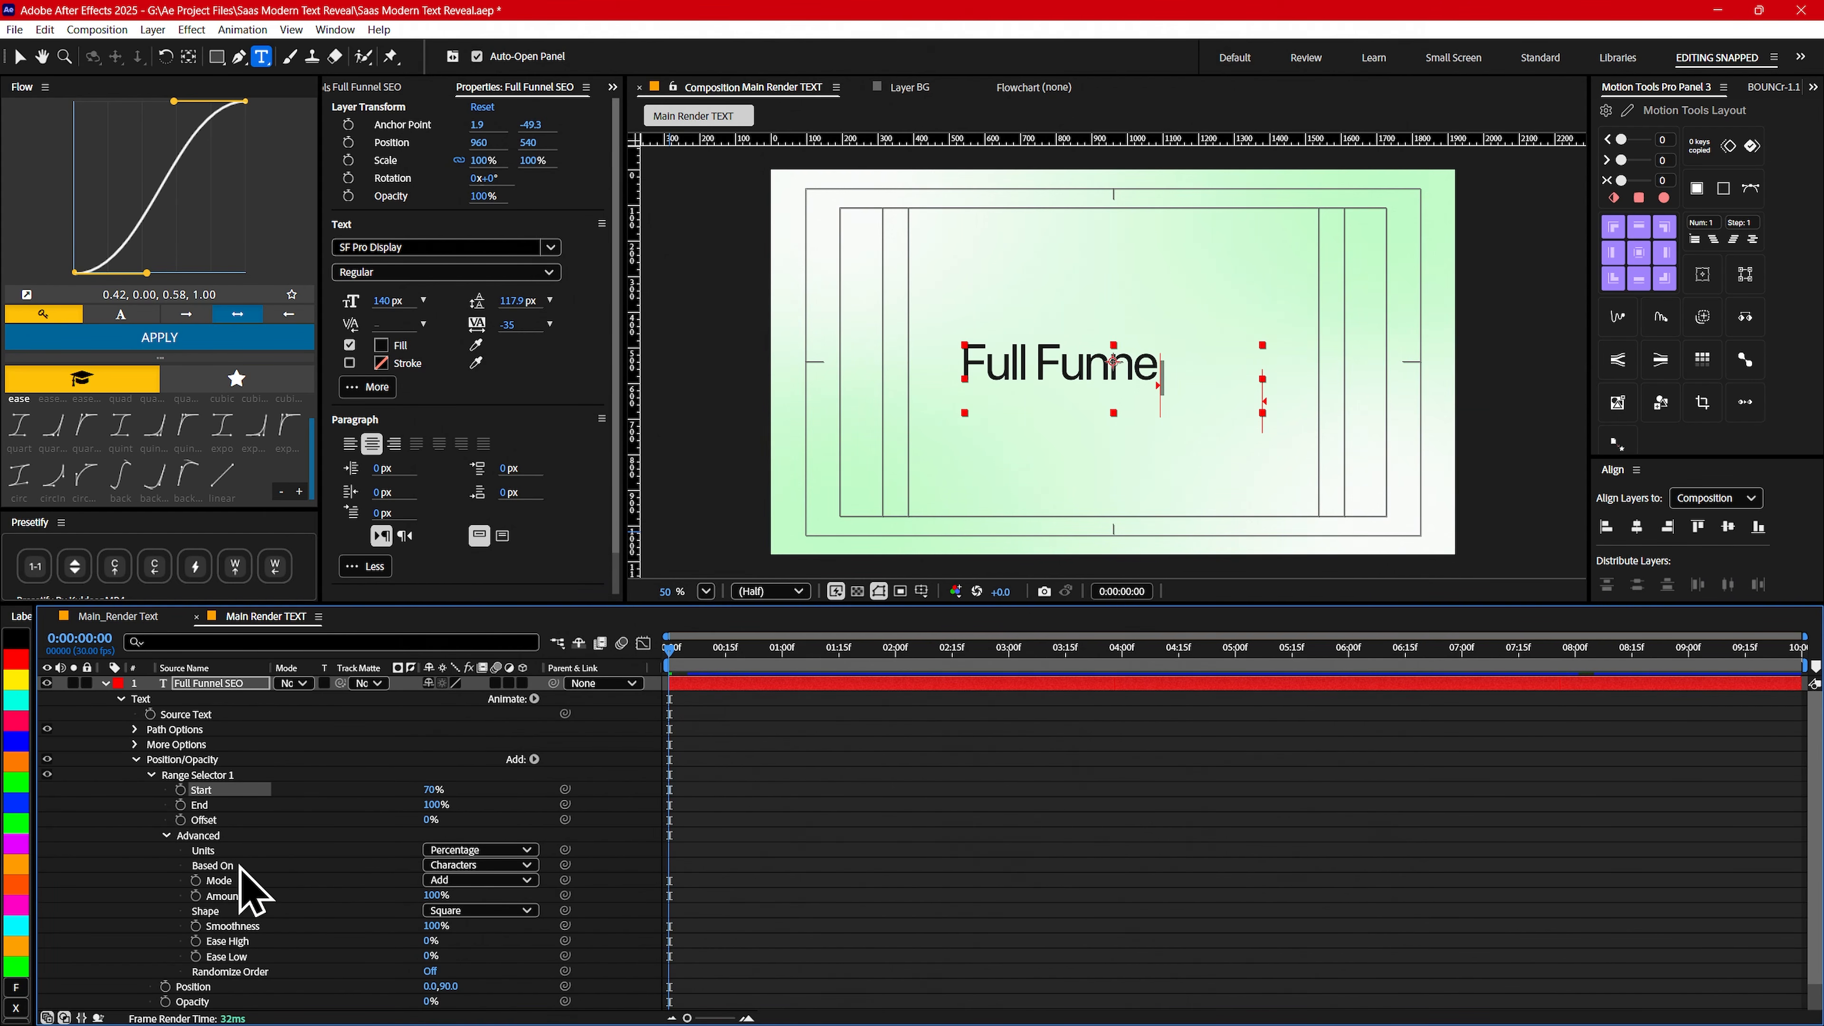
- Base the Position/Opacity animator's range selector on Words and set its Shape to Ramp Up
left_click(474, 865)
left_click(477, 925)
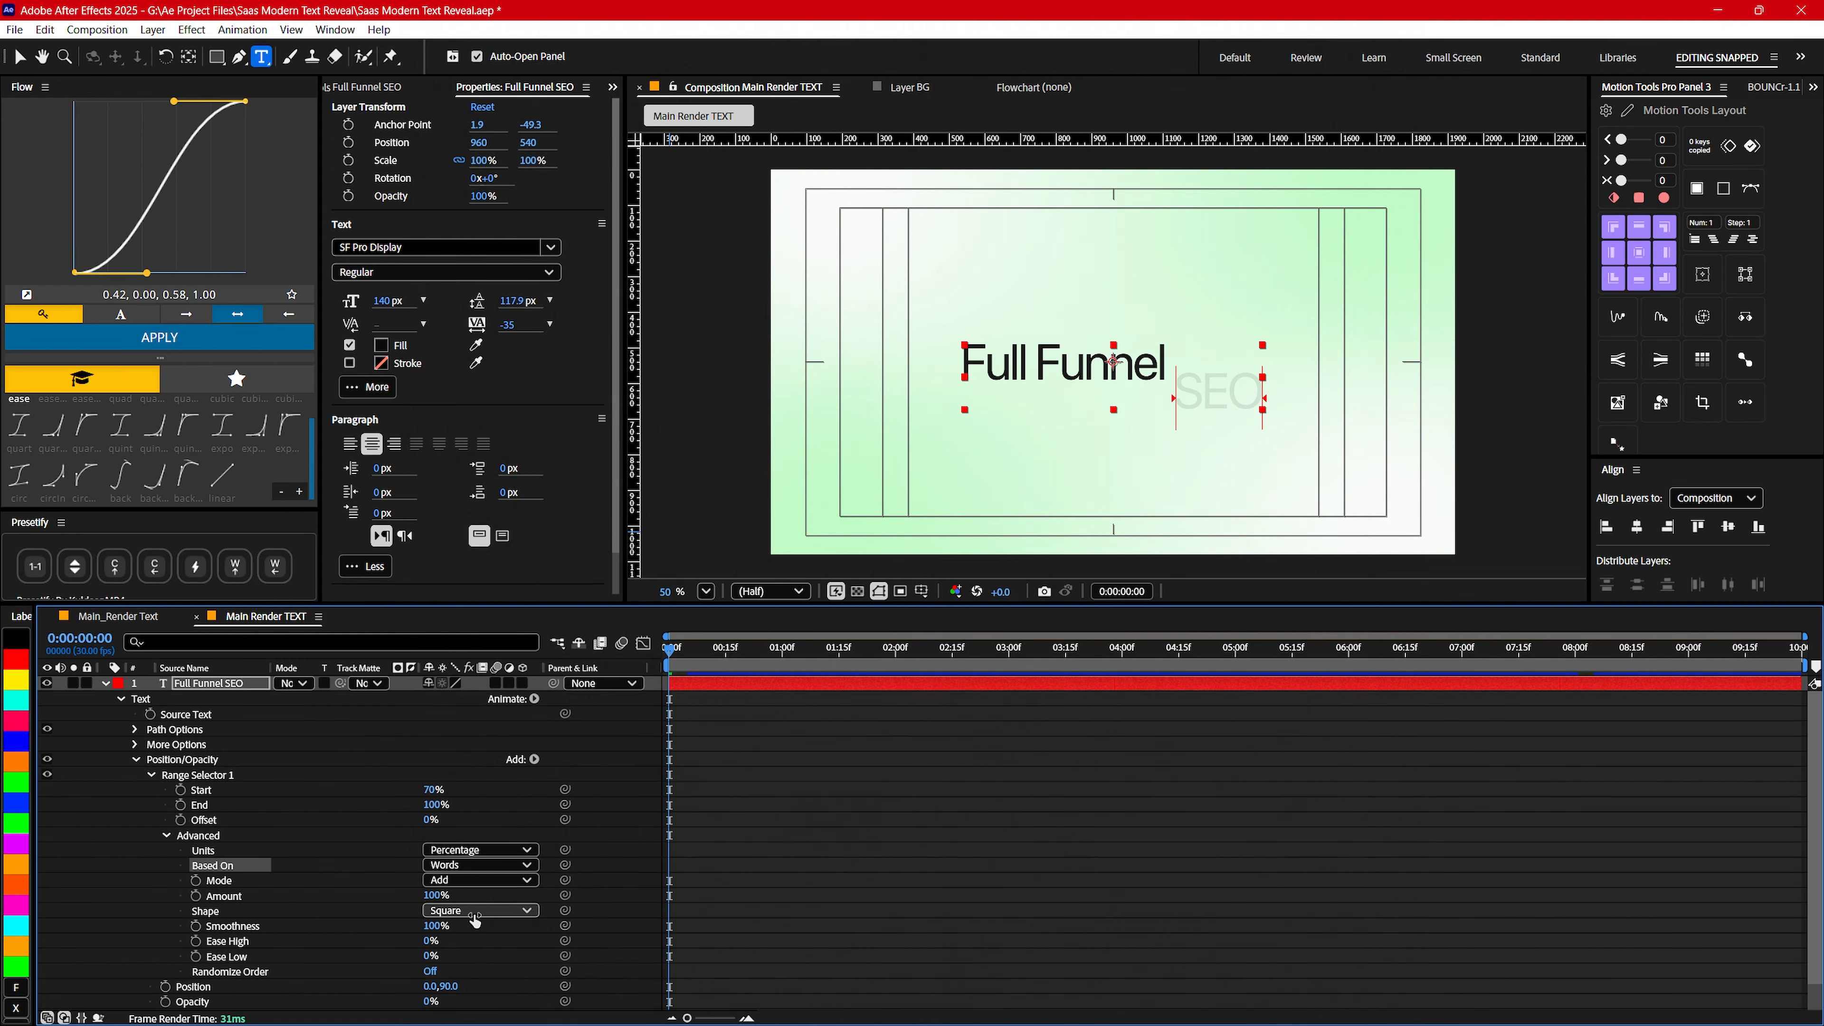
left_click(510, 910)
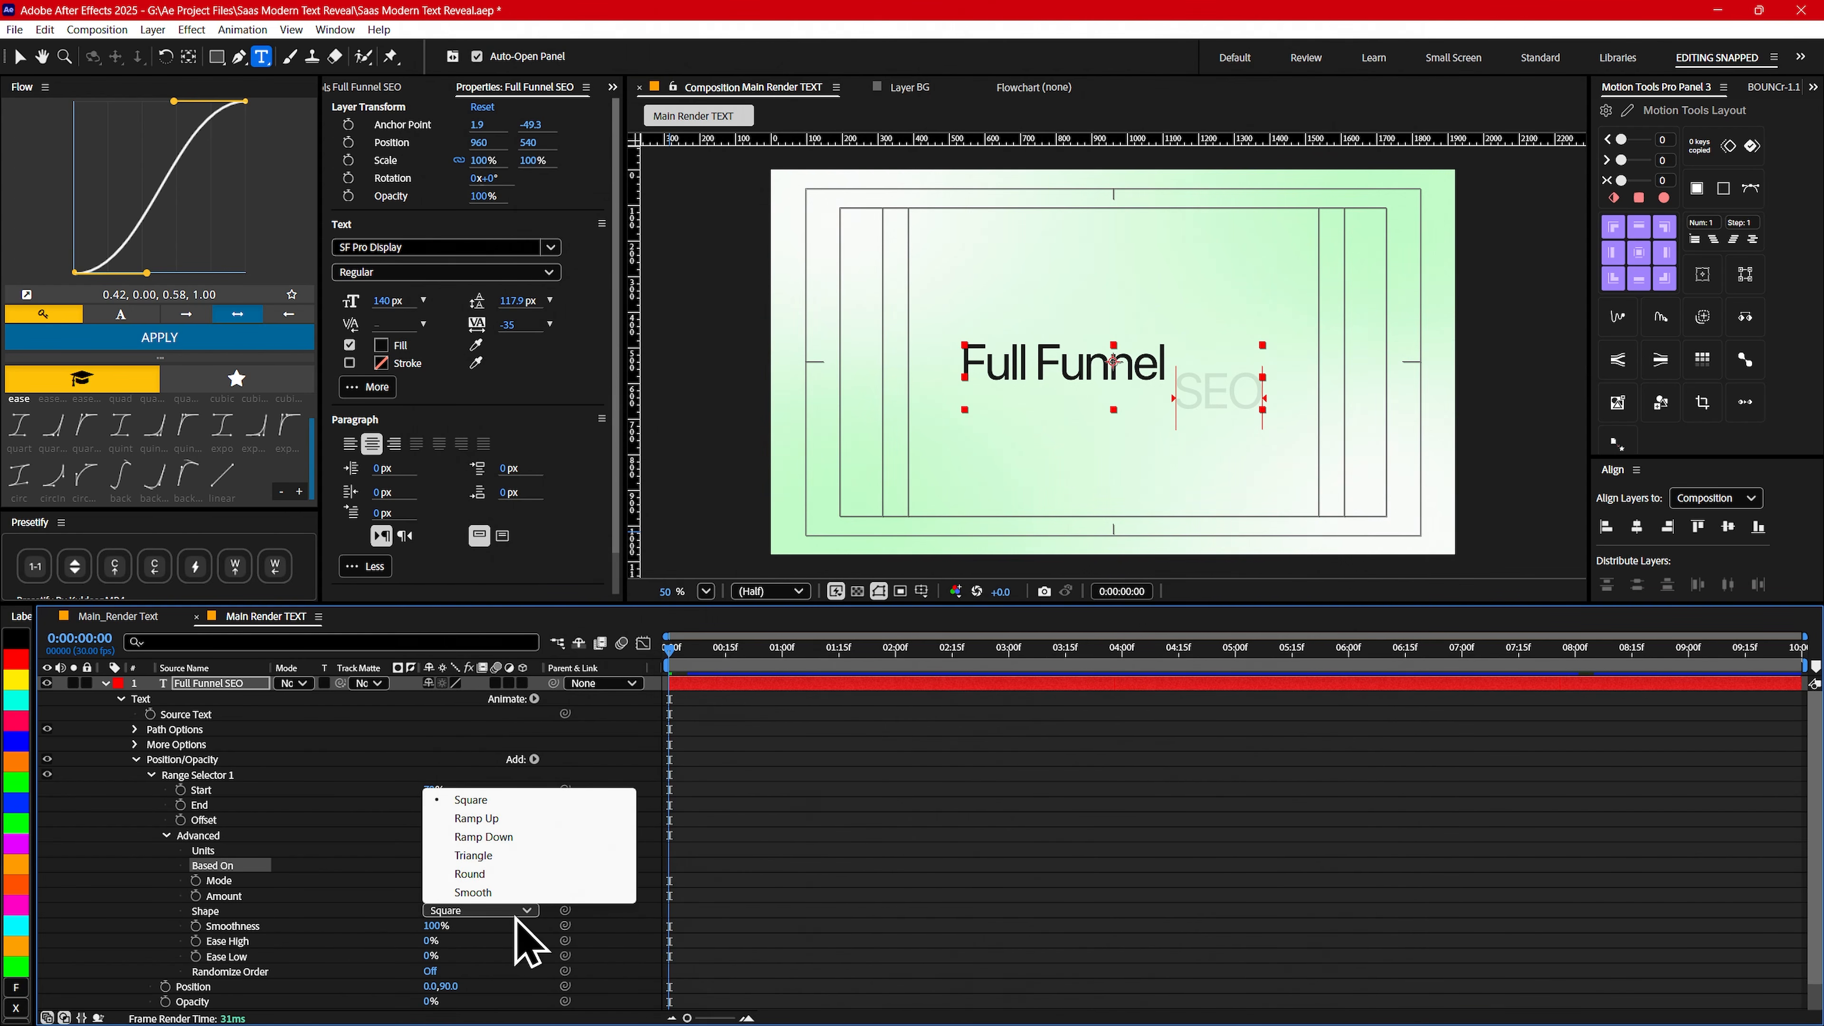
left_click(488, 821)
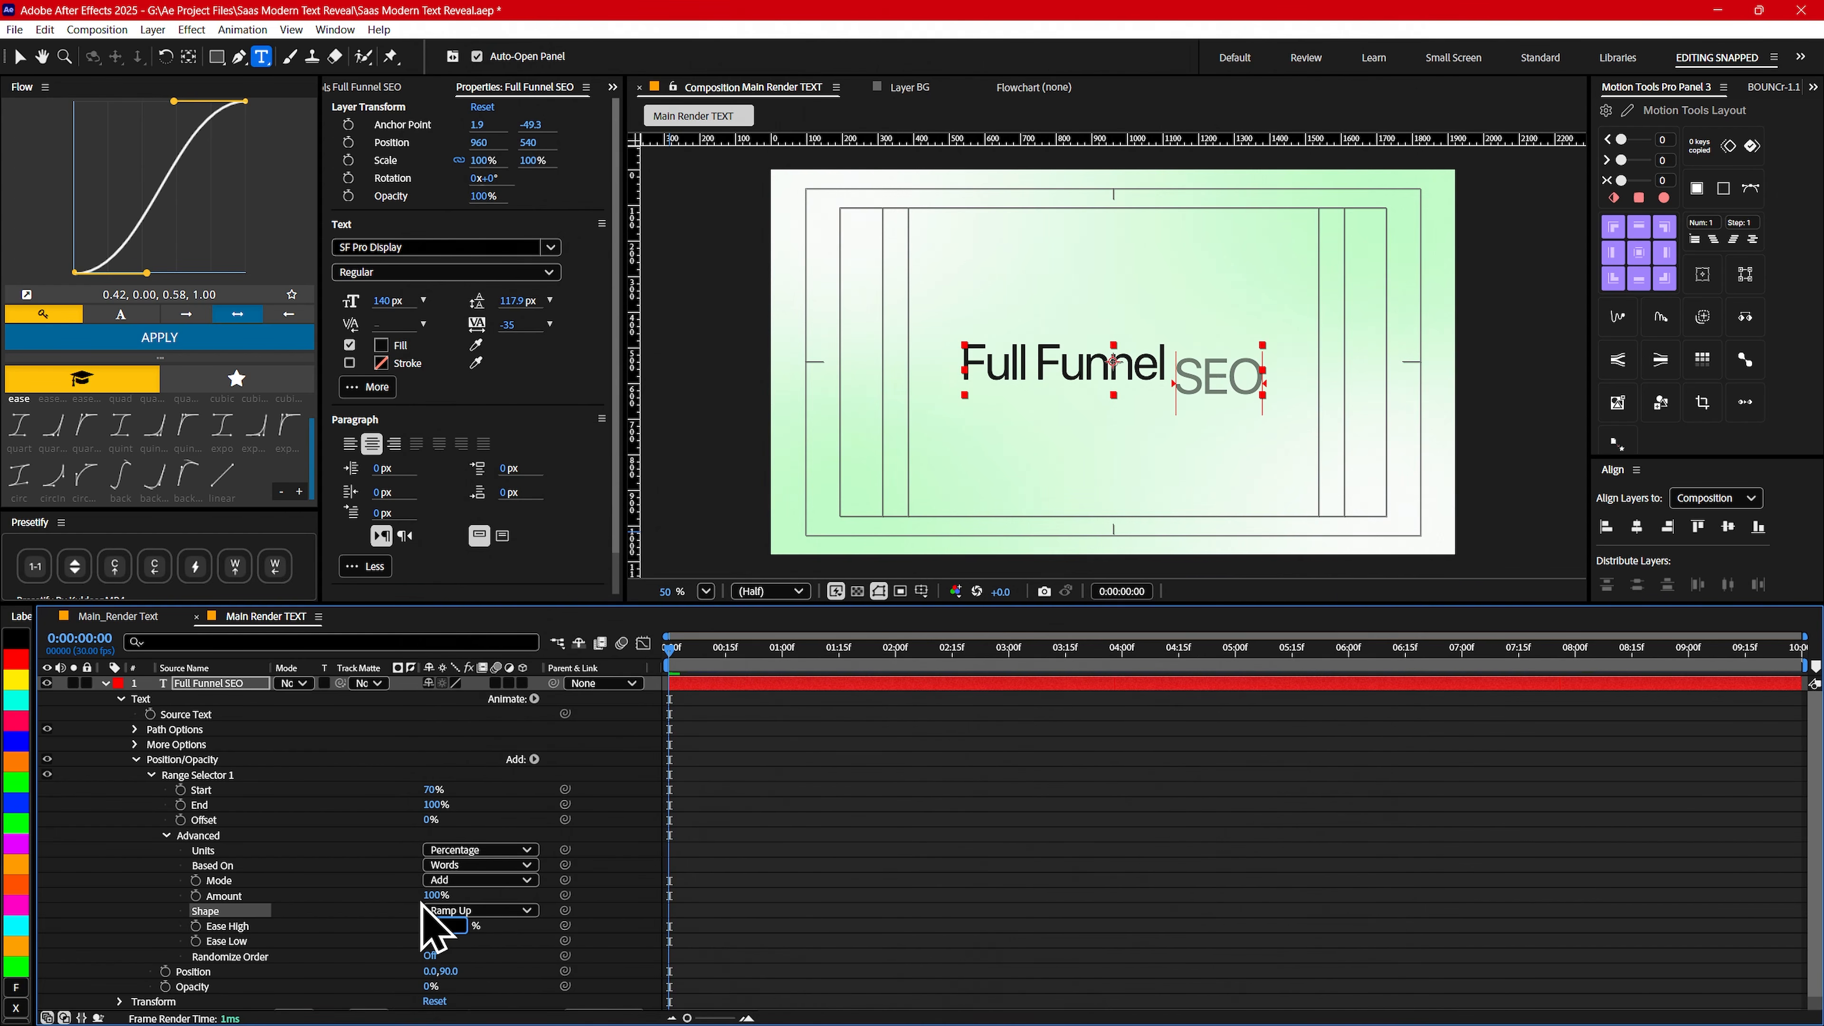
- Set the range selector's Ease High to 35% and Ease Low to -40%
type("35")
key("Return")
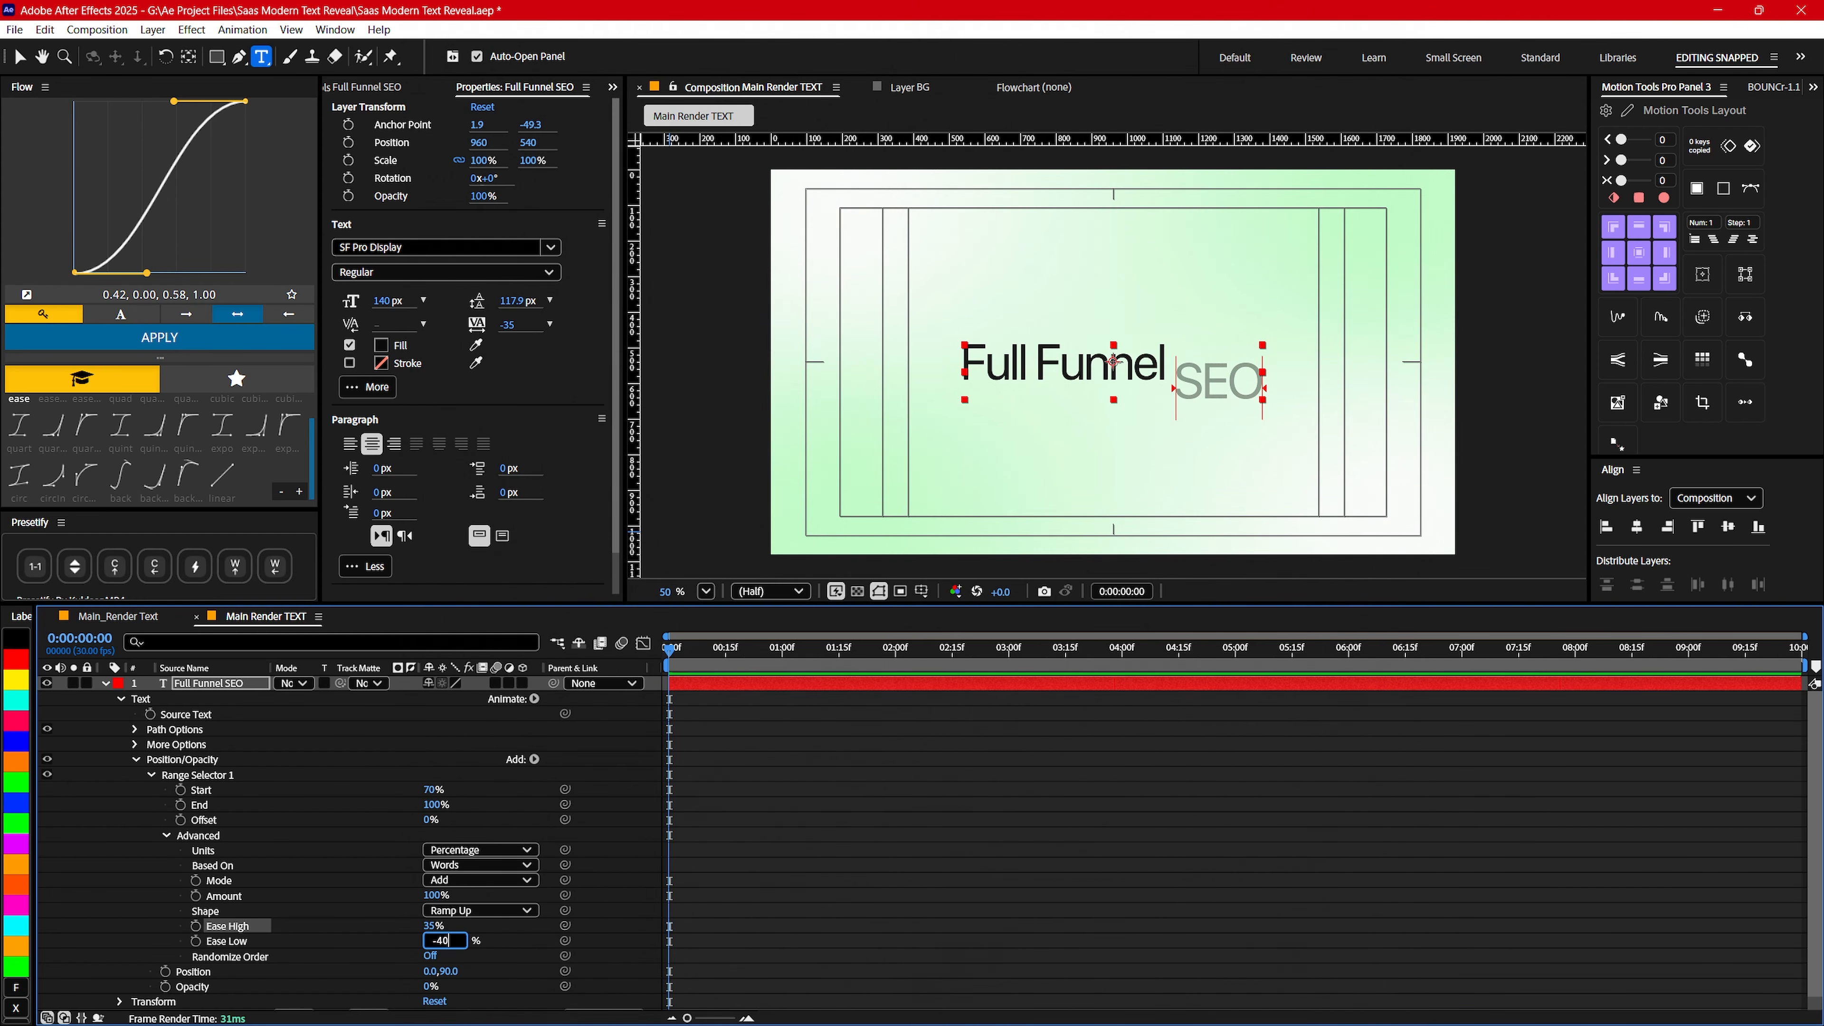
type("-40")
key("Return")
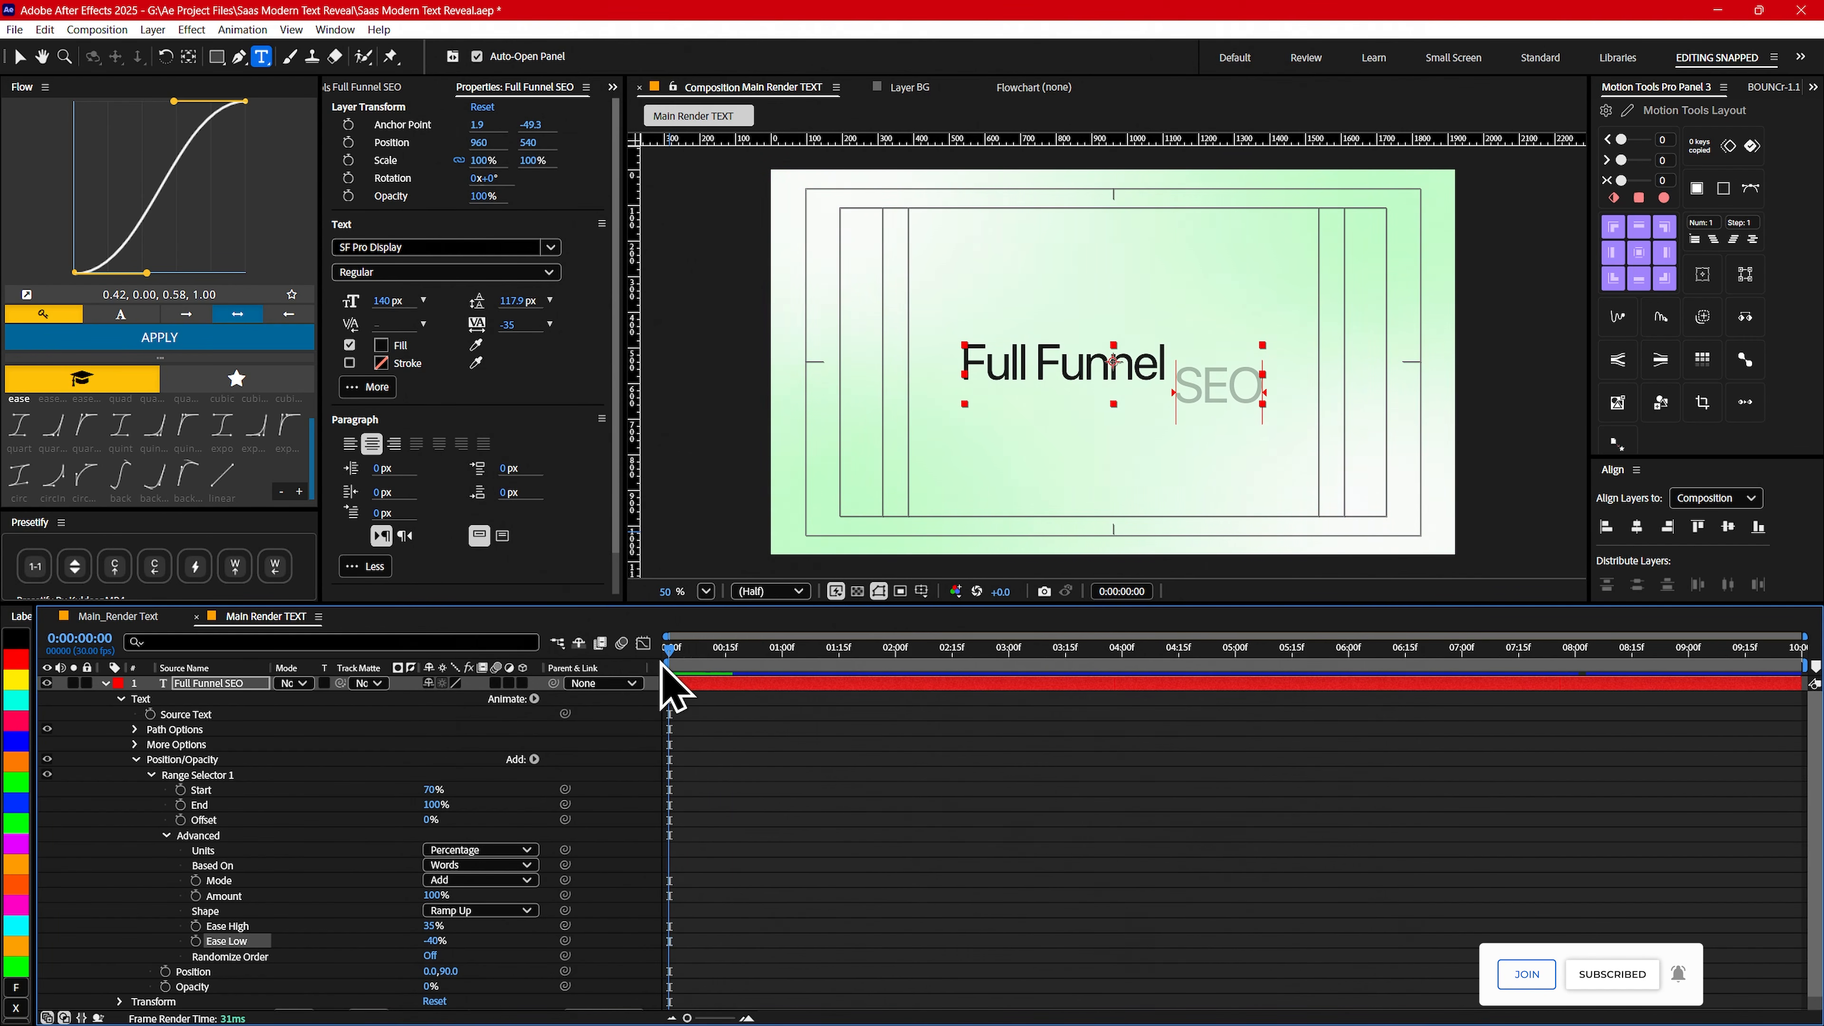
- Keyframe the range selector's Offset from -100% at 0:00 to 100% at 1:15 and preview the reveal
left_click(180, 820)
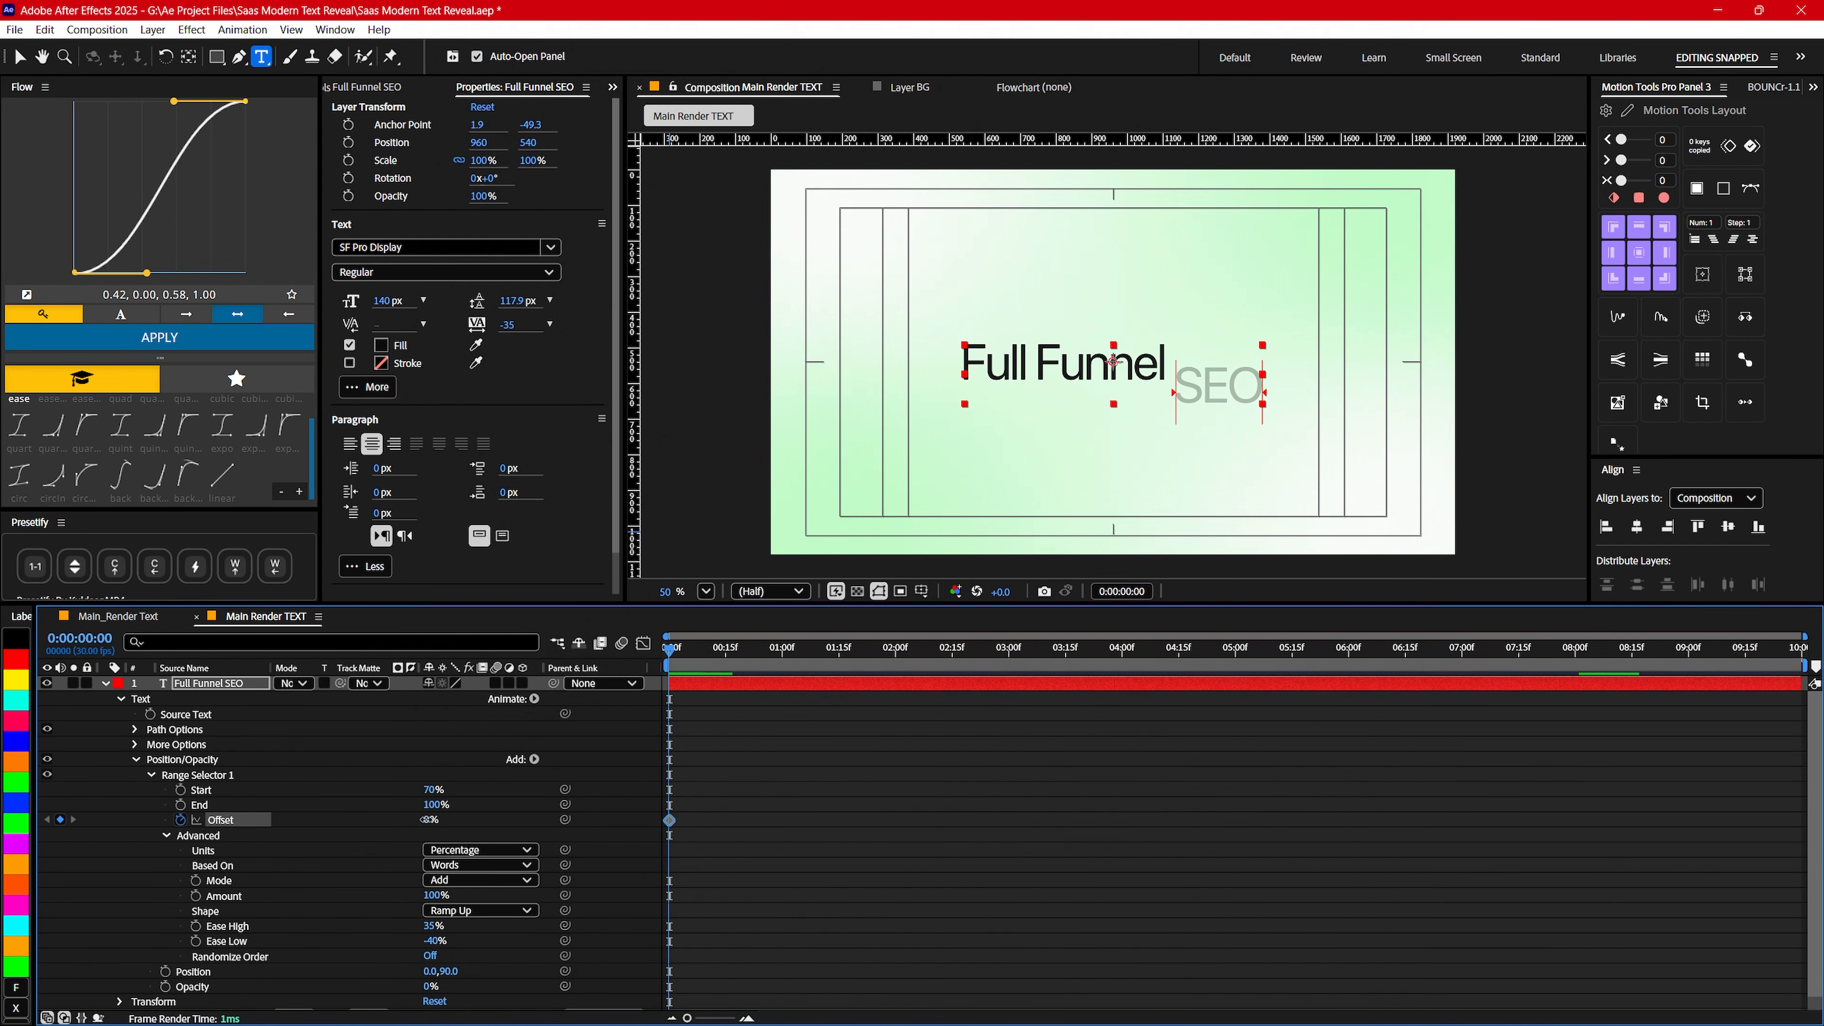
left_click_drag(427, 819, 231, 823)
left_click_drag(716, 651, 842, 667)
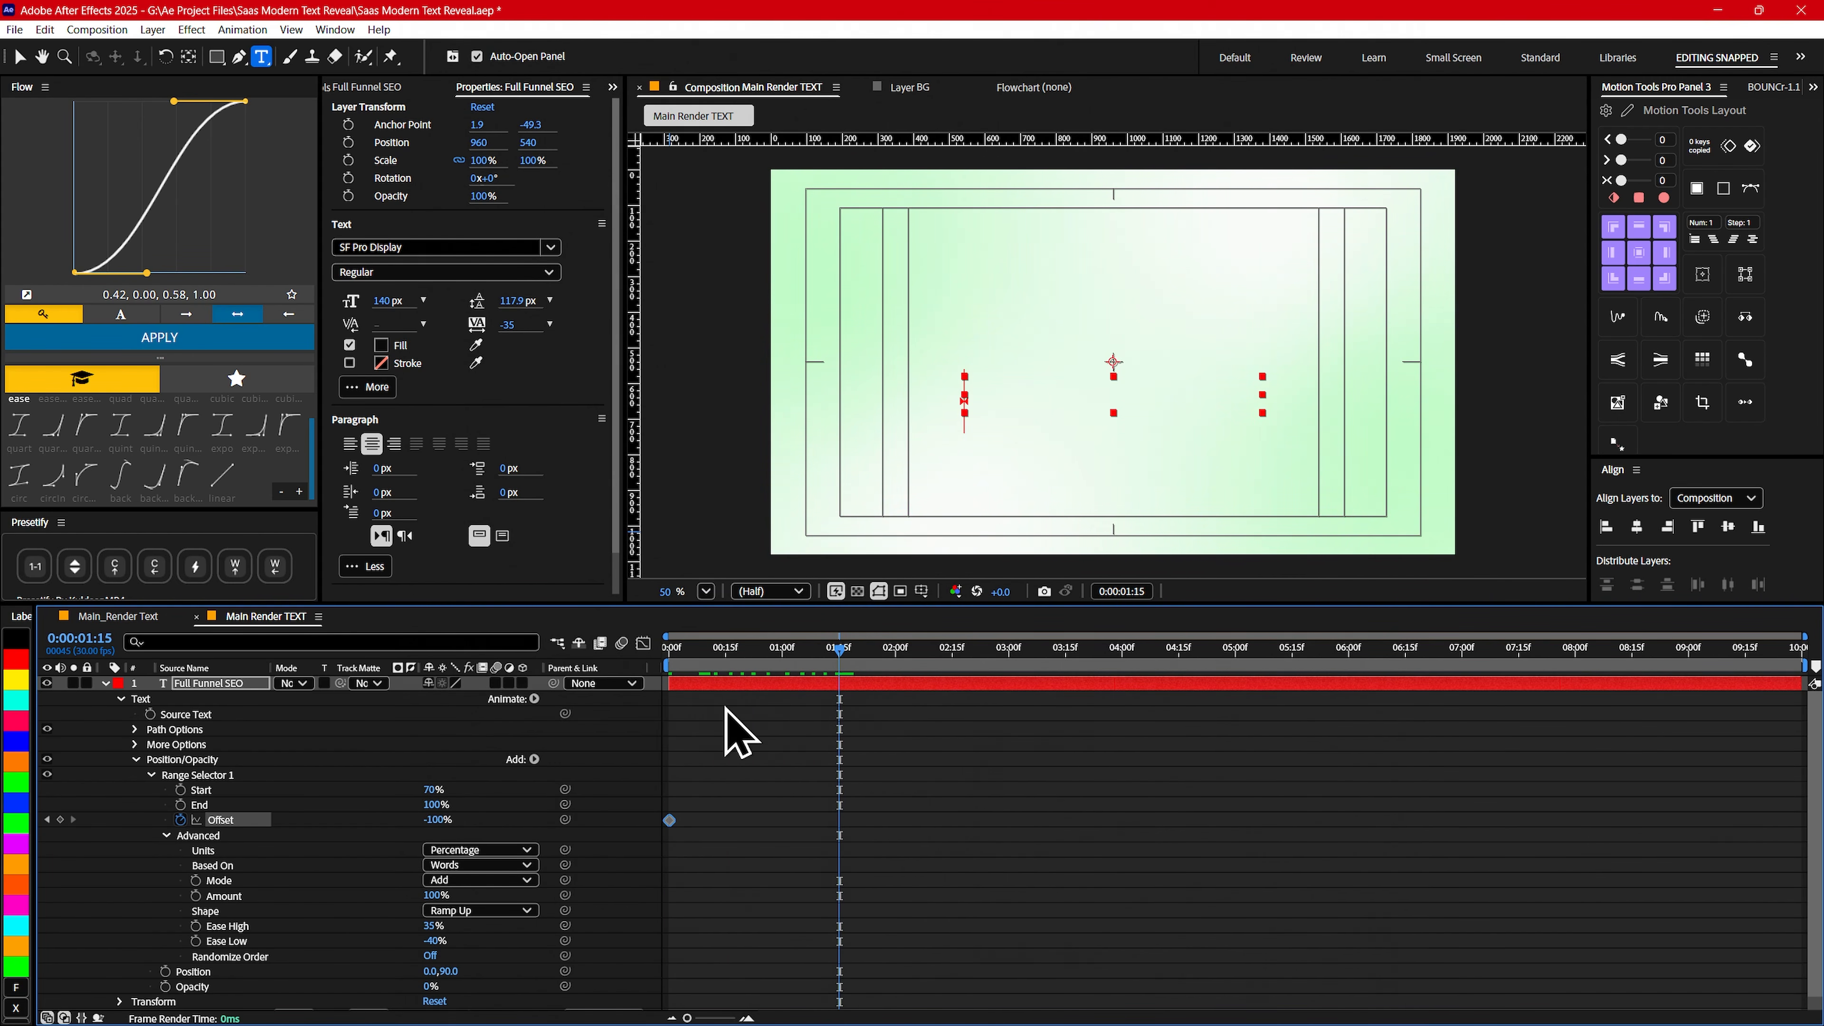
left_click_drag(436, 820, 641, 808)
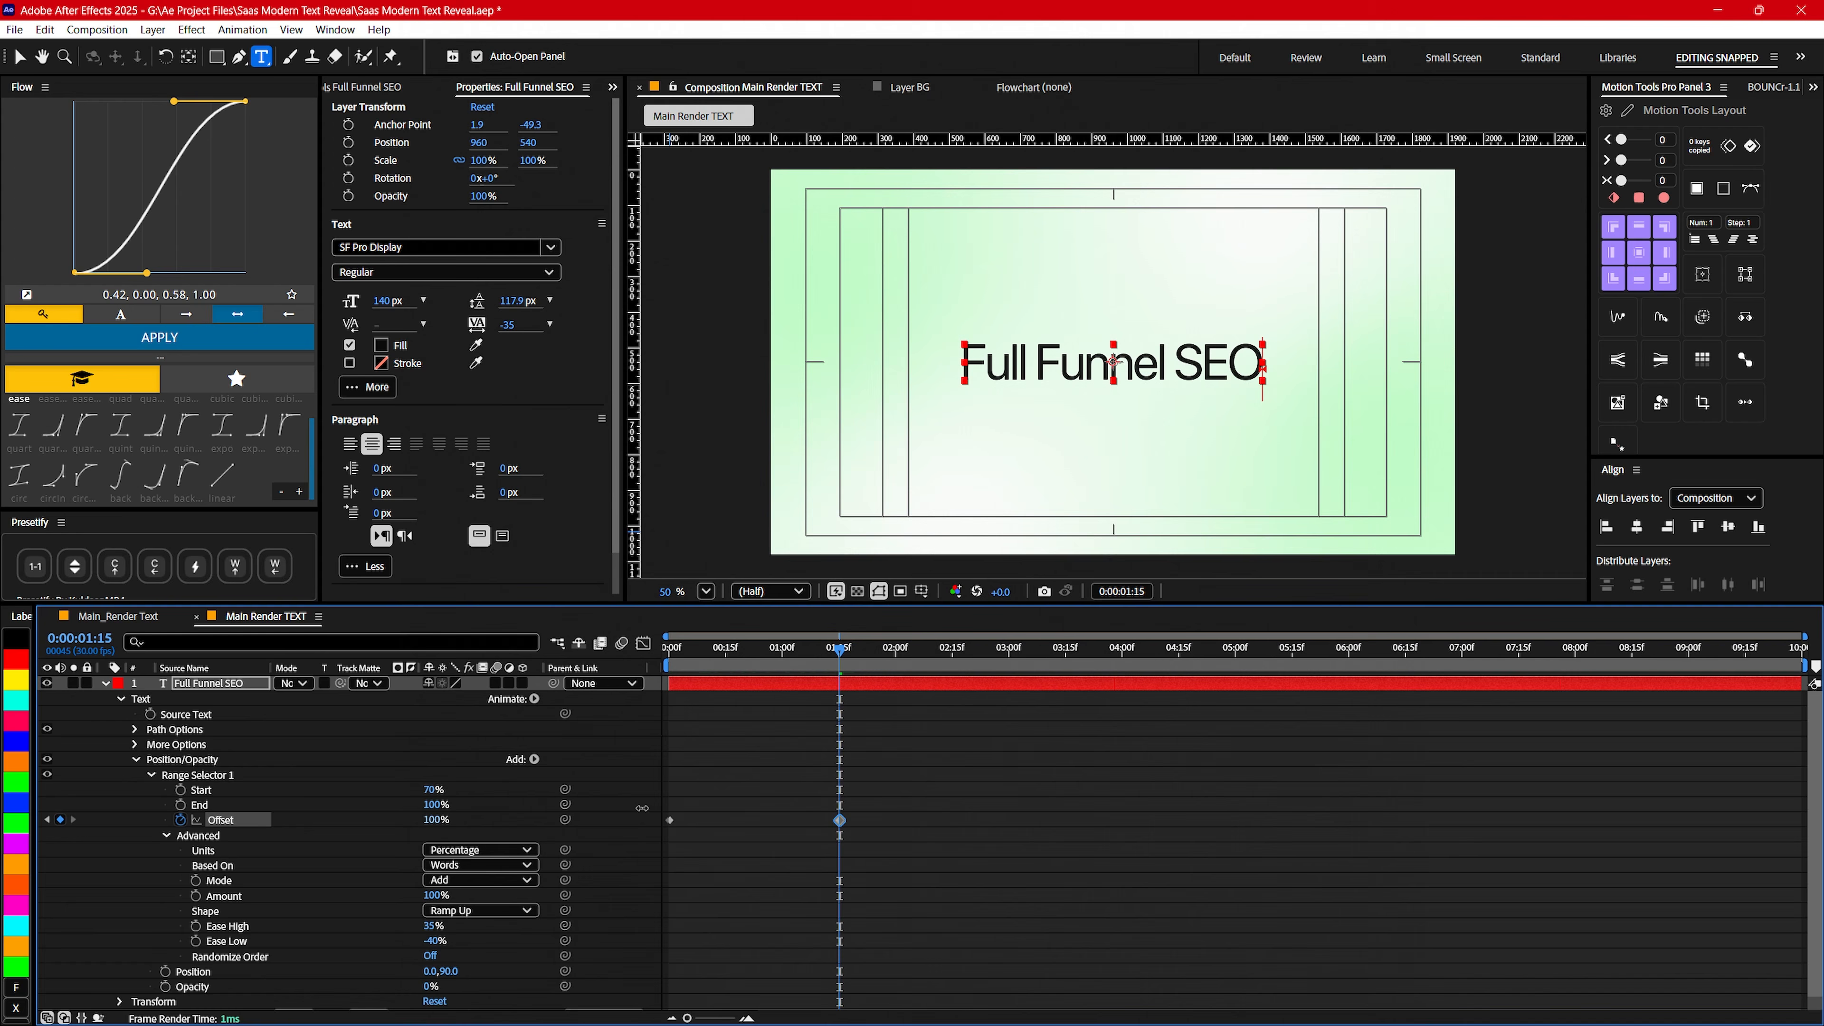
key("space")
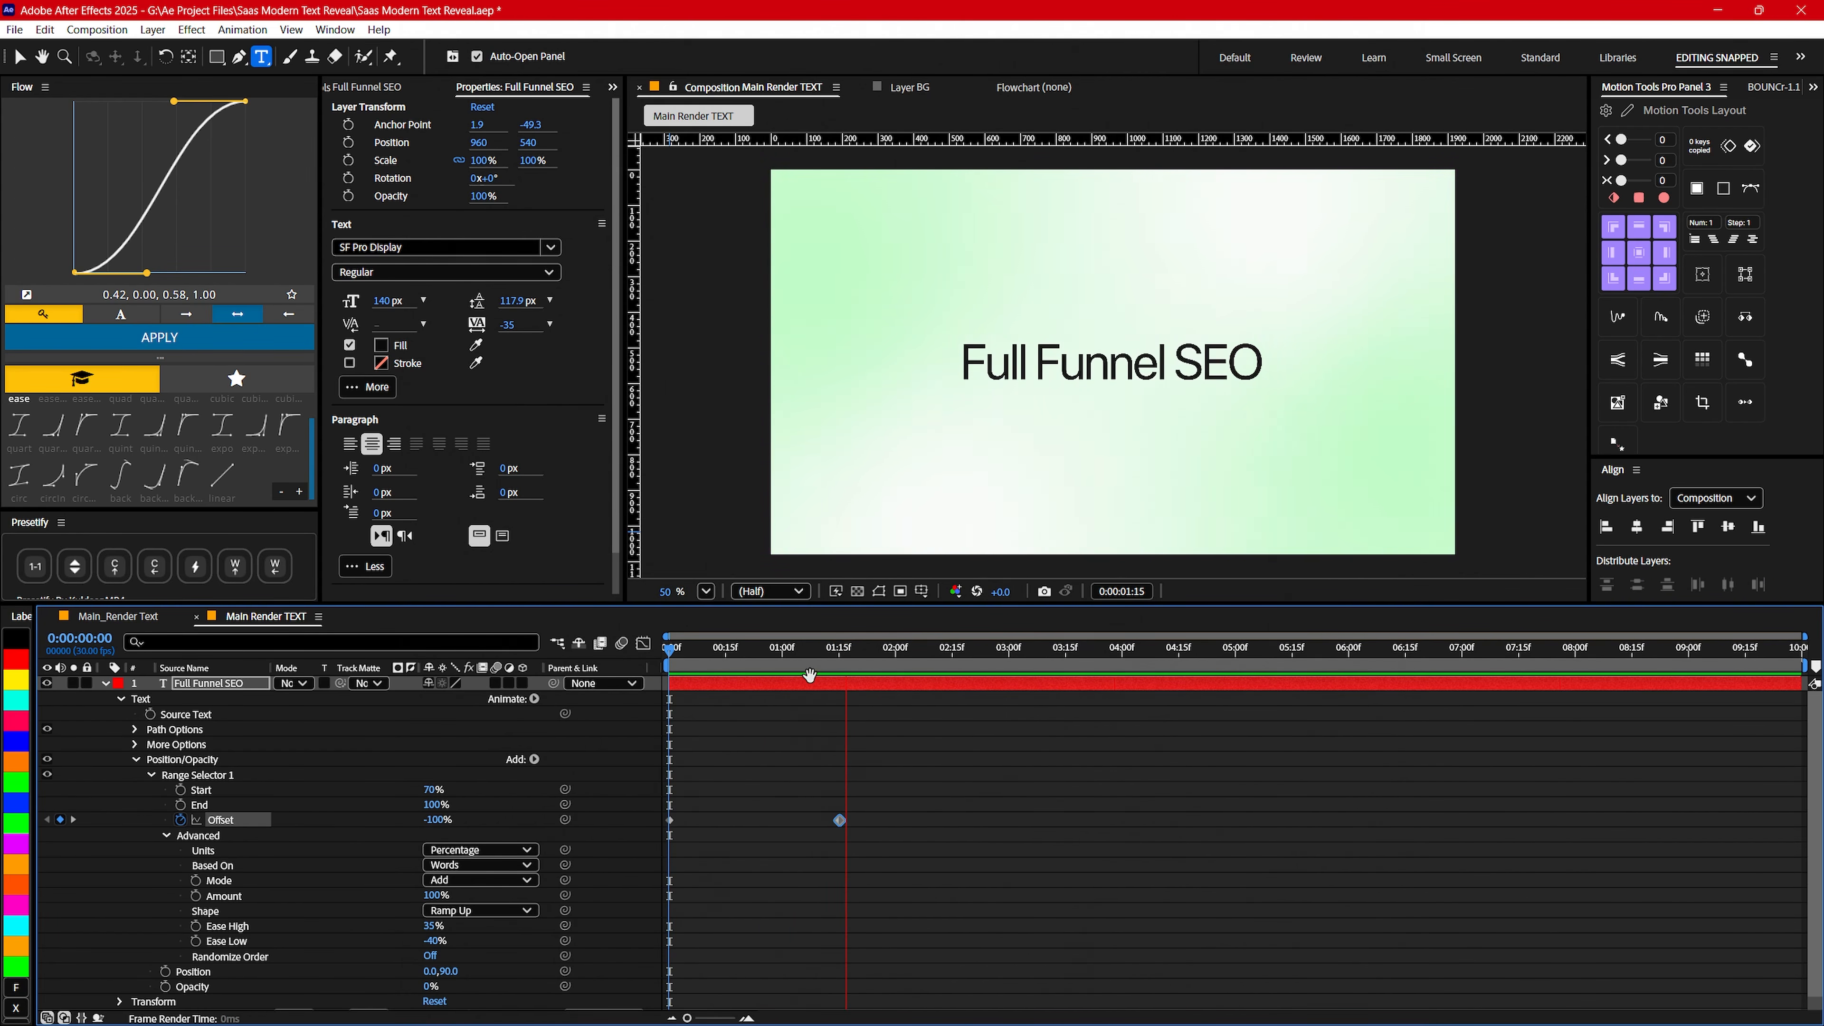
- Try Ease High at -27% and Ease Low at 39% on the range selector and preview the word reveal
left_click_drag(839, 655, 801, 660)
key("space")
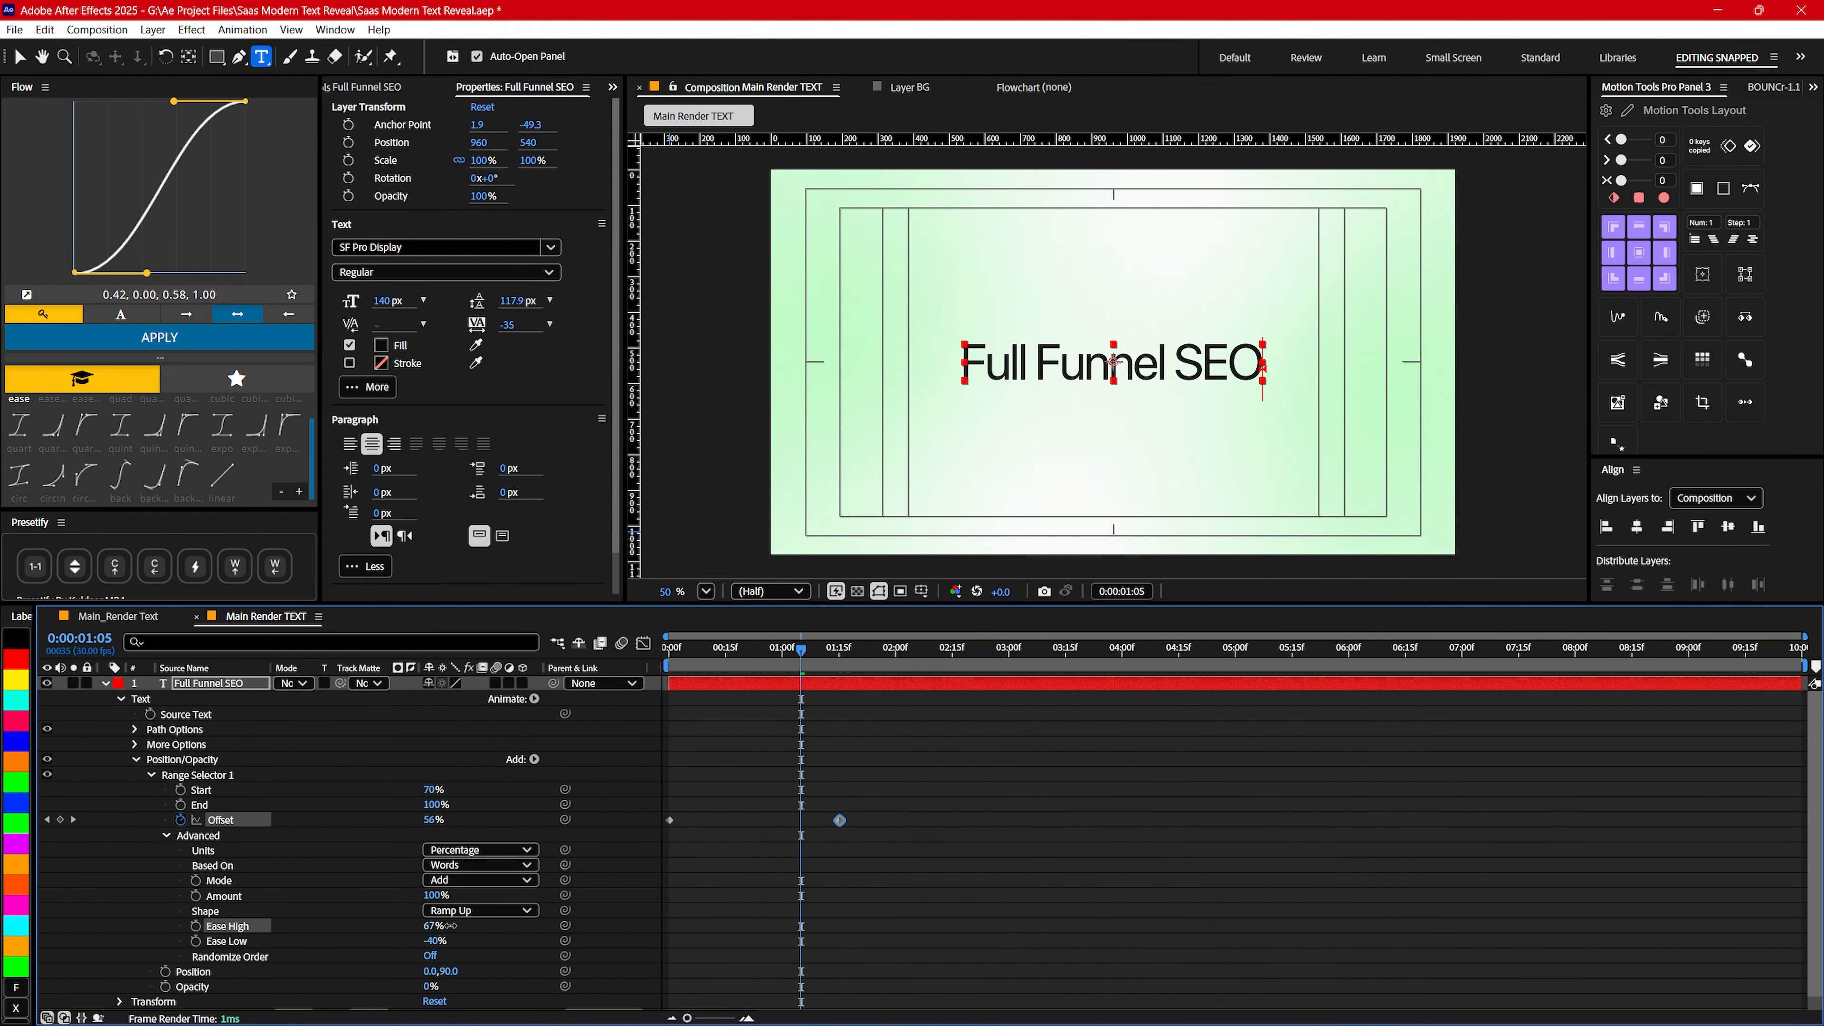
key("space")
mouse_move(435, 941)
left_mouse_down()
mouse_move(458, 941)
mouse_move(370, 926)
mouse_move(457, 939)
left_mouse_up()
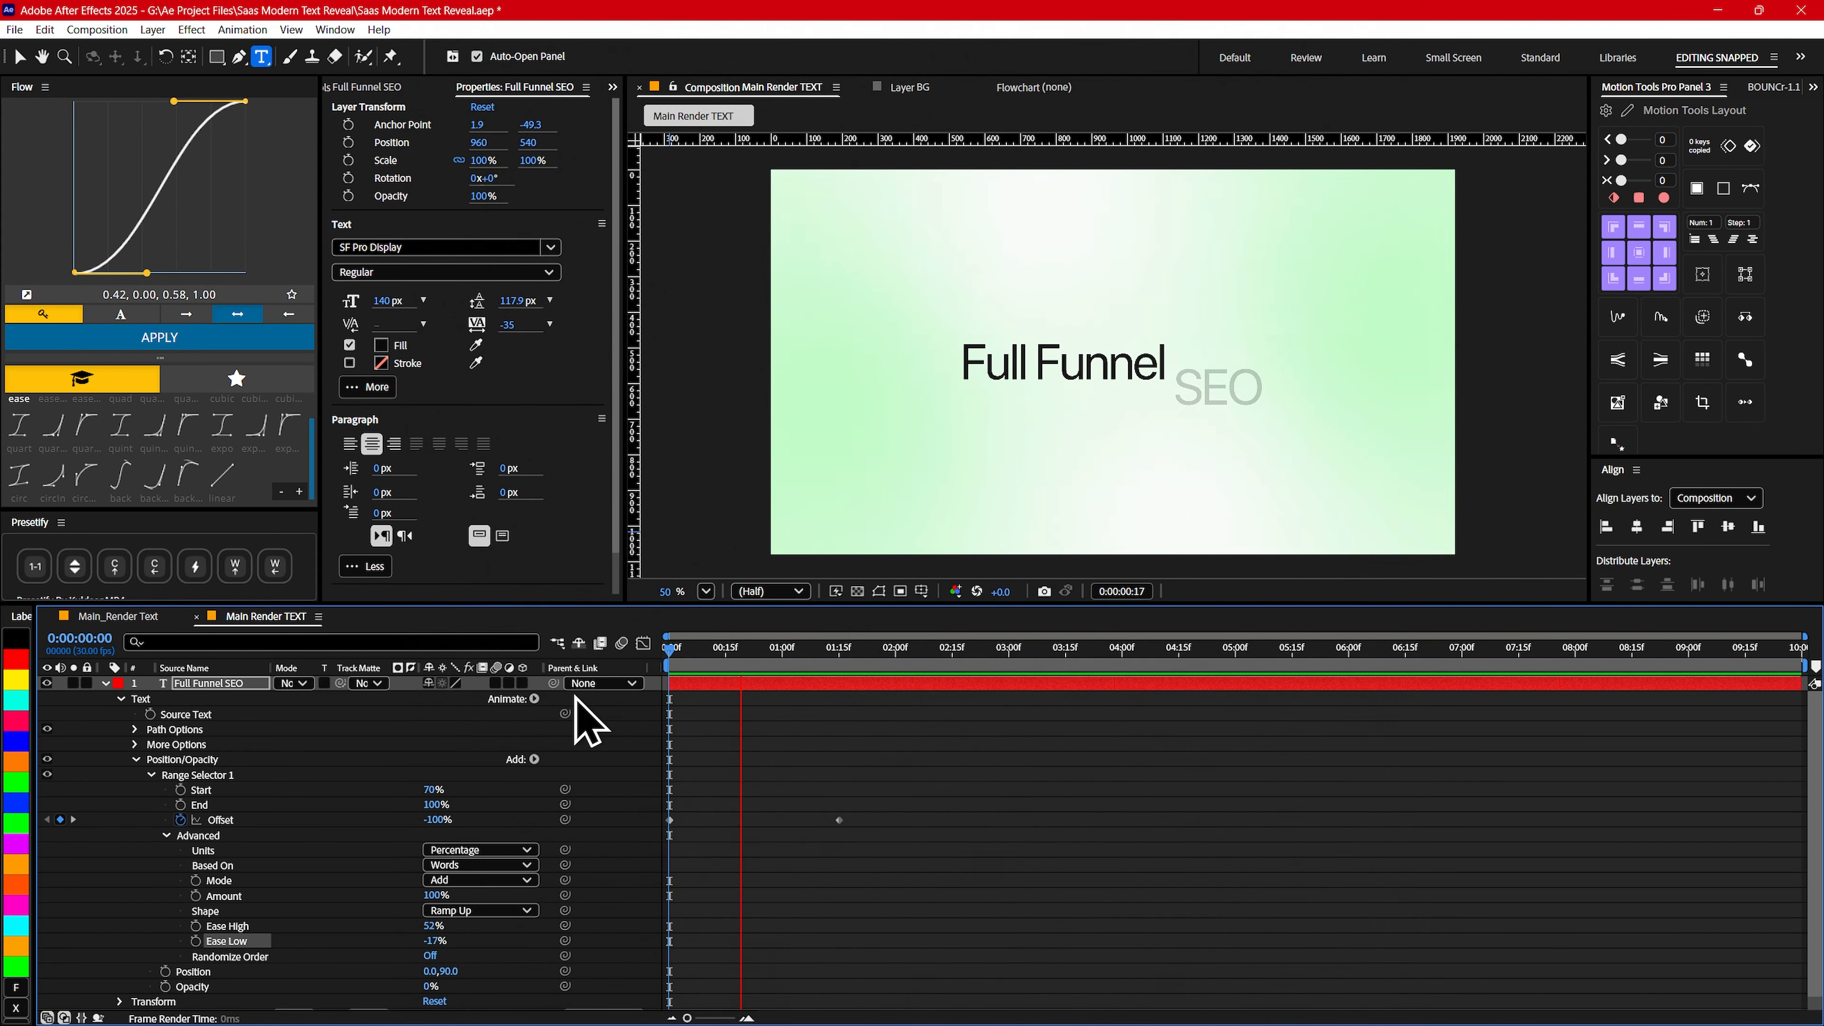
key("space")
key("Home")
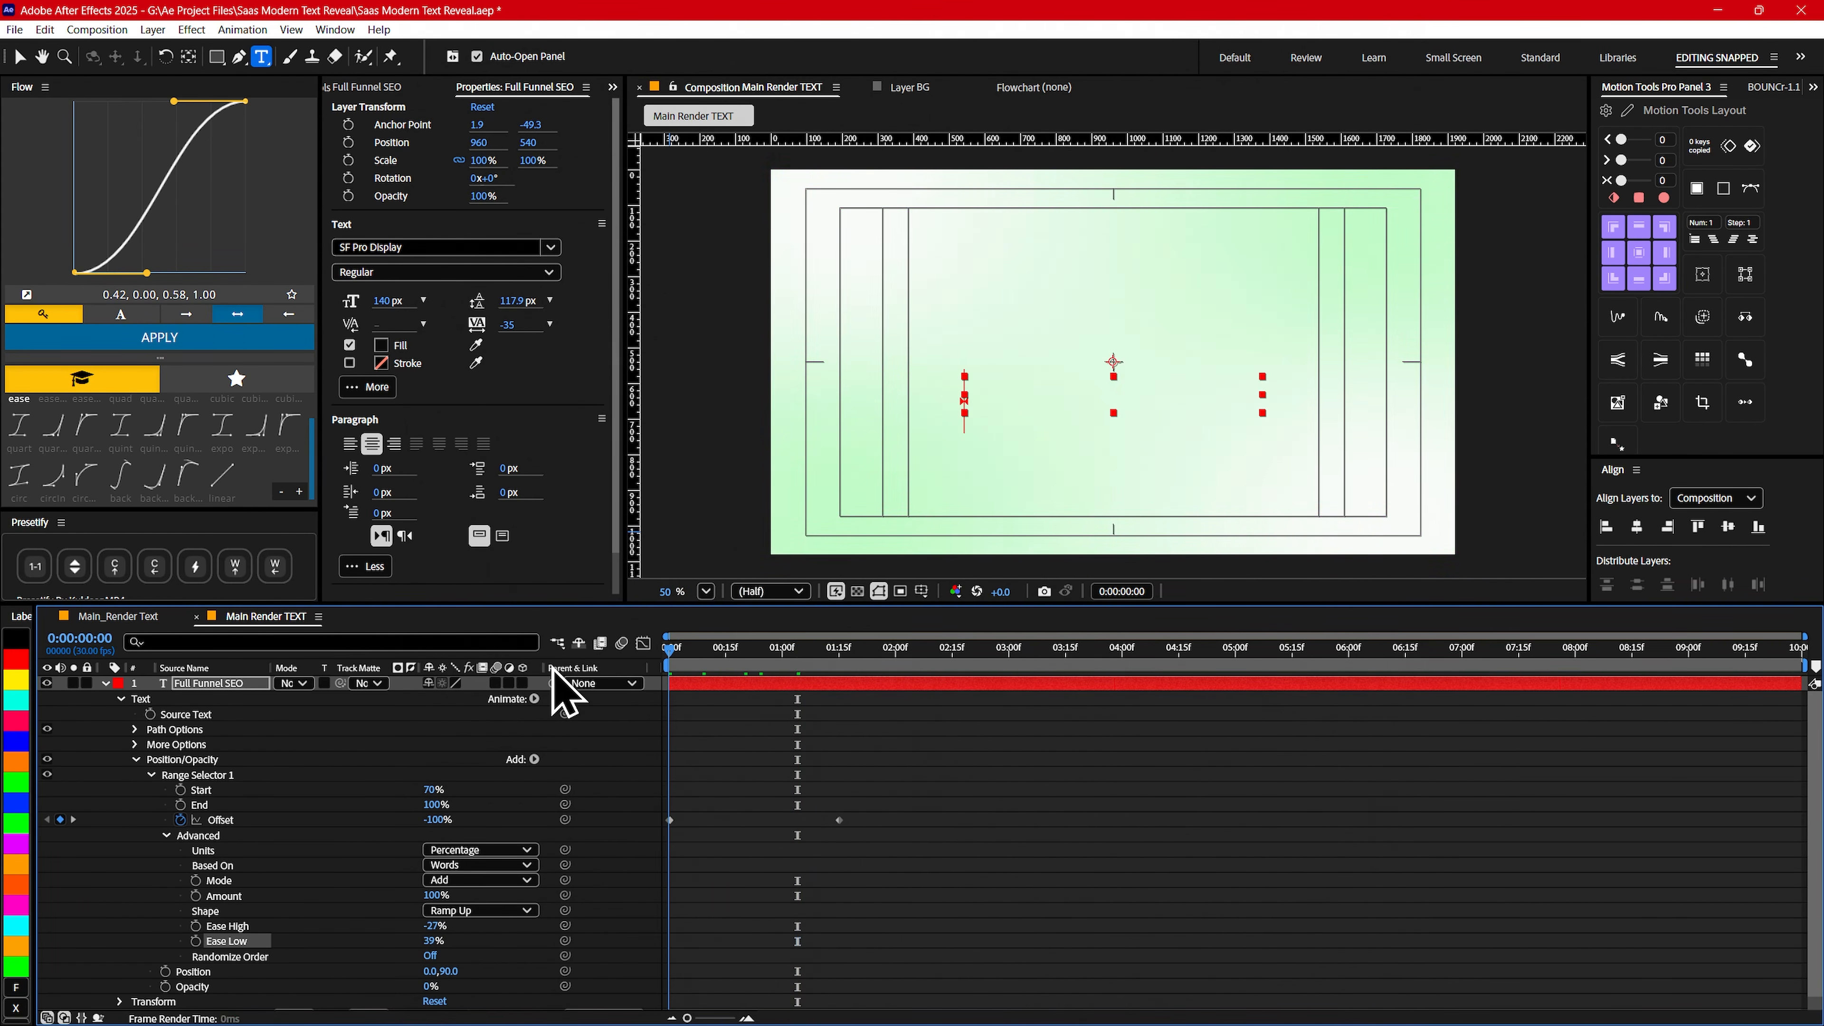
key("space")
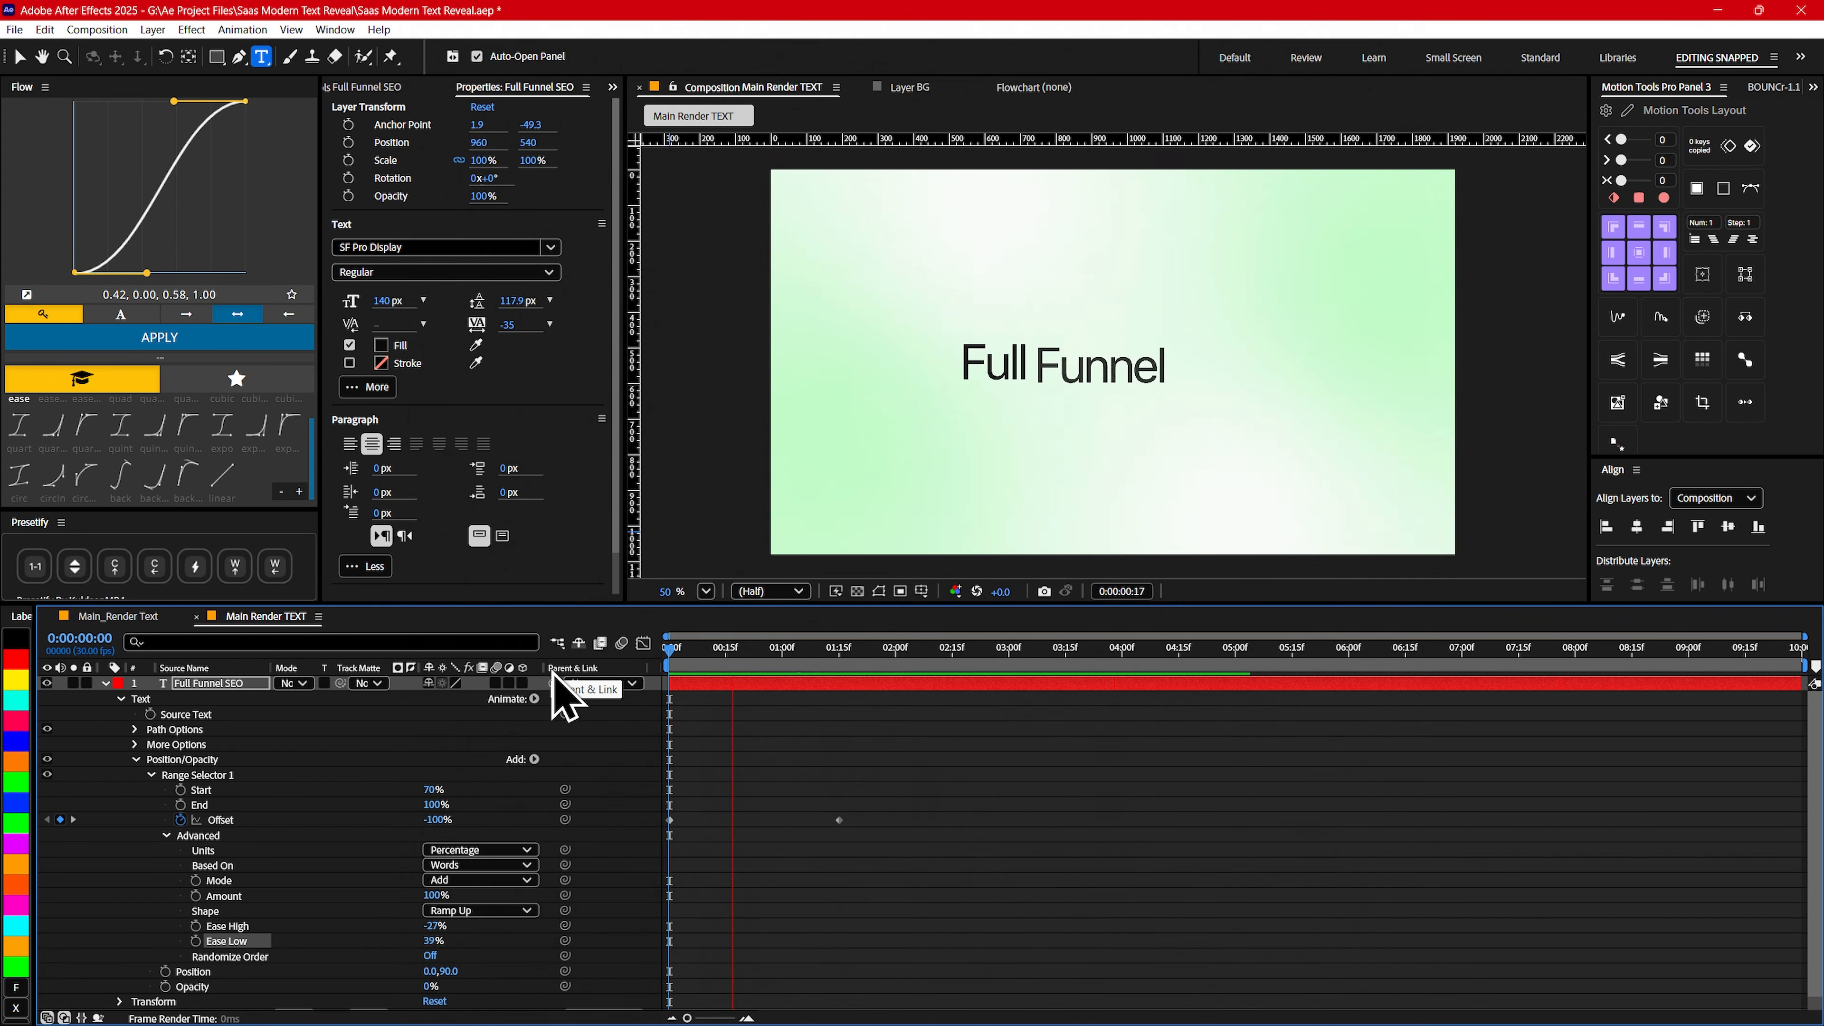
key("space")
key("Home")
key("space")
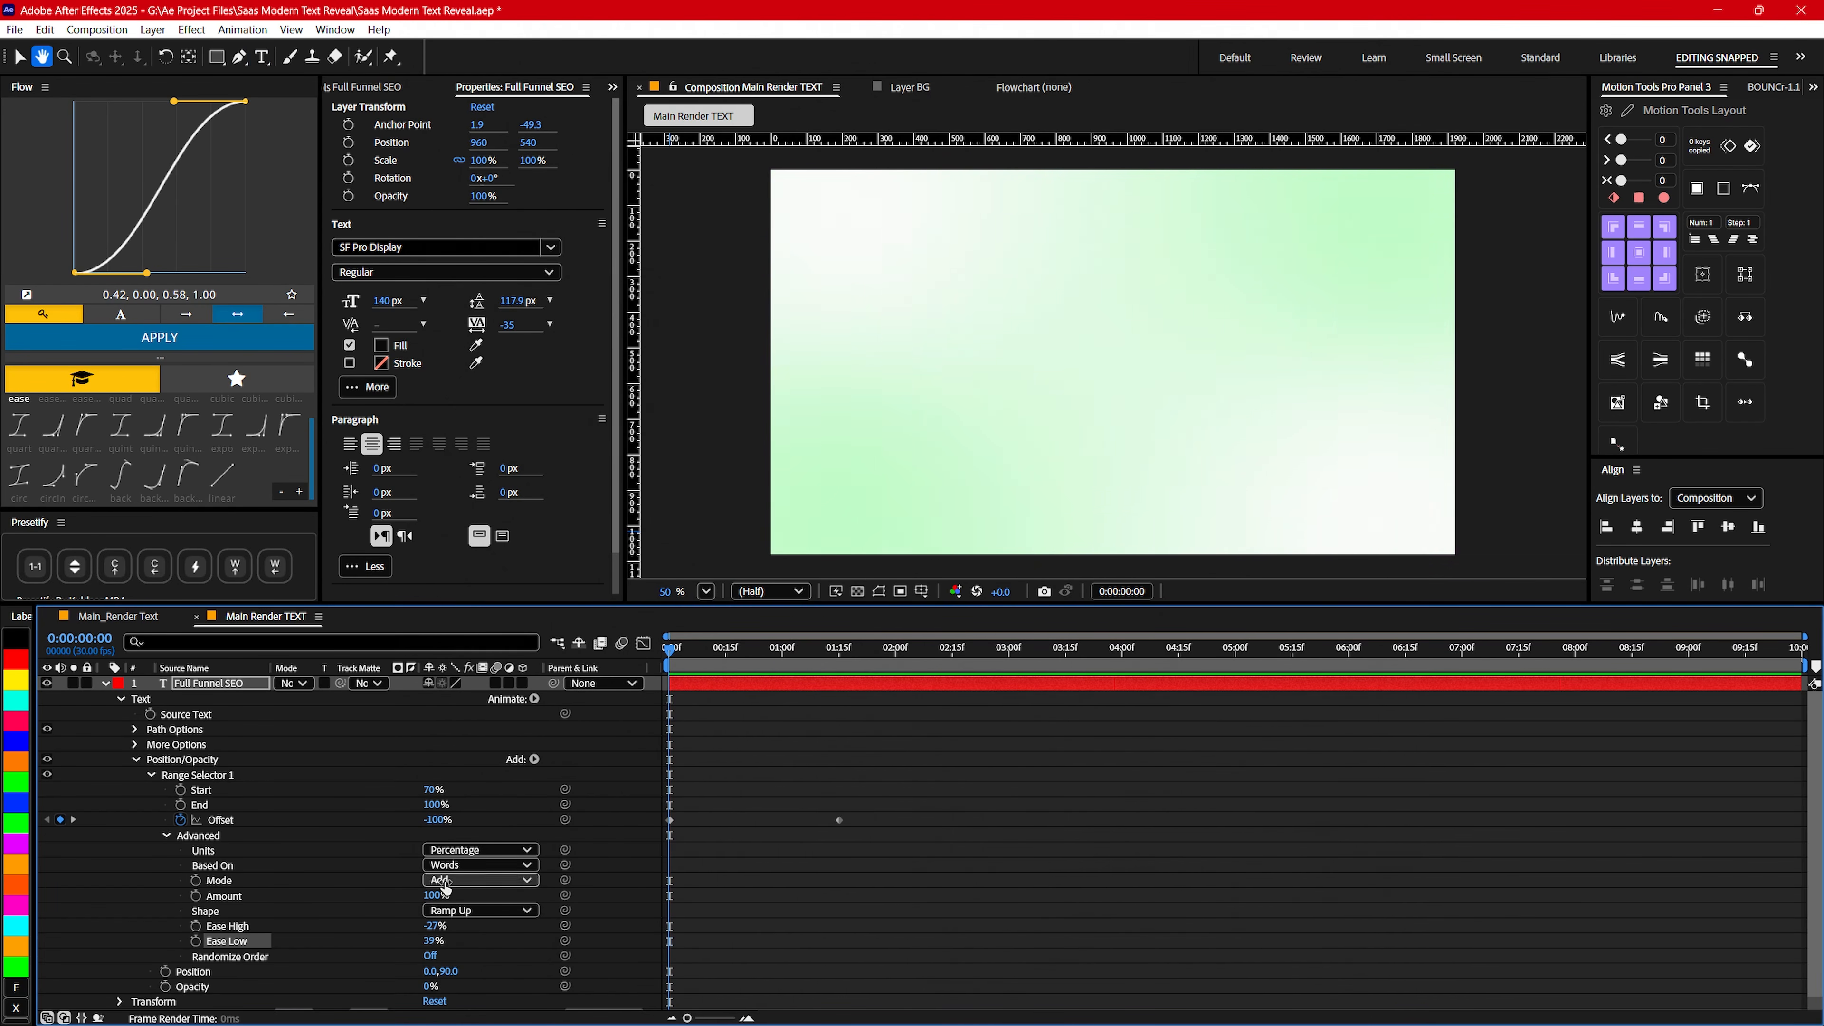
key("space")
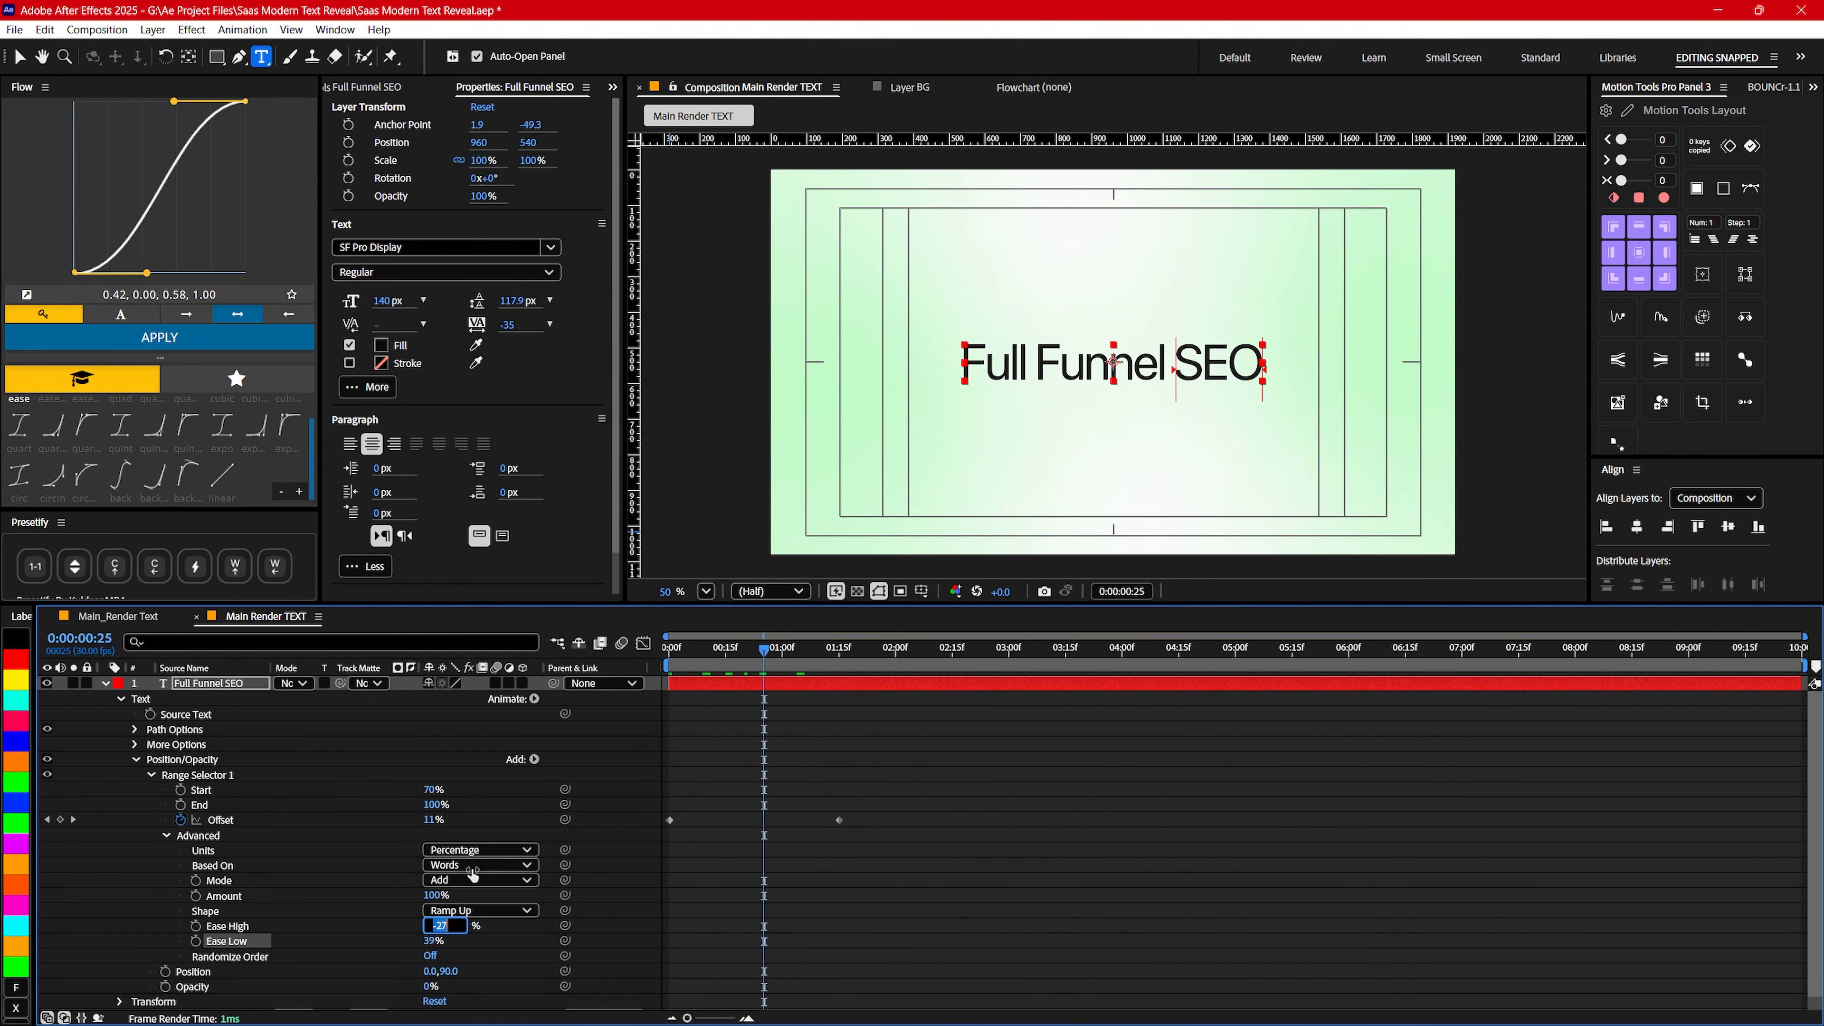
- Set the range selector's Ease High to -30% and Ease Low to 45%, and preview the reveal
type("0")
key("Return")
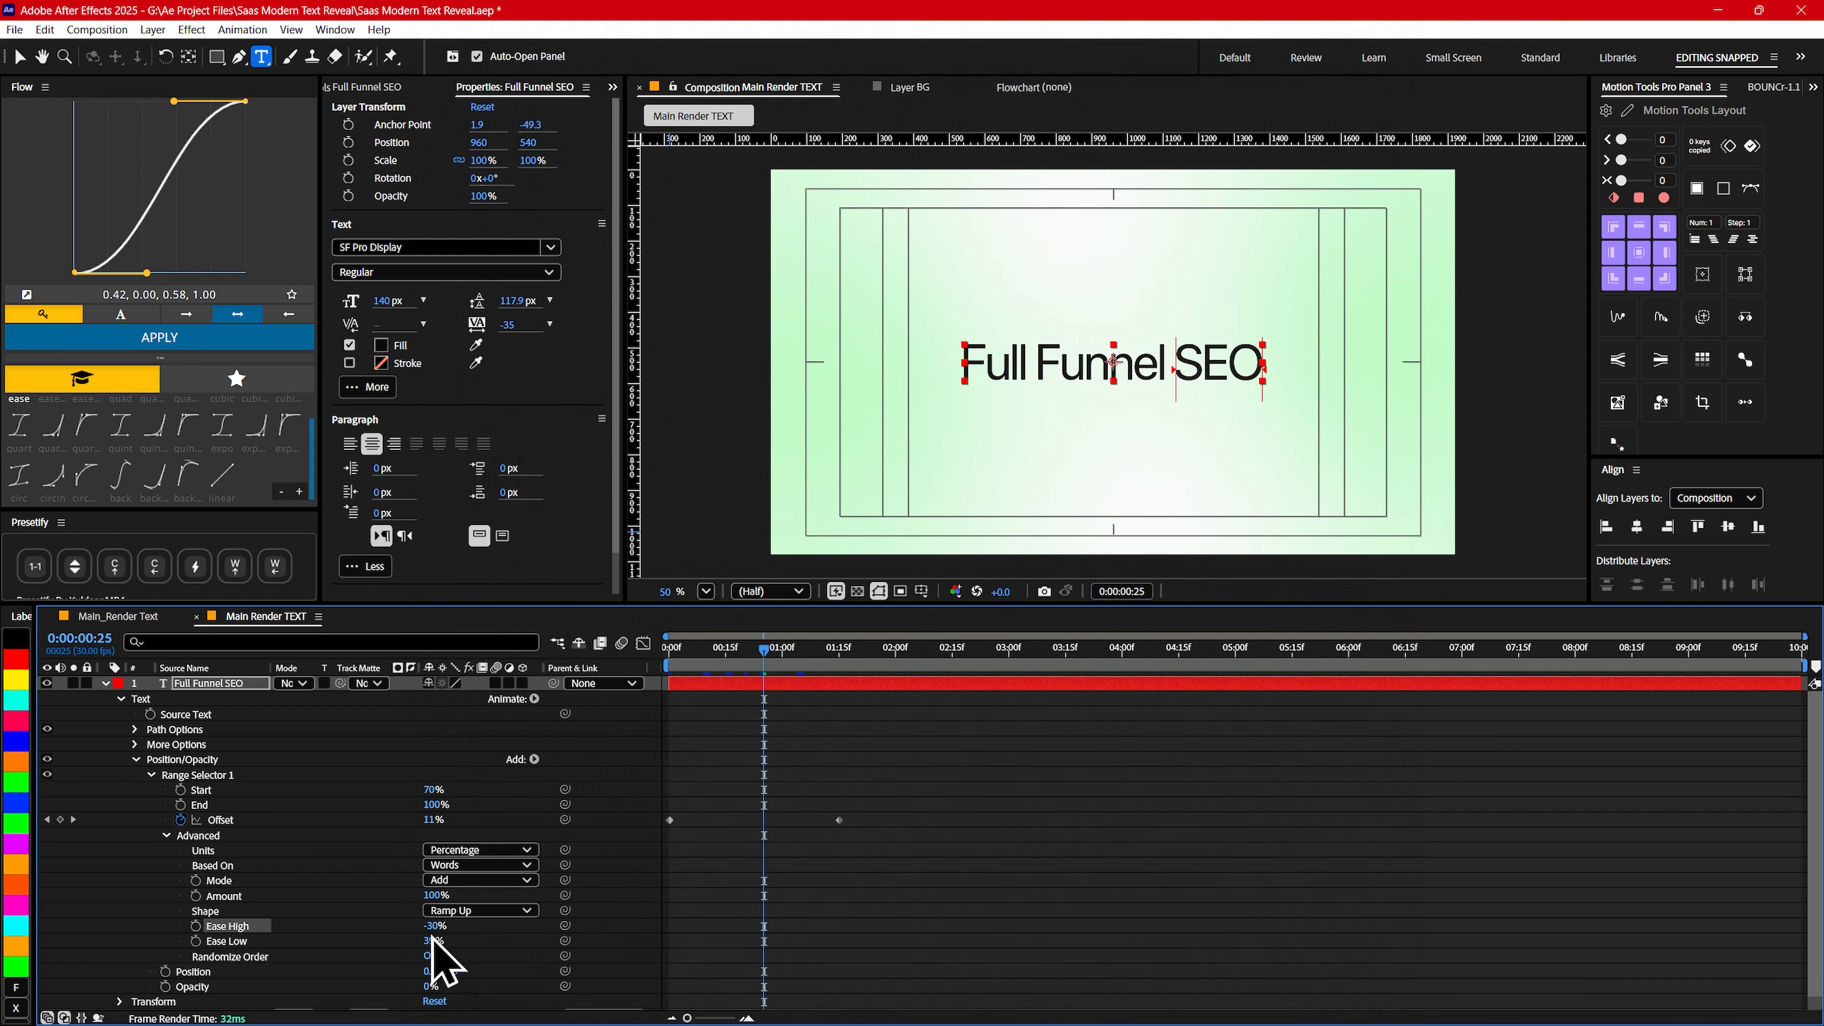
key("Return")
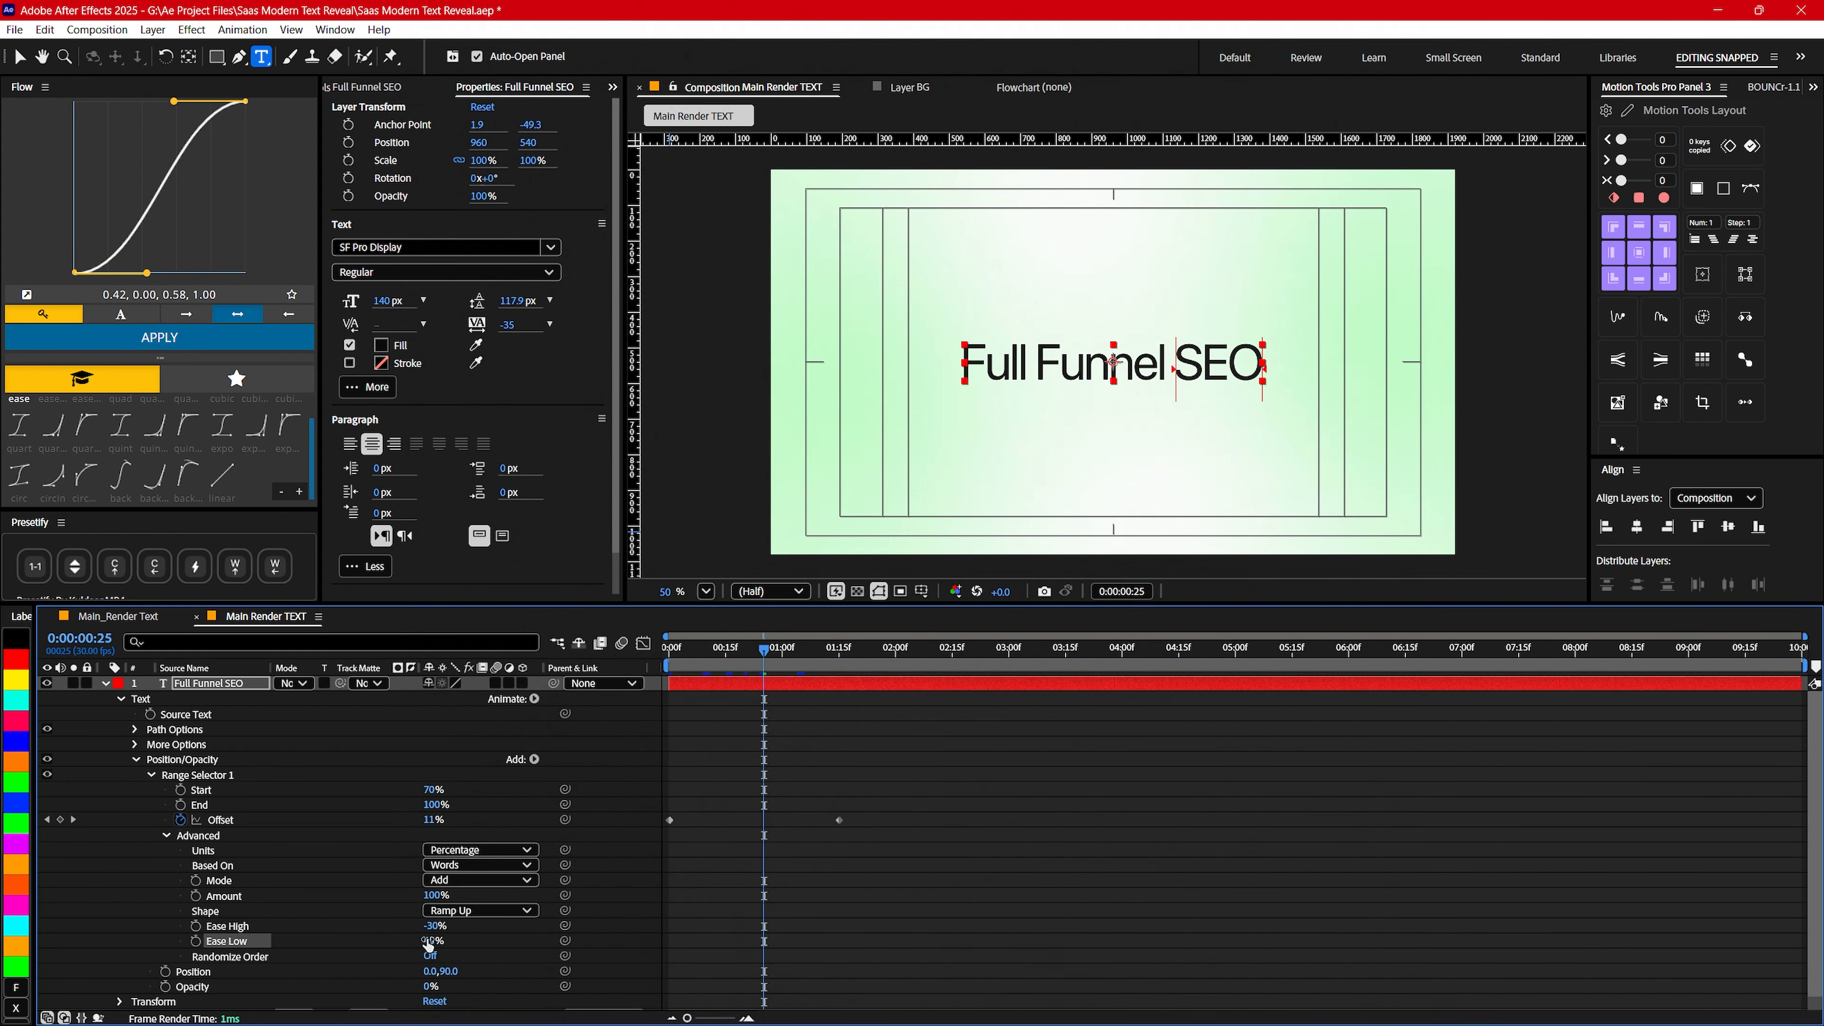
key("Home")
key("space")
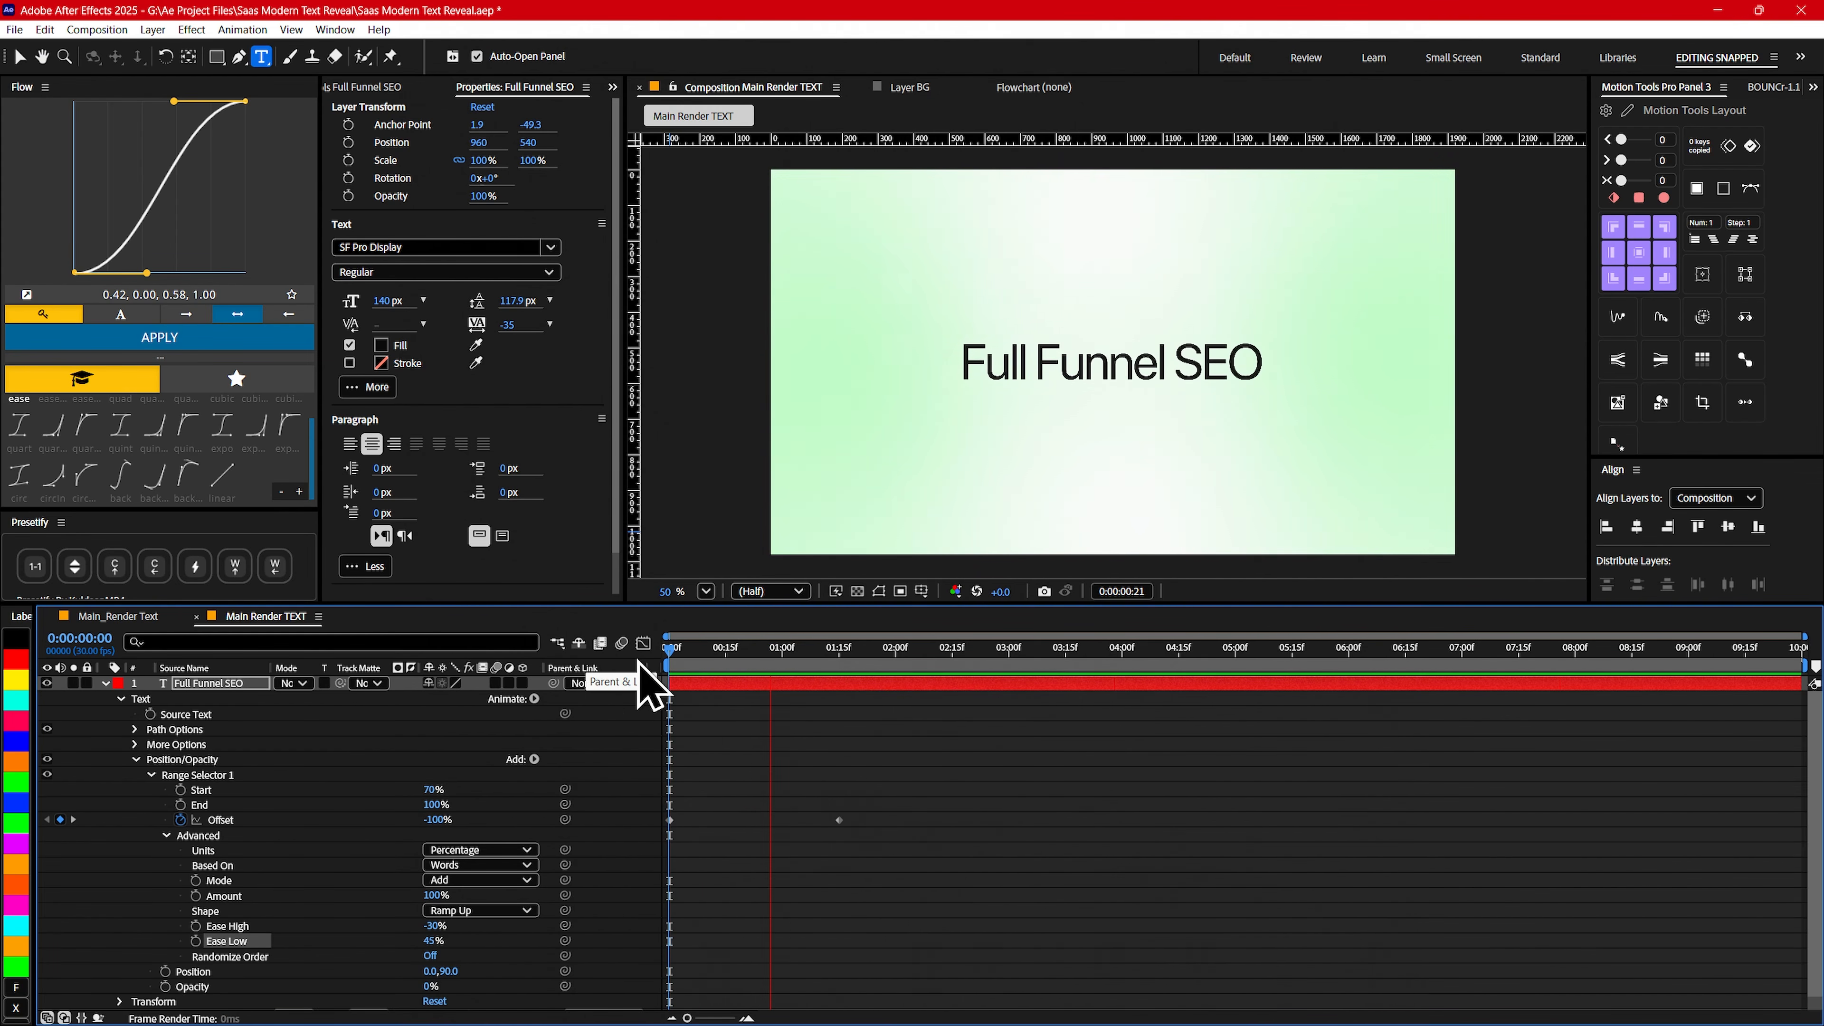
left_click_drag(726, 650, 640, 661)
- Collapse the Position/Opacity animator and add a second text animator with RGB Fill Color and Blur properties
left_click(138, 762)
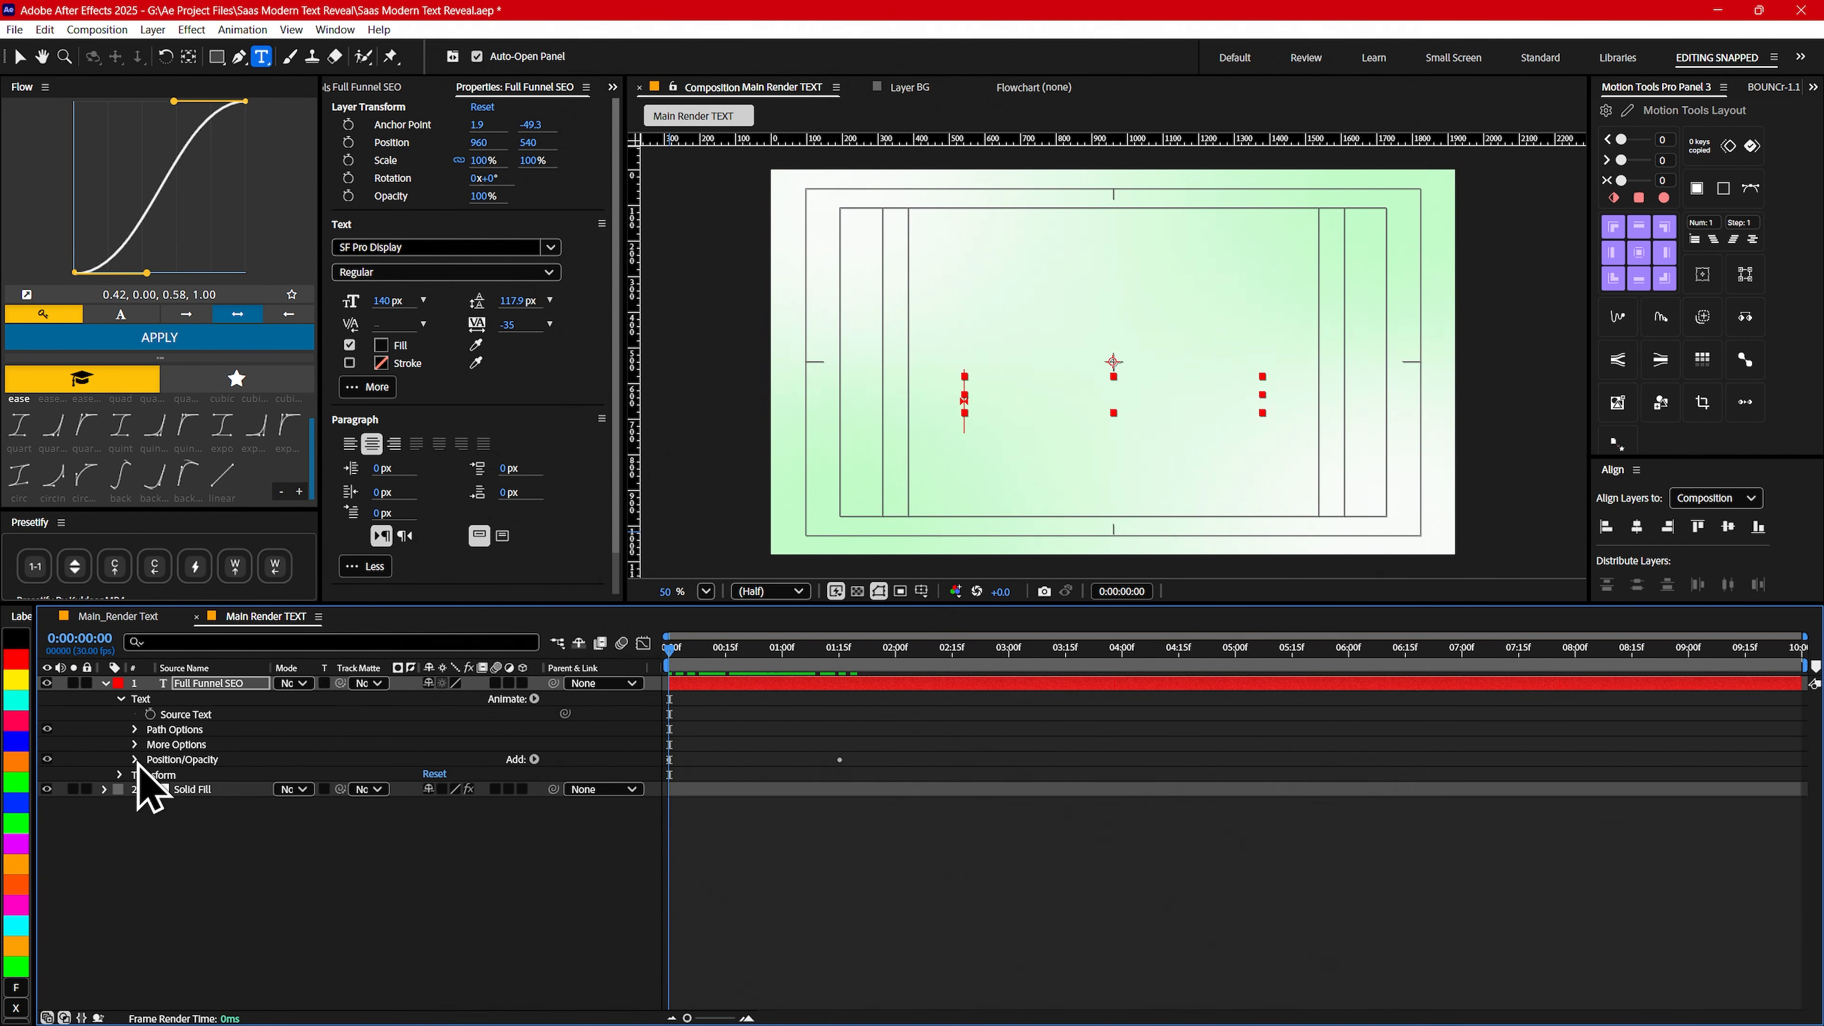
left_click(143, 701)
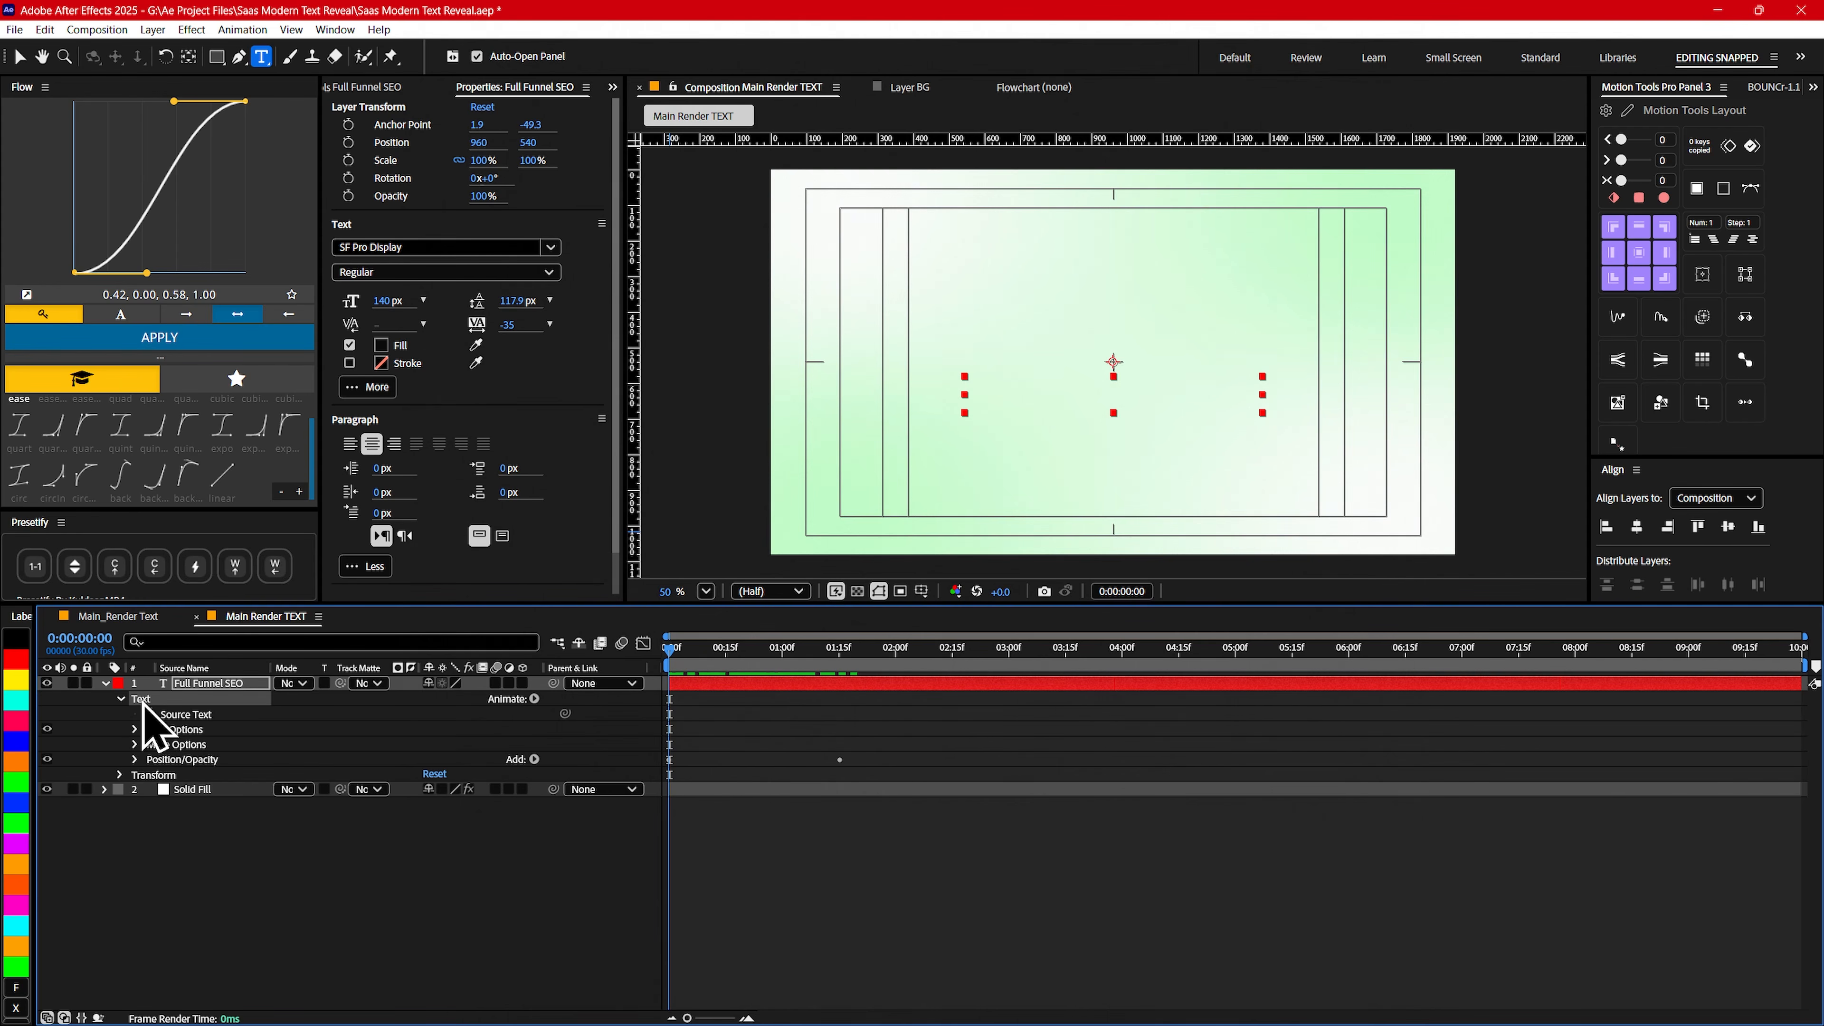
left_click(534, 700)
mouse_move(608, 509)
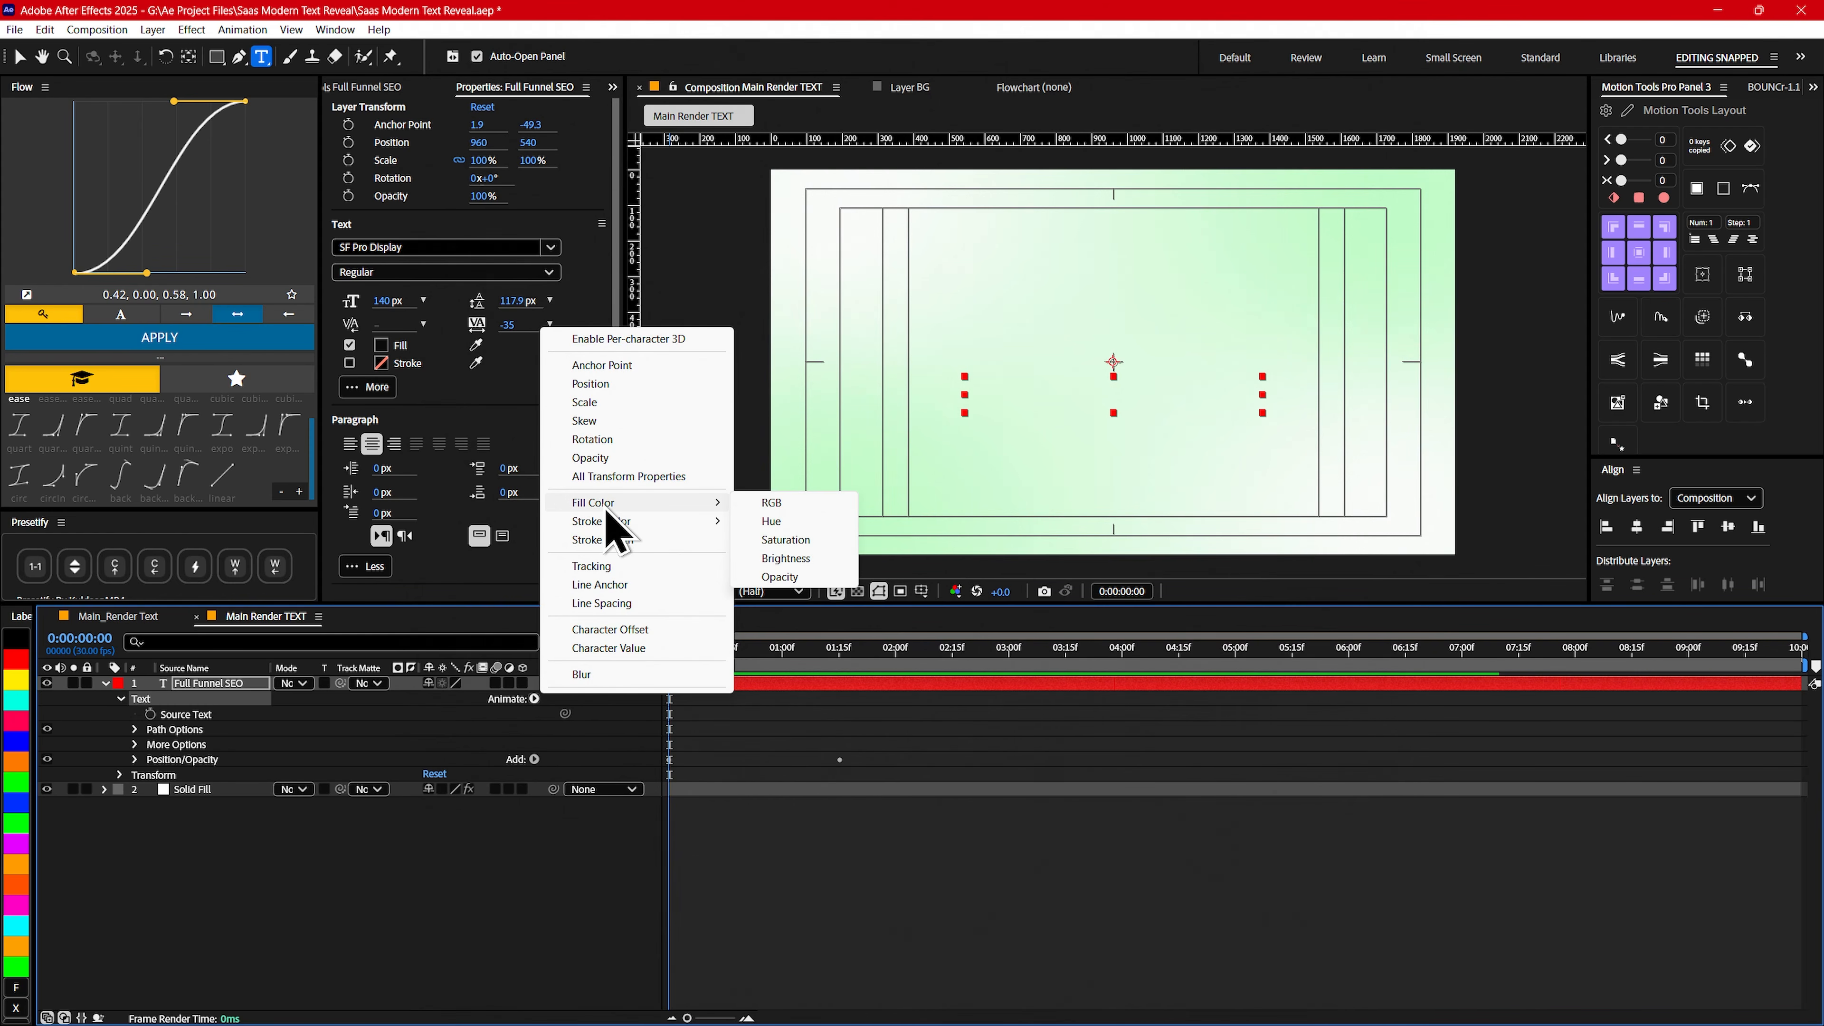
left_click(776, 504)
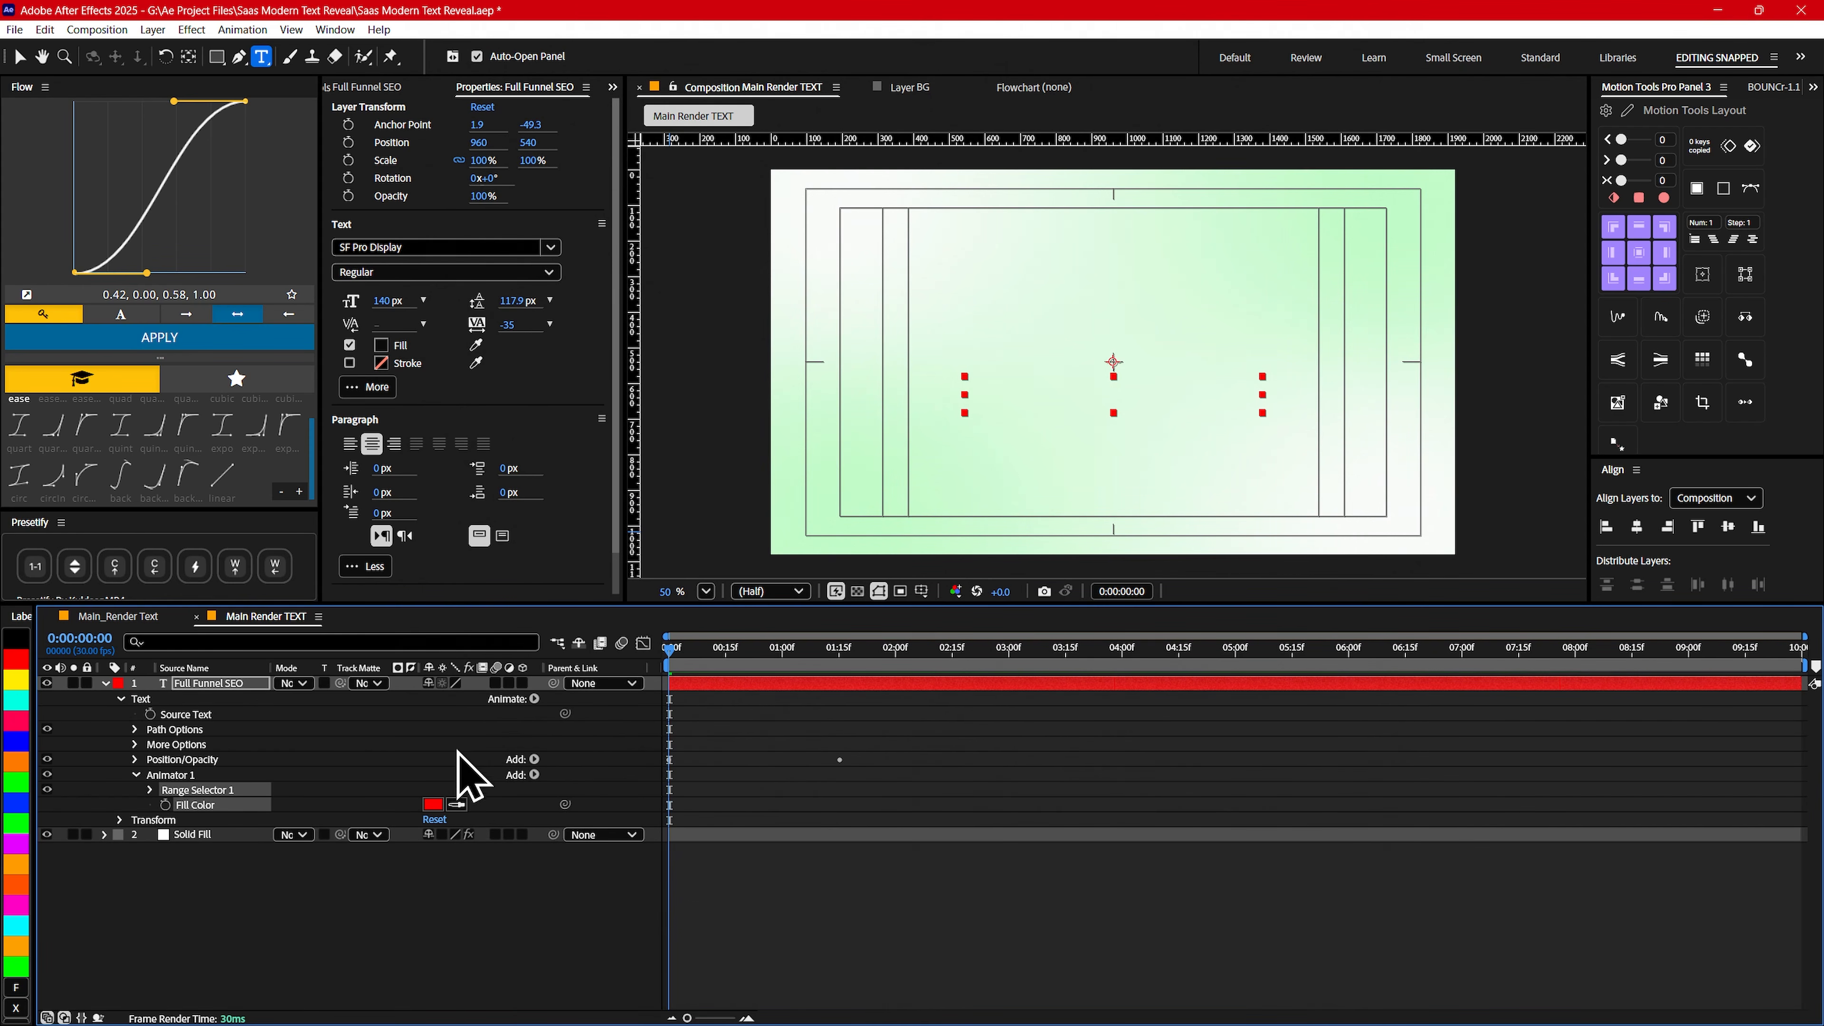
left_click(534, 776)
mouse_move(543, 783)
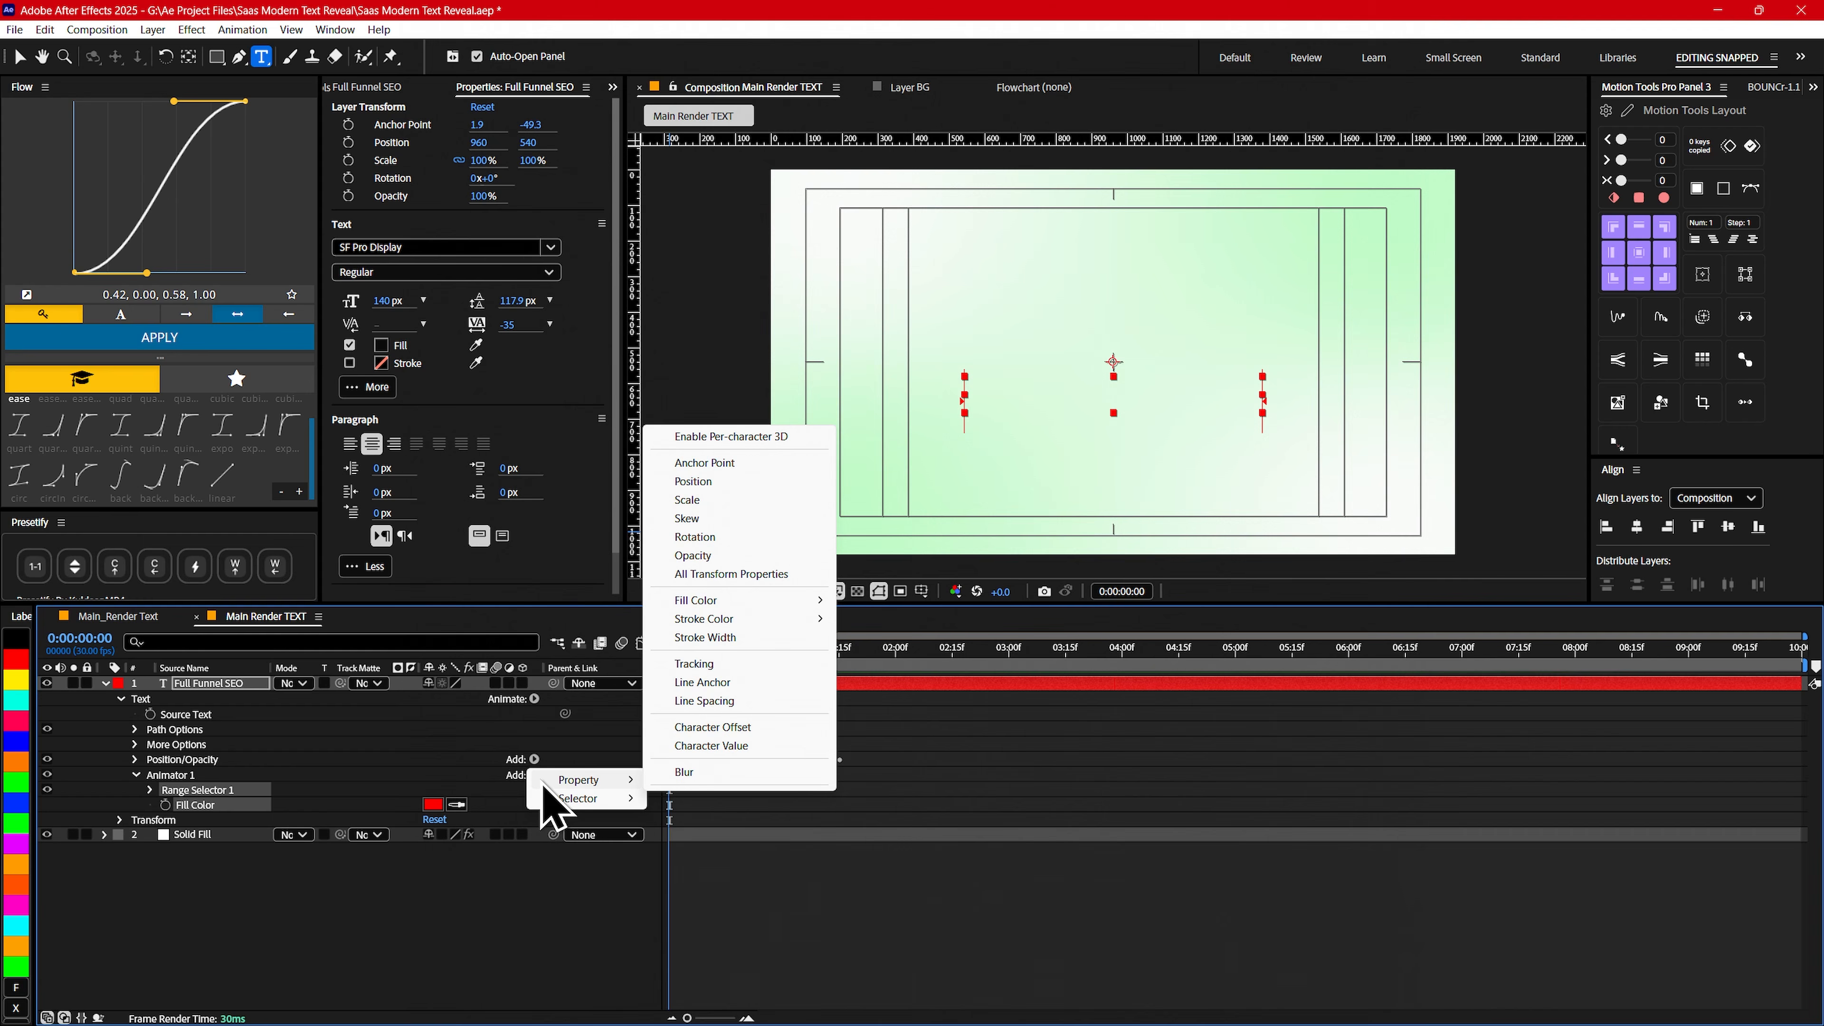
left_click(687, 775)
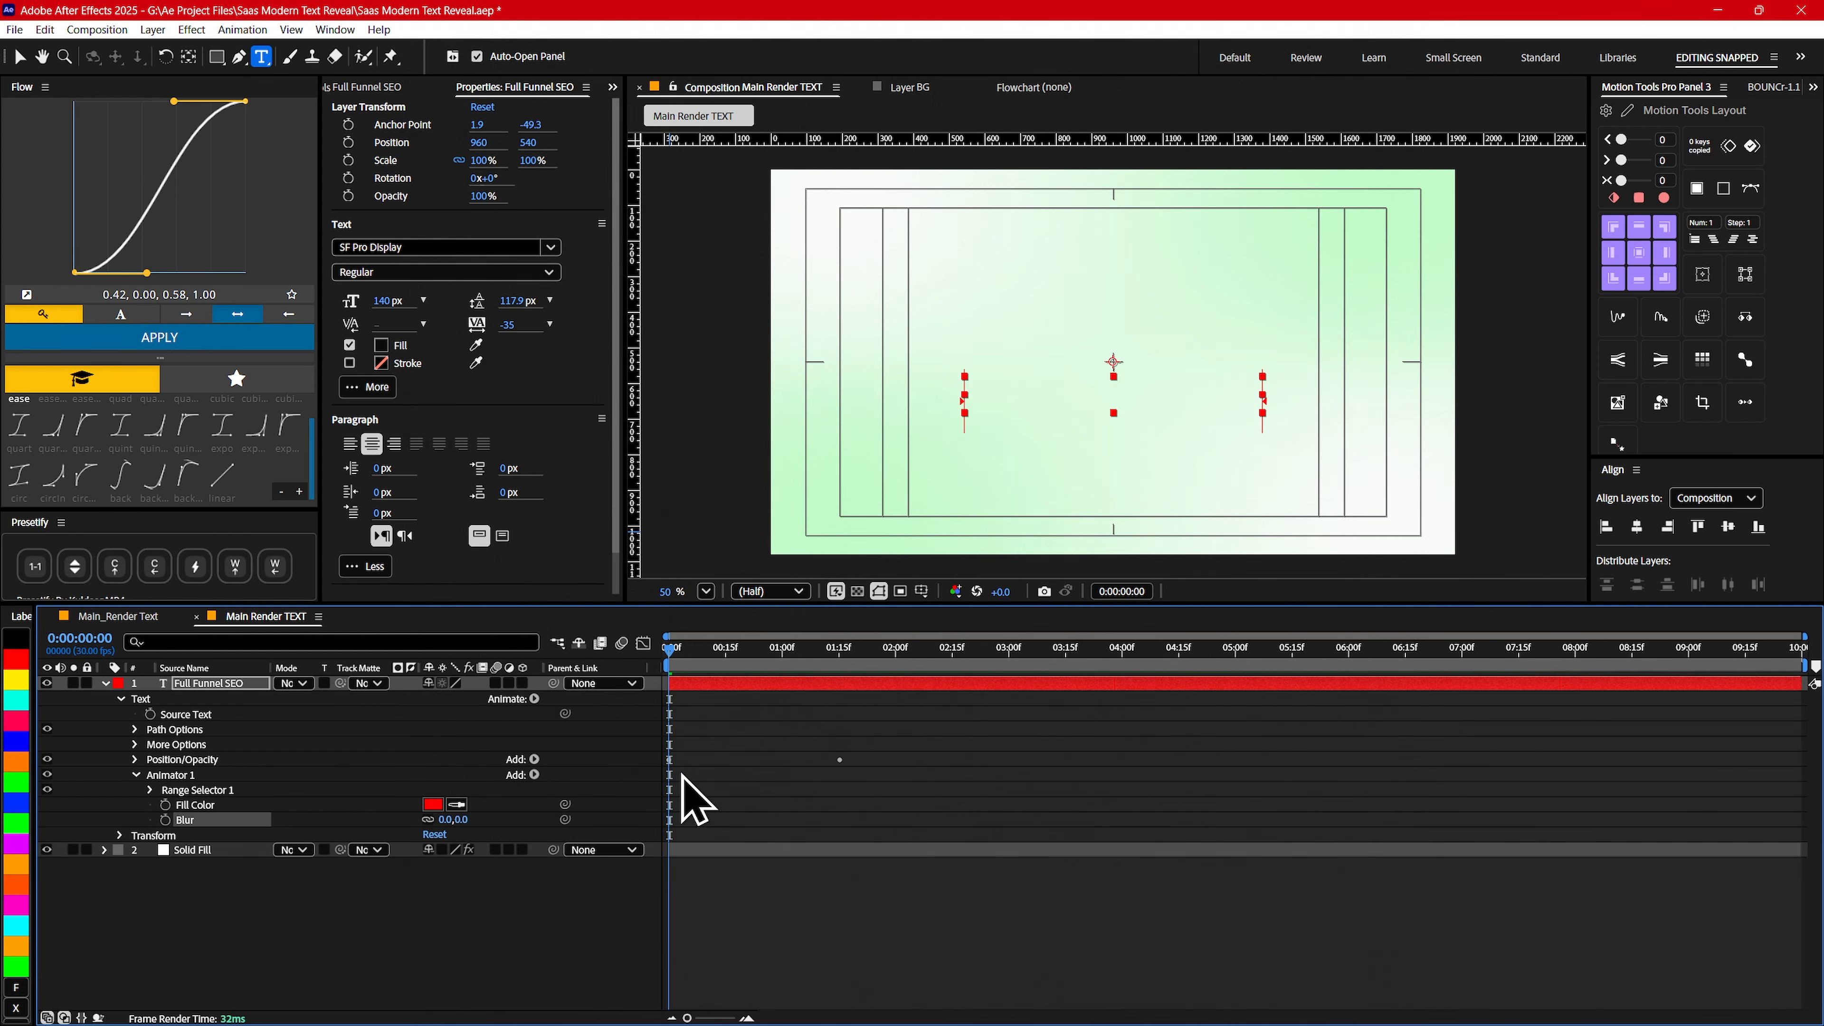
- Rename the new text animator Fill/Blur
left_click(174, 776)
key("Return")
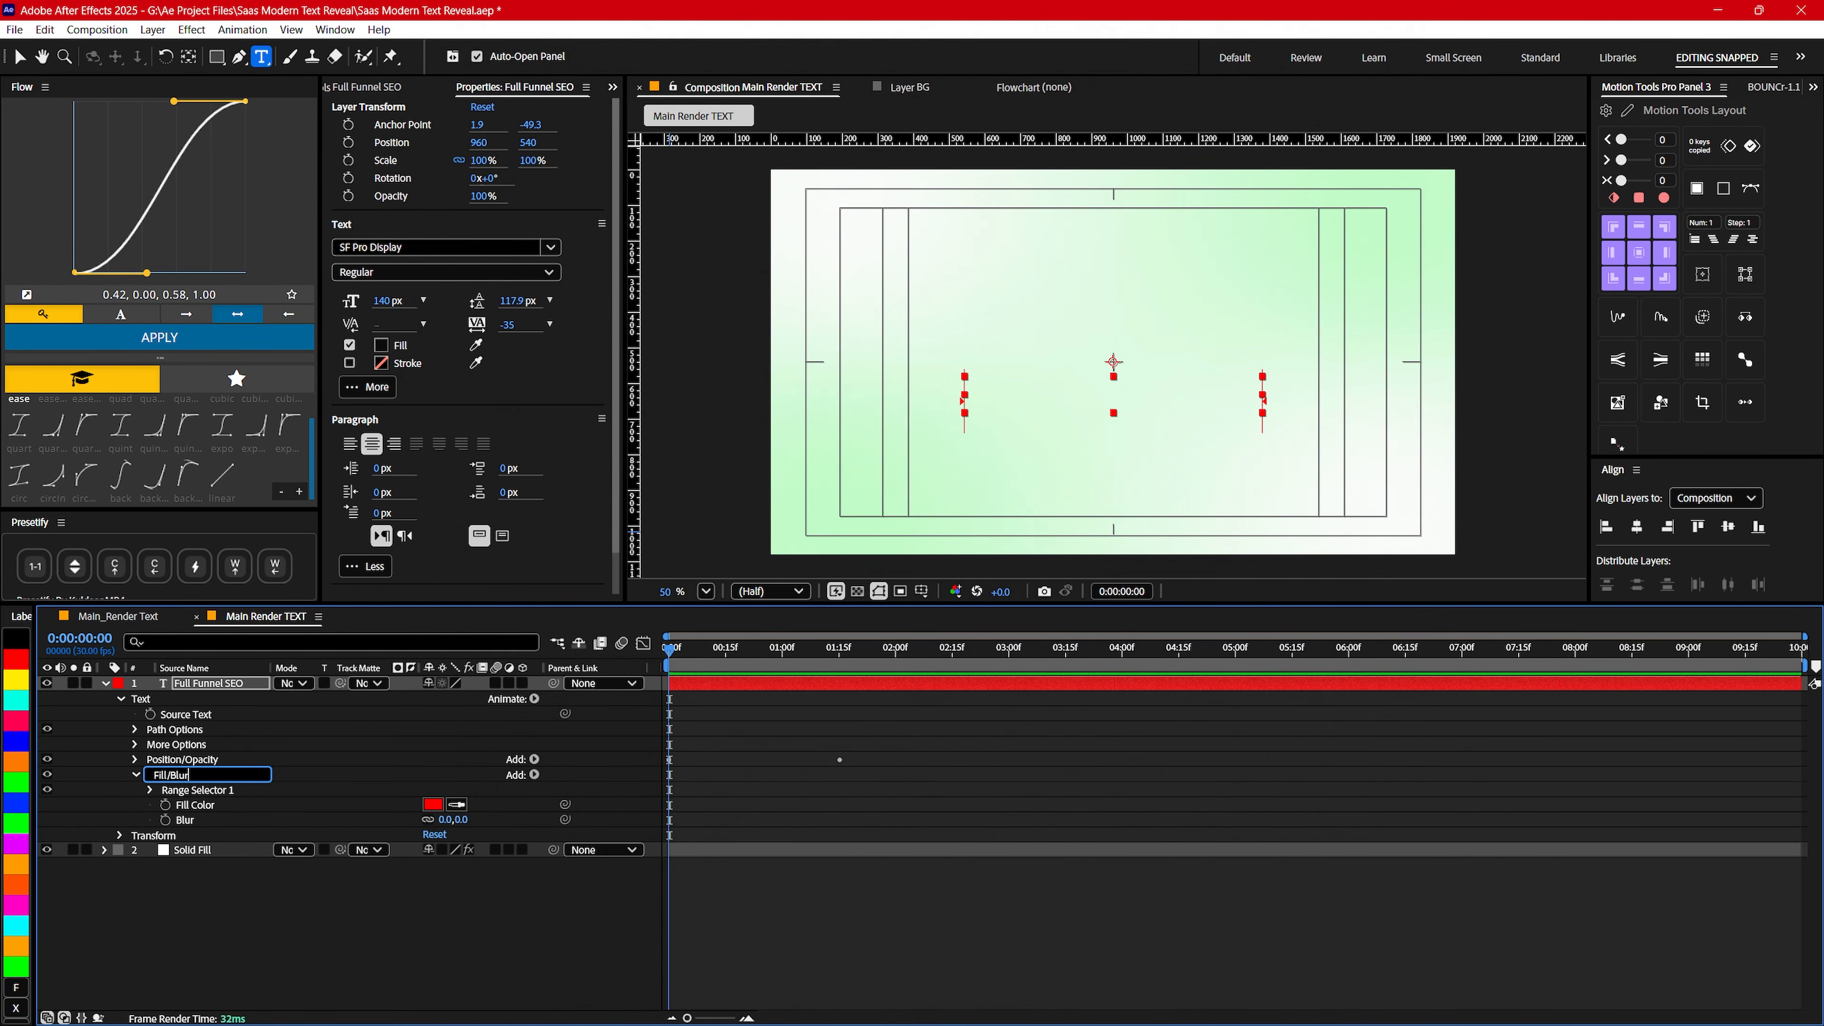
key("Return")
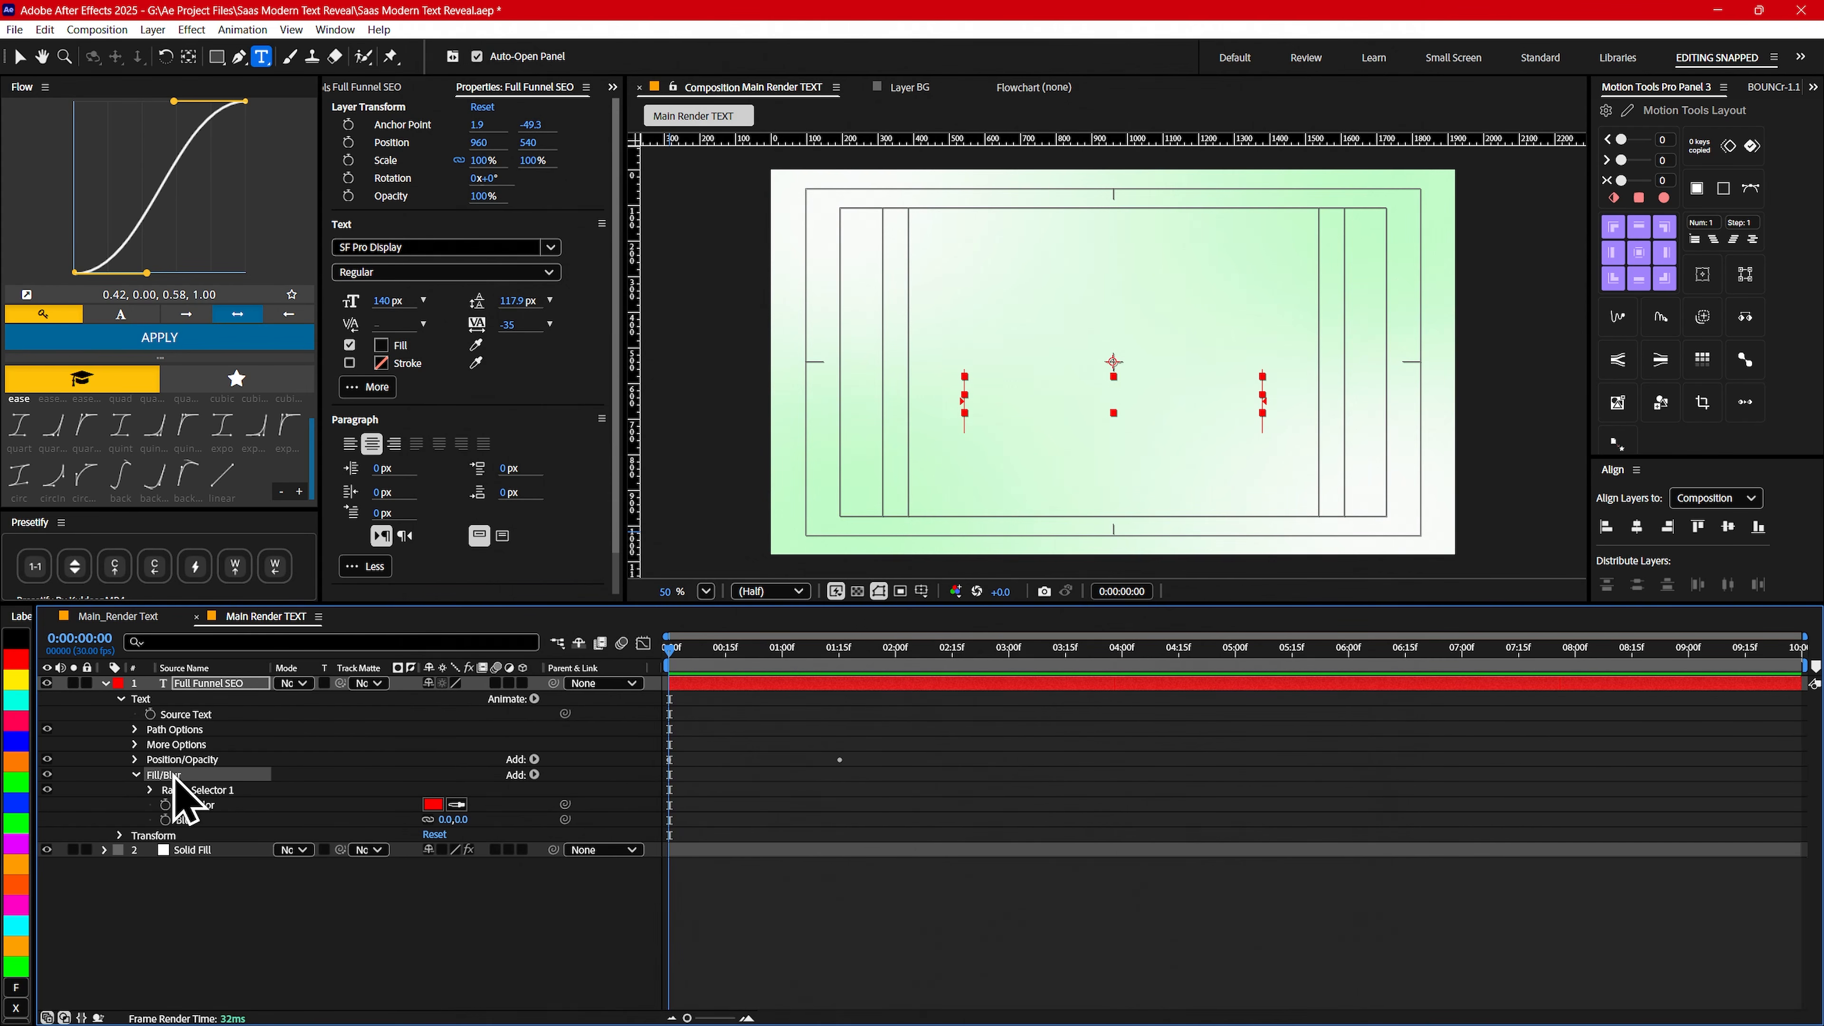
- Change the Fill/Blur animator's Fill Color to a bright green, about 00E730
left_click(434, 805)
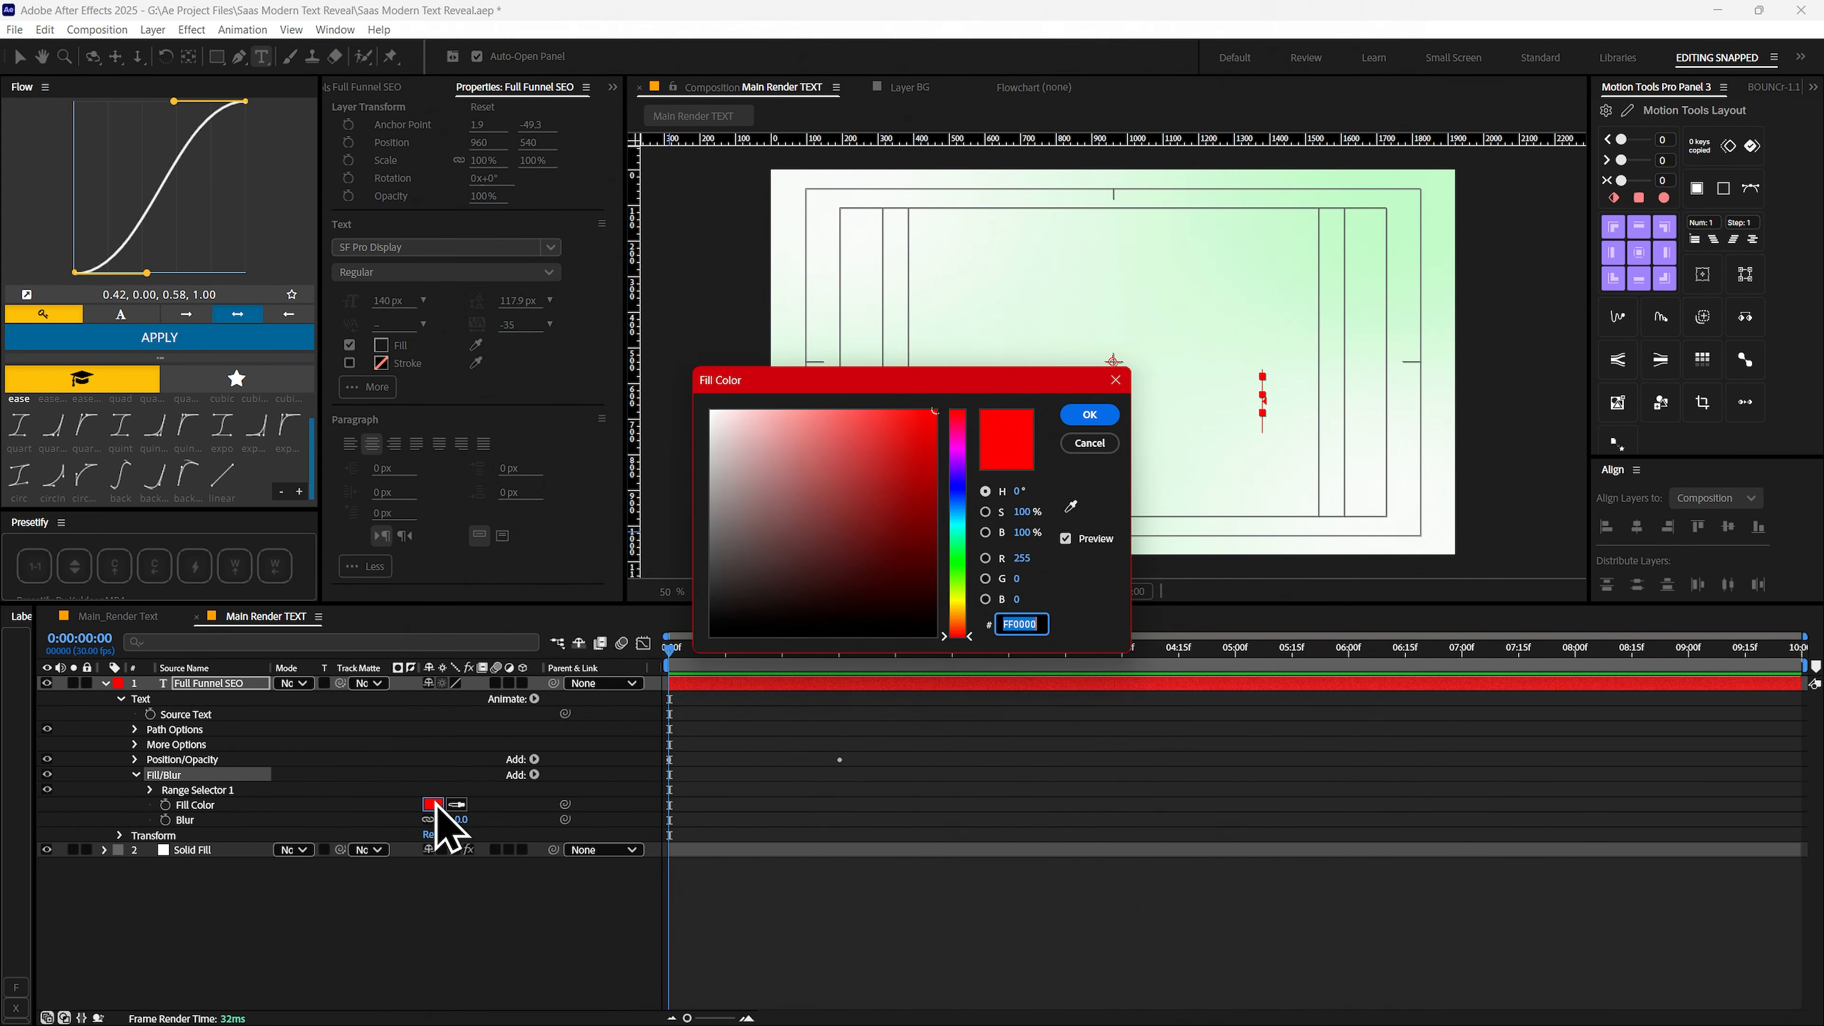
left_click_drag(931, 382, 395, 416)
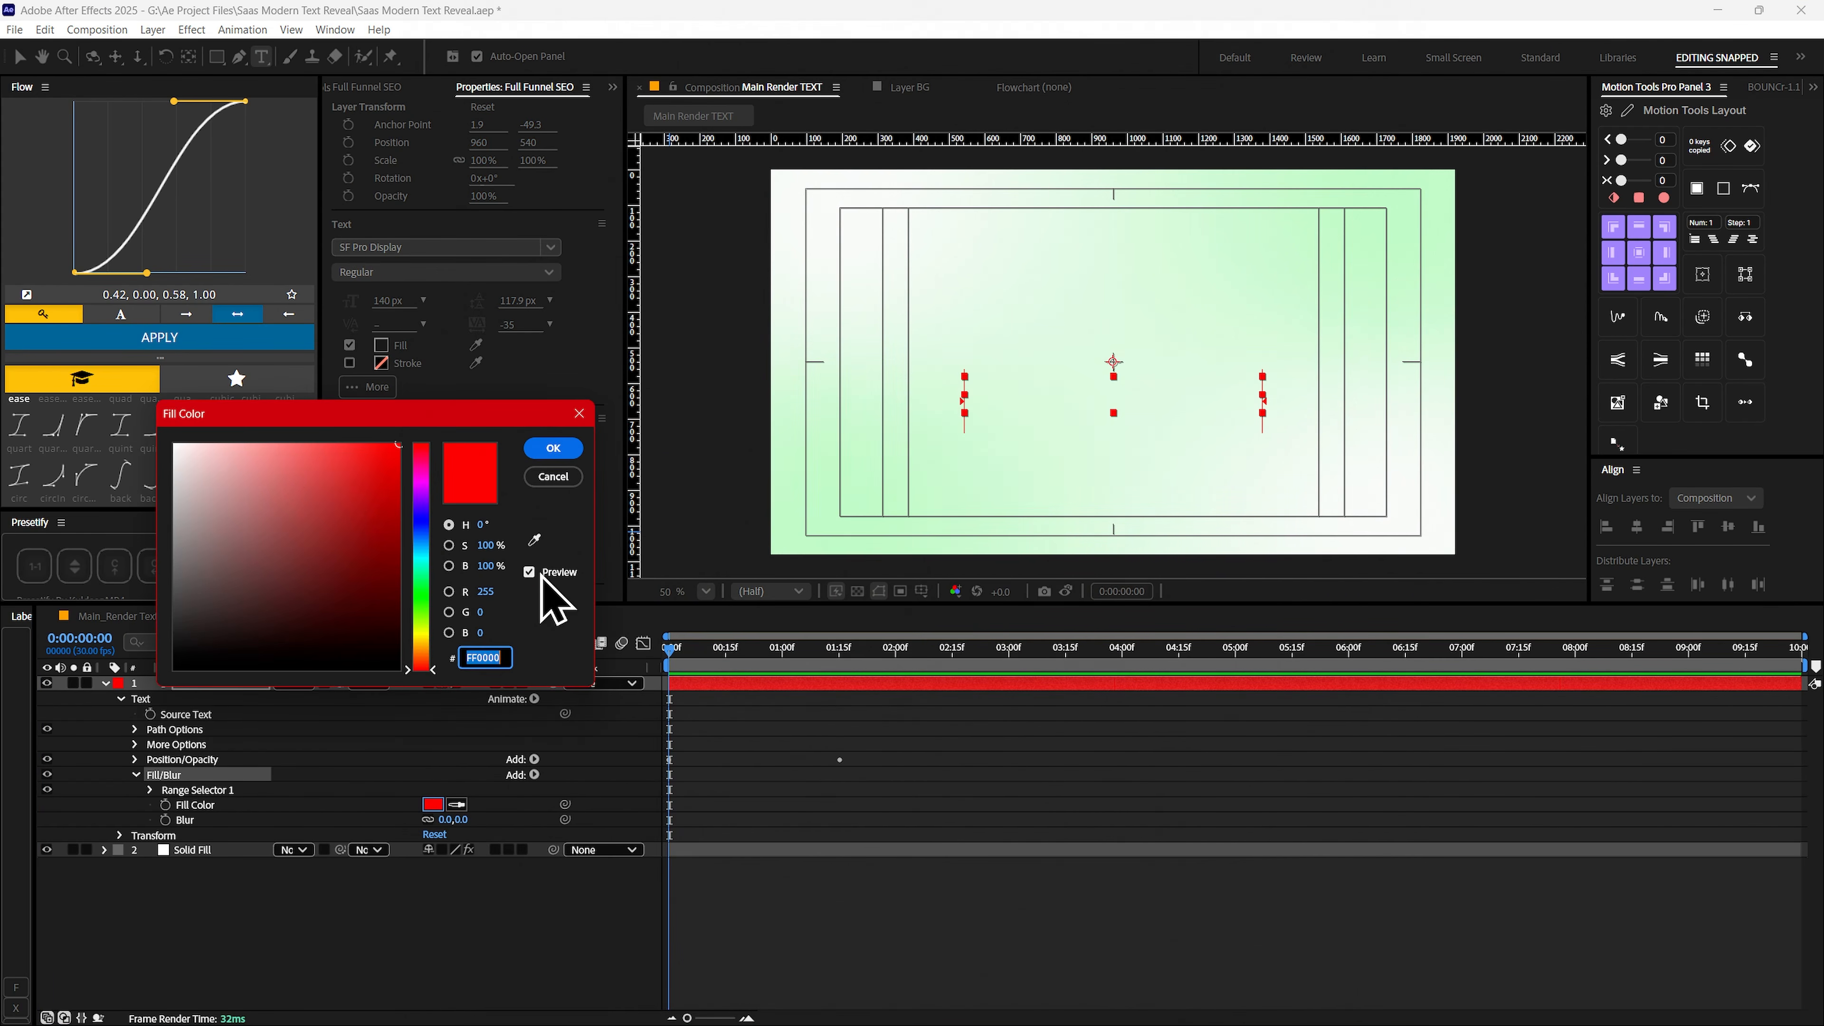
left_click(425, 596)
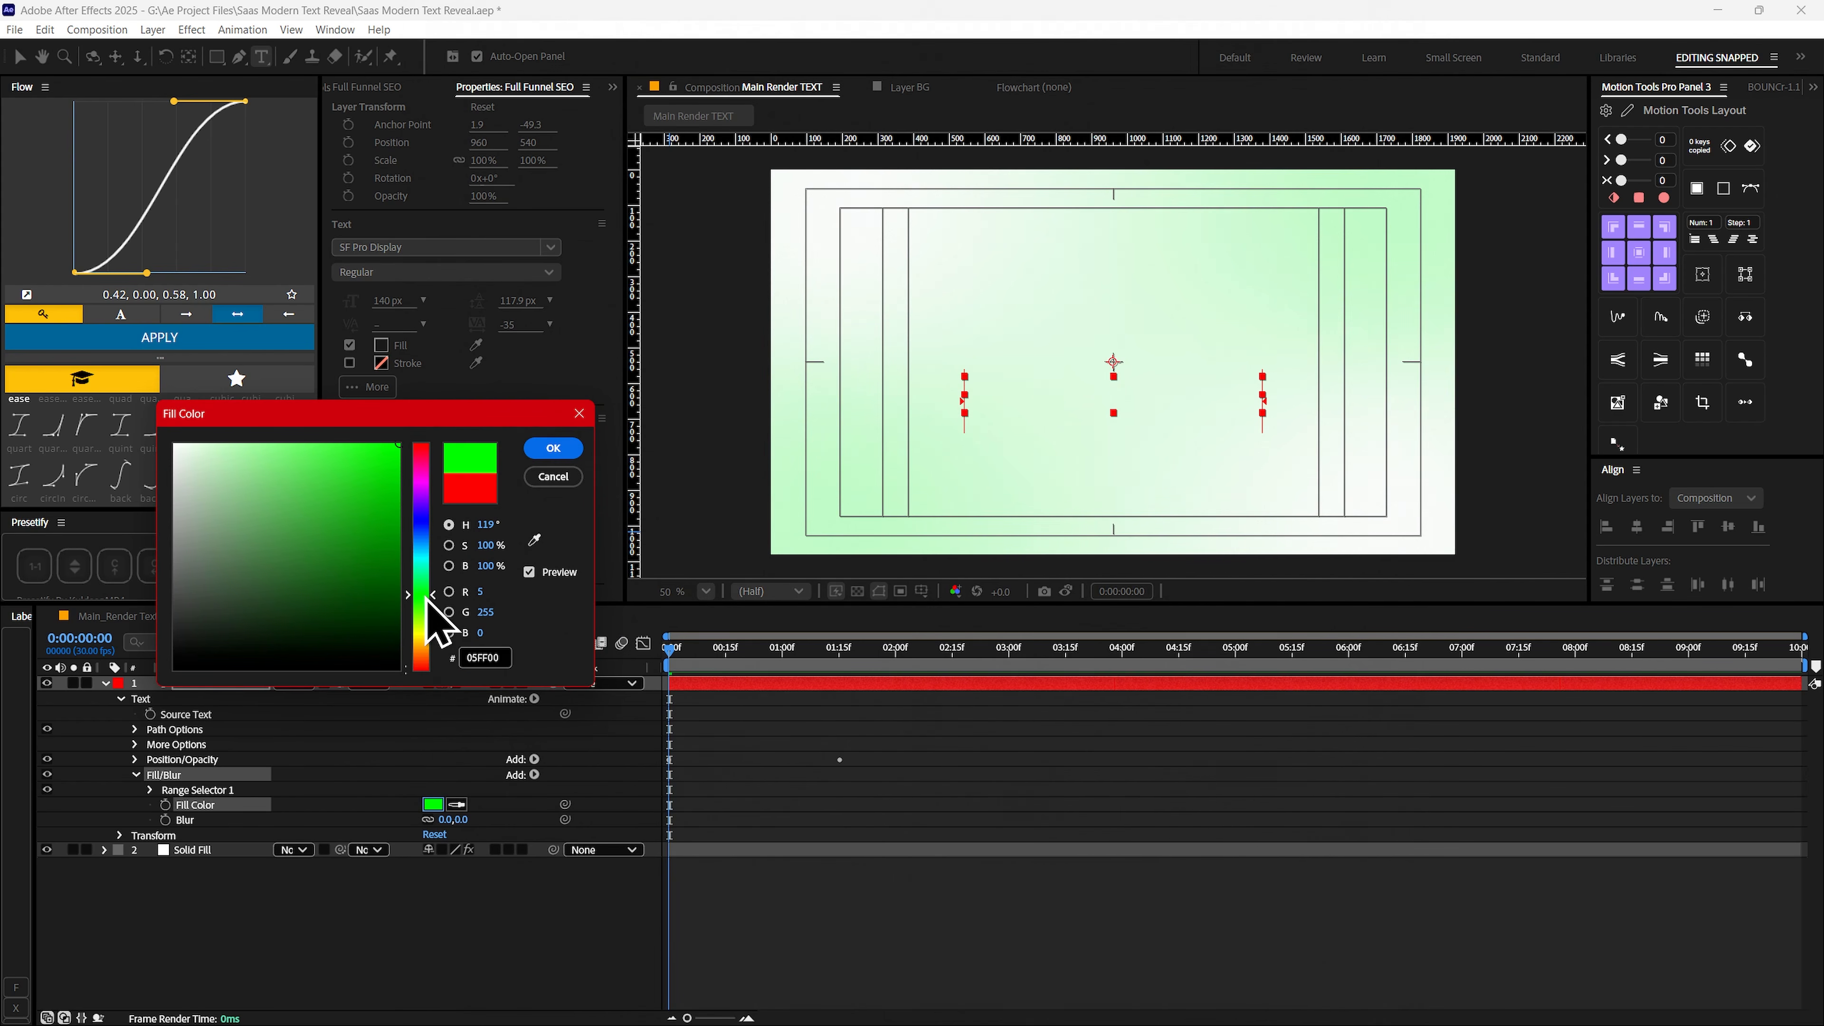
left_click_drag(381, 532, 412, 468)
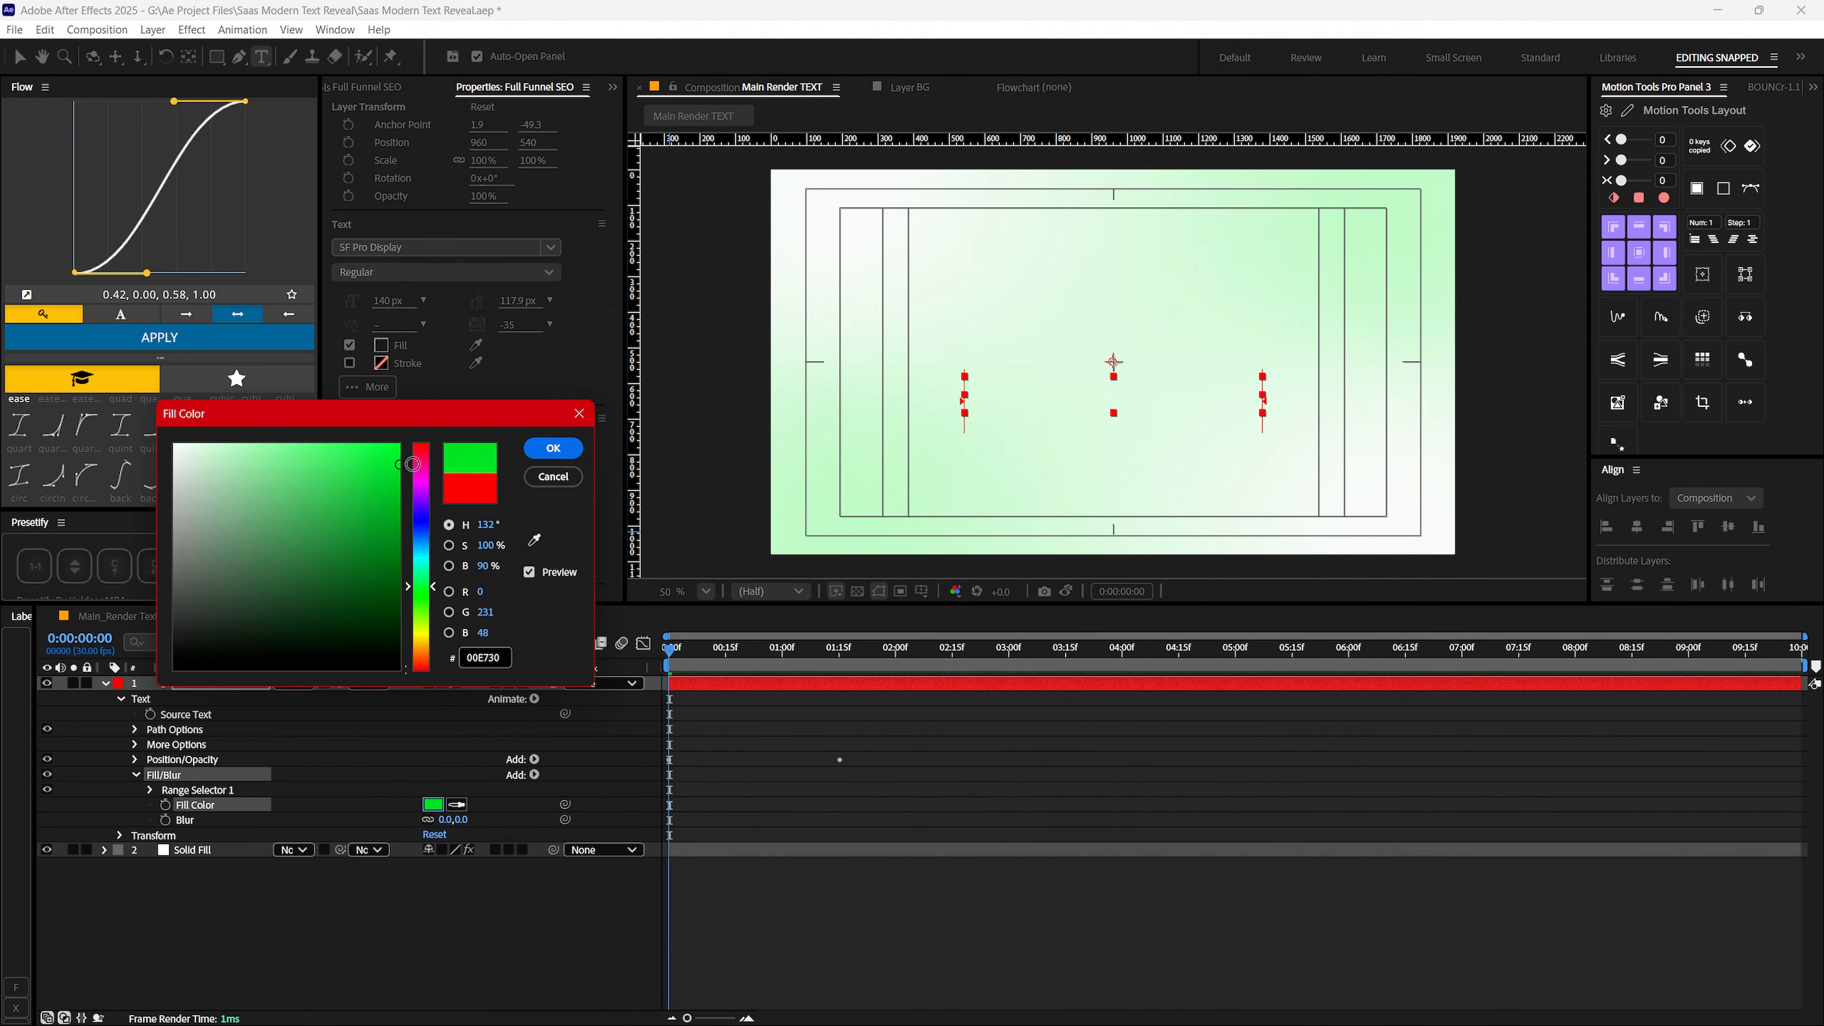
left_click(553, 447)
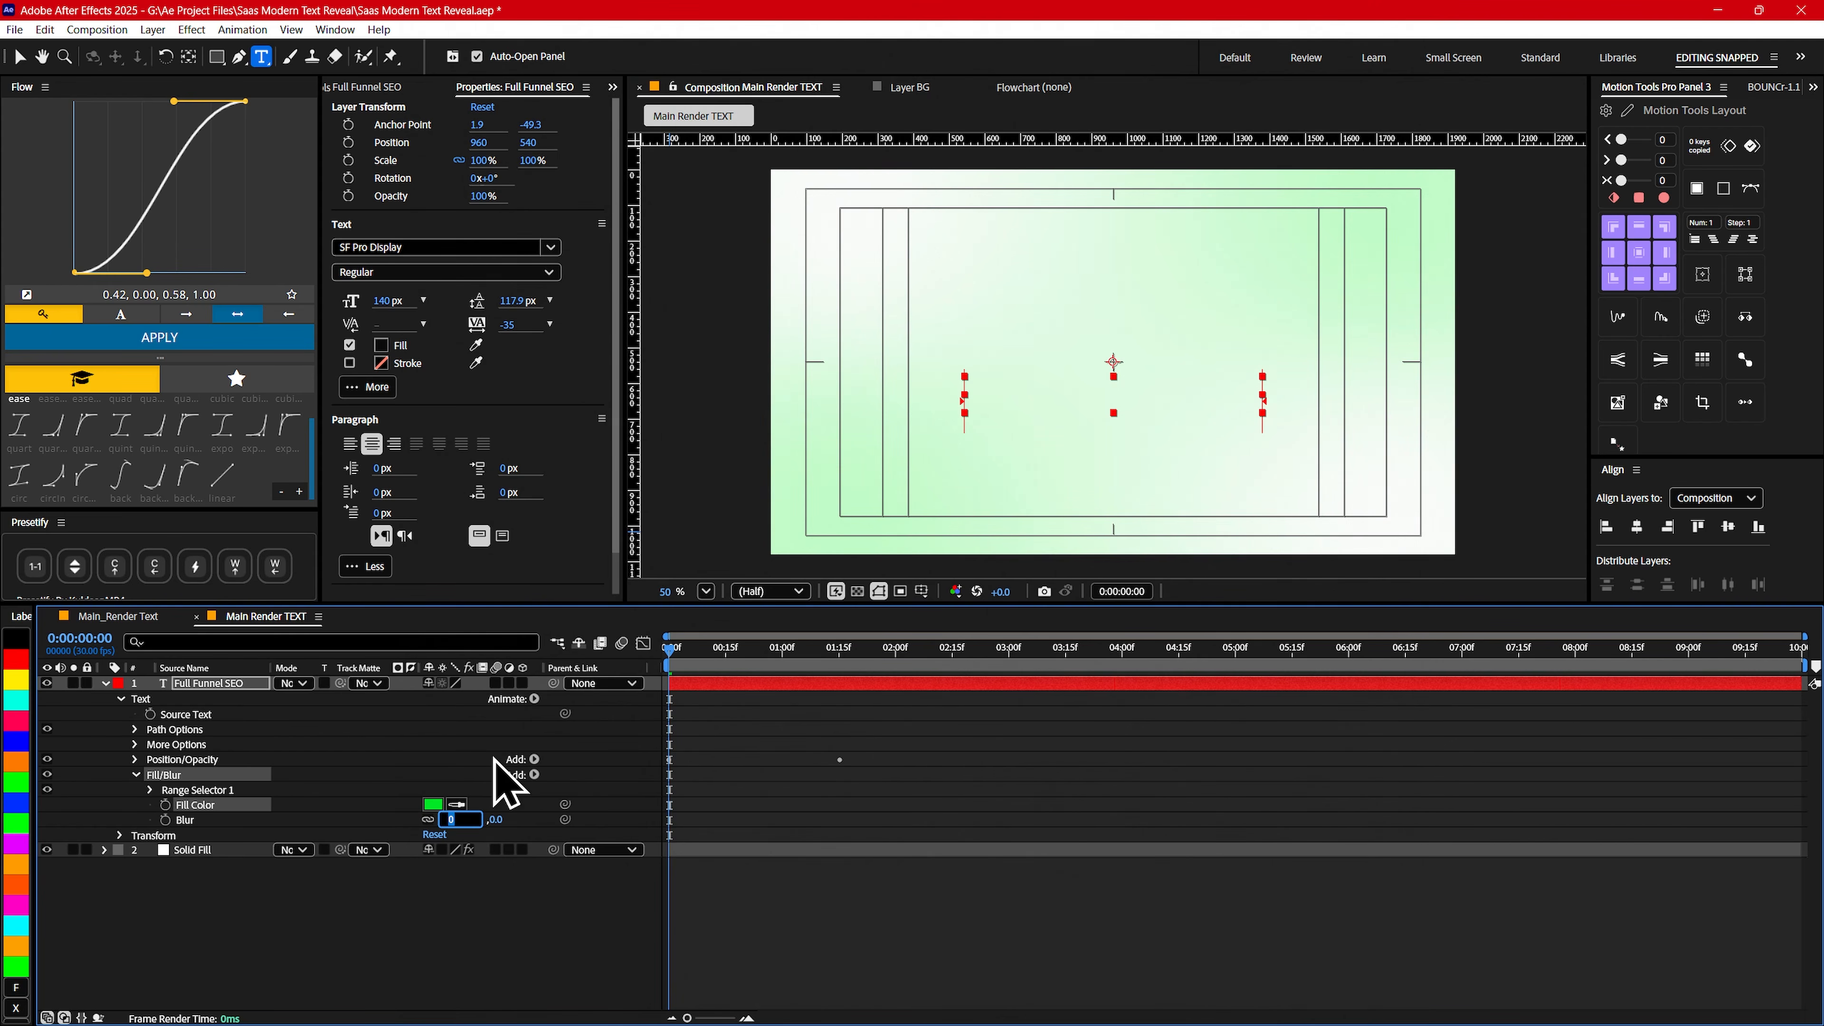
- Set the Fill/Blur animator's Blur to 25 and move the animator above Position/Opacity
type("25")
key("Return")
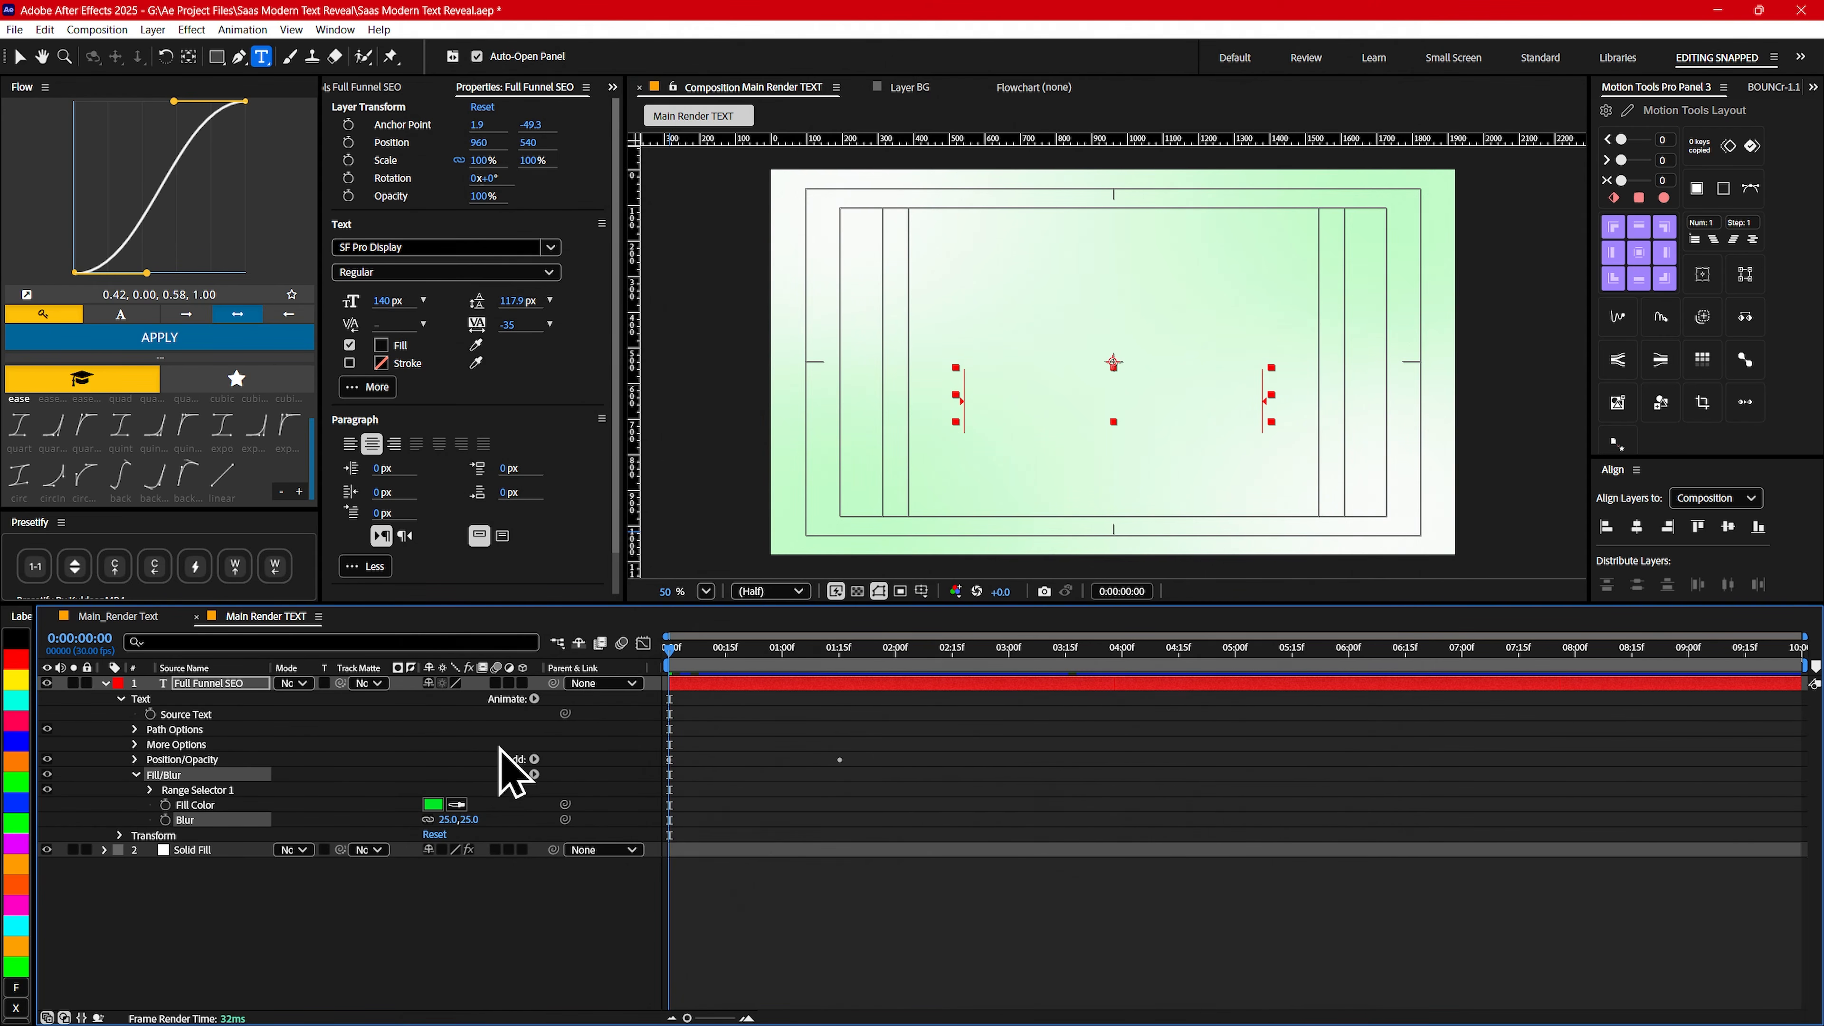
left_click_drag(158, 779, 164, 760)
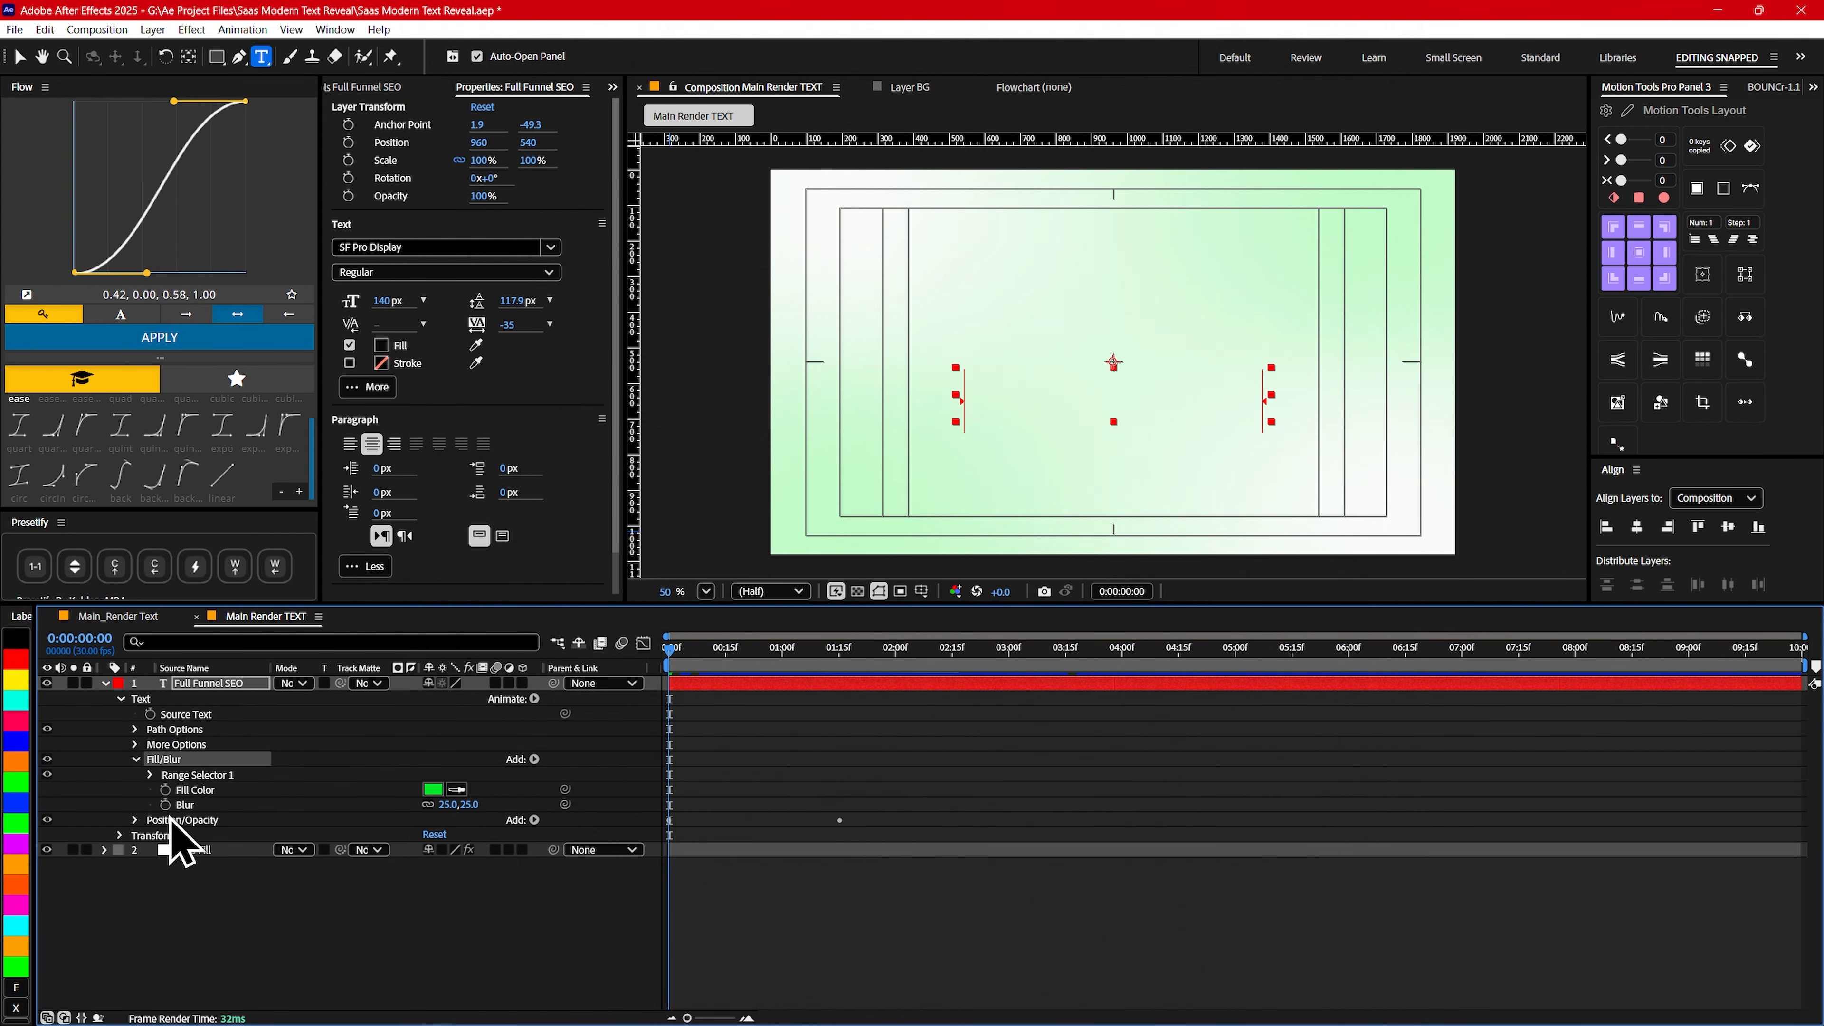
- Expand the Fill/Blur animator's Range Selector 1 with its advanced options and set Start to 70%
left_click(150, 775)
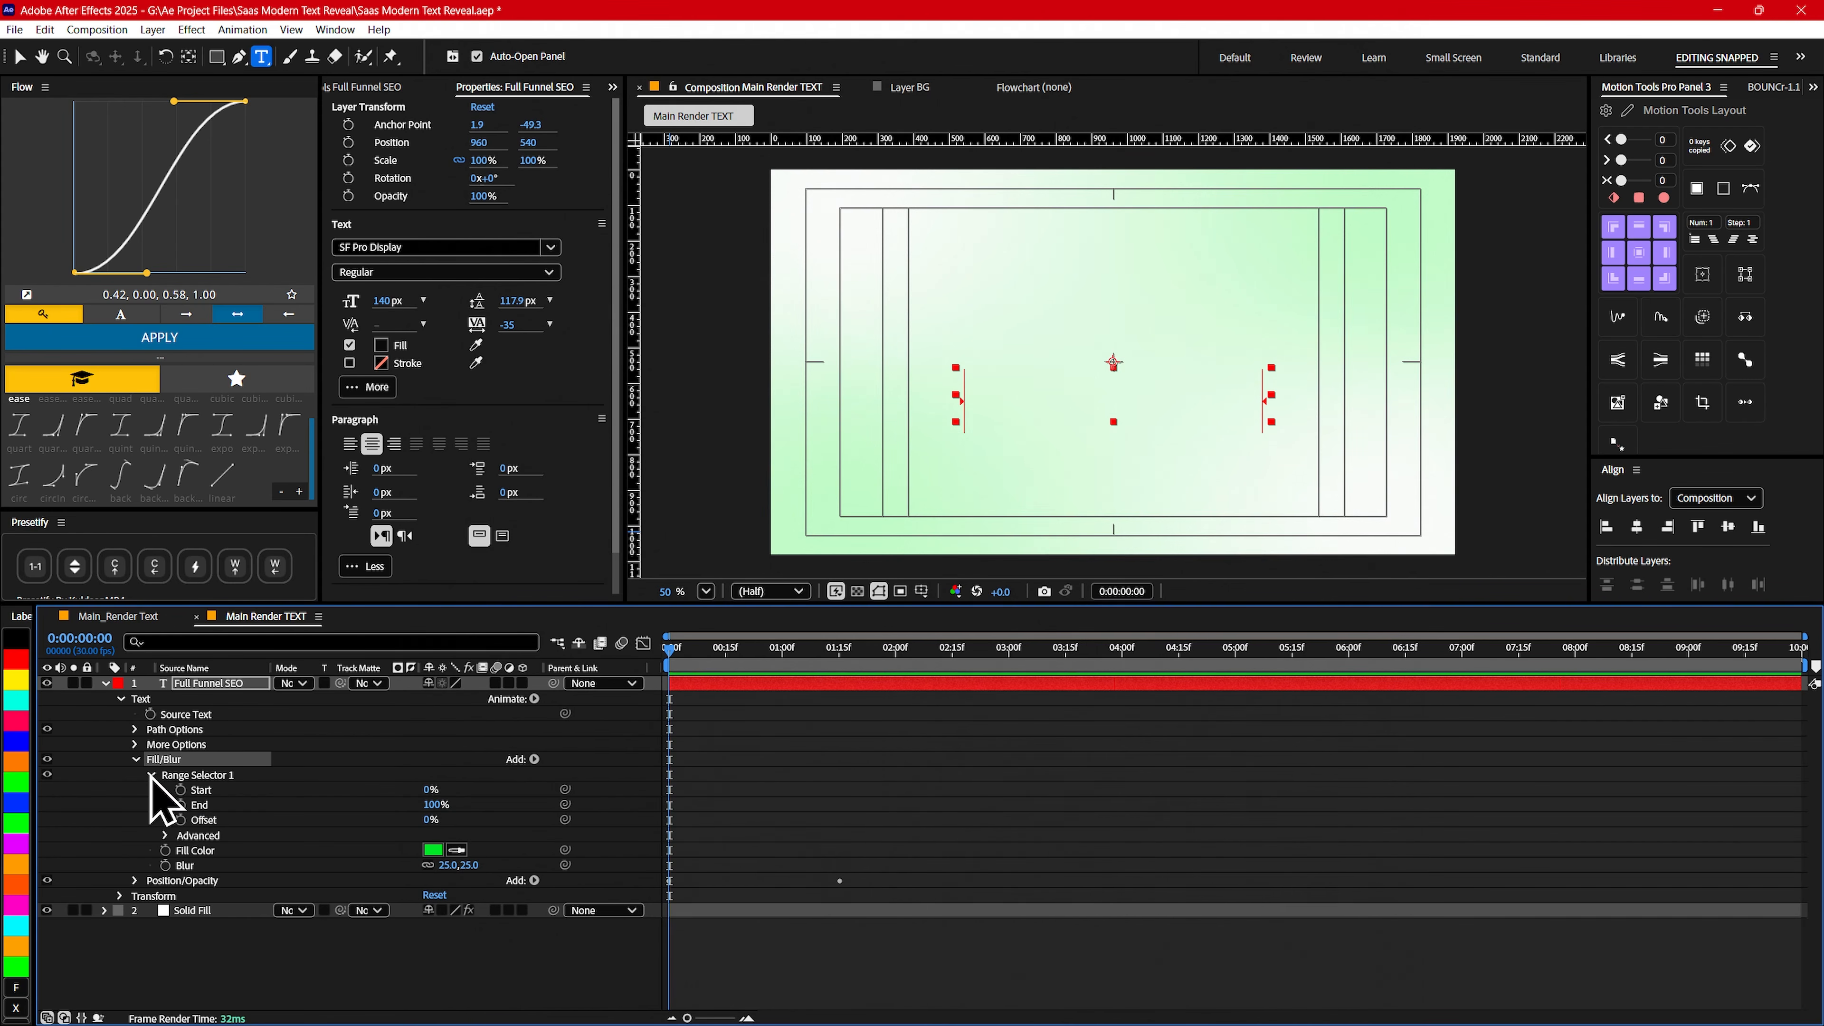
left_click(166, 837)
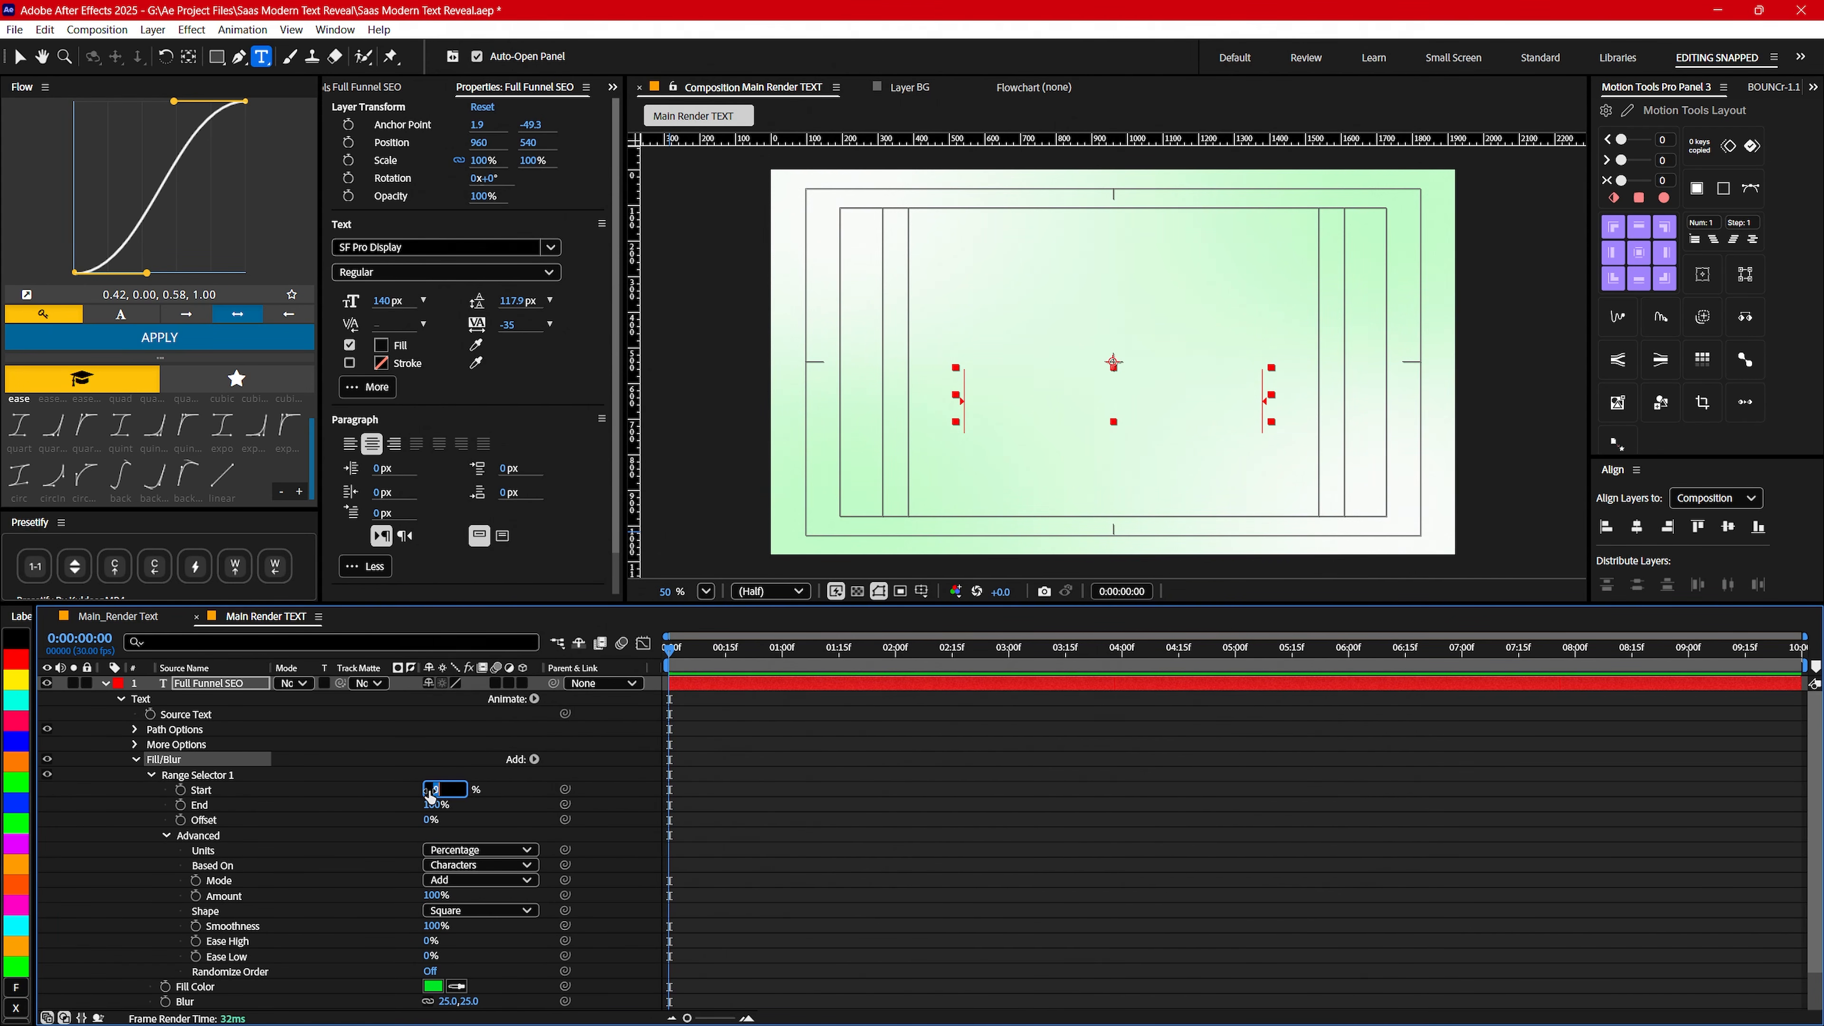
key("Return")
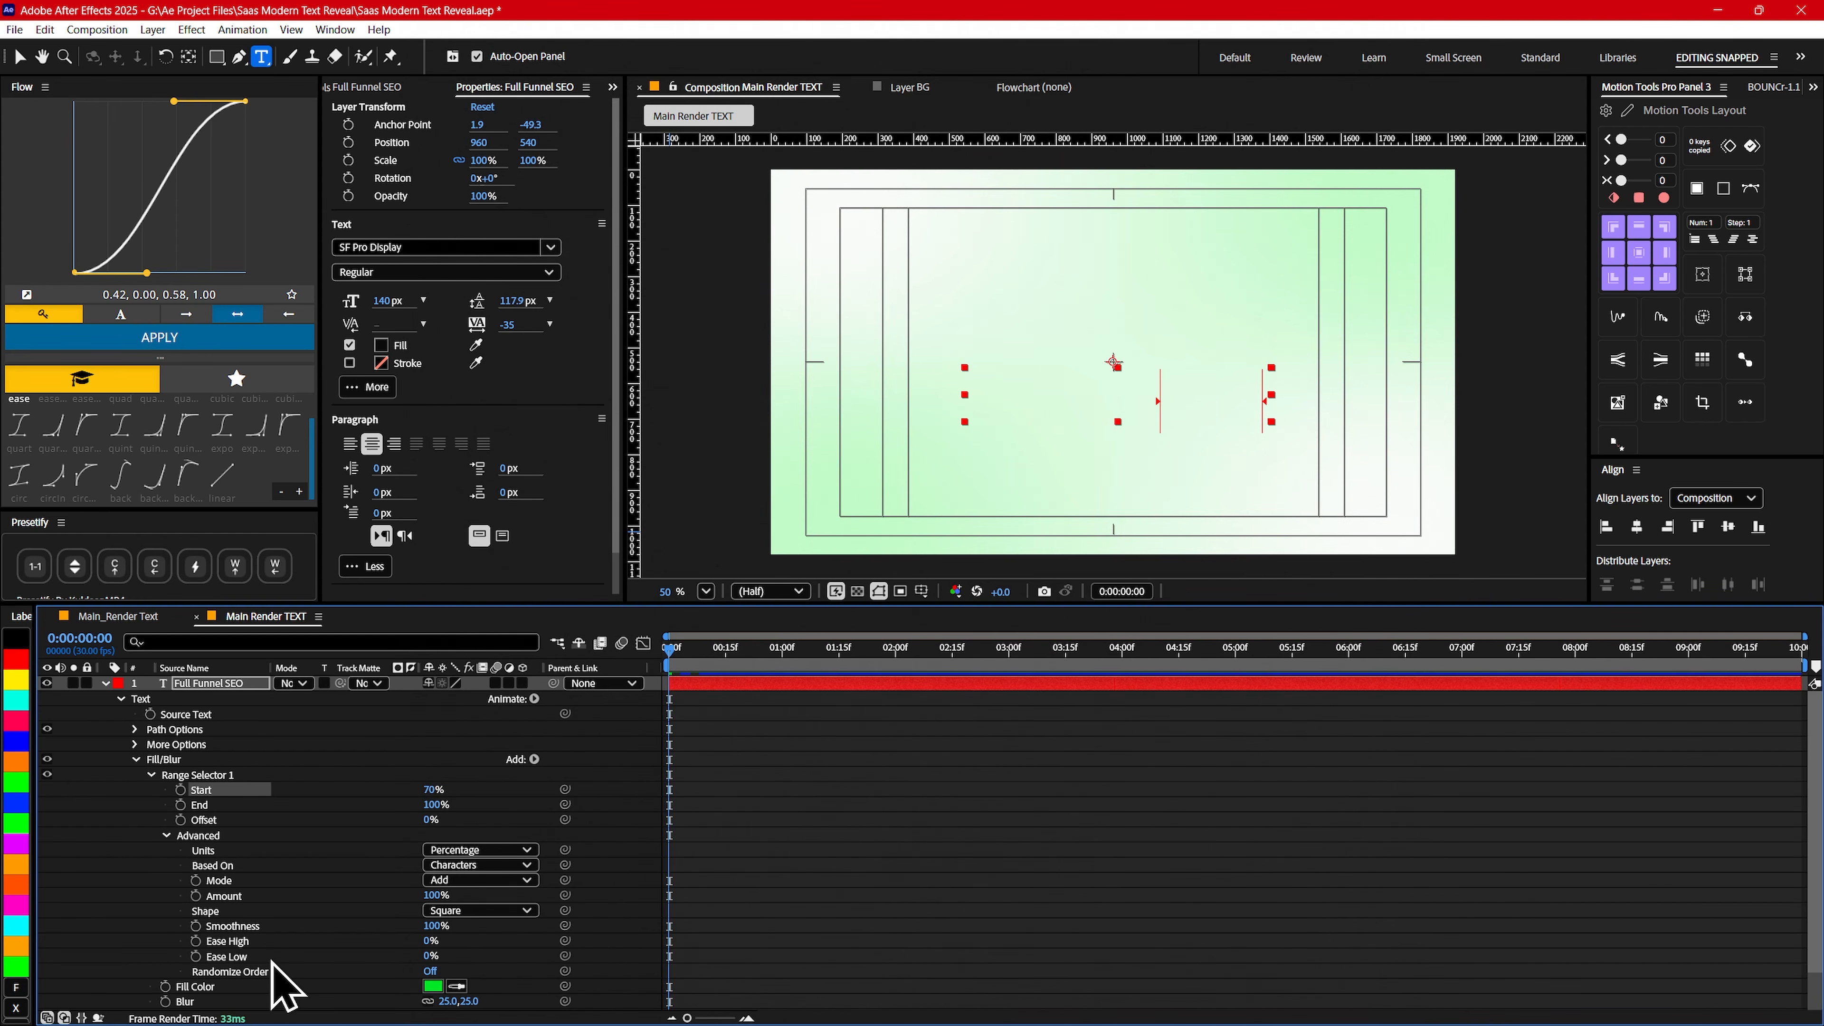
- Set the Fill/Blur range selector's Based On to Words and its Shape to Ramp Up
scroll(280, 974, "down", 1)
left_click(480, 820)
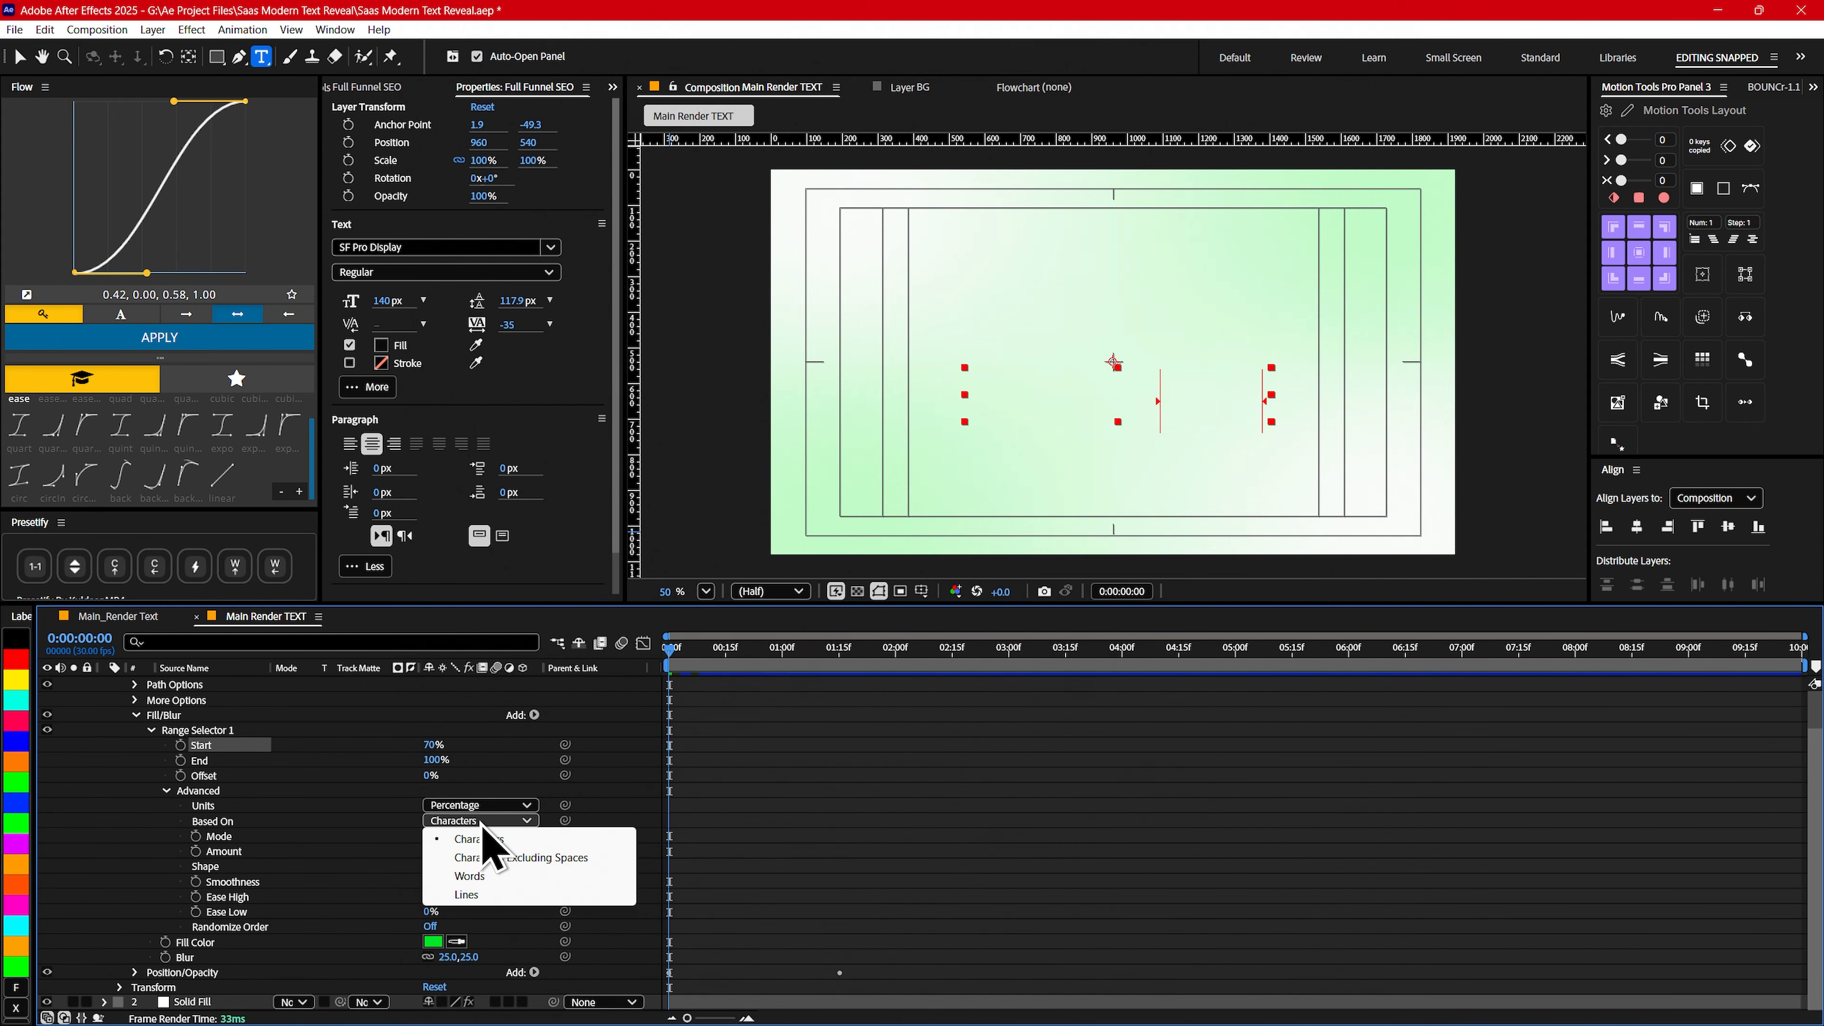
left_click(480, 887)
left_click(467, 866)
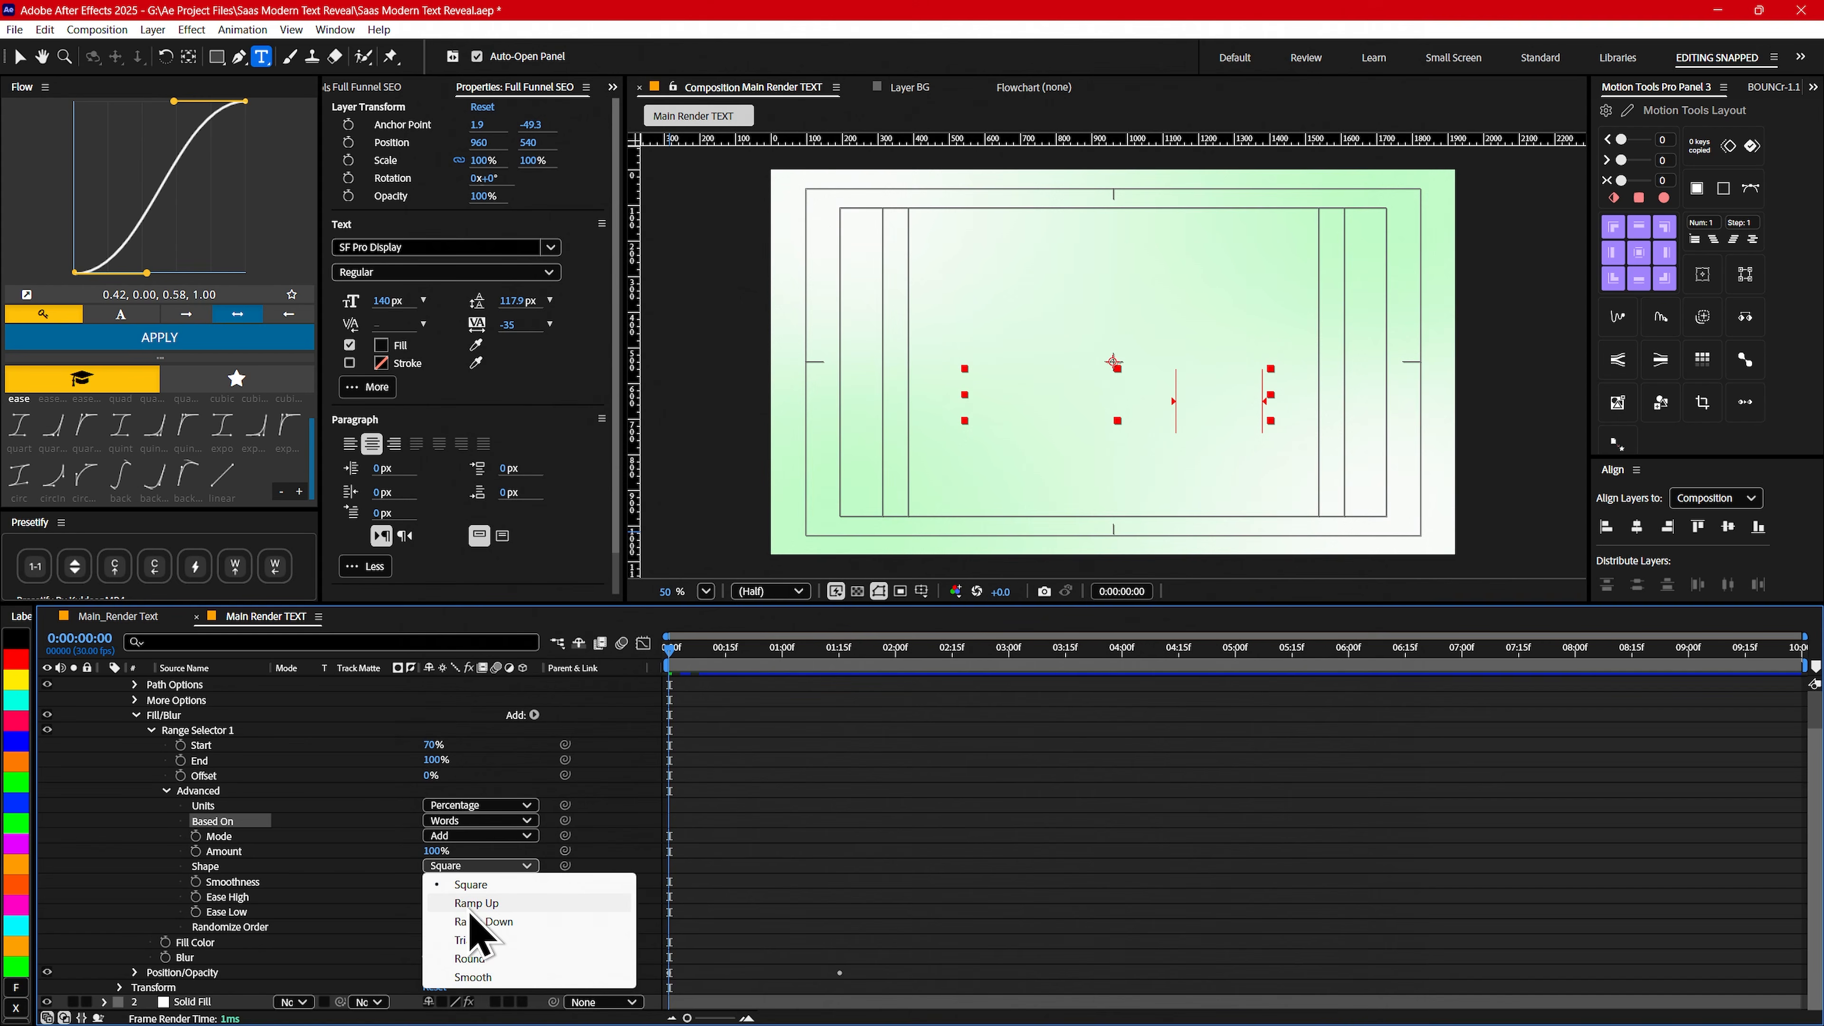
- Set the Fill/Blur range selector's Ease High to -30% and Ease Low to 45%
left_click(449, 896)
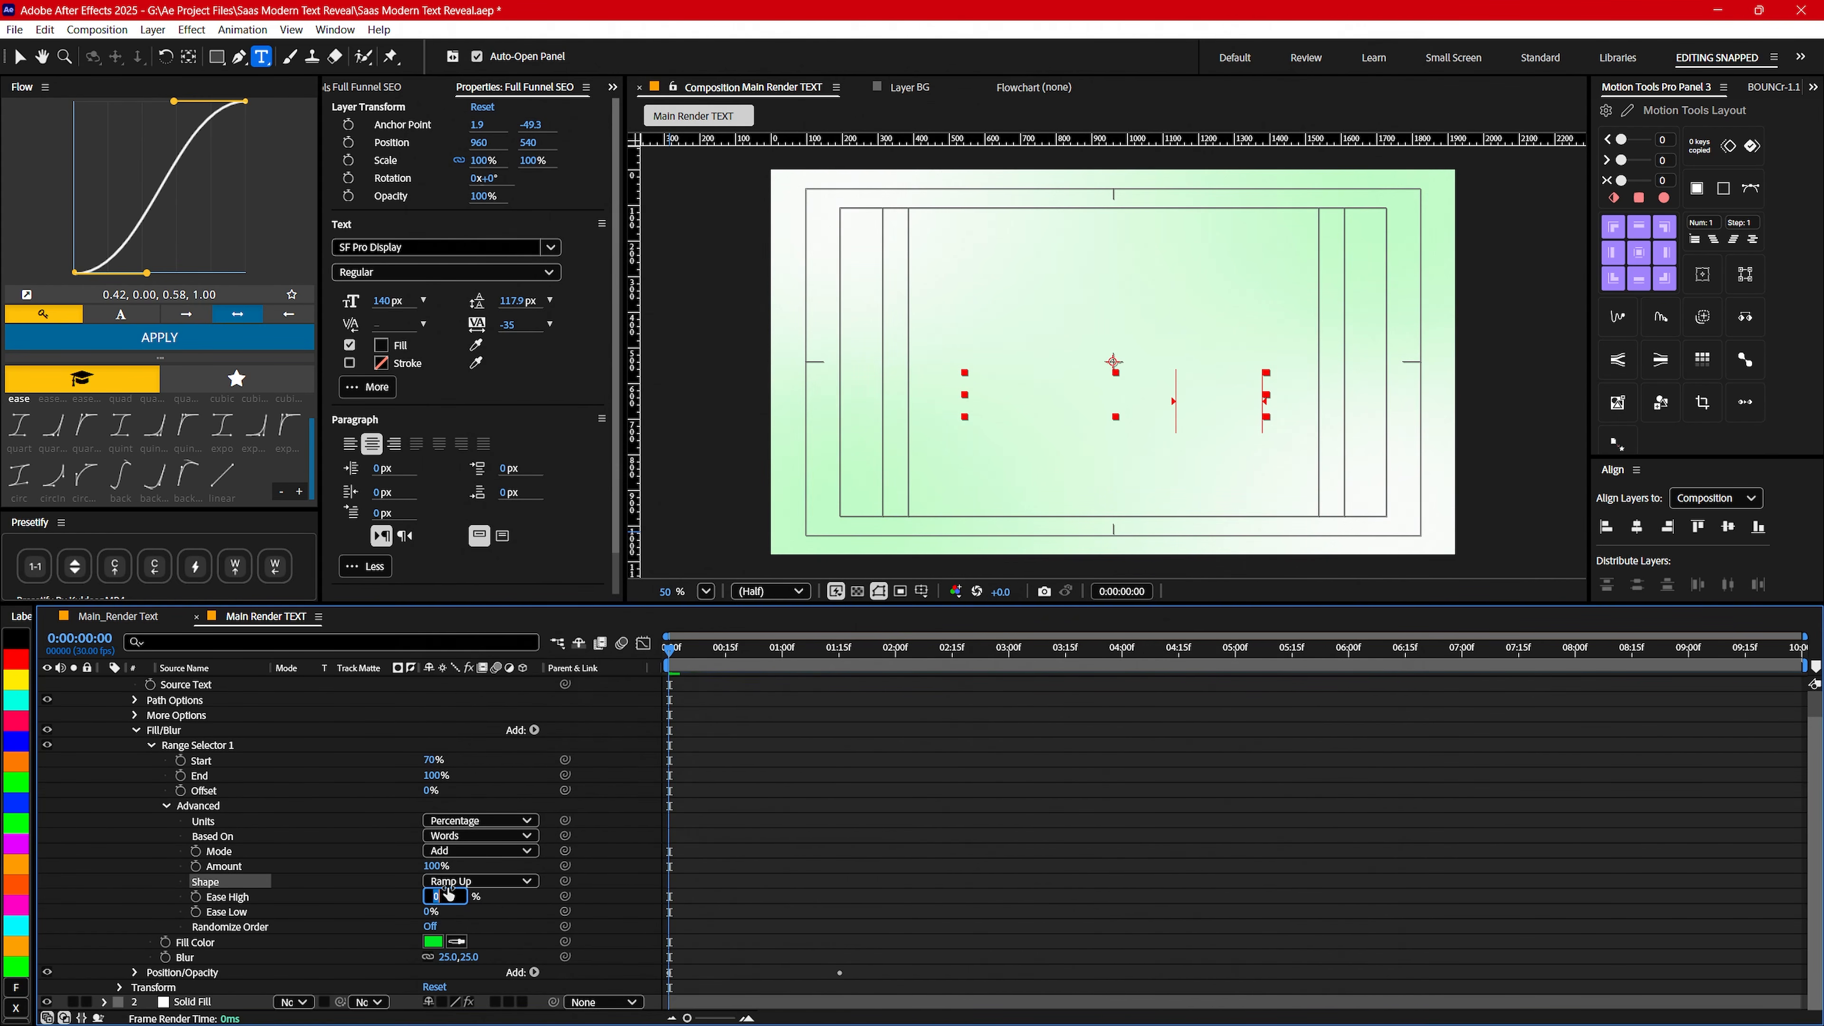
type("-35")
key("Return")
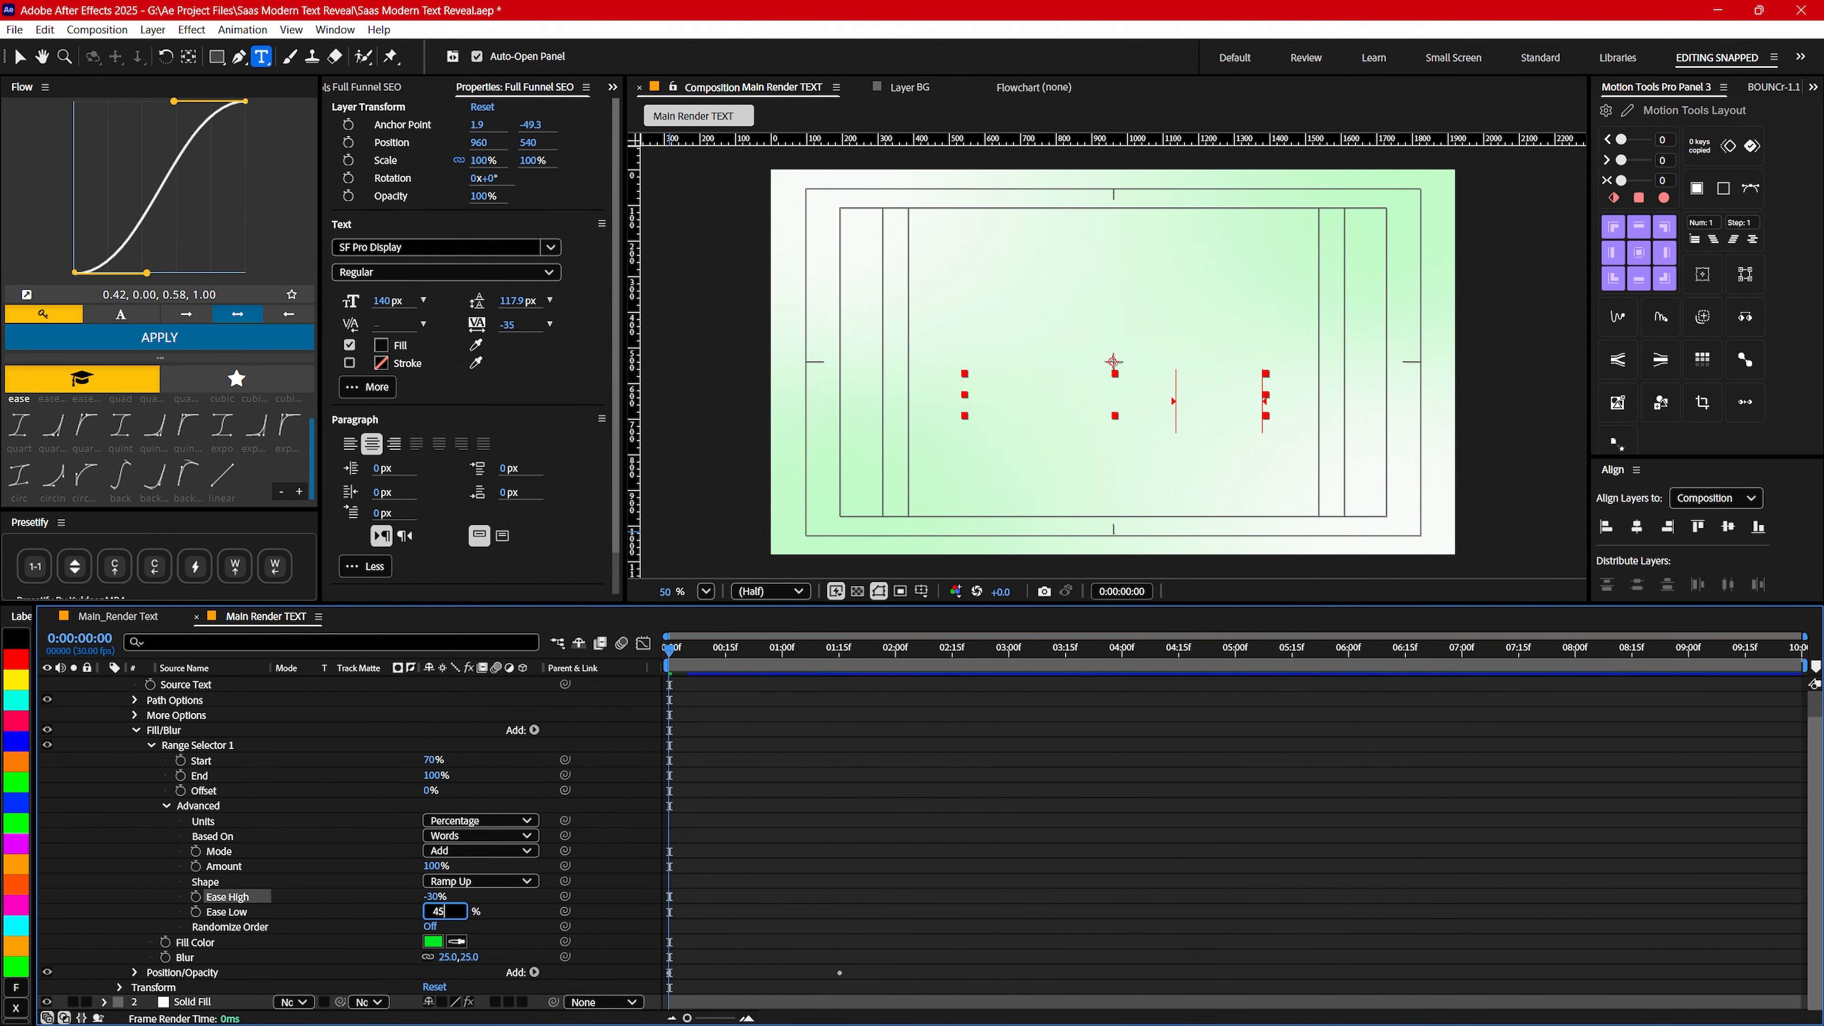
type("45")
key("Return")
- Keyframe the Fill/Blur range selector's Offset from -100% at 0:00:00:00 to 100% at 0:00:01:15
left_click_drag(712, 650, 619, 639)
left_click(136, 730)
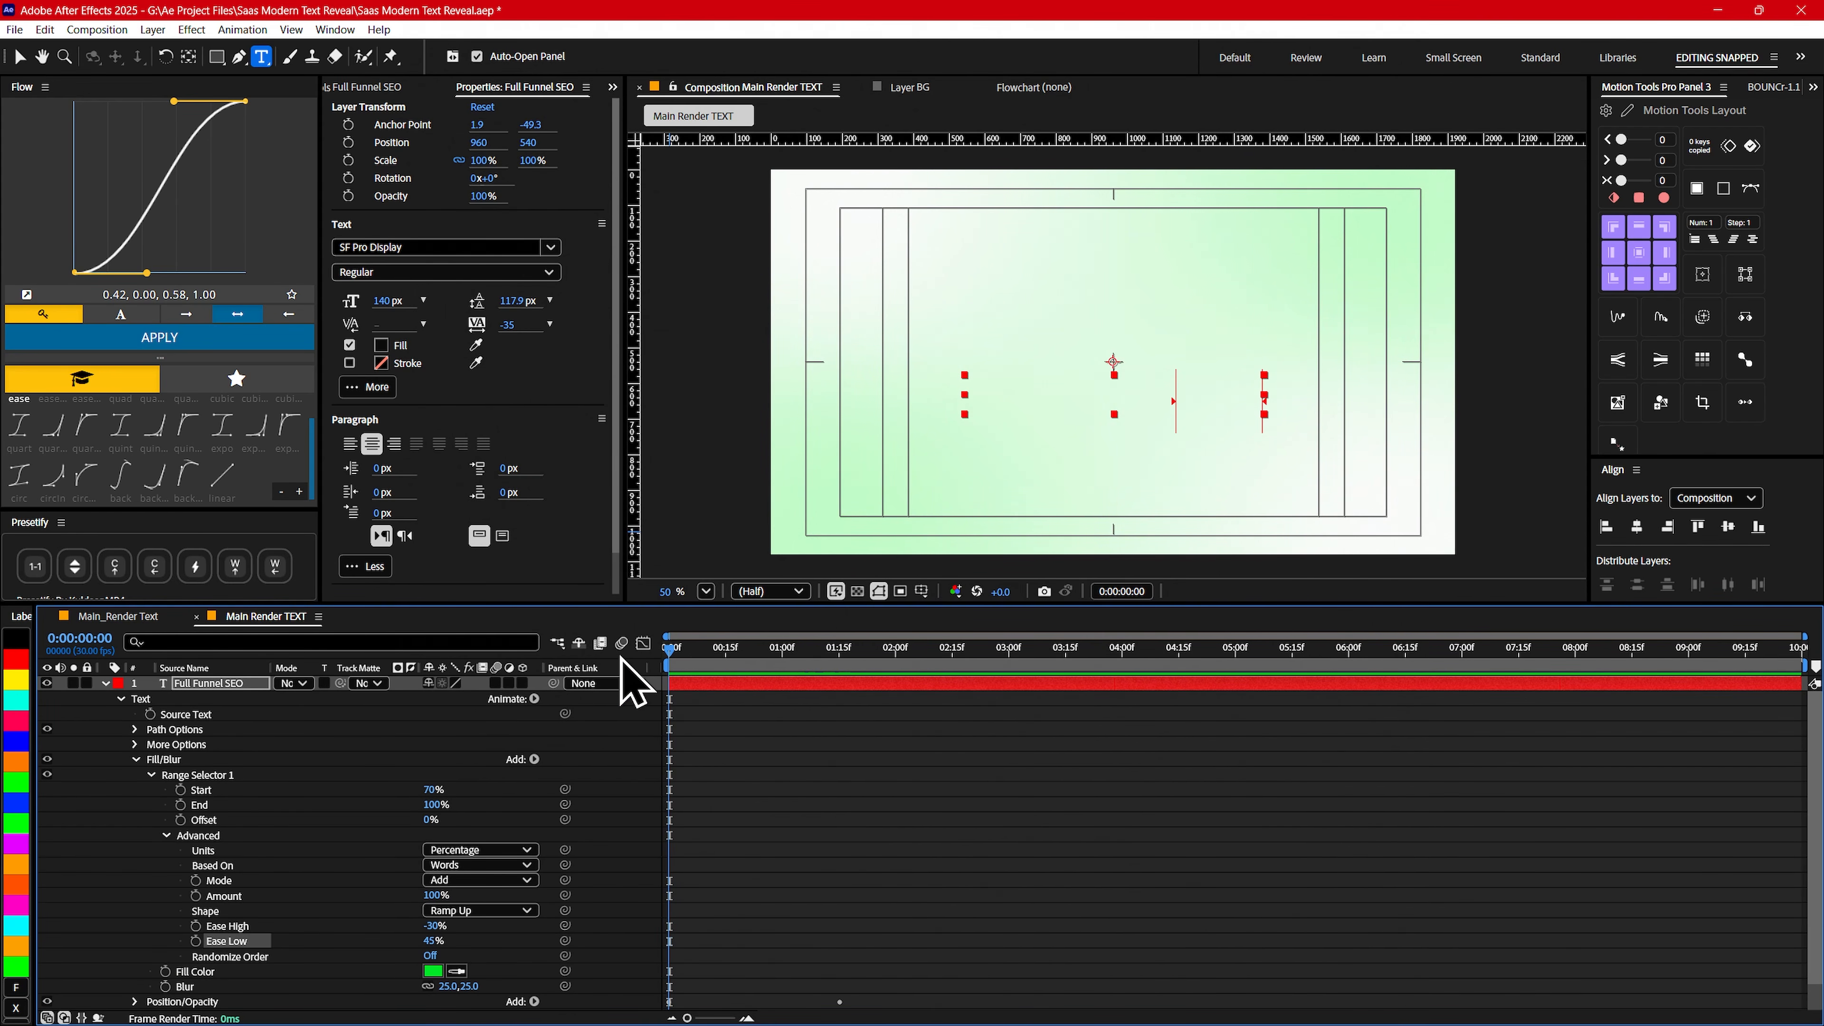
mouse_move(652, 661)
left_mouse_down()
mouse_move(717, 661)
mouse_move(655, 661)
left_mouse_up()
left_click(181, 820)
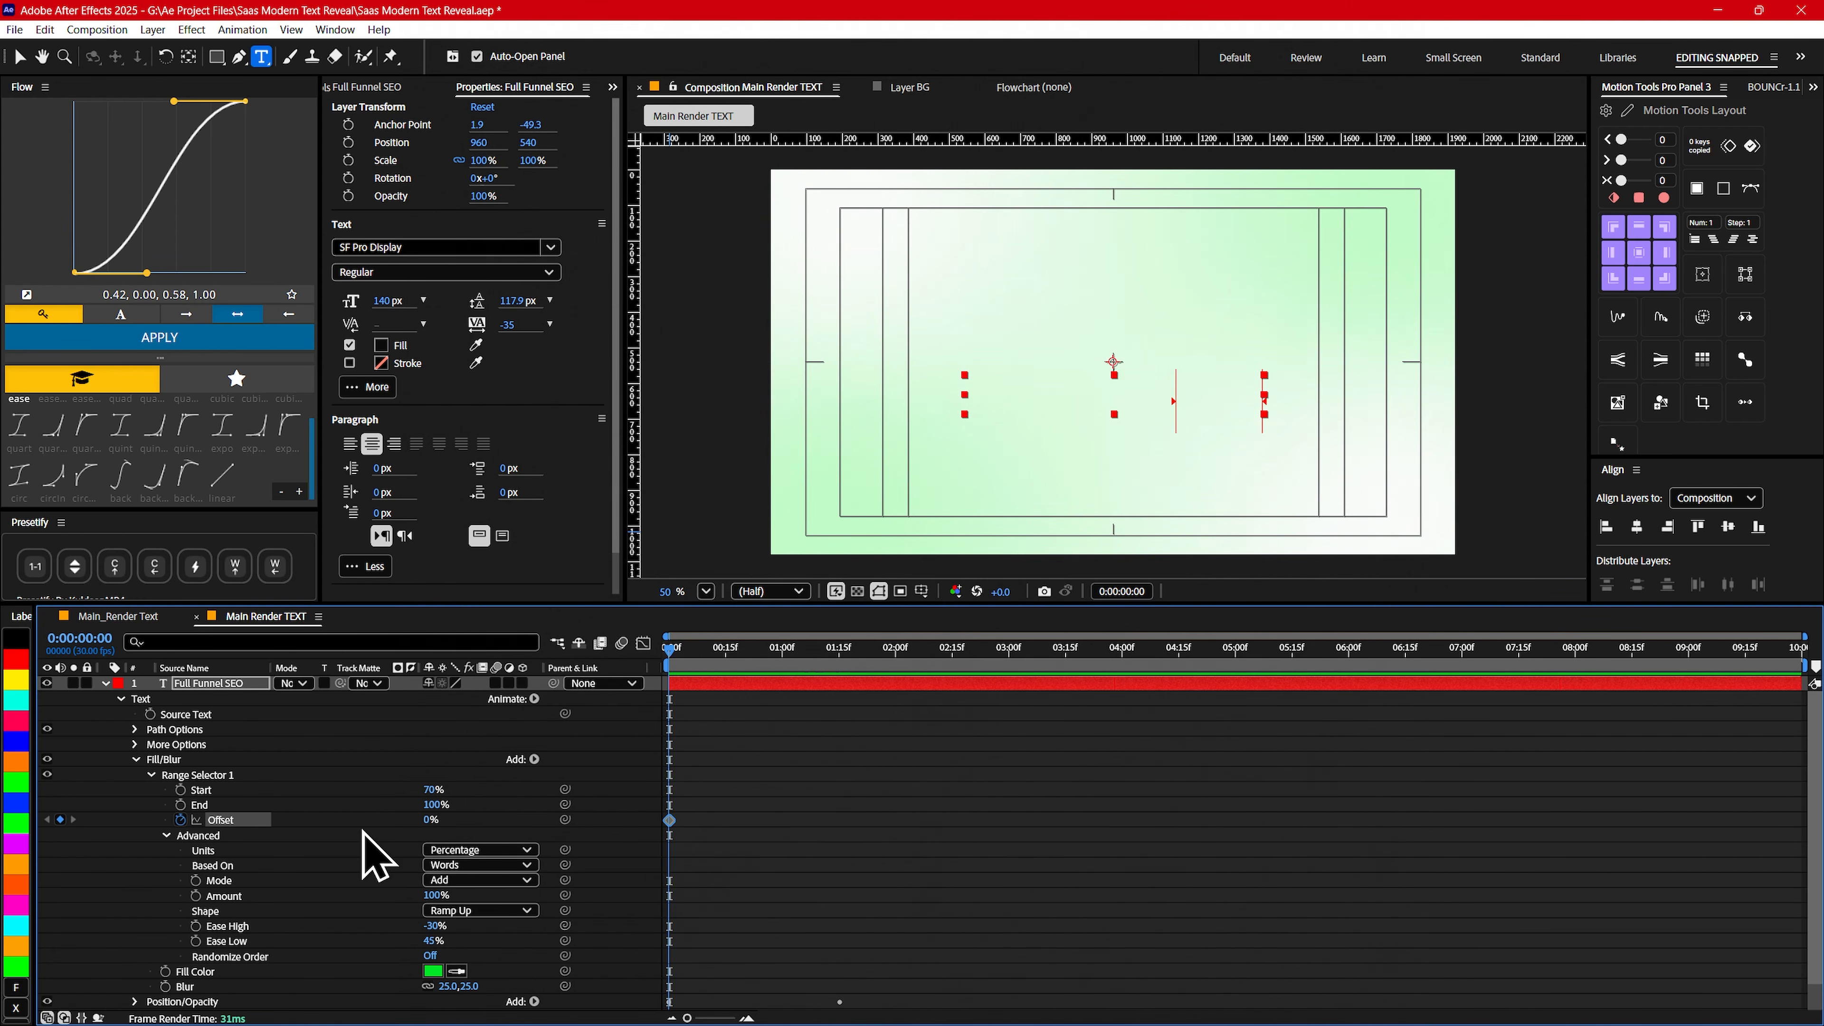
left_click_drag(431, 823, 422, 819)
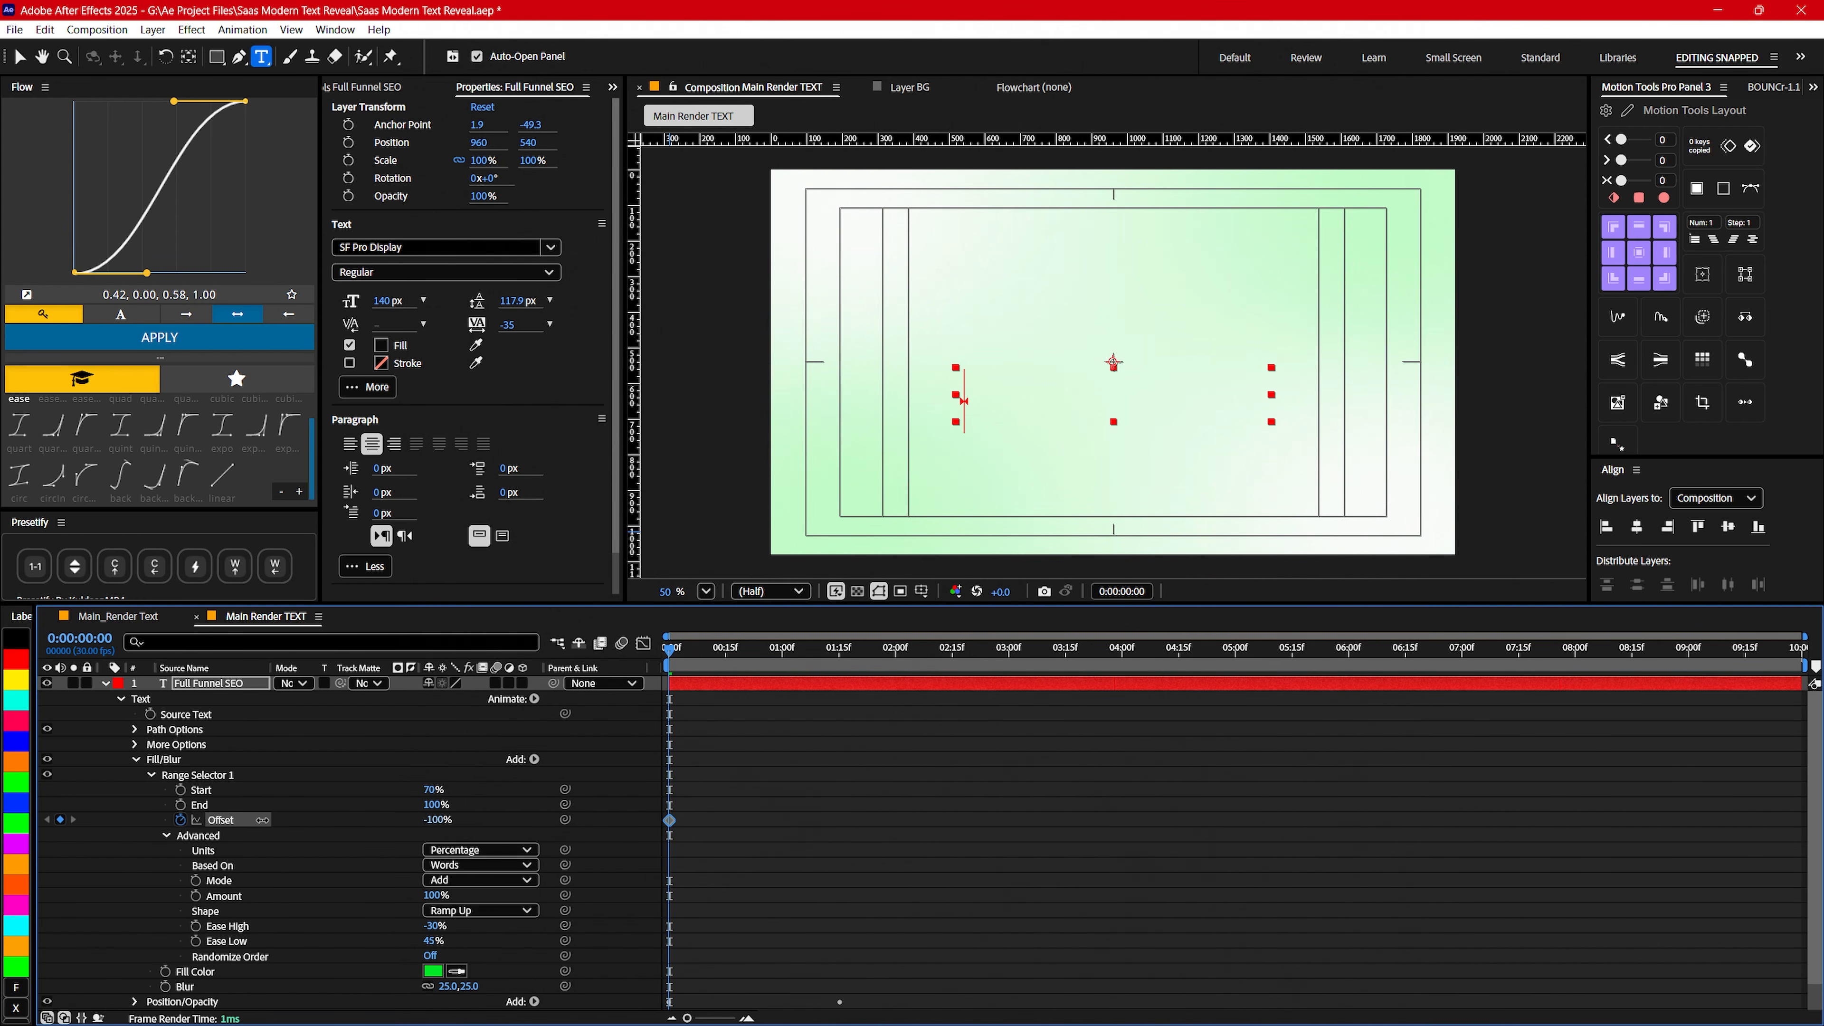
left_click_drag(669, 649, 839, 679)
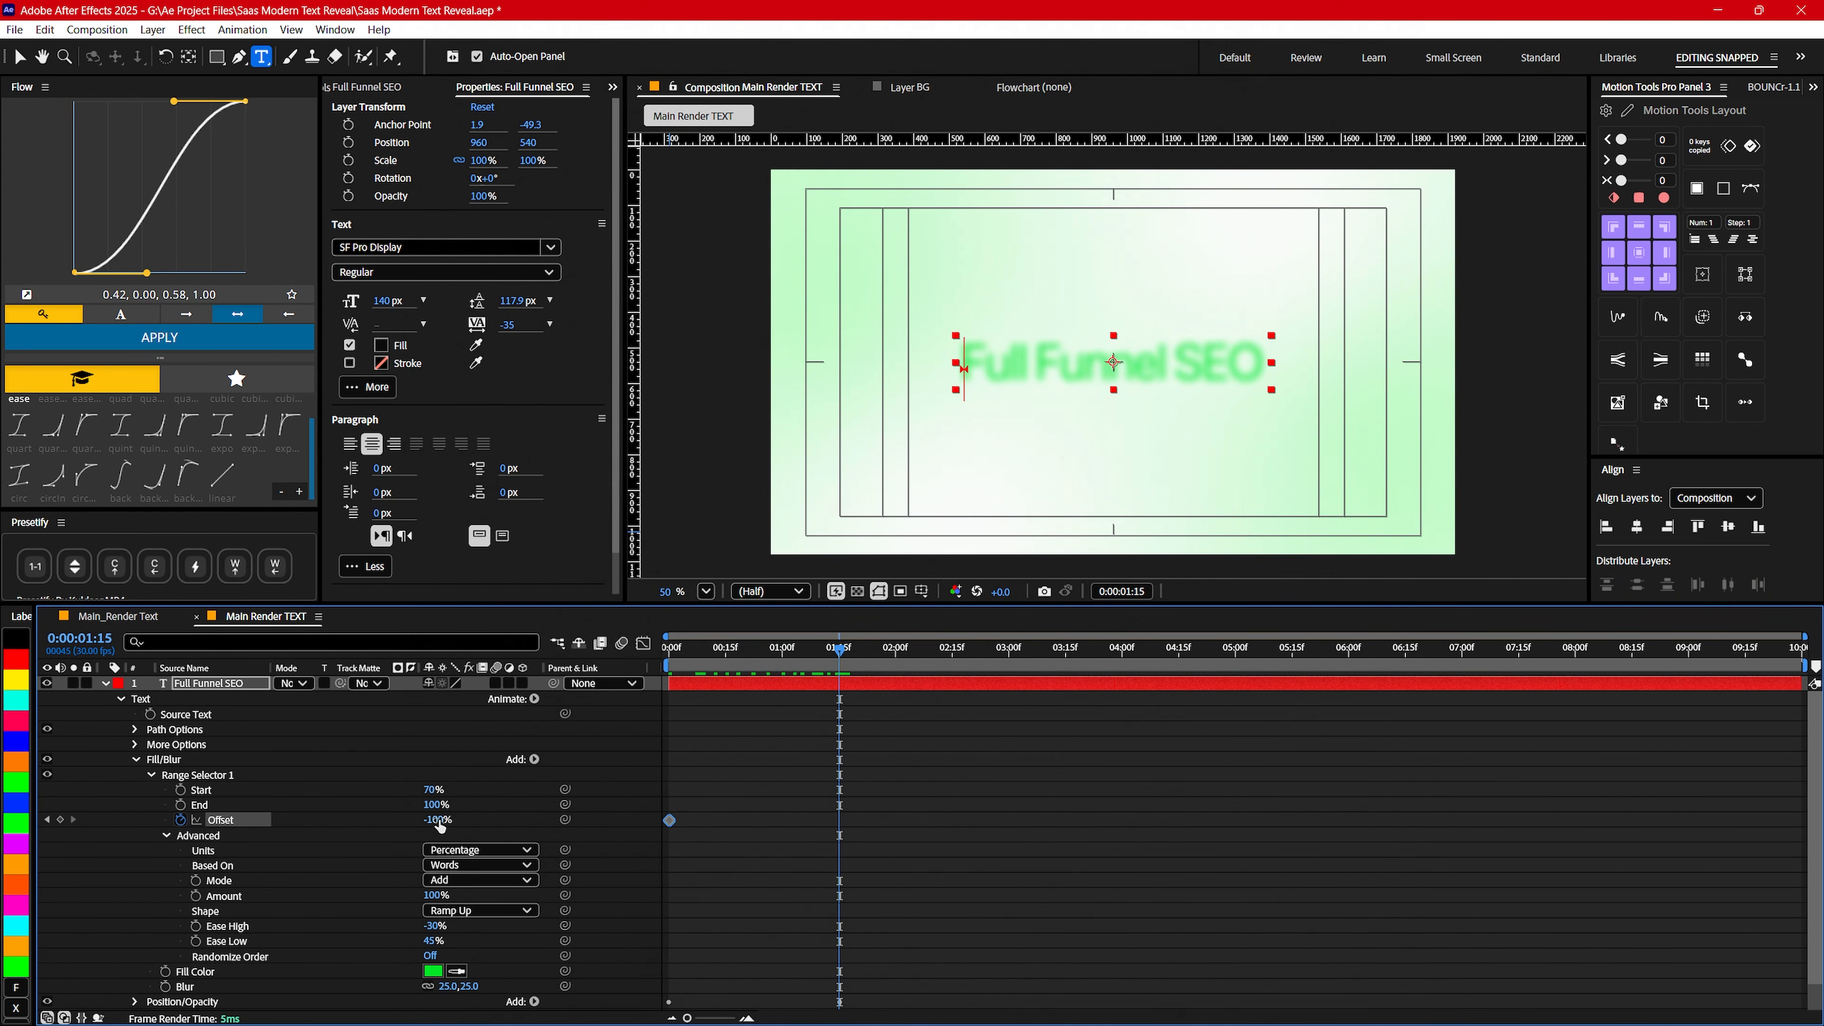
left_click_drag(433, 819, 640, 820)
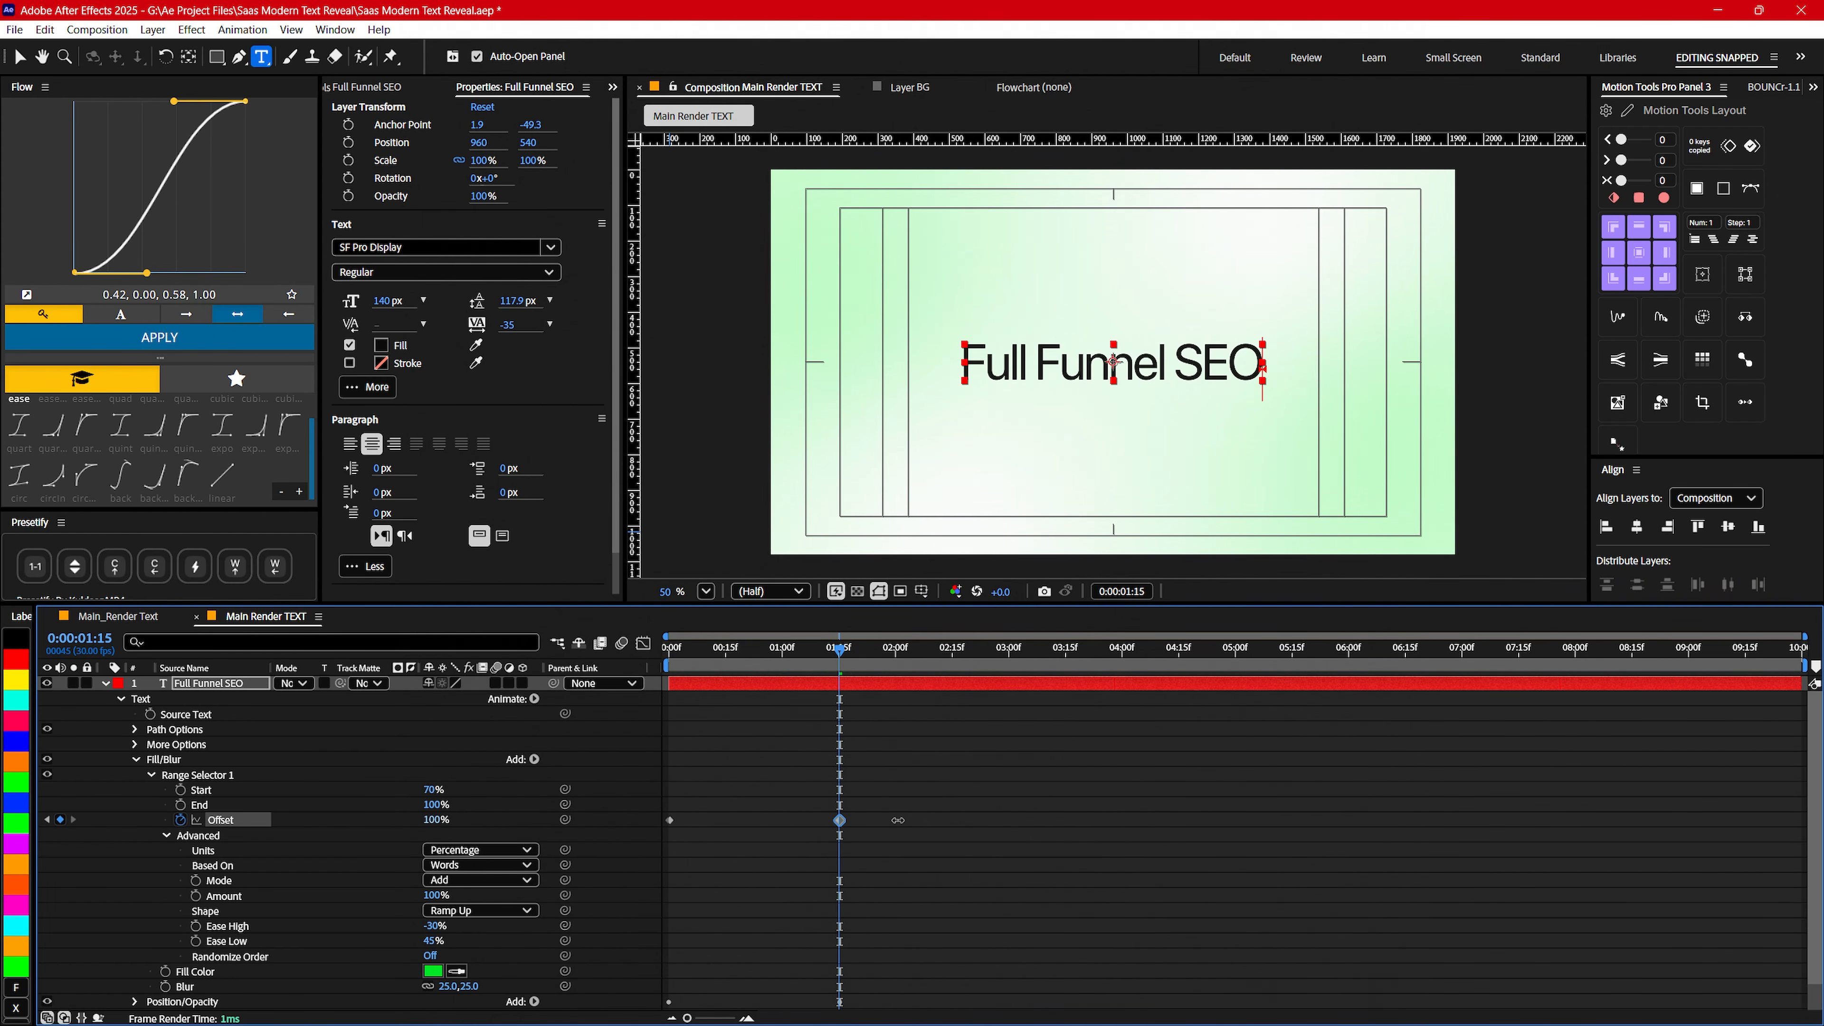
- Show only the text layer's keyframed properties and apply Easy Ease to all keyframes of both Offset properties
left_click(202, 685)
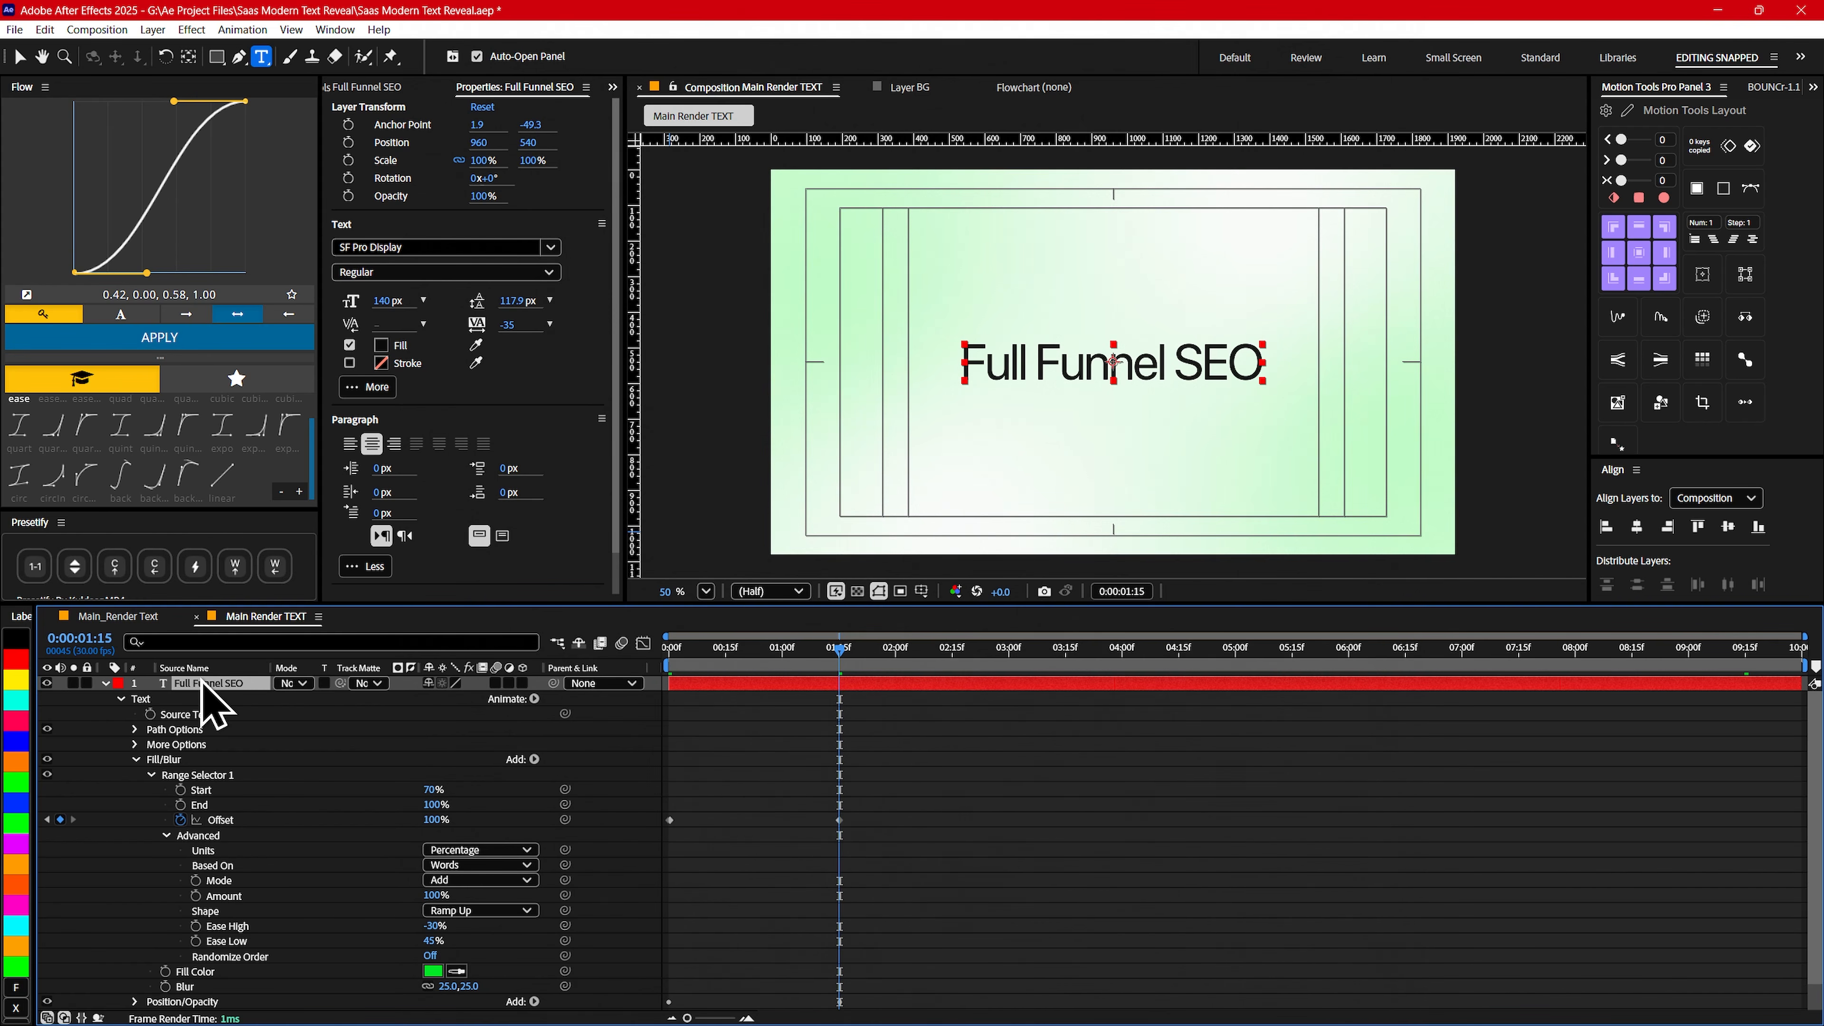
key("u")
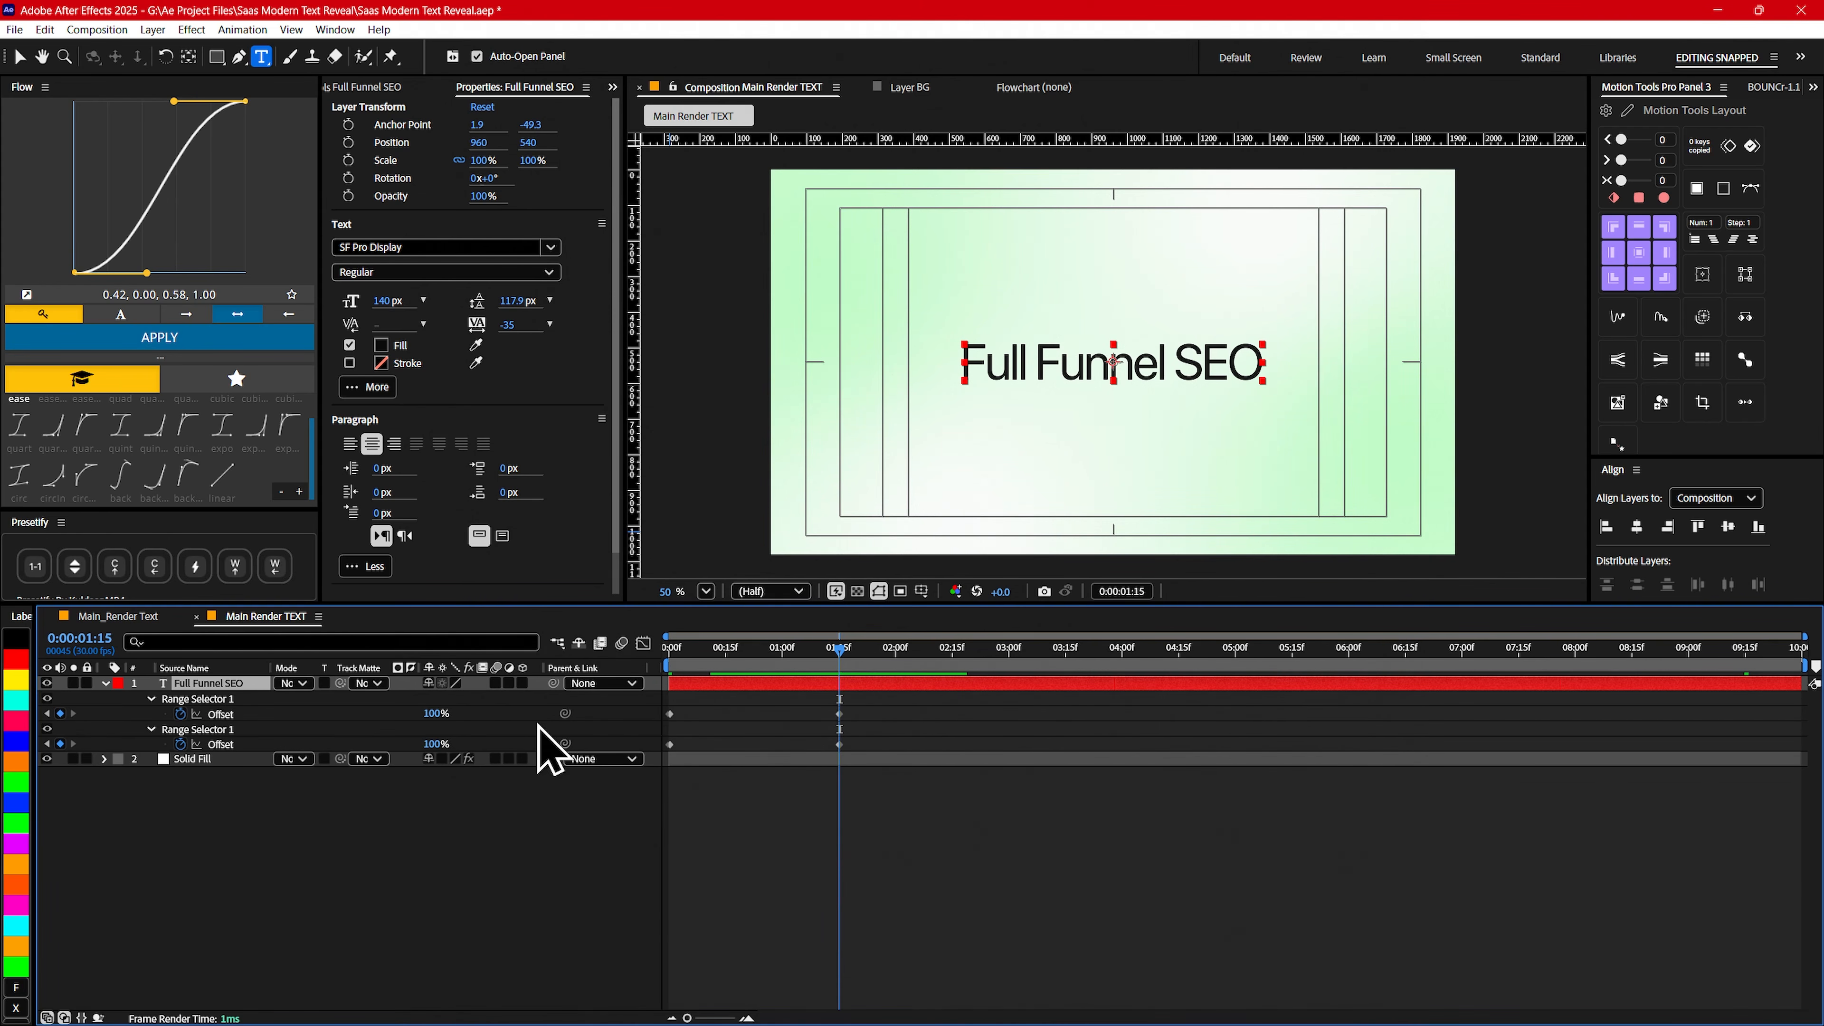
left_click_drag(885, 705, 651, 771)
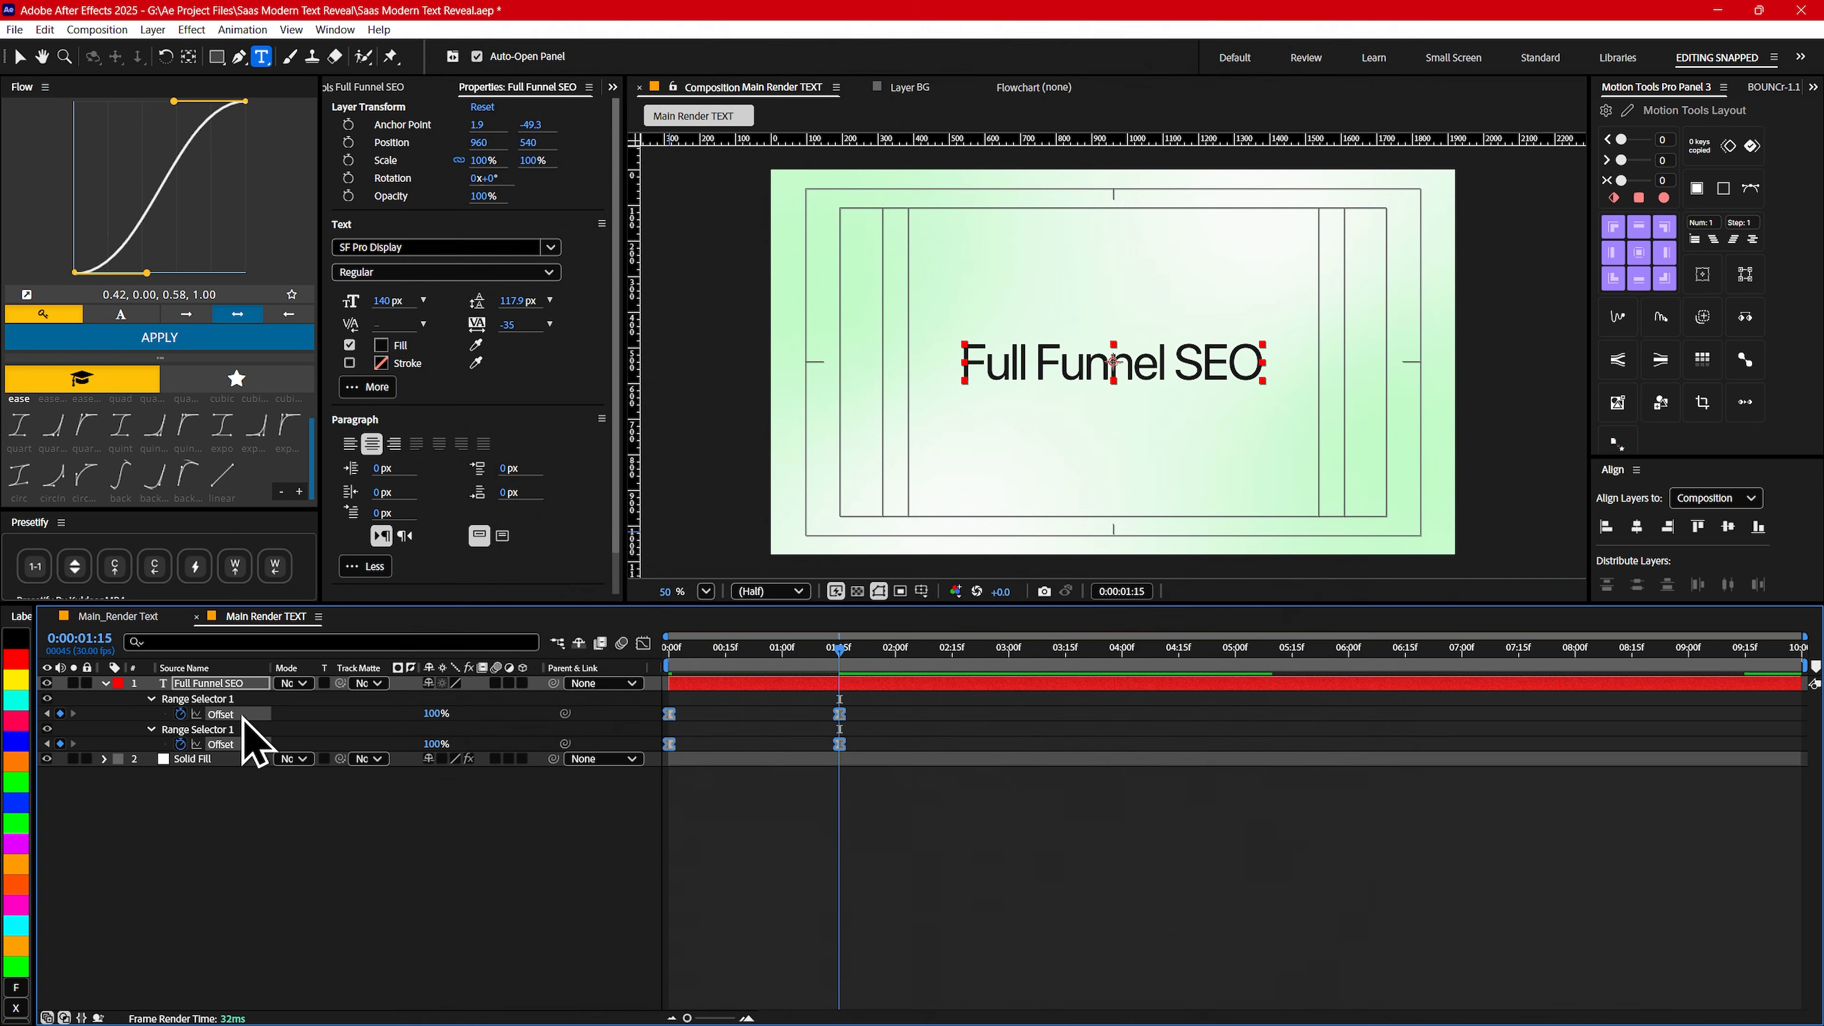
- Delay both Fill/Blur Offset keyframes by about four frames relative to the Position/Opacity keyframes, previewing the reveal
left_click_drag(890, 713, 677, 716)
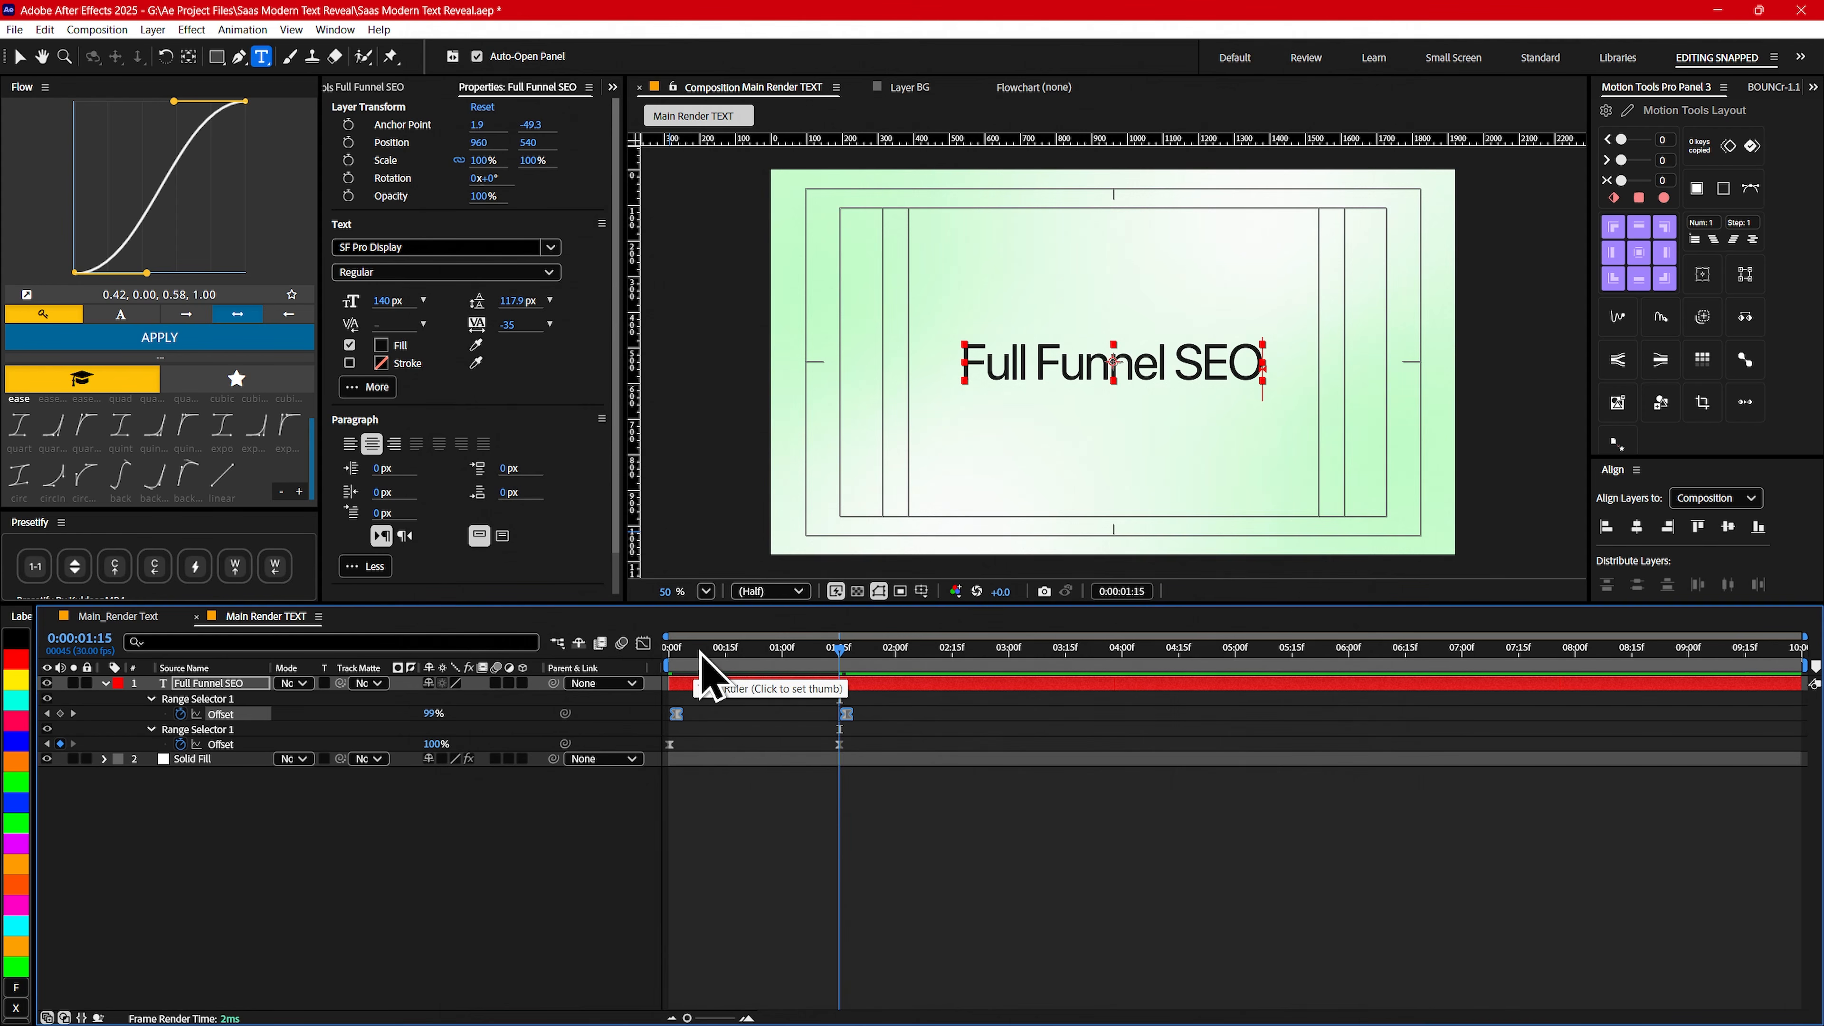
left_click(667, 649)
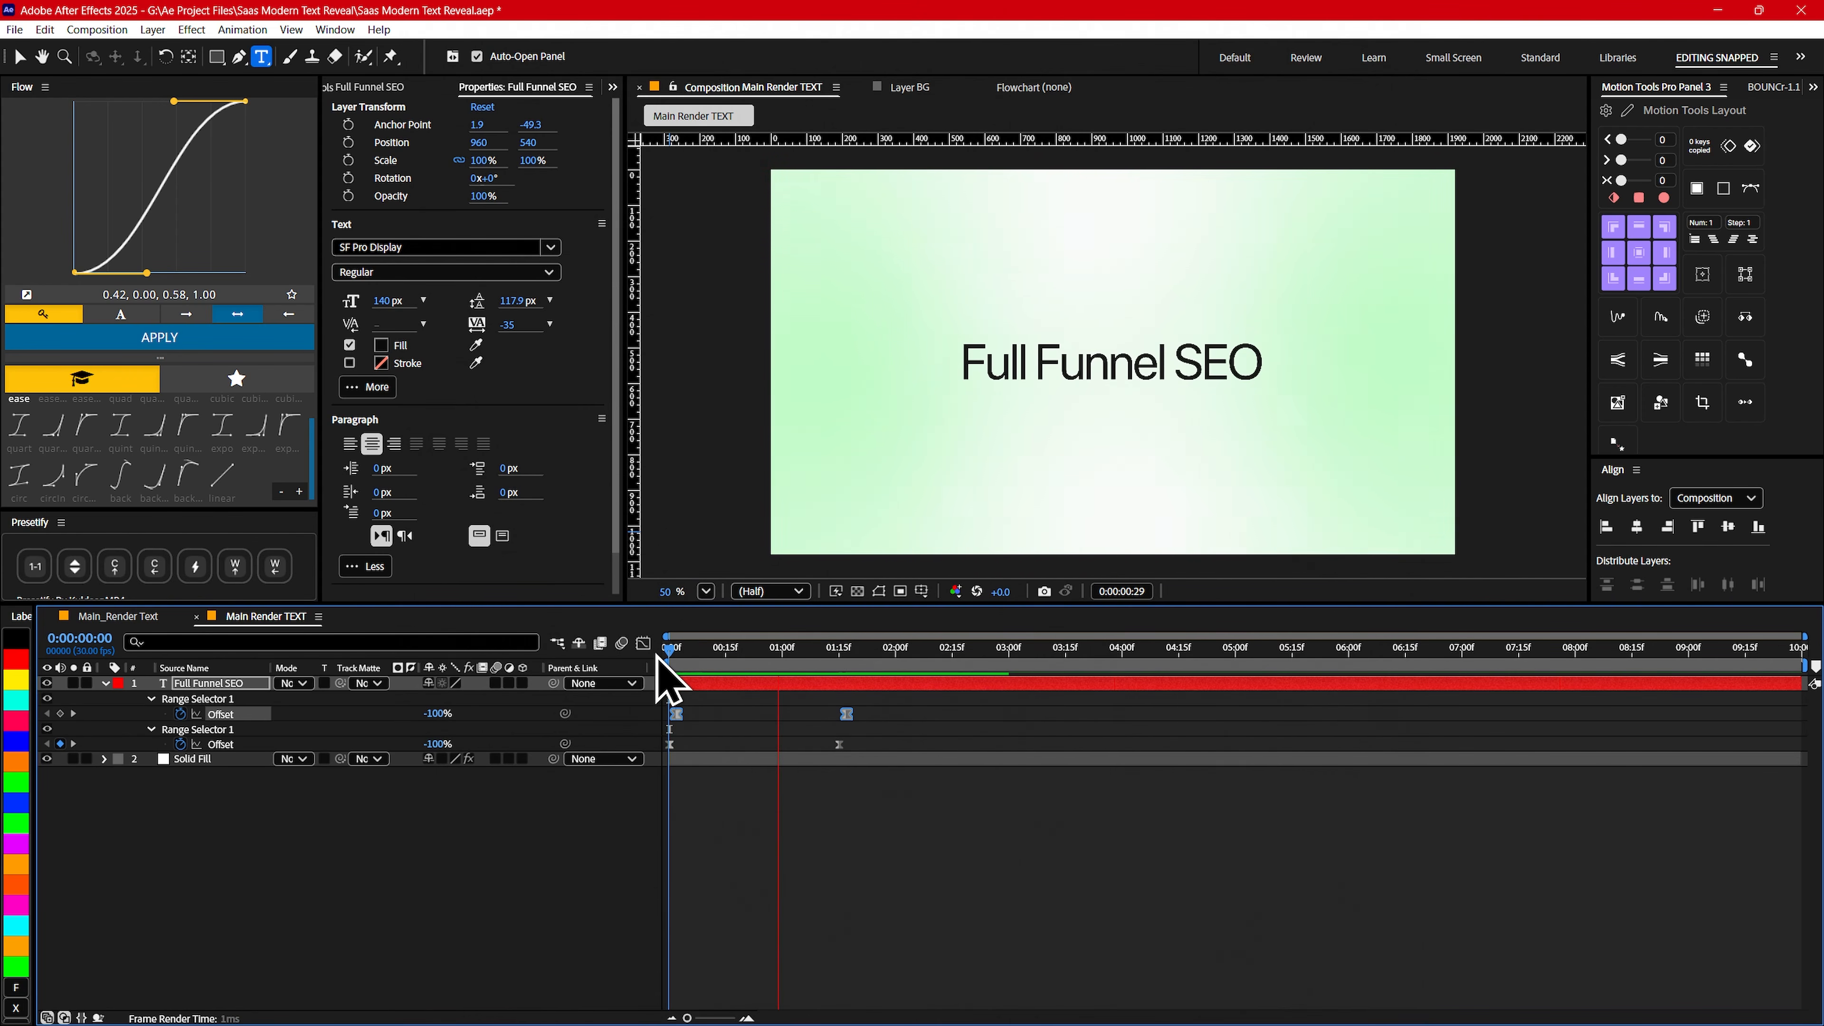
key("space")
left_click_drag(734, 655, 582, 659)
key("space")
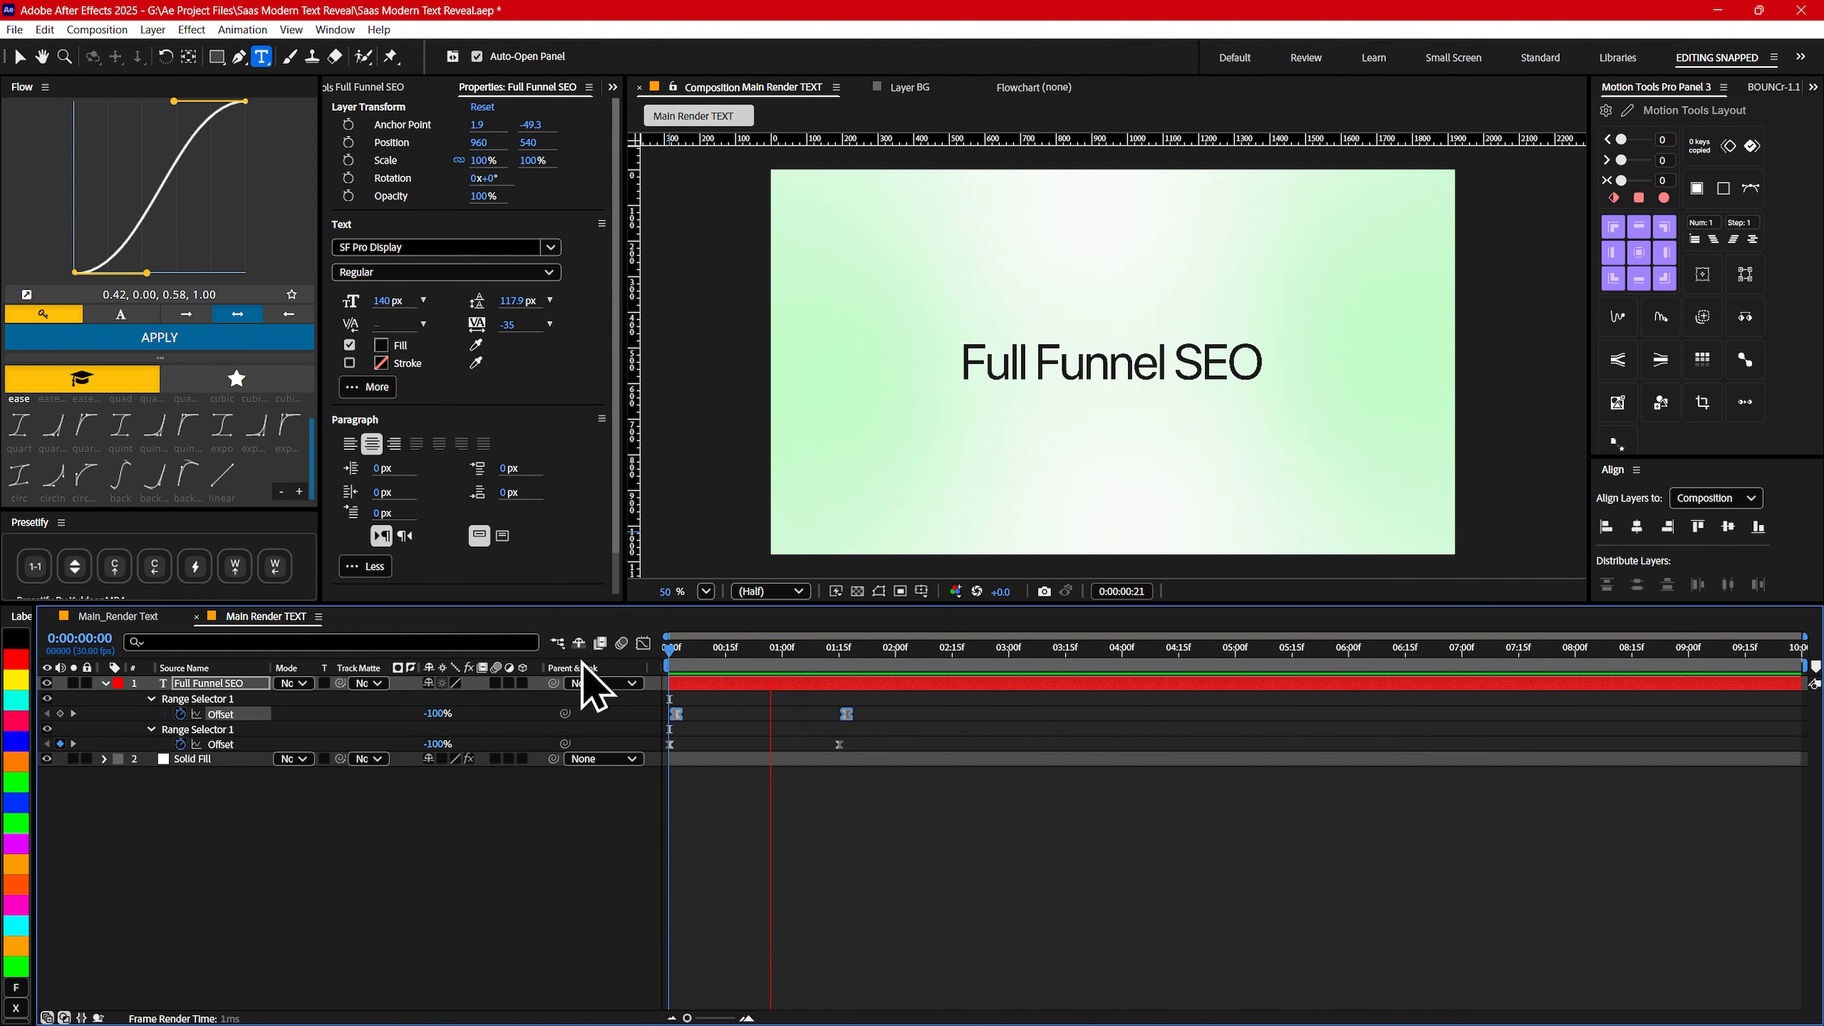
key("space")
left_click_drag(757, 659, 535, 659)
key("space")
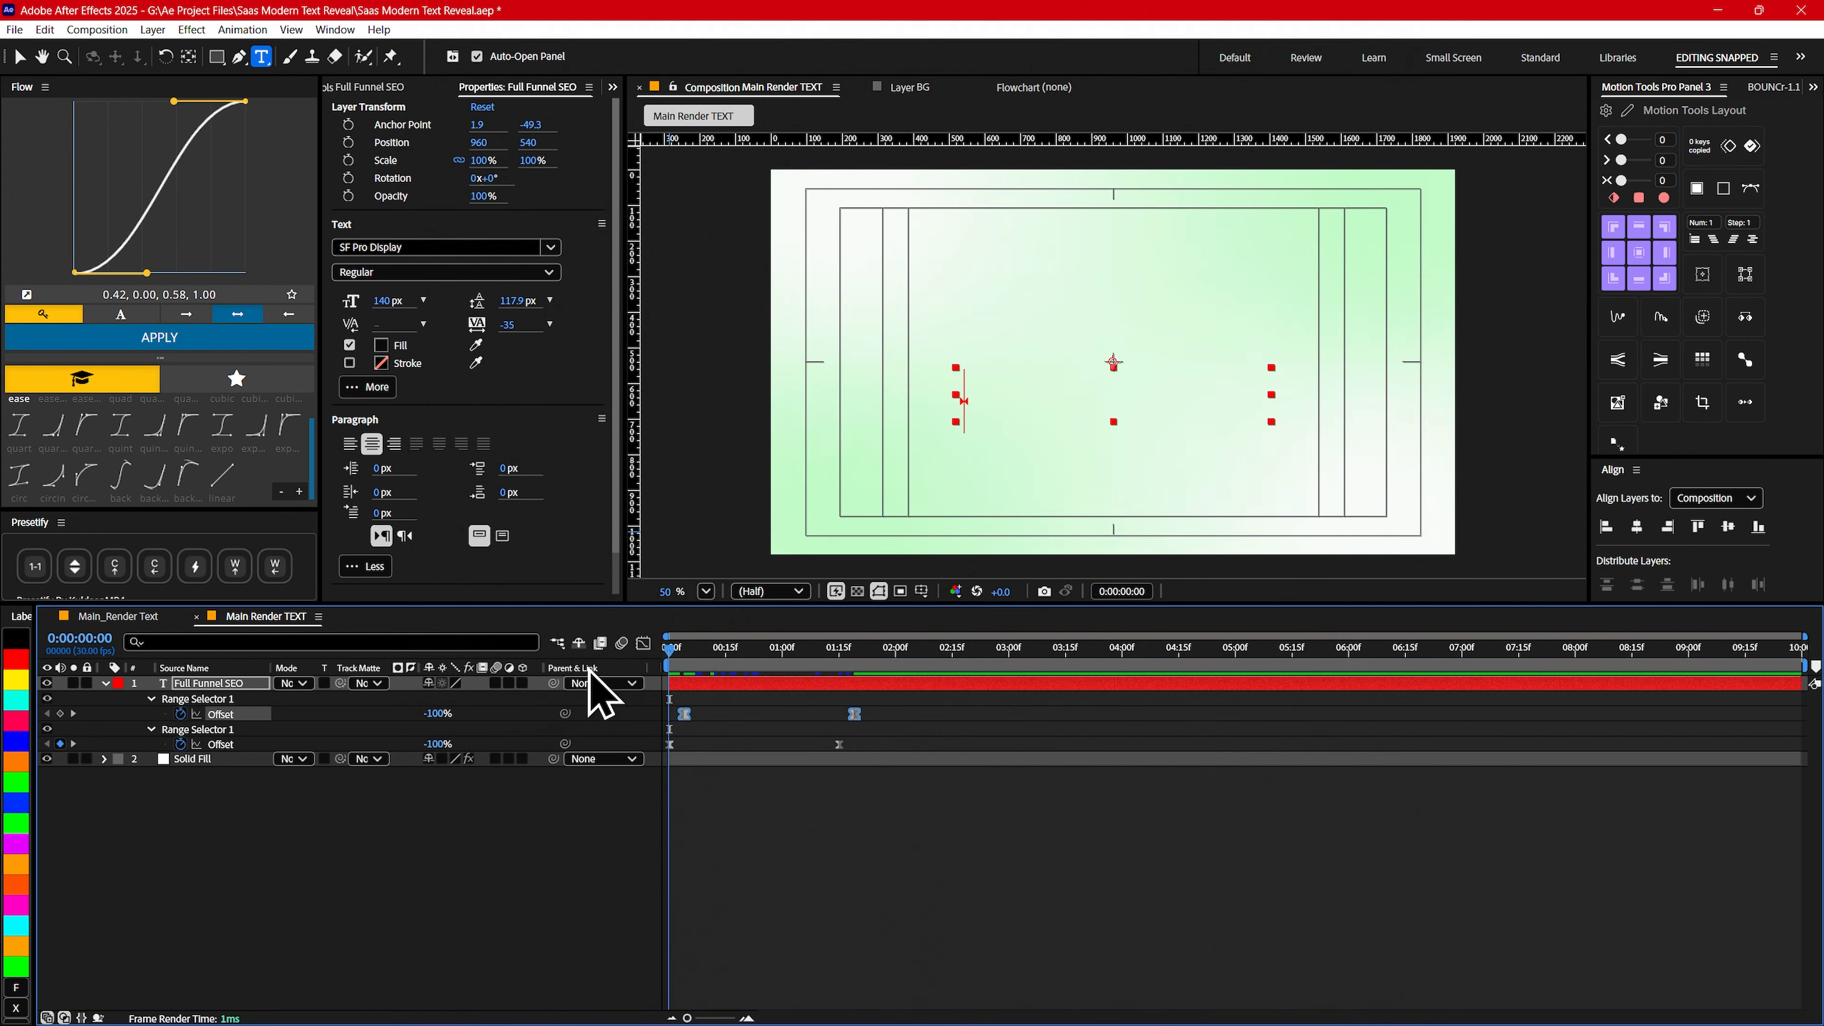
key("space")
left_click_drag(734, 658, 532, 658)
key("space")
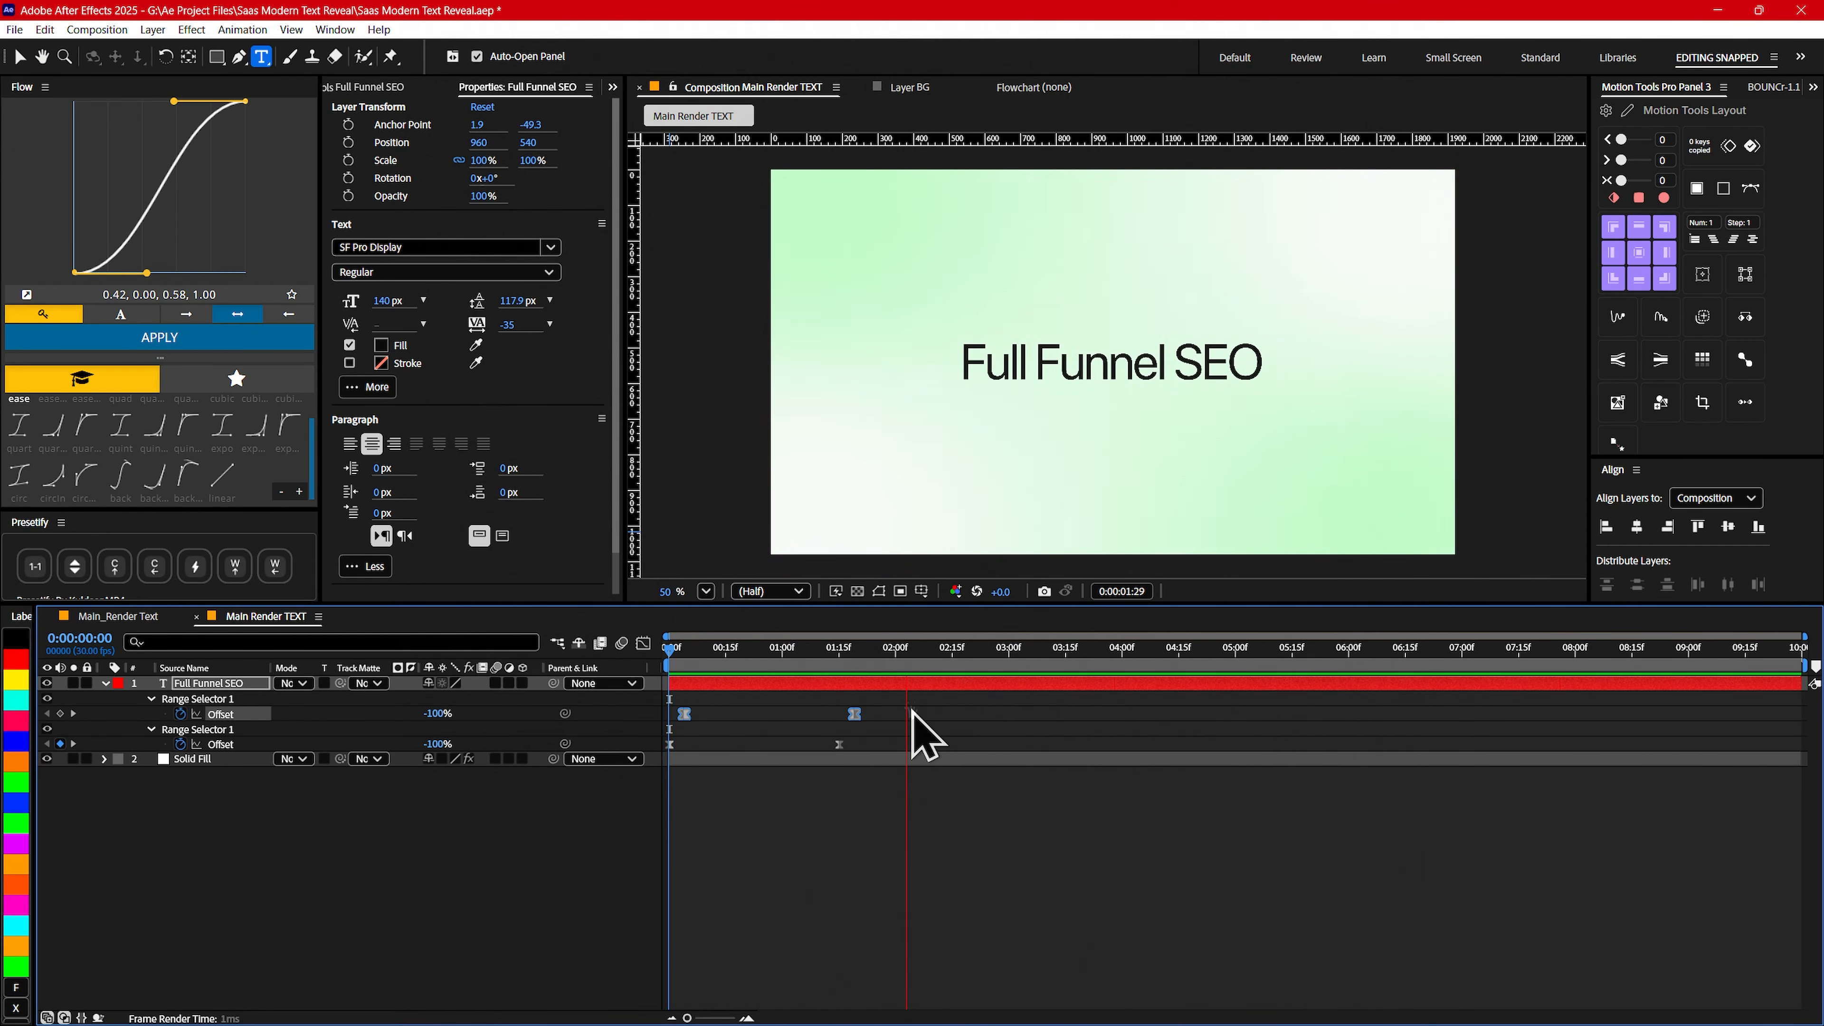
- Move only the last Fill/Blur Offset keyframe about two frames later and preview the animation from the start
key("space")
left_click(906, 711)
left_click_drag(854, 713, 862, 713)
left_click_drag(804, 658, 536, 659)
key("space")
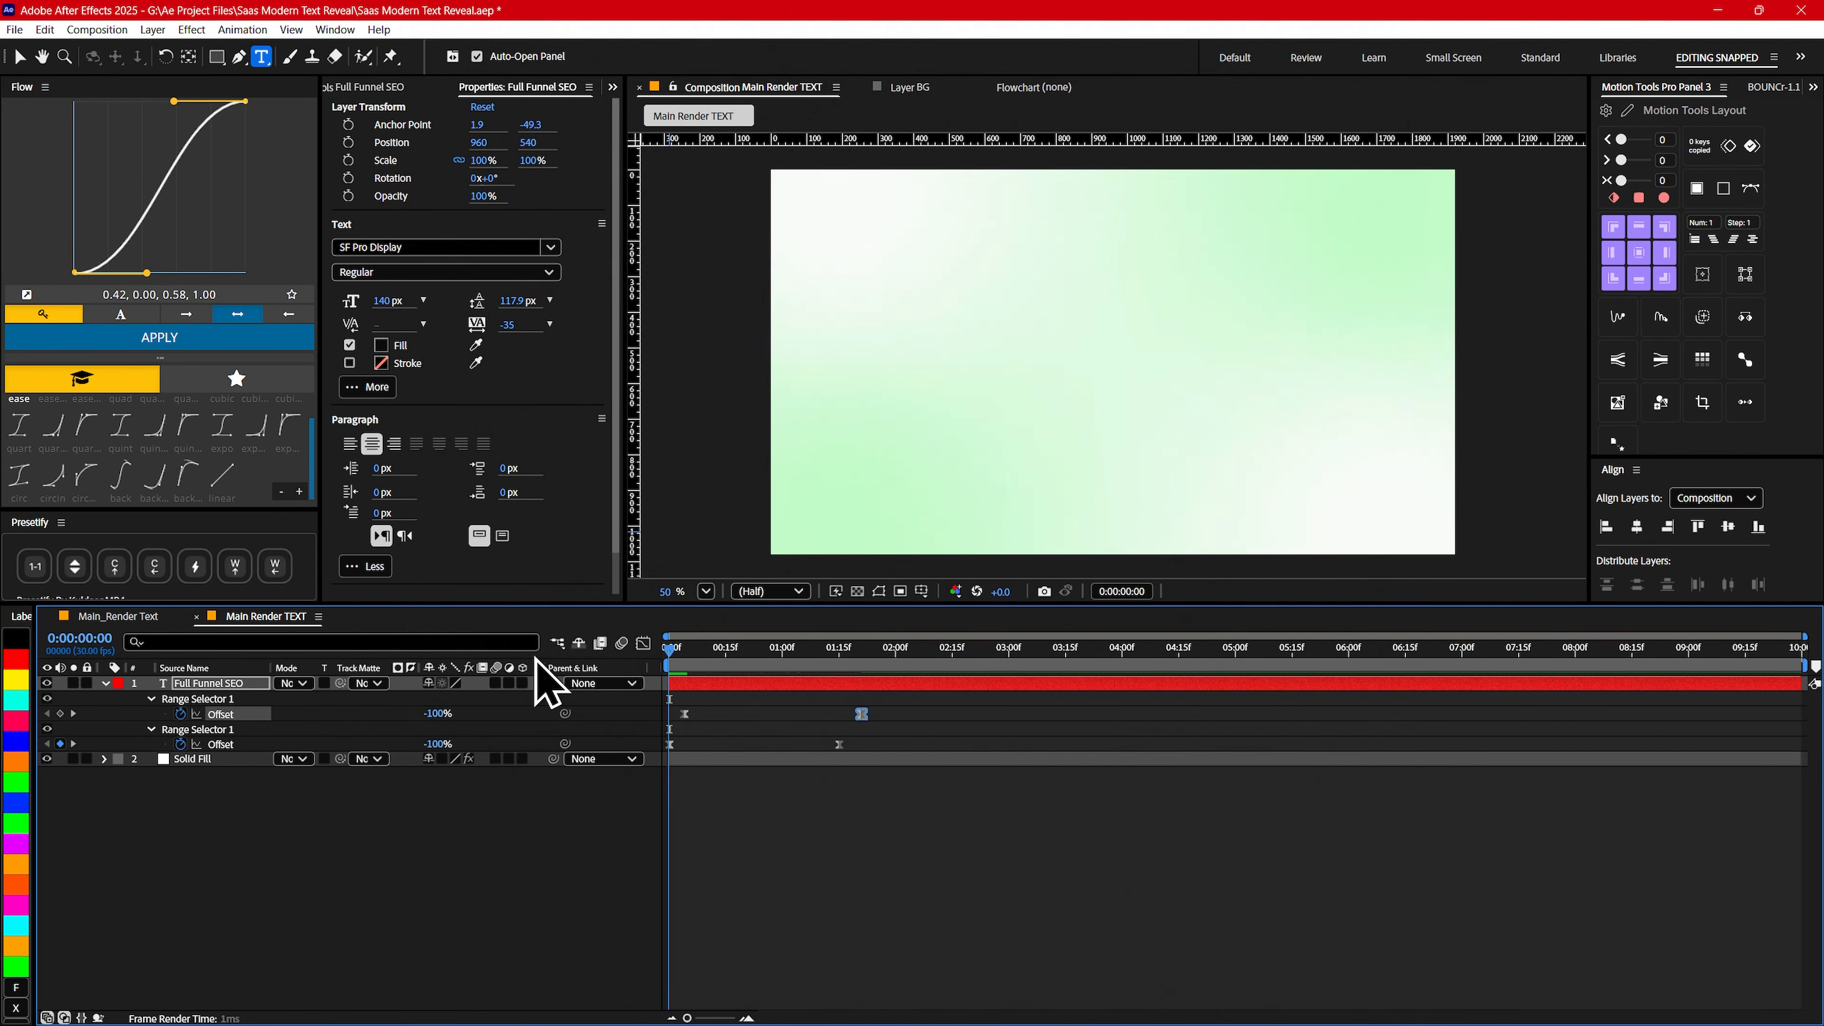
key("space")
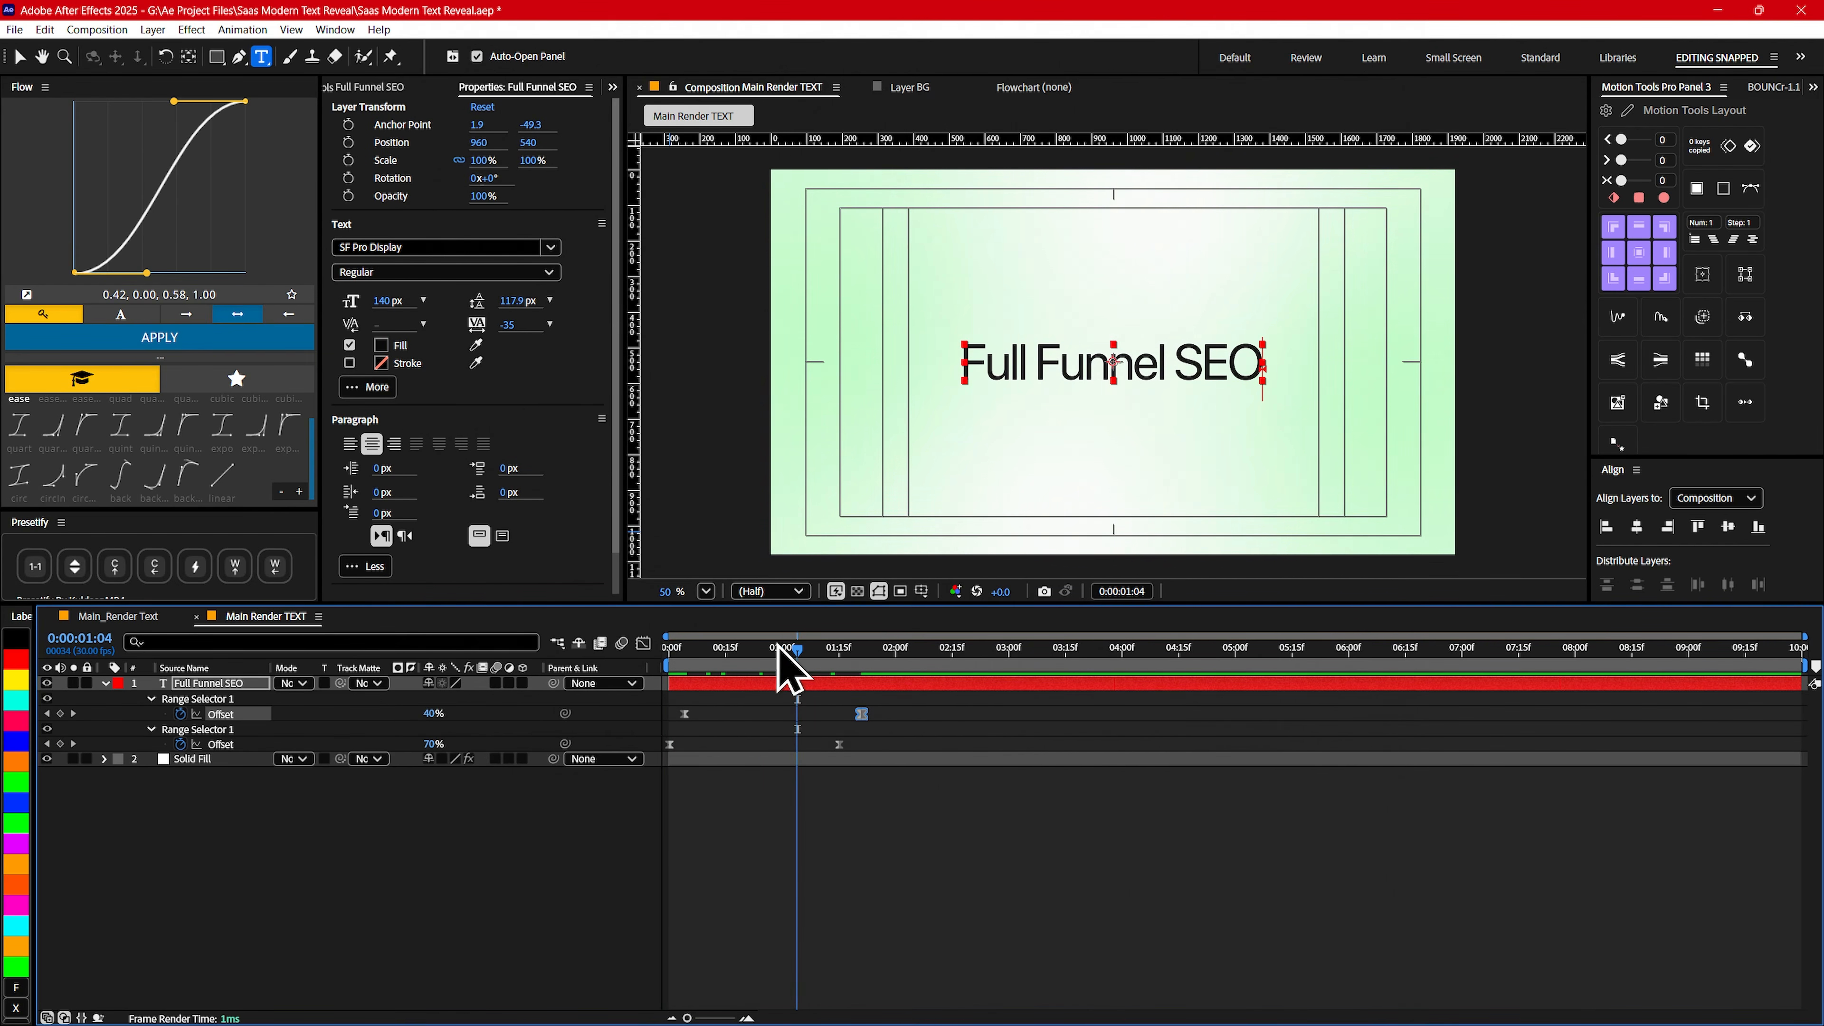
left_click_drag(780, 646, 558, 660)
- Collapse the text layer's properties, add a new null object and rename it Text Controller 1
key("u")
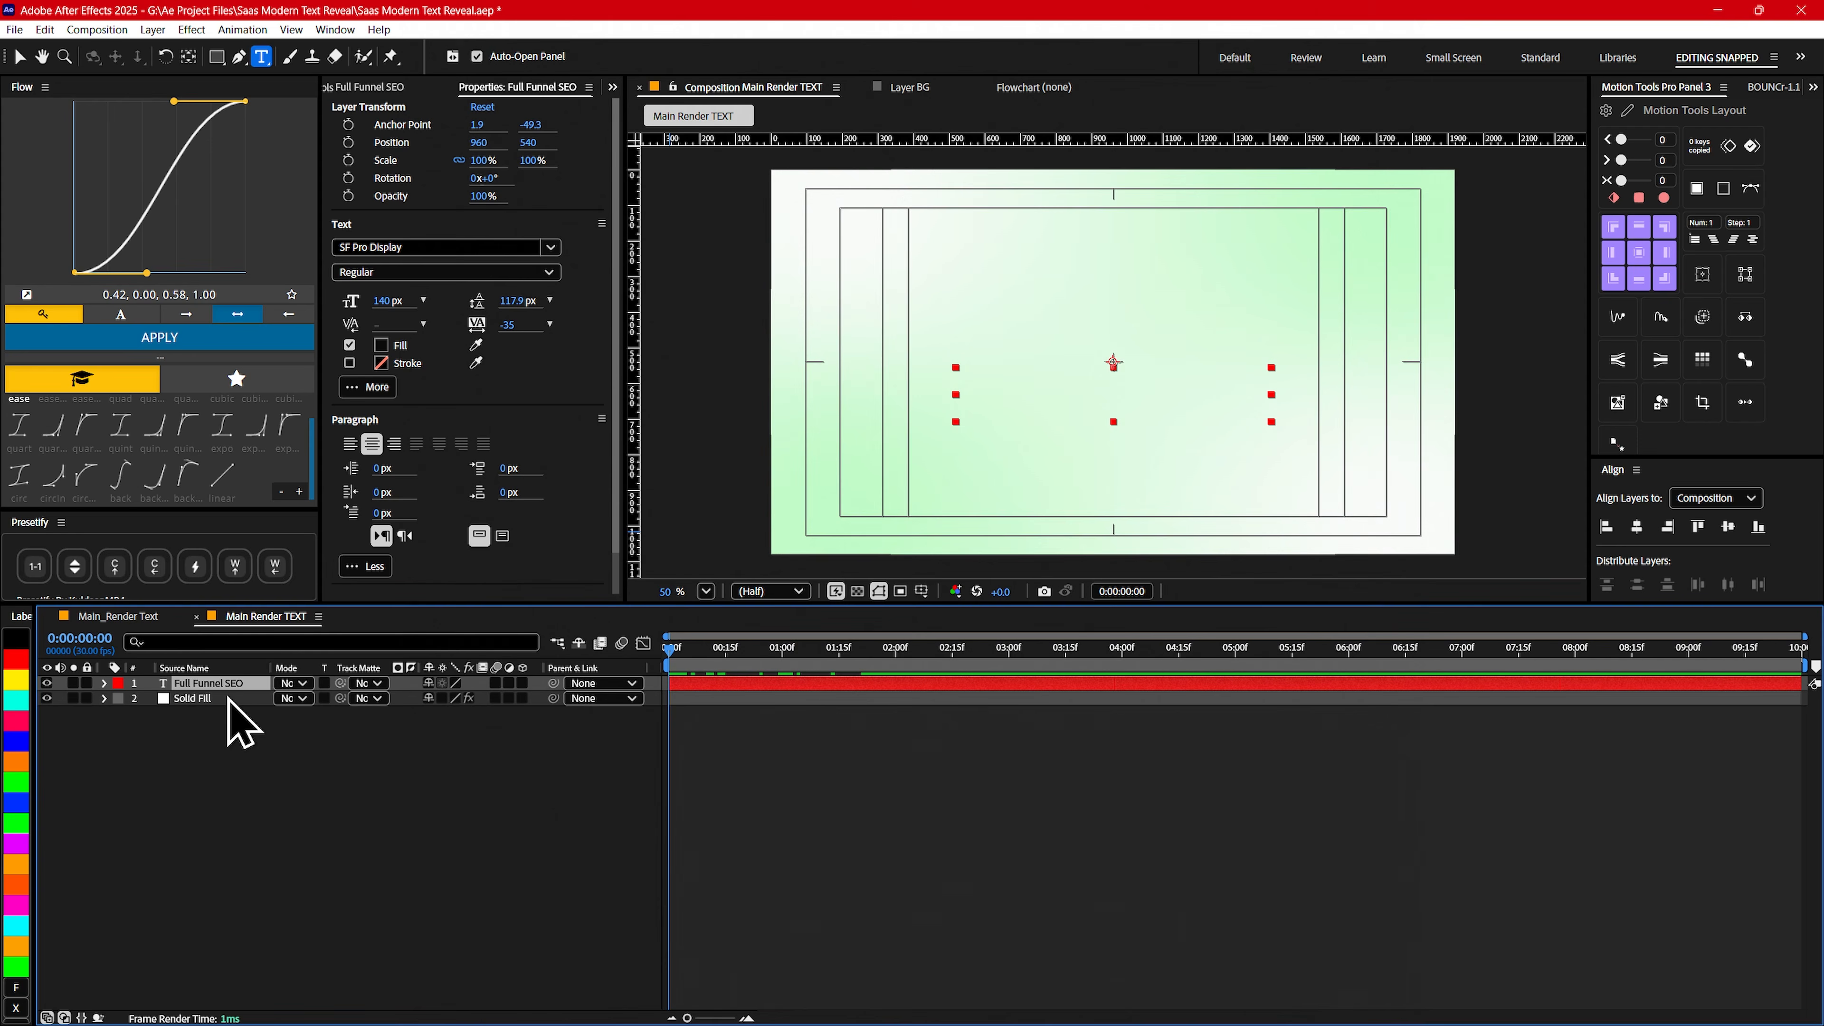
left_click_drag(700, 668, 789, 661)
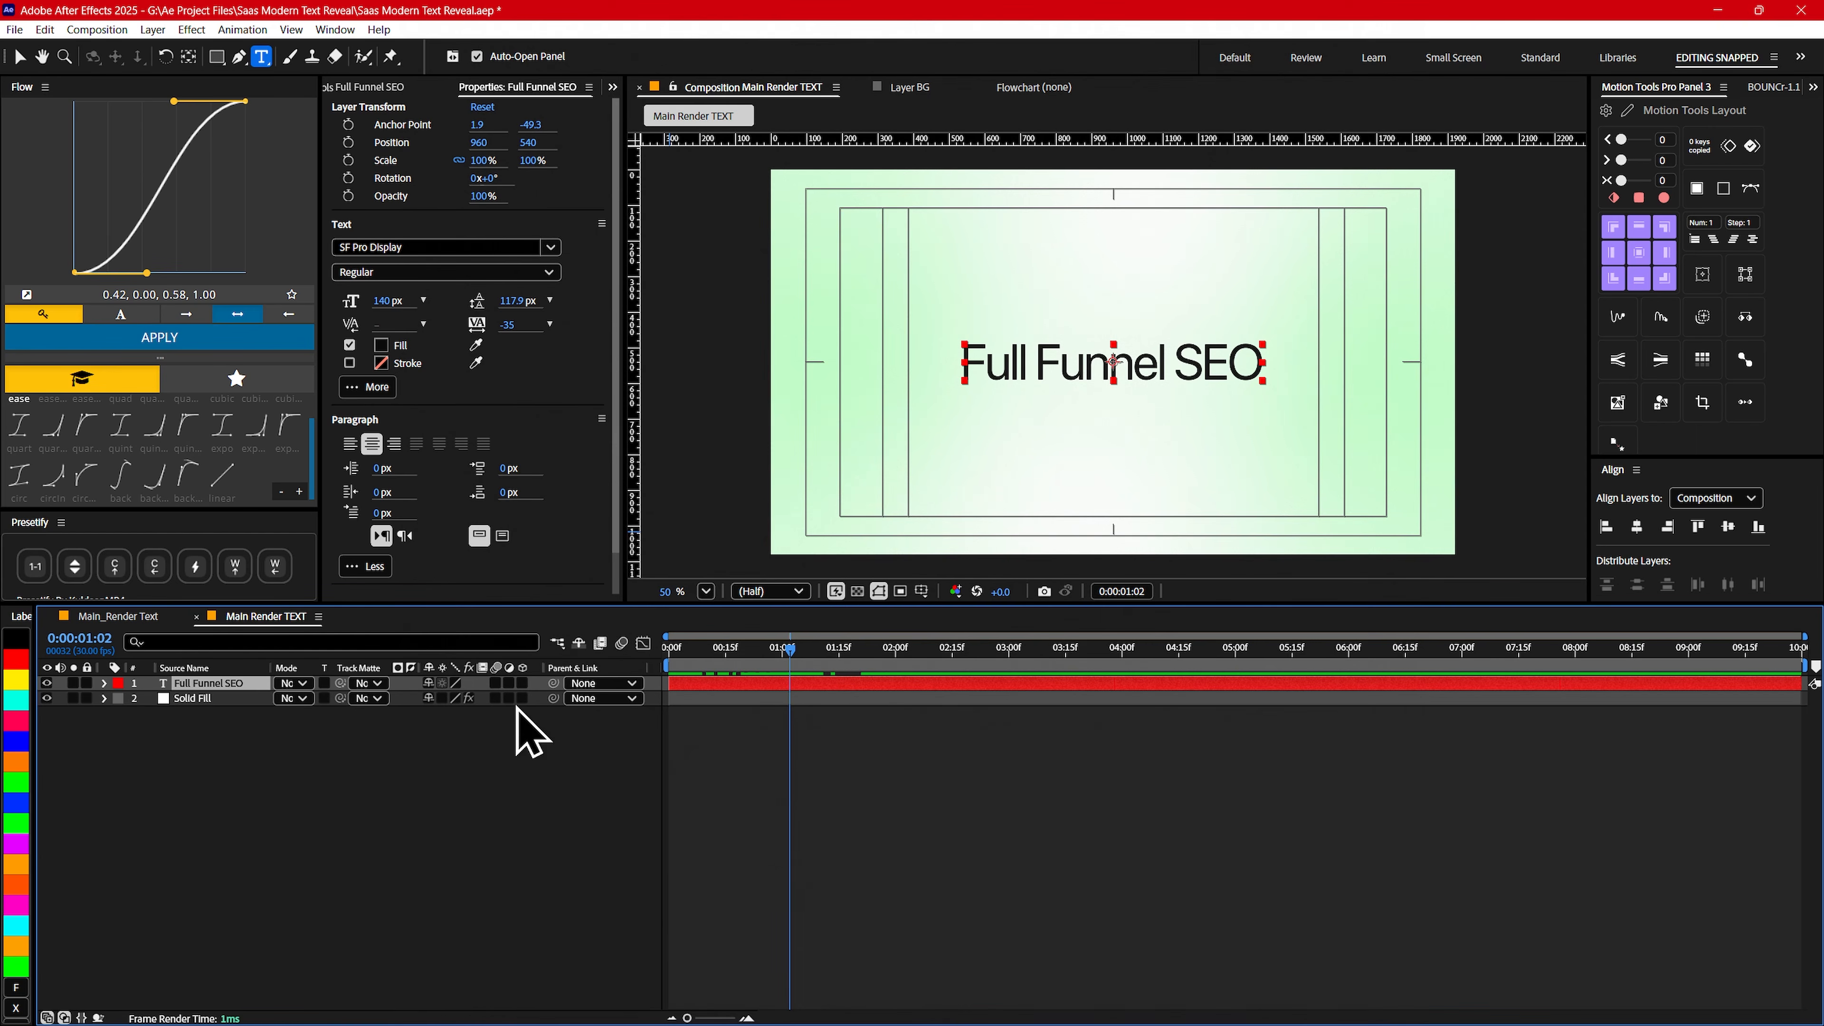
left_click(402, 790)
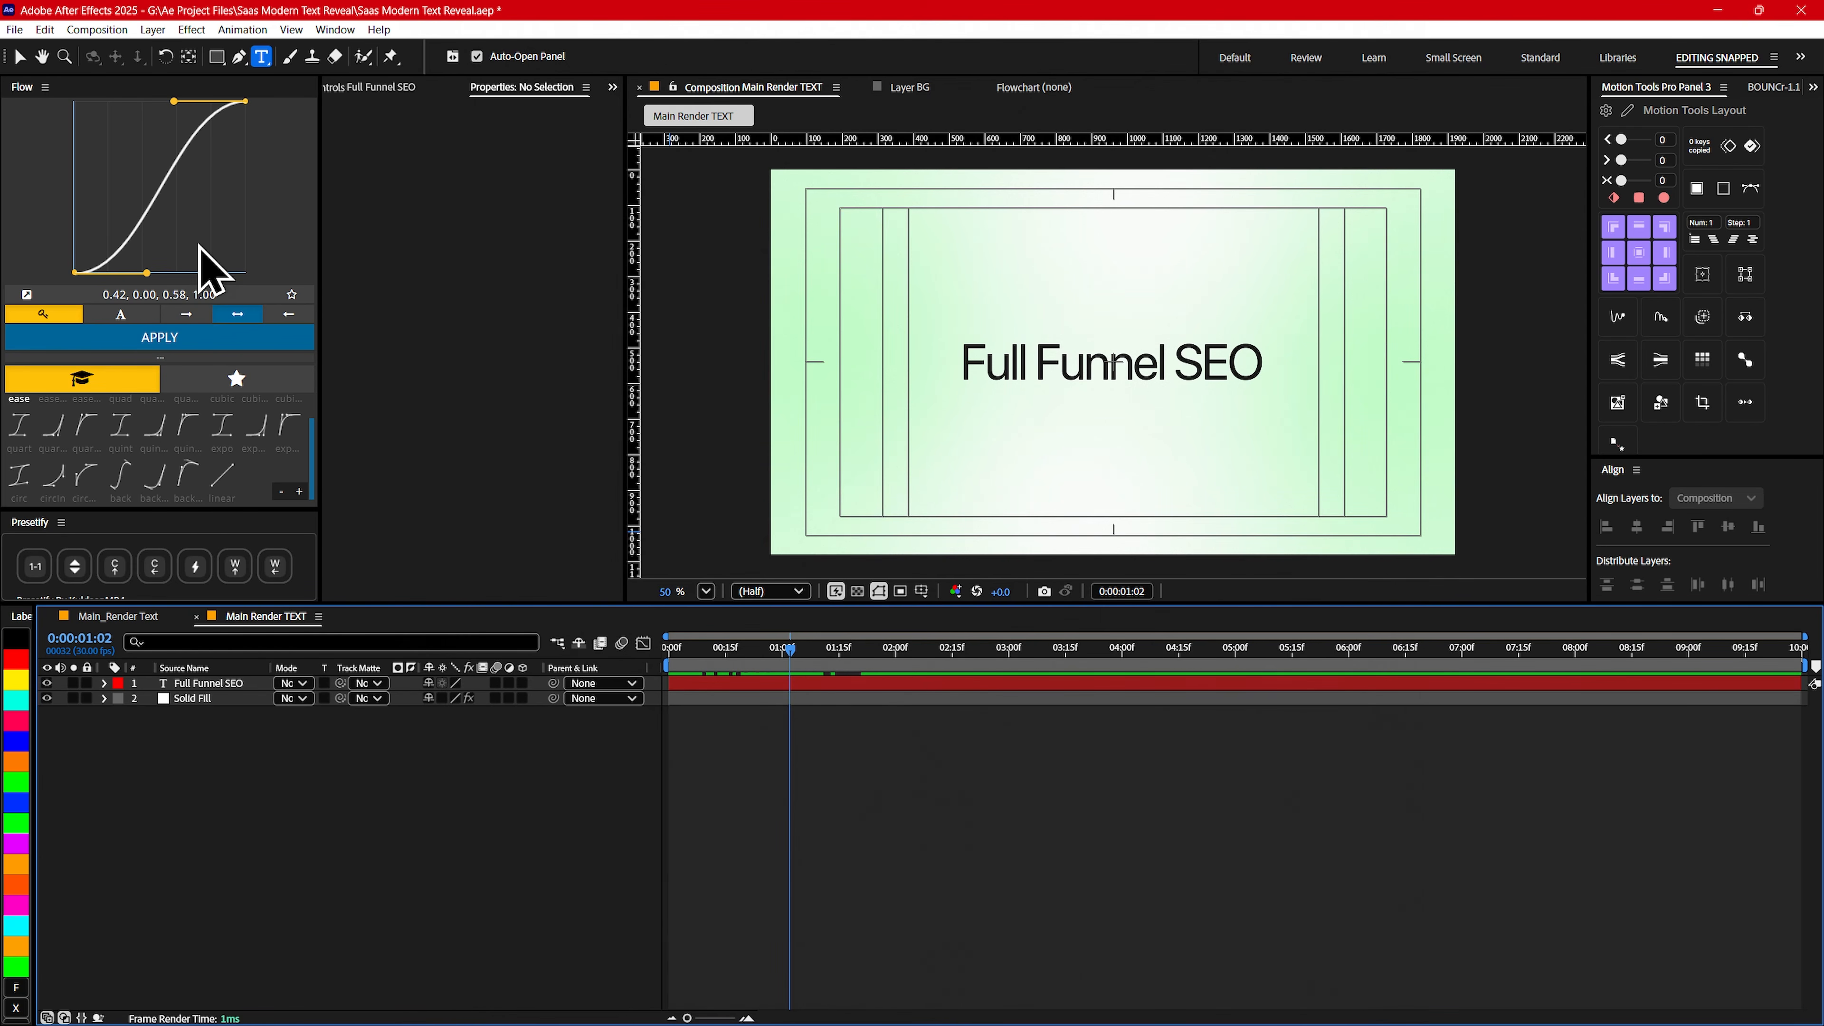
left_click(156, 35)
mouse_move(169, 50)
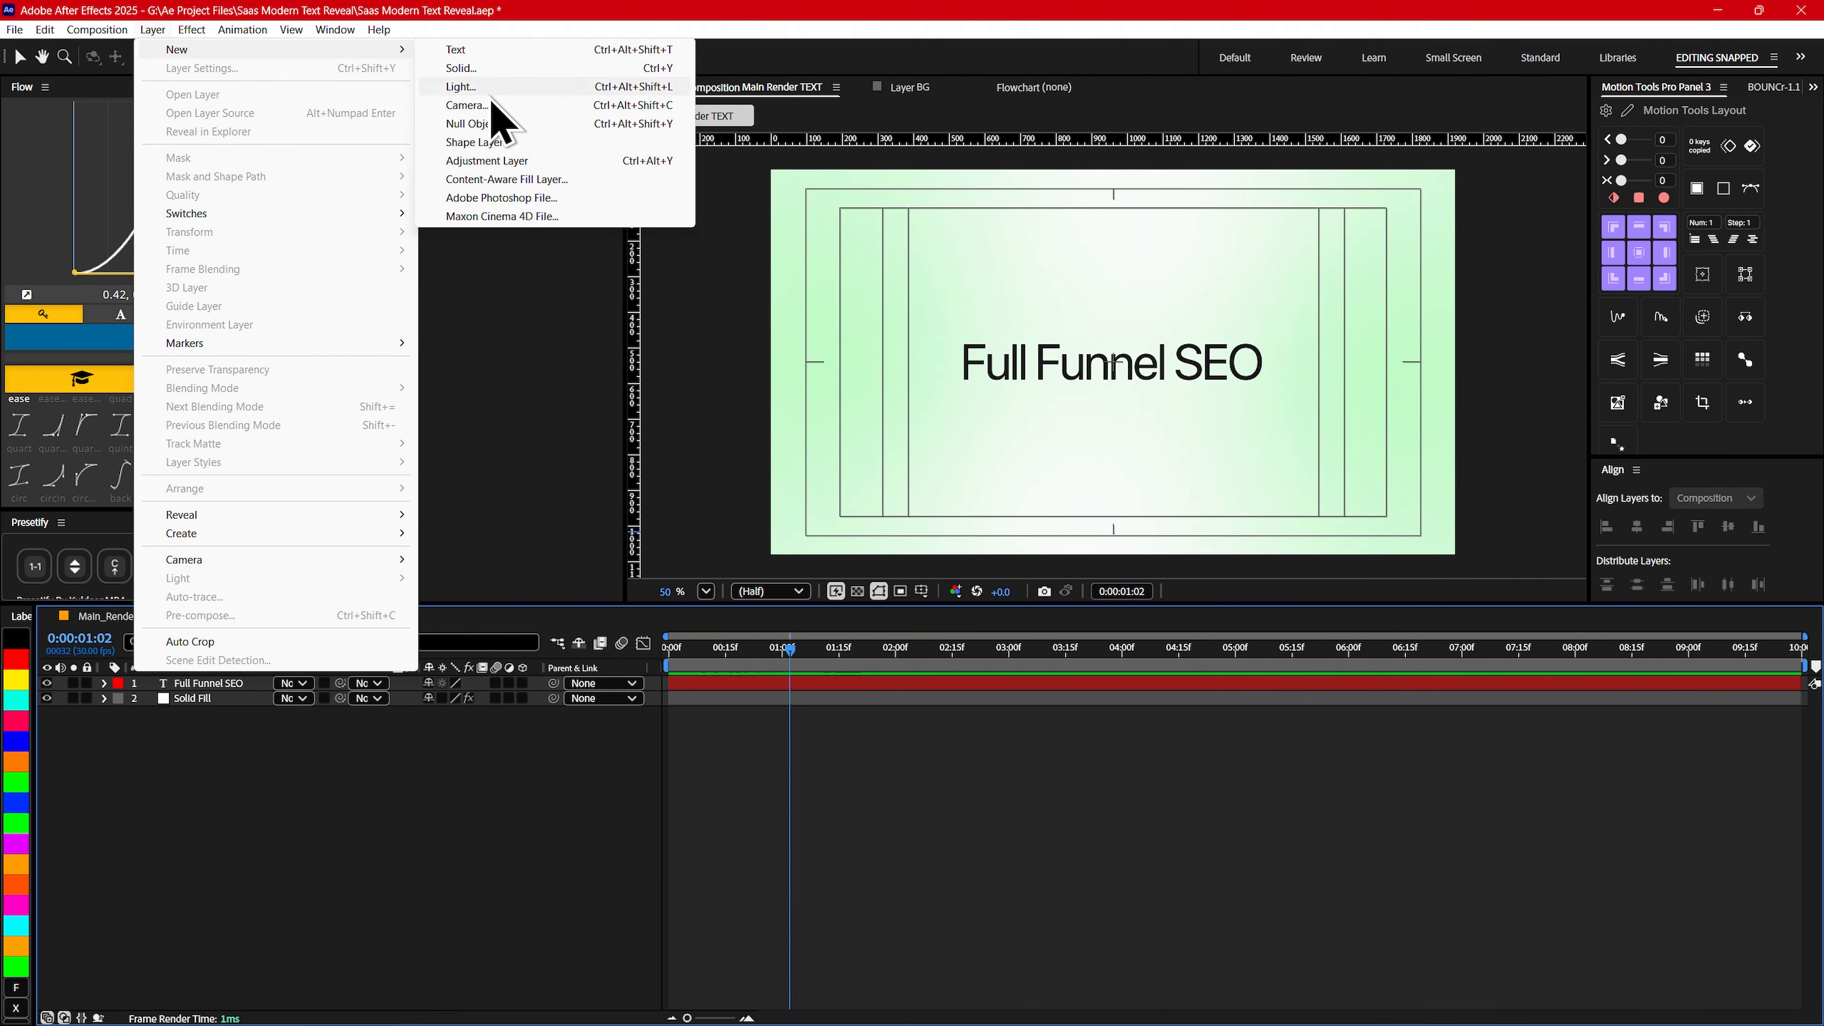
left_click(501, 128)
left_click(212, 683)
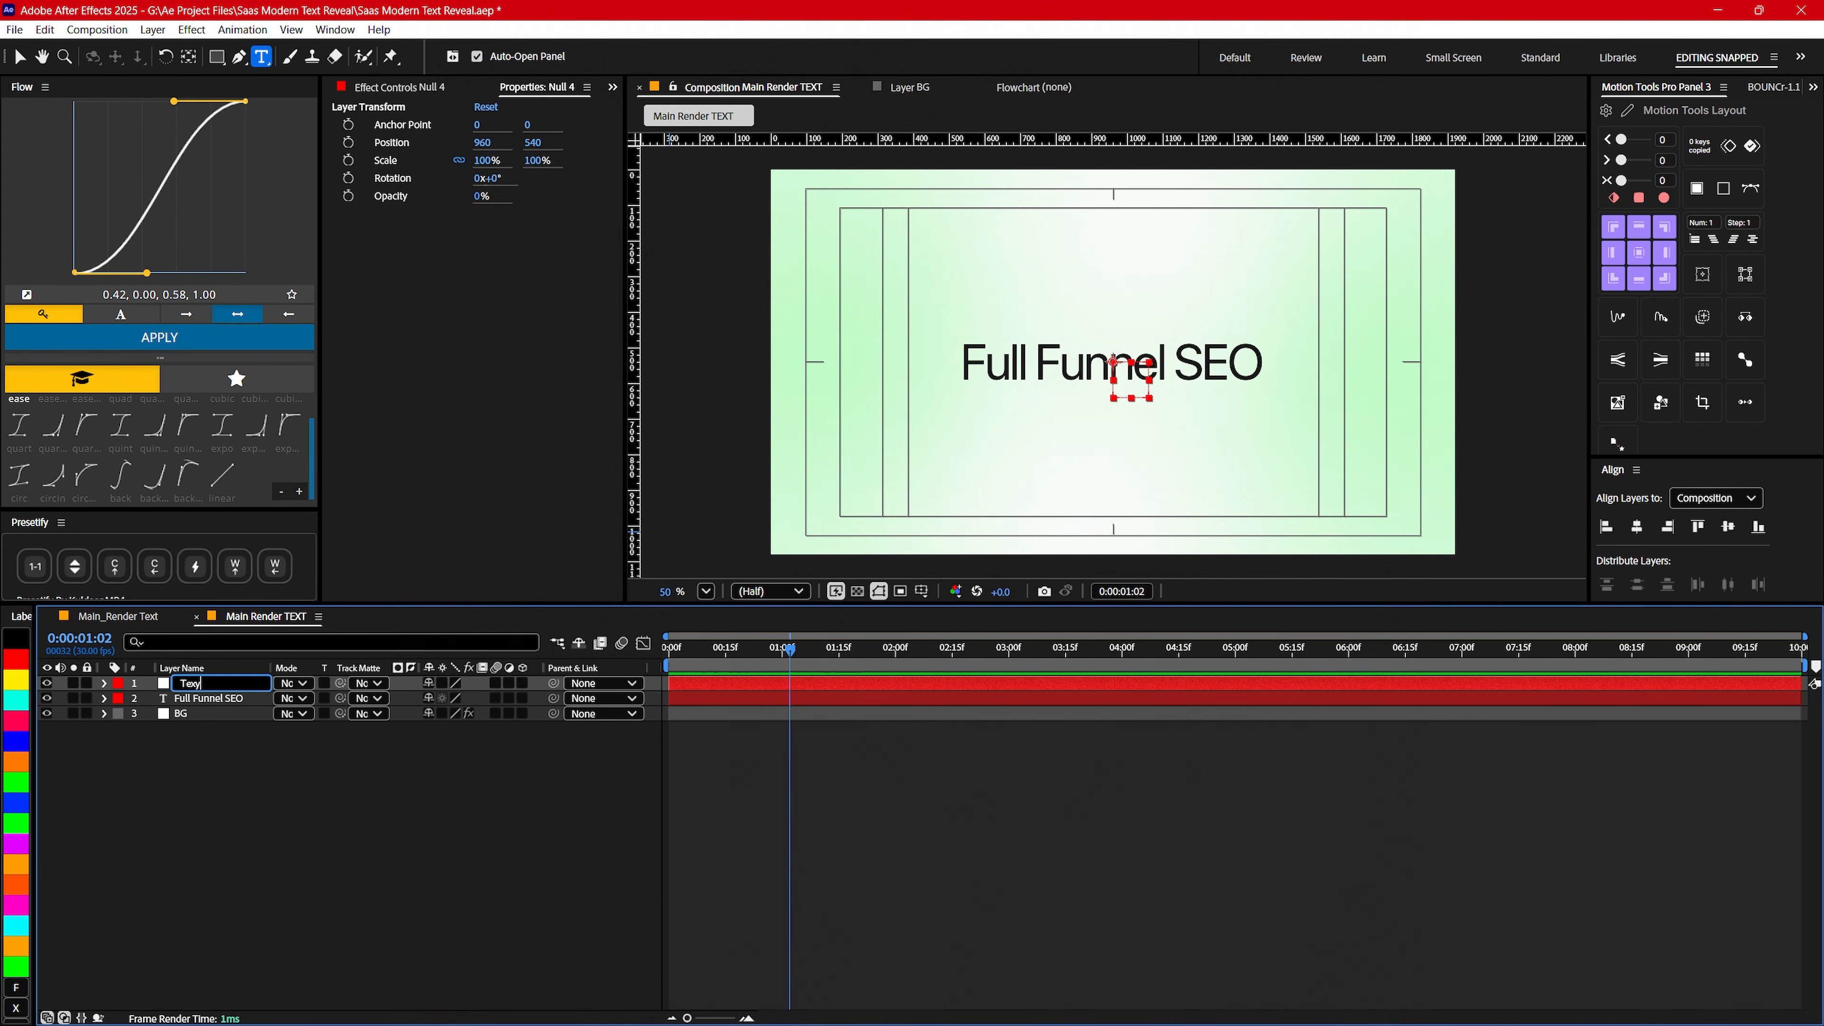
key("Return")
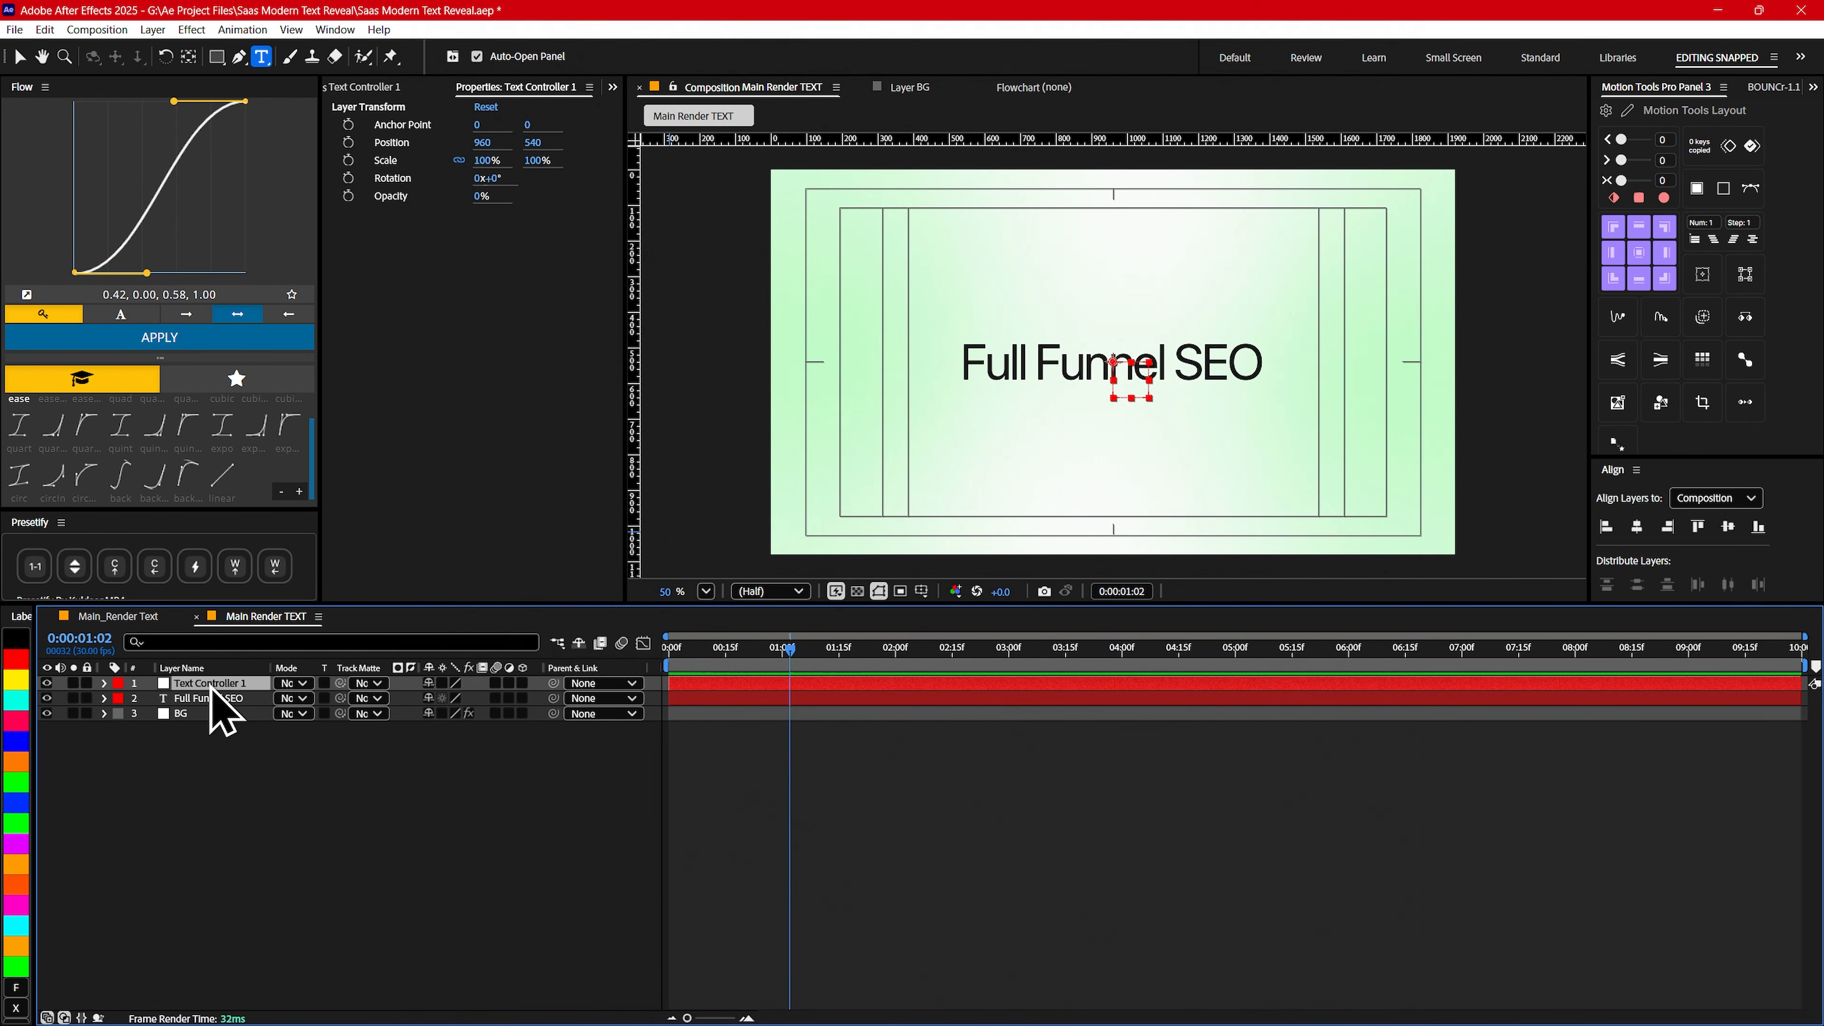
- Parent the Full Funnel SEO layer to Text Controller 1 and give the null a yellow label color
left_click(207, 698)
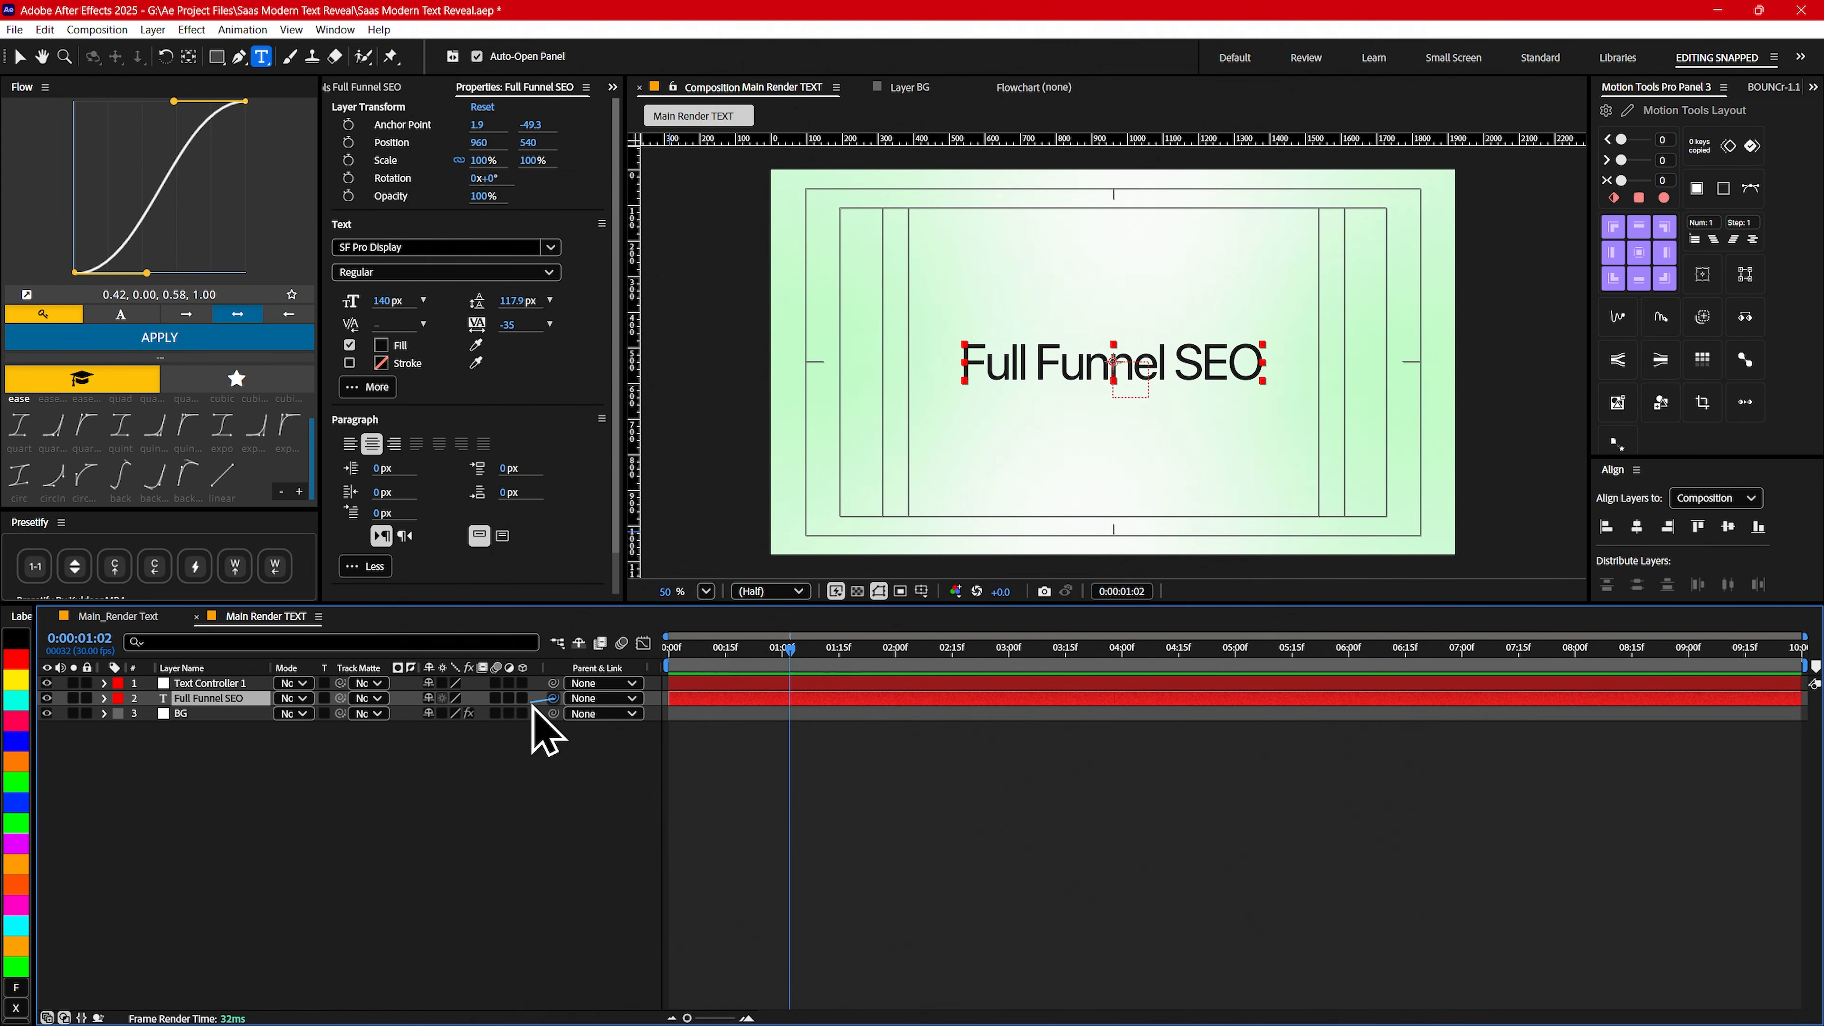
left_click_drag(543, 729, 205, 683)
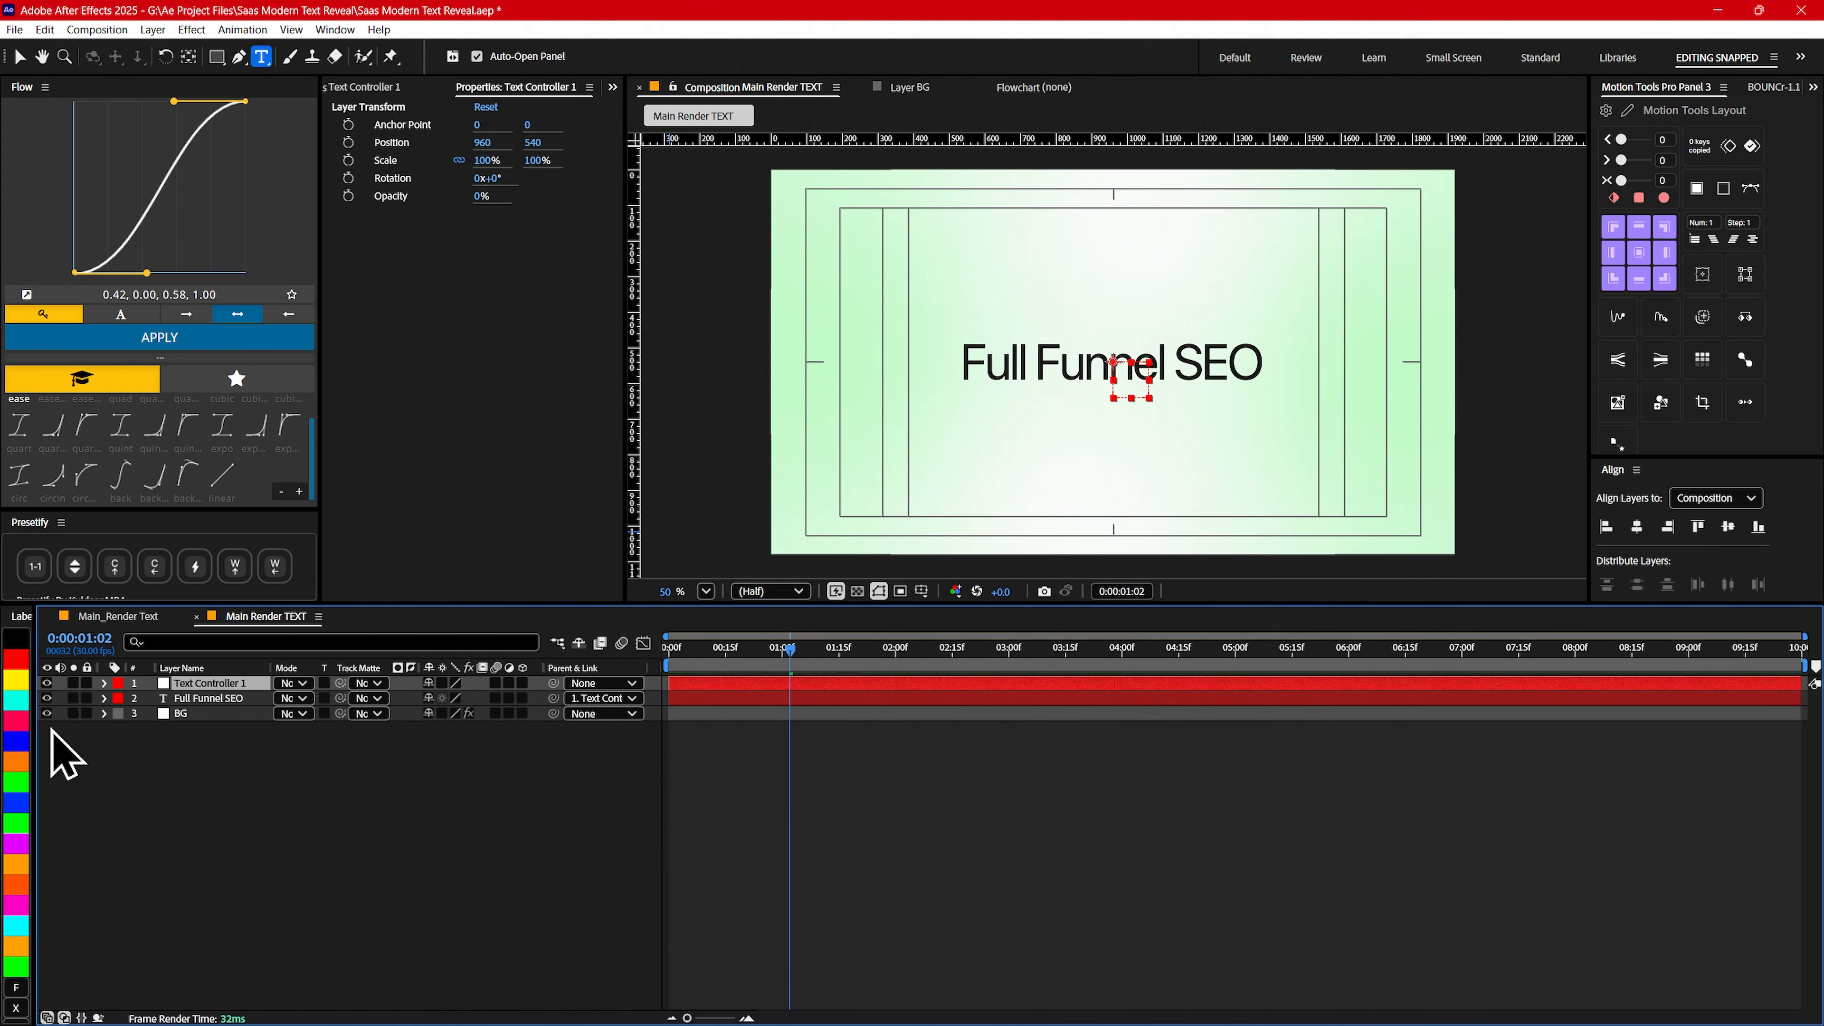
left_click(14, 681)
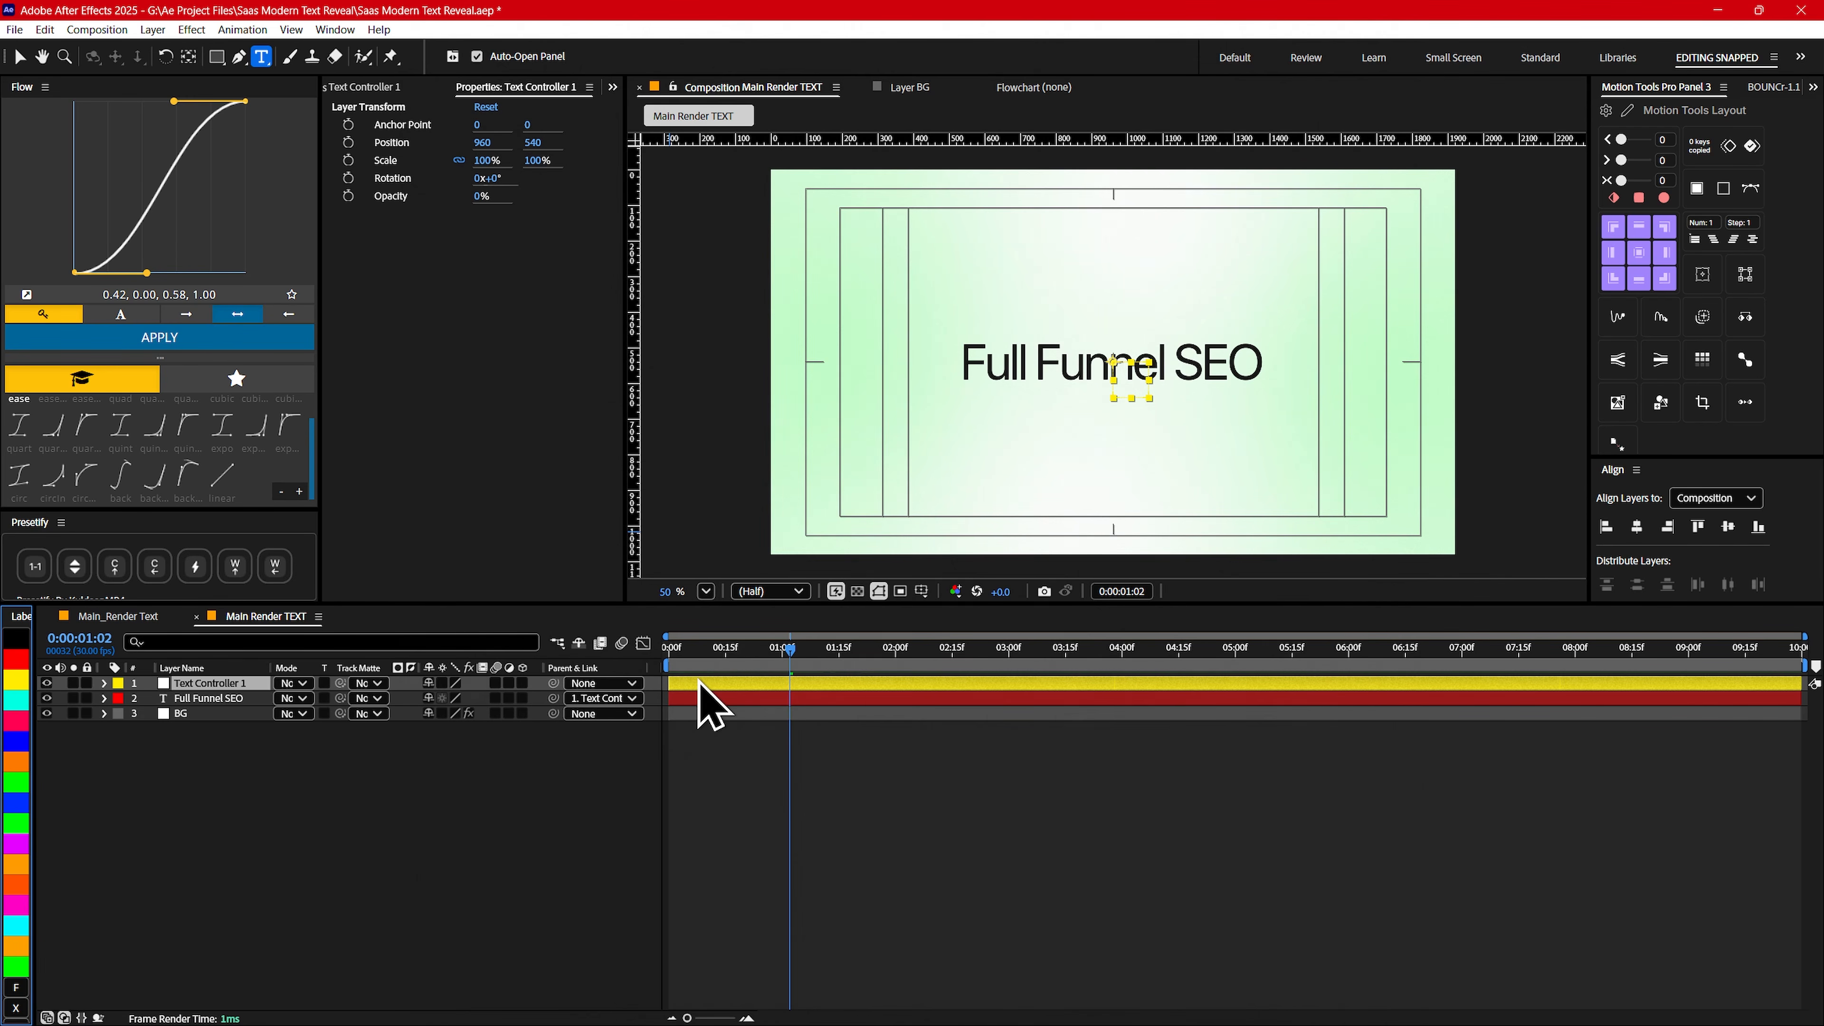
- Keyframe Text Controller 1's Scale from 200% at 0:00:00:00 to 100% at 0:00:01:00 and preview it from the start
left_click_drag(789, 649, 670, 665)
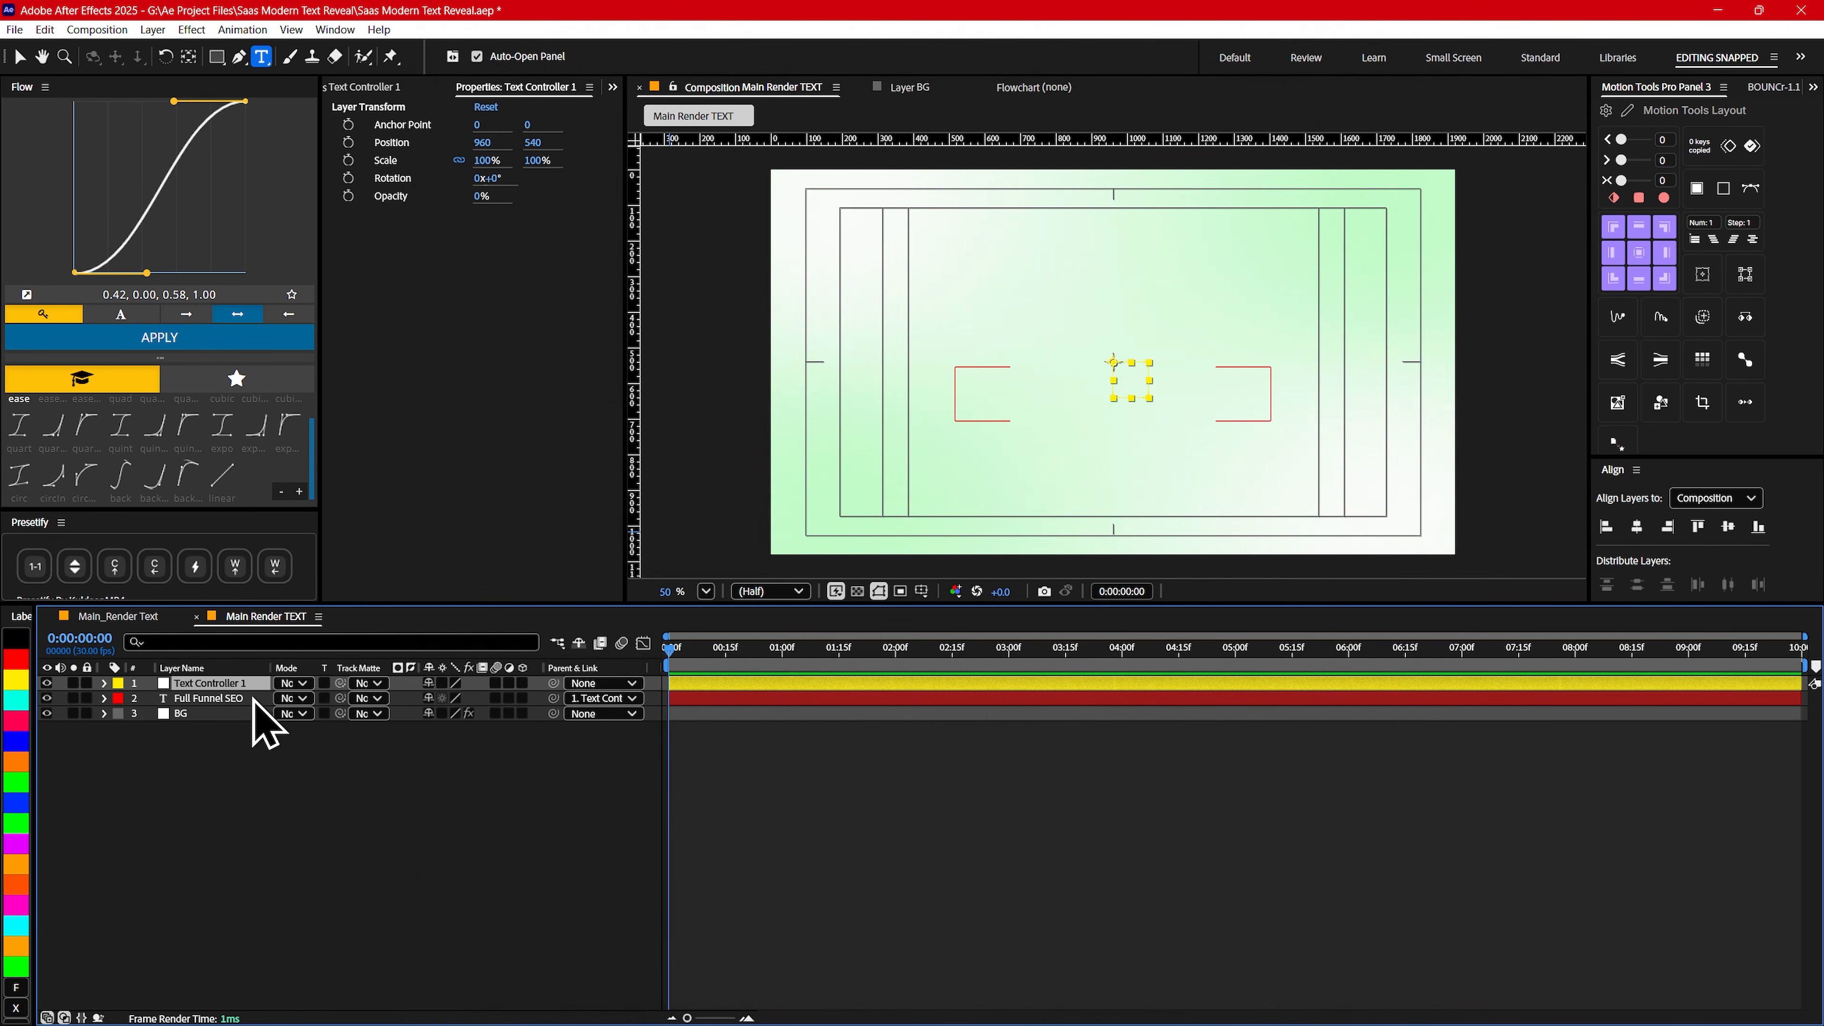
key("s")
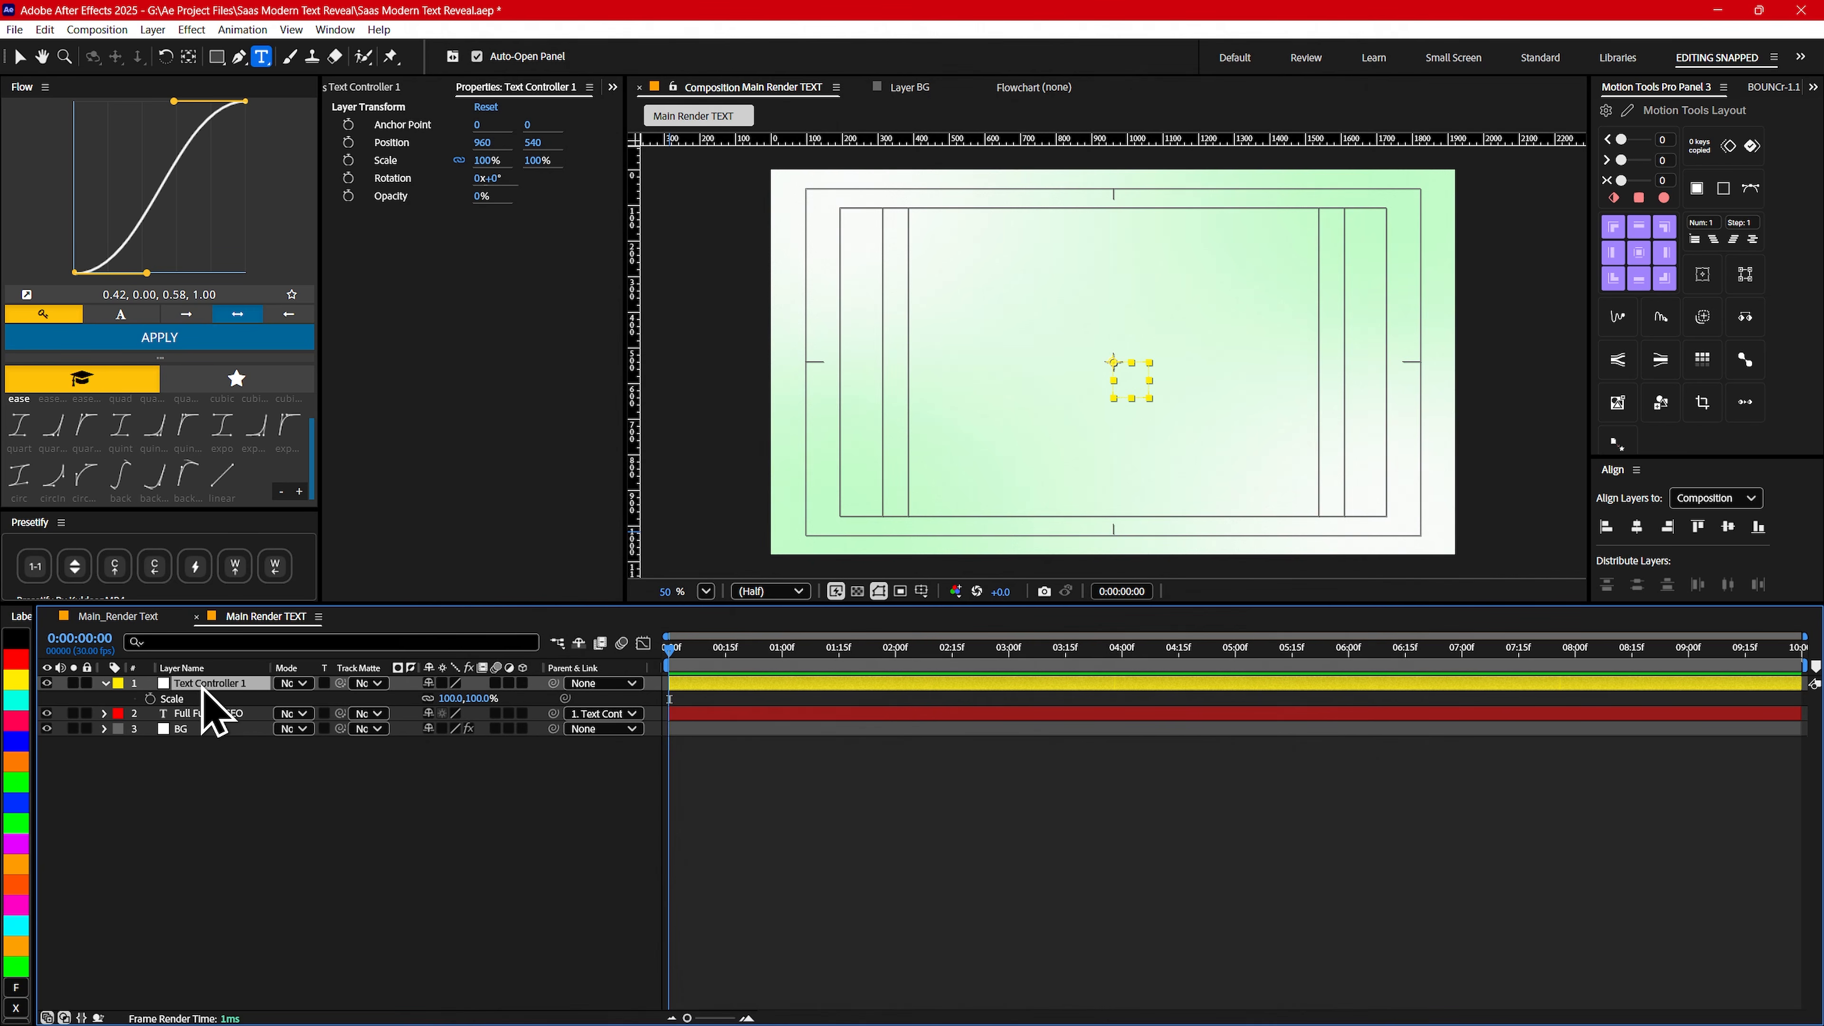
left_click(150, 698)
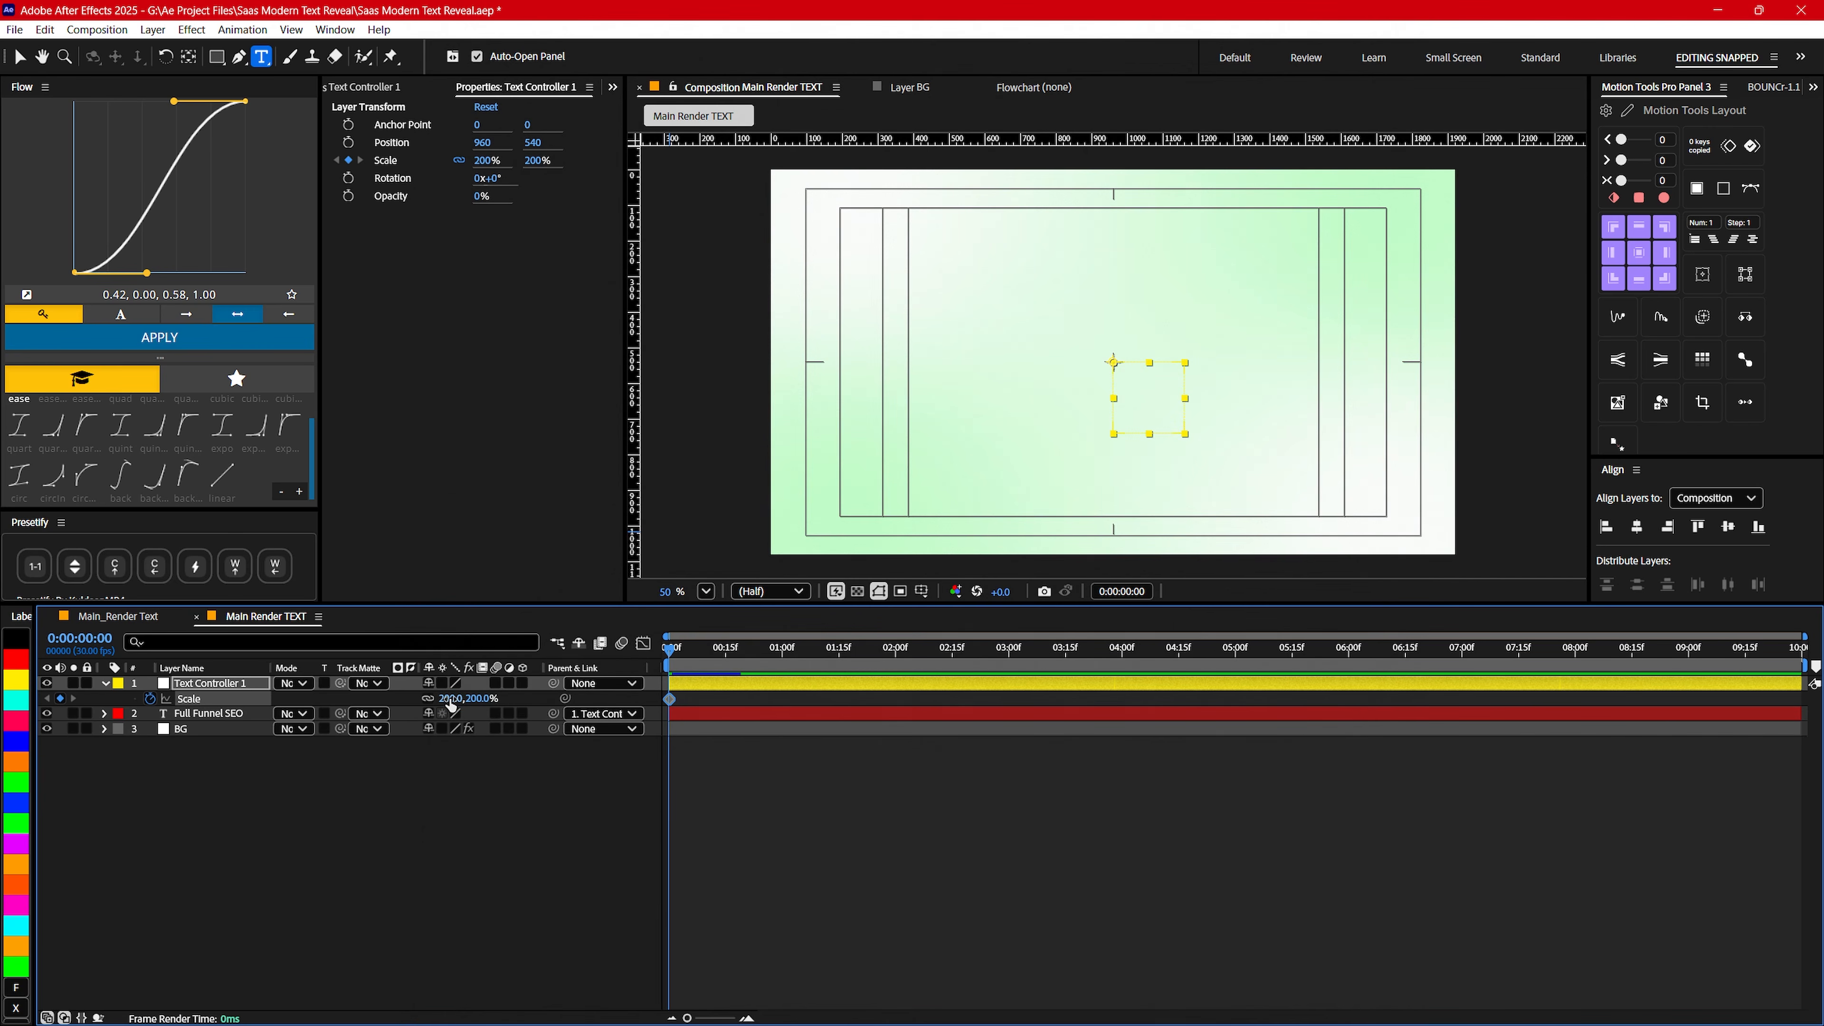
mouse_move(768, 663)
left_mouse_down()
mouse_move(813, 661)
mouse_move(782, 656)
left_mouse_up()
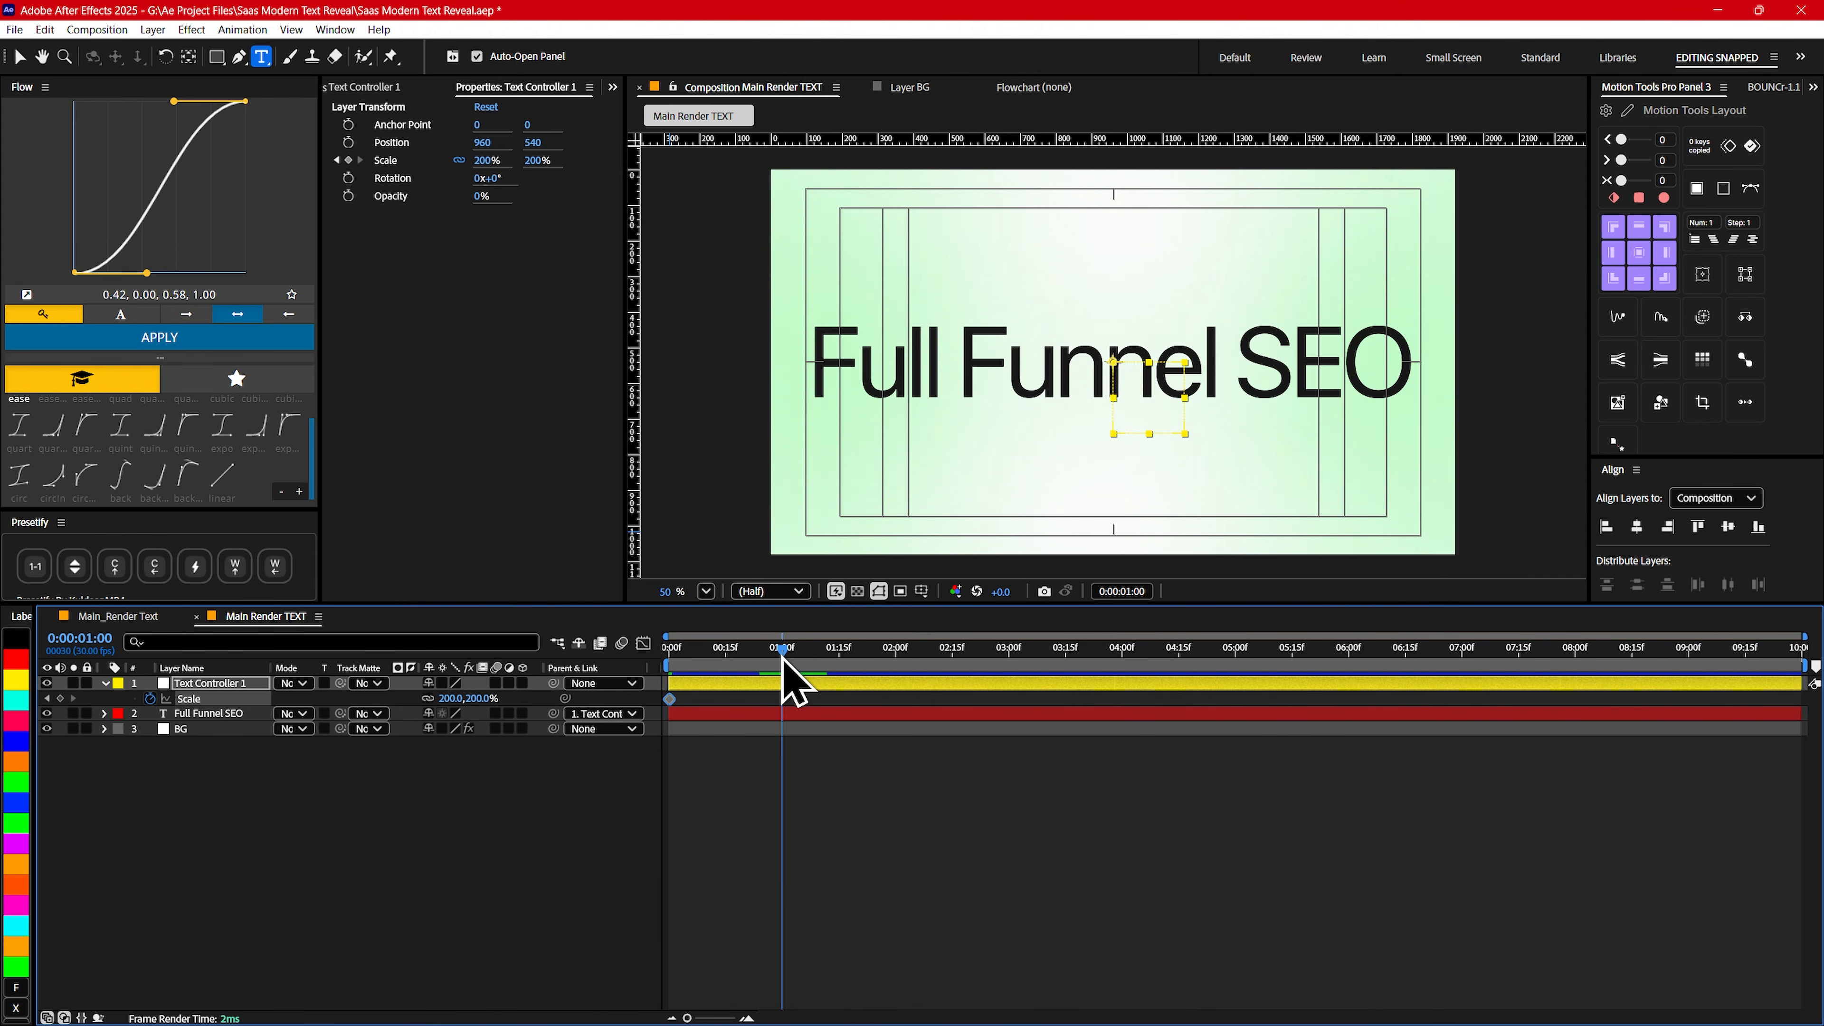
type("100")
key("Return")
key("Home")
key("space")
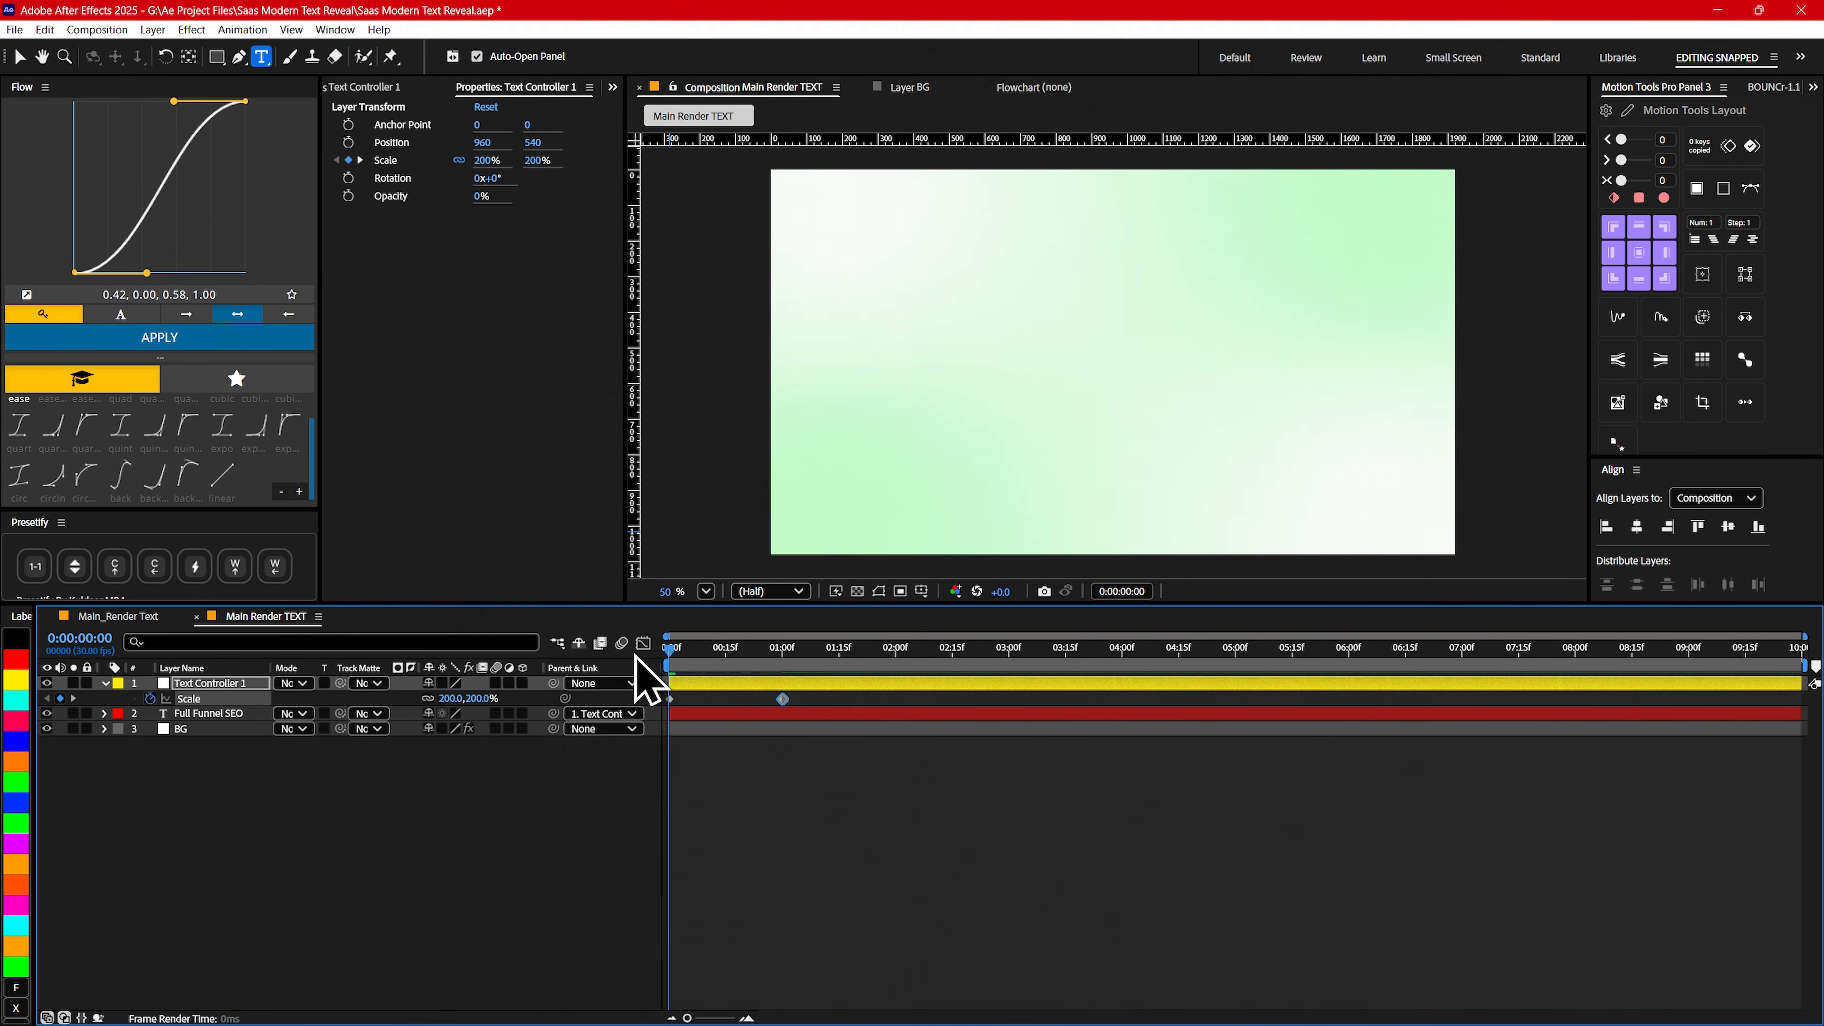
- Ease both Scale keyframes of Text Controller 1, pull their speed-curve handles inward for a sharper mid-move peak, and preview the result
left_click_drag(672, 667, 665, 711)
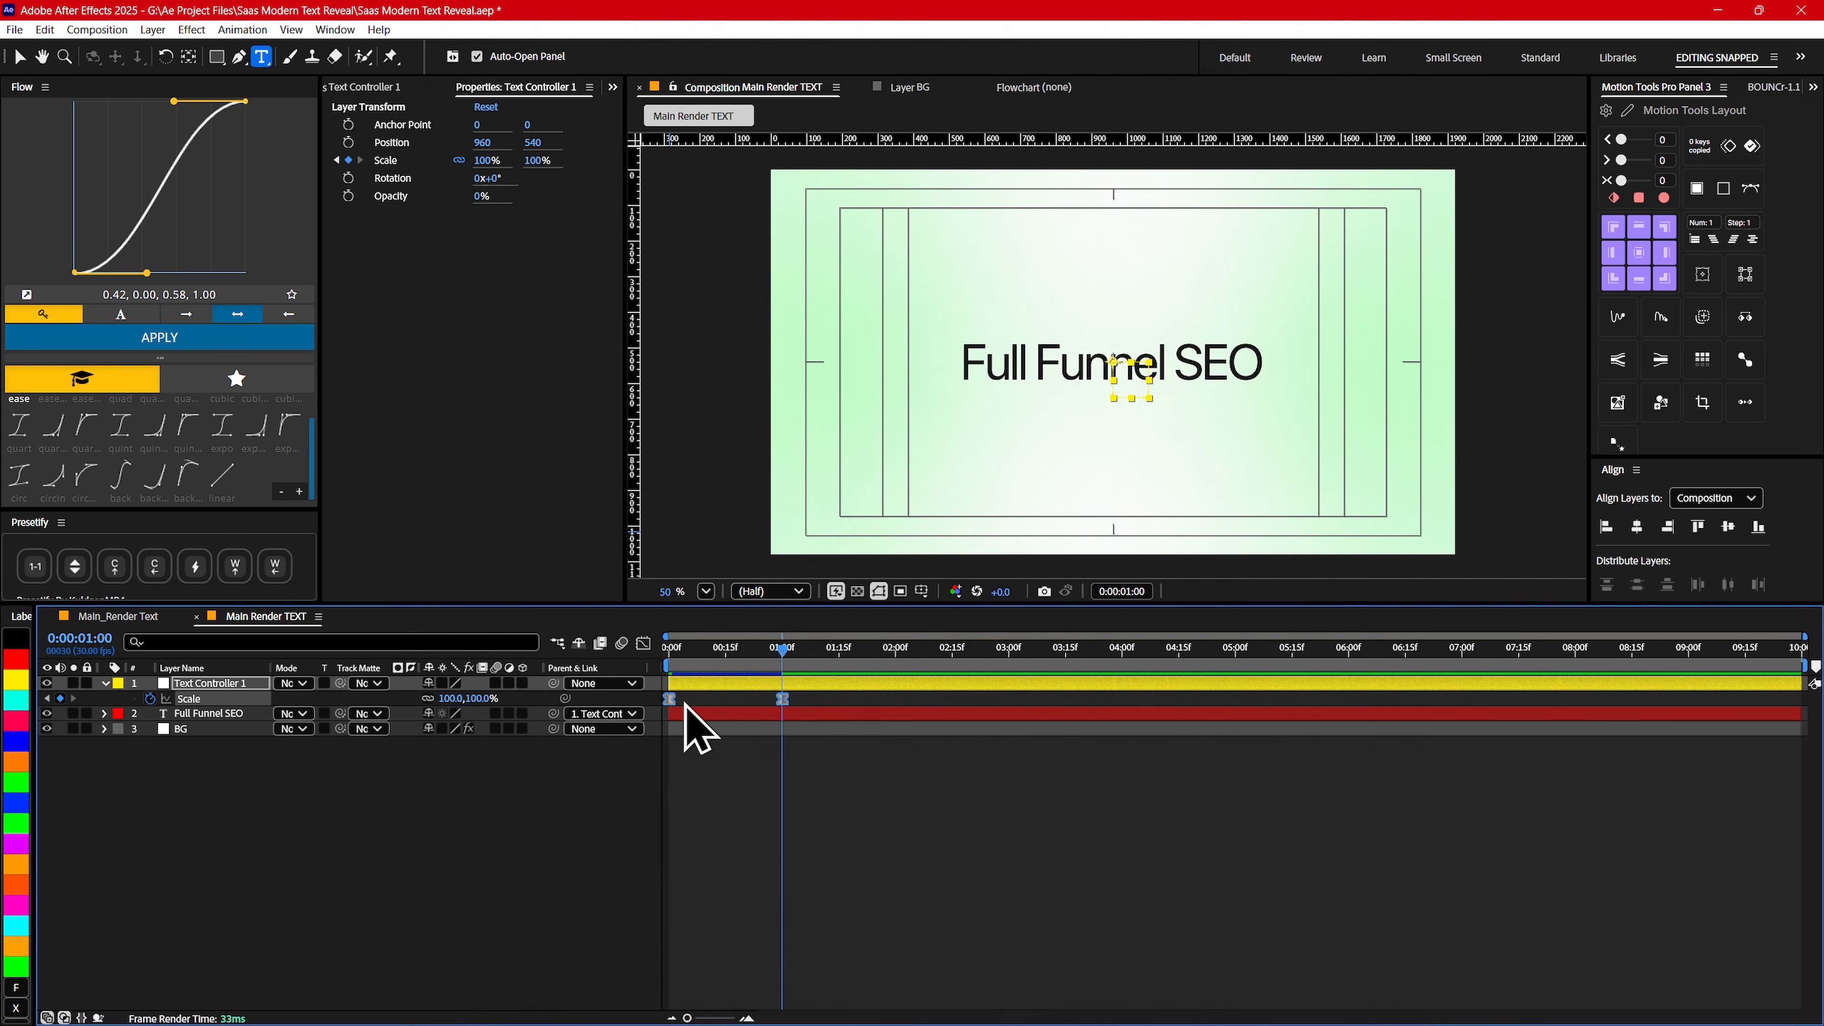
left_click(643, 643)
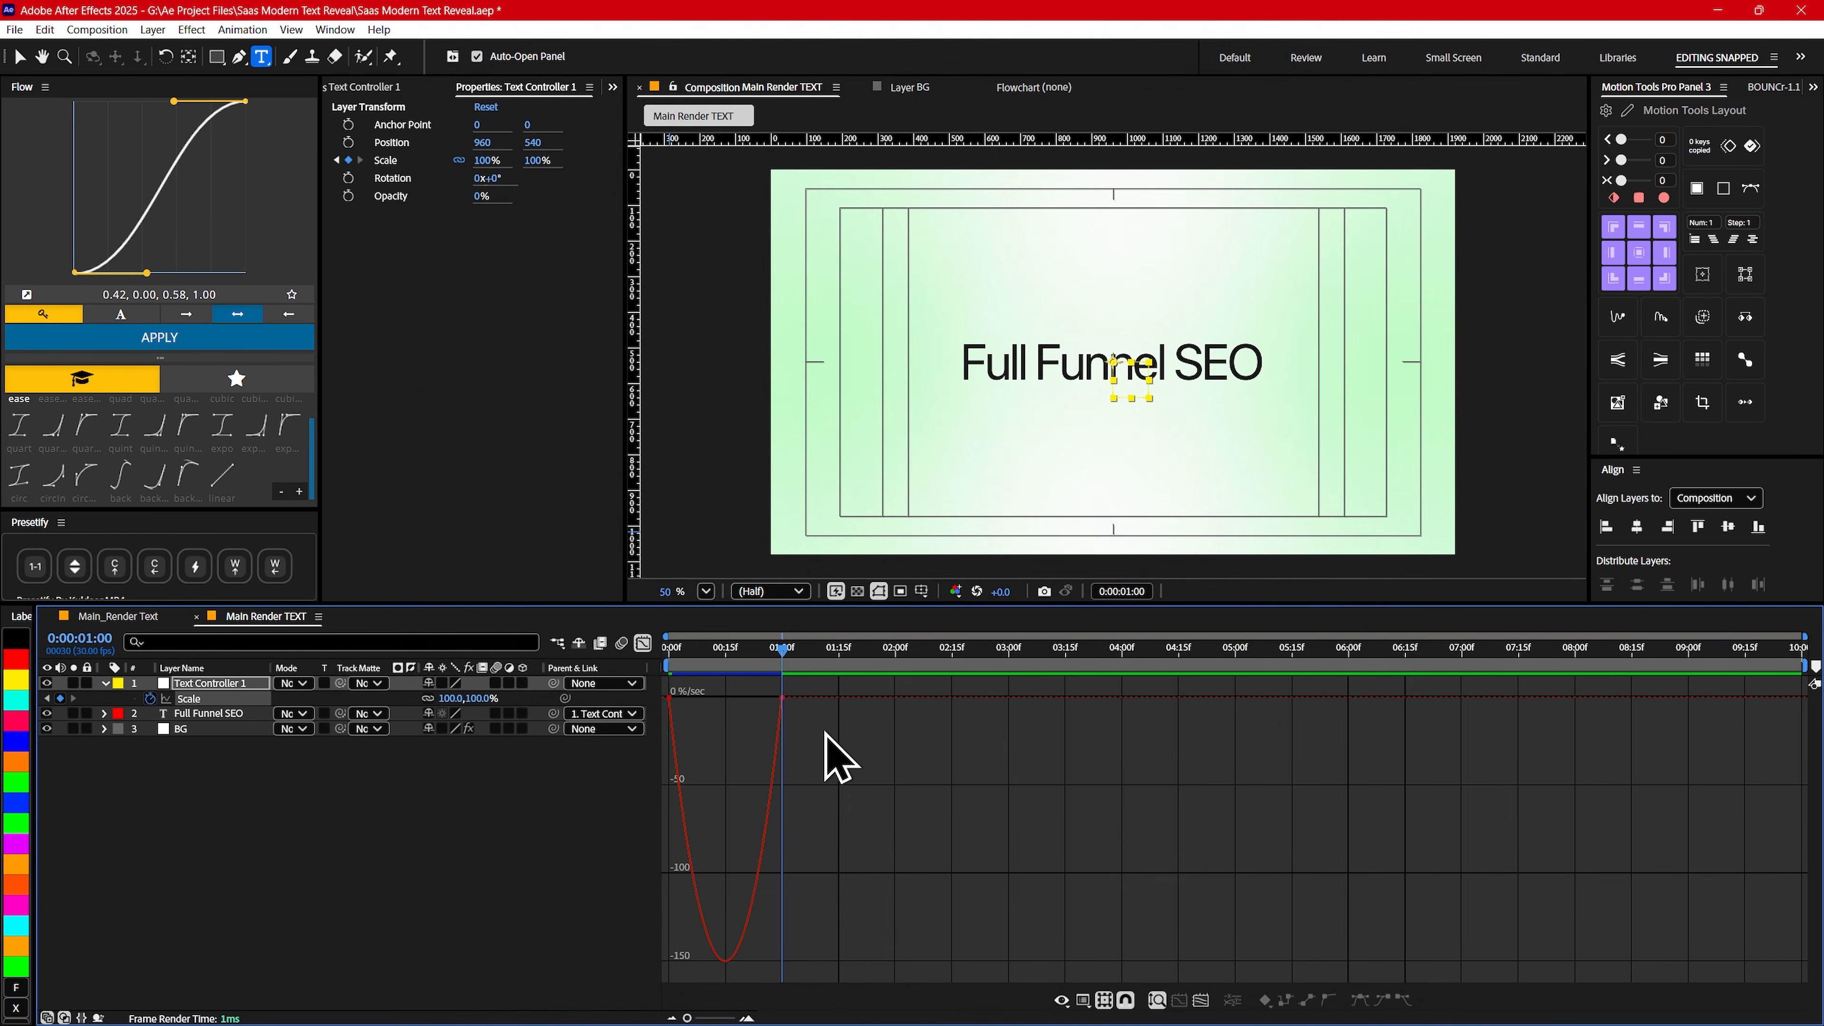
left_click_drag(764, 675, 704, 697)
left_click(688, 694)
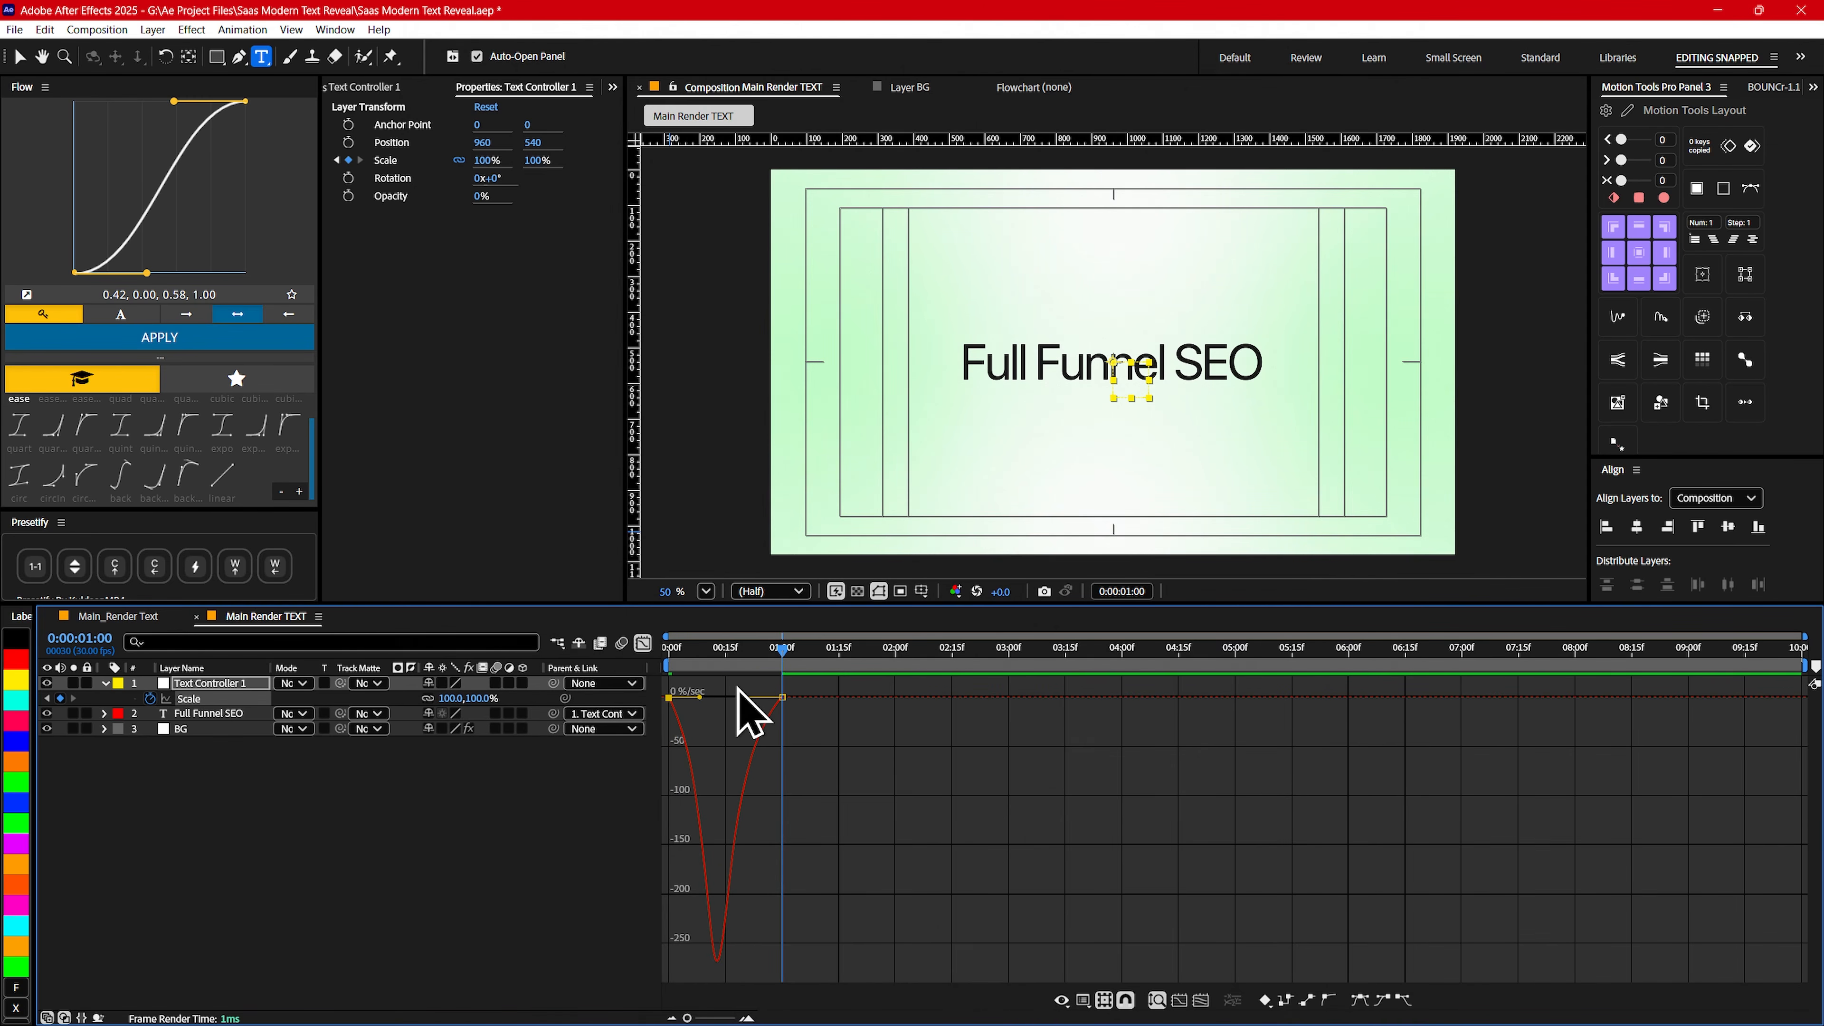
key("space")
left_click(643, 643)
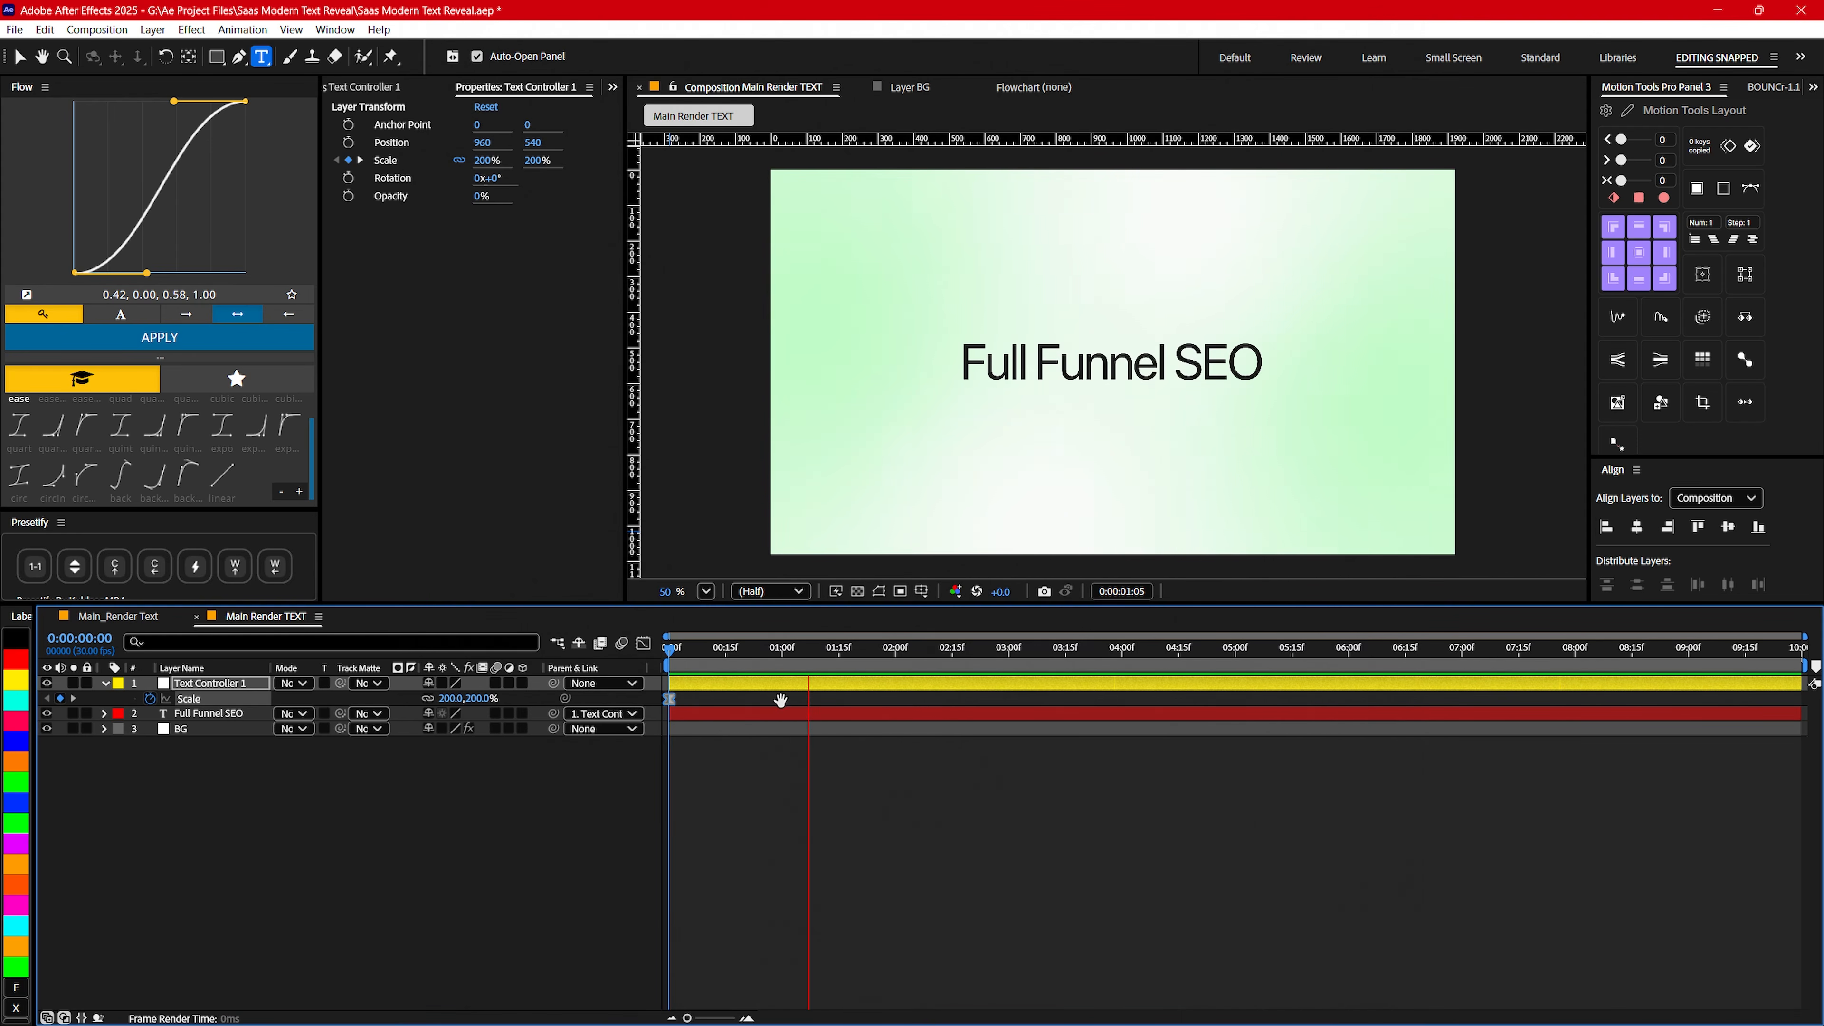
- Move the last Scale keyframe of Text Controller 1 to about 0:00:01:03 and preview the animation from the start
key("space")
left_click(794, 702)
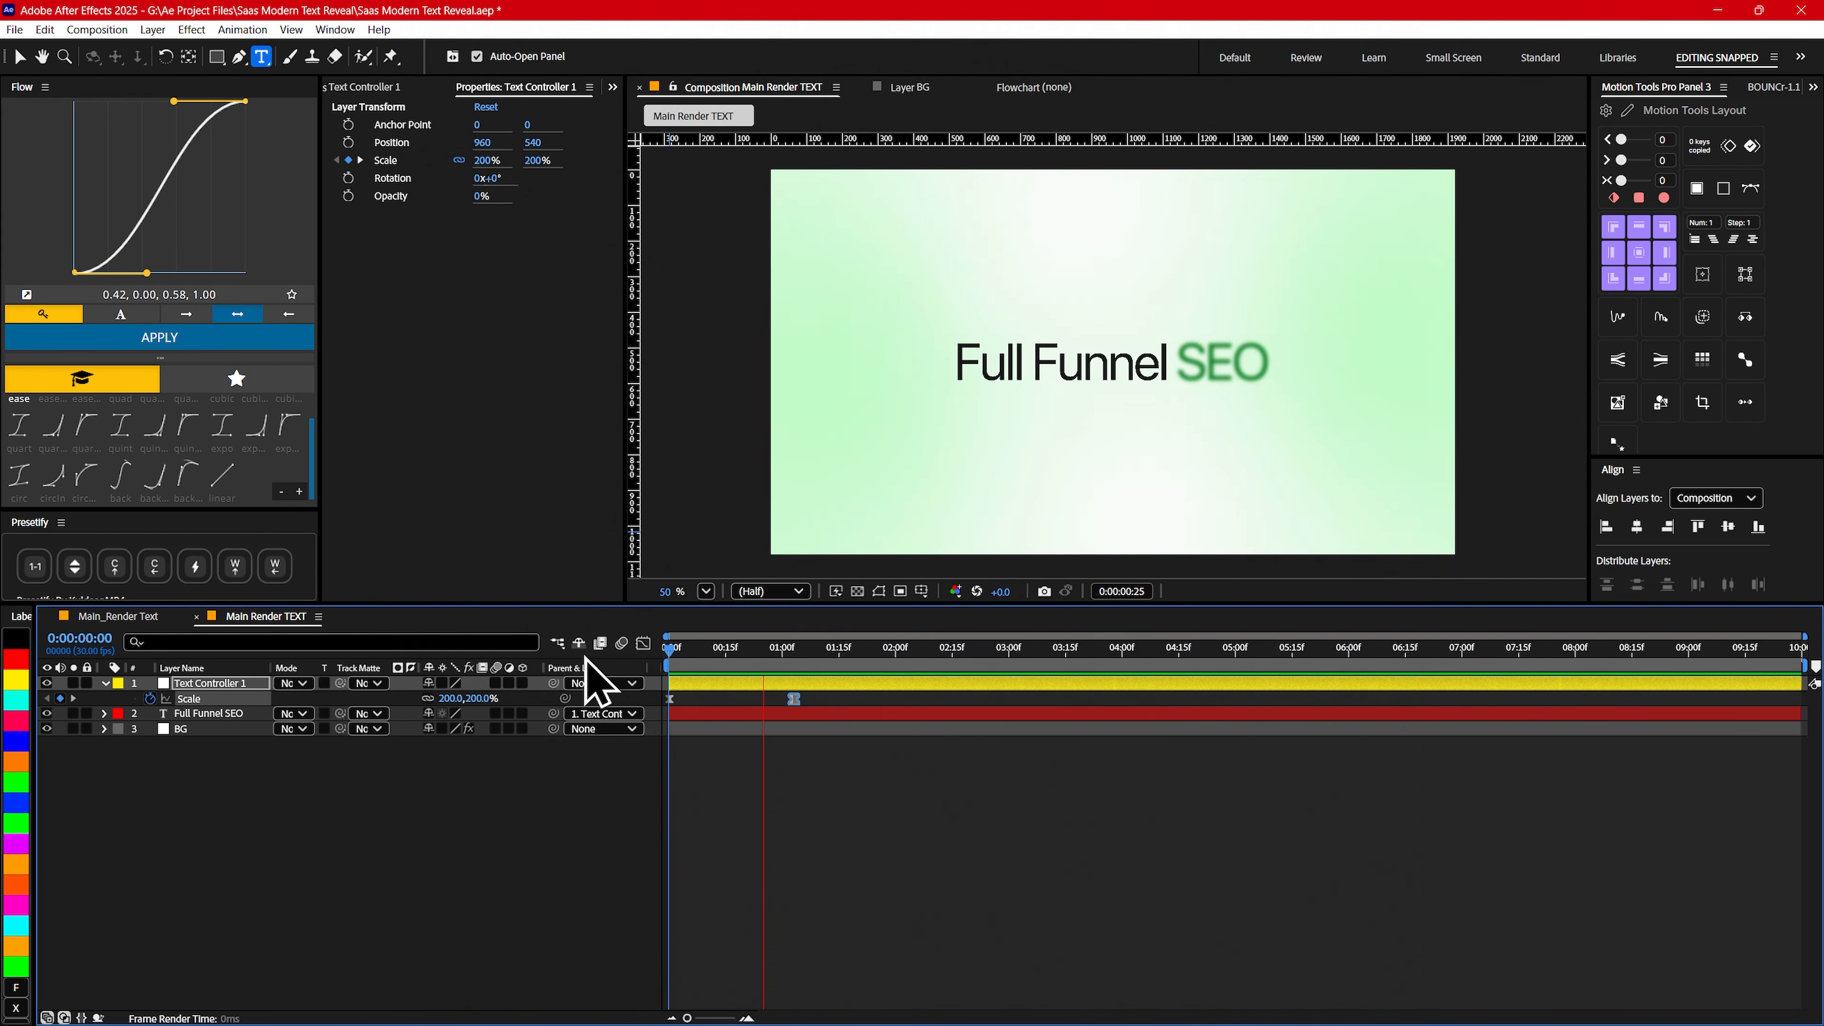
key("space")
- Add a Position keyframe to Text Controller 1 at 0:00:01:03 and display all of the layer's keyframed properties
left_click(798, 648)
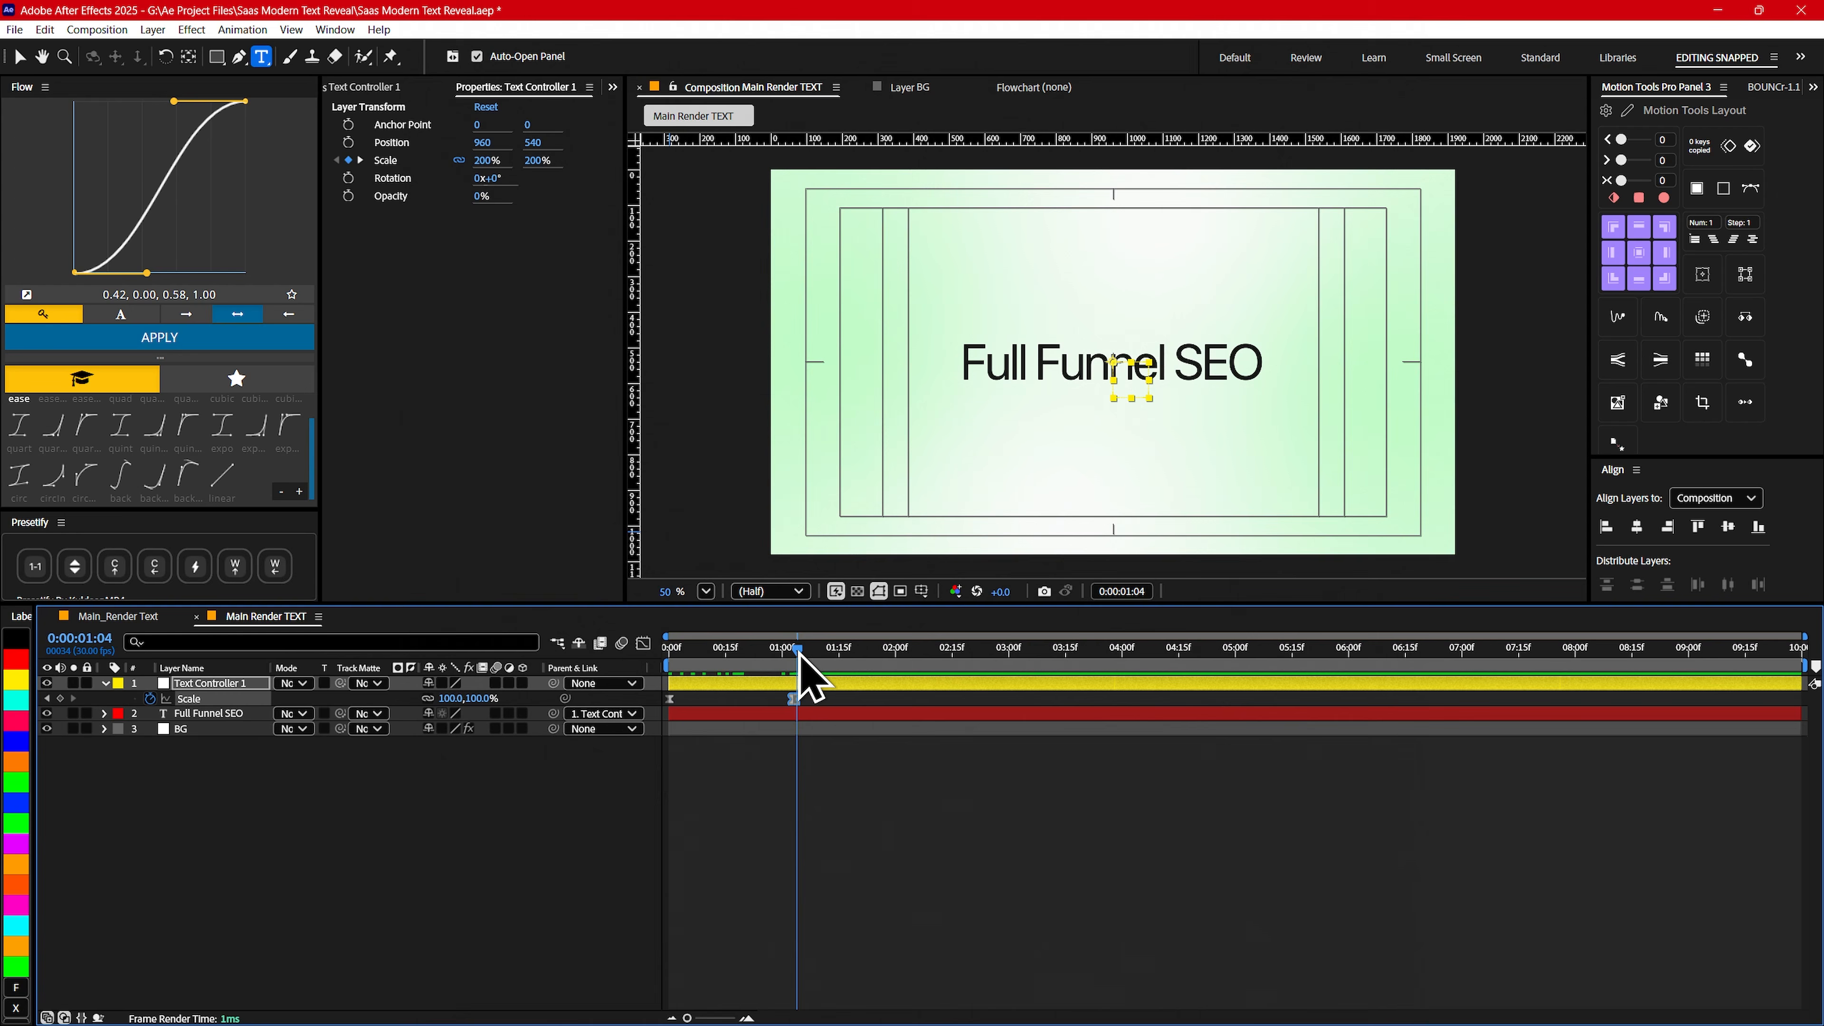
left_click_drag(798, 651, 794, 650)
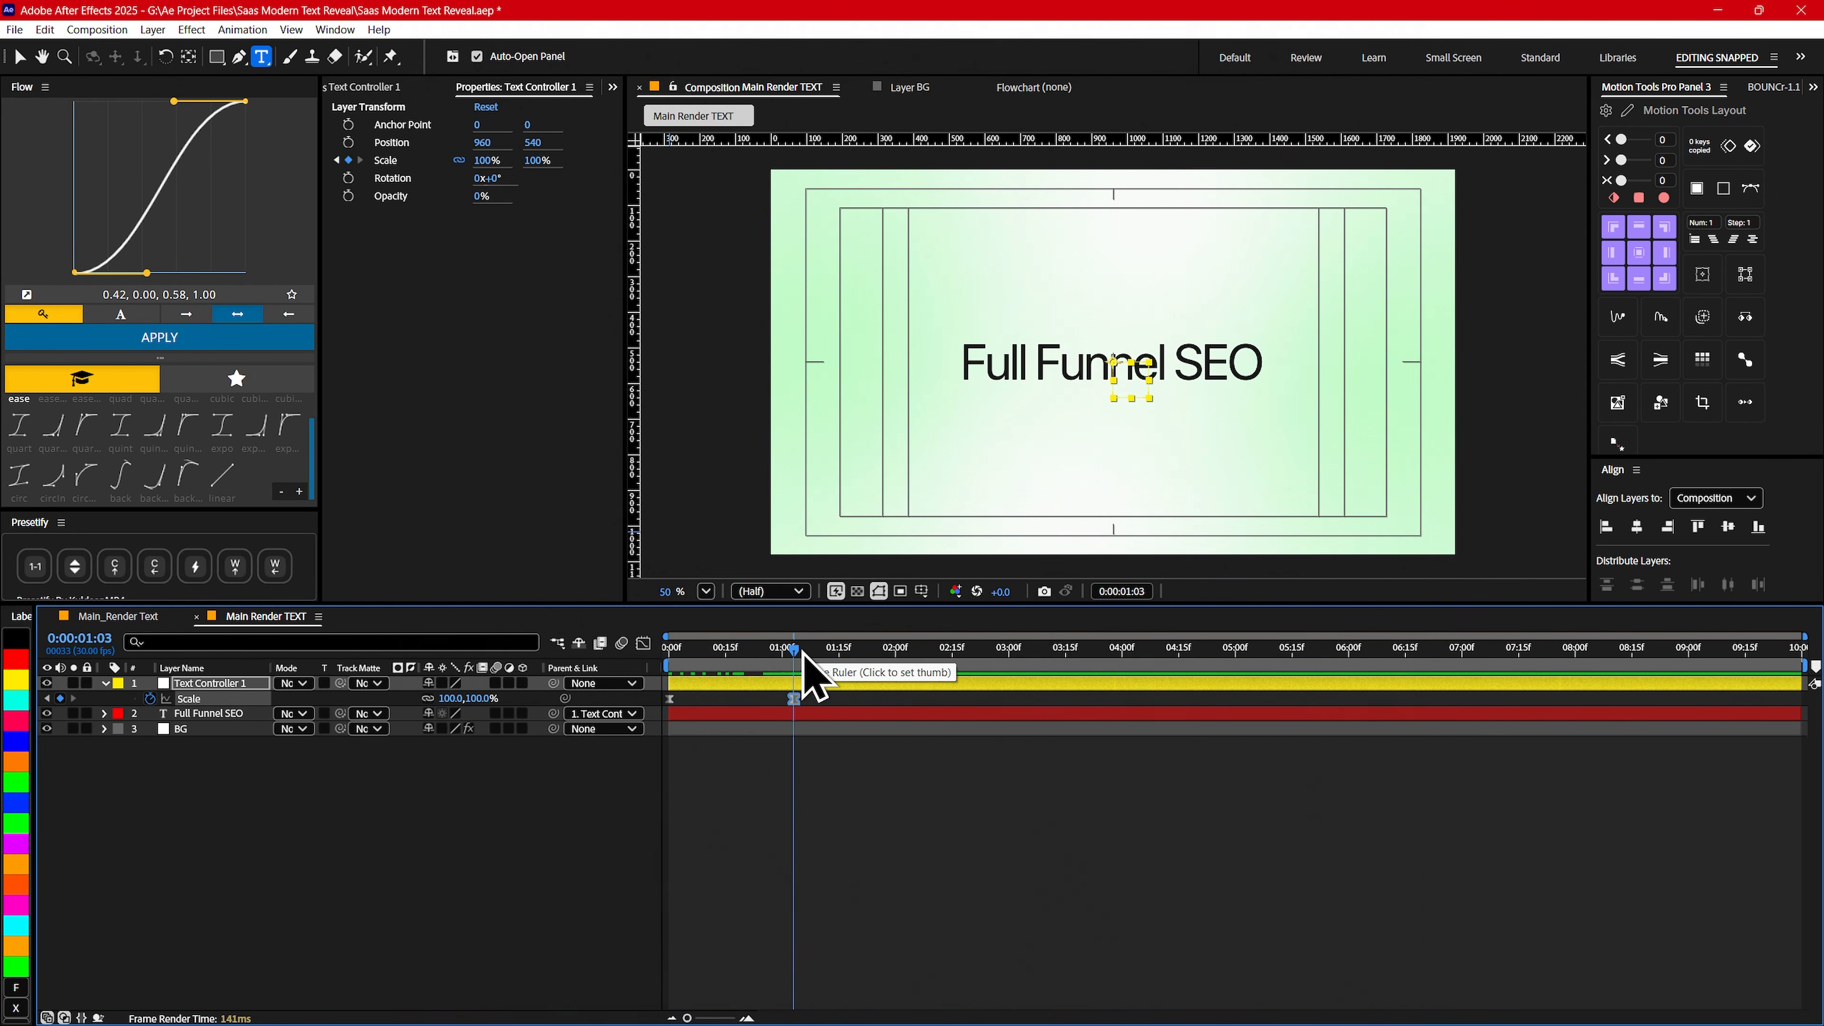
left_click(213, 684)
left_click(228, 814)
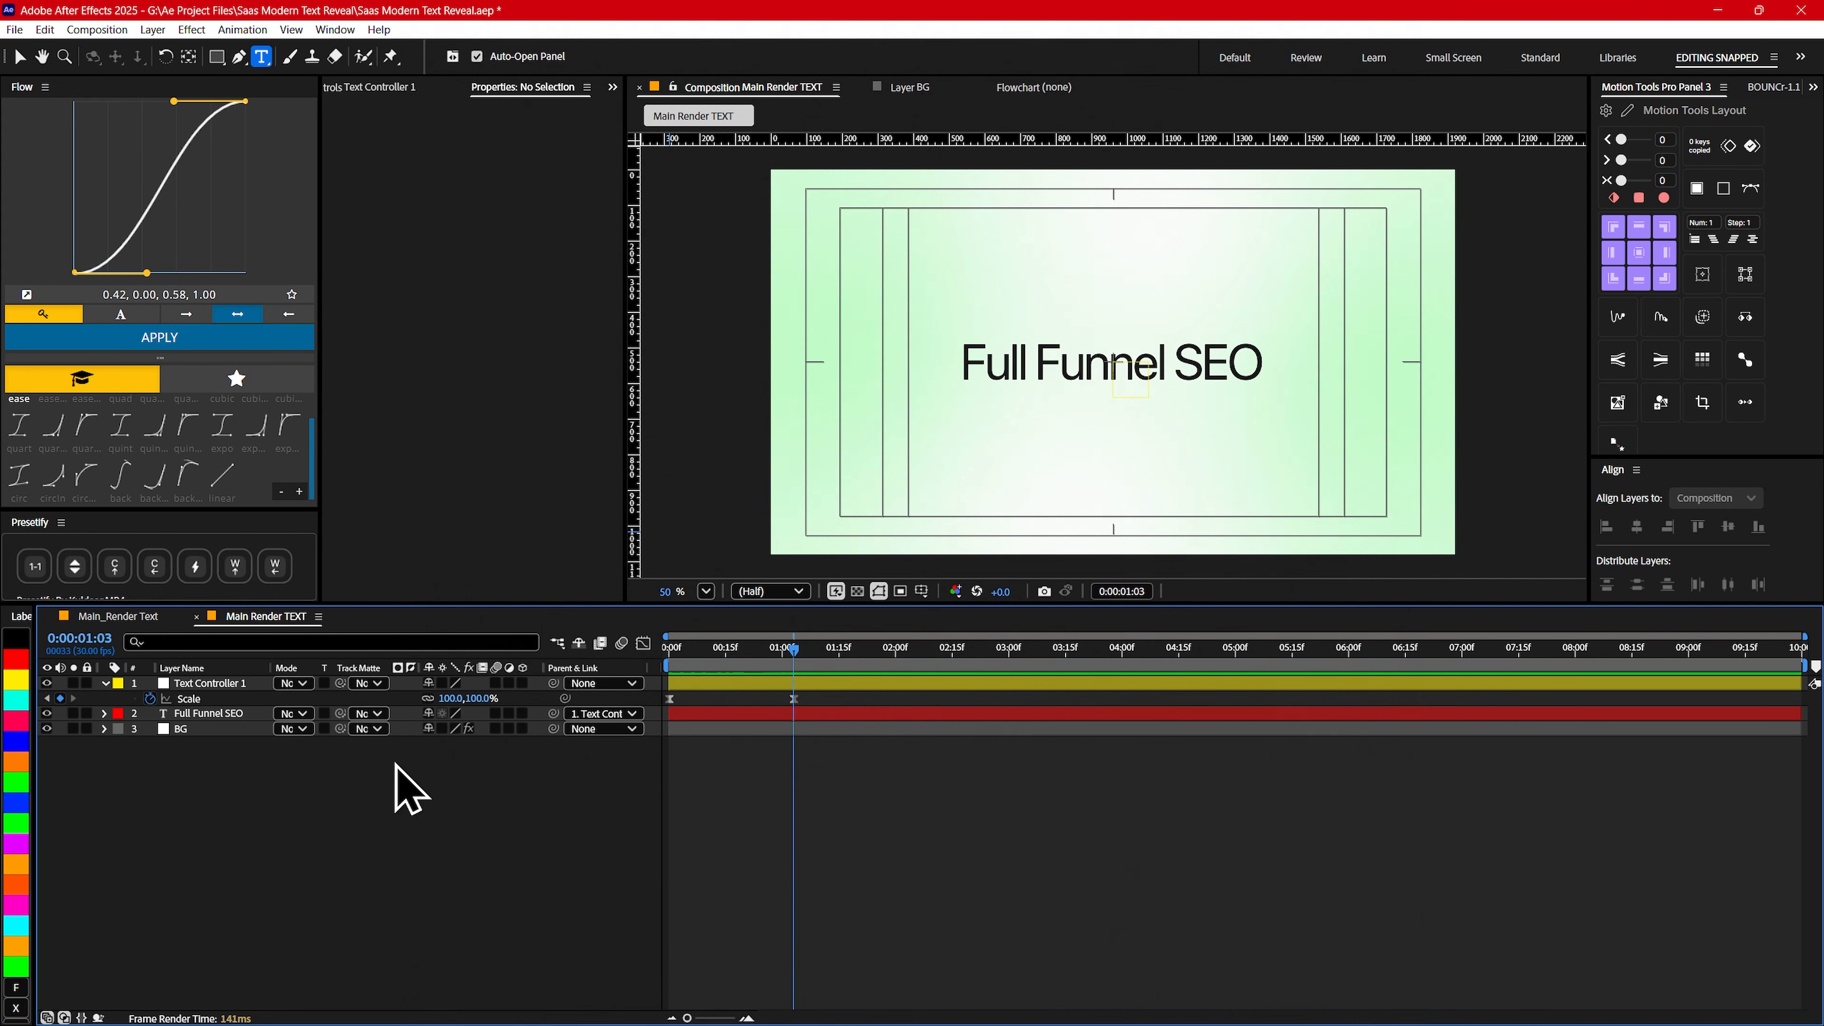
left_click(216, 697)
left_click(203, 683)
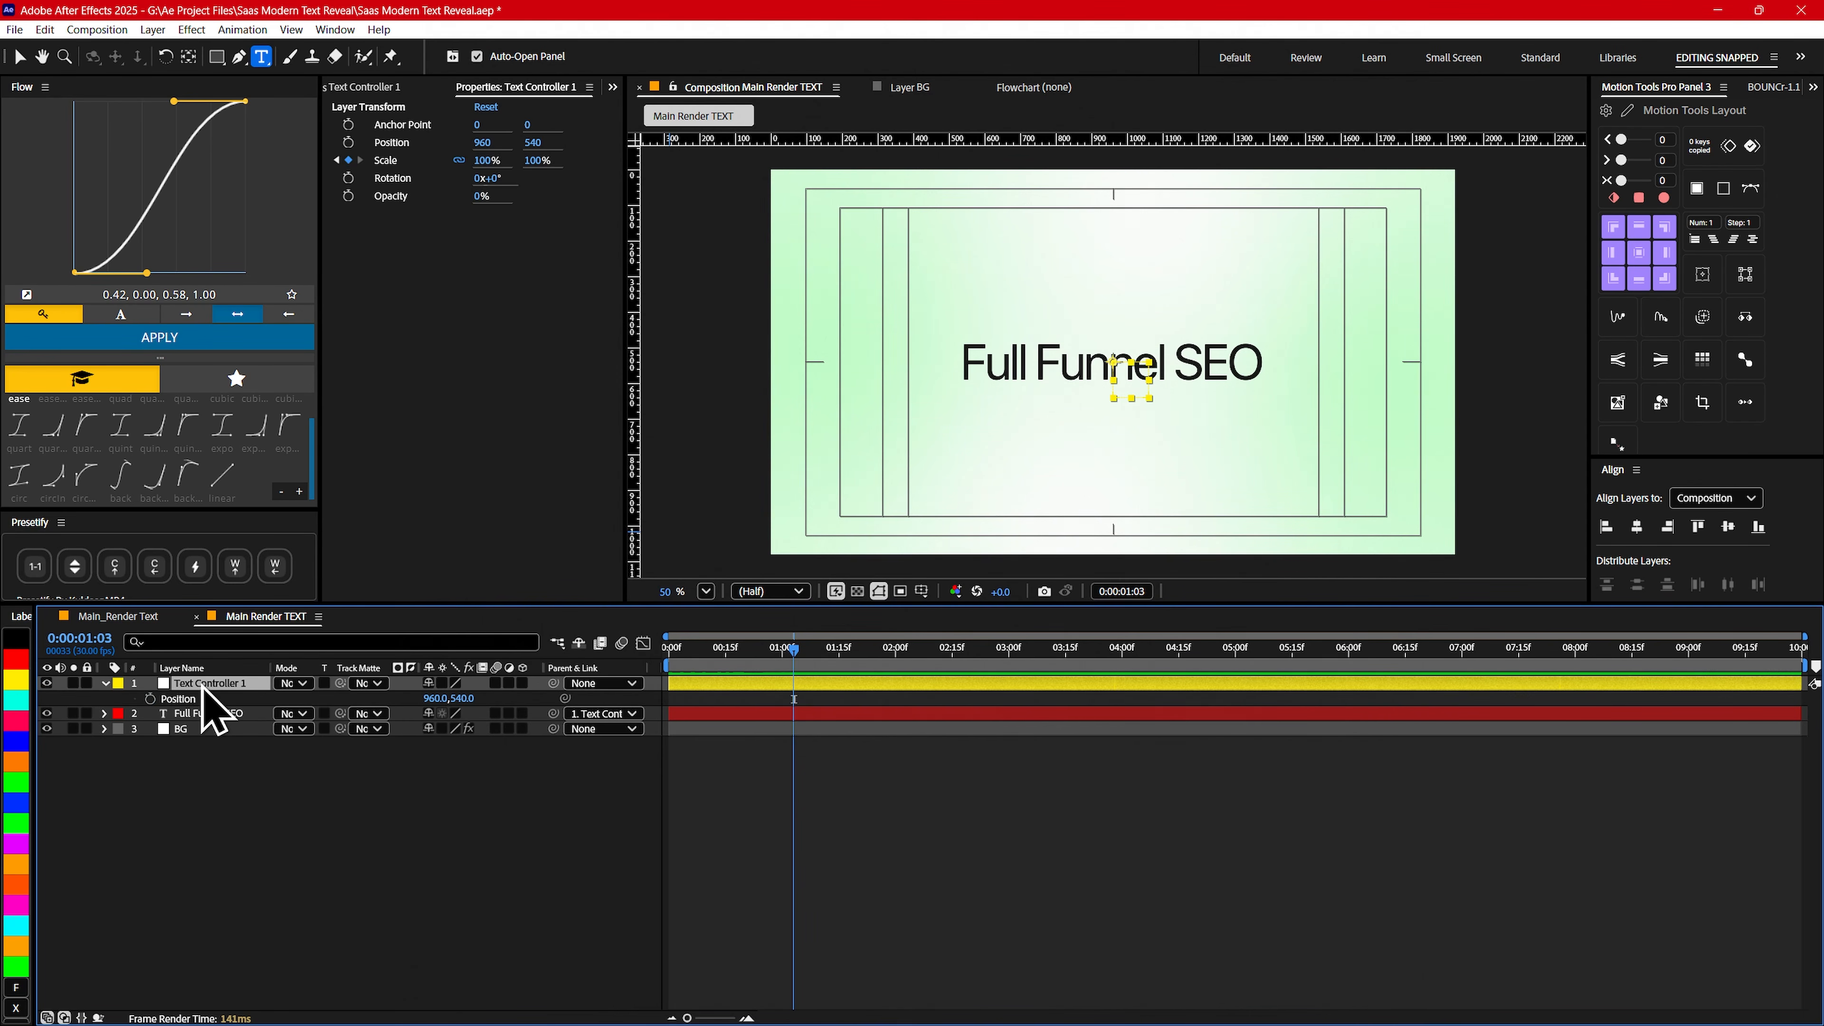
left_click(150, 699)
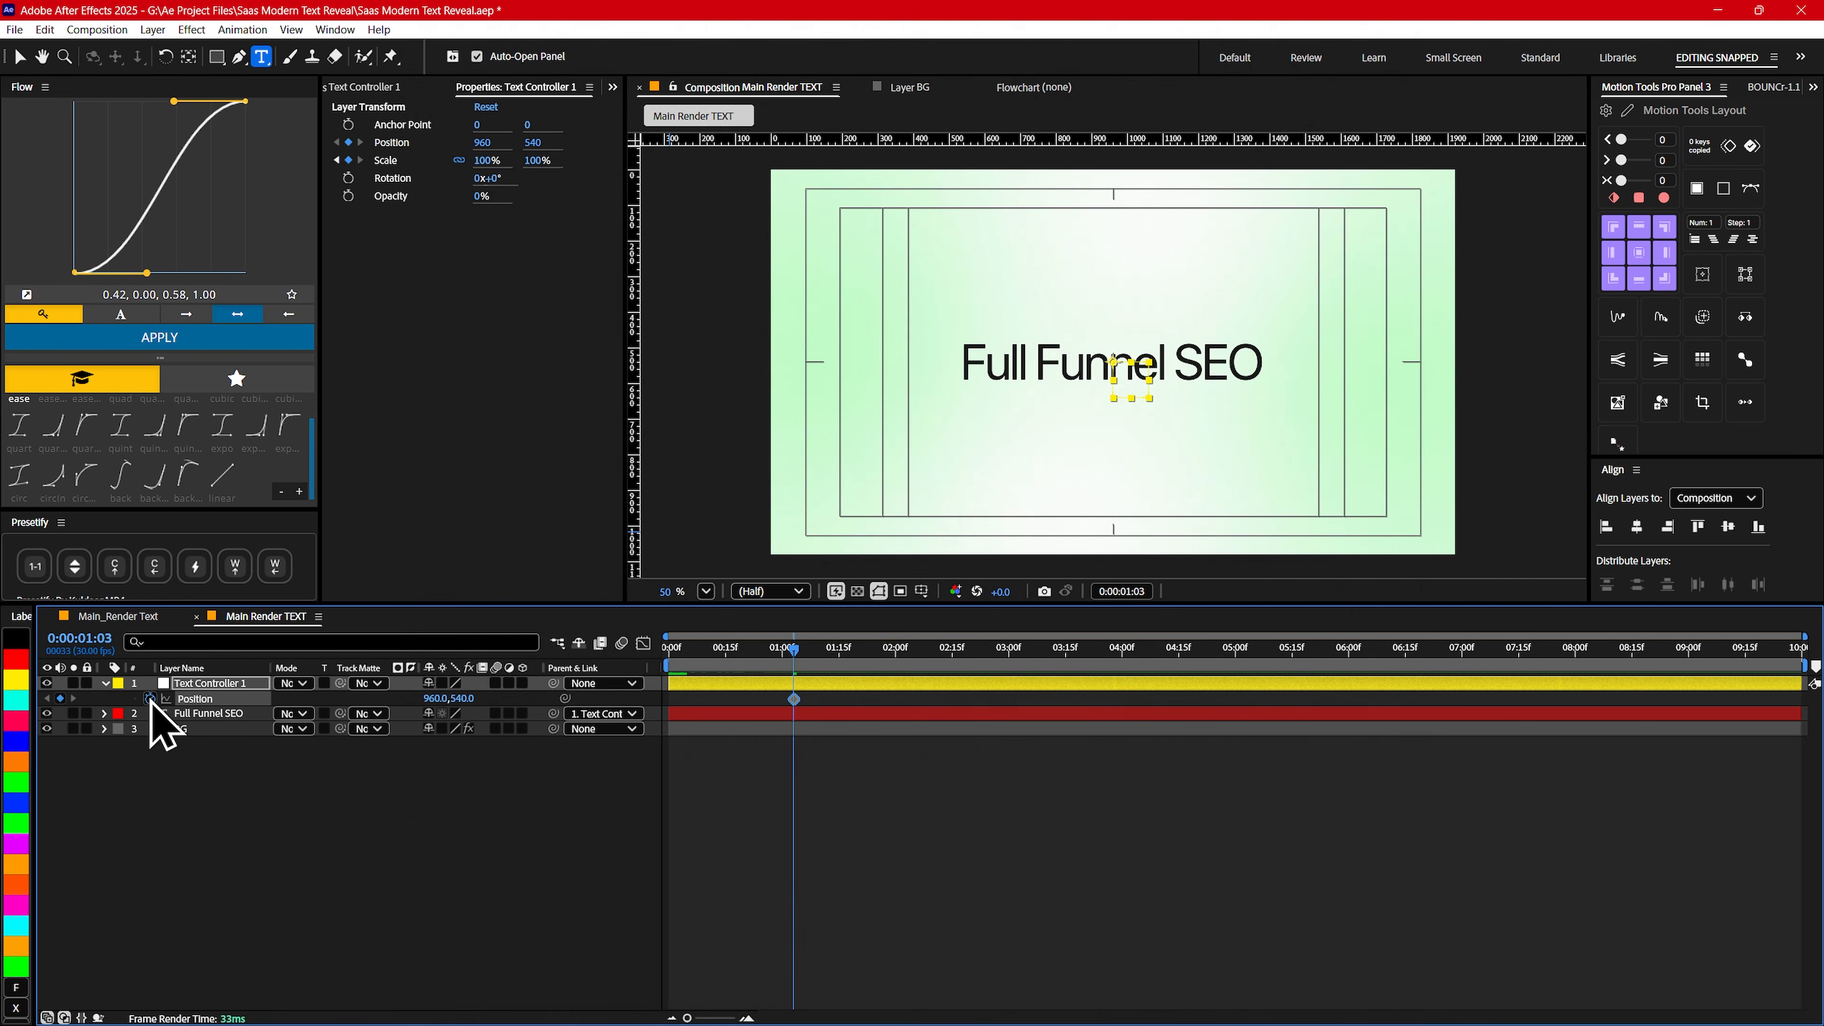
key("u")
key("u")
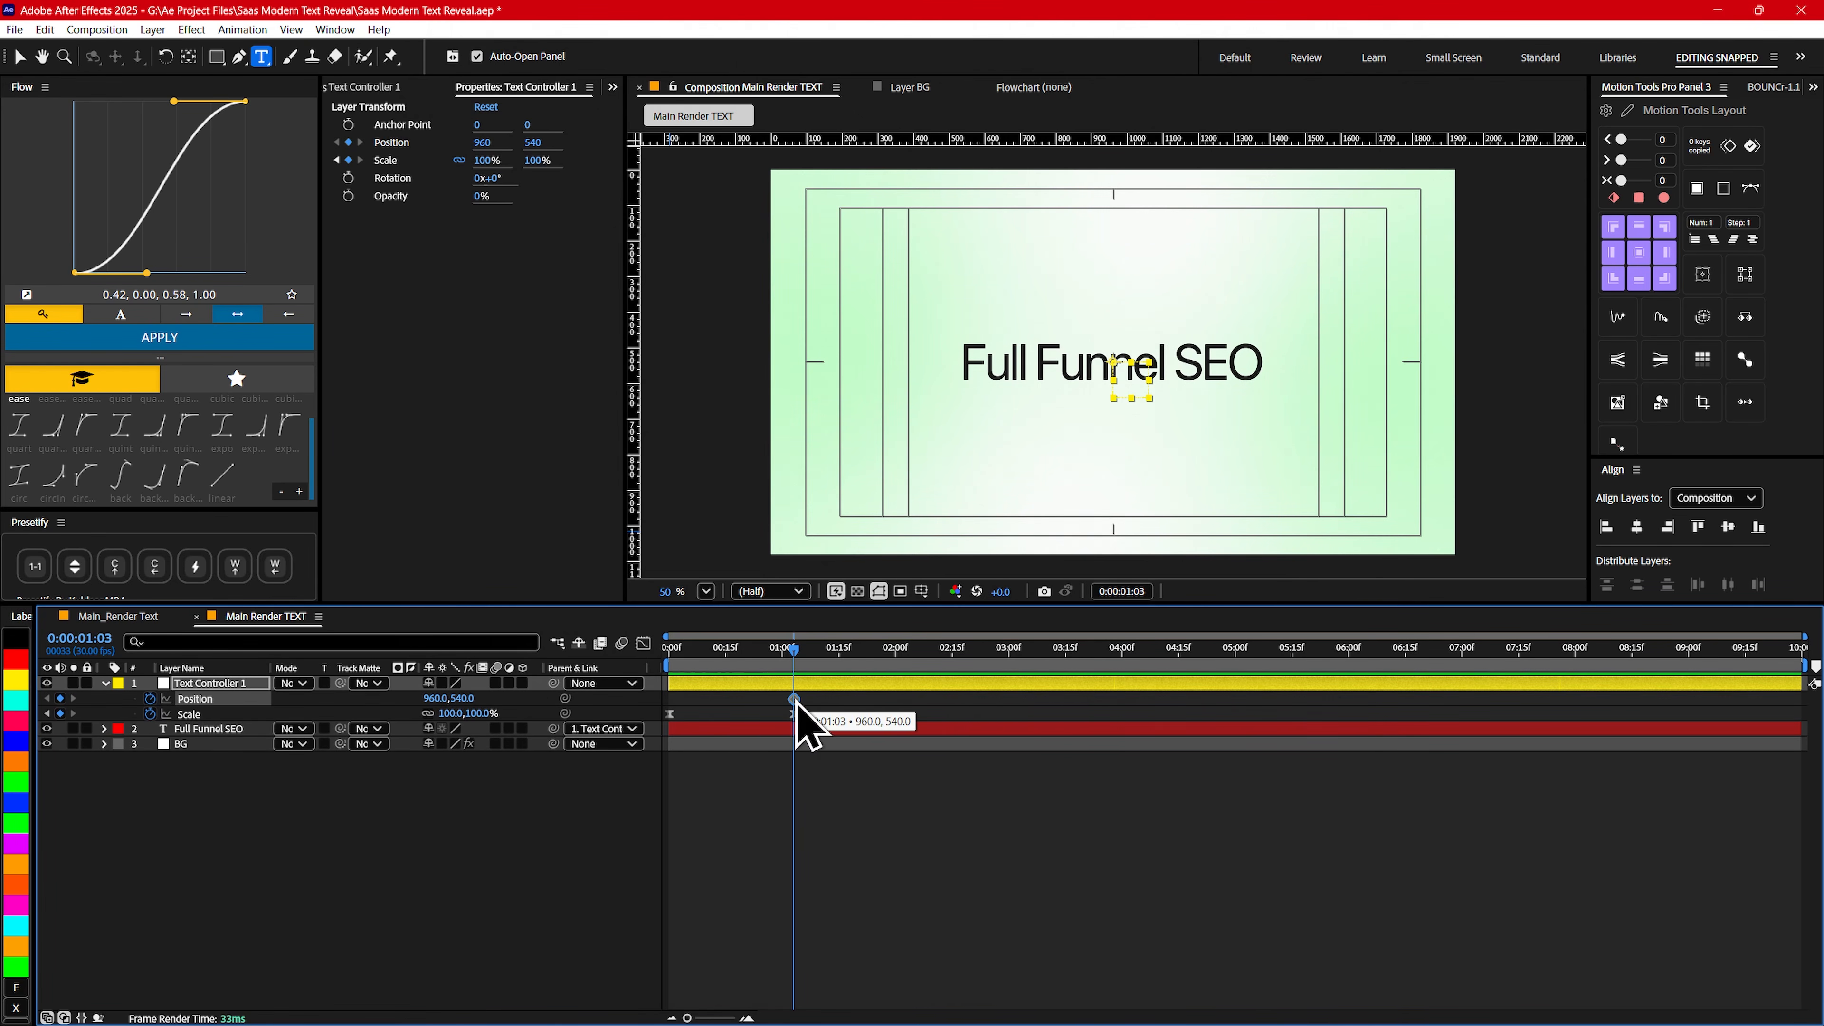
- Move the null's Position keyframe about five frames earlier and keyframe its X position at 651 at 0:00:02:00
left_click_drag(795, 701, 898, 664)
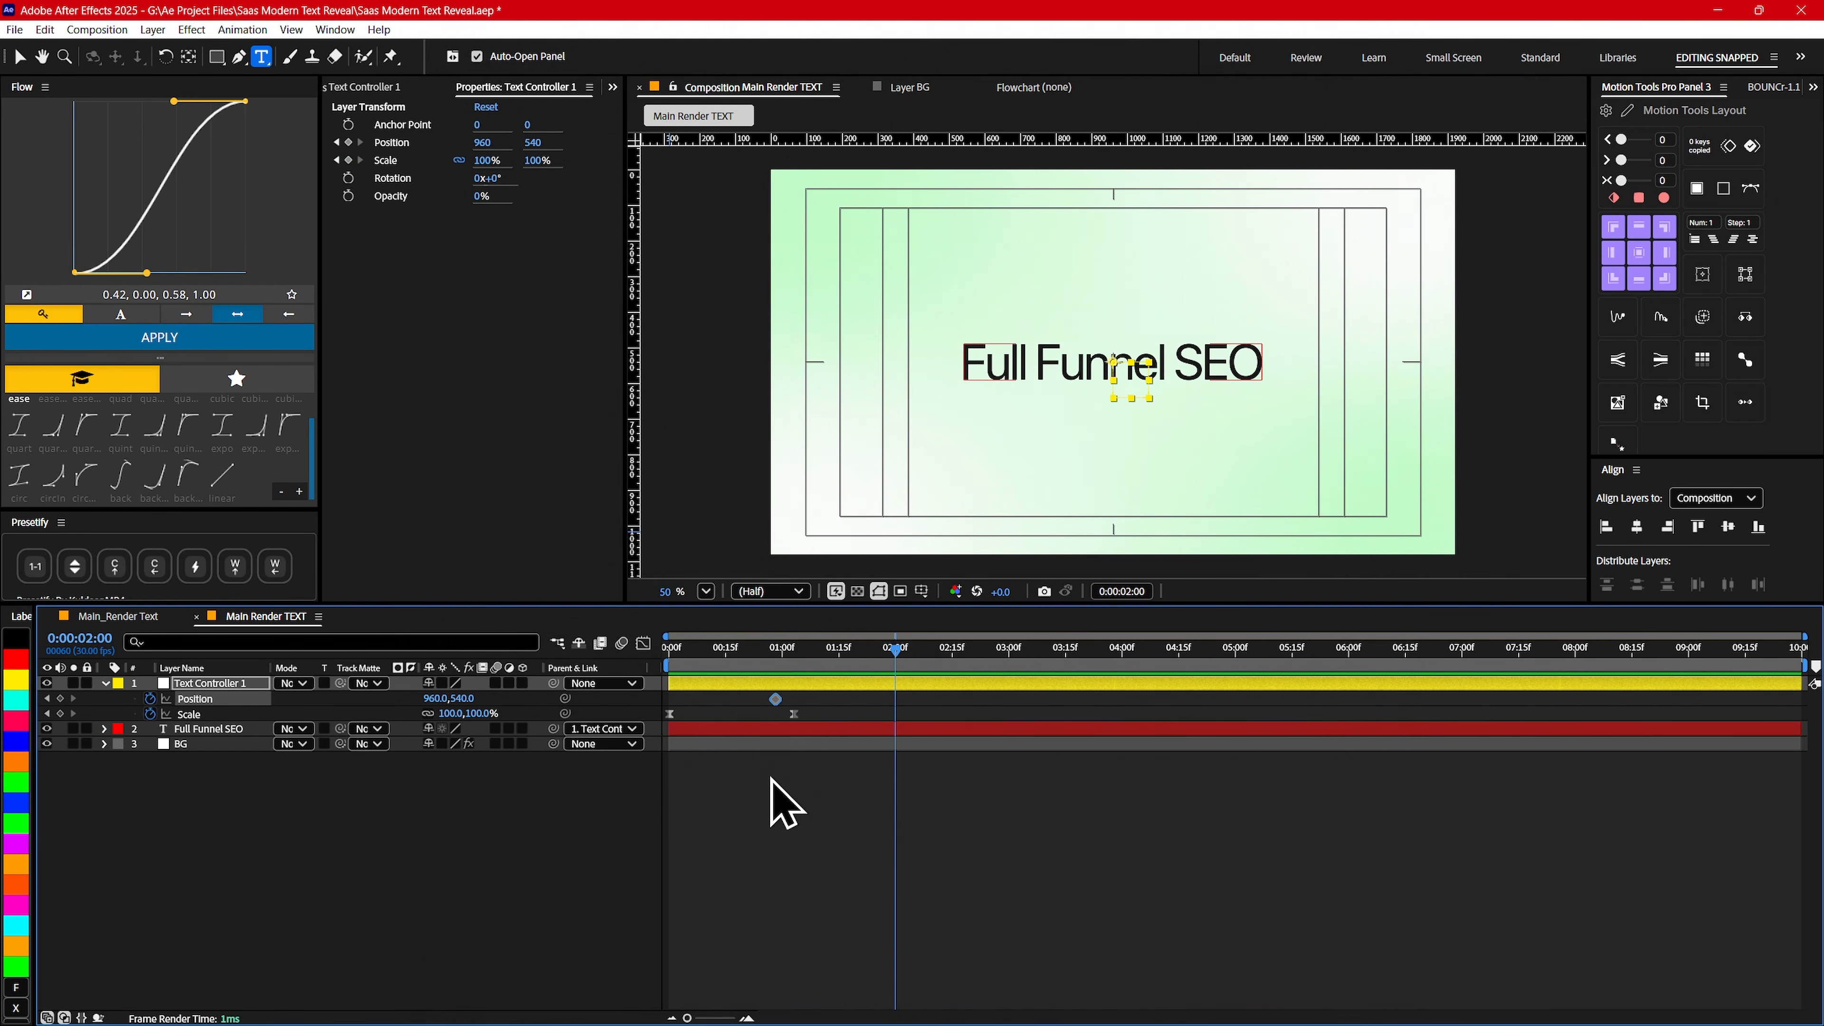
left_click_drag(428, 699, 164, 698)
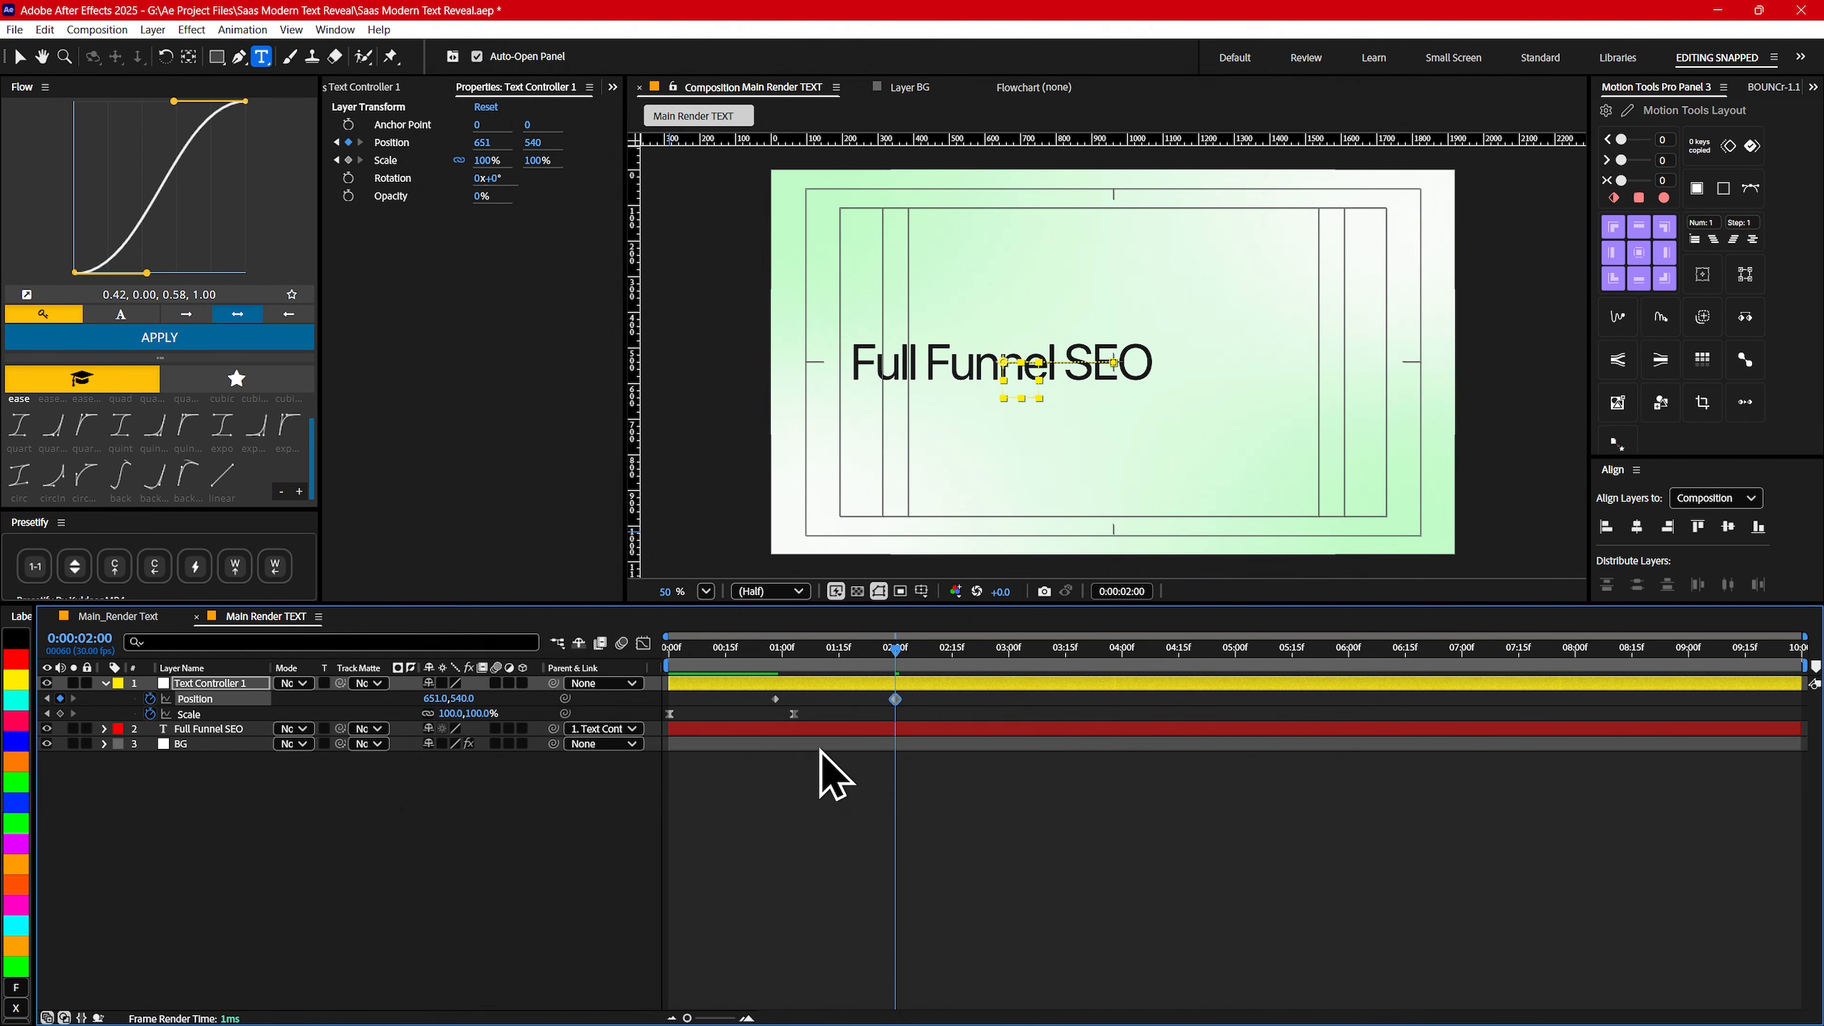
- Ease both Position keyframes, pull their speed-curve handles inward for a sharper central peak, and preview the move
left_click_drag(944, 703, 708, 691)
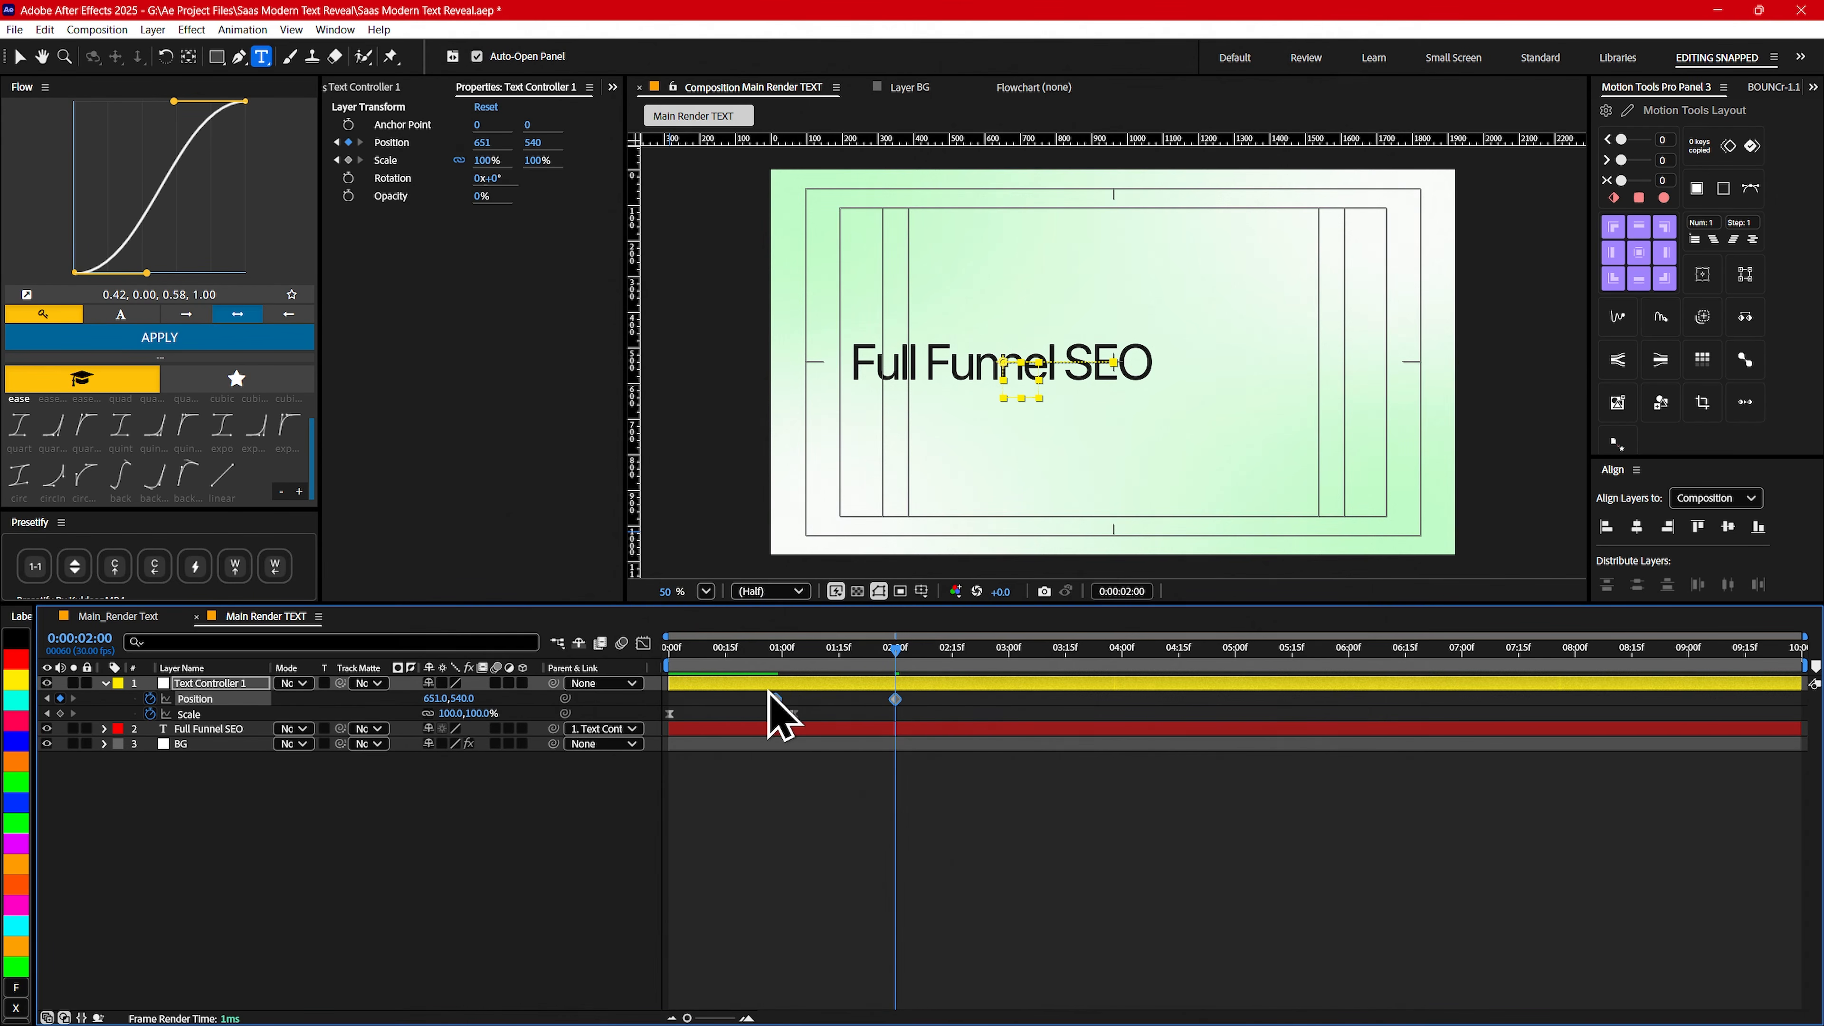
key("shift+F3")
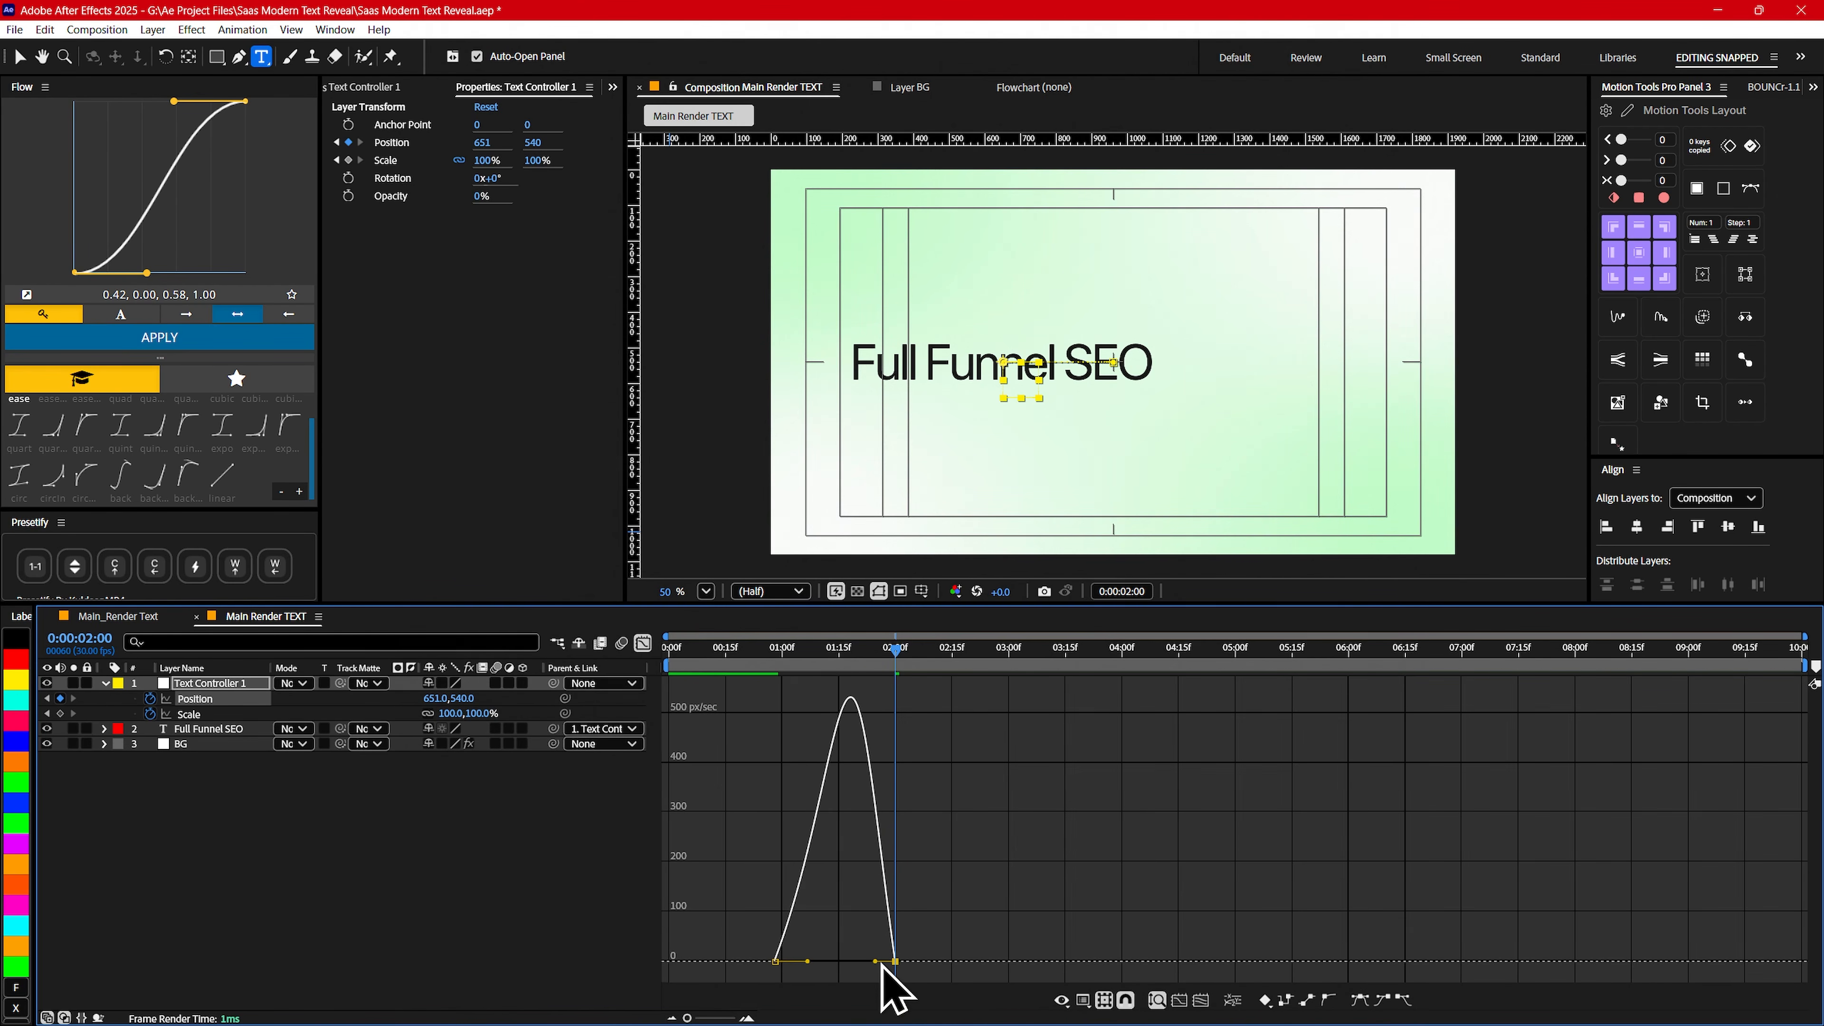
left_click_drag(856, 961, 811, 964)
key("space")
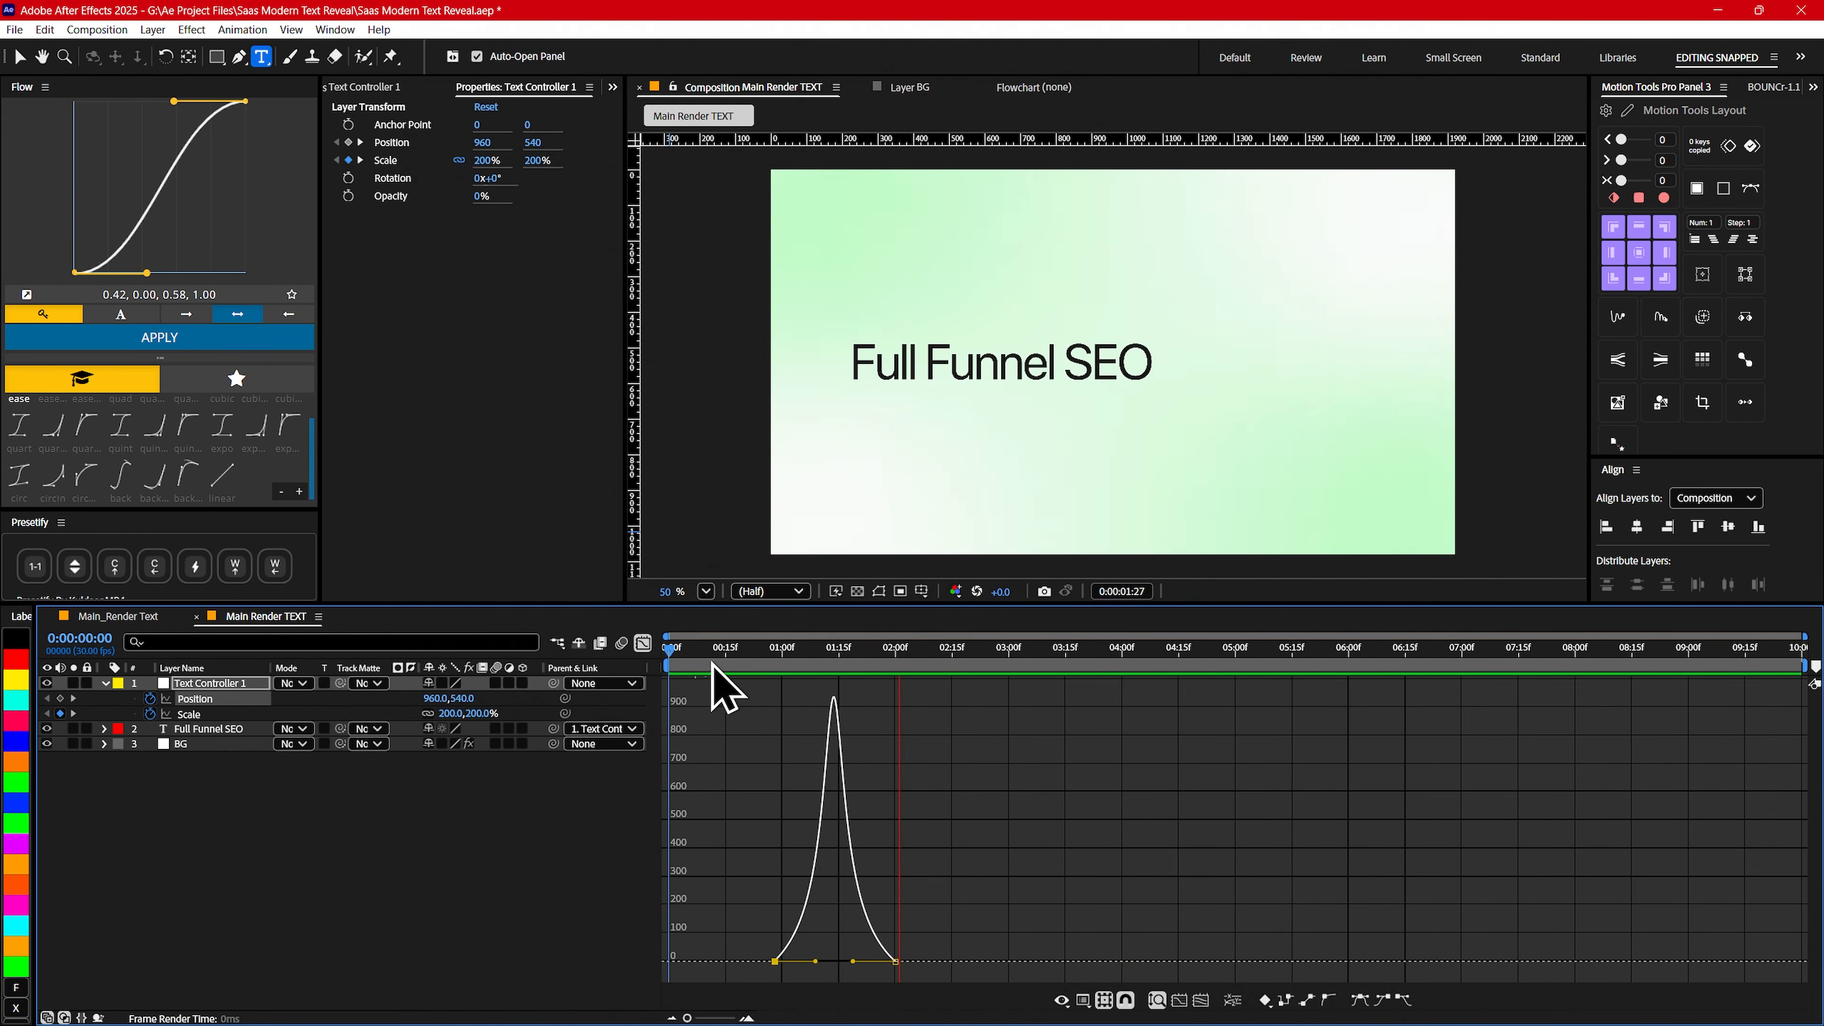
key("shift+F3")
key("space")
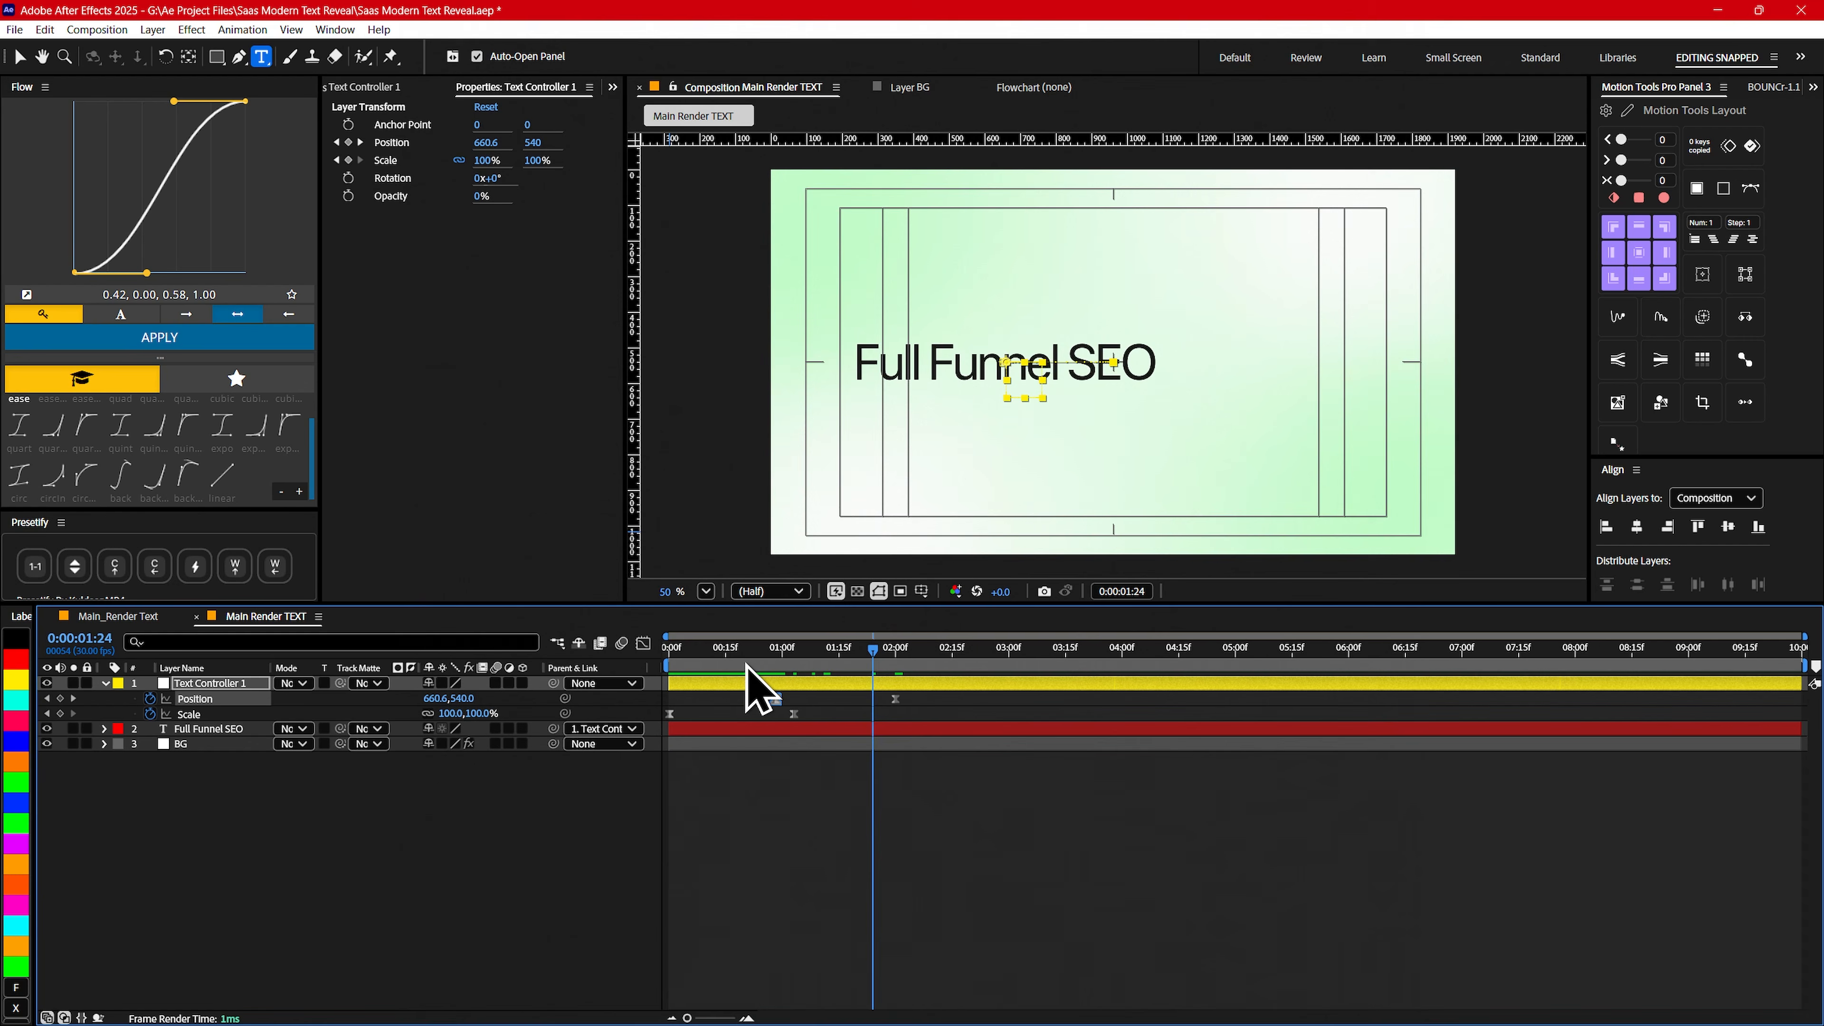
- Shift the first Position keyframe of Text Controller 1 to about 0:00:01:00 and preview the move up to 0:00:02:00
left_click_drag(750, 658, 783, 700)
key("Home")
key("space")
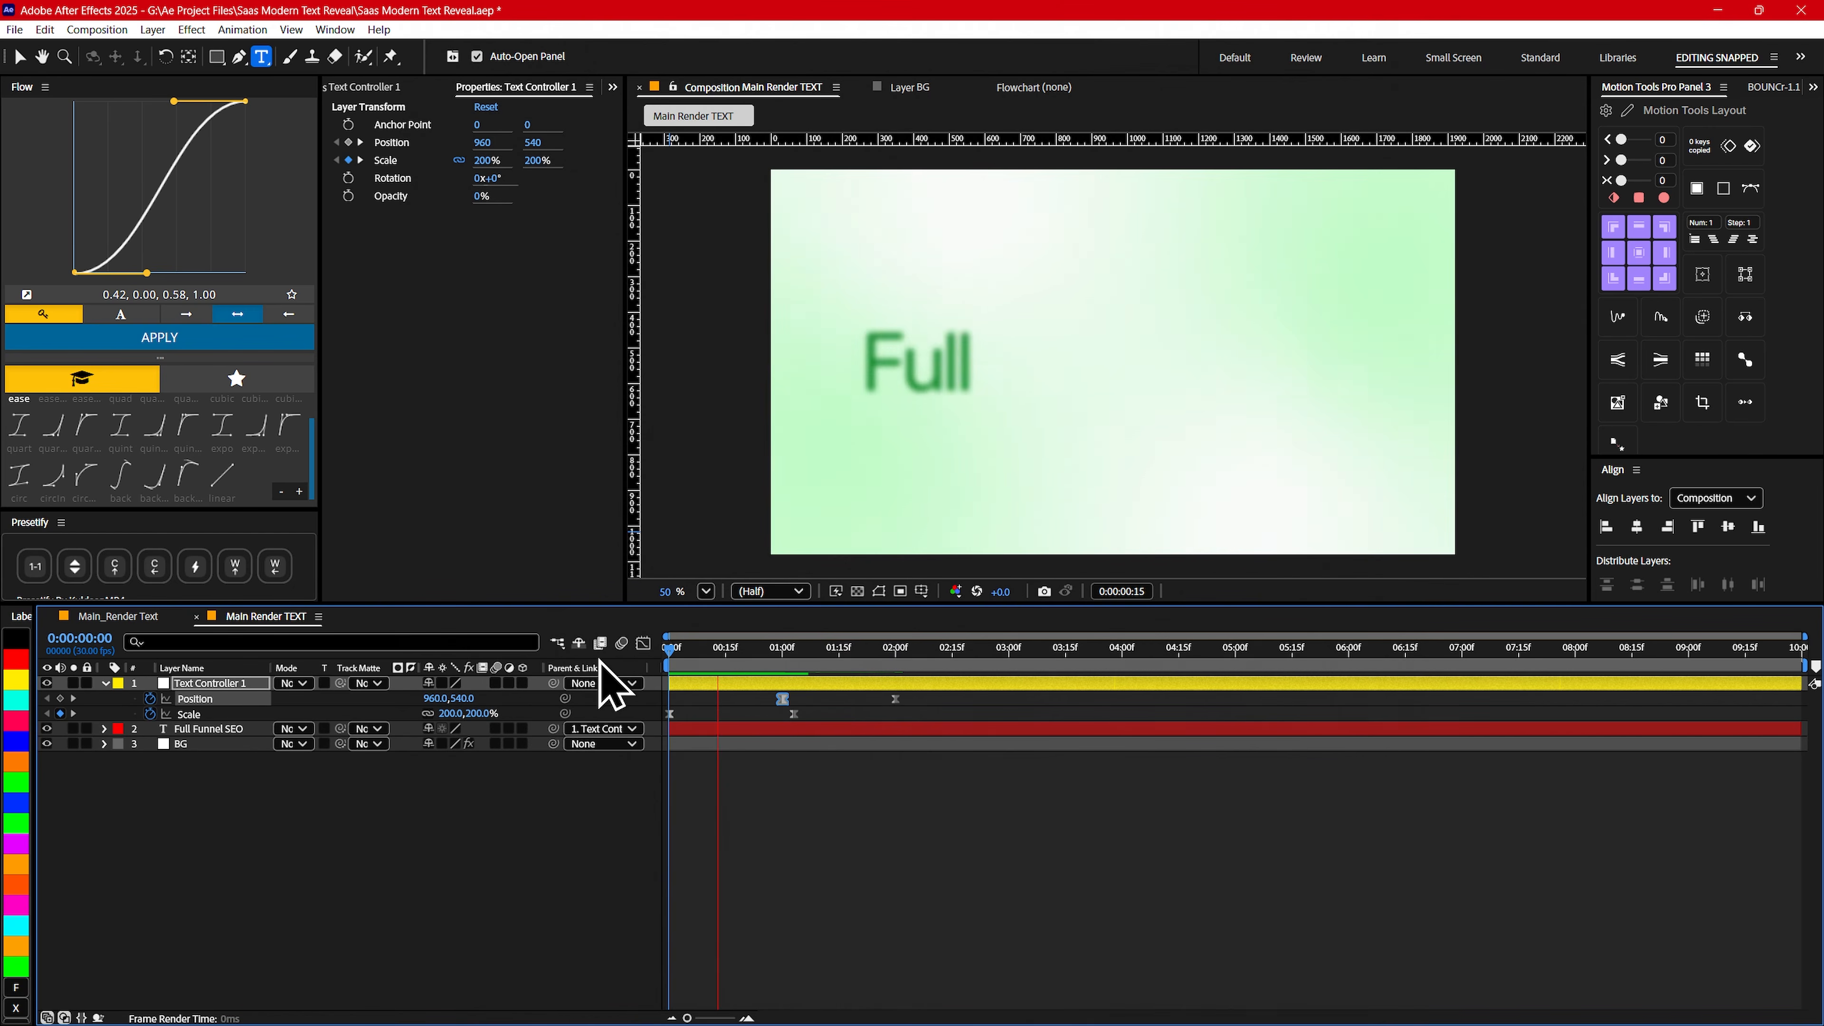
key("space")
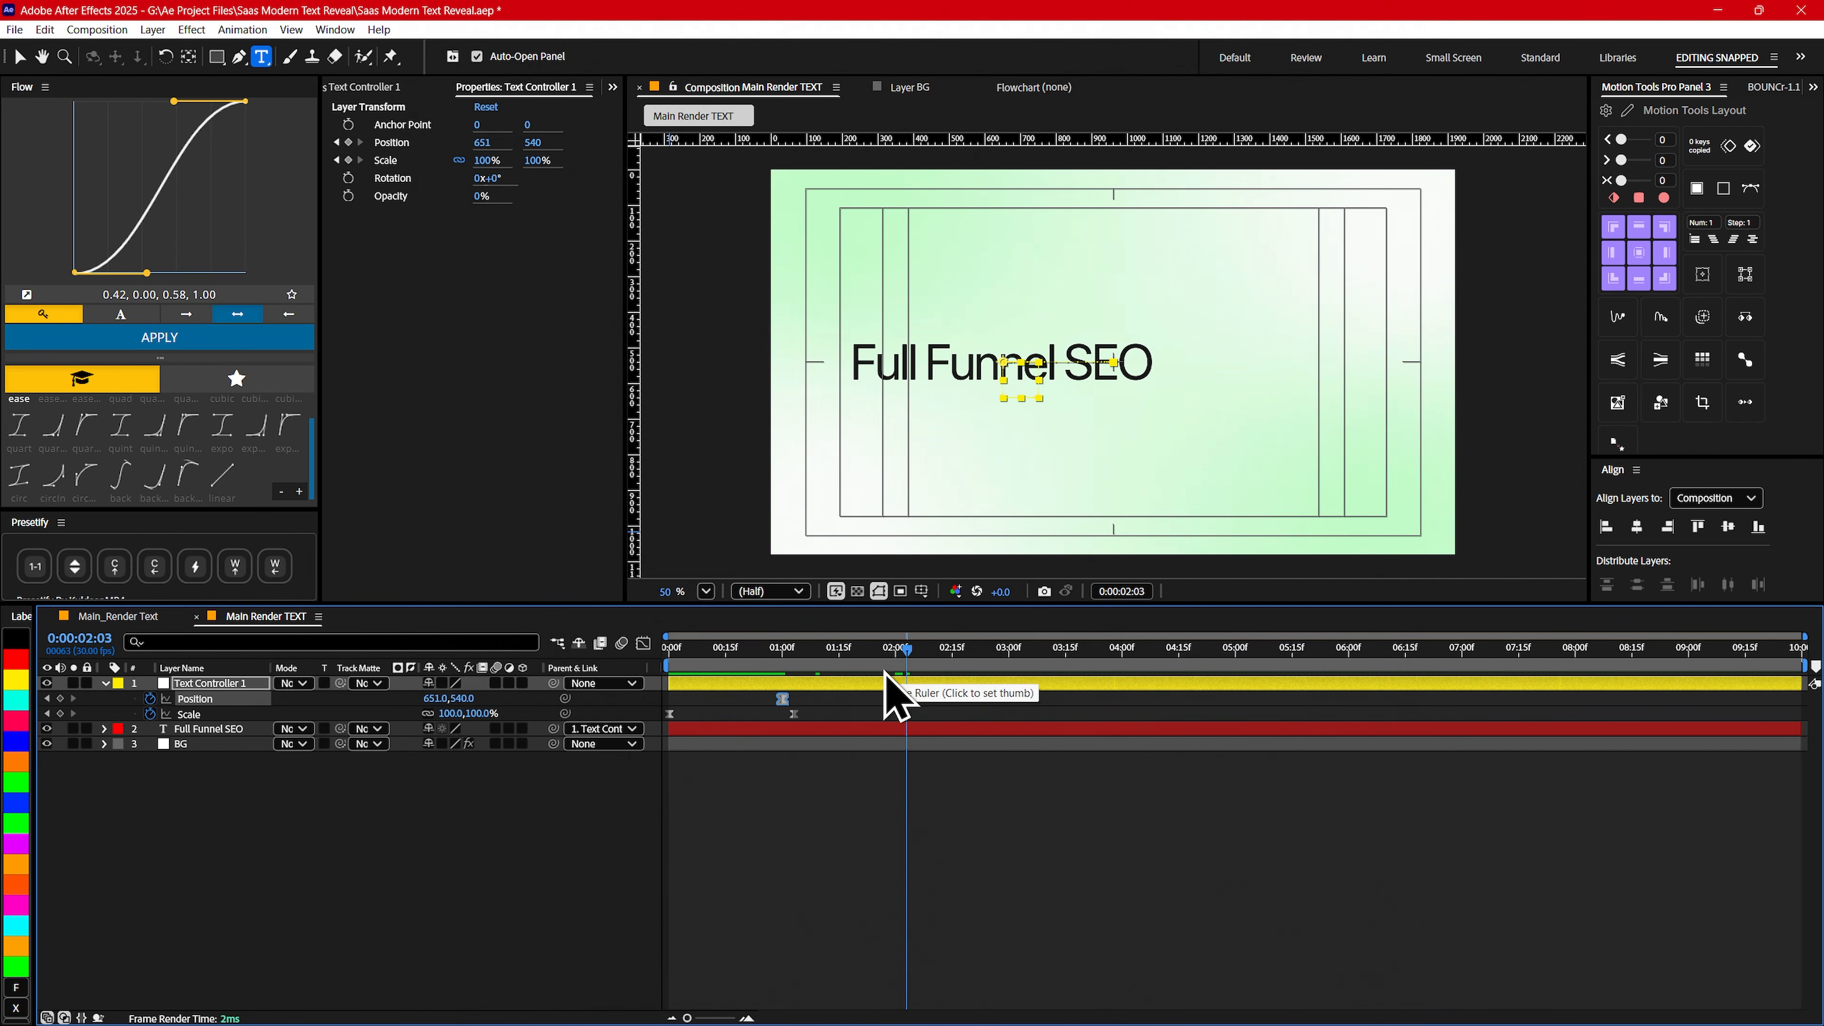
mouse_move(889, 670)
left_mouse_down()
mouse_move(802, 672)
mouse_move(896, 677)
left_mouse_up()
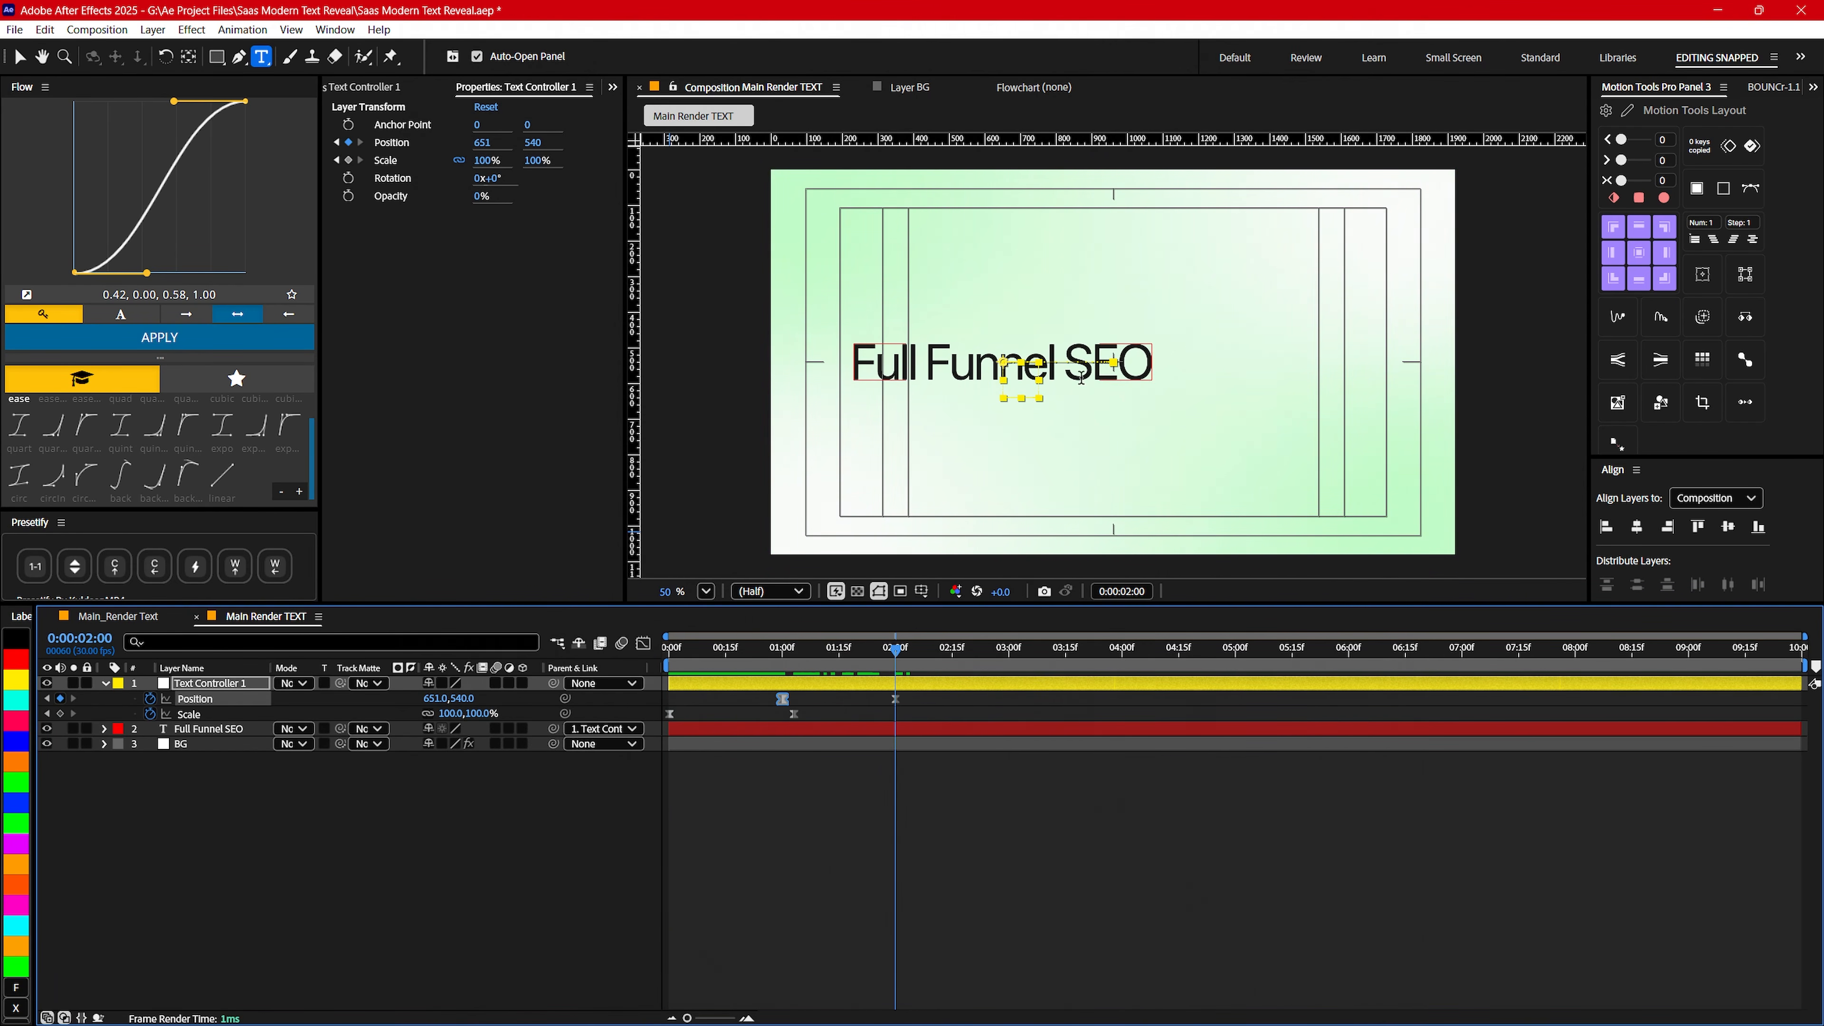
- Set Text Controller 1's Scale keyframe at 0:00:01:03 to 90% and check the text at 0:00:02:00
key("j")
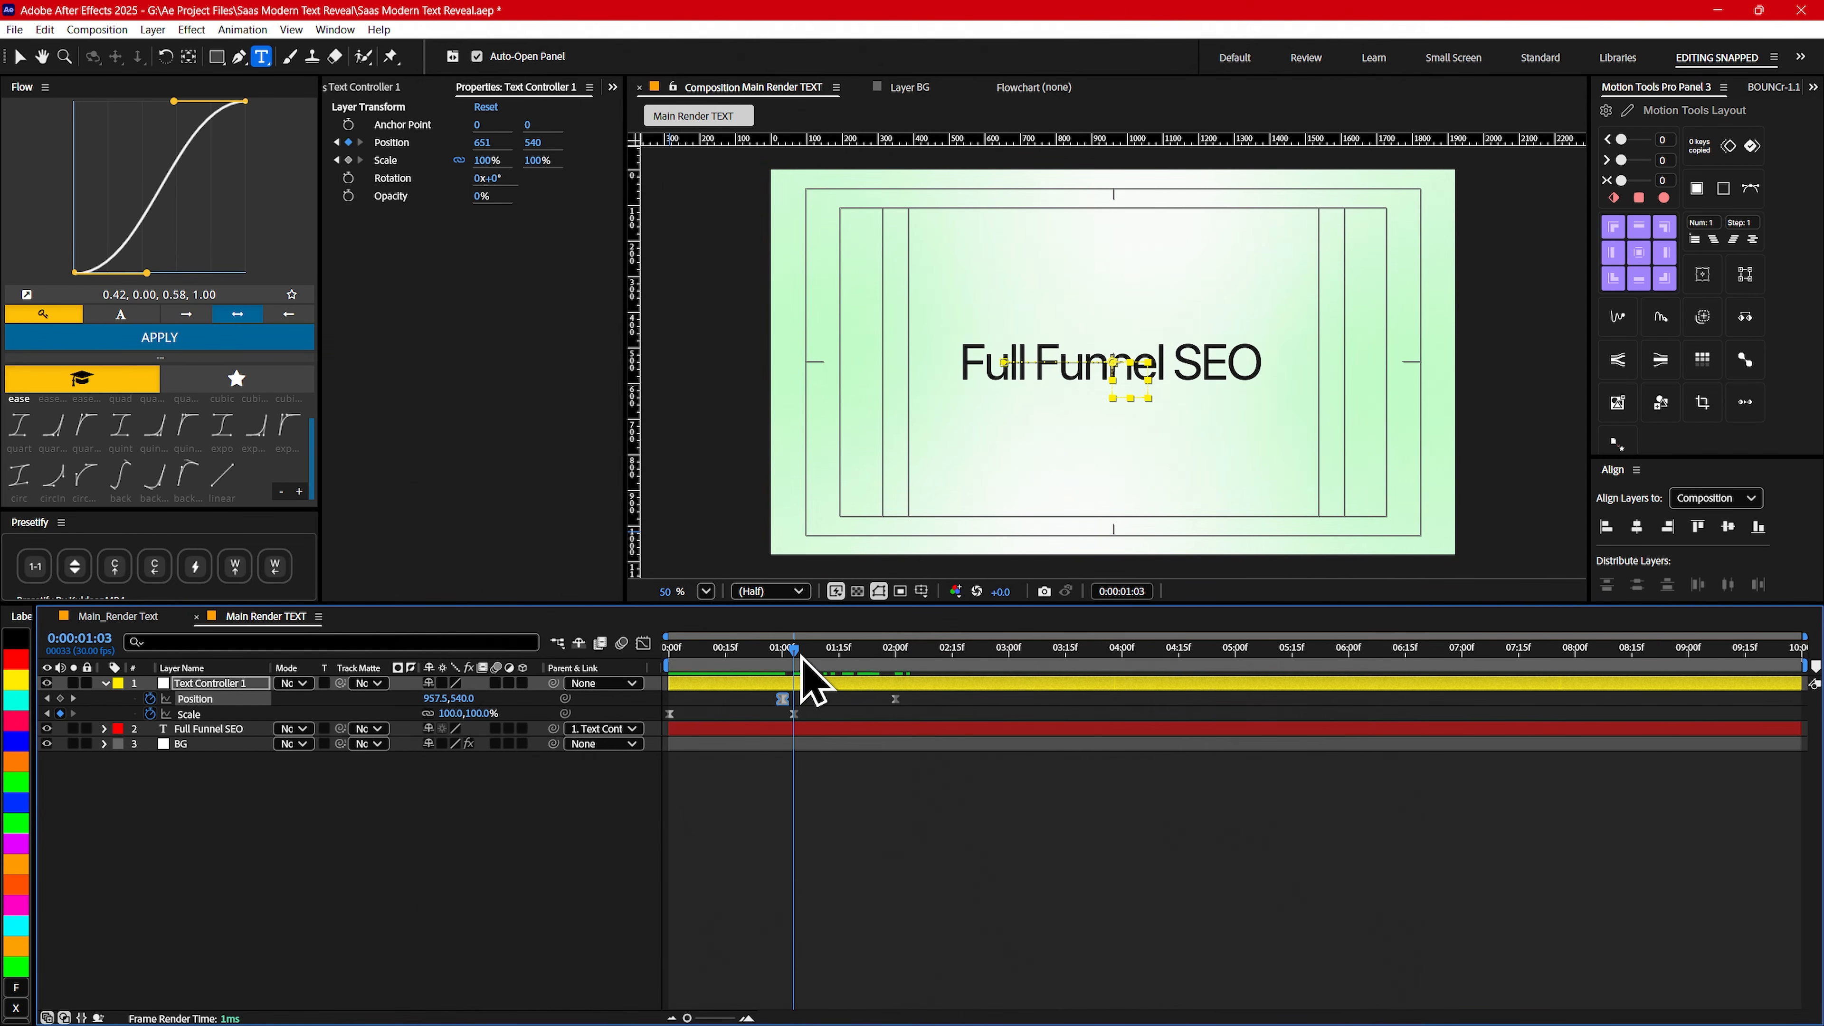
left_click(804, 683)
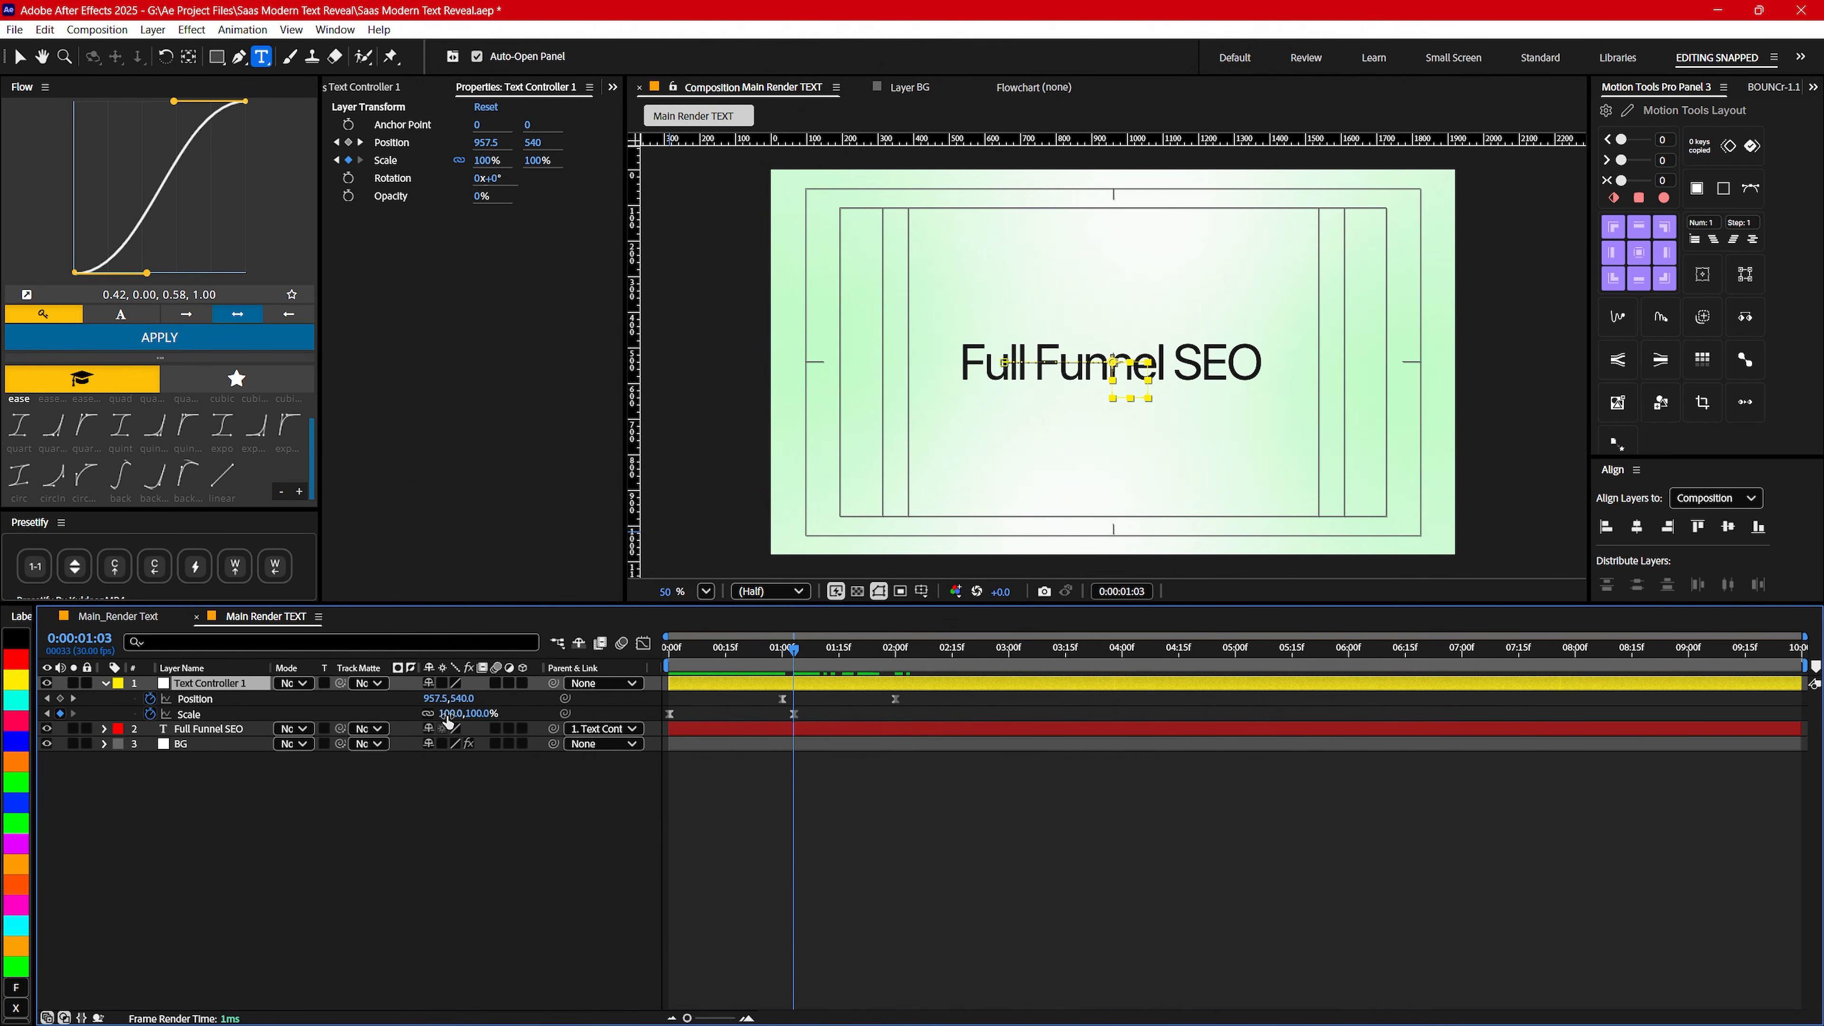
type("90")
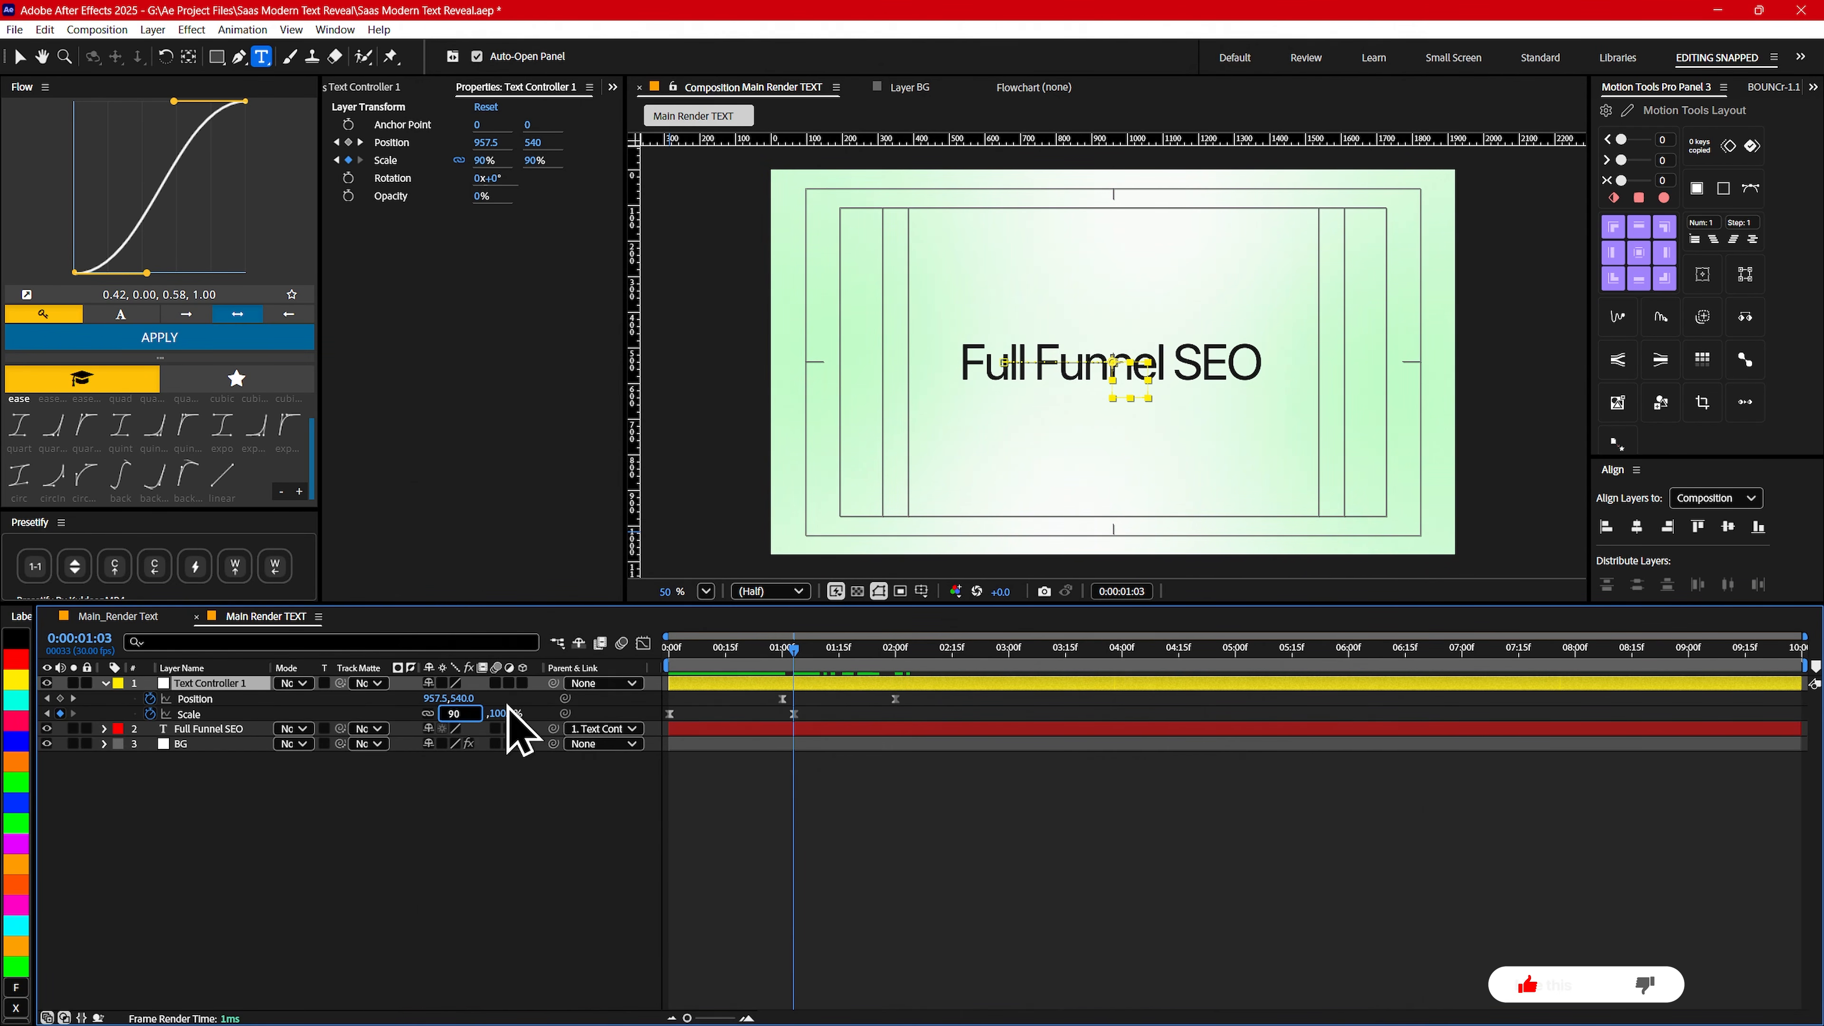
key("Return")
left_click_drag(794, 672, 906, 672)
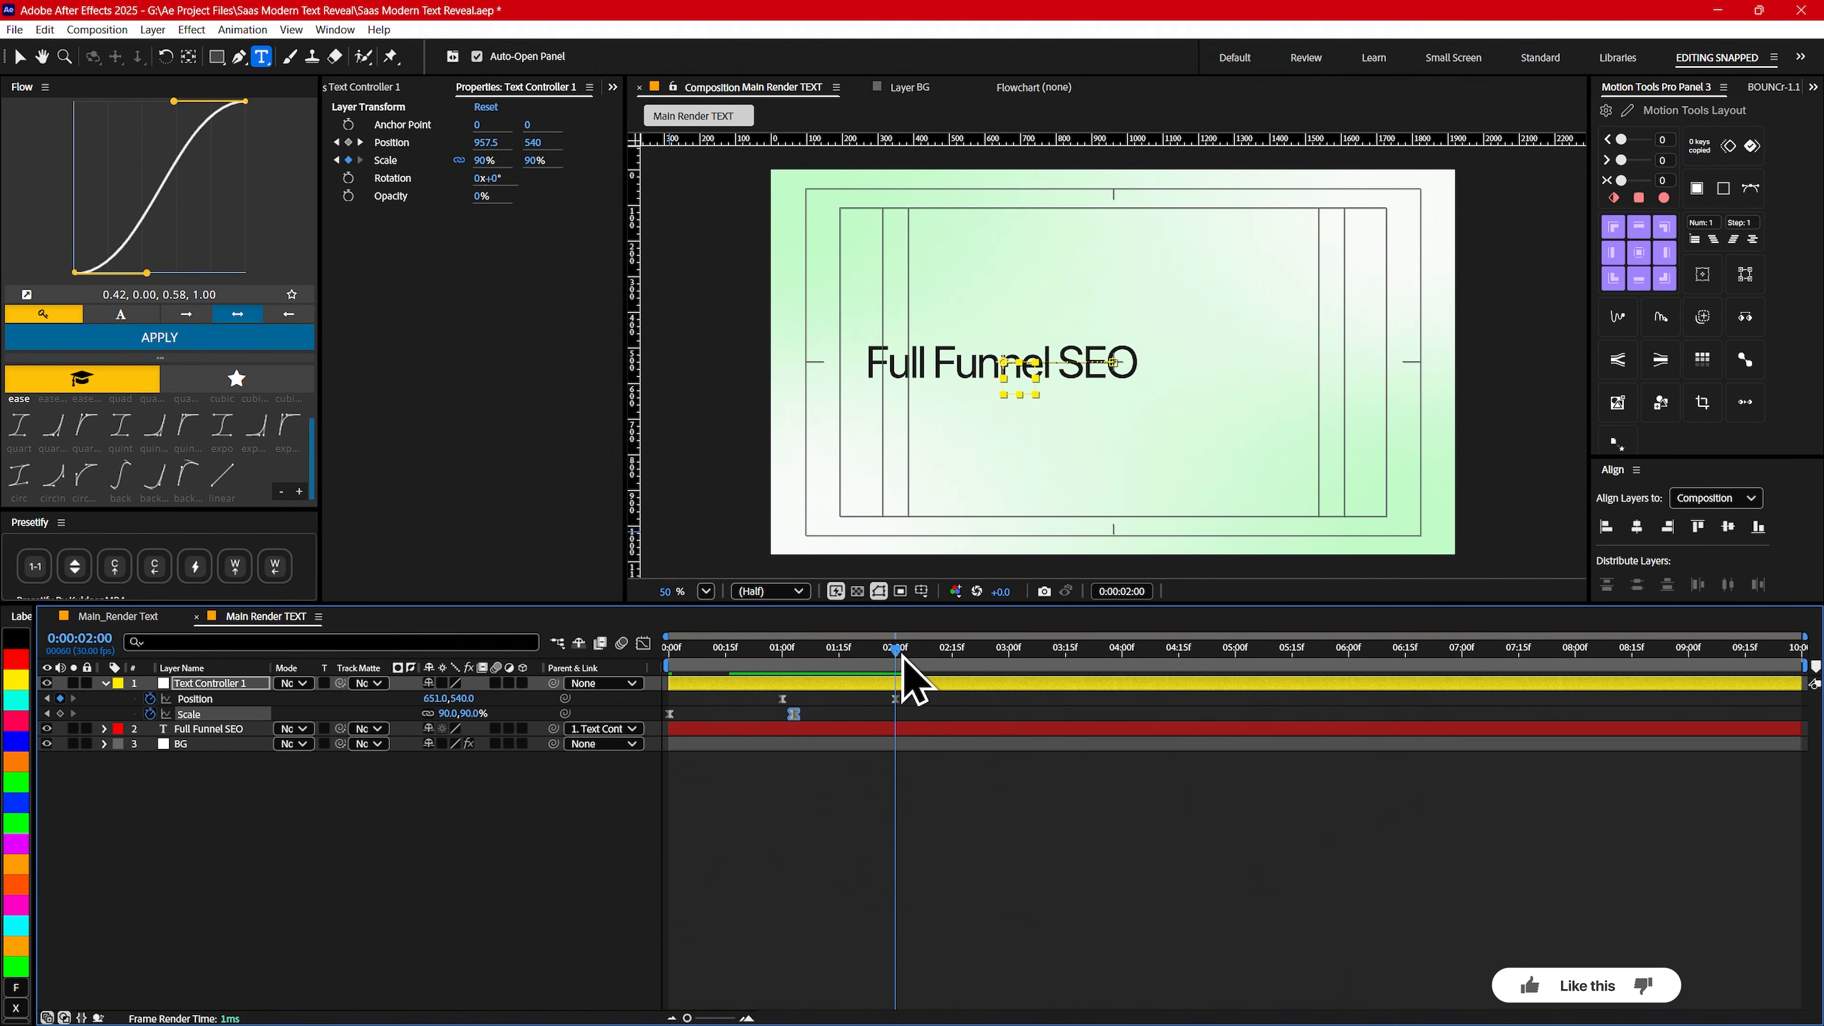
left_click(476, 900)
- Examine how the second phrase enters in the Main_Render Text composition around 0:00:02:11, and return to Main Render TEXT
left_click(115, 615)
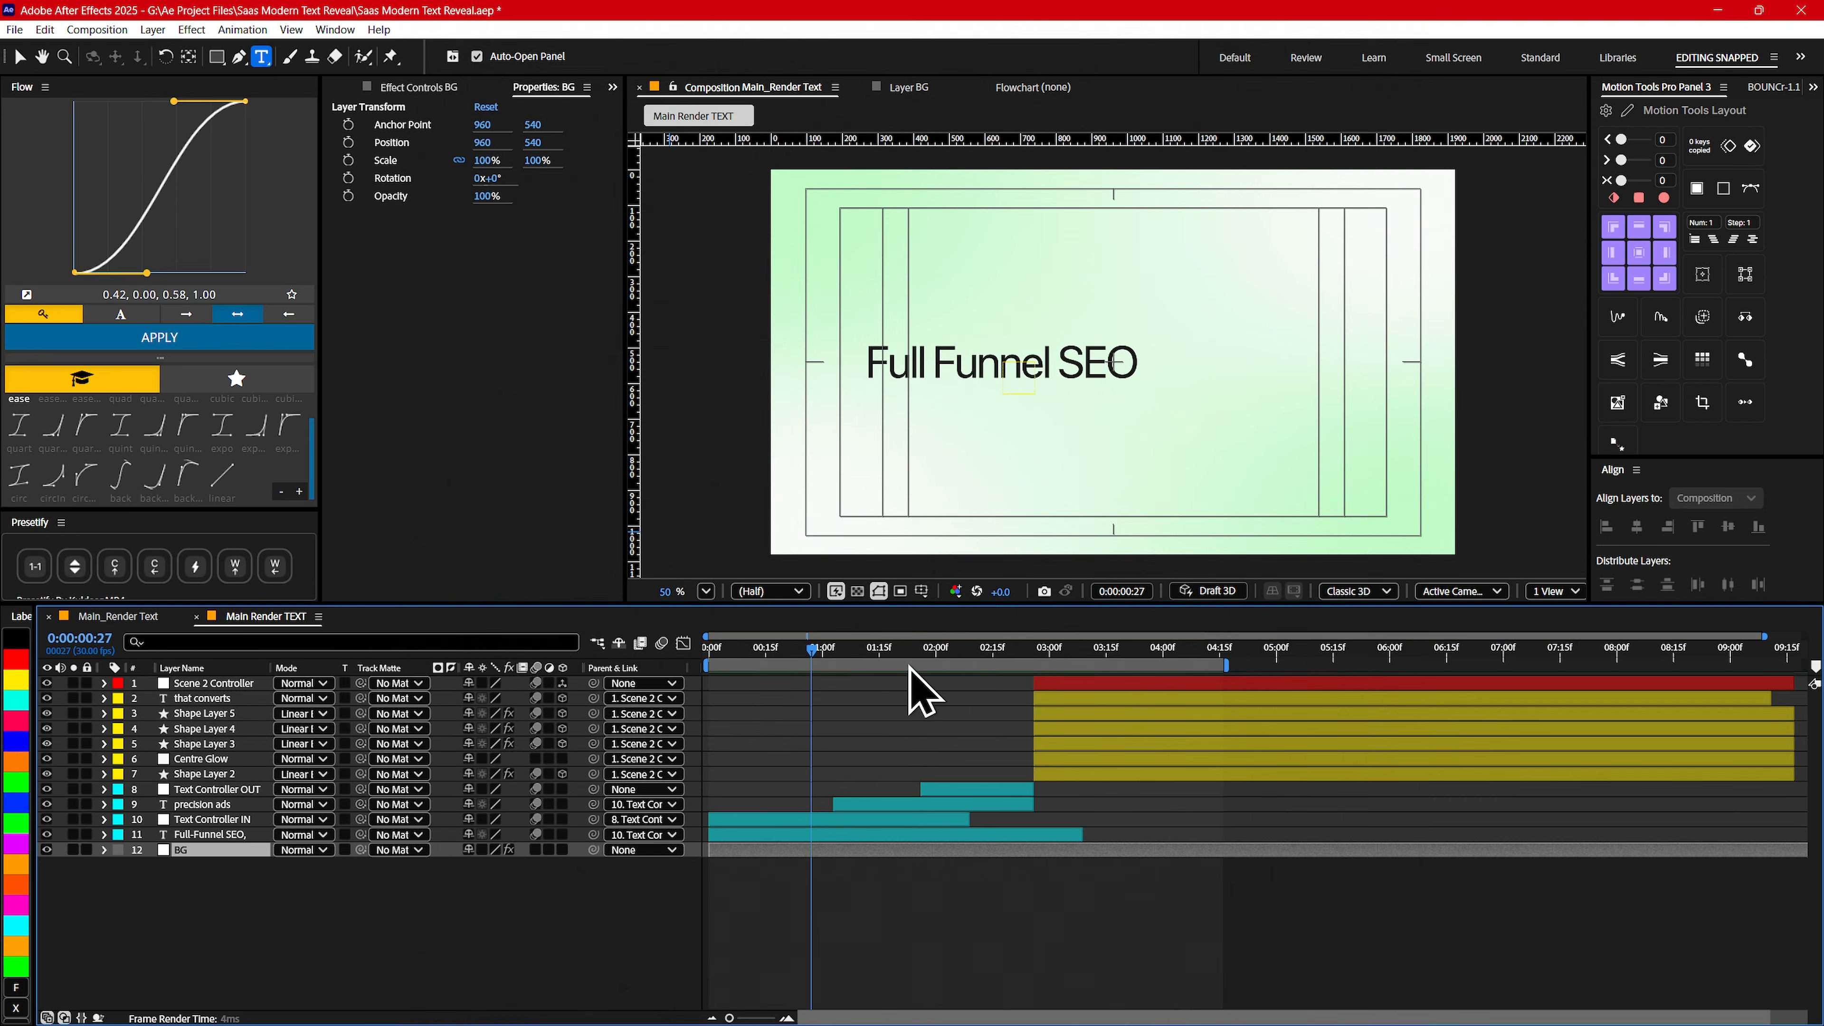
left_click_drag(907, 655, 969, 657)
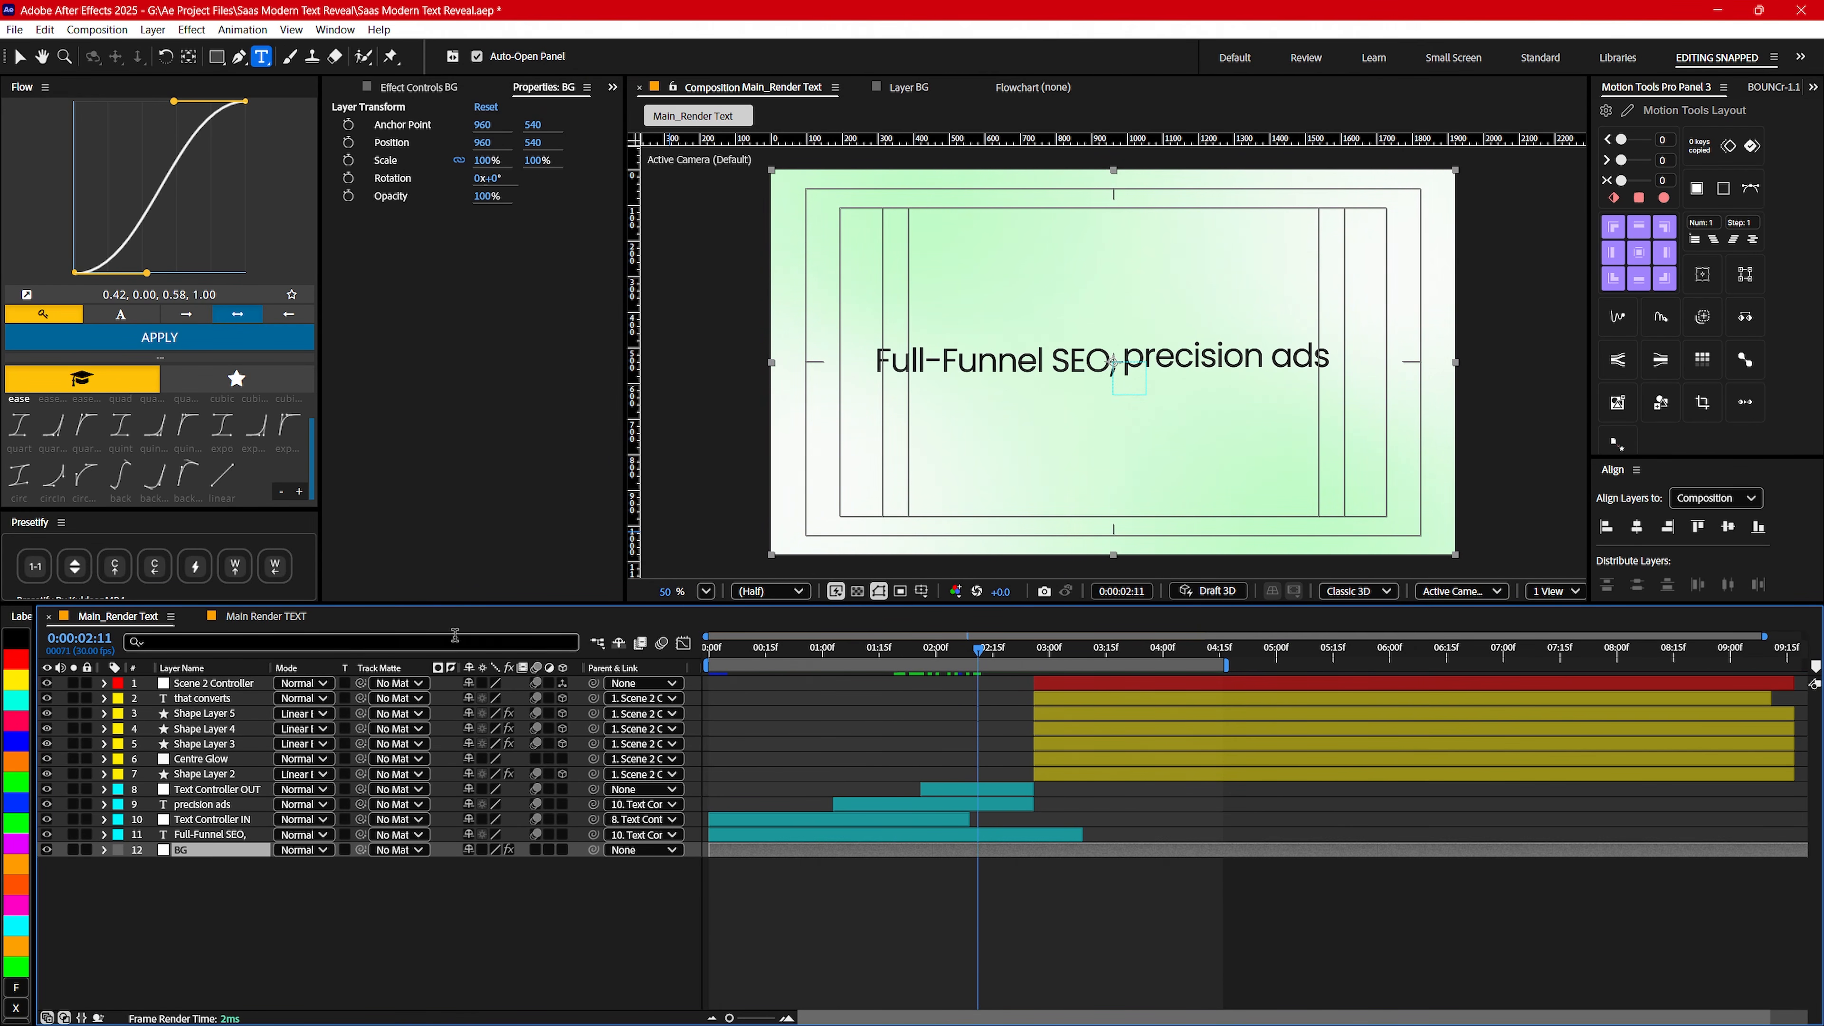
left_click(264, 615)
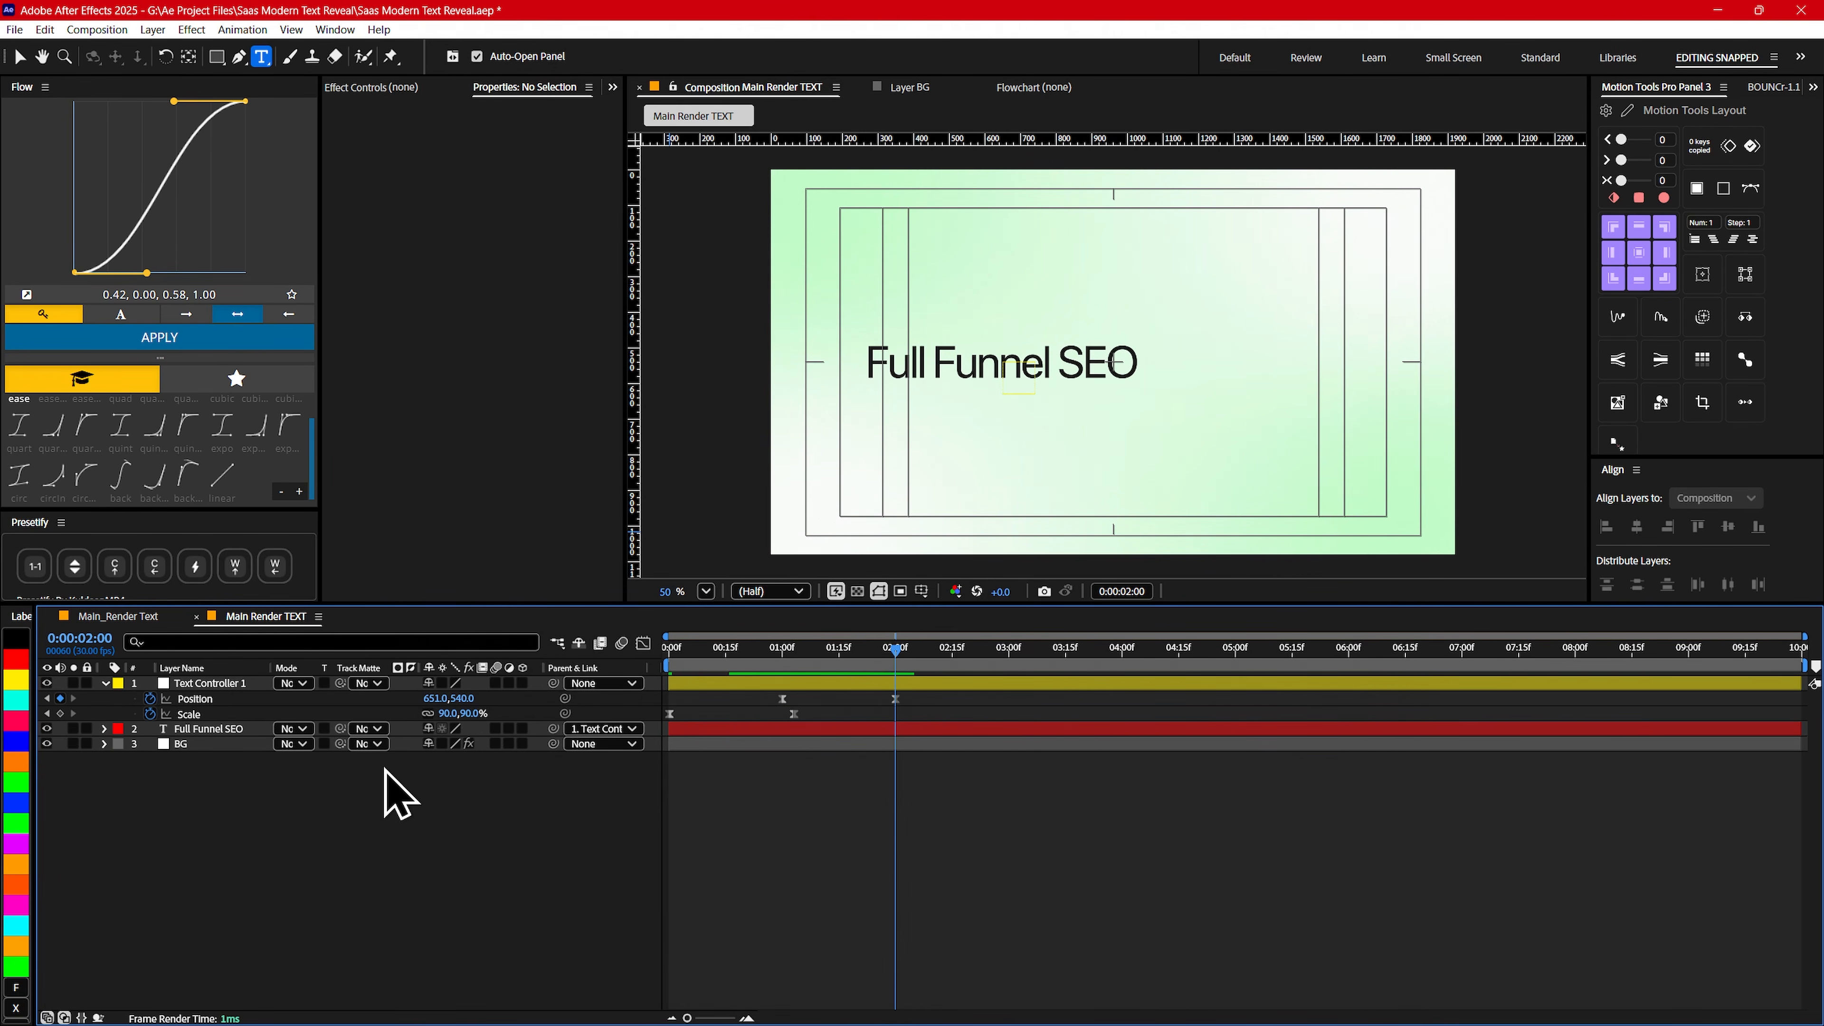
- Duplicate the Full Funnel SEO text layer and shift the copy to start at 0:00:02:00
left_click(216, 730)
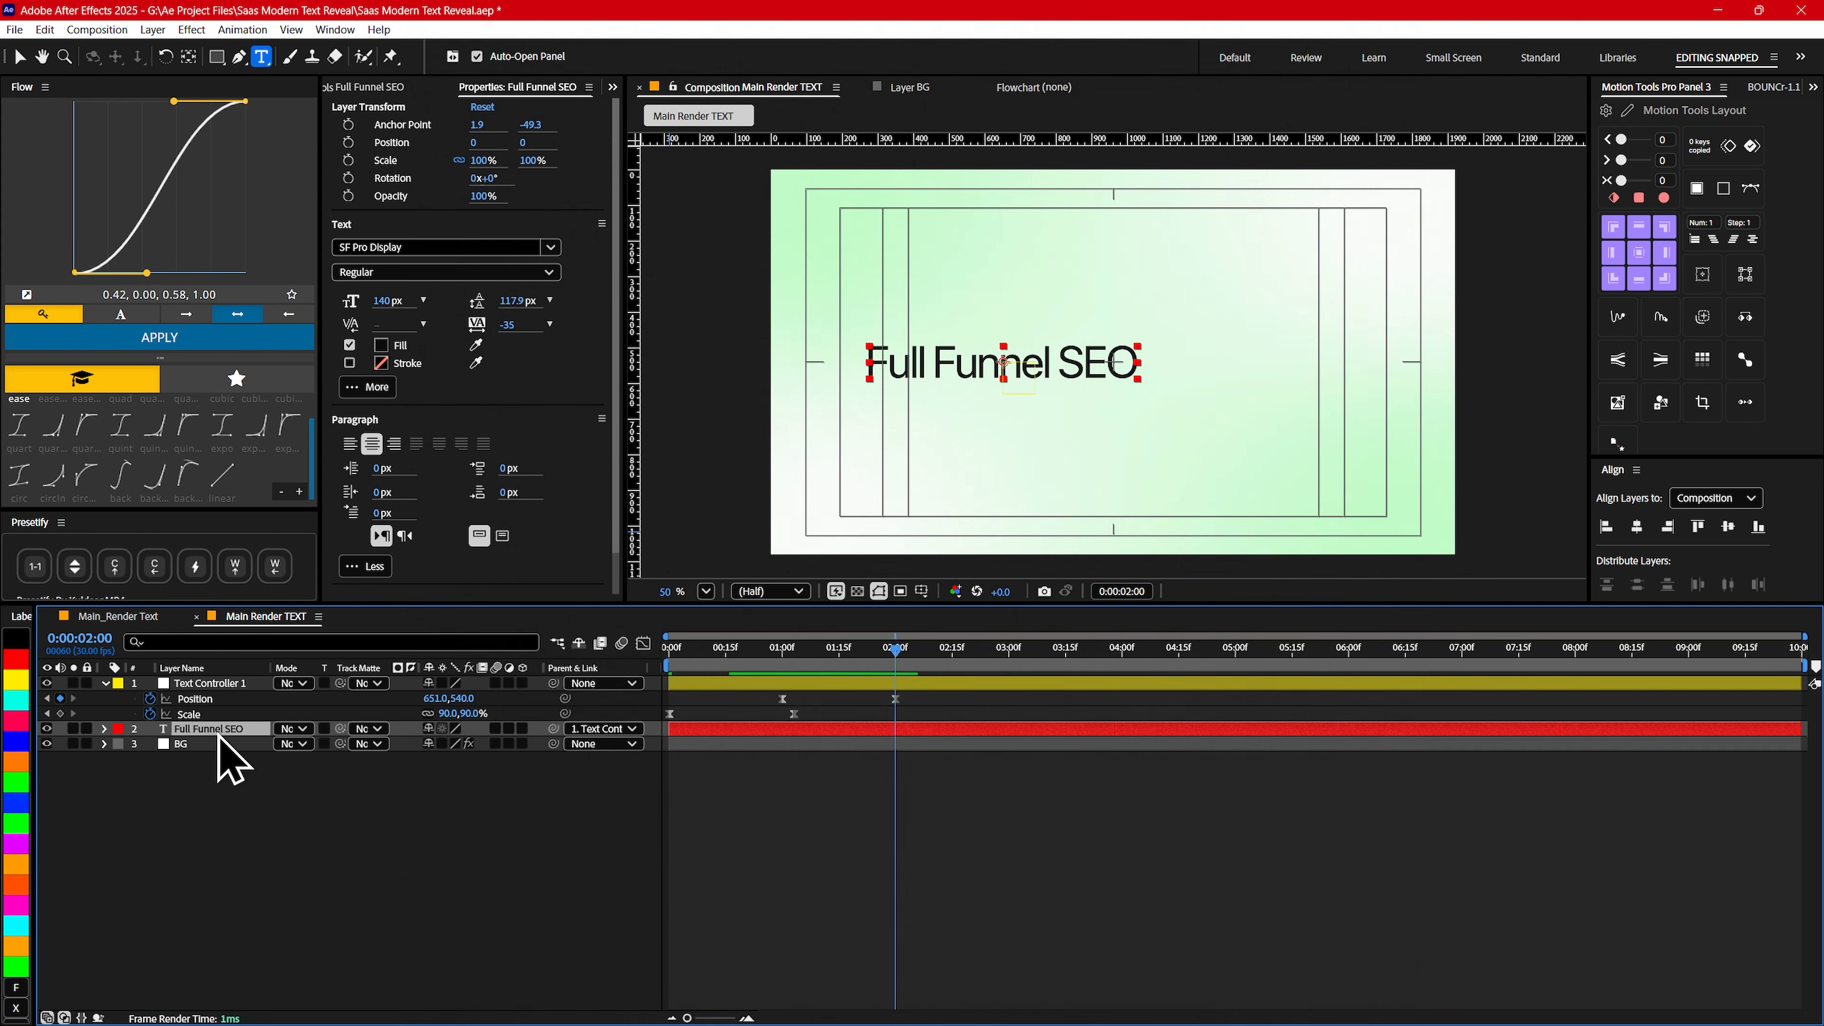
key("ctrl+d")
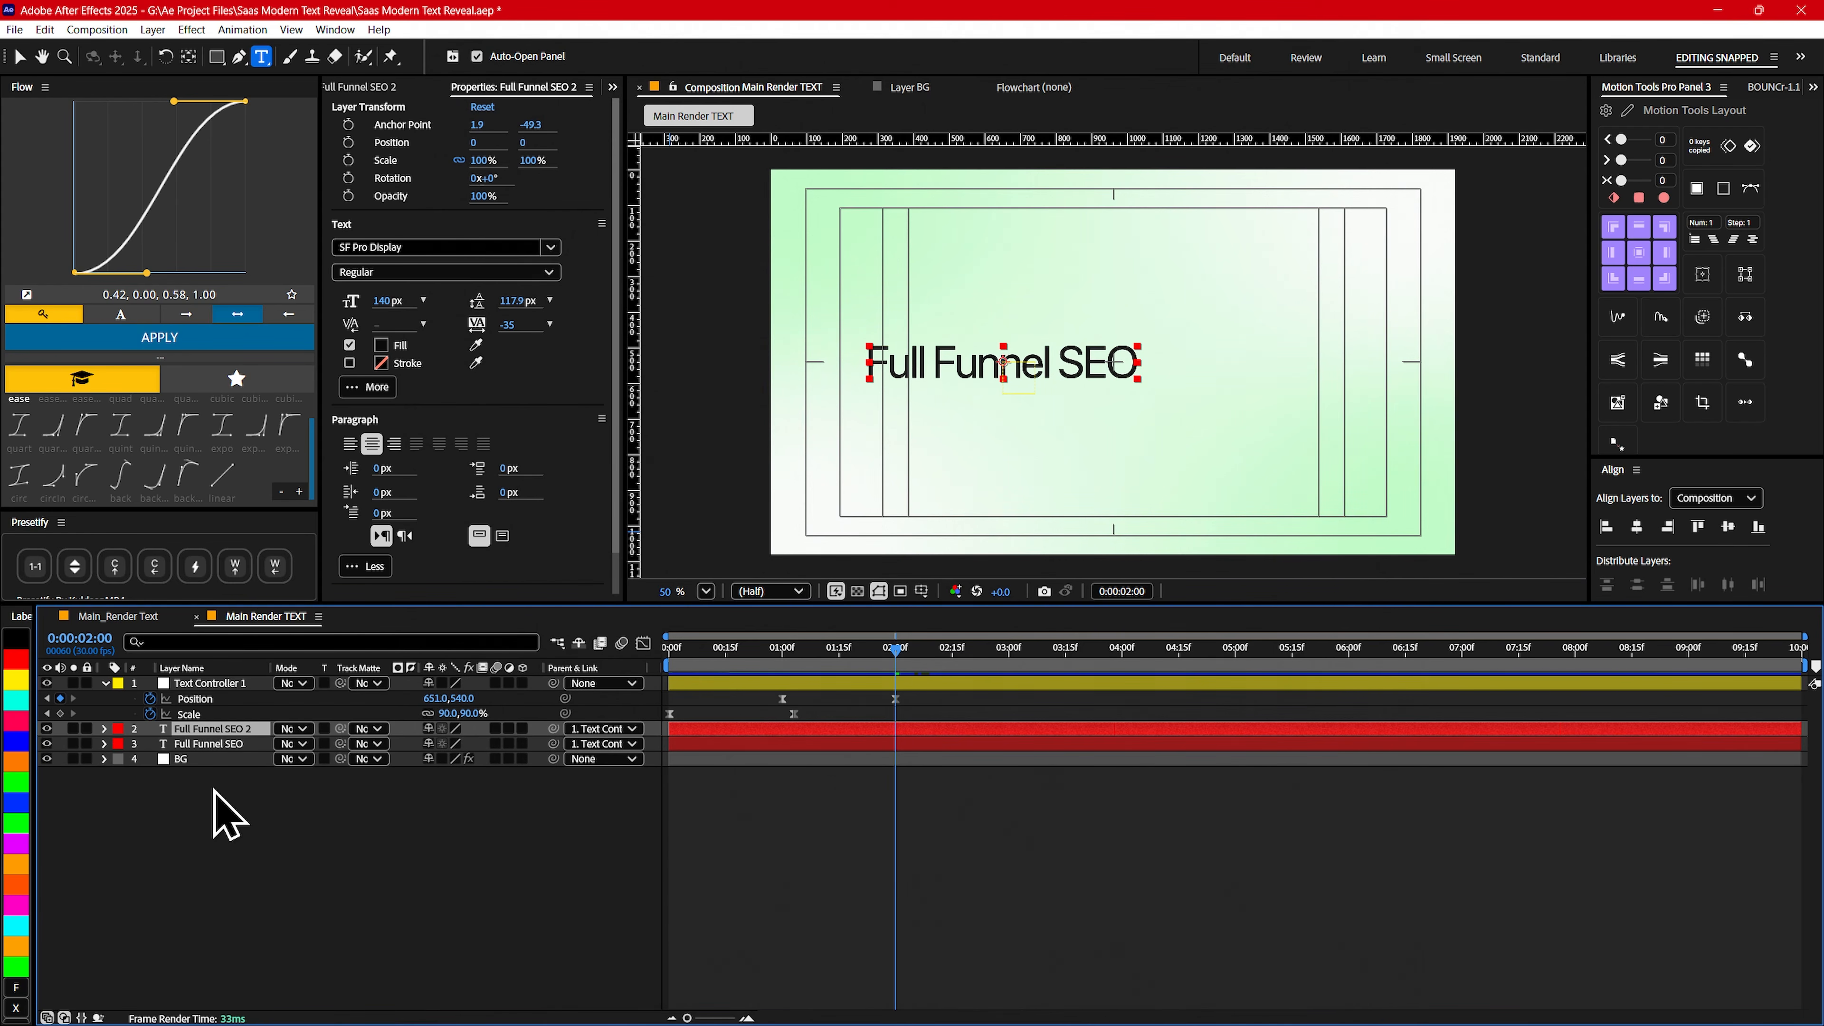
left_click_drag(845, 730, 1075, 733)
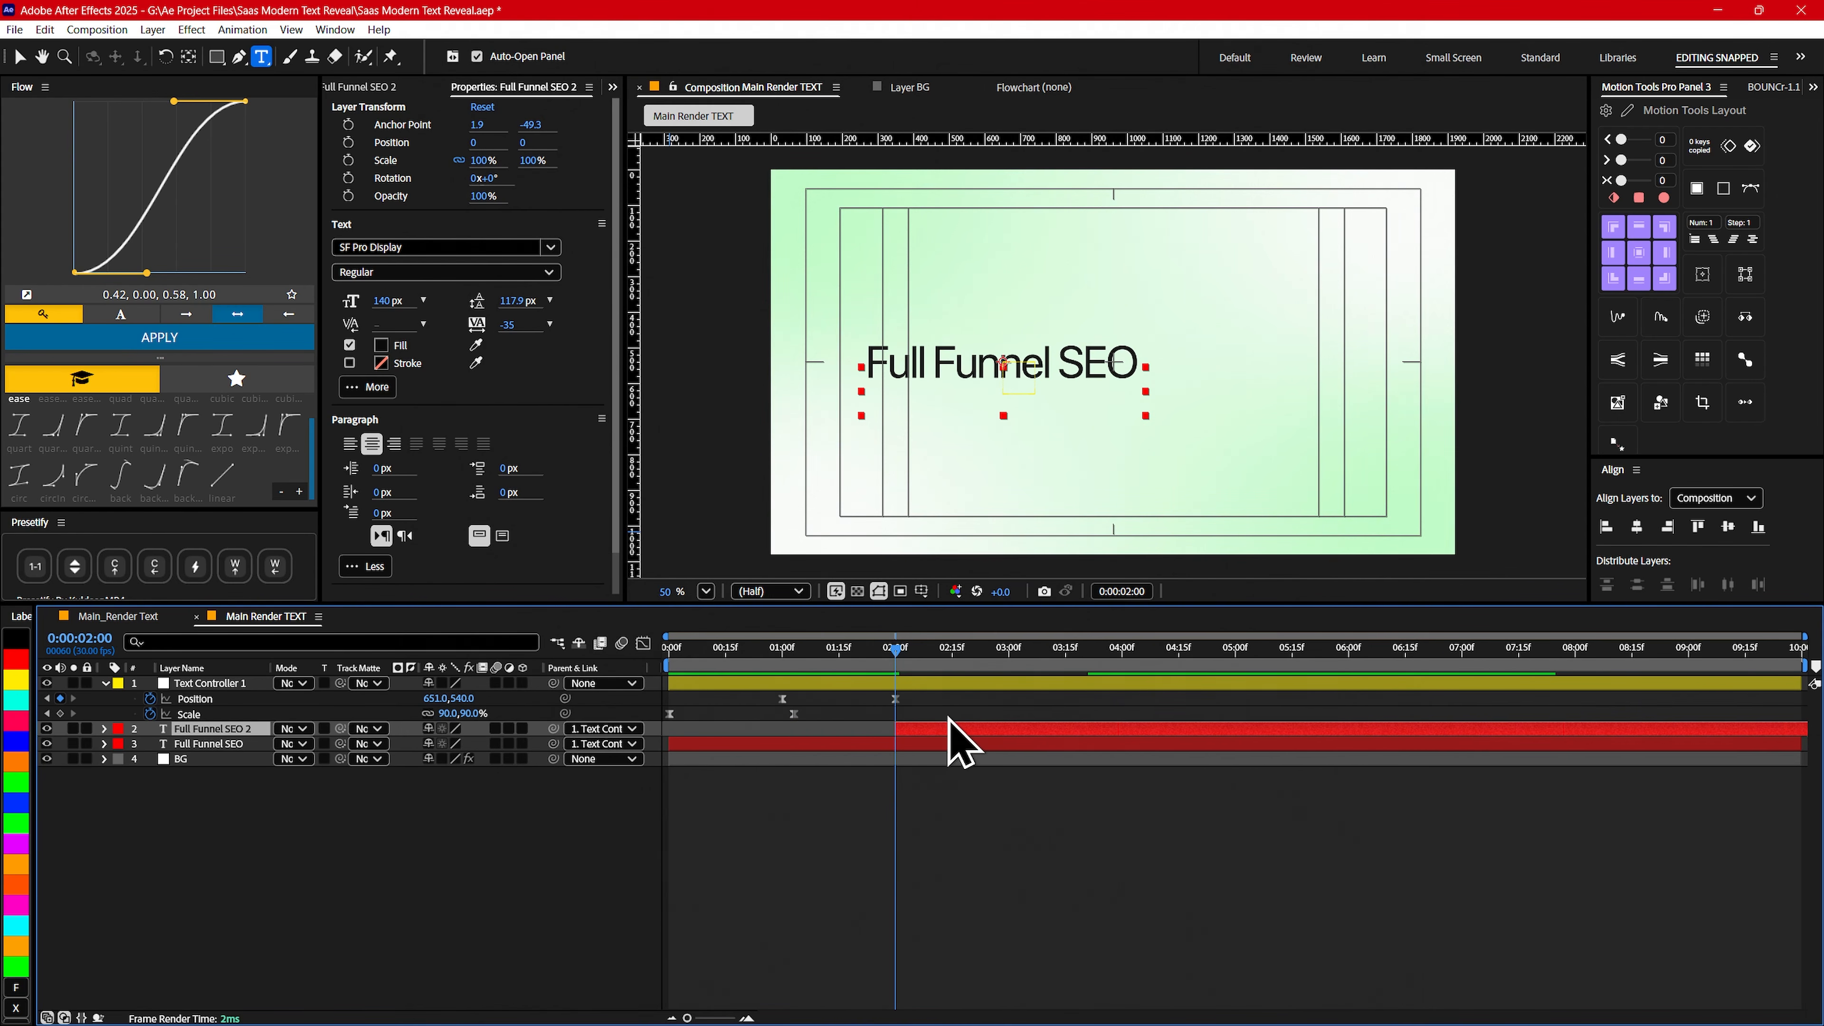
- Place the duplicated text directly to the right of the original on the same line, at X position about 862
key("v")
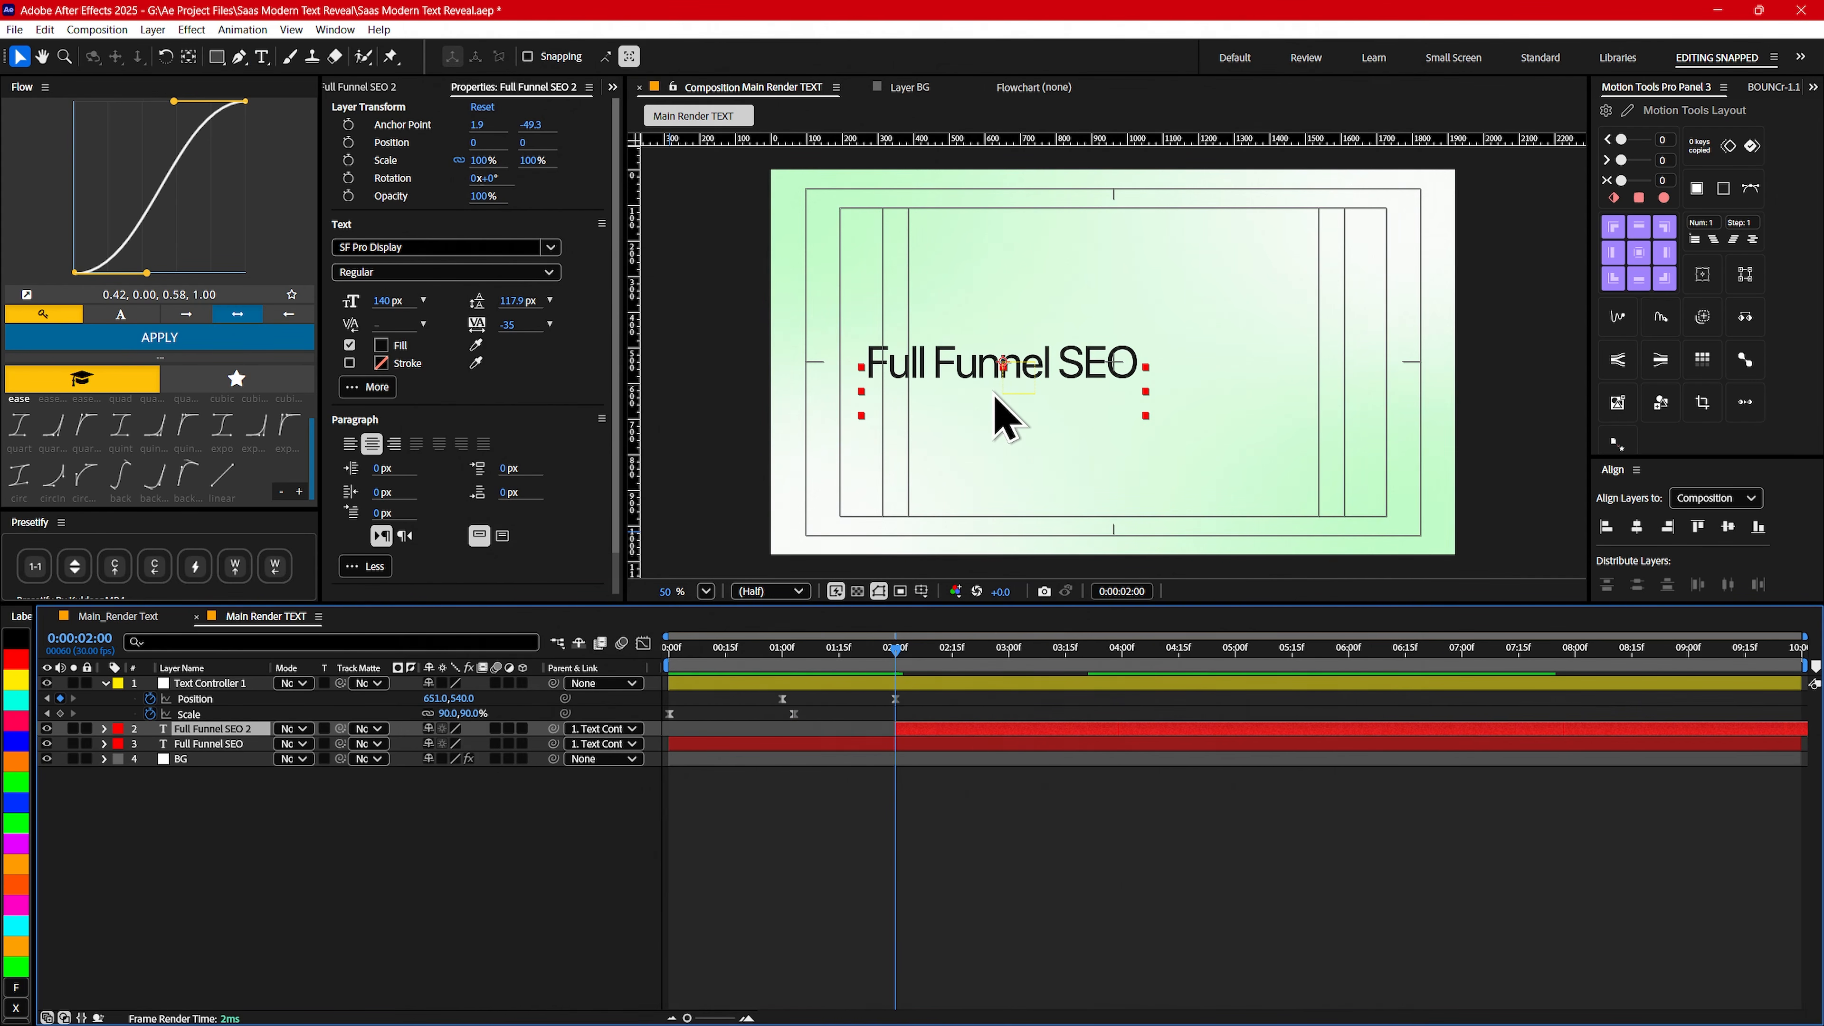
left_click_drag(1039, 408, 1142, 399)
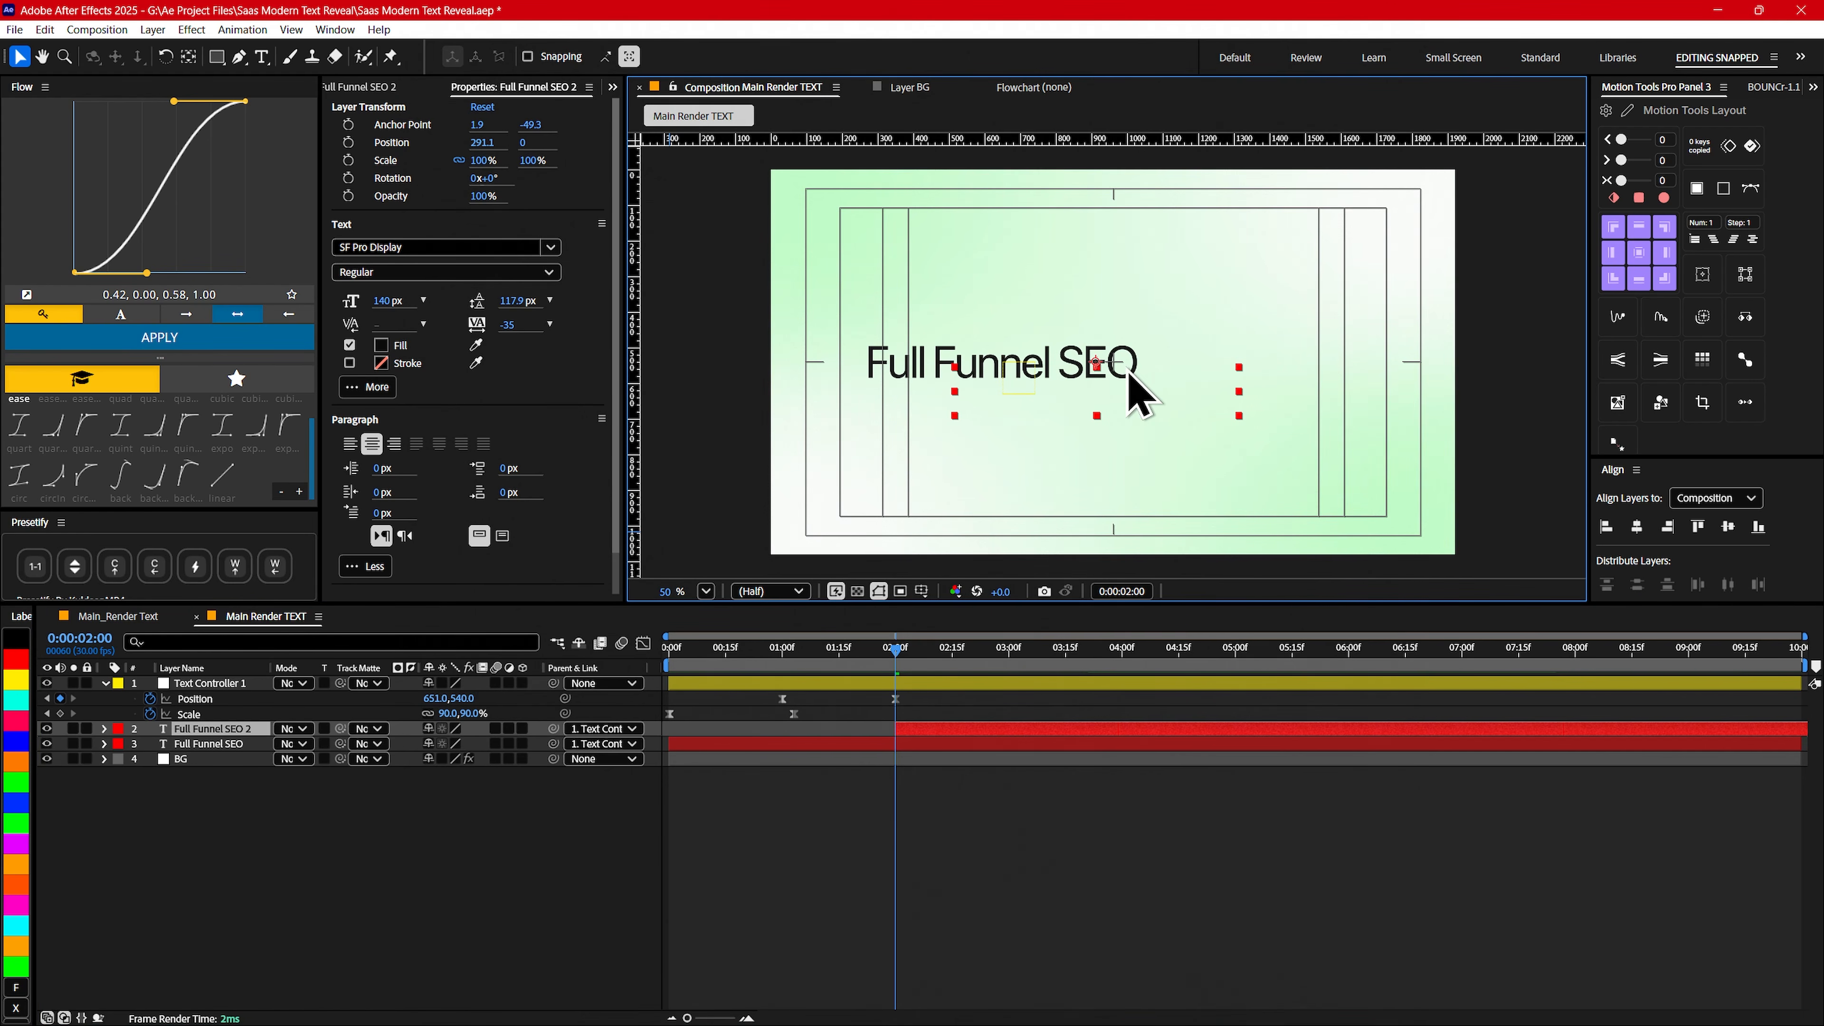
left_click_drag(934, 652, 1107, 650)
left_click_drag(1156, 368, 1345, 369)
- Replace the duplicated layer's text with "precision ads"
double_click(1277, 362)
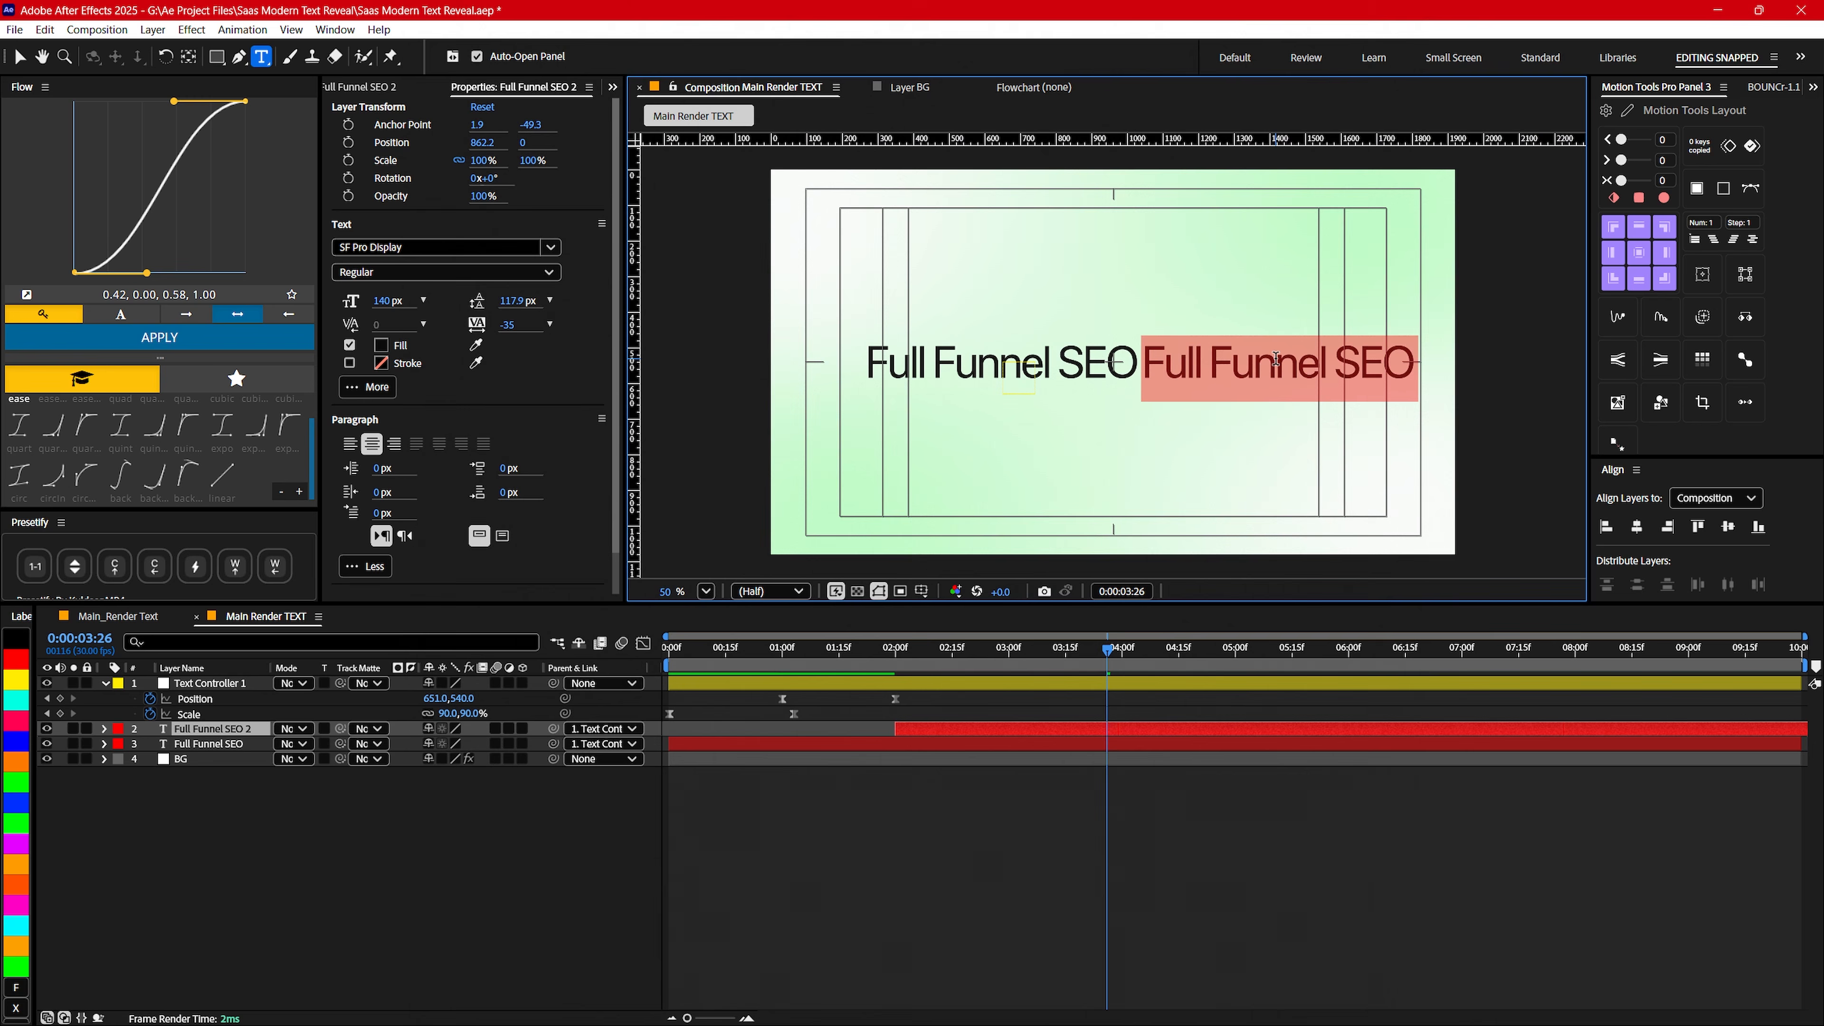
type("pre")
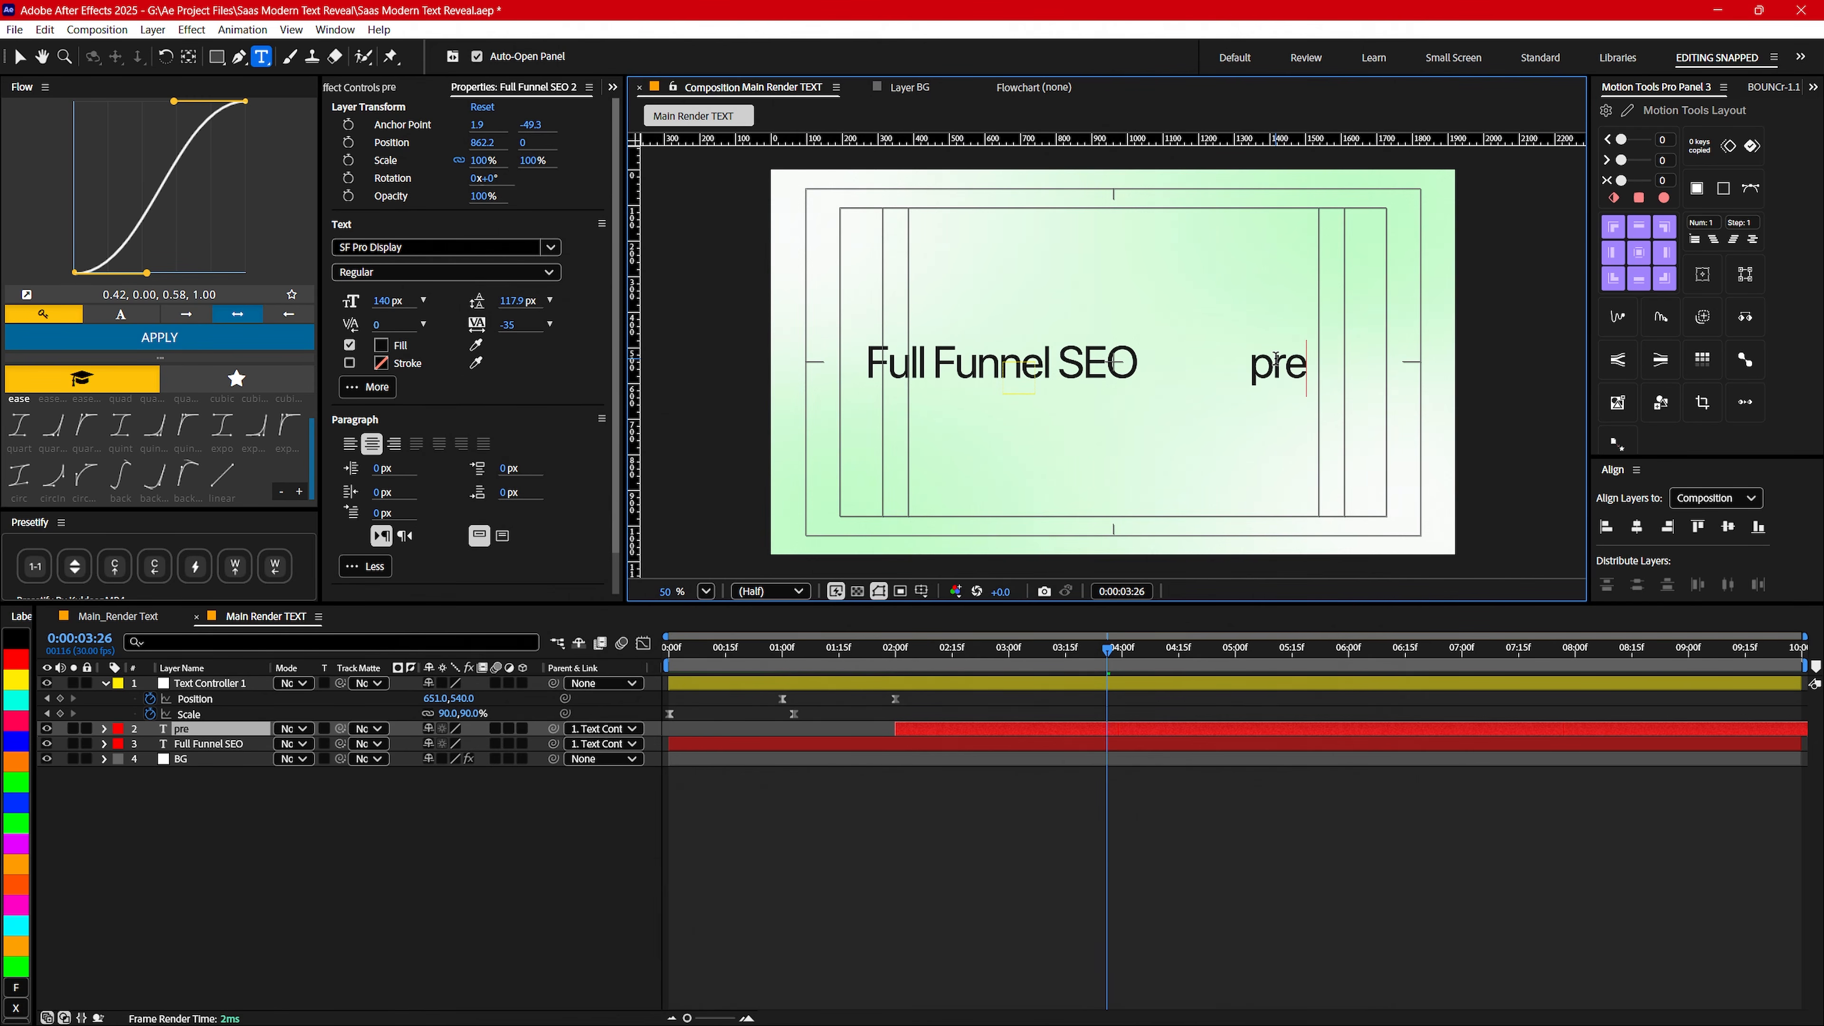
type("cision ads")
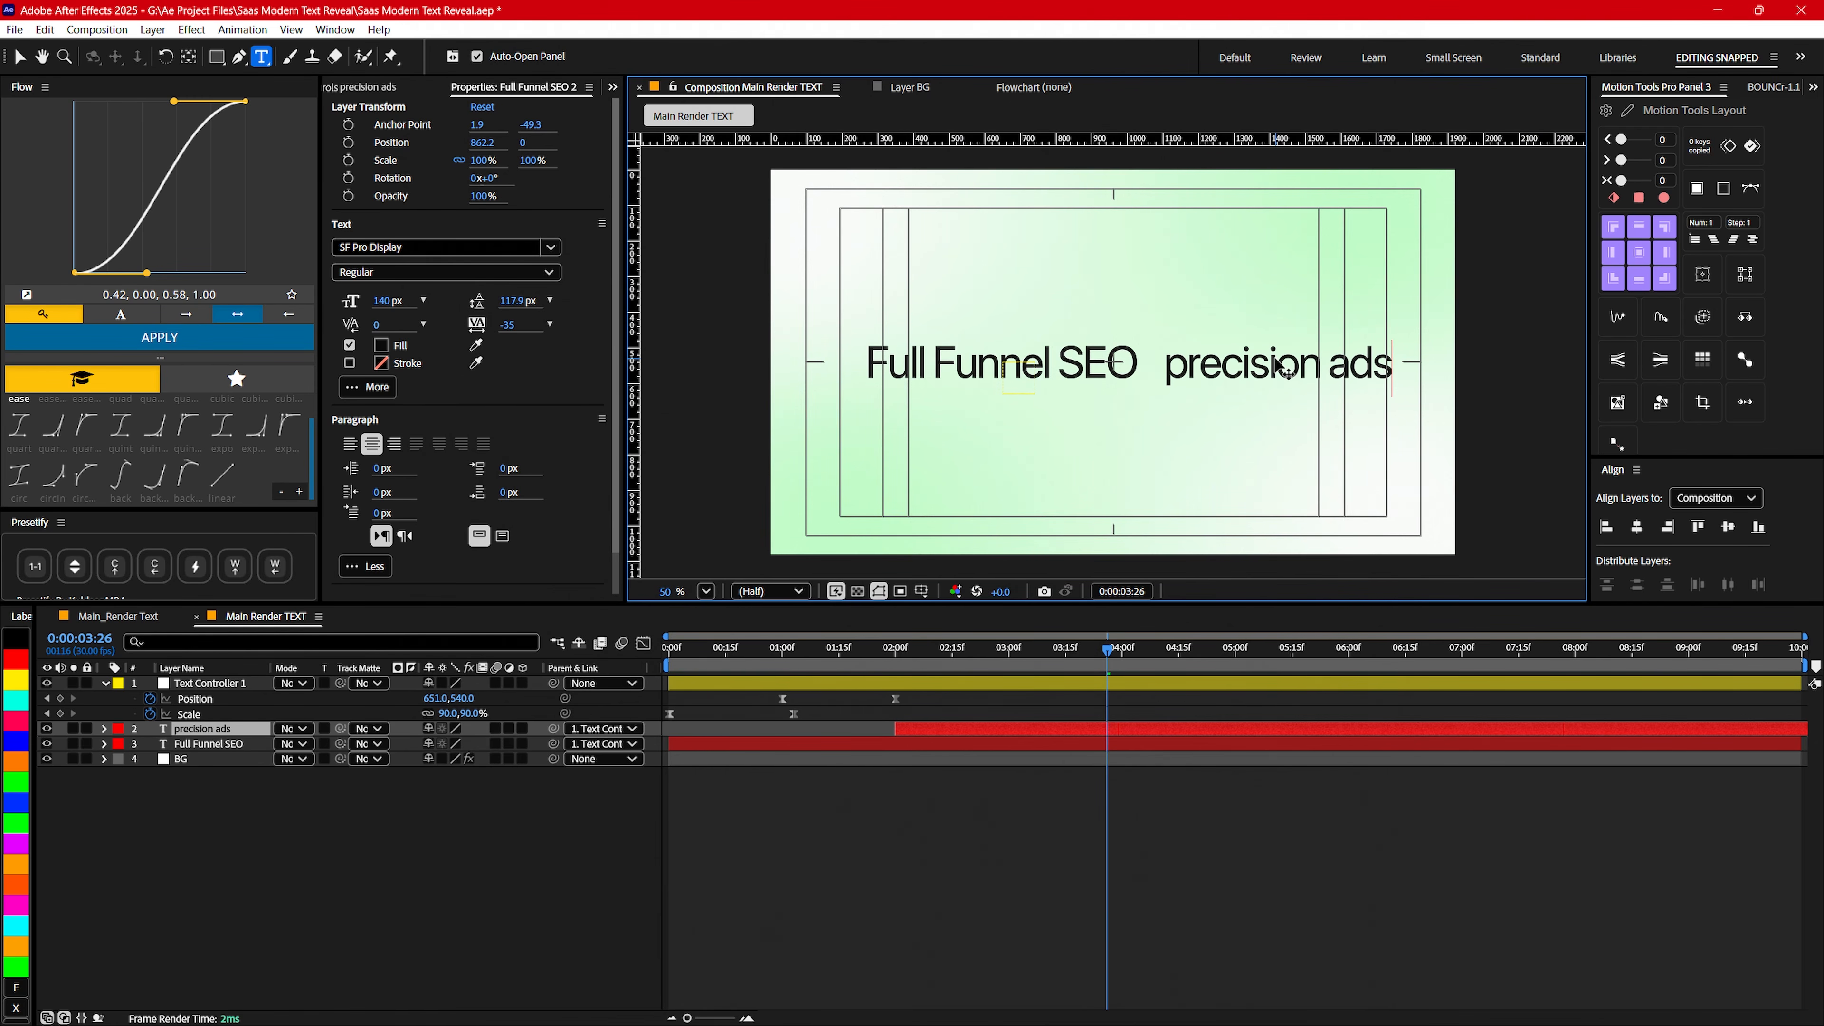
- Try aligning the precision ads text to the vertical centre of the composition
key("ctrl+a")
left_click(1728, 527)
key("ctrl+z")
left_click(266, 830)
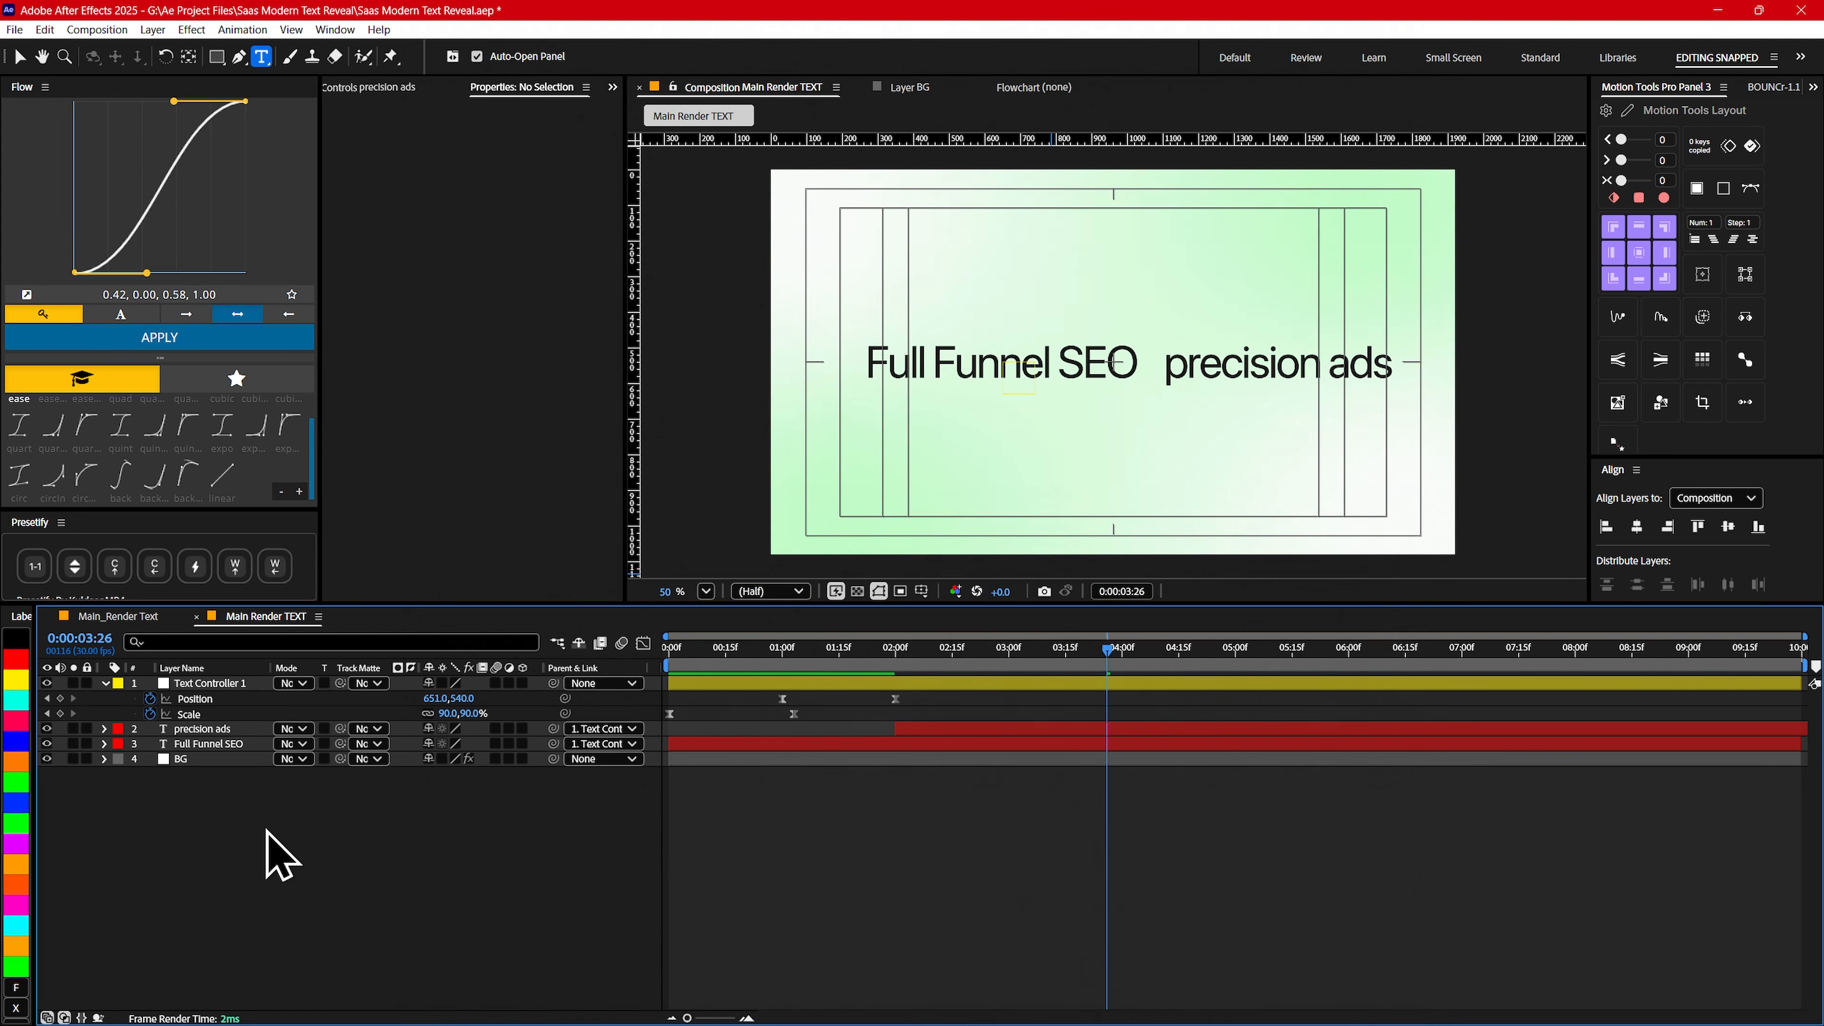
- Nudge the precision ads text closer to Full Funnel SEO and slightly upward, to a position of about 818, -27
left_click(231, 728)
key("v")
key("Up")
key("Up")
key("Up")
key("Up")
key("Up")
key("Up")
key("Up")
key("Up")
key("Up")
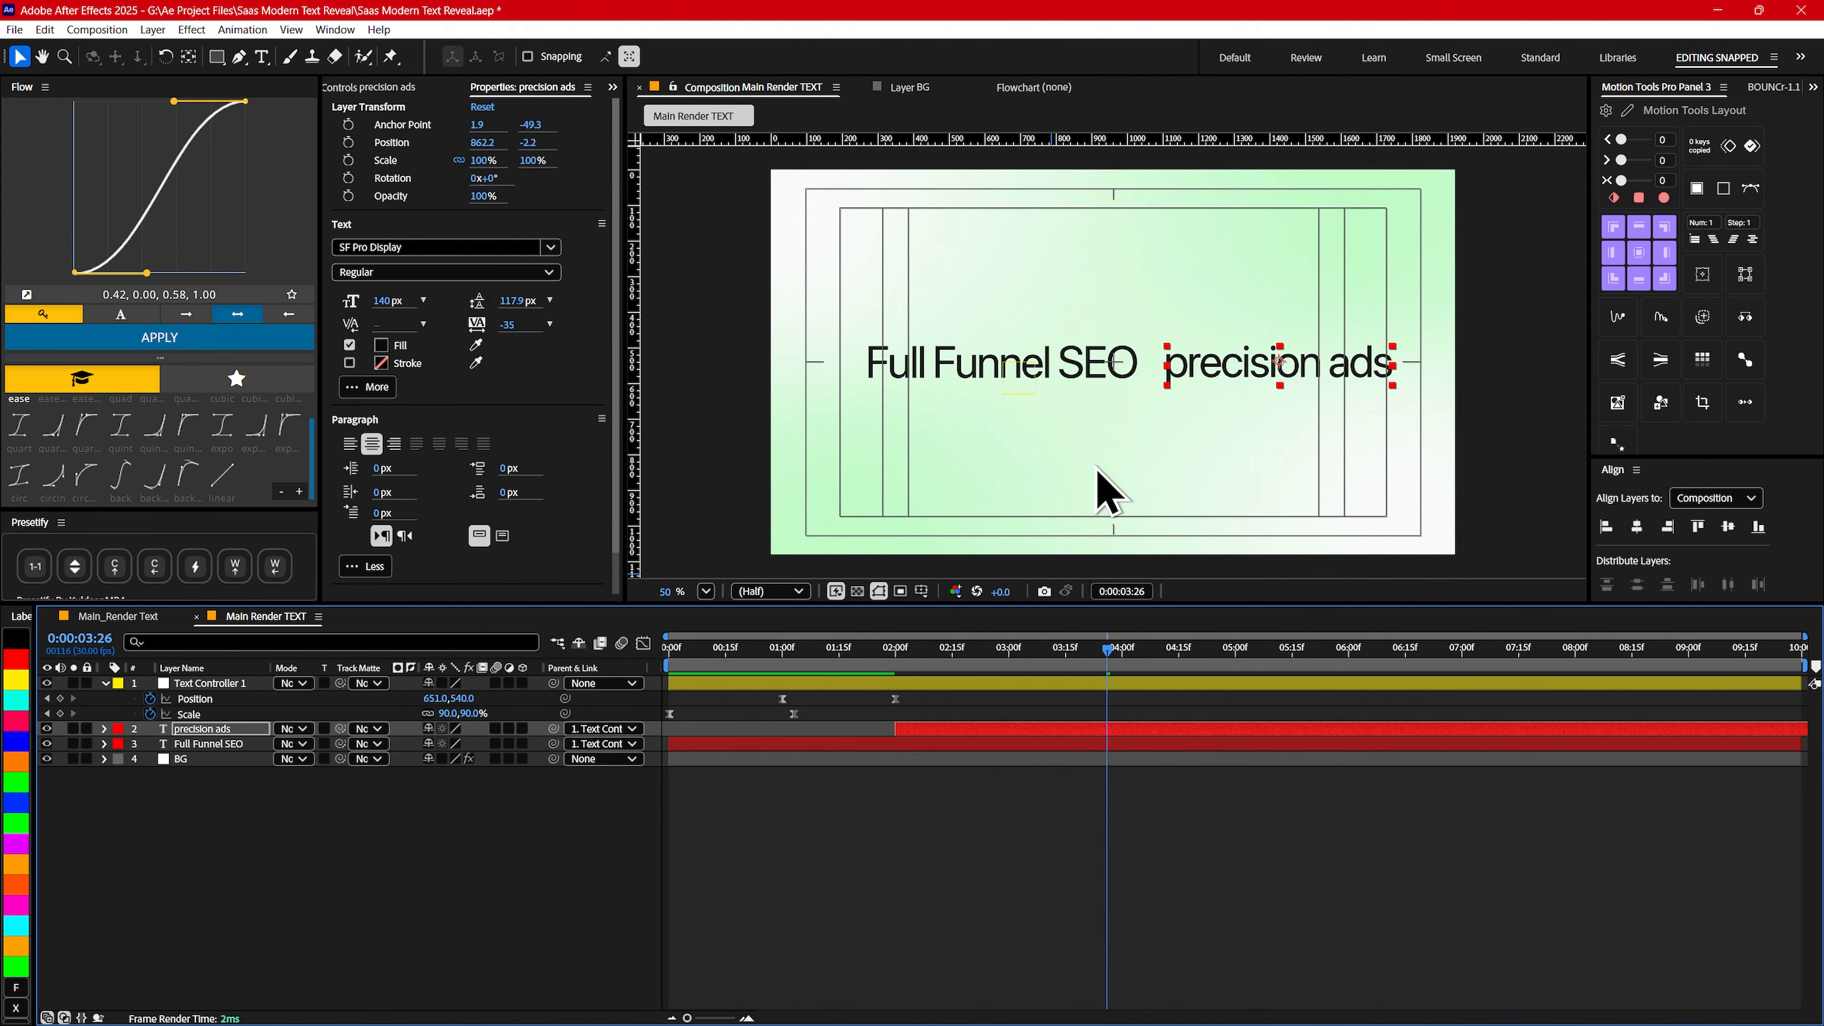
key("shift+Left")
key("shift+Left")
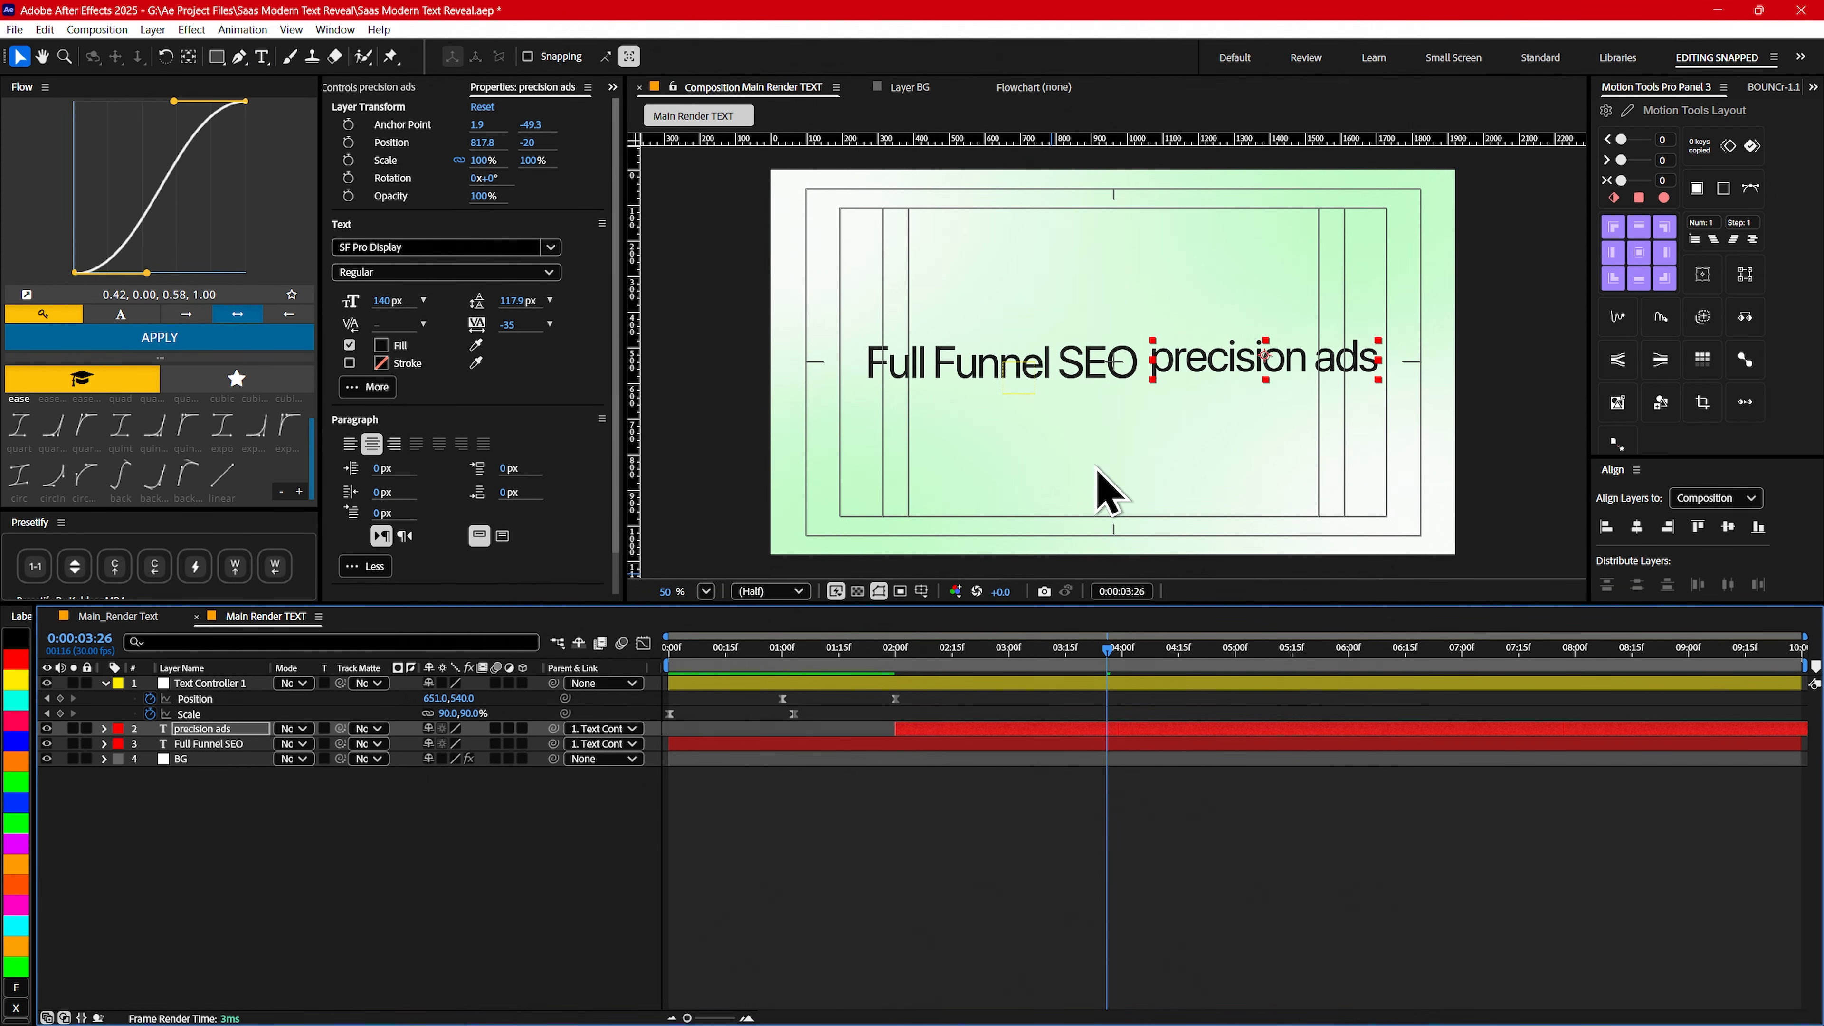
key("Up")
key("Up")
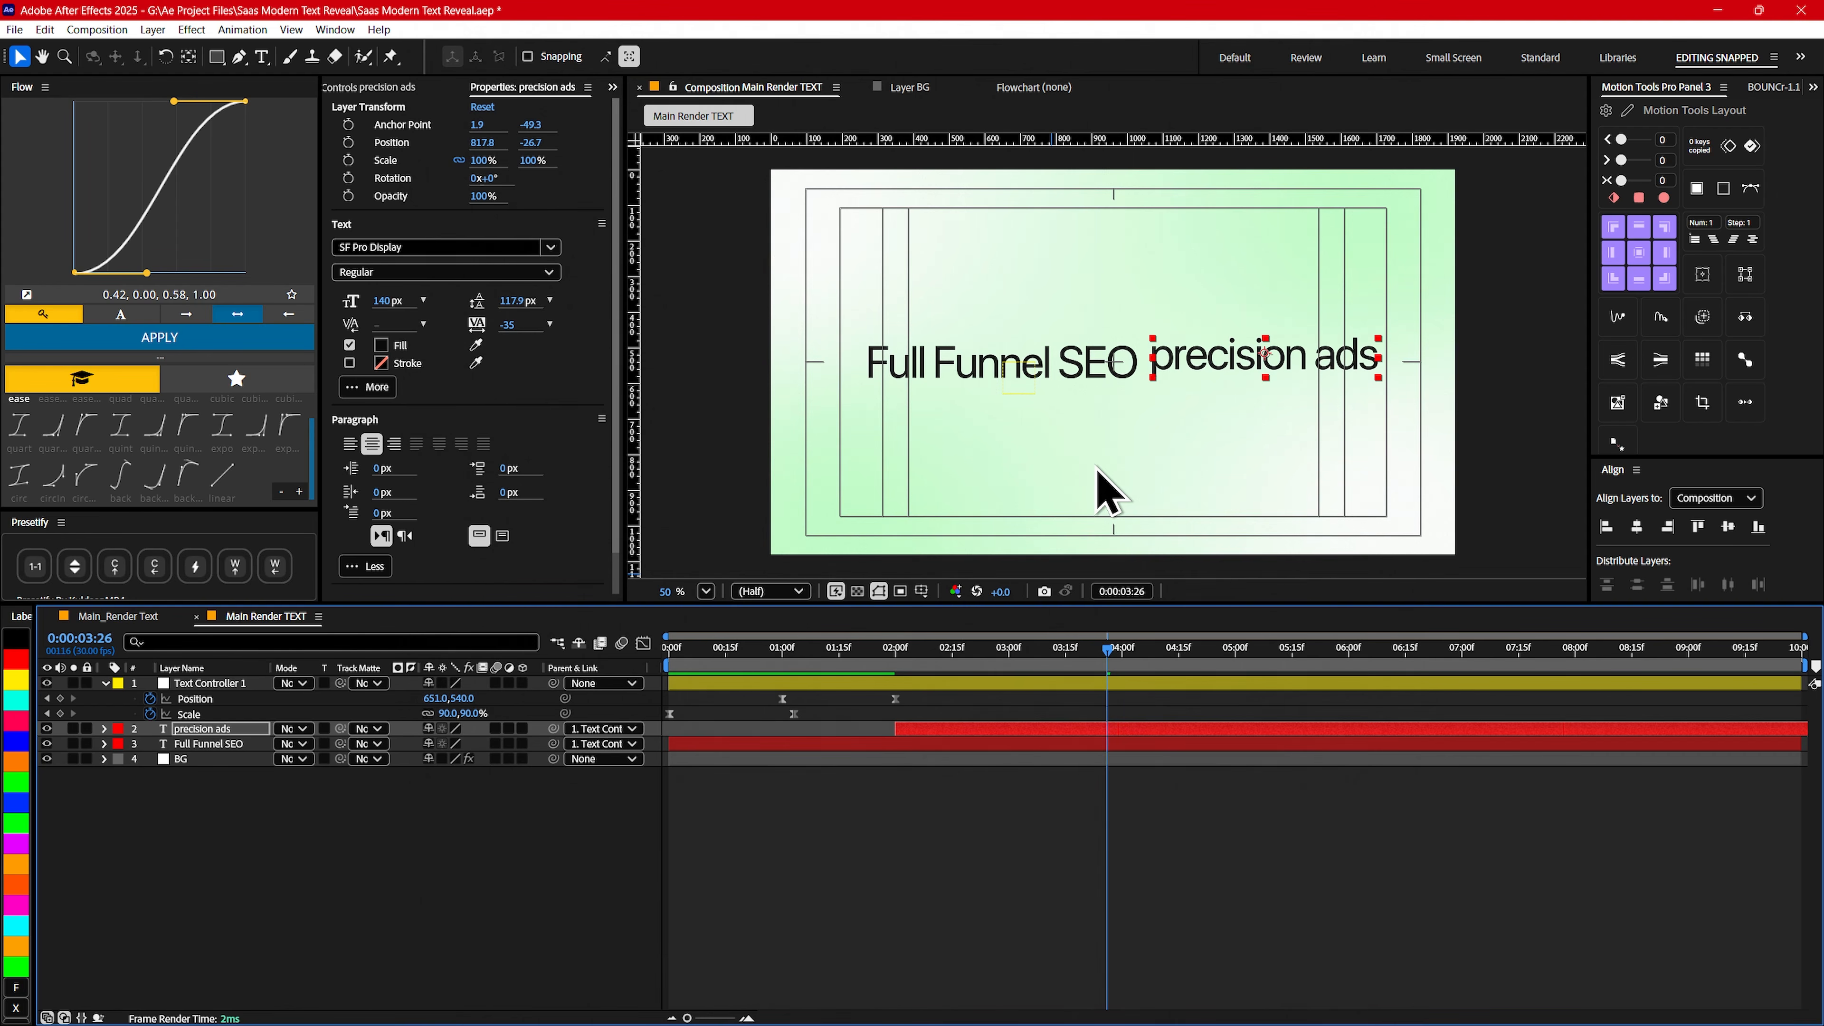
- Add a comma to the end of the Full Funnel SEO text
left_click(865, 744)
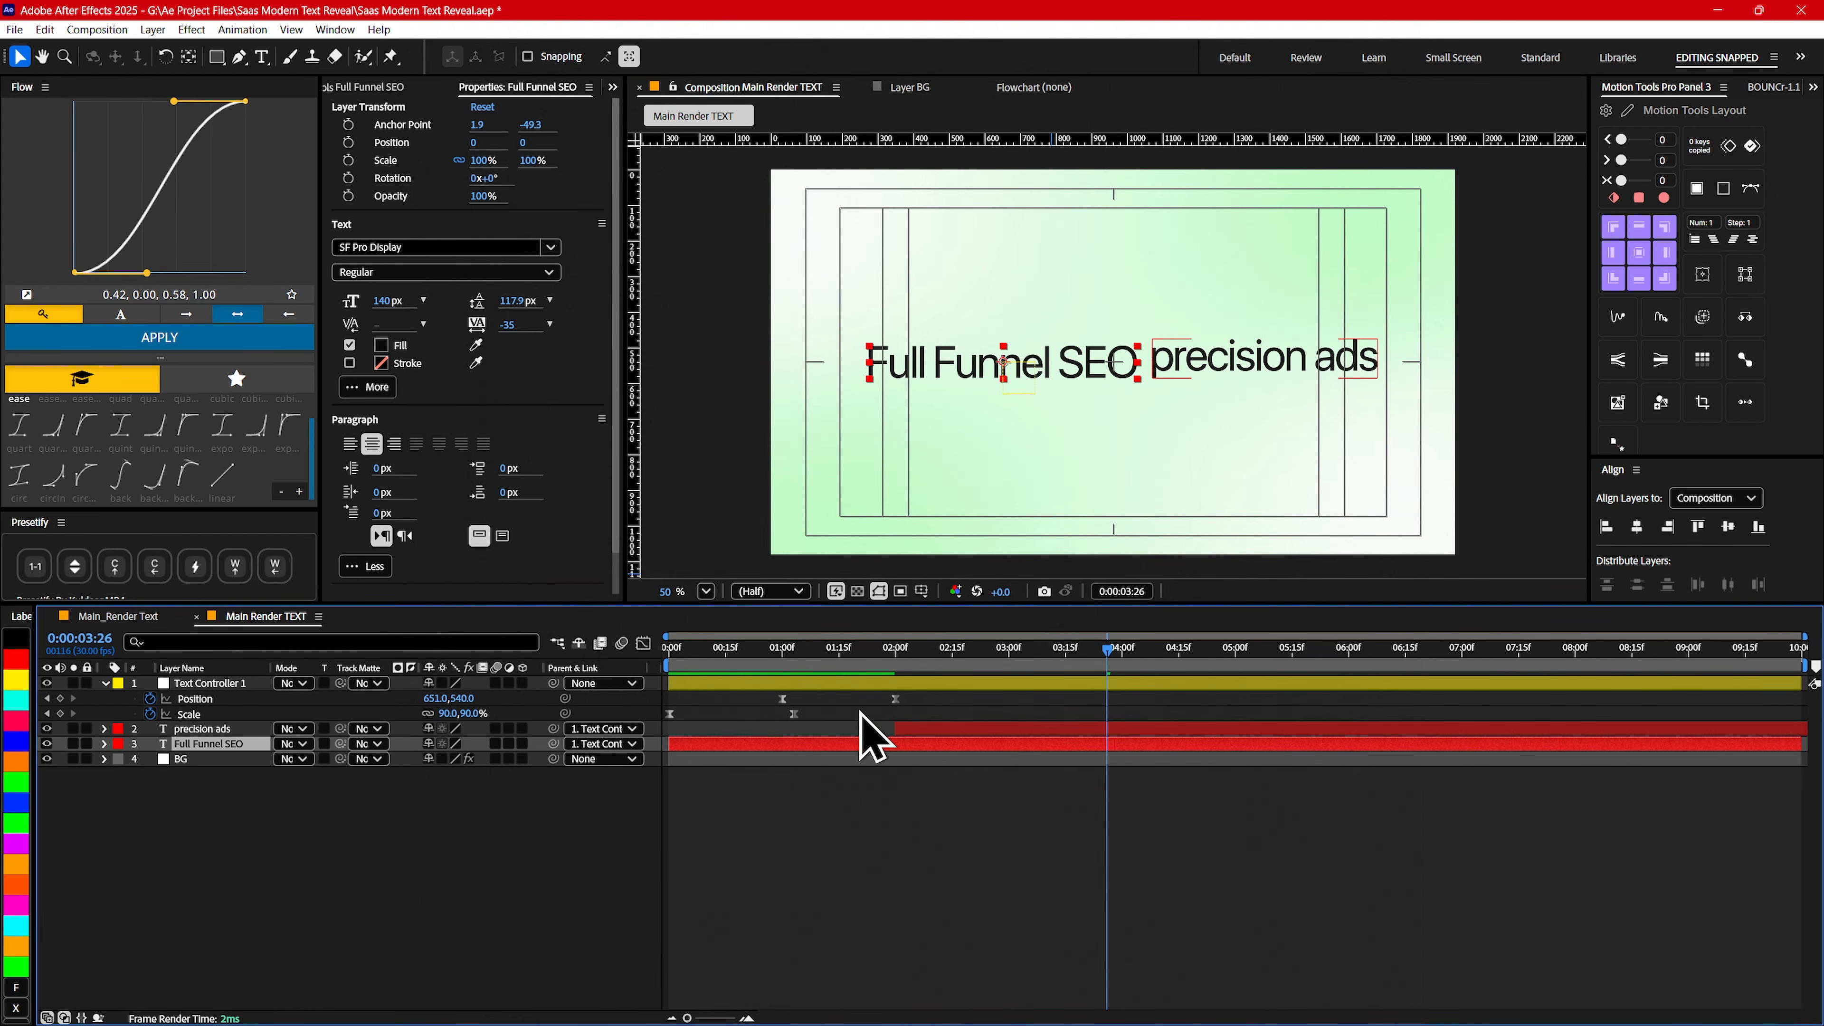
double_click(1110, 363)
left_click(1137, 359)
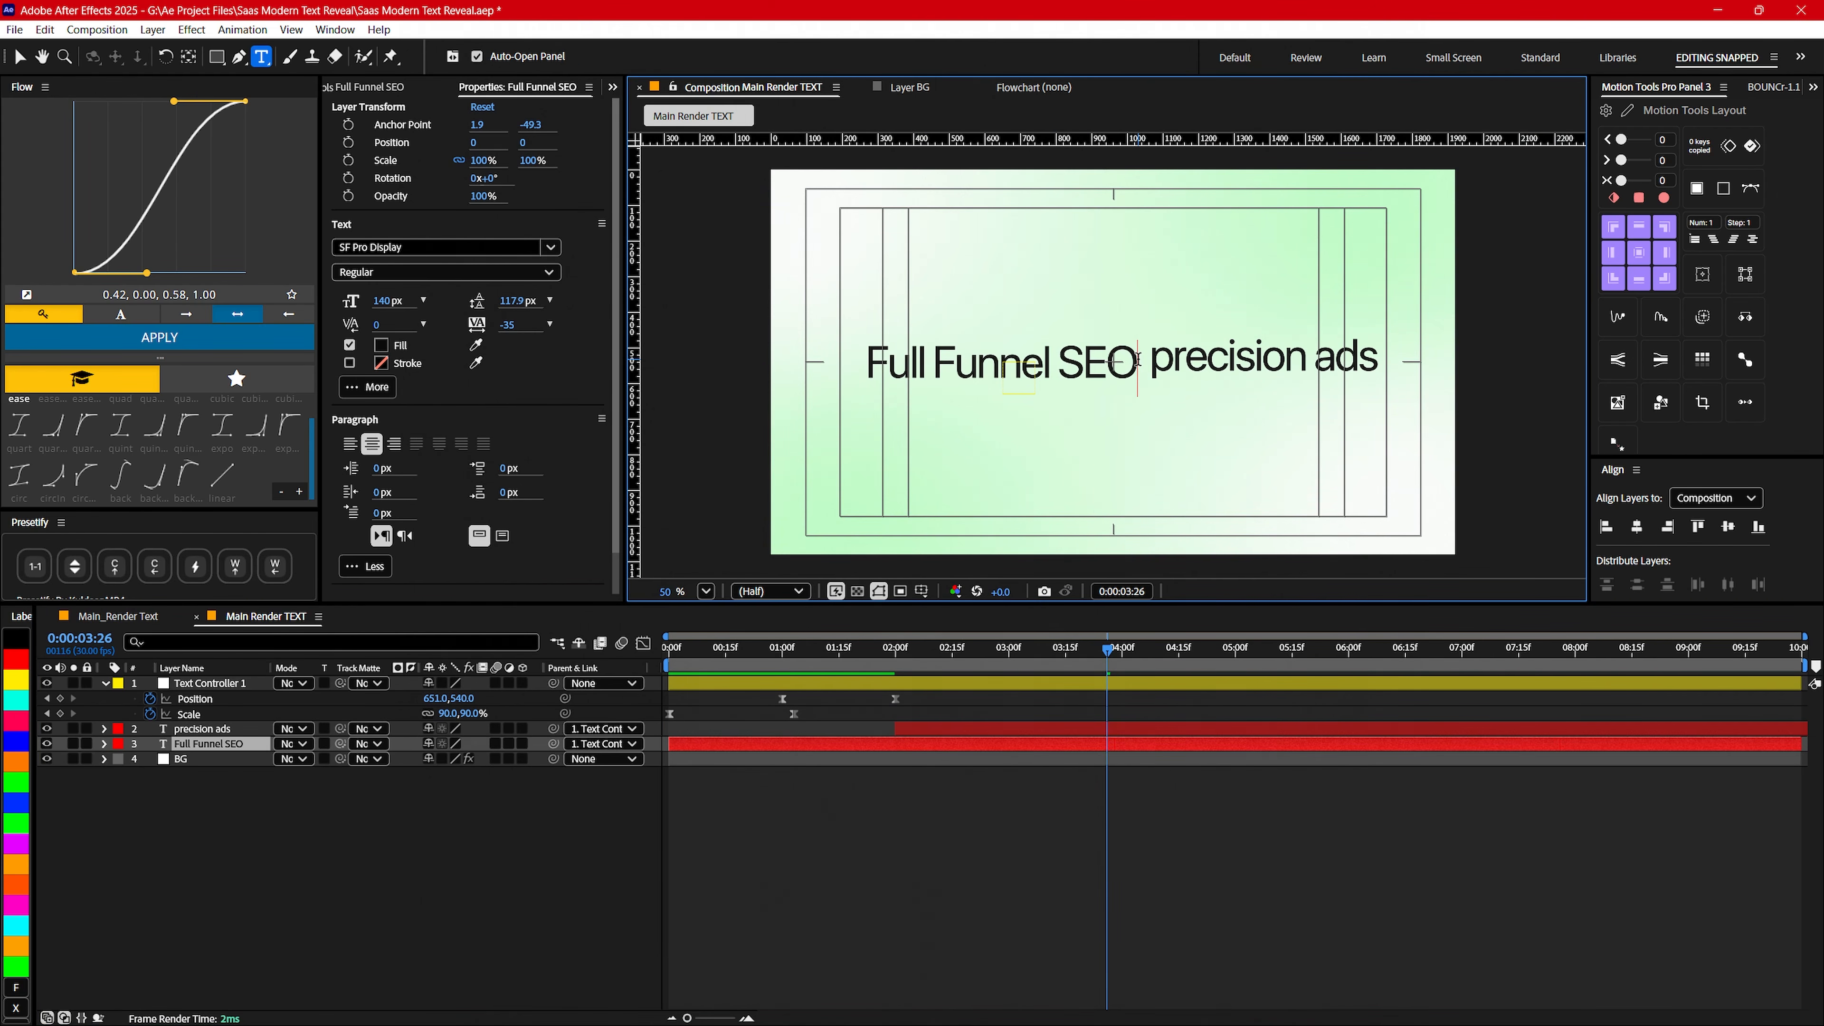
type(",")
- Set the X value of Text Controller 1's Position keyframe at 0:00:02:00 to 623
left_click(895, 698)
left_click_drag(882, 650, 895, 650)
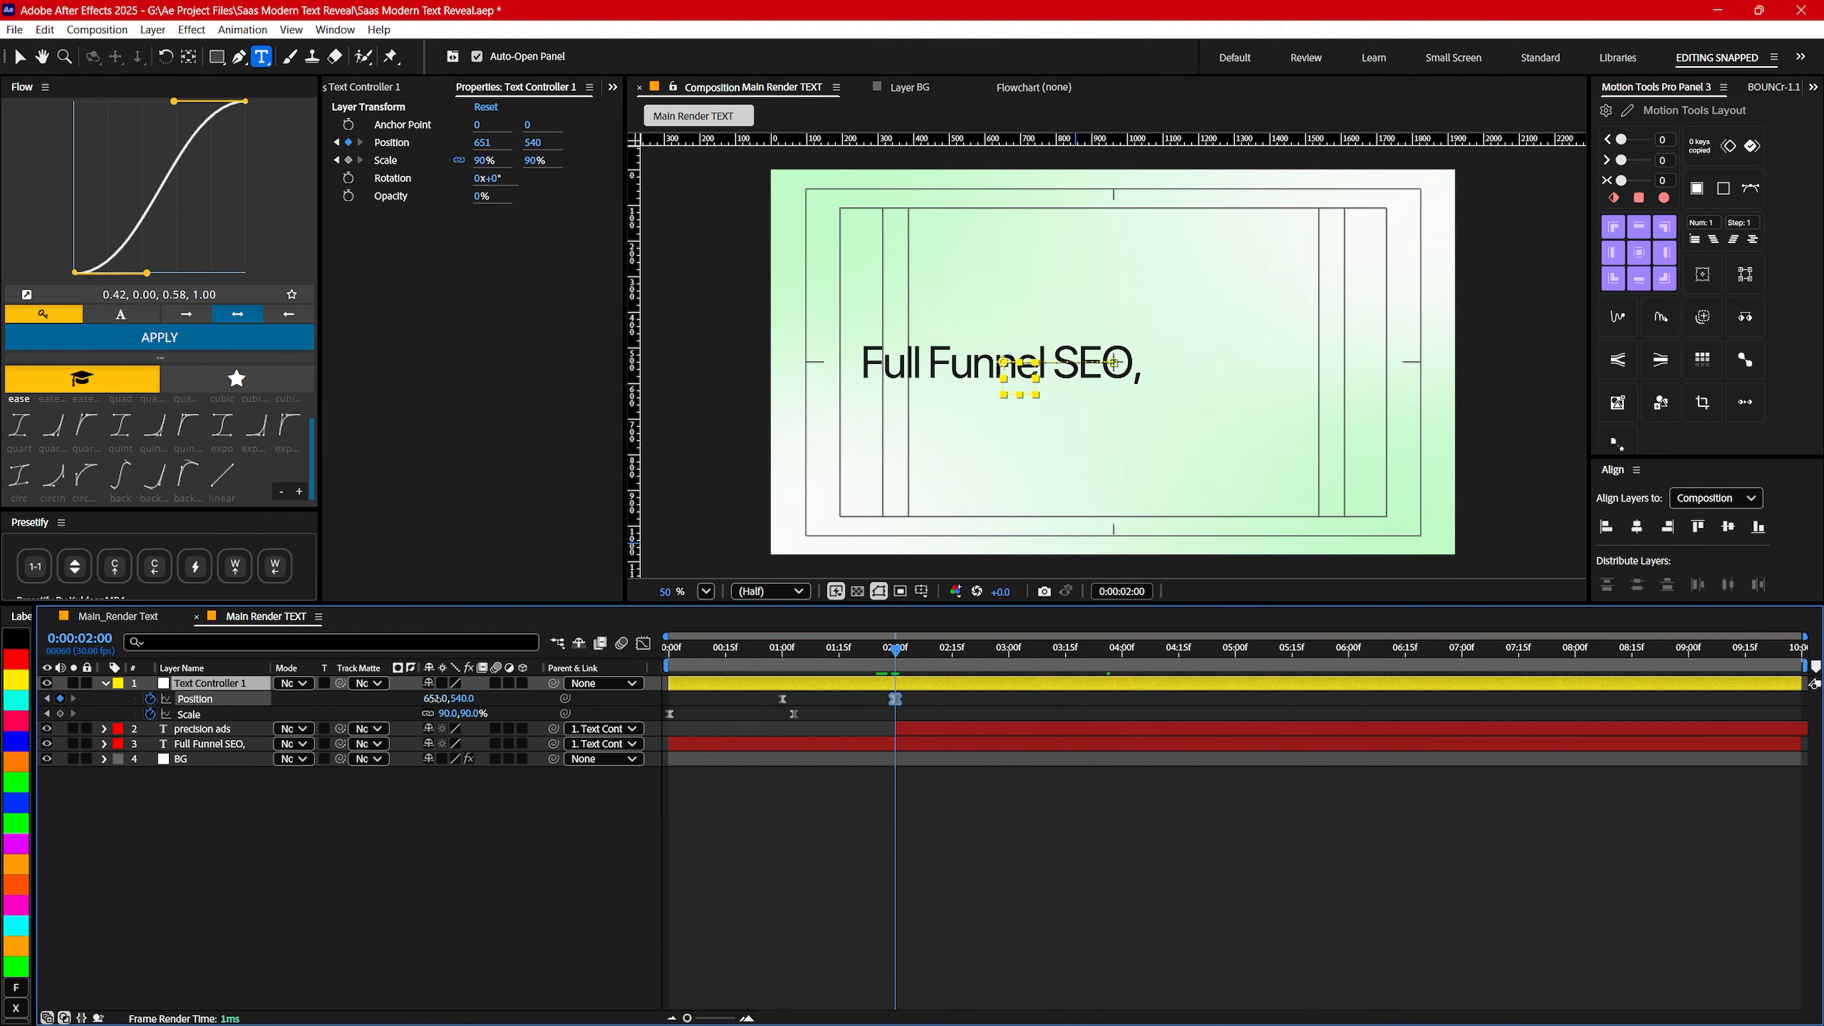
left_click_drag(436, 698, 403, 686)
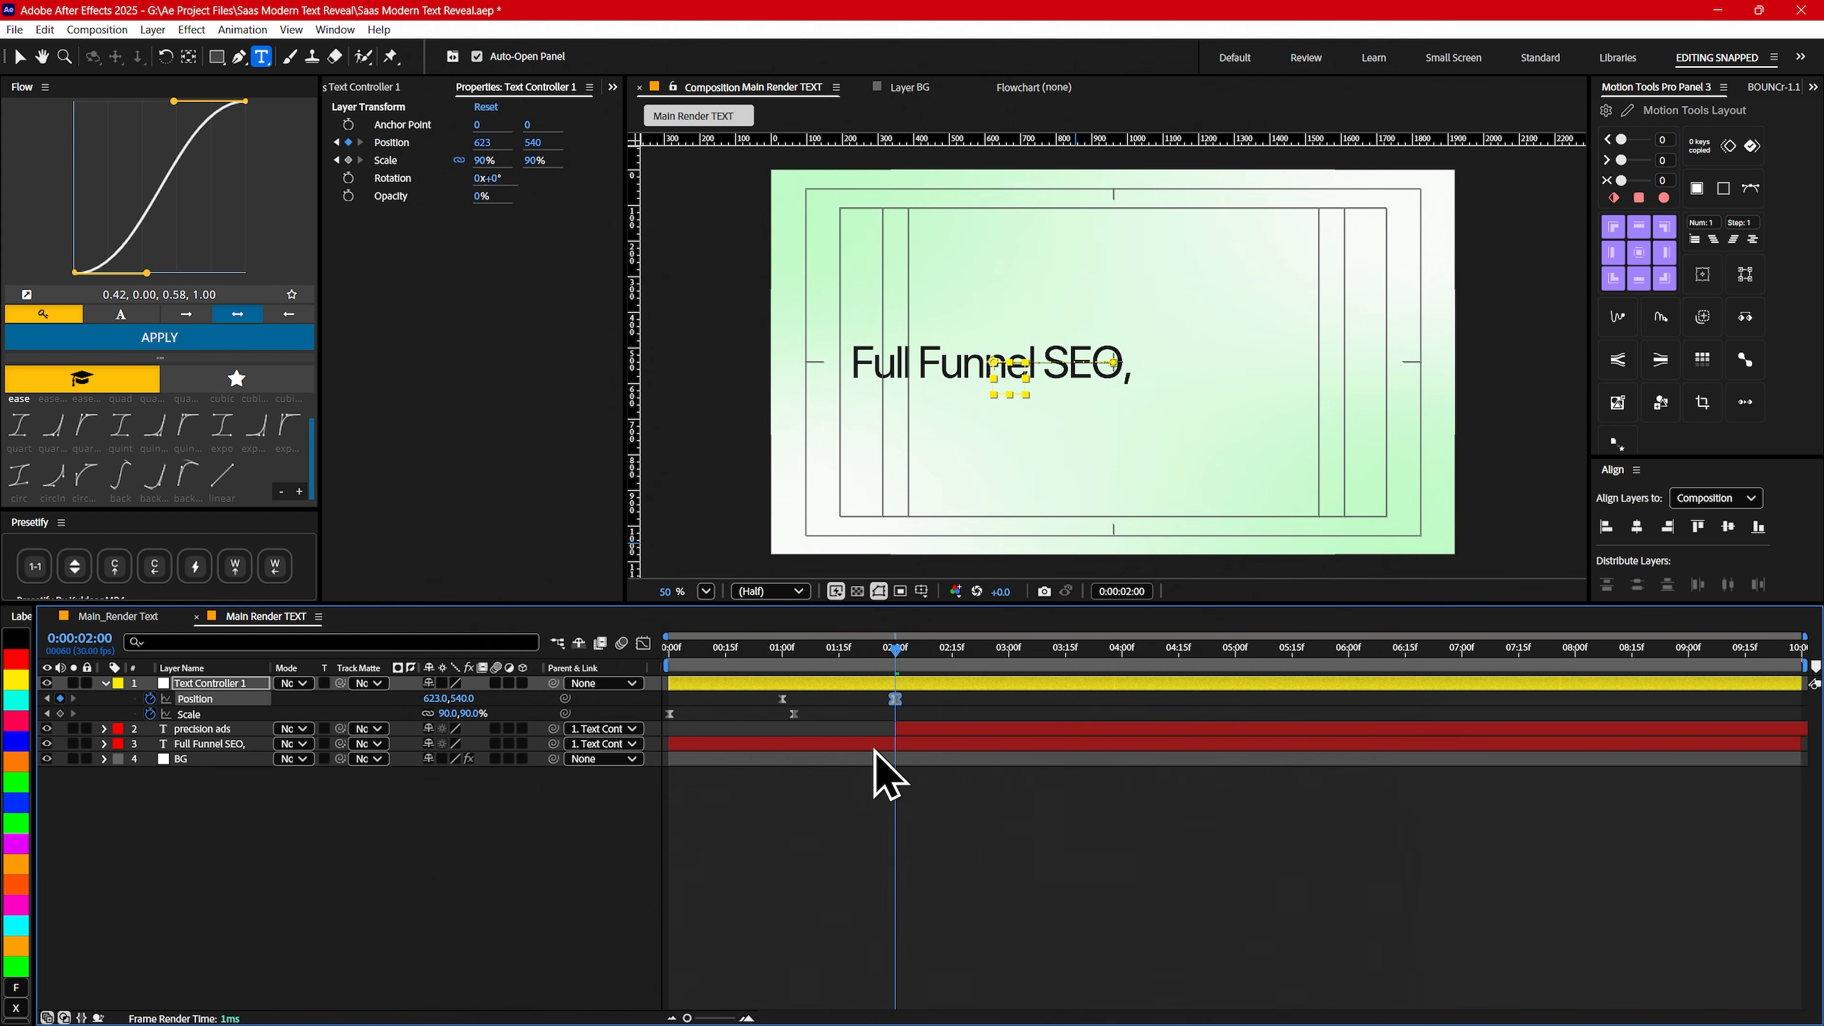
- Place the precision ads text just after the comma at about 831, -22, and set its font size to 145 px
left_click(920, 728)
left_click_drag(896, 650, 1035, 652)
key("v")
left_click_drag(1206, 358, 1205, 362)
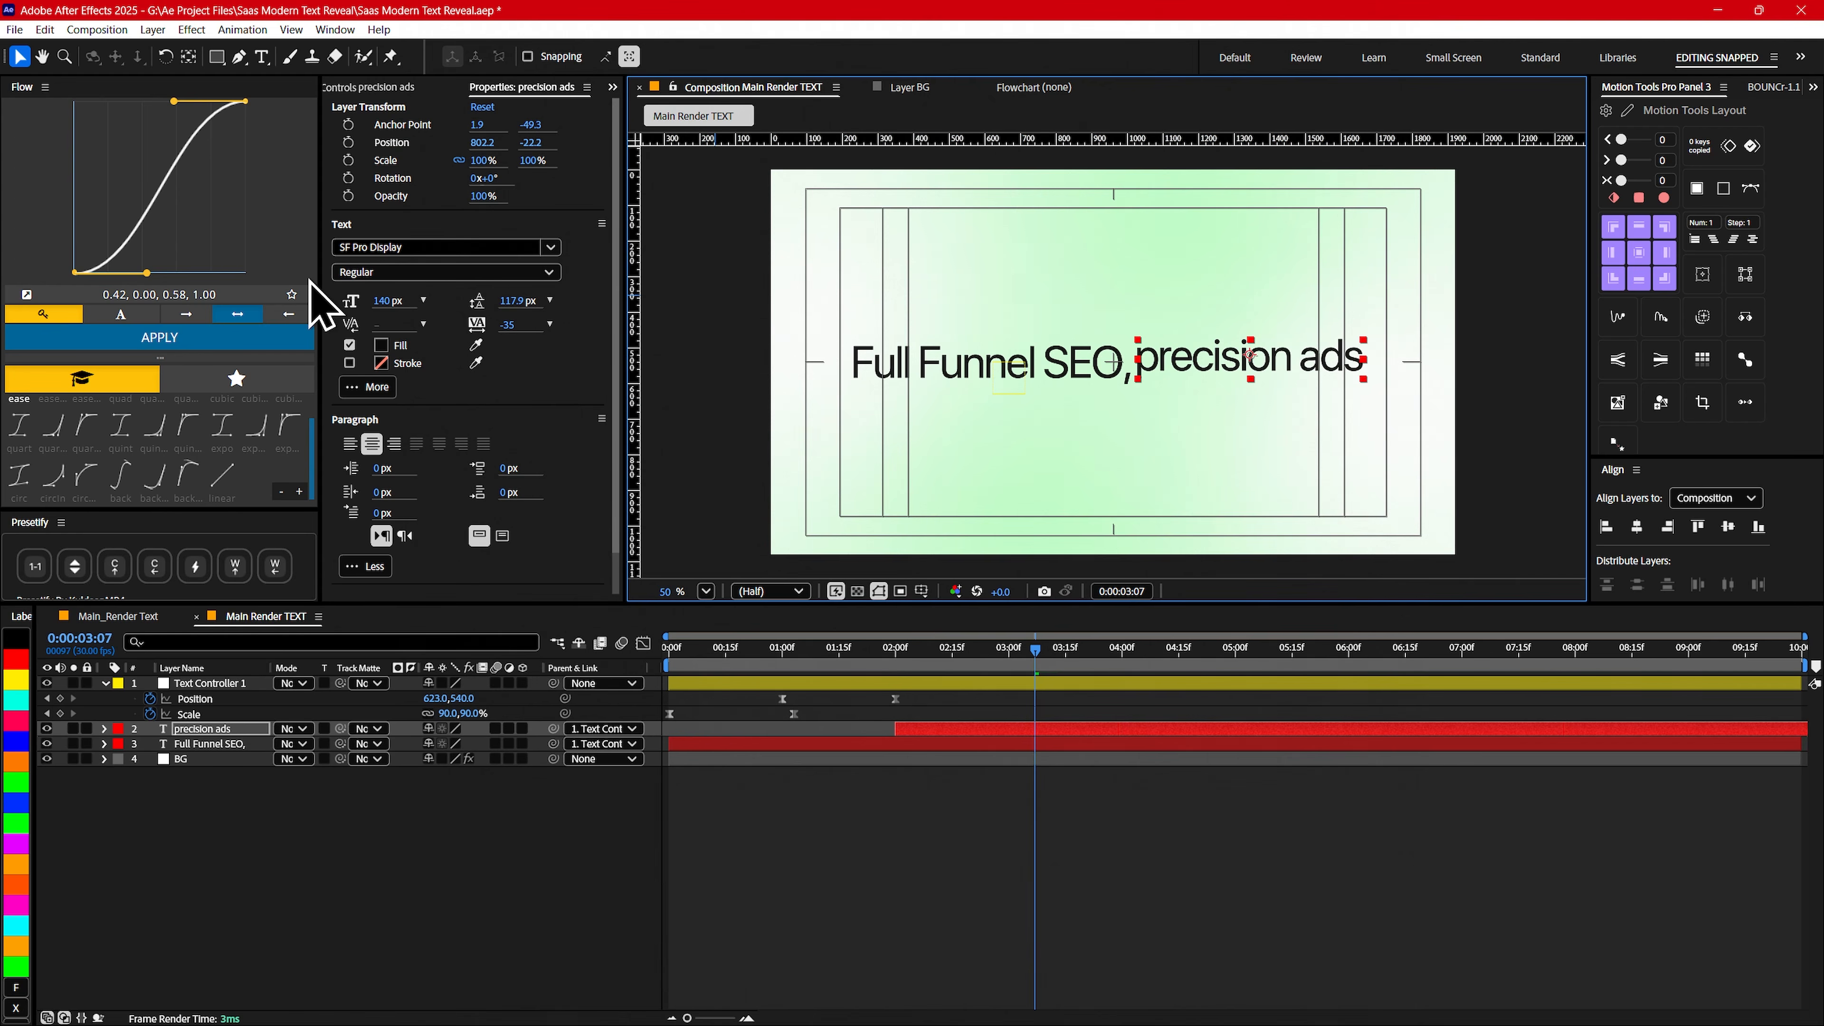
left_click(384, 302)
type("145")
key("Return")
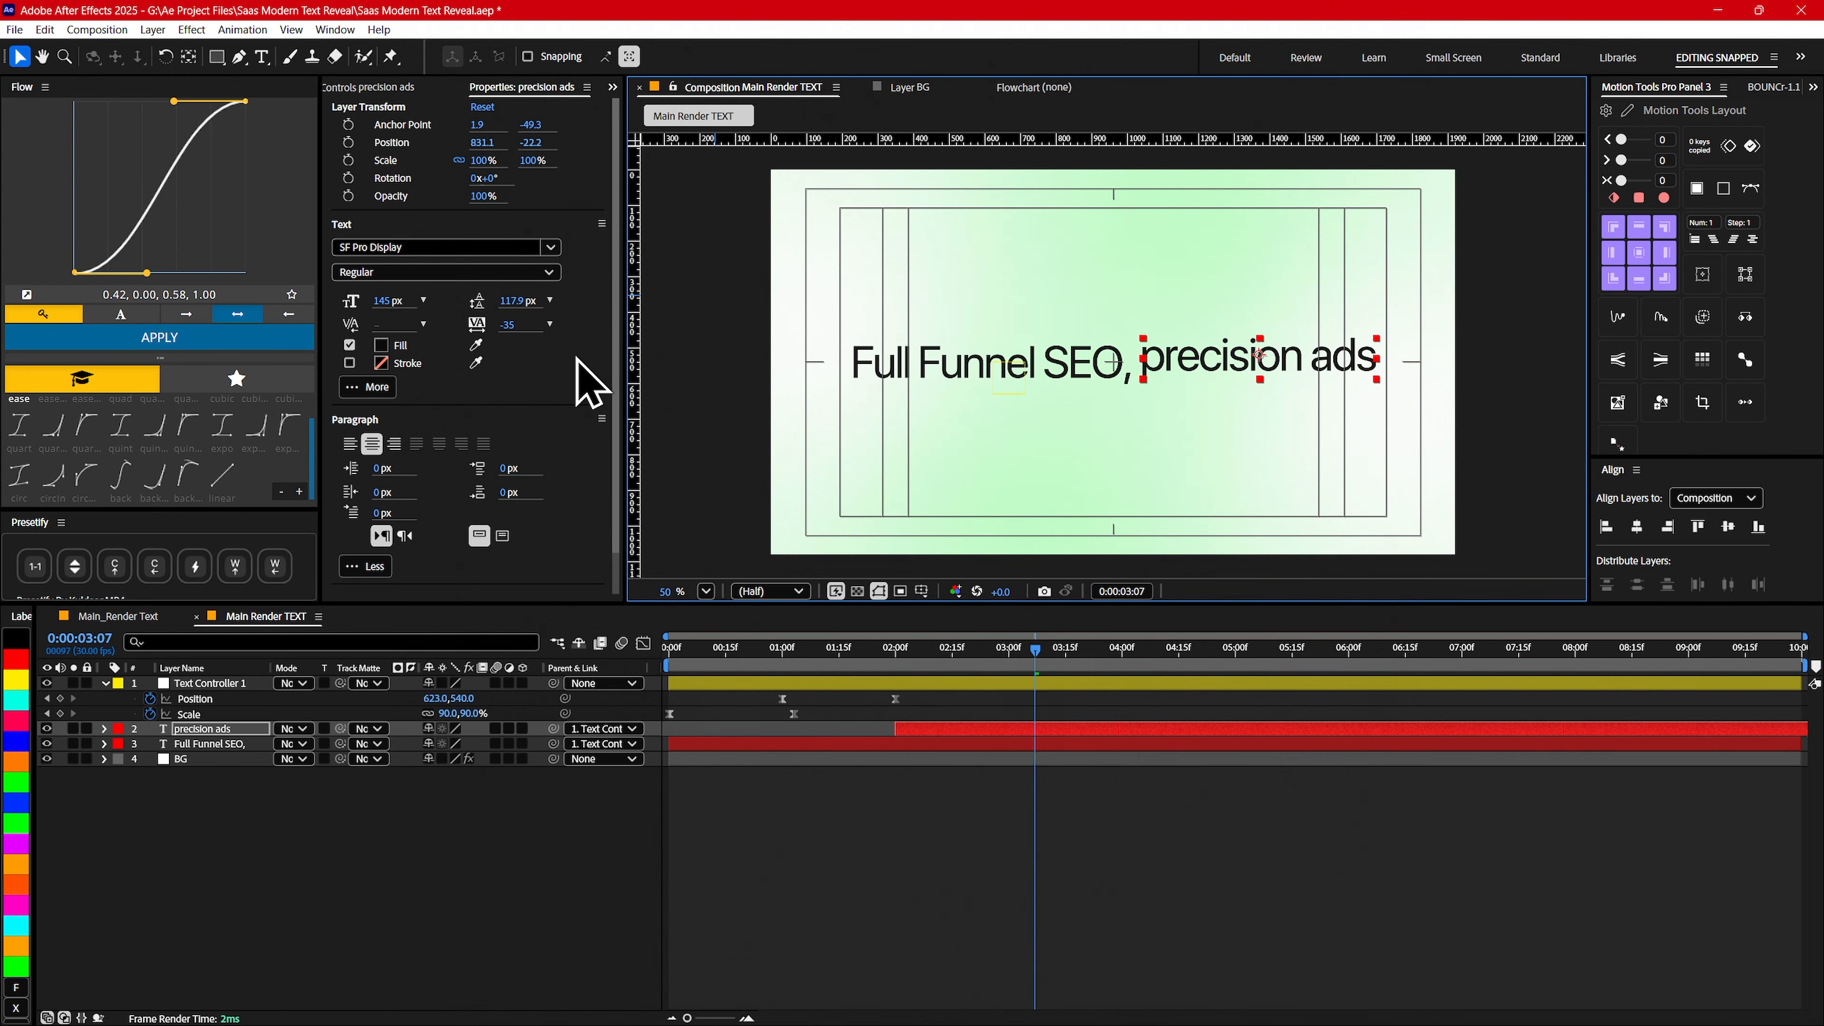
- Show the precision ads layer's keyframes and check its text reveal through 0:00:03:15
left_click(933, 727)
key("u")
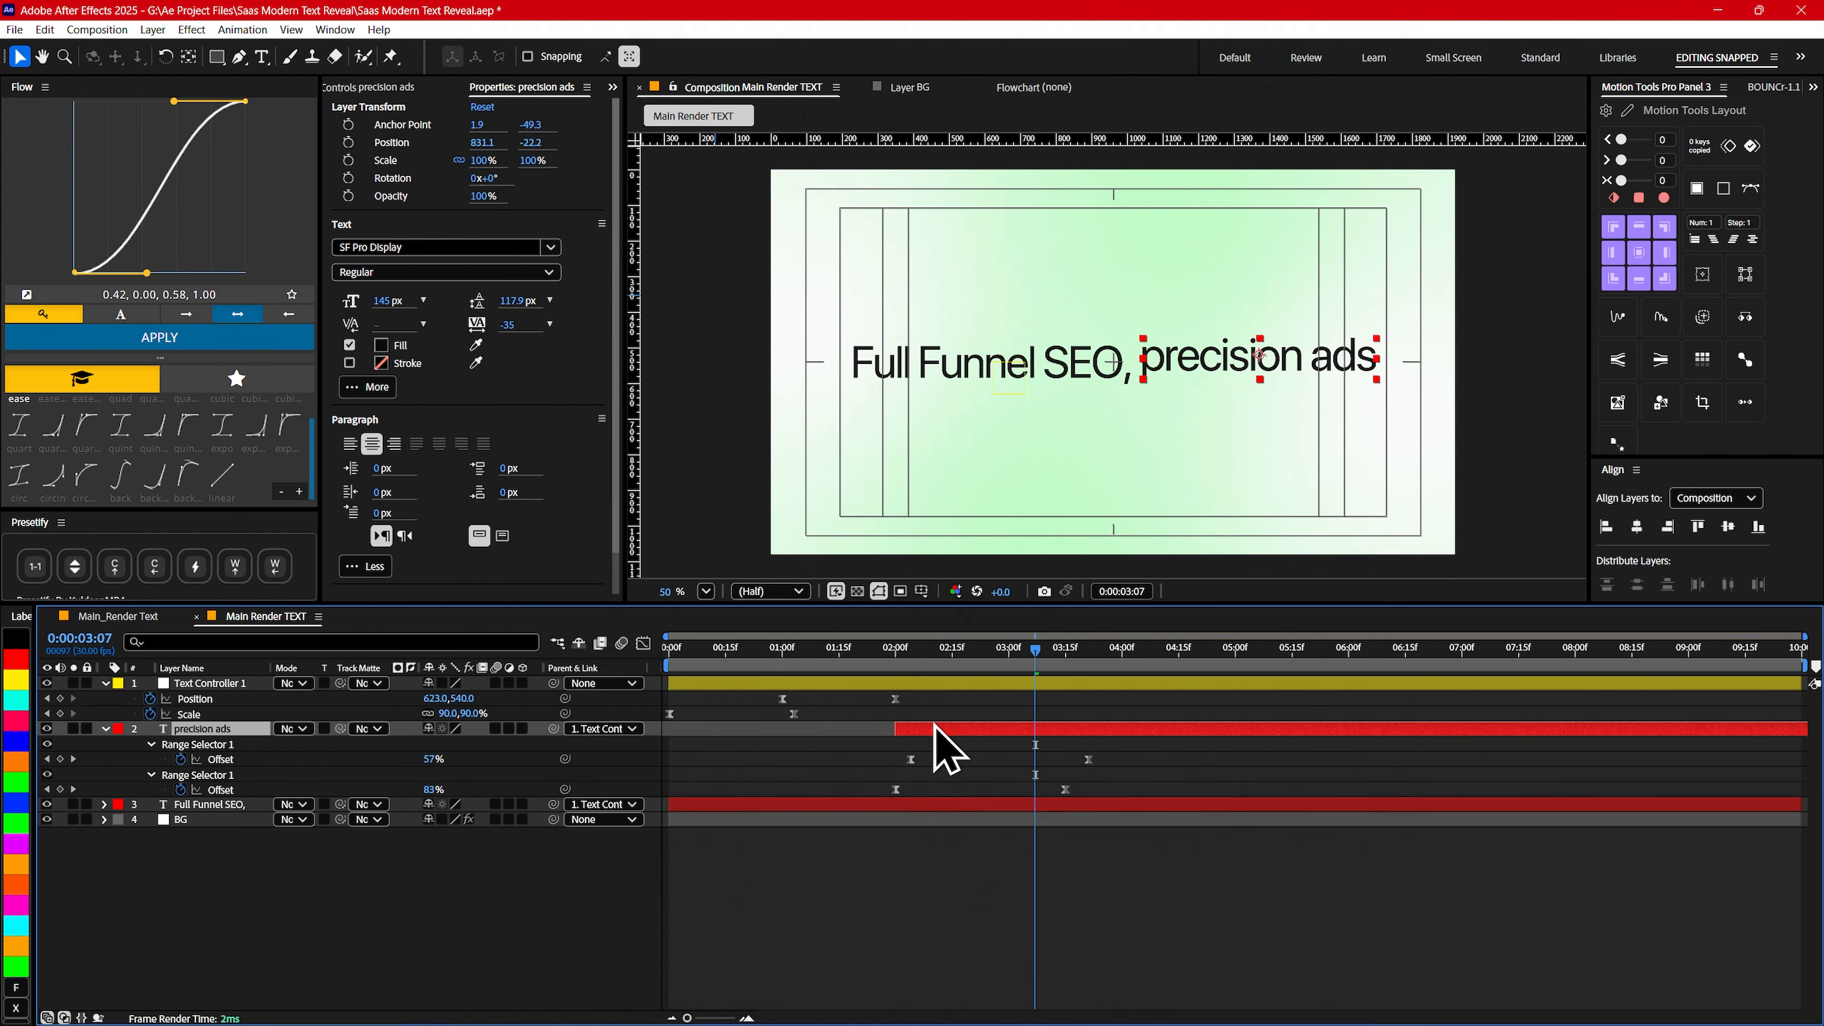
left_click_drag(870, 649, 1066, 647)
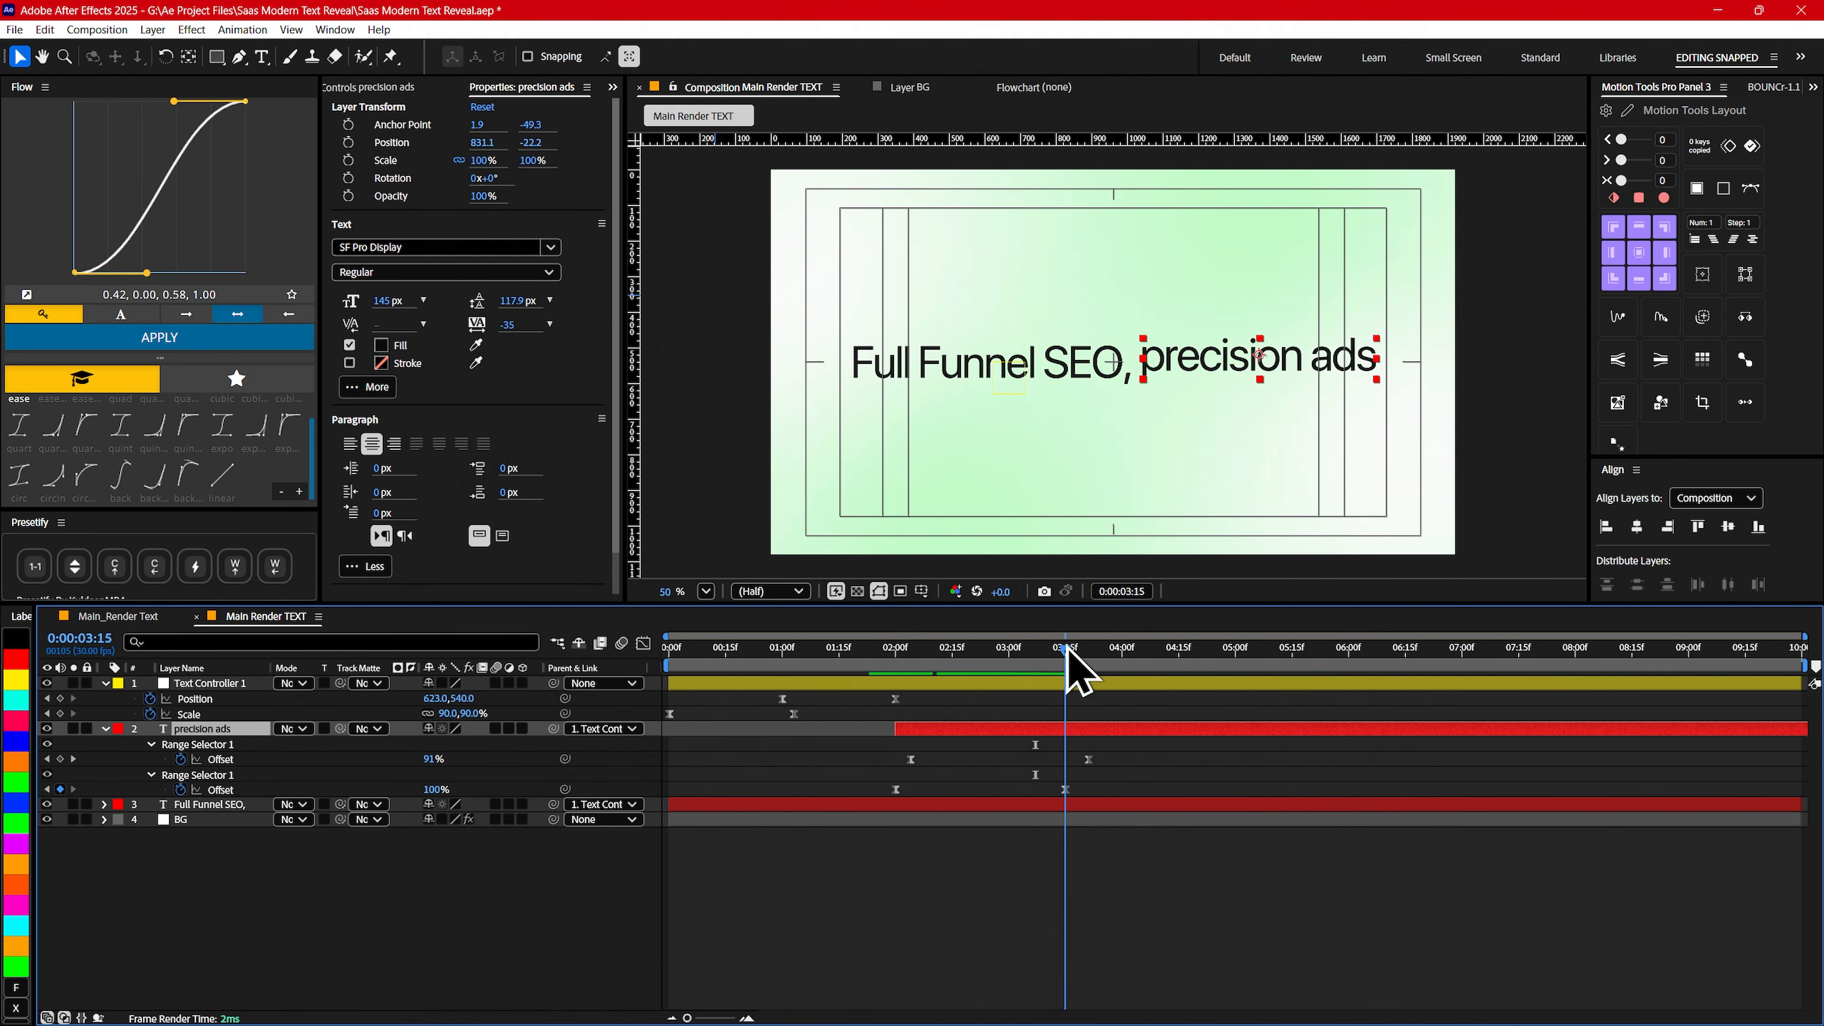
- Collapse the precision ads layer's properties and give the layer a cyan label
left_click(111, 736)
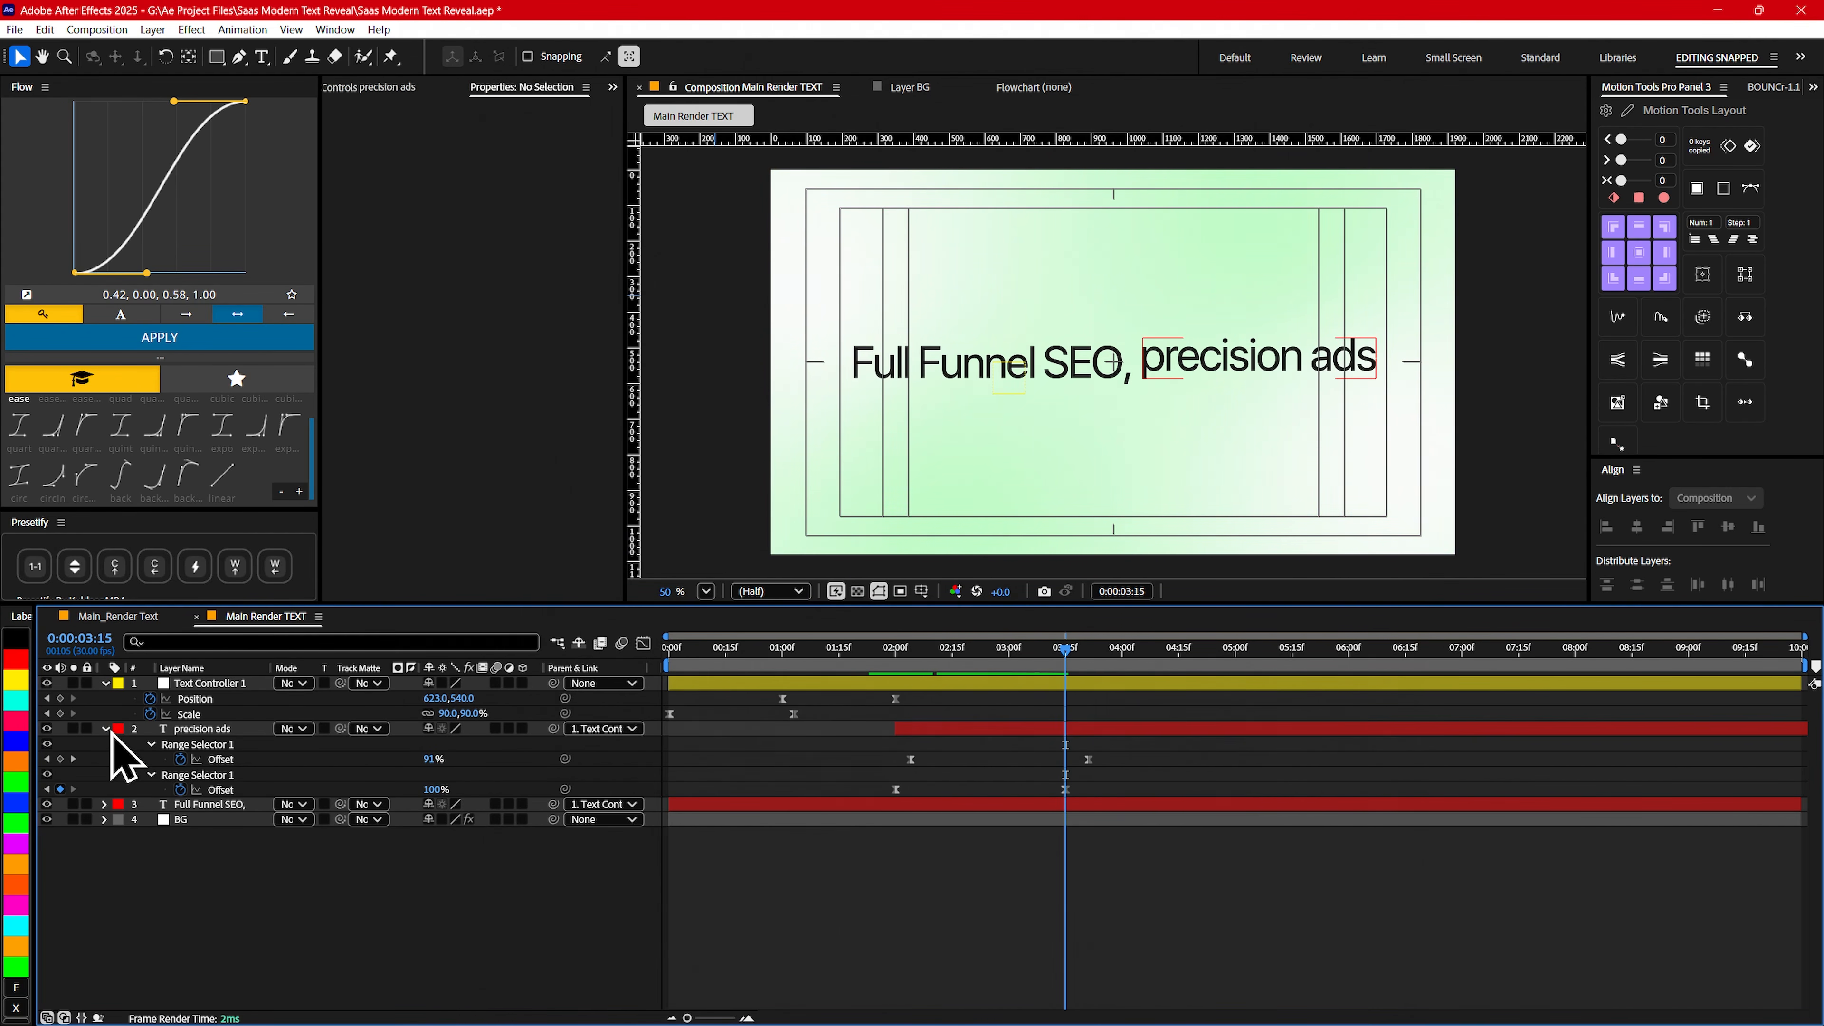
left_click(106, 730)
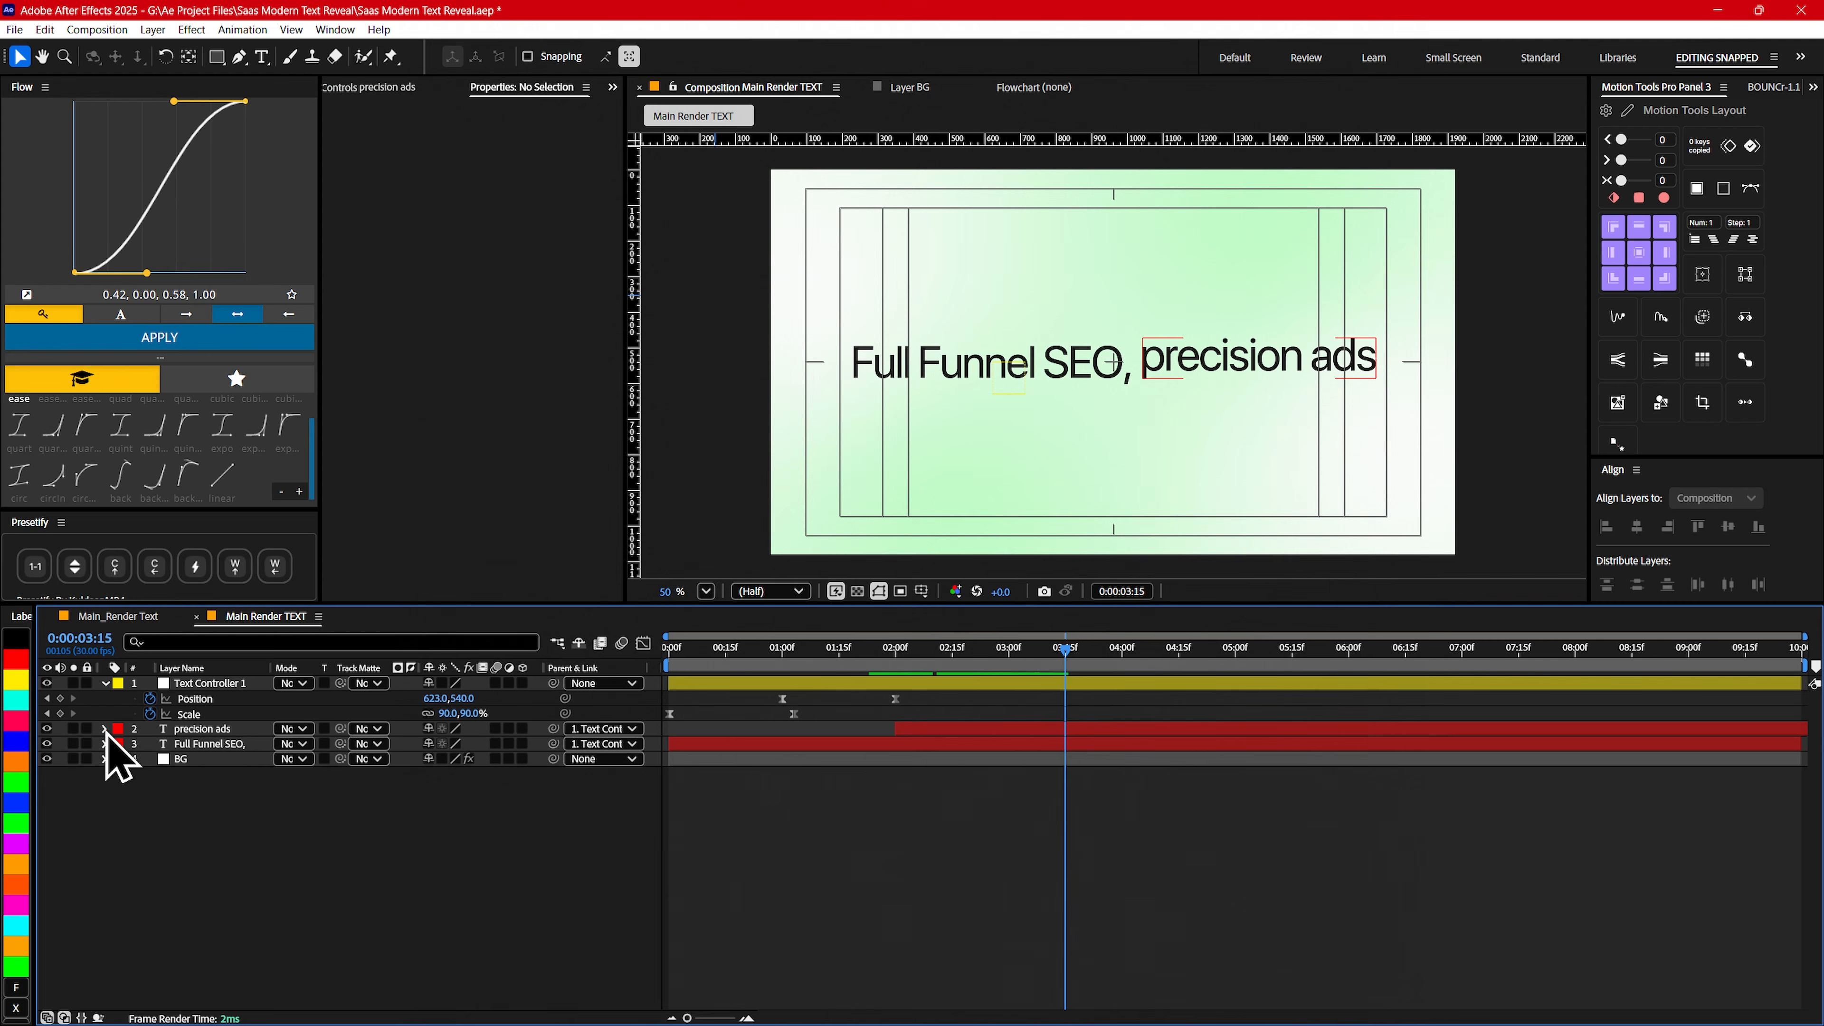
left_click(18, 708)
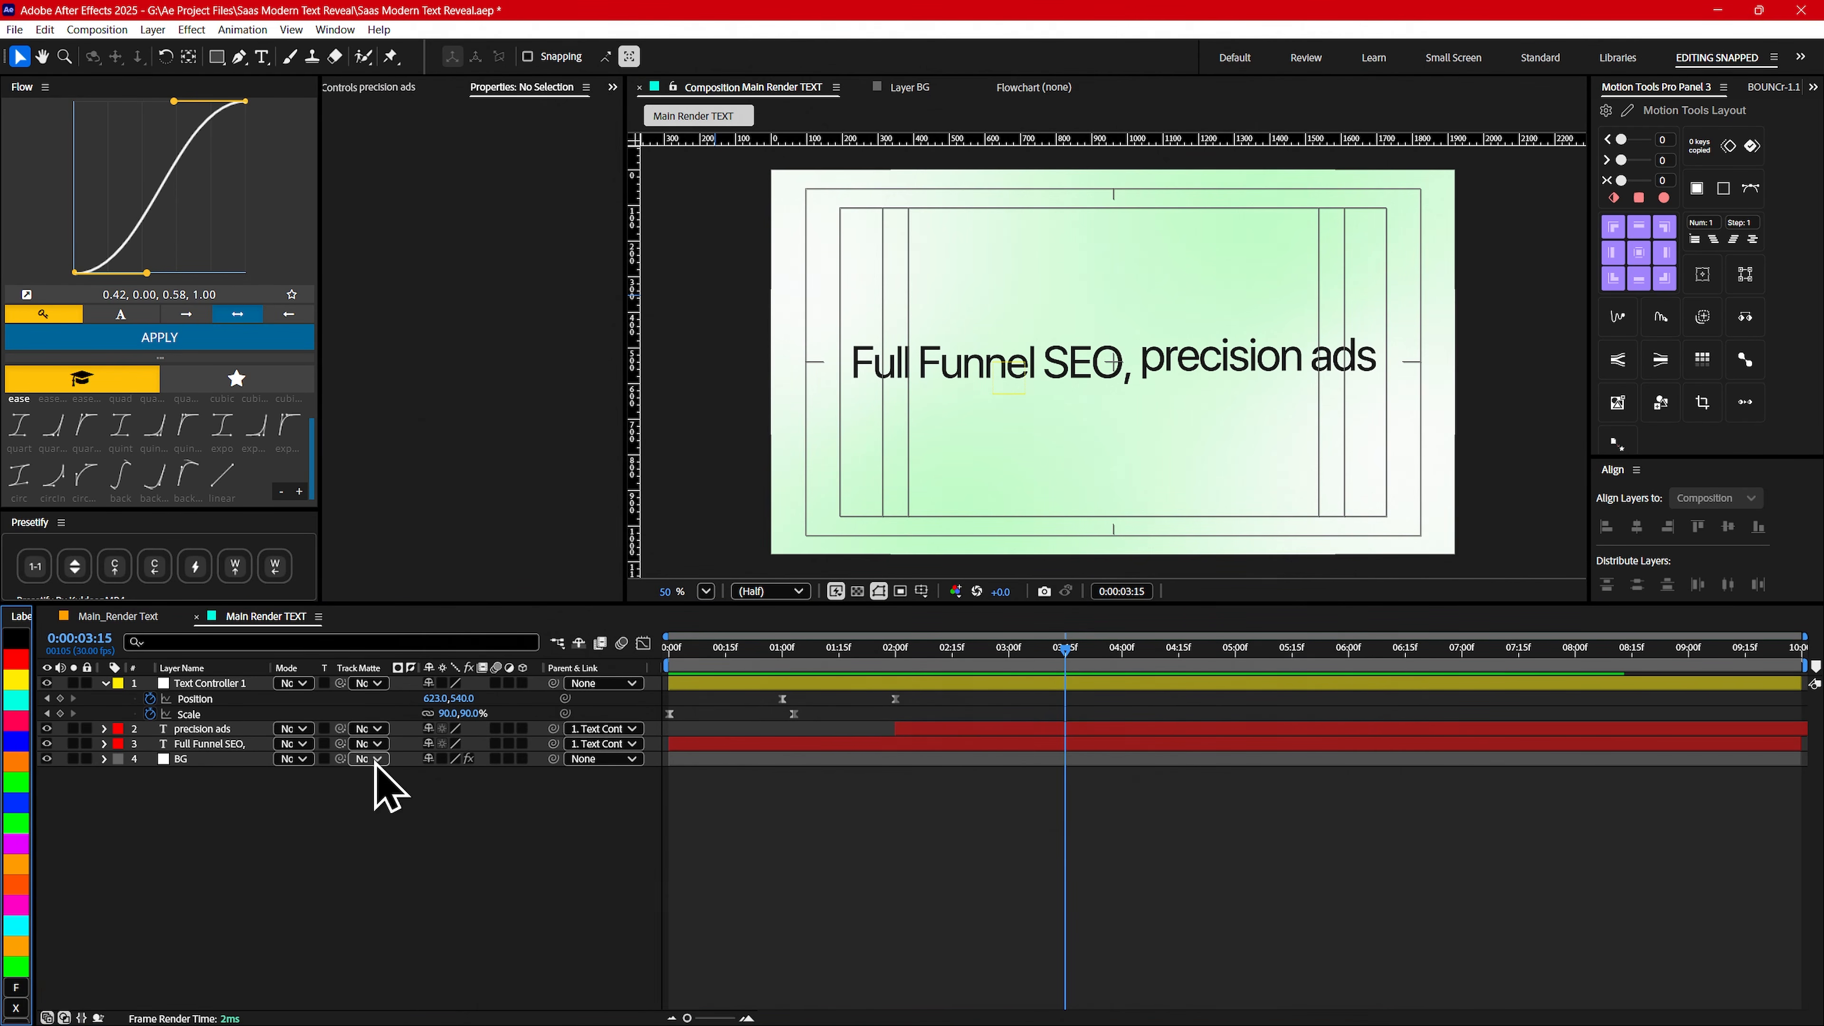
left_click(204, 730)
- Base the precision ads Position/Opacity range selector on Characters Excluding Spaces
left_click(105, 728)
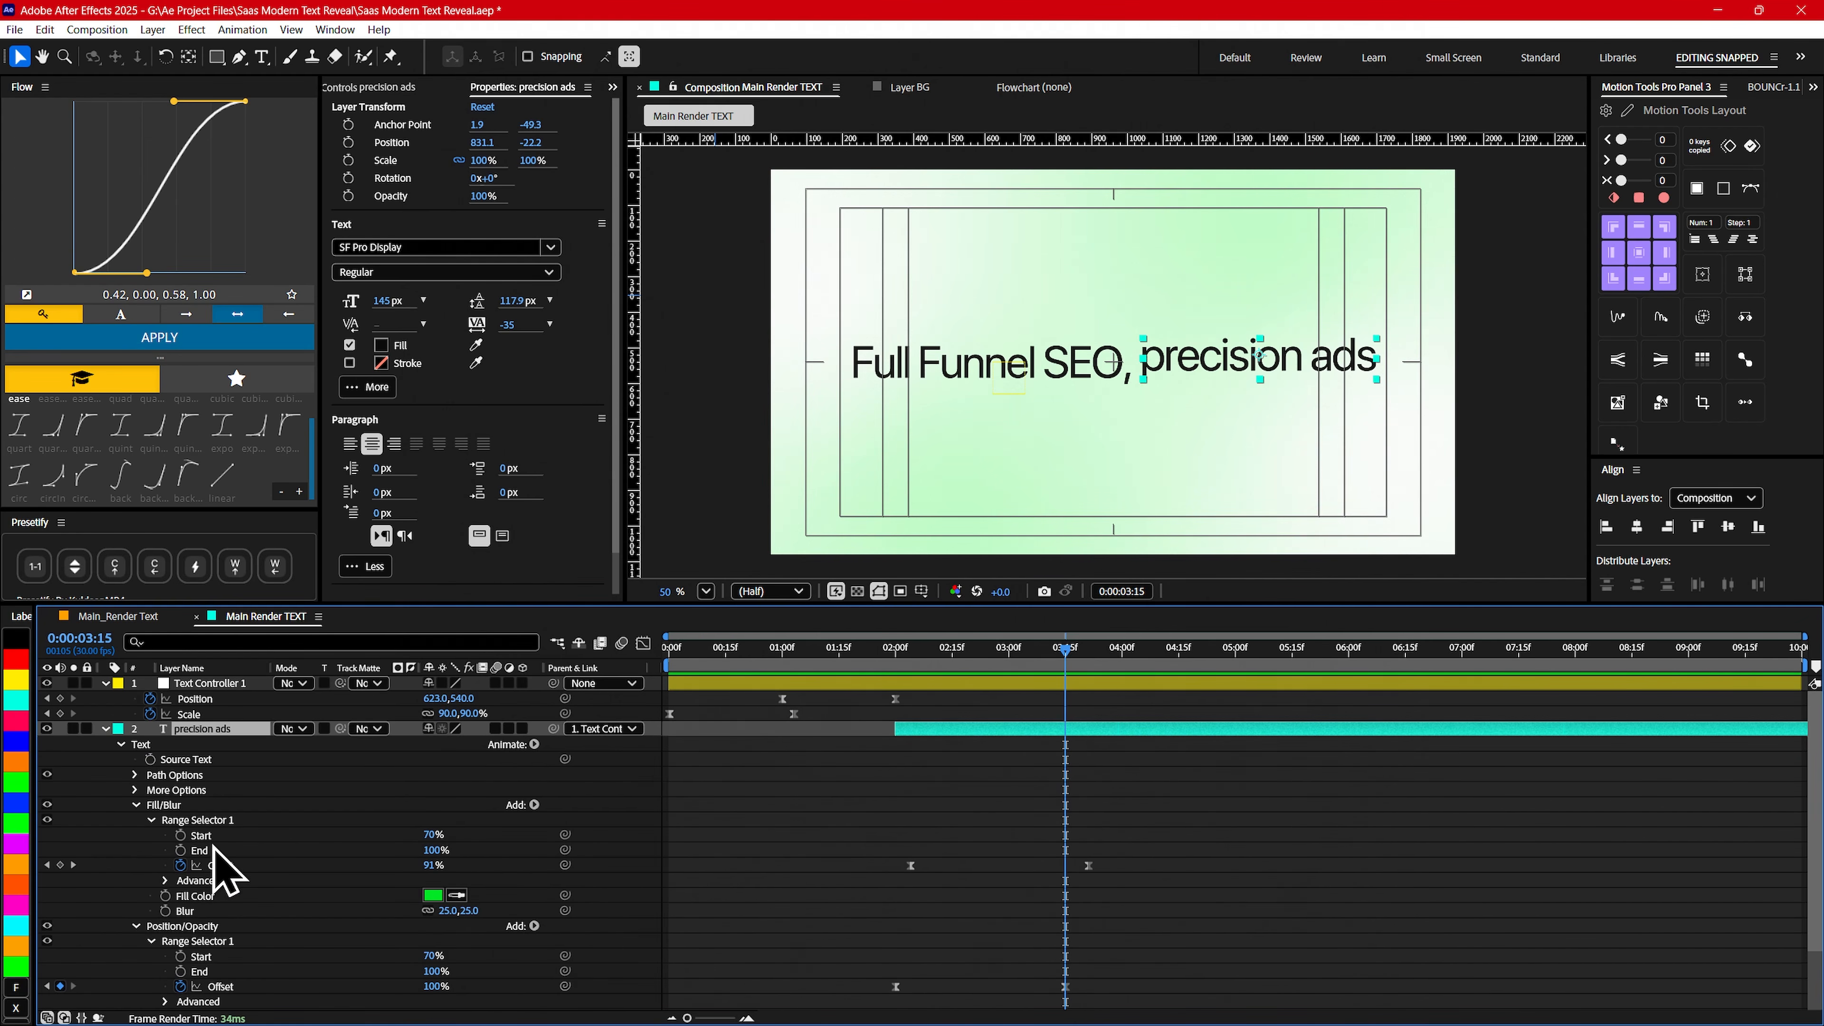
scroll(172, 877, "down", 2)
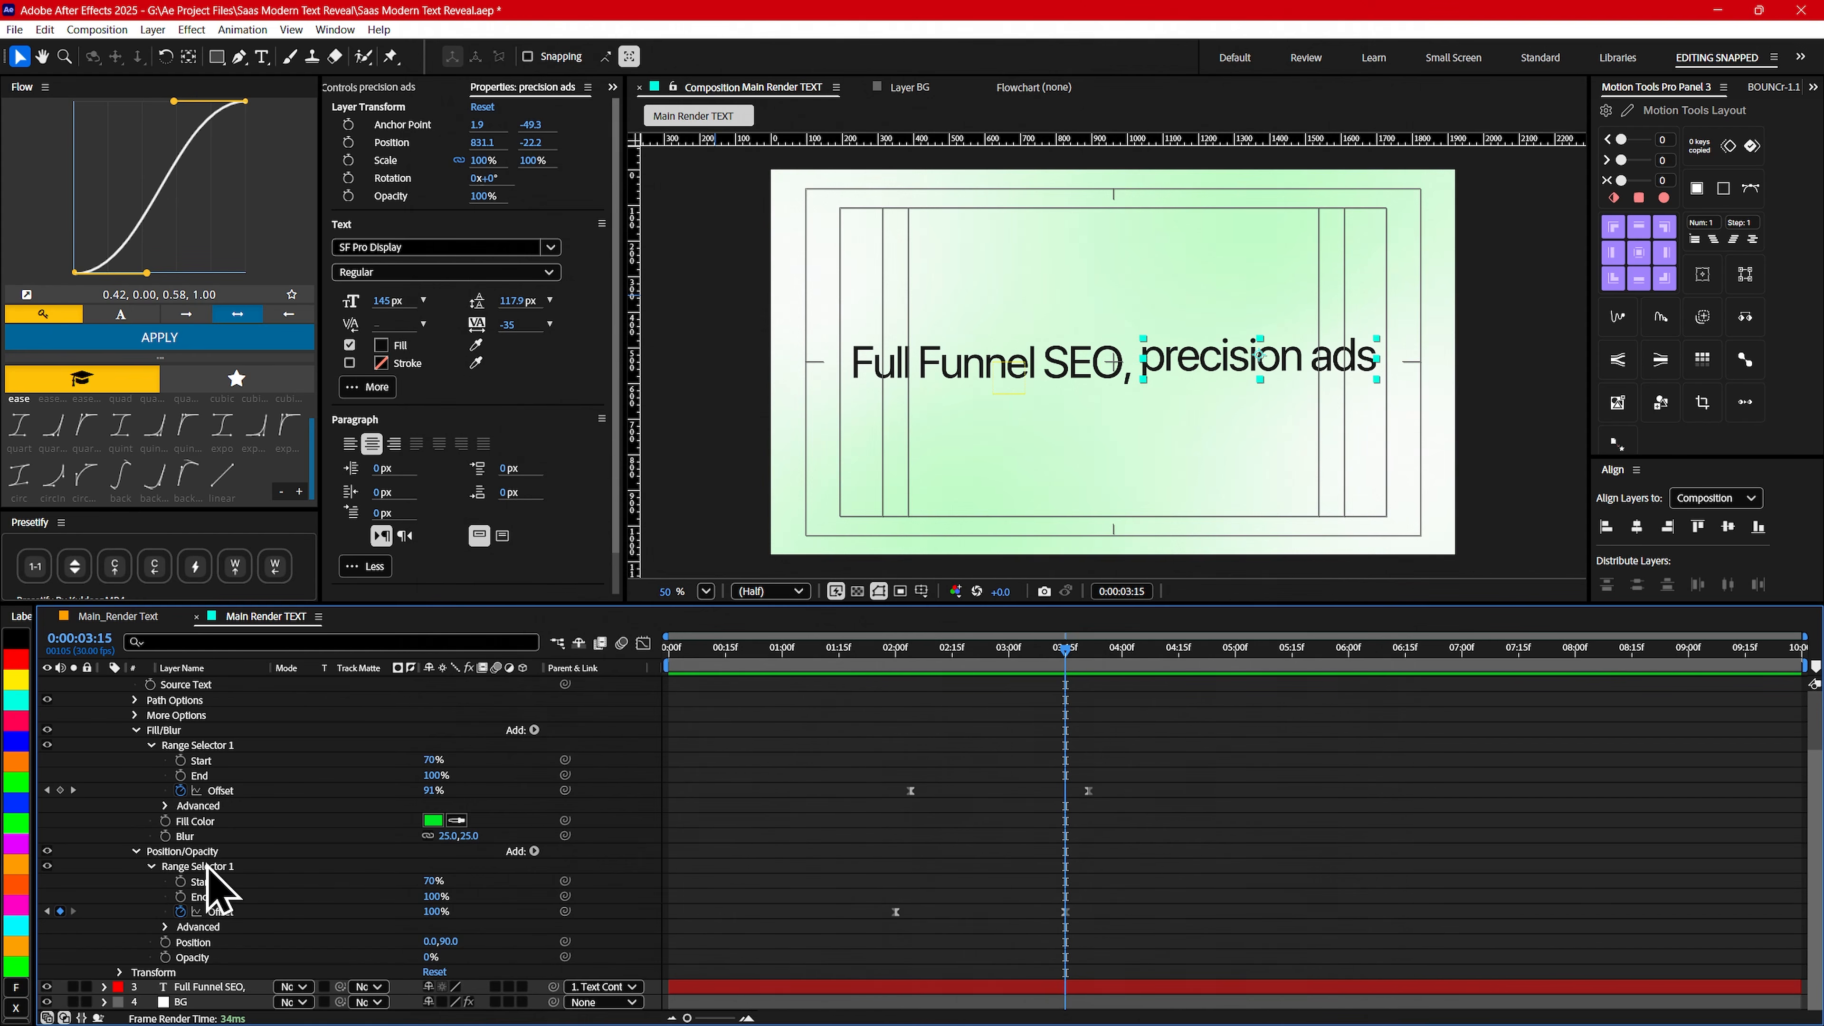
left_click(164, 927)
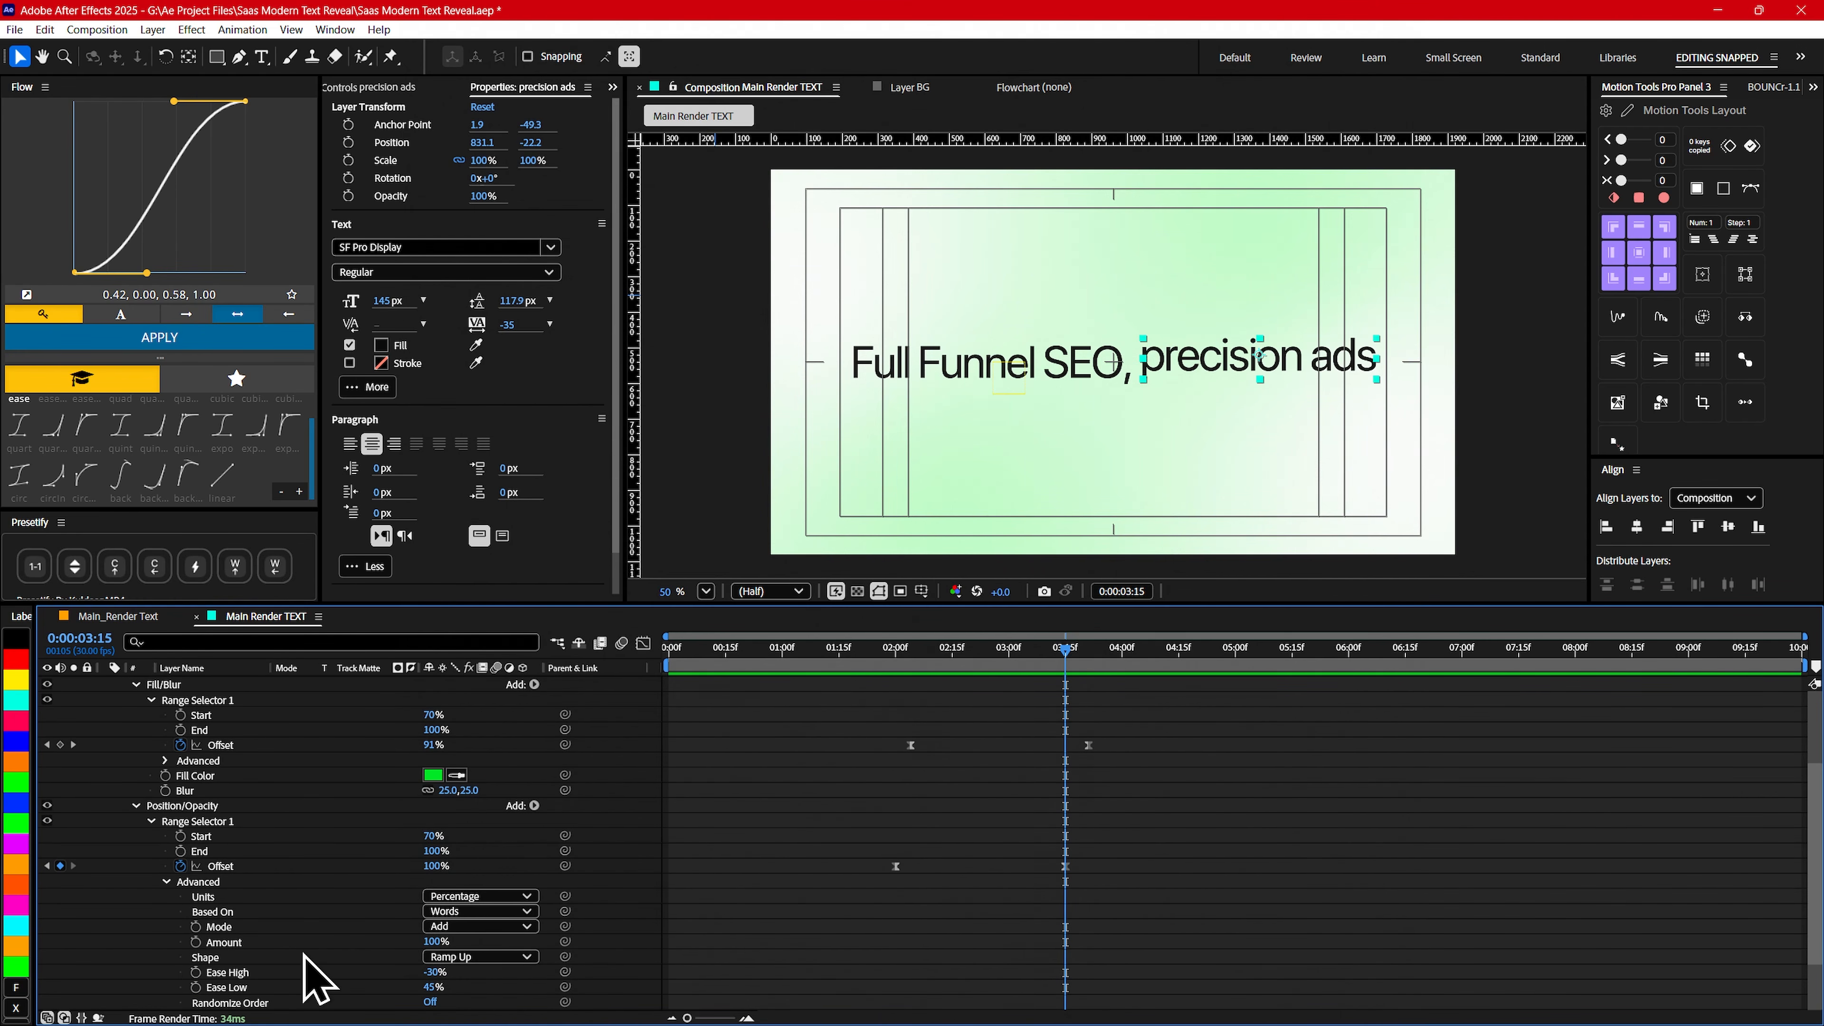
left_click(476, 911)
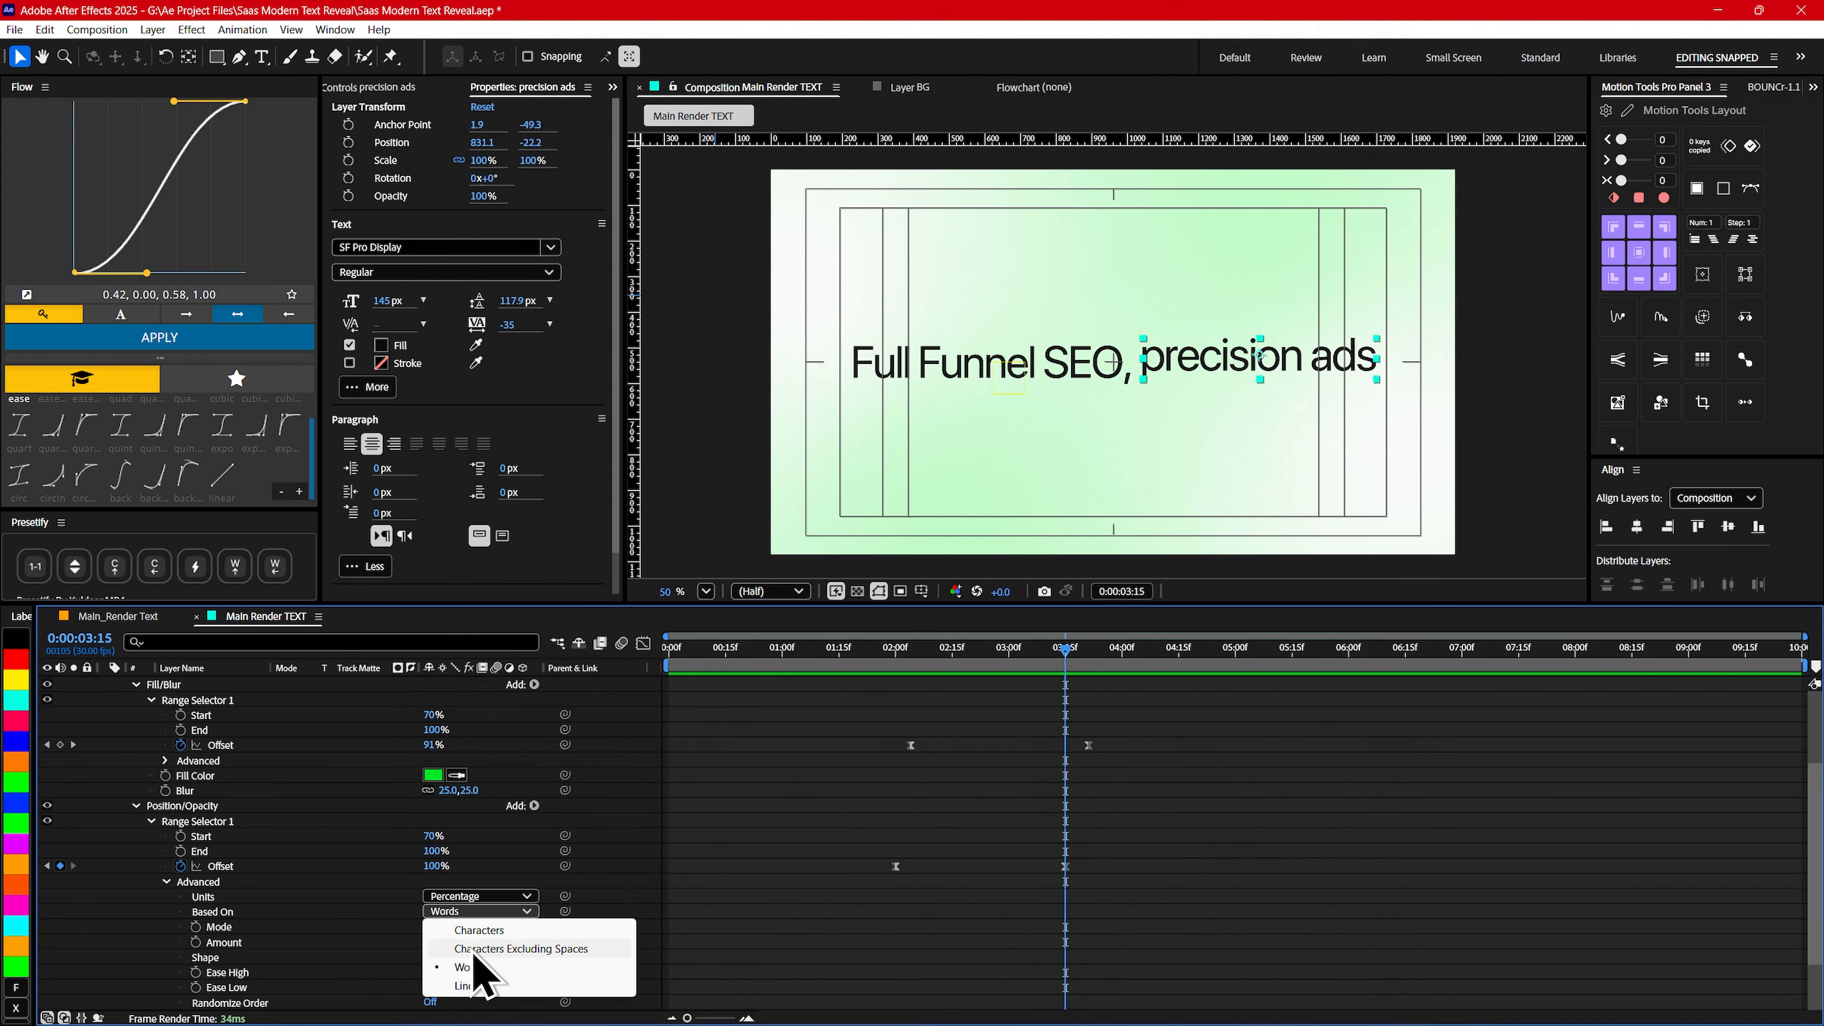
left_click(532, 951)
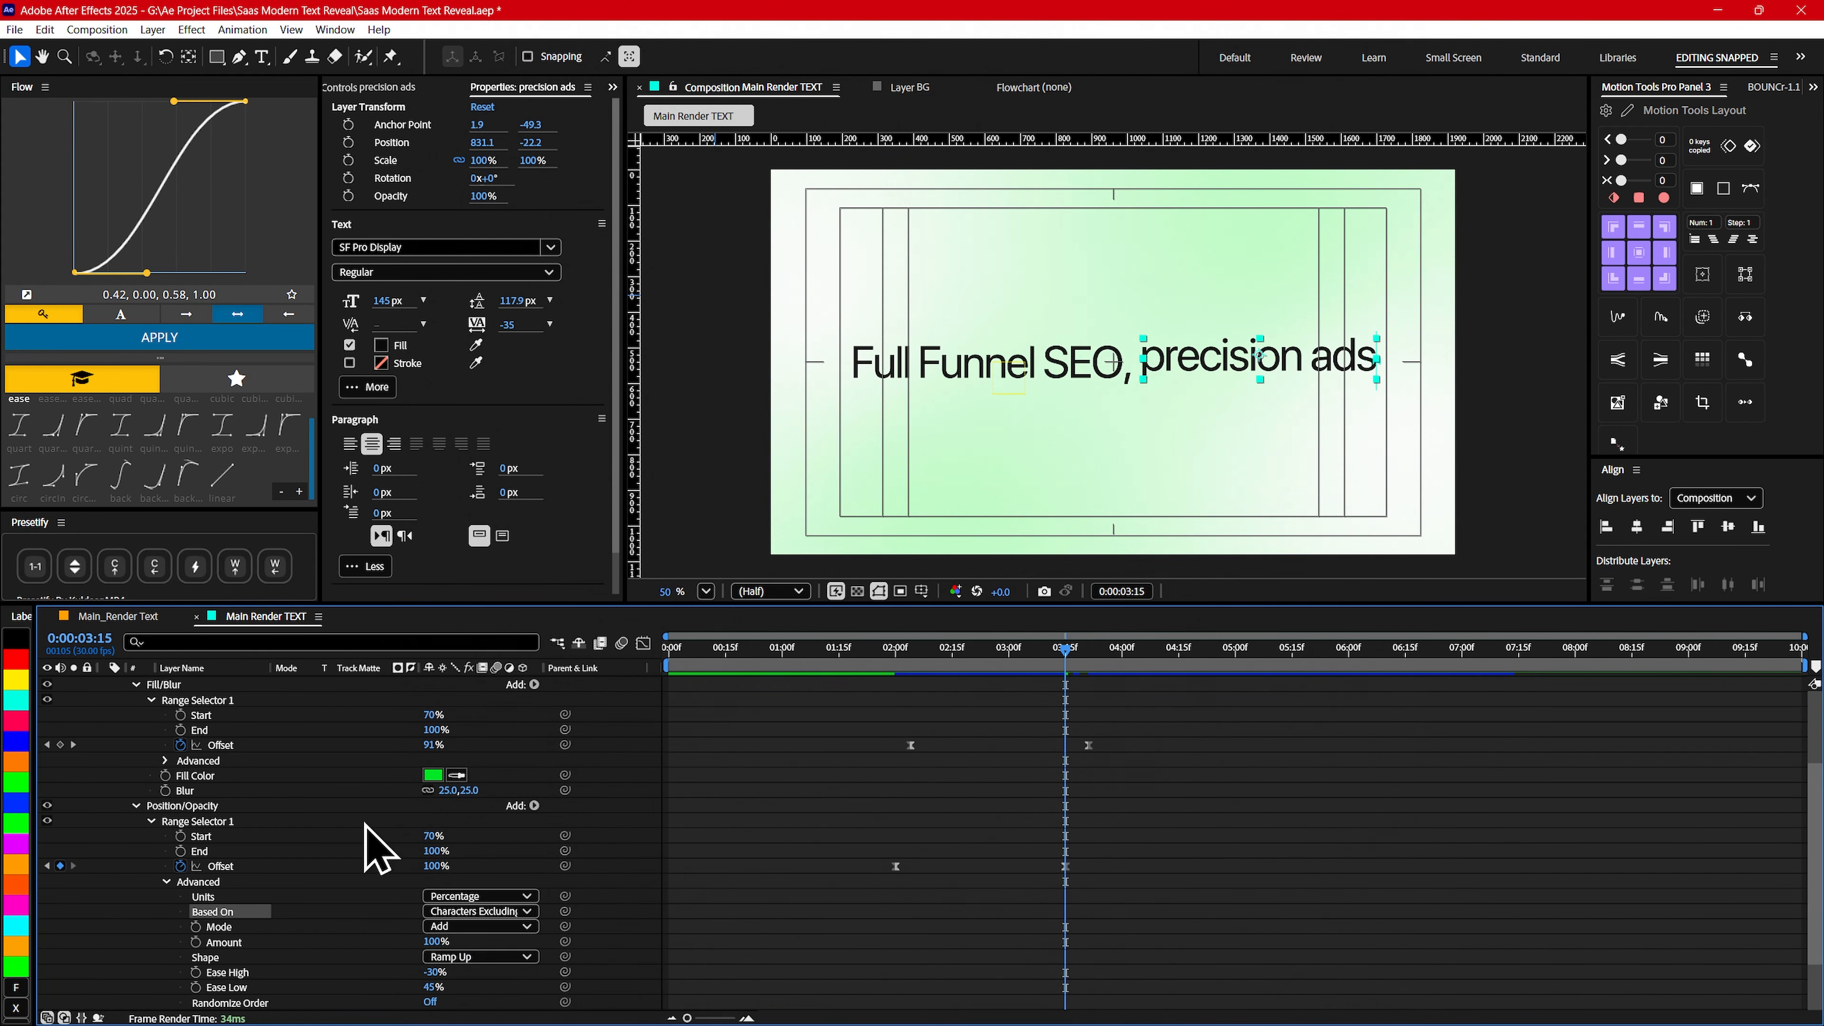
- Base the precision ads Fill/Blur range selector on Characters Excluding Spaces and check the reveal from about 0:00:02:00
left_click(166, 760)
left_click(476, 790)
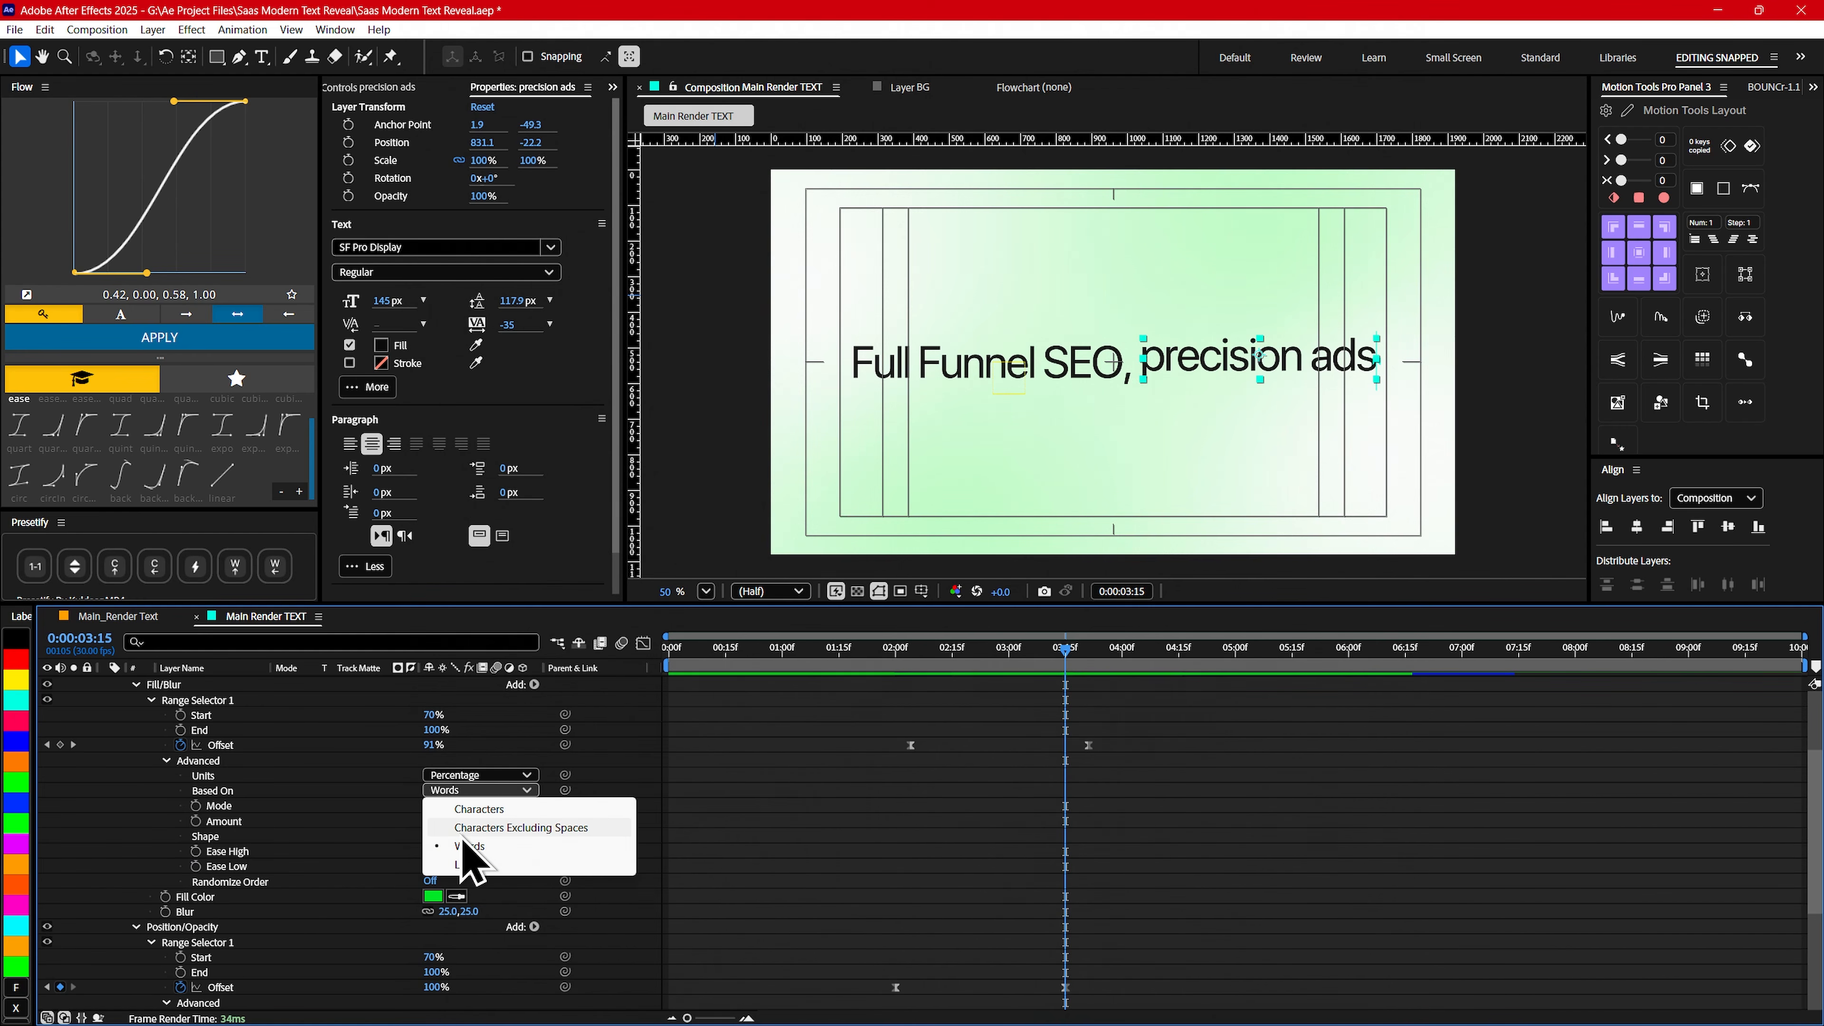
left_click(474, 828)
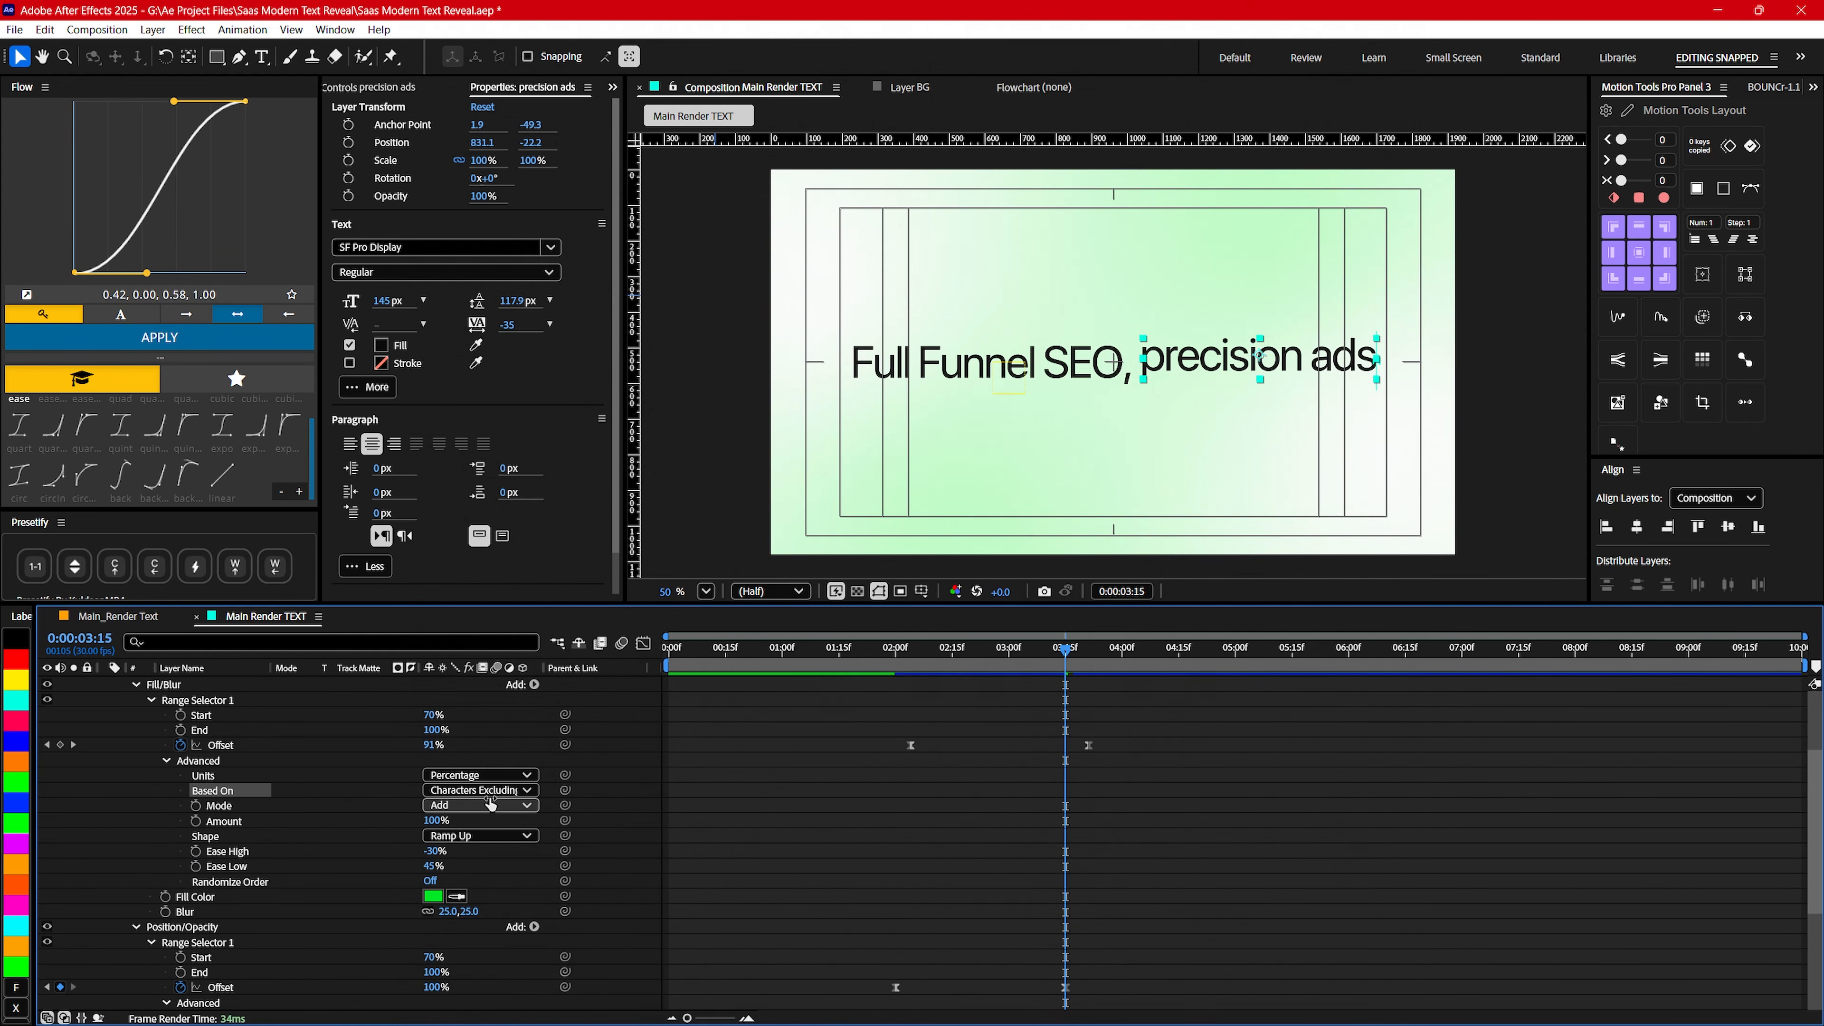
left_click_drag(874, 661, 1028, 663)
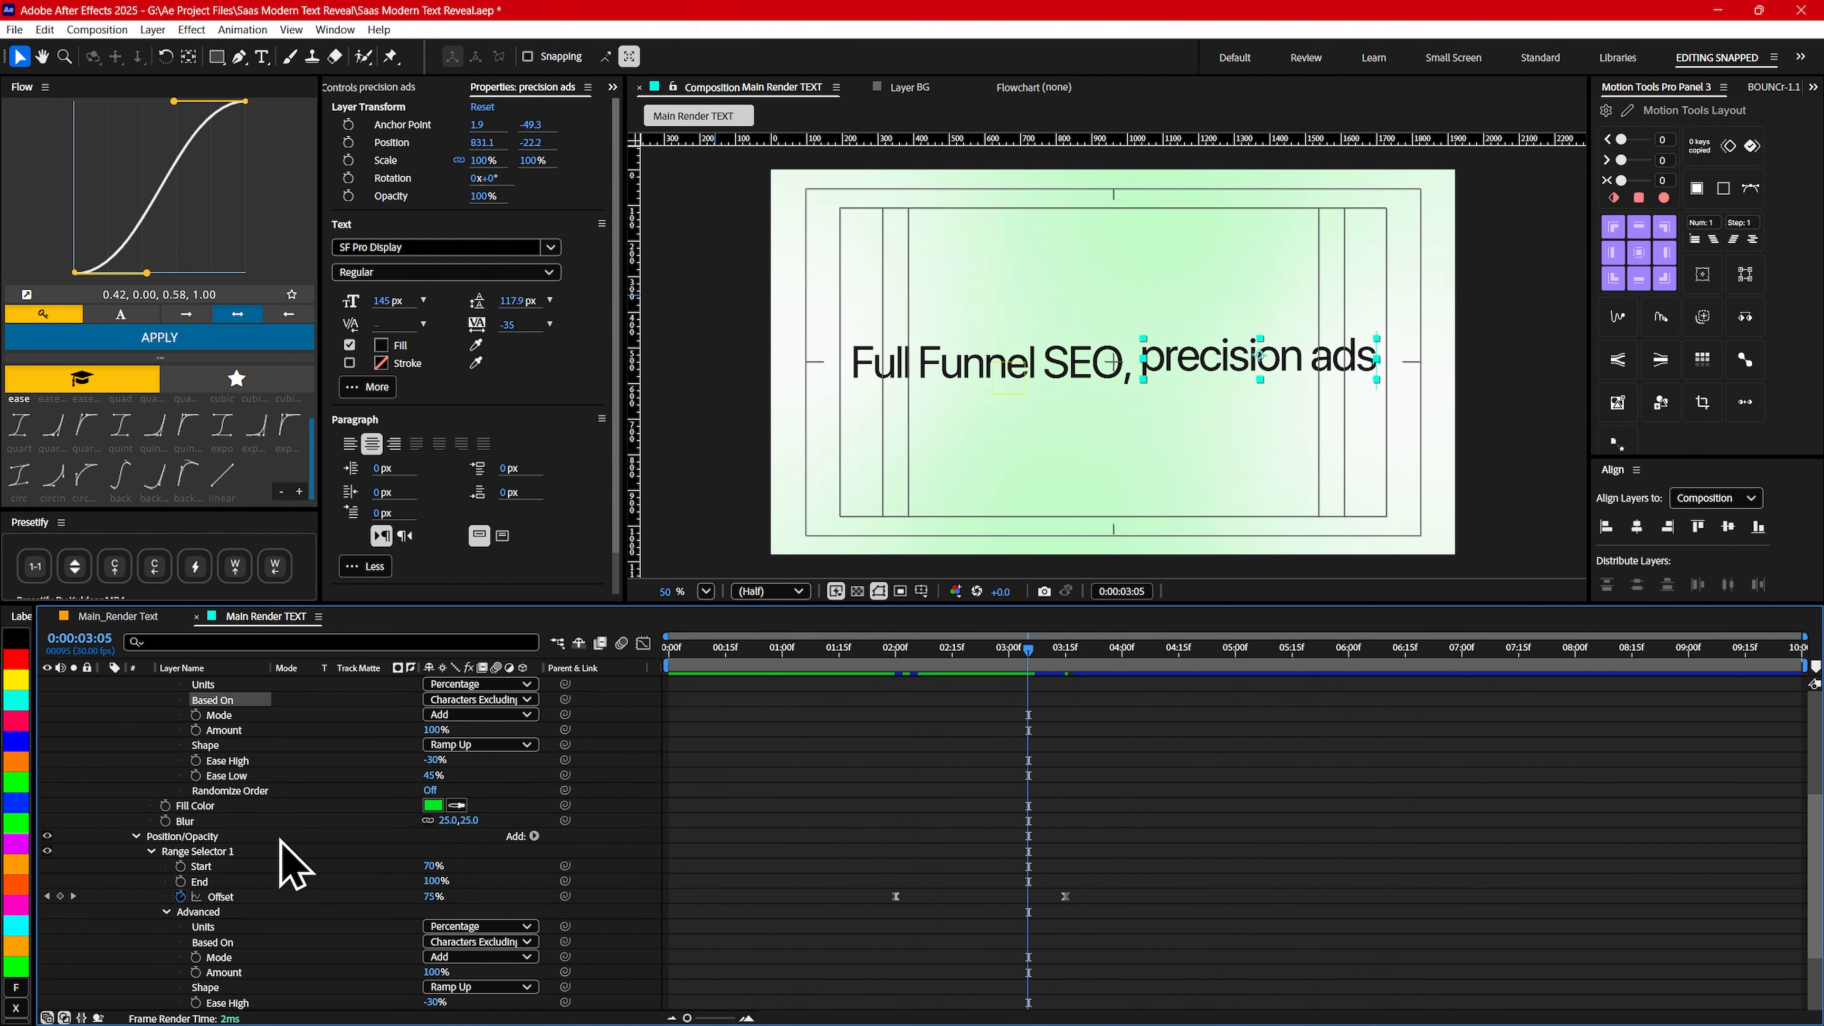
- Set the Position/Opacity animator's Position to 100, 0 on the precision ads layer and check the sideways reveal
scroll(302, 905, "down", 3)
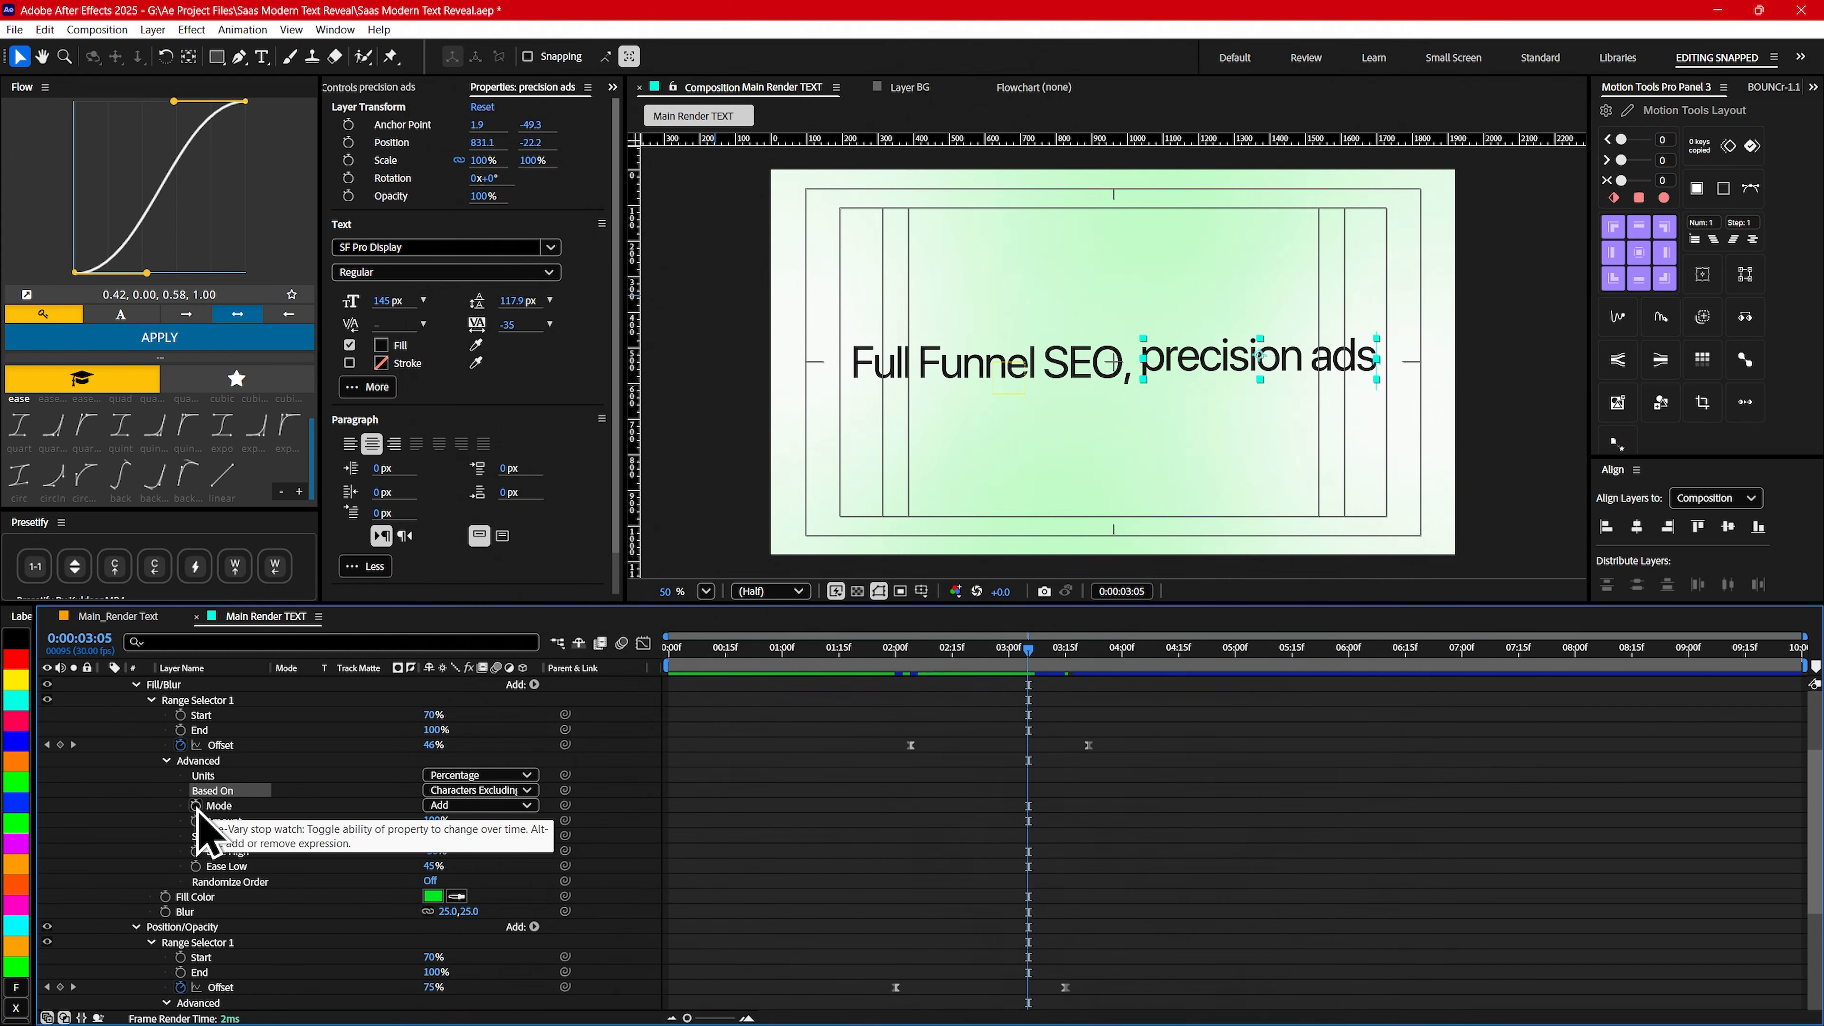
scroll(208, 933, "down", 3)
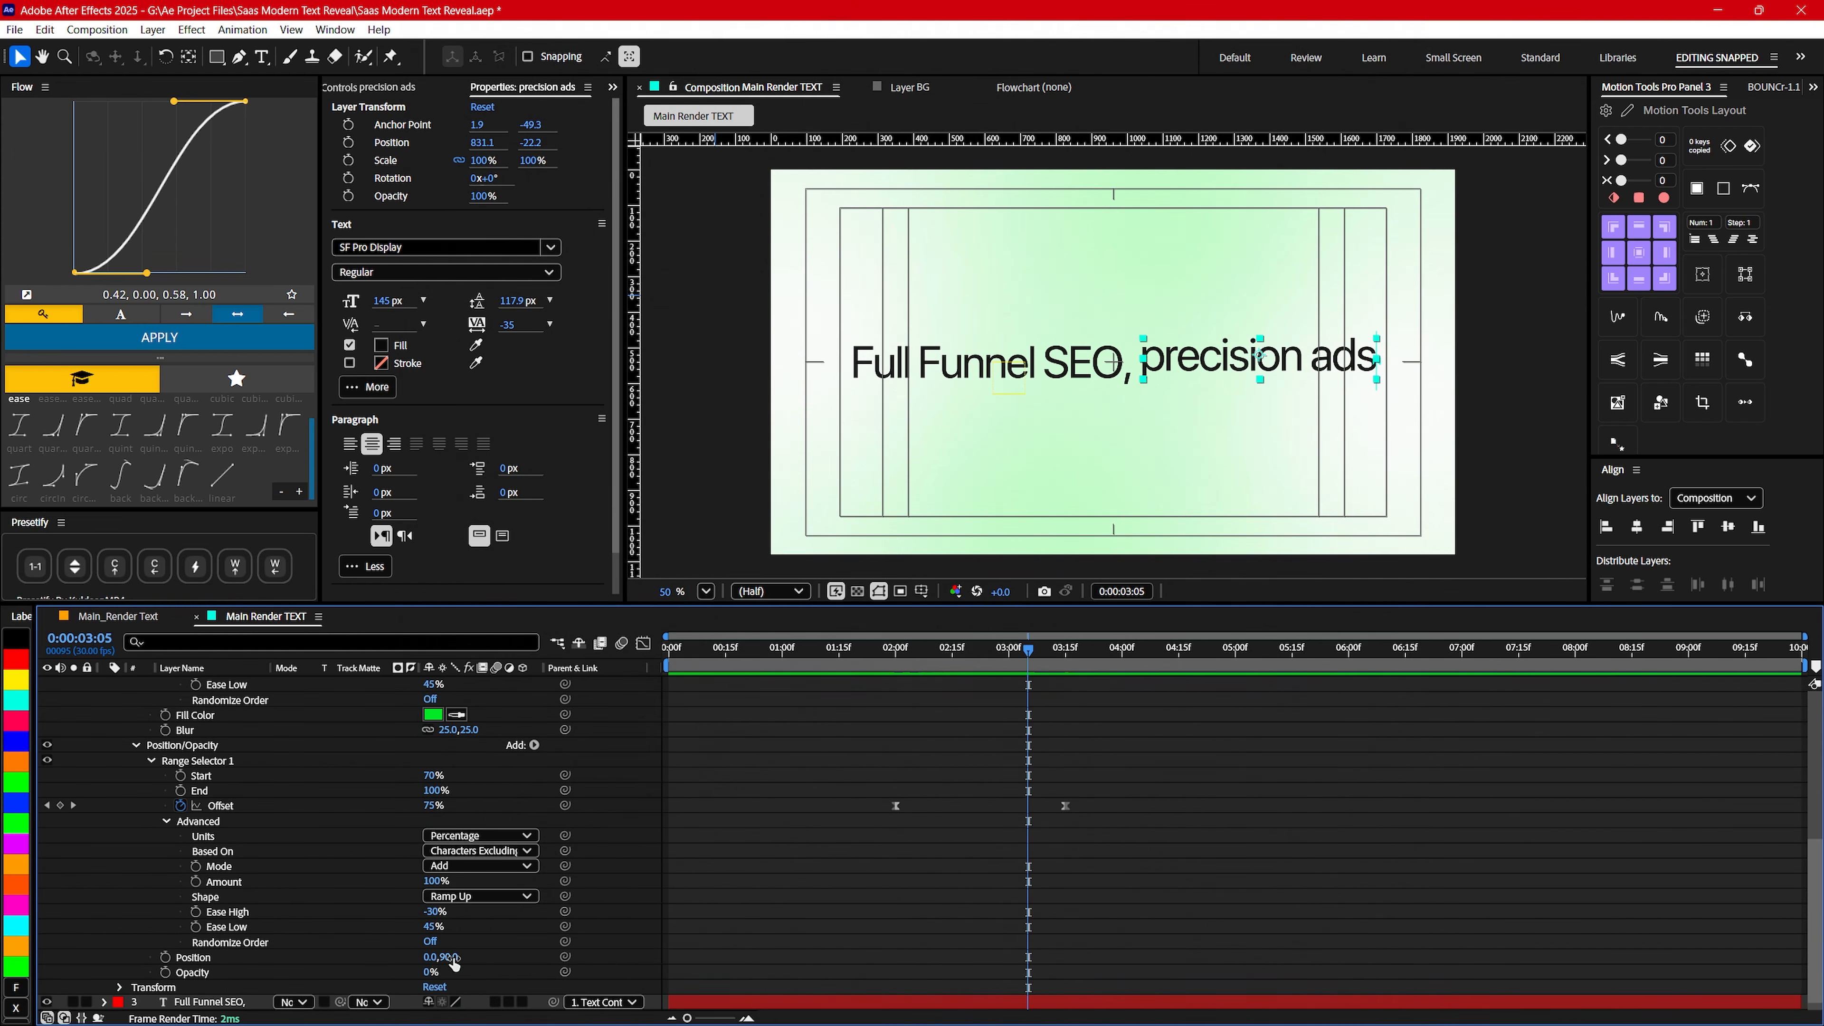
type("0")
key("Return")
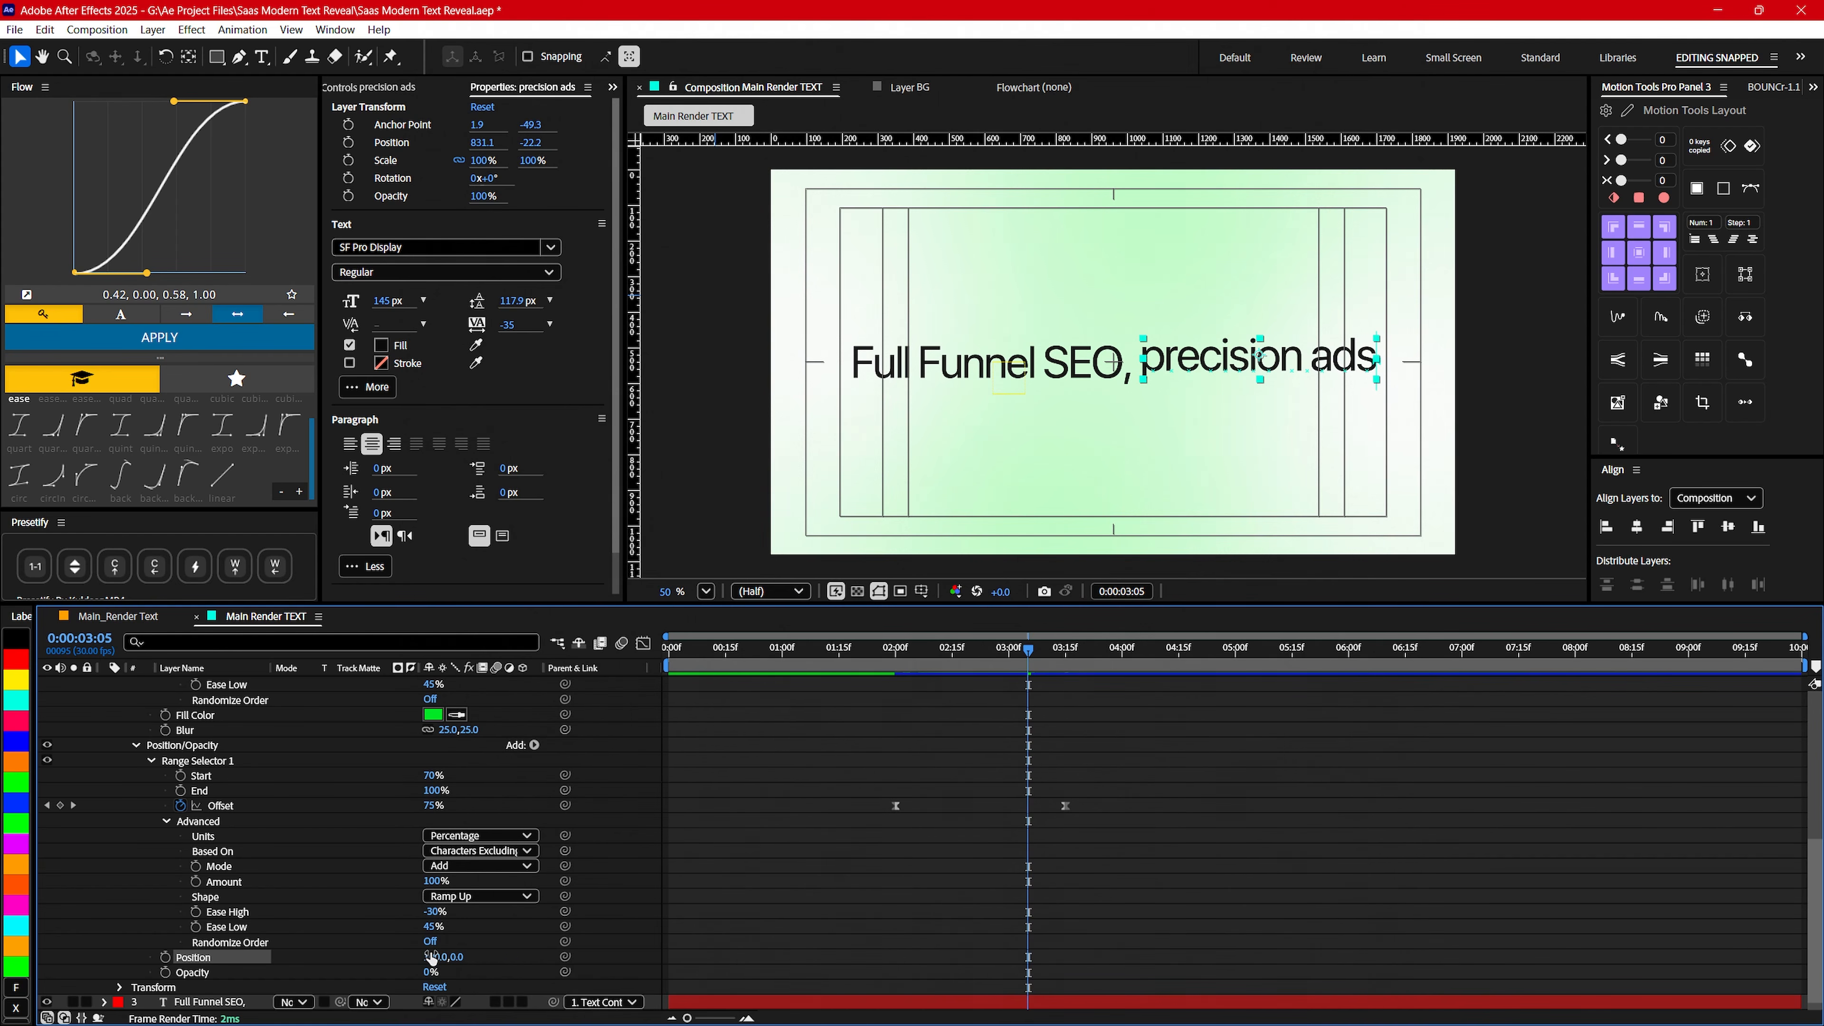
left_click_drag(867, 664, 1007, 668)
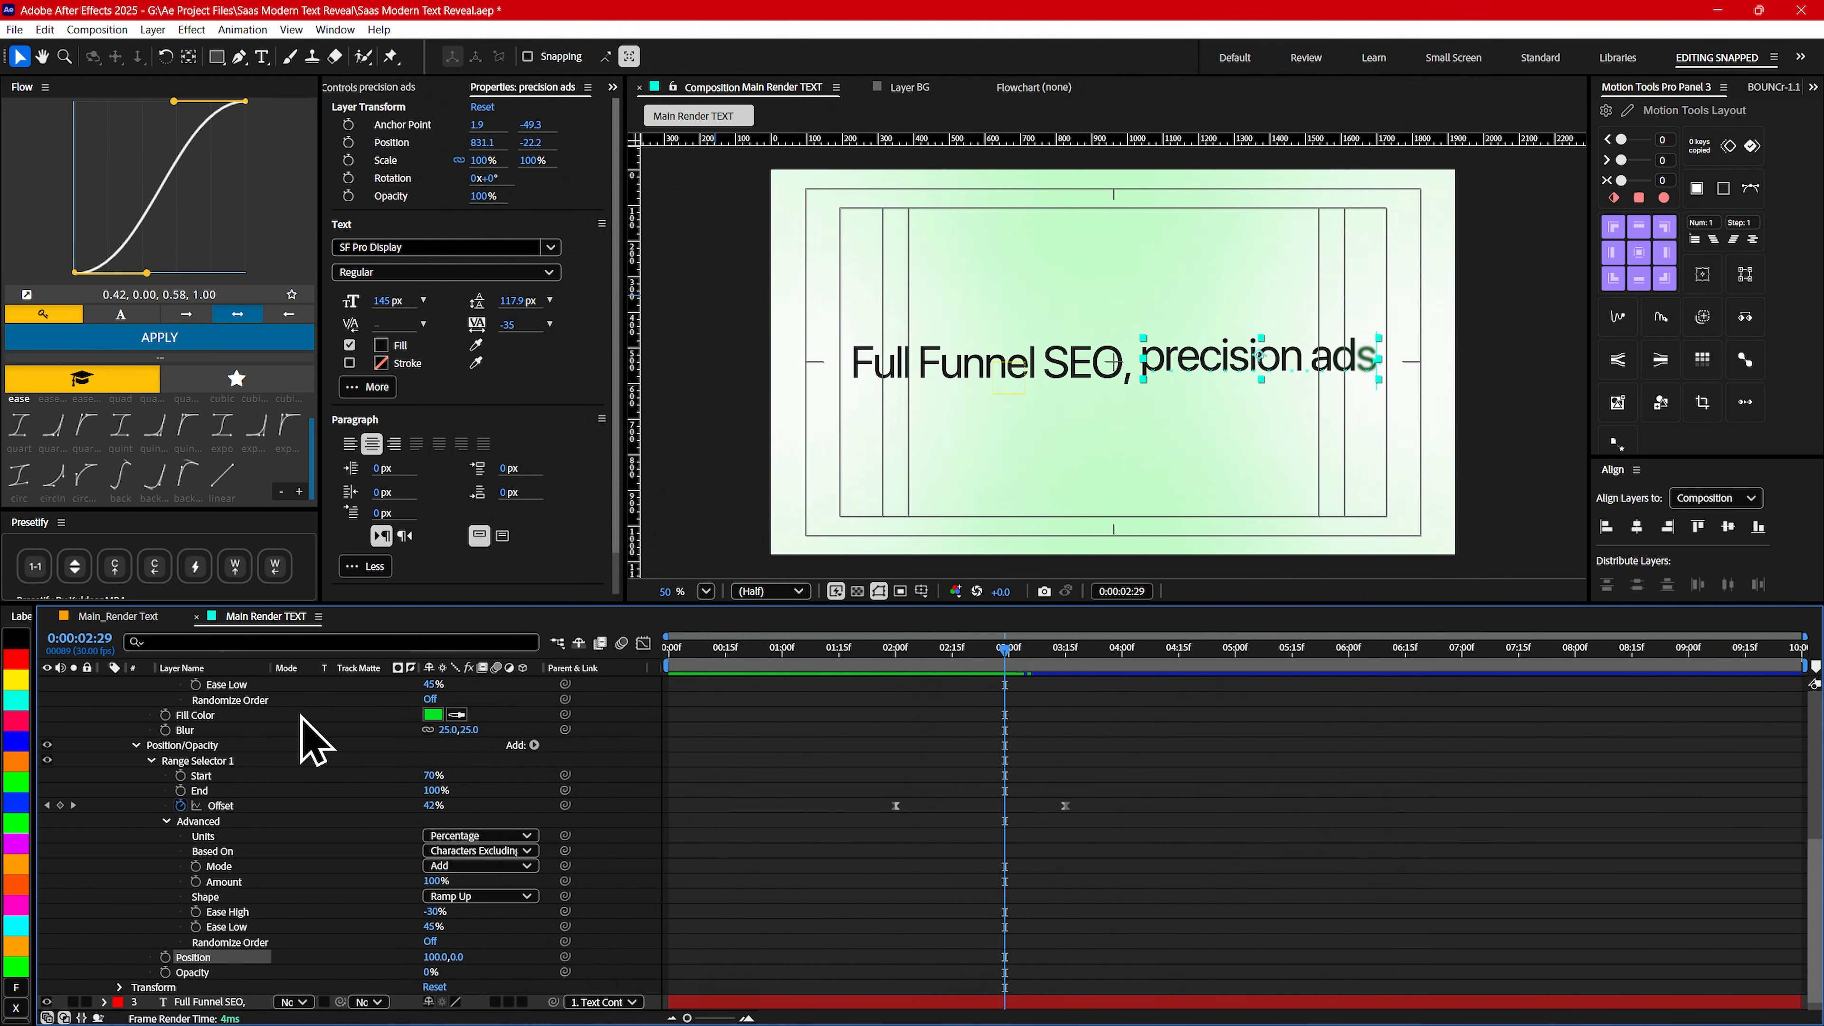
- Show only the precision ads keyframes and shift the layer earlier to start at about 0:00:01:07
scroll(237, 731, "up", 5)
key("u")
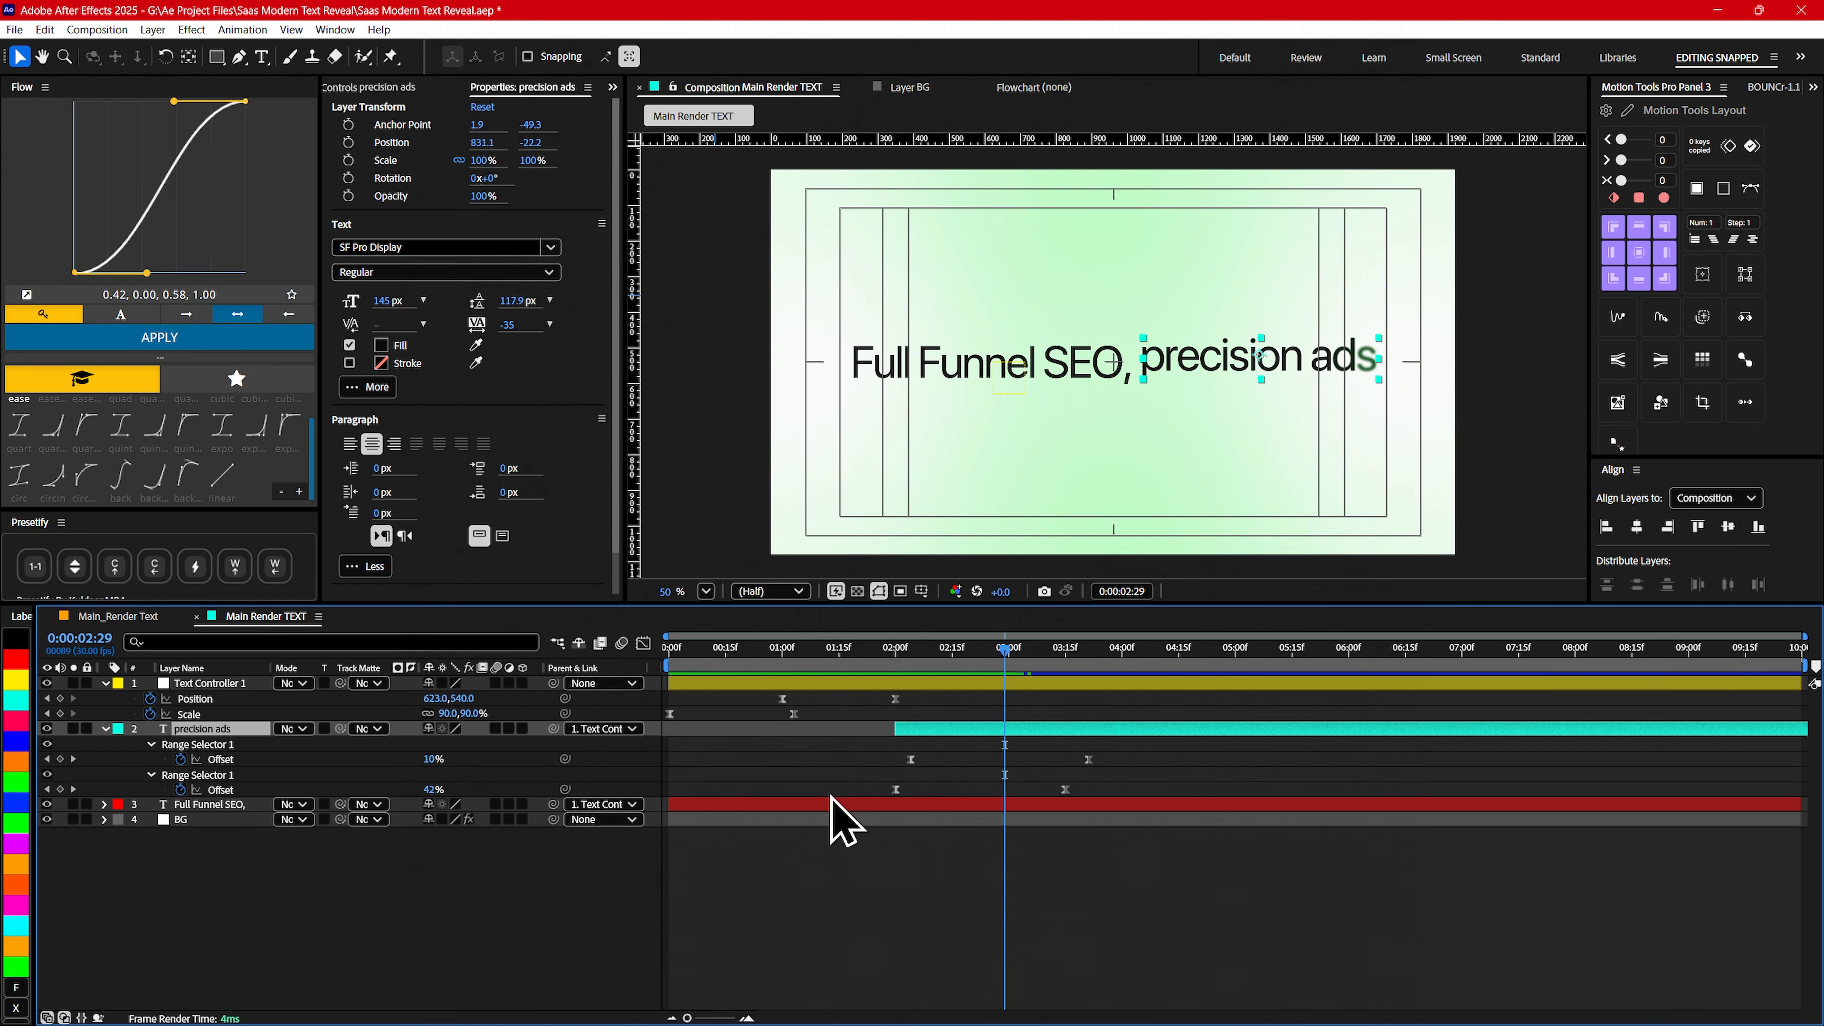
left_click_drag(894, 662, 840, 657)
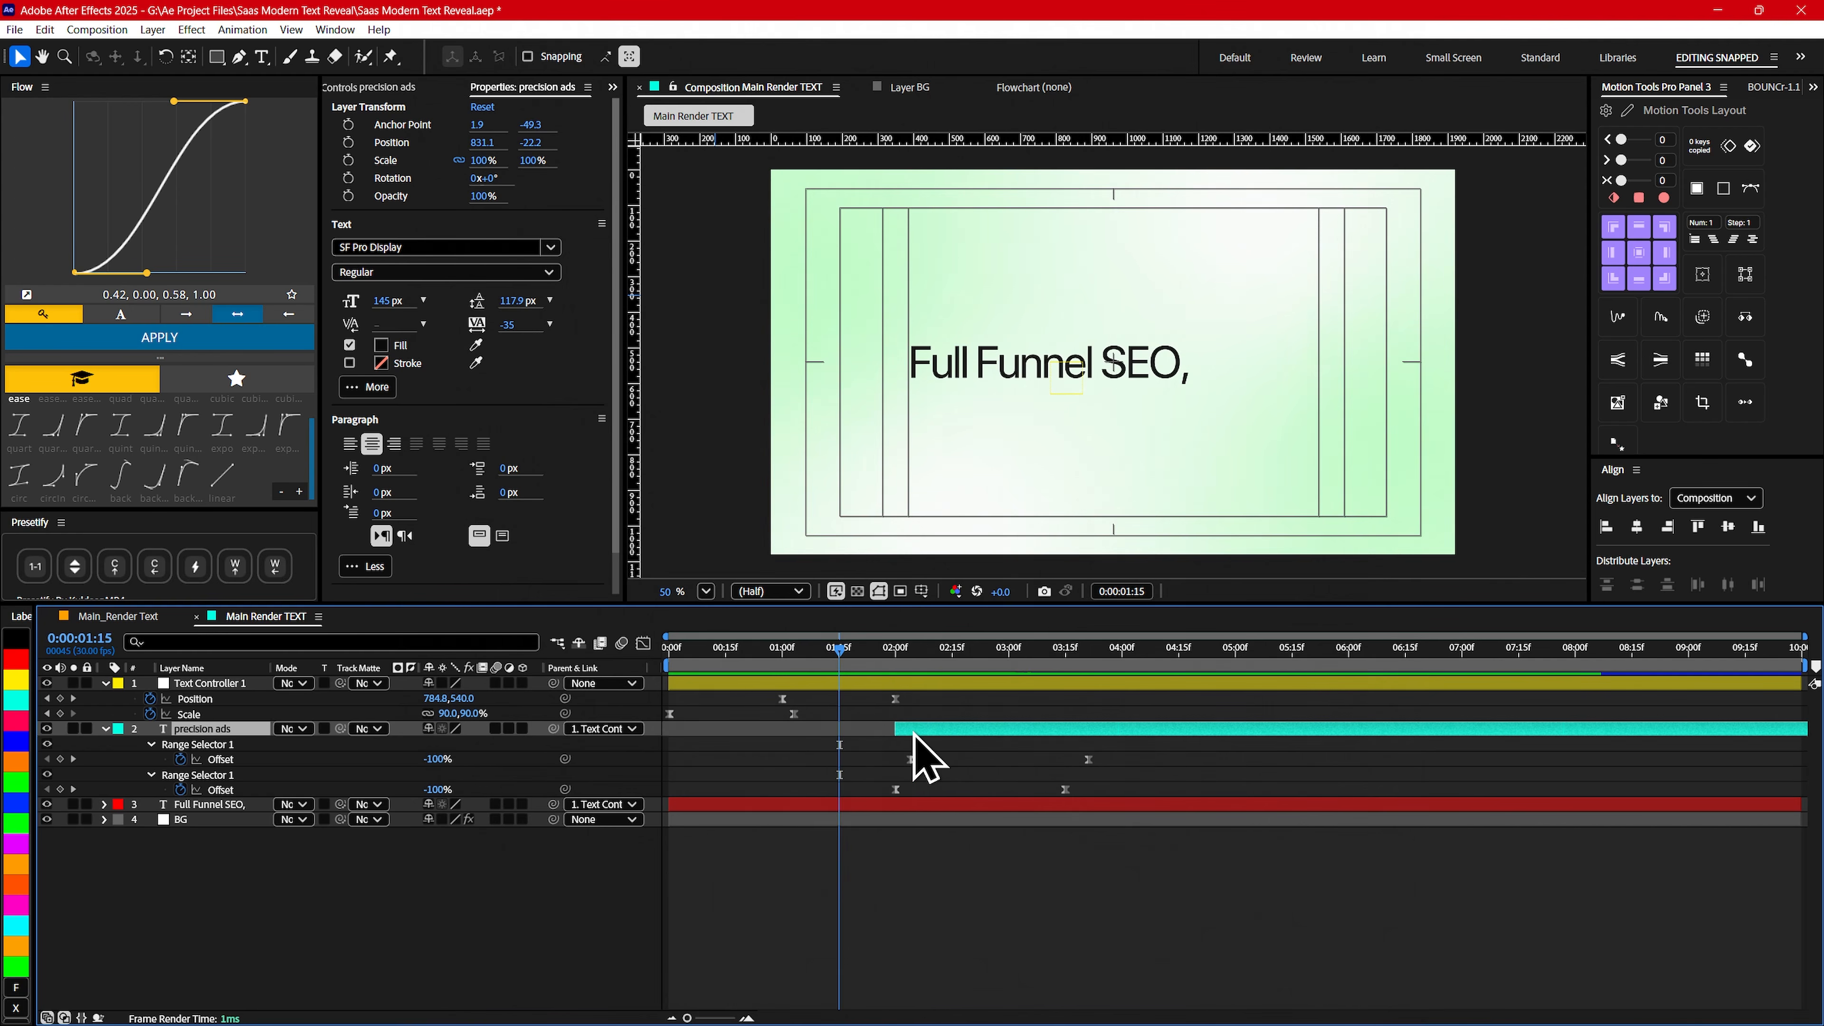
left_click_drag(913, 730, 877, 731)
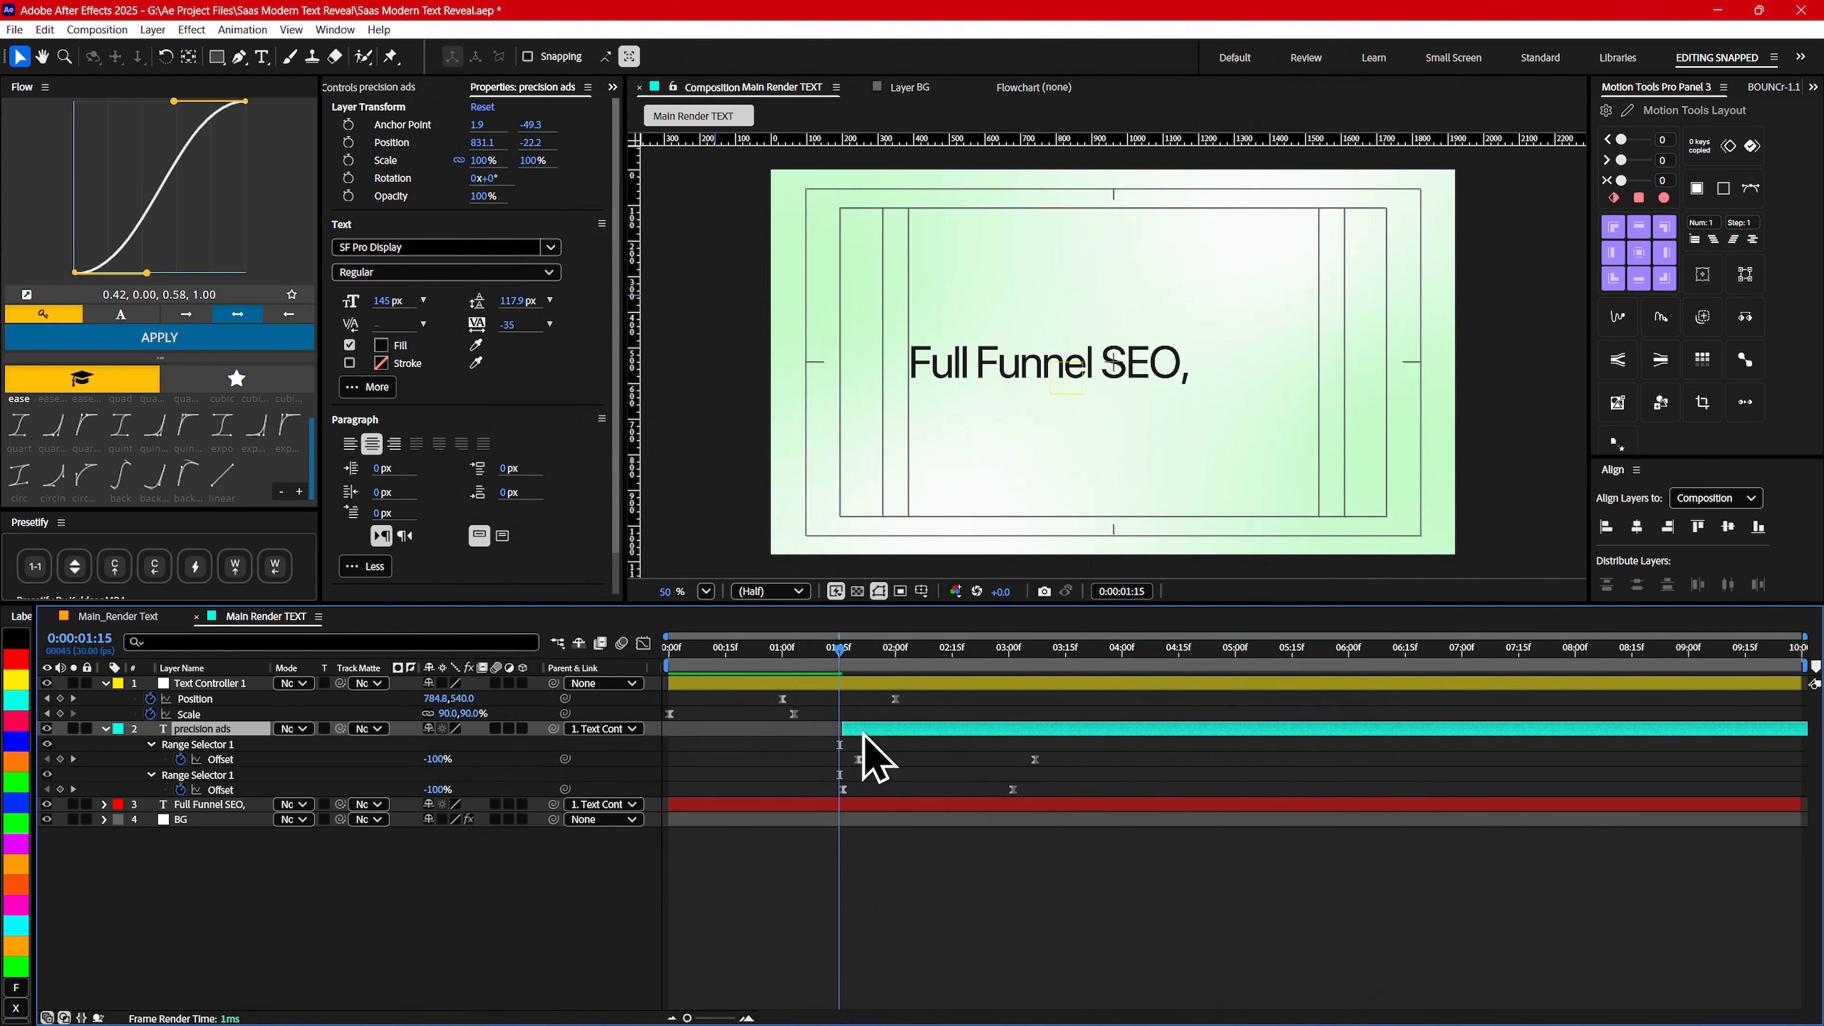
mouse_move(786, 650)
left_mouse_down()
mouse_move(900, 652)
mouse_move(817, 650)
left_mouse_up()
left_click_drag(851, 732, 841, 734)
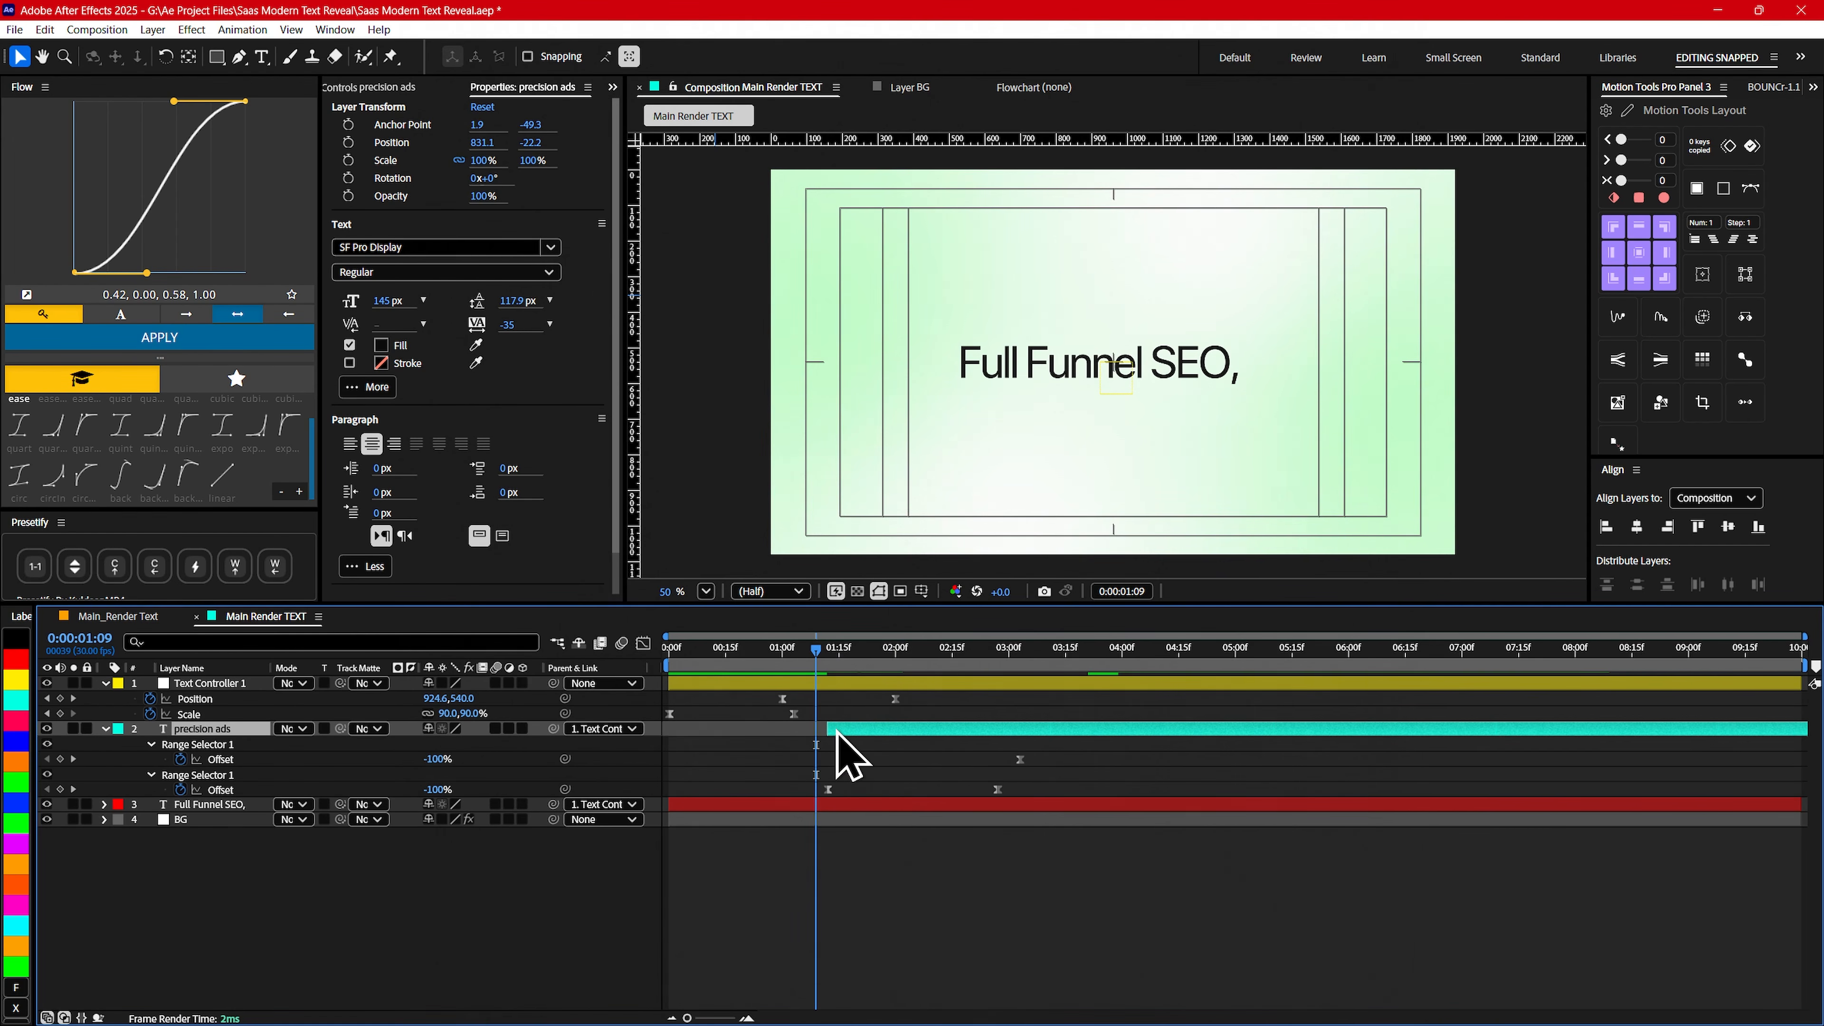
left_click_drag(807, 657, 852, 668)
left_click_drag(861, 729, 843, 729)
- Play the text animation from the start and check the precision ads reveal through 0:00:02:28
left_click_drag(793, 667, 579, 669)
key("space")
key("space")
key("space")
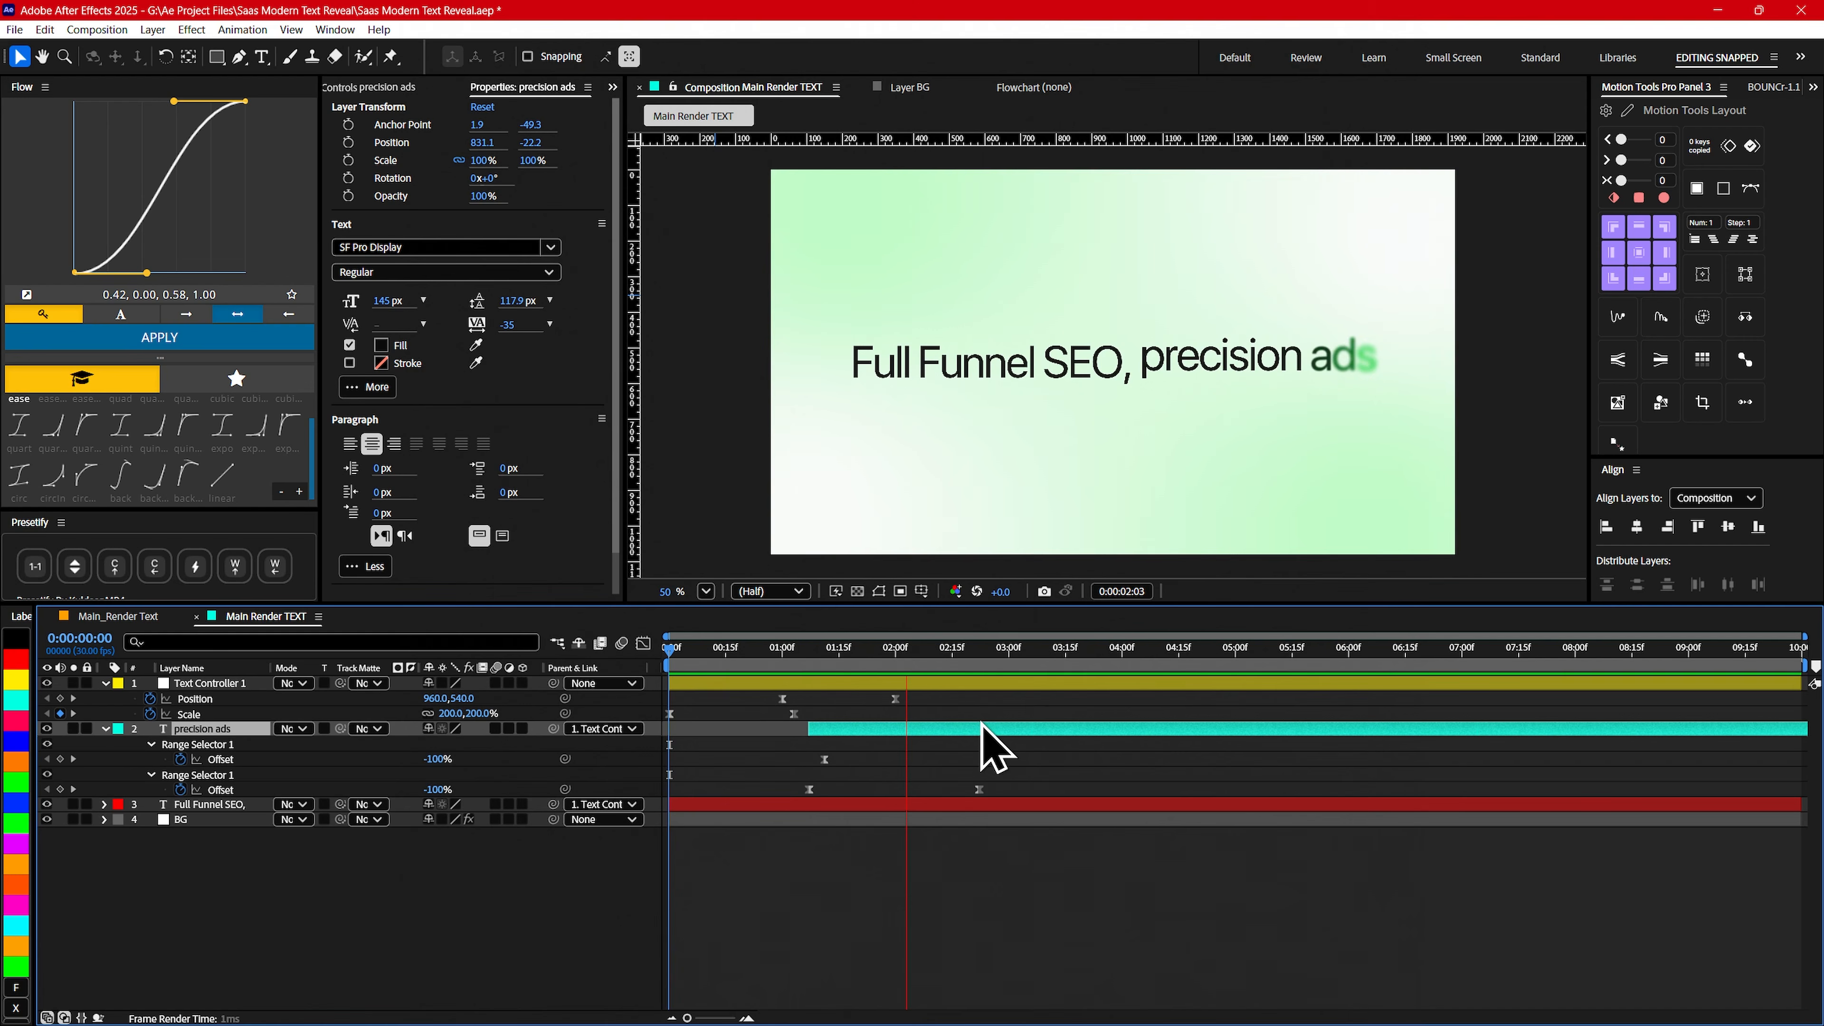
key("space")
left_click_drag(807, 661, 646, 671)
key("space")
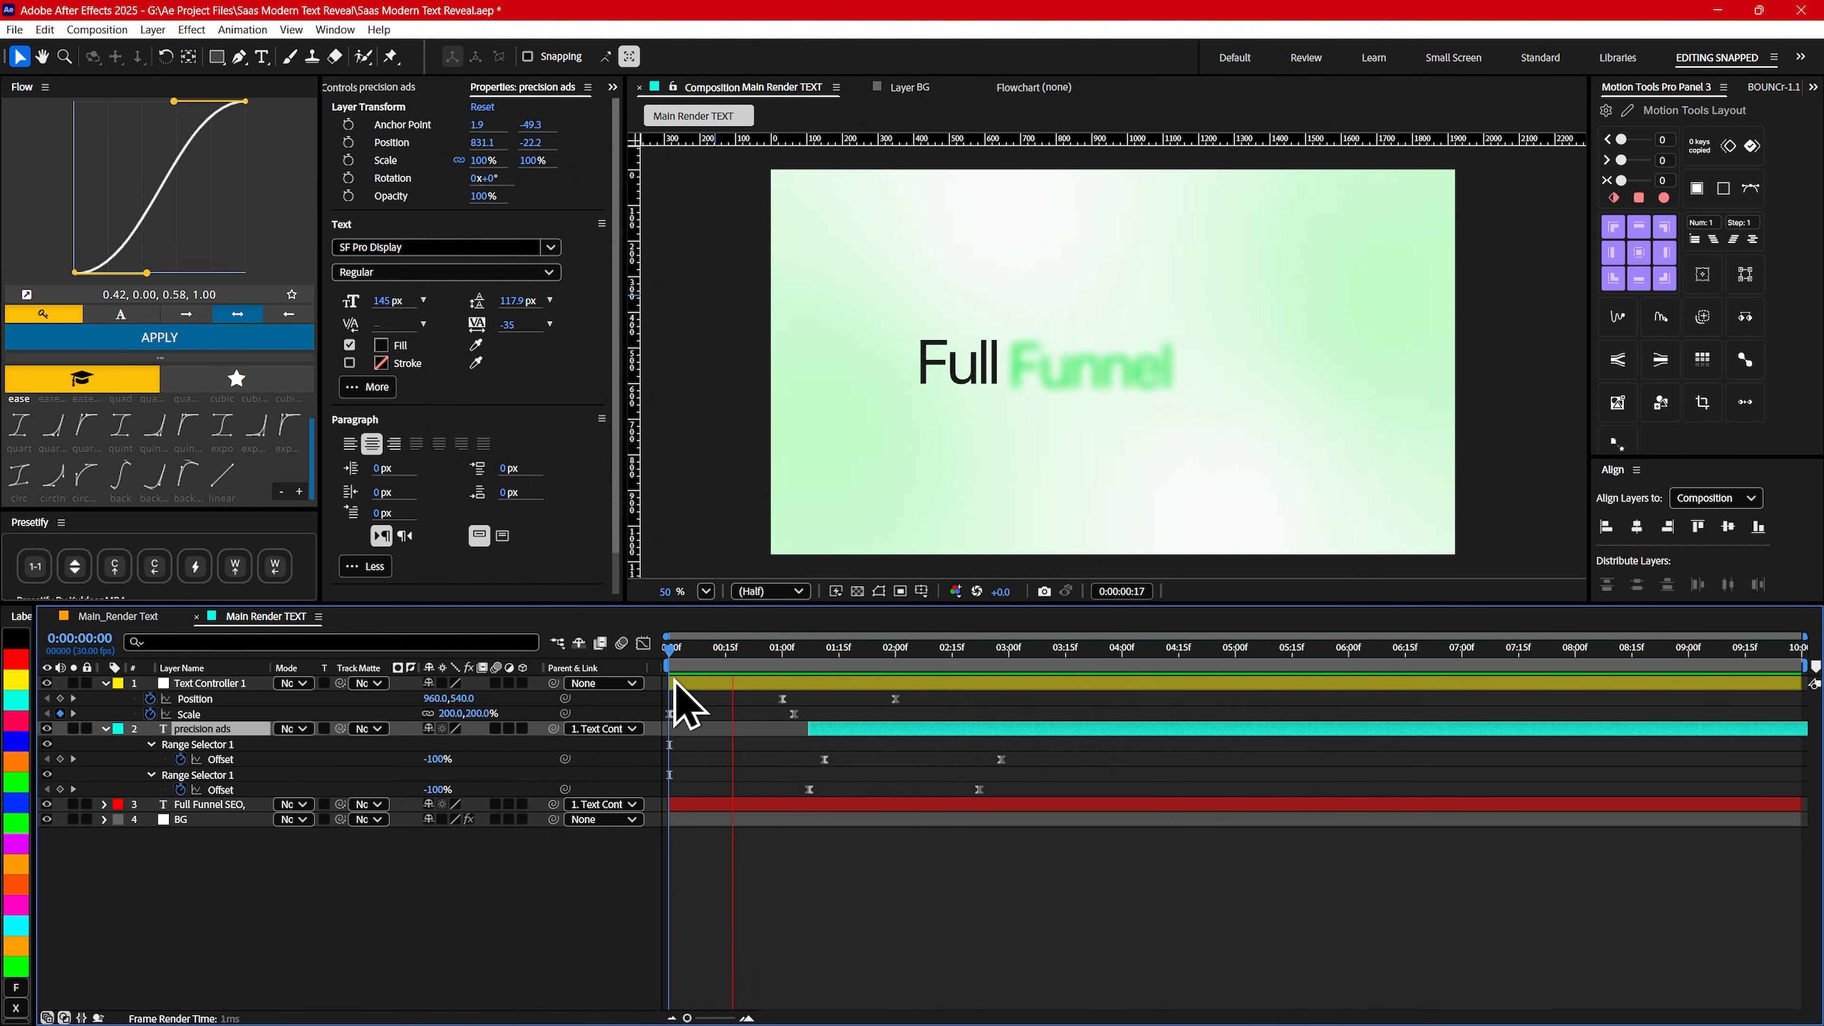
left_click_drag(811, 667, 1001, 662)
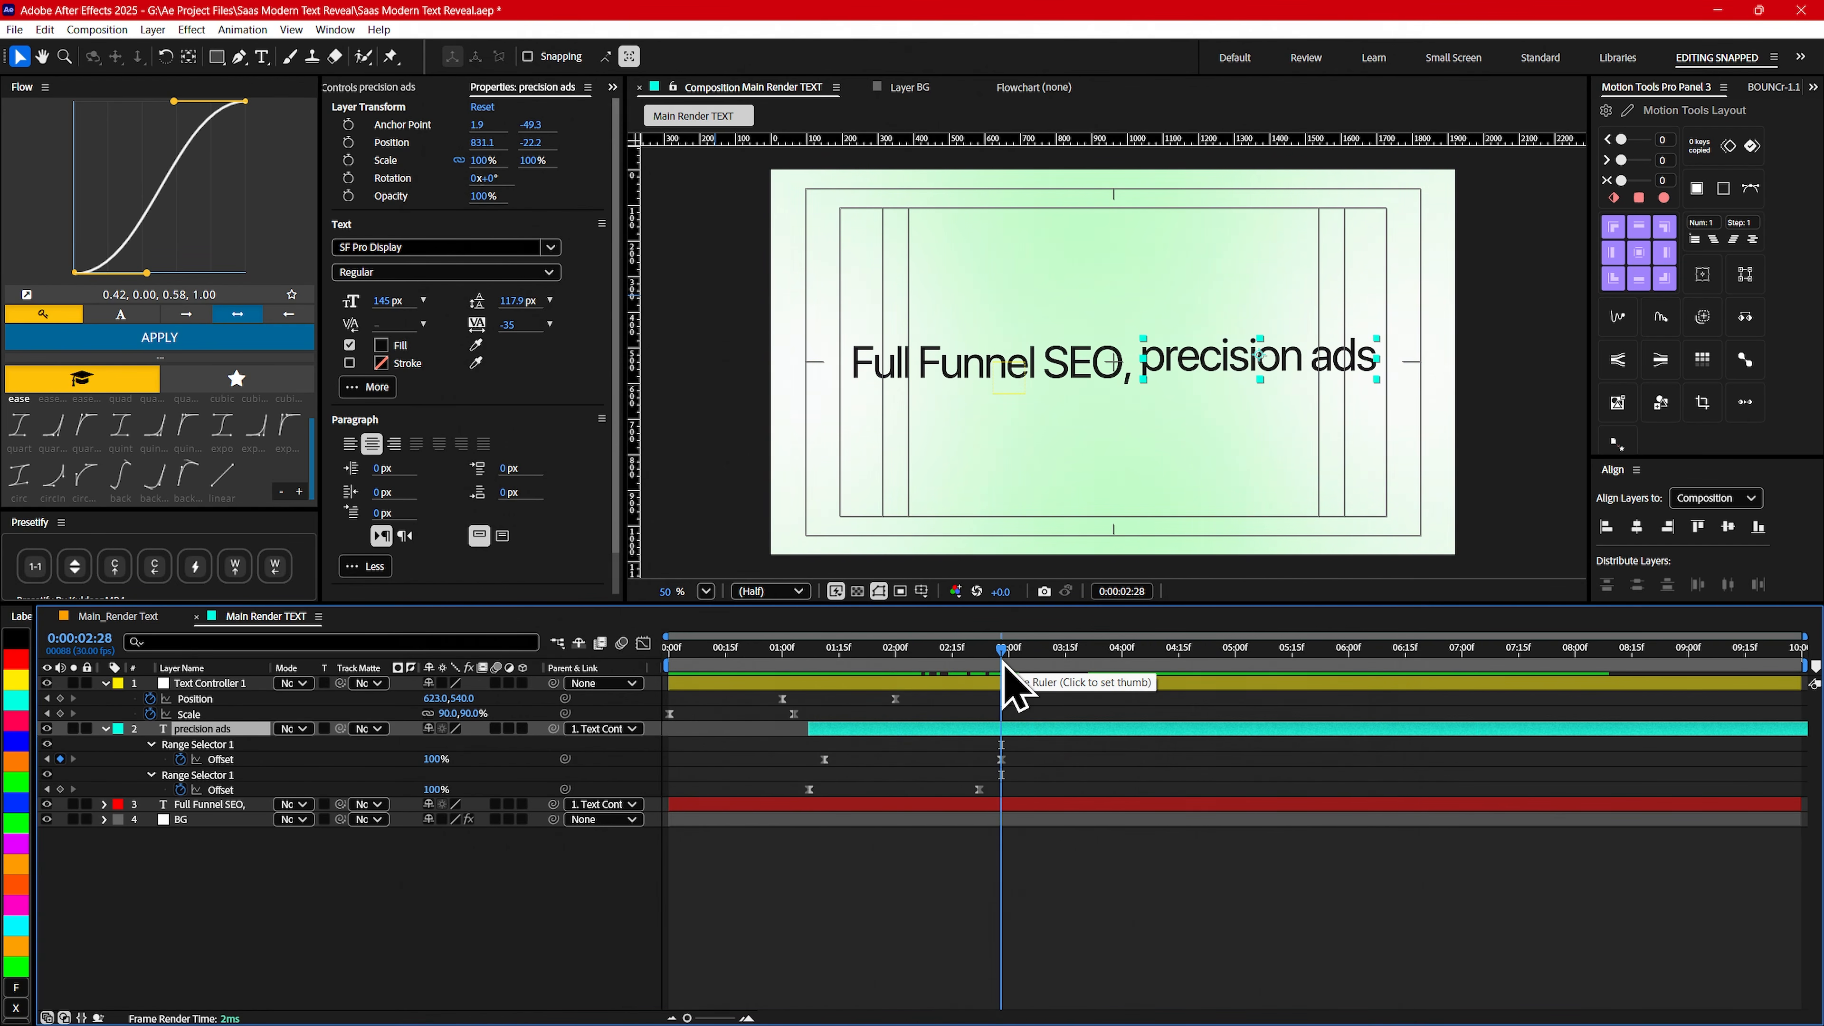
- Collapse the revealed keyframe properties of the precision ads and Text Controller 1 layers
left_click(202, 805, "ctrl")
key("u")
left_click(207, 686)
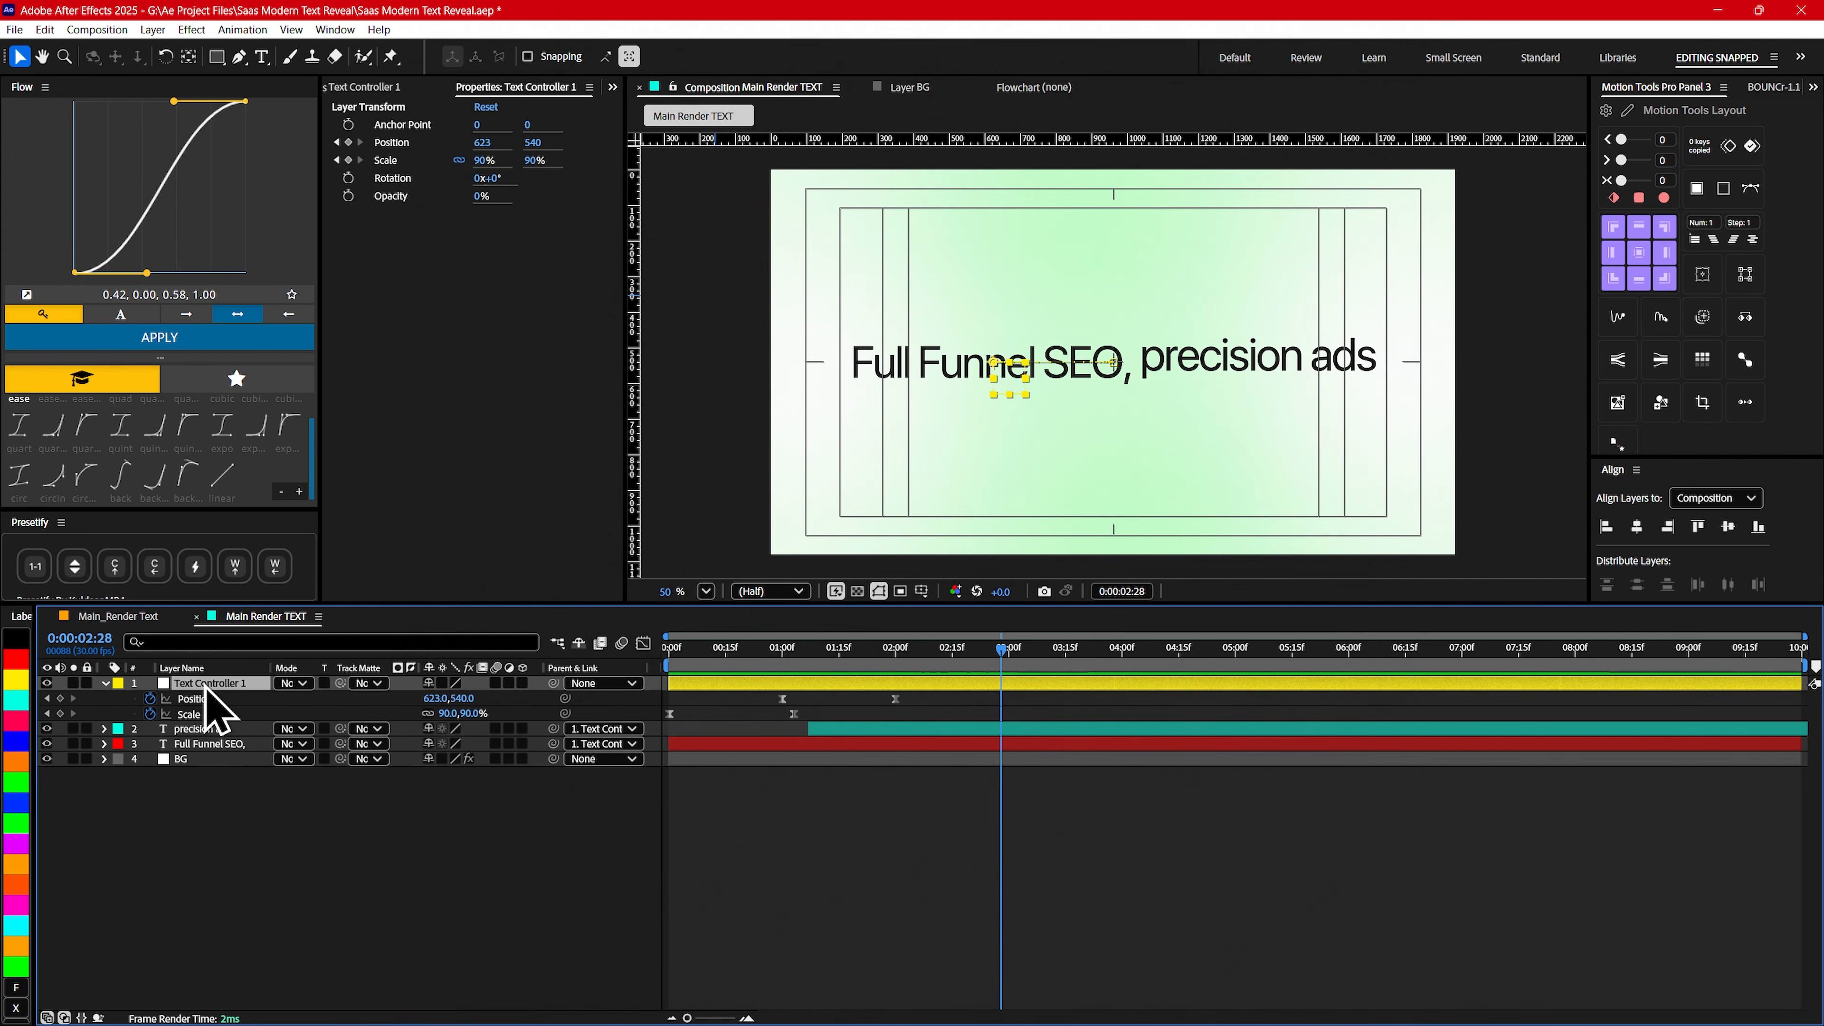
key("u")
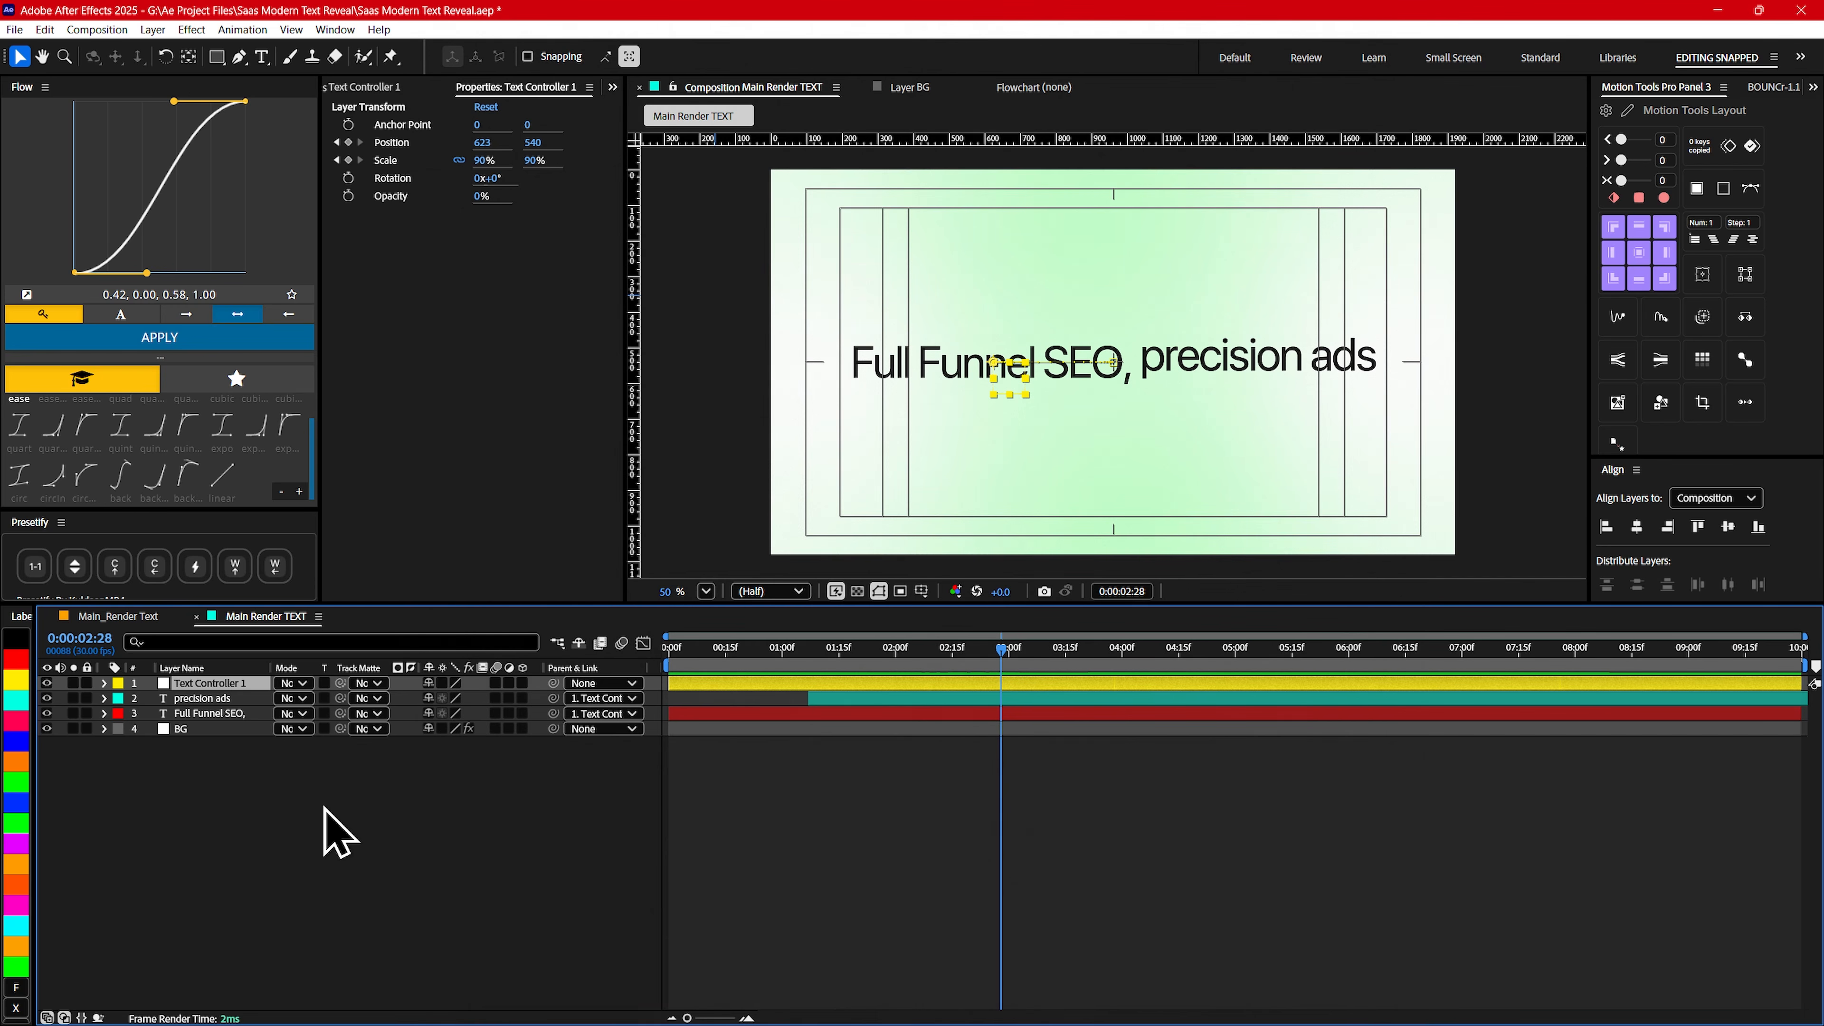
- Create a new null object and rename it Text Controller 2
left_click(314, 817)
left_click(152, 30)
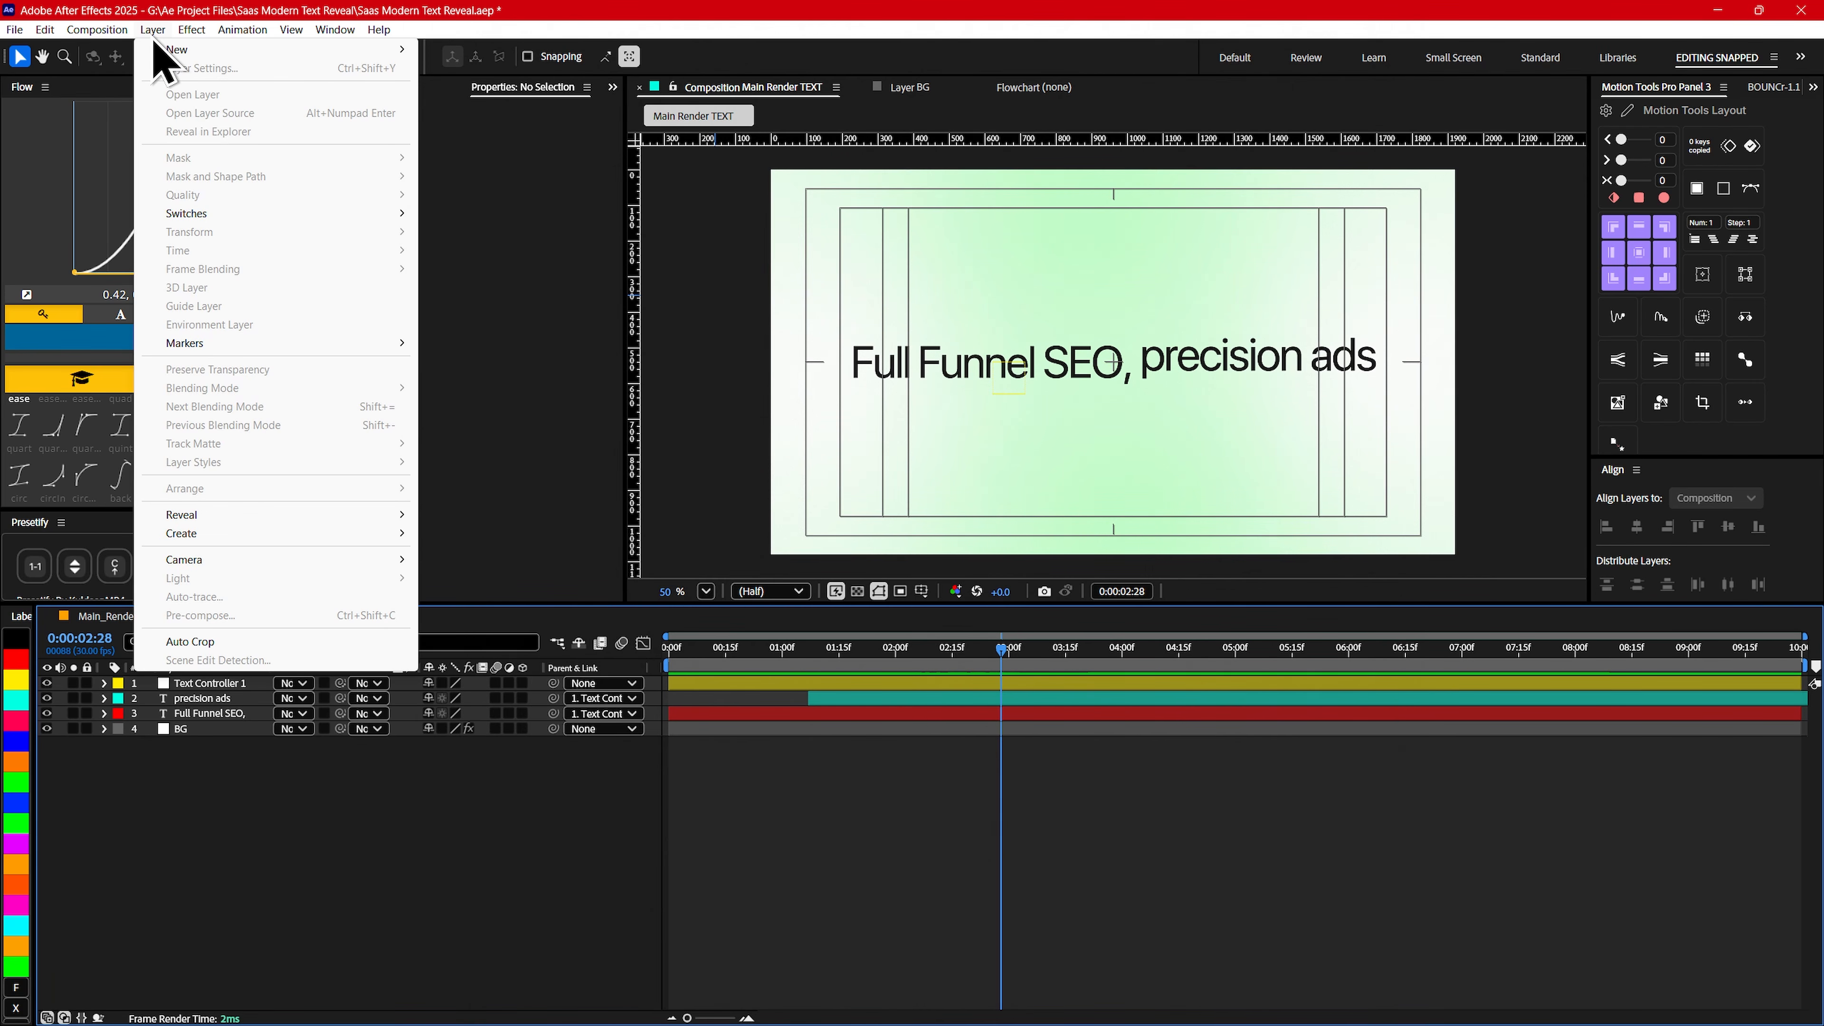
mouse_move(171, 61)
left_click(479, 126)
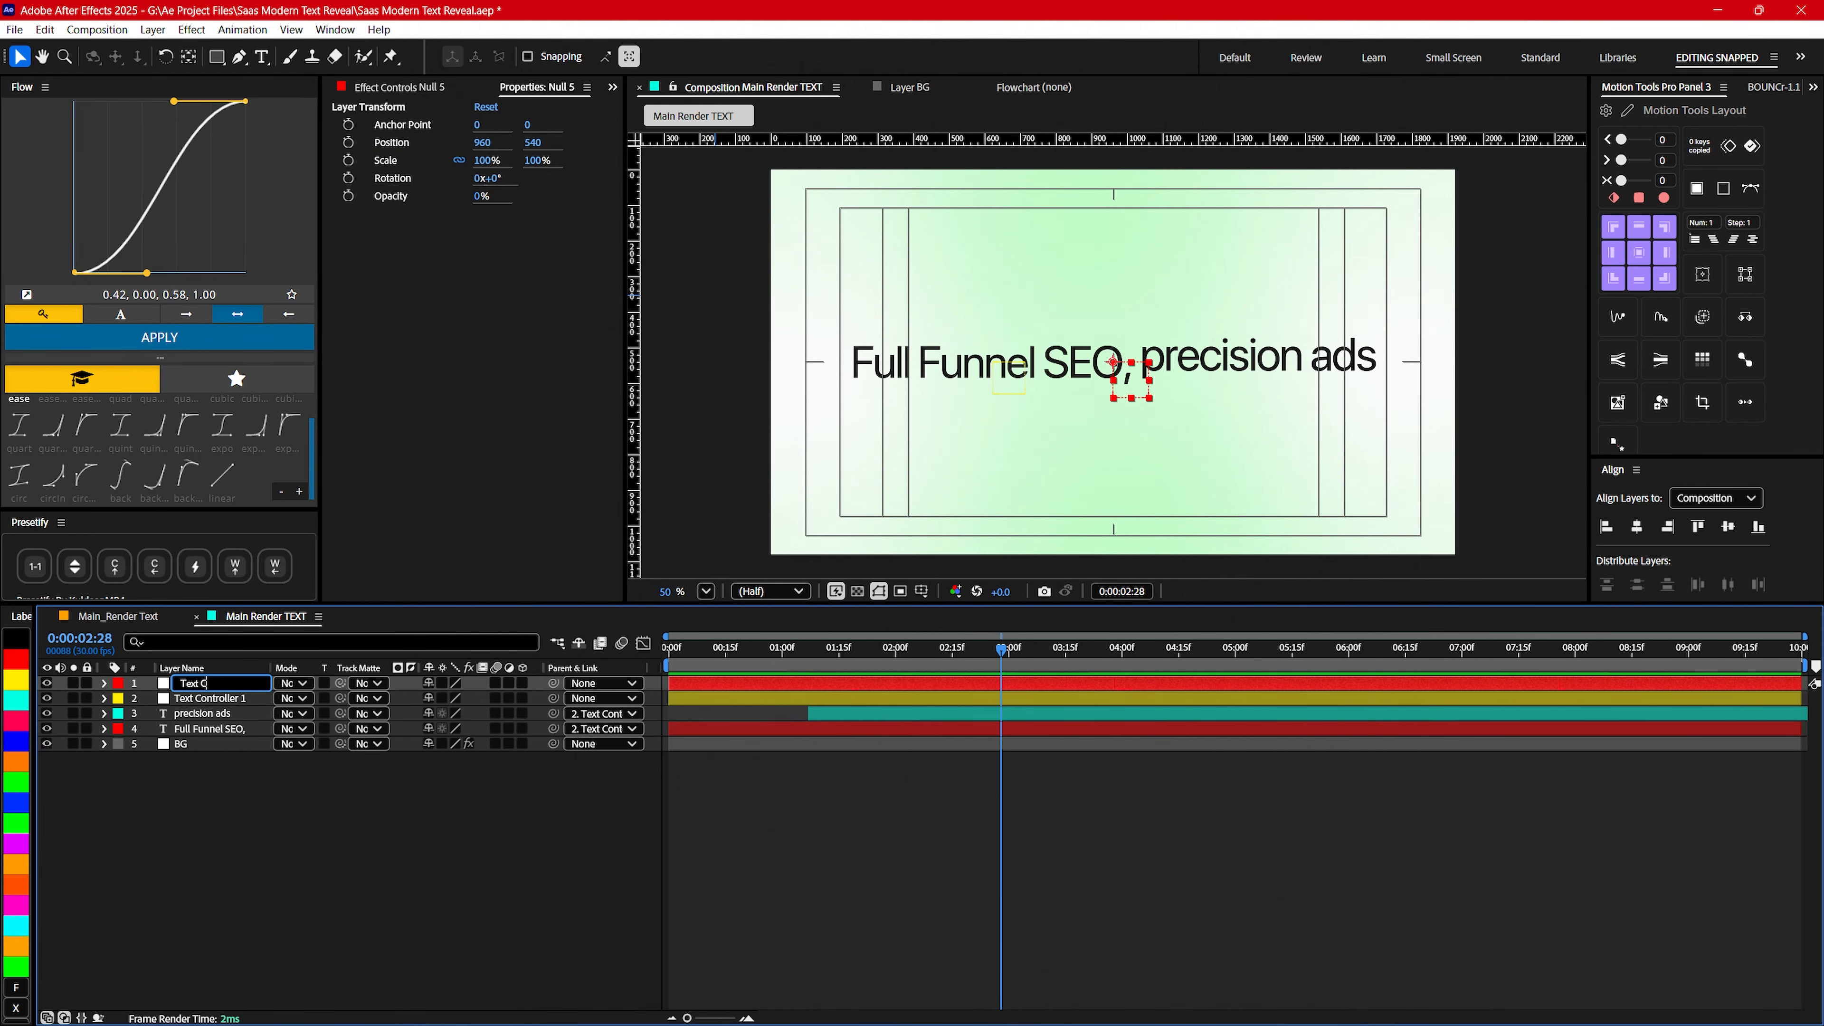
key("Return")
- Parent the Text Controller 1 layer to Text Controller 2
left_click(213, 699)
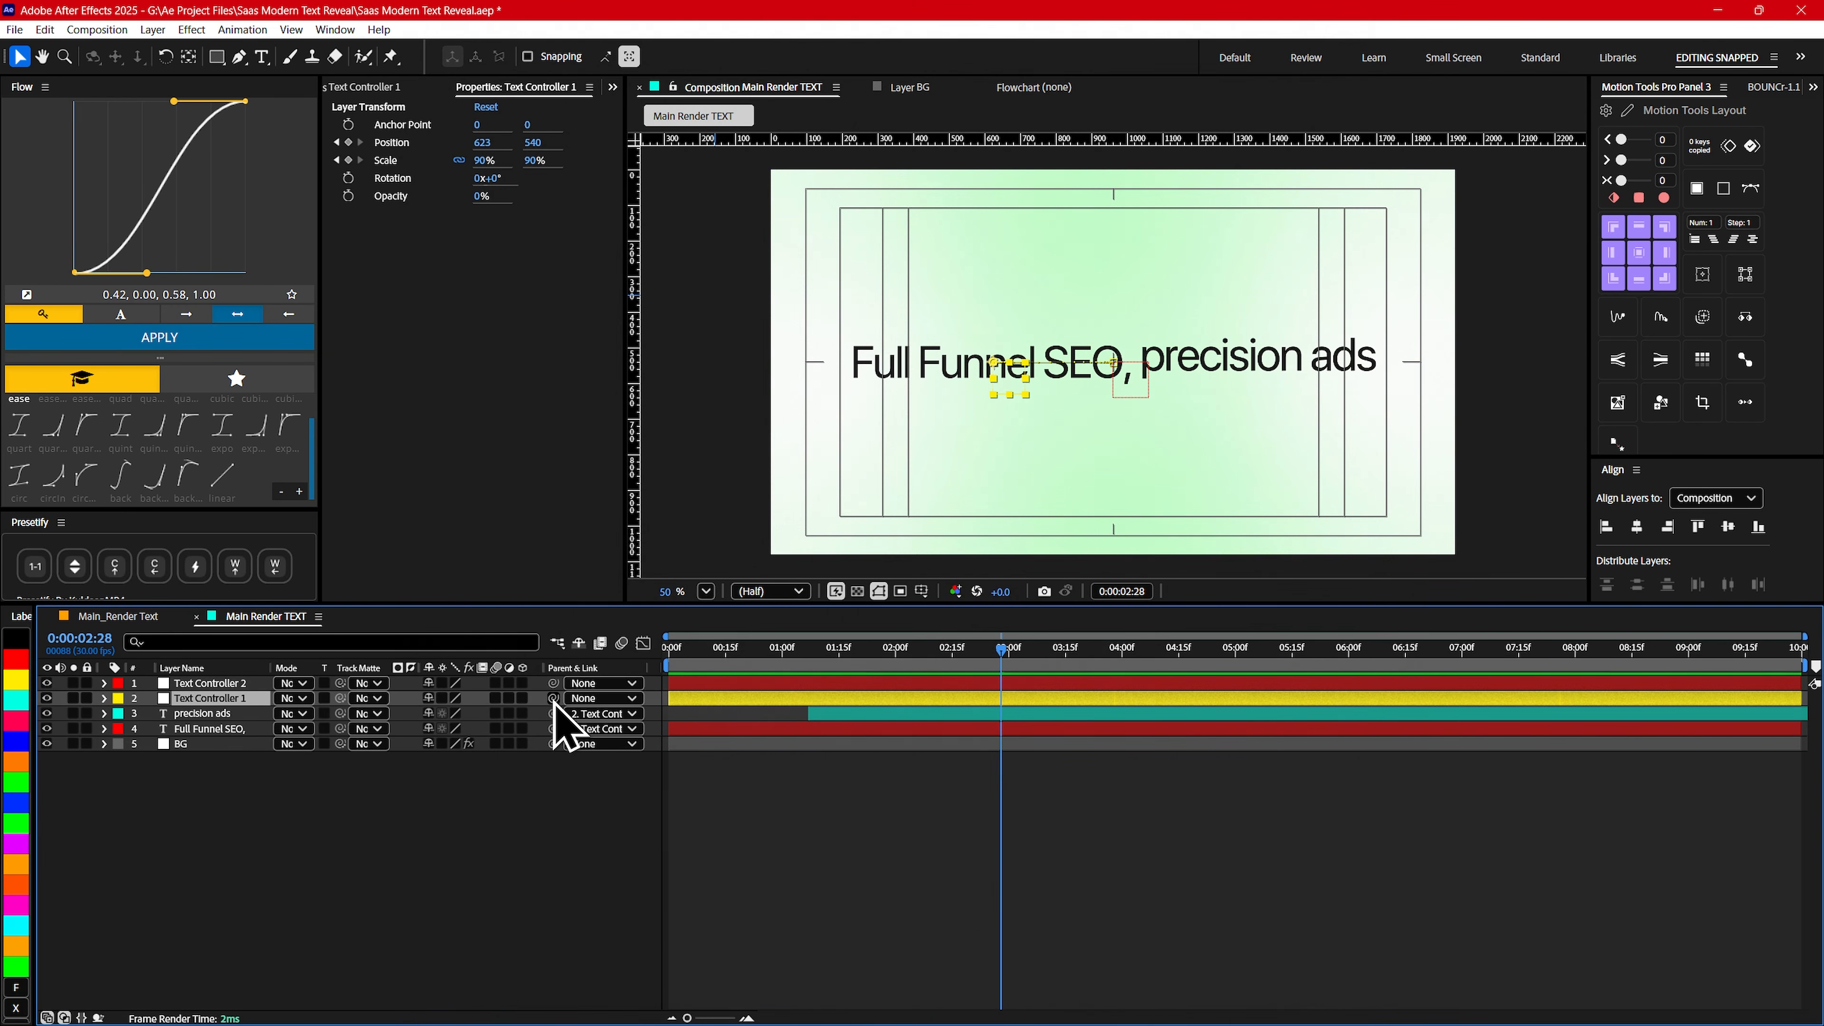
left_click_drag(554, 699, 201, 687)
left_click(196, 686)
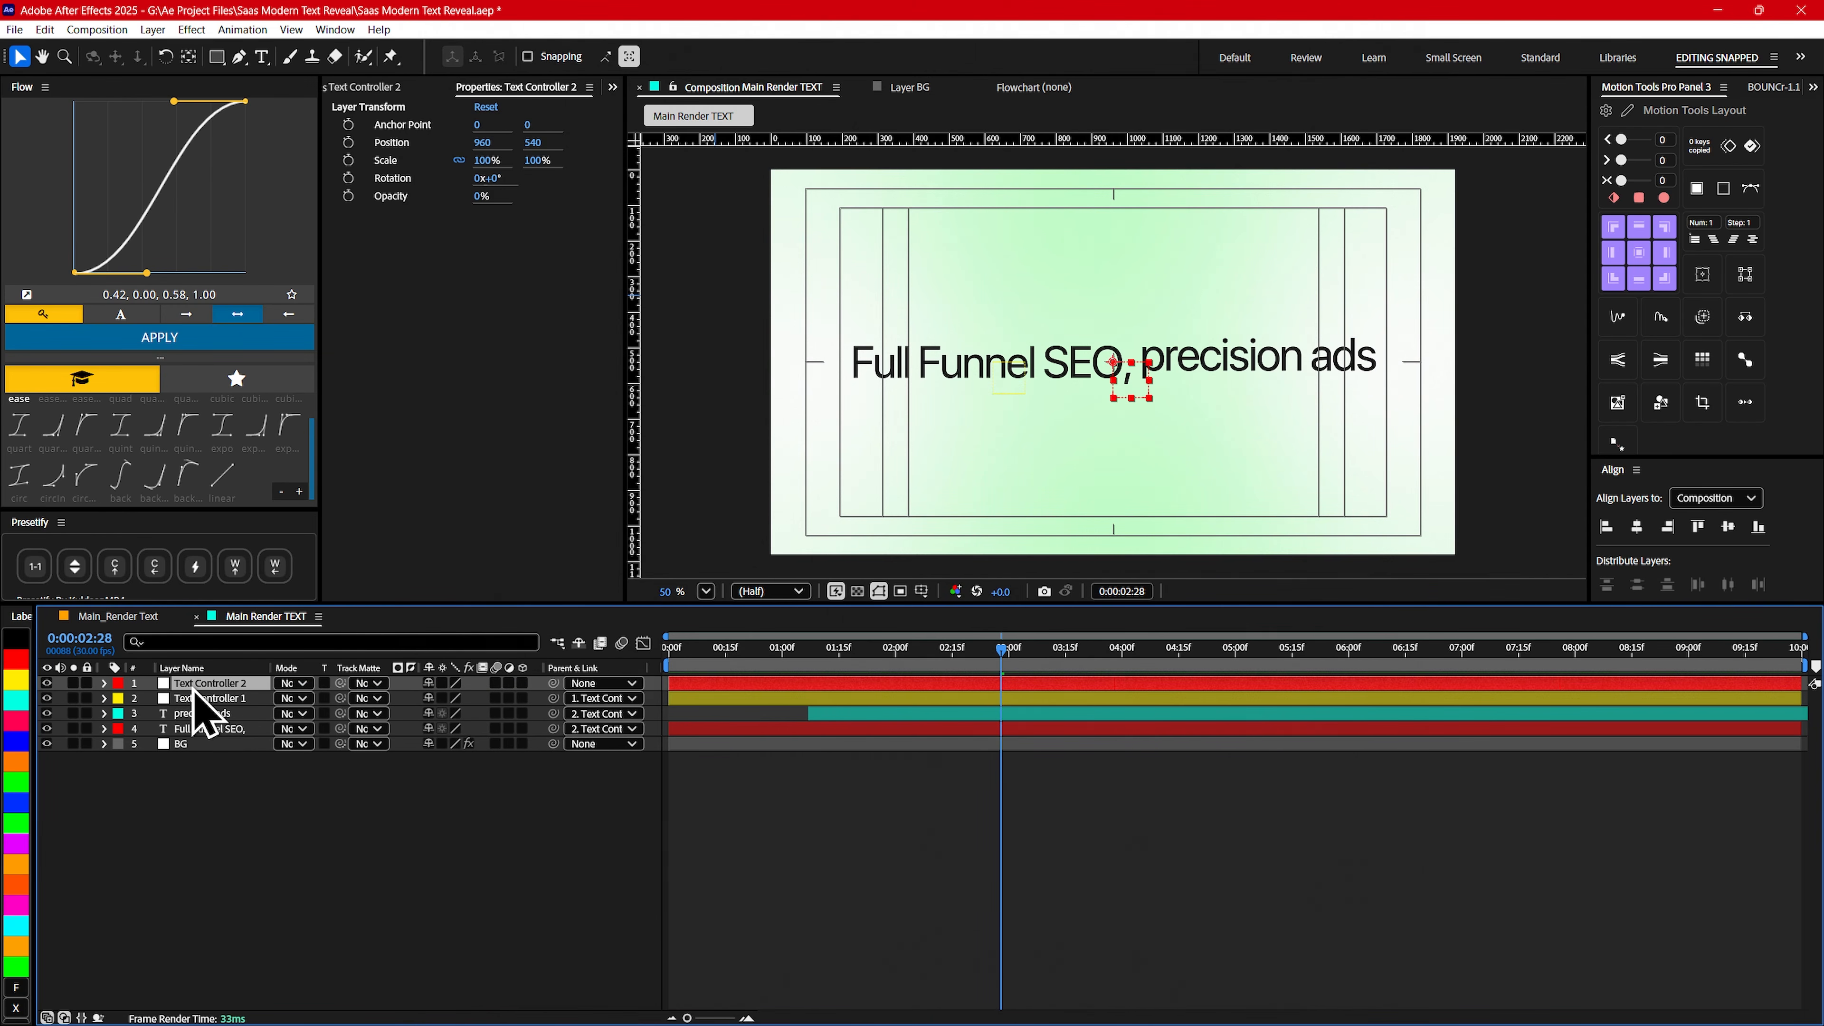
- Show the keyframes of Text Controller 1 and precision ads, and trim the start of Text Controller 2 to 0:00:03:00
left_click(917, 702)
key("u")
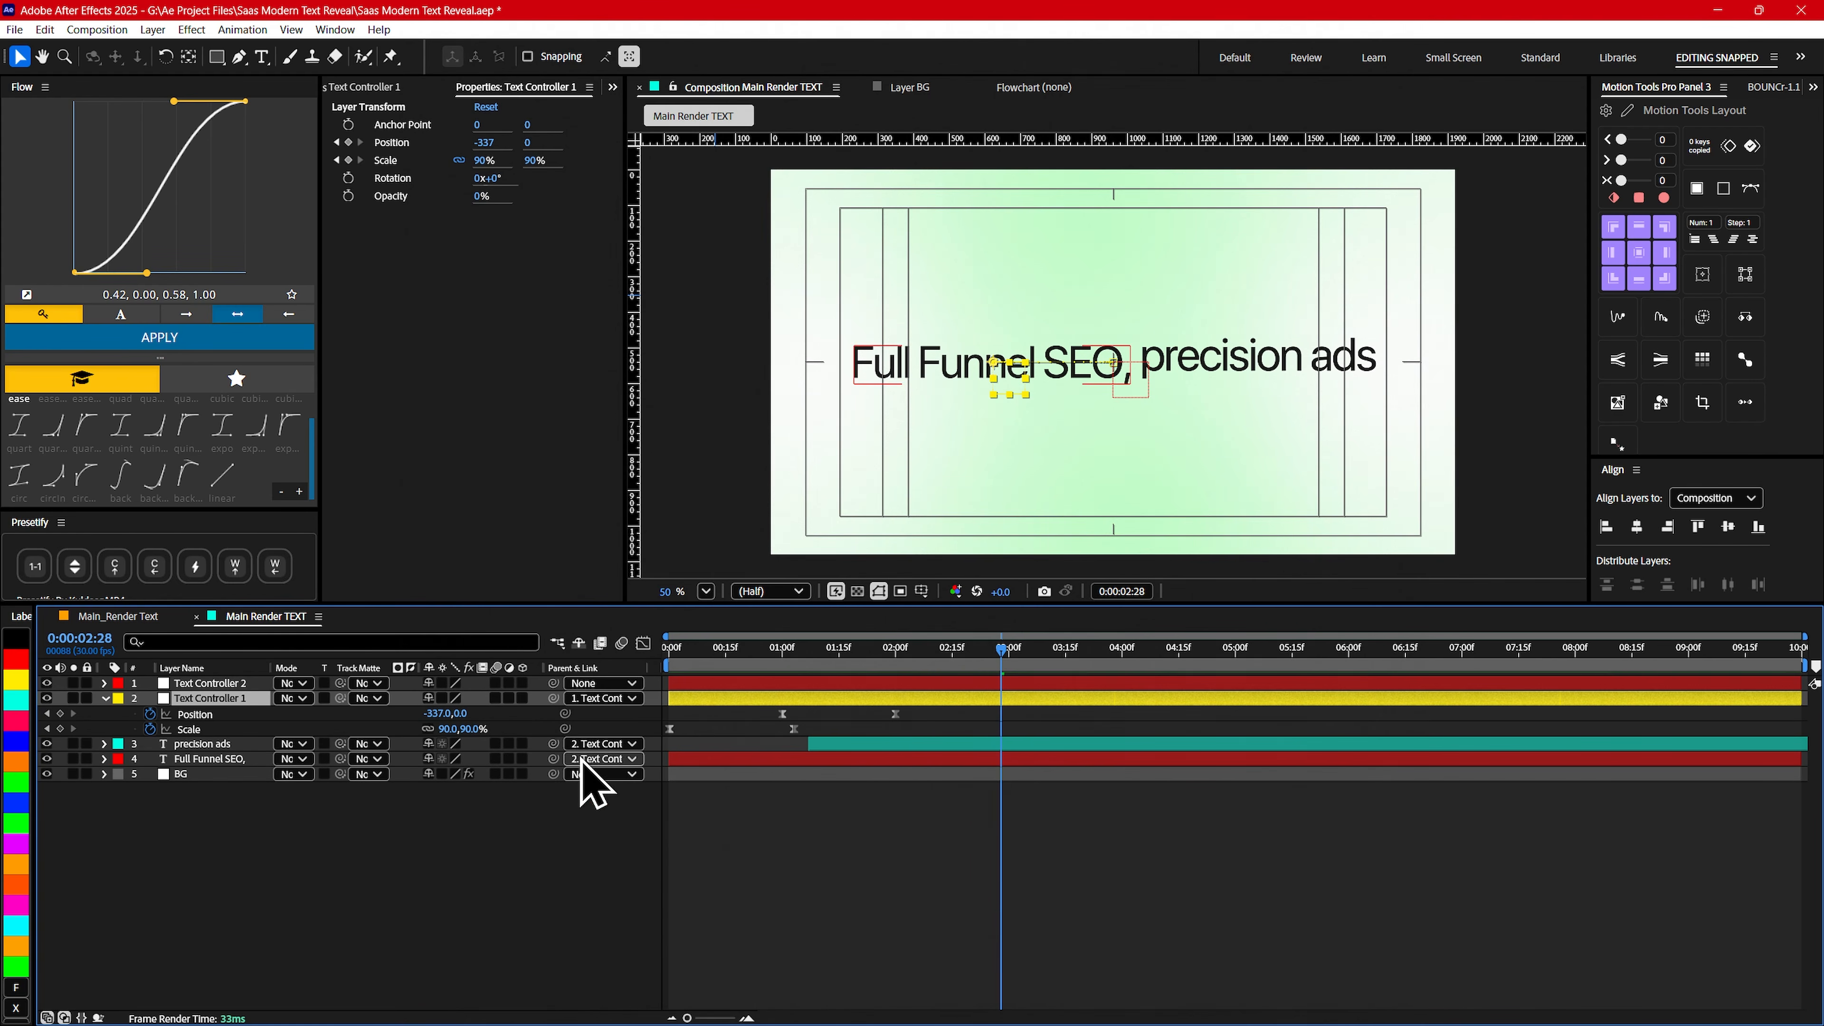
left_click_drag(944, 659, 1011, 660)
left_click(973, 745)
key("u")
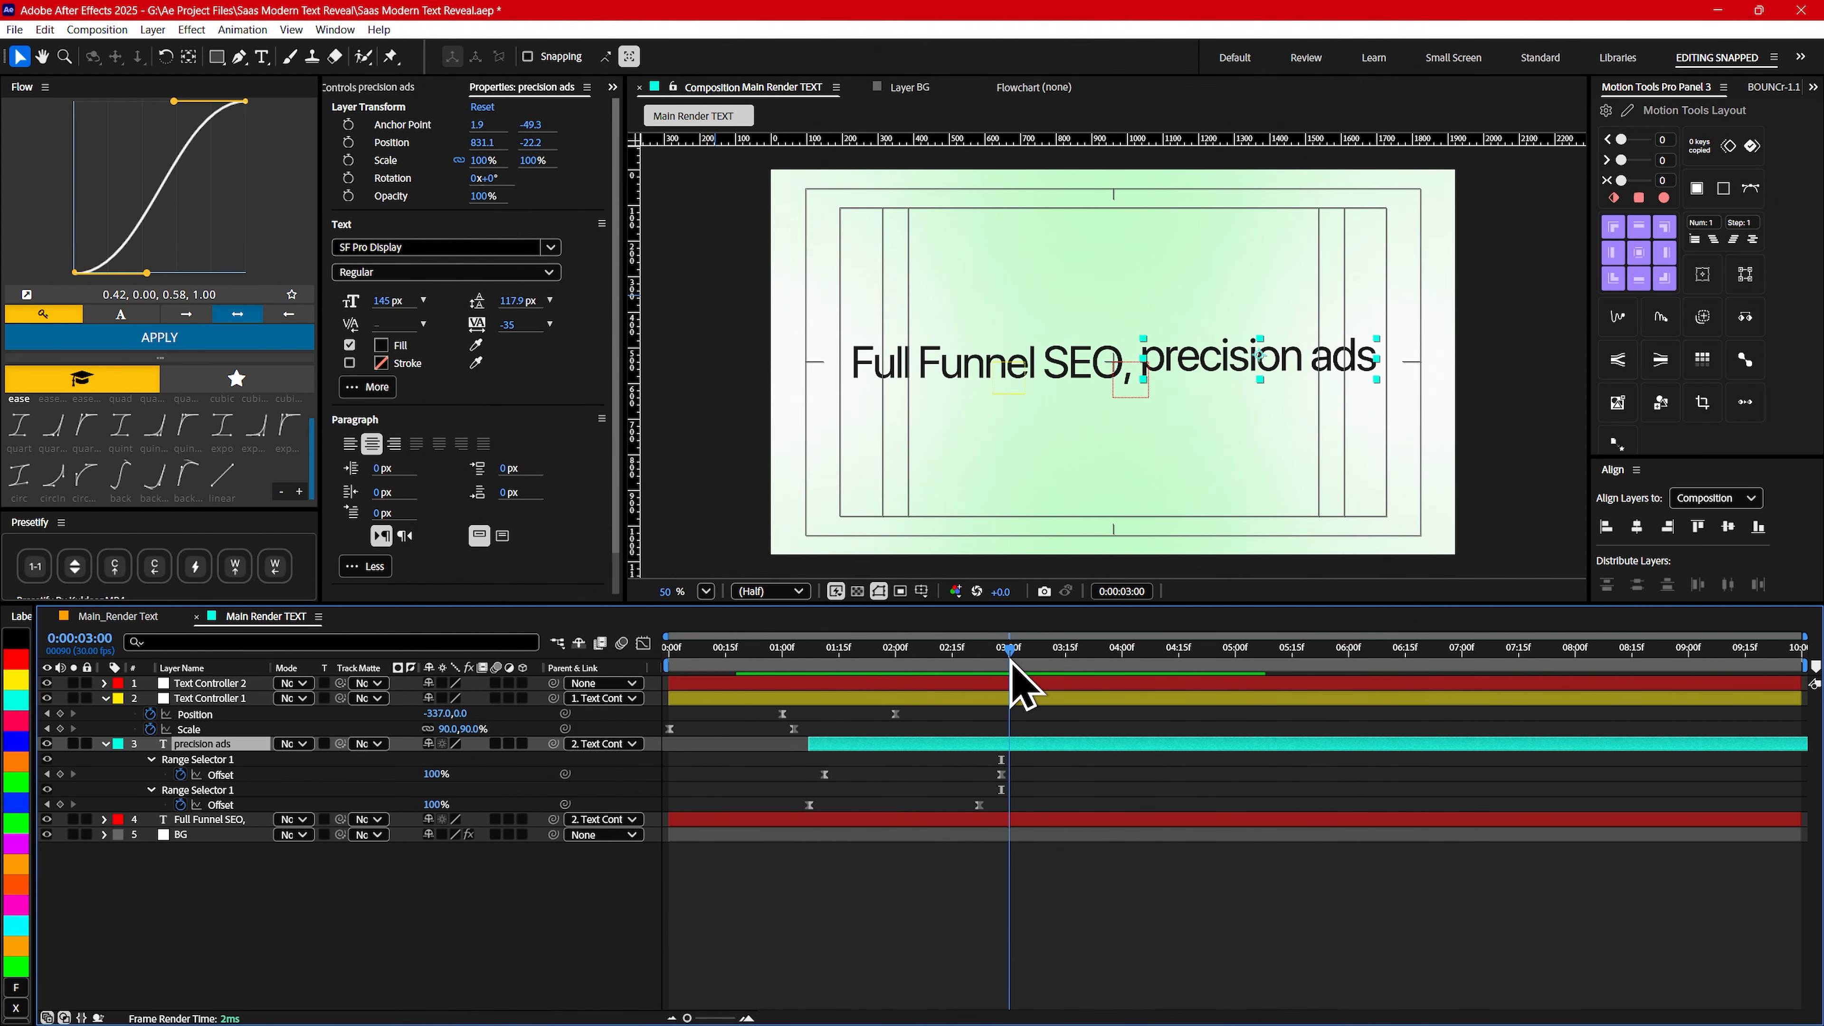
left_click(988, 683)
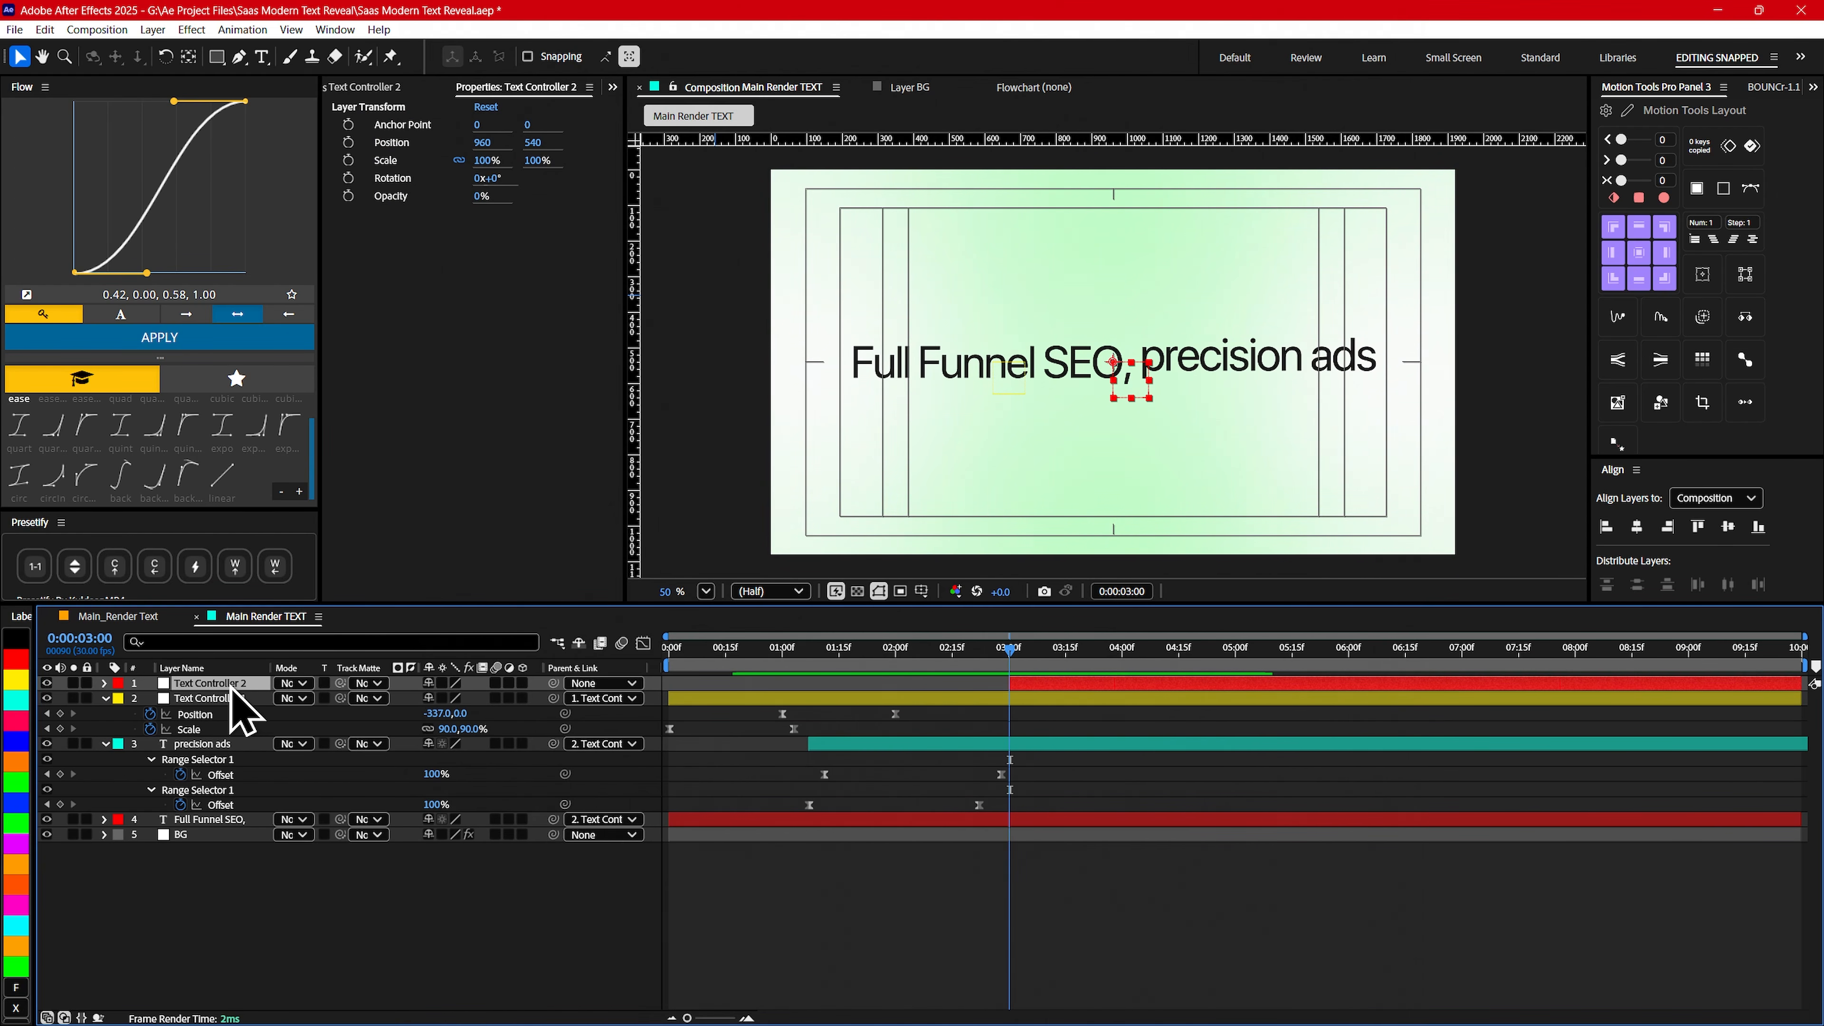
- Keyframe Text Controller 2's Scale at 100% at 0:00:03:00 and 65% at 0:00:04:00
key("alt+shift+s")
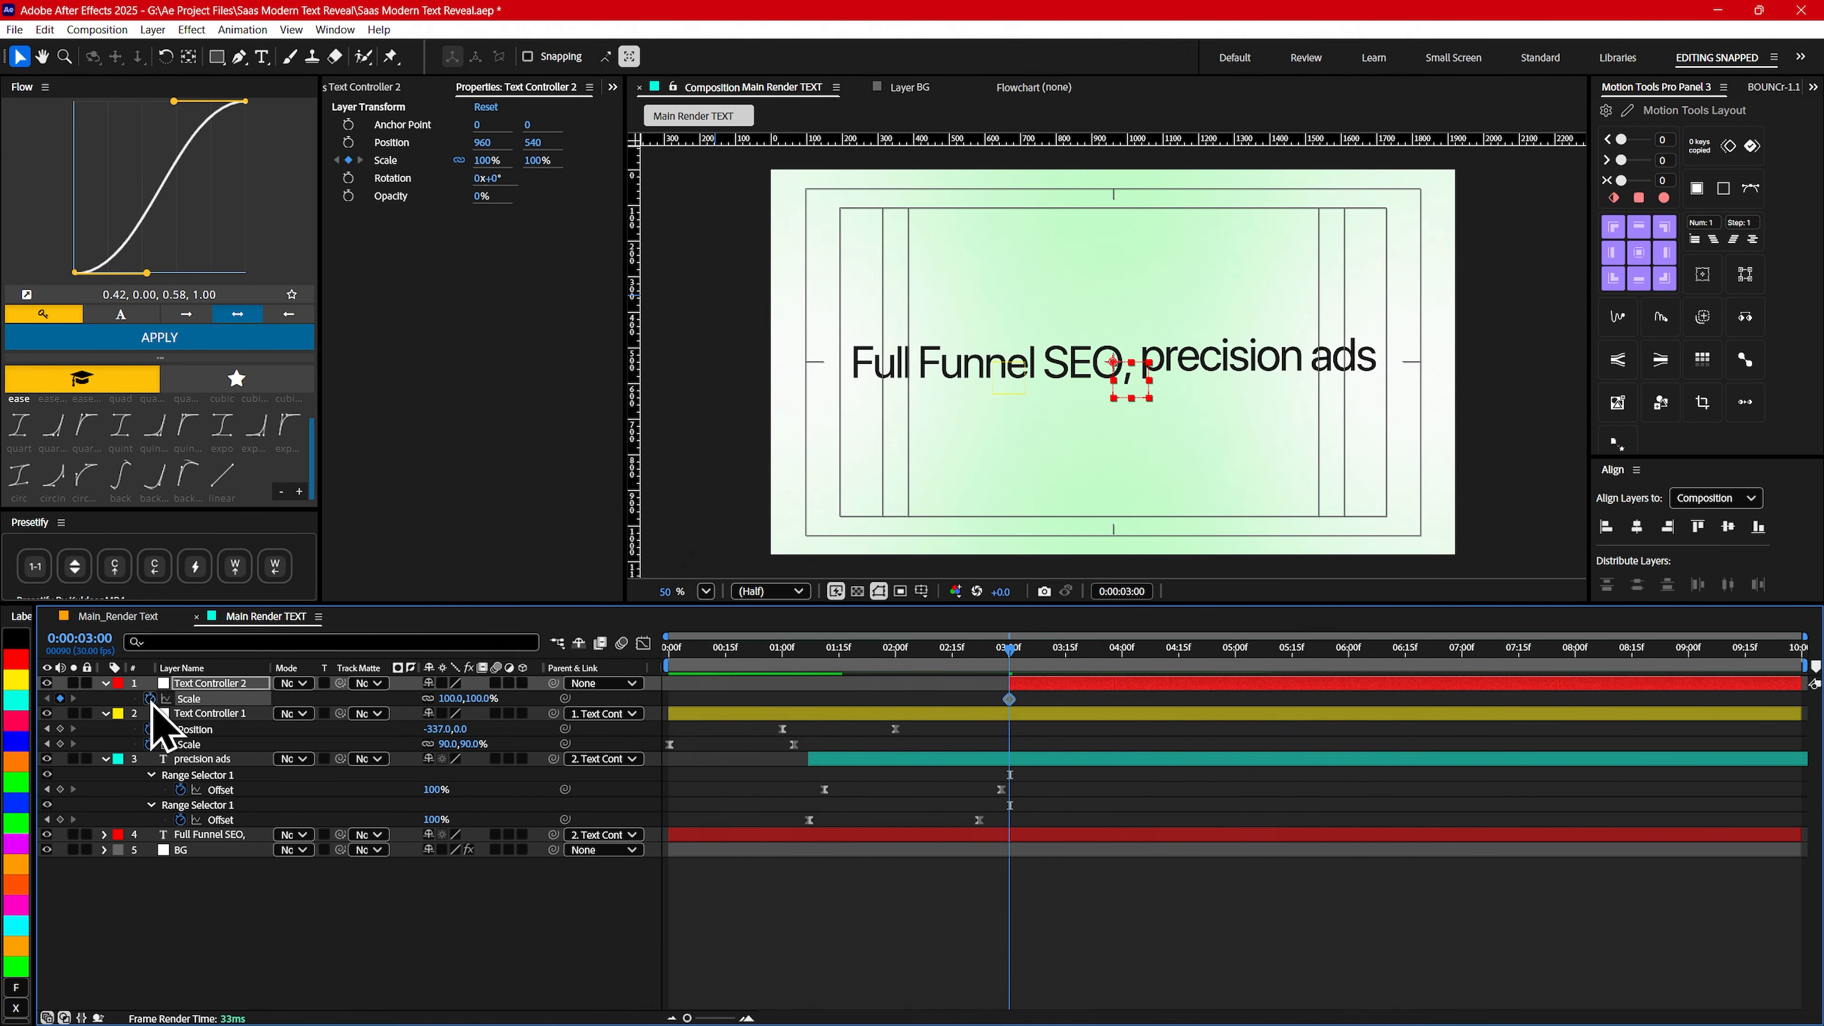
left_click_drag(1018, 647, 1122, 651)
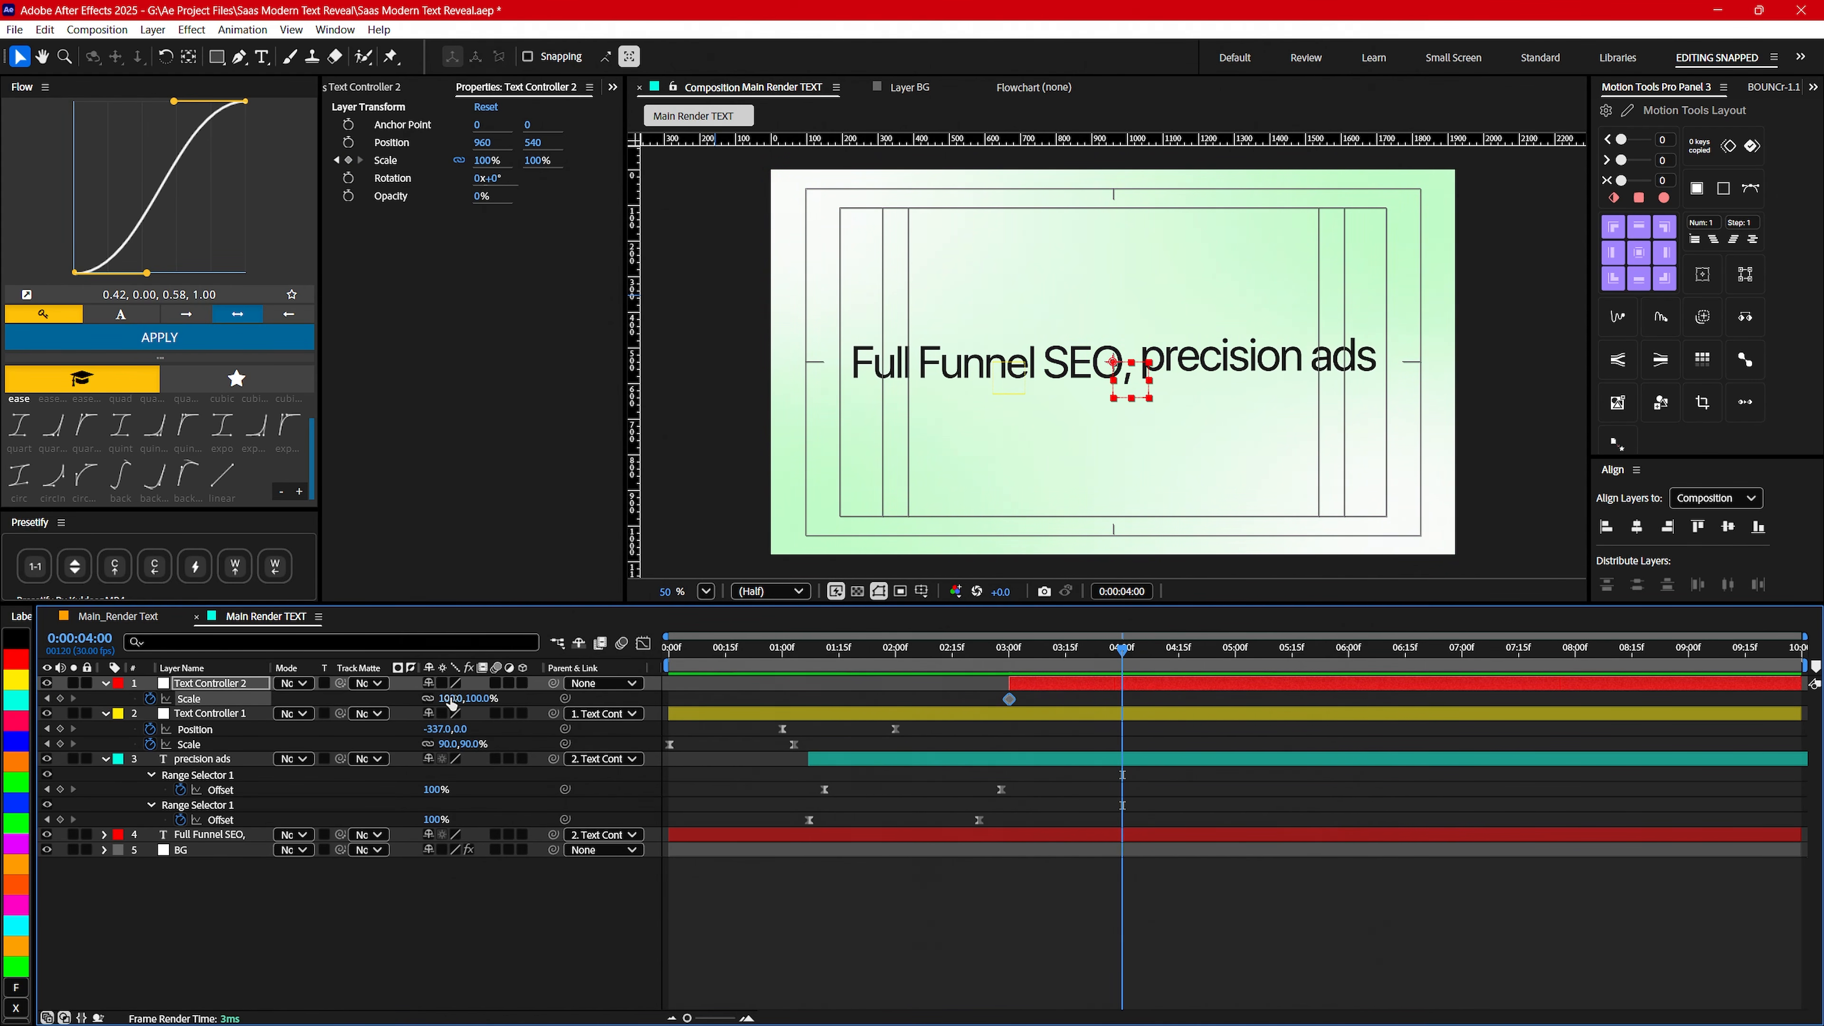
left_click_drag(447, 698, 428, 704)
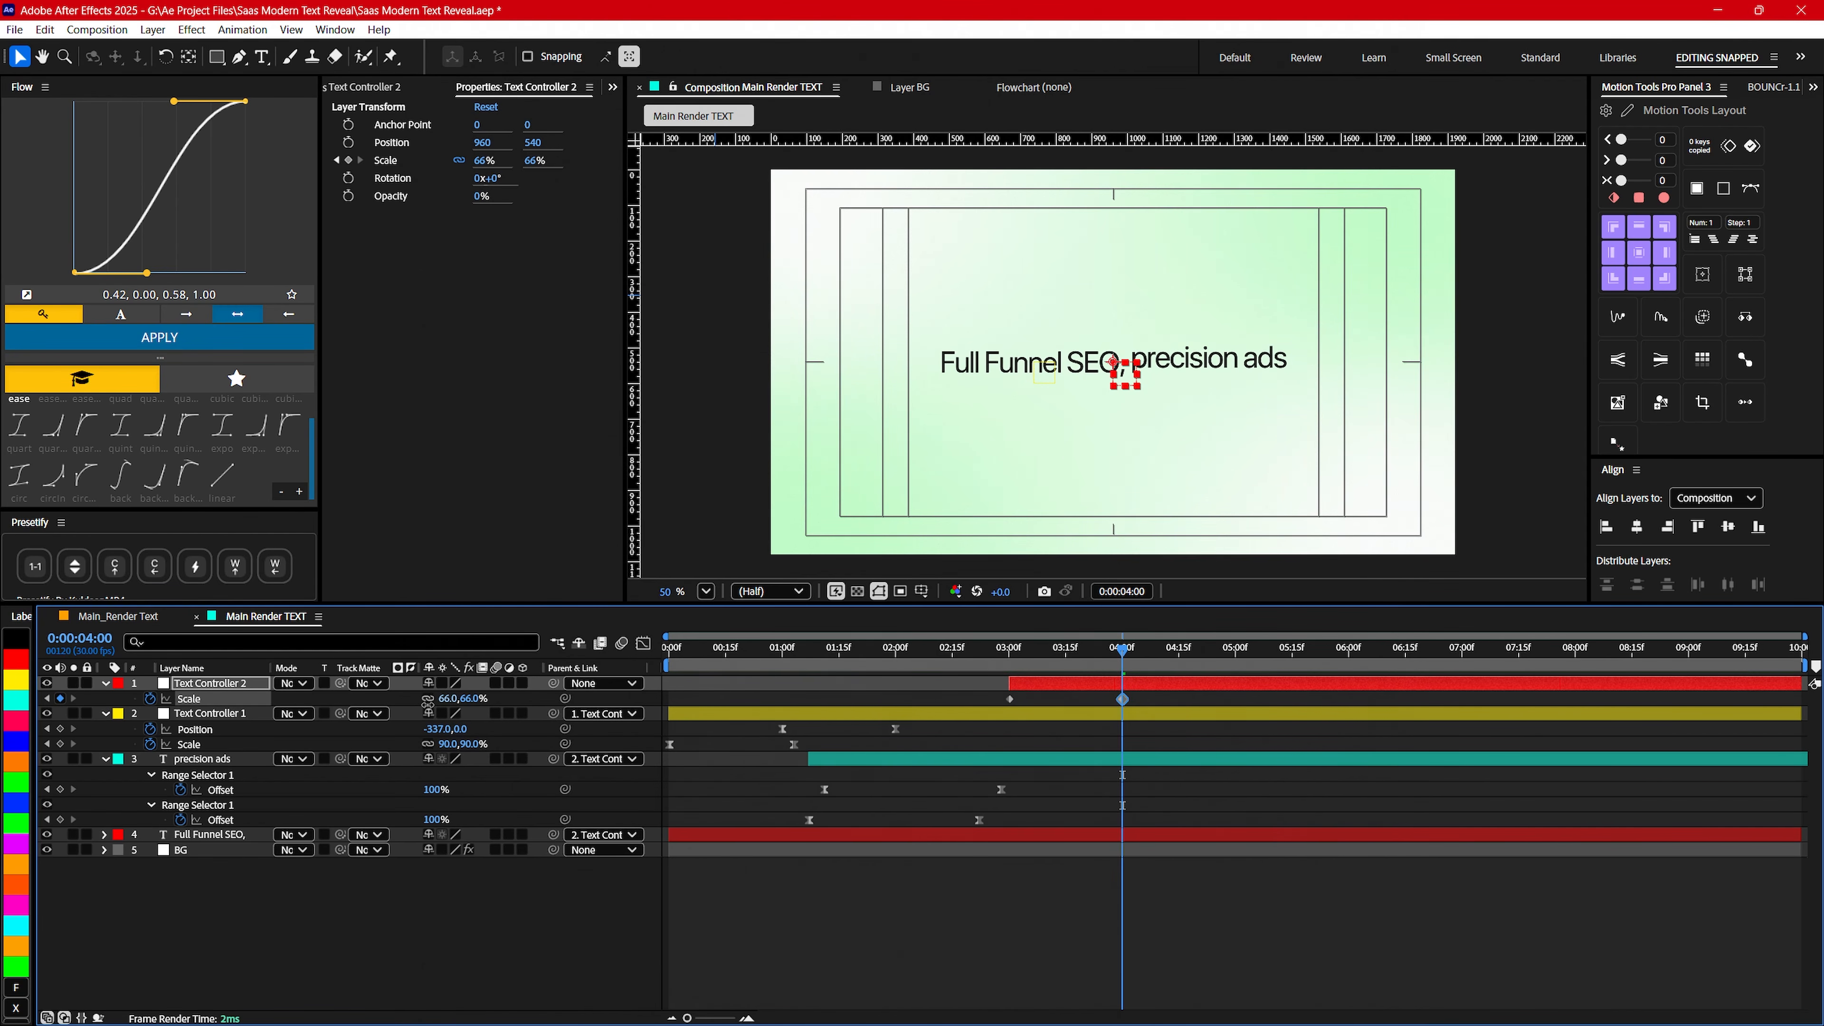
key("Return")
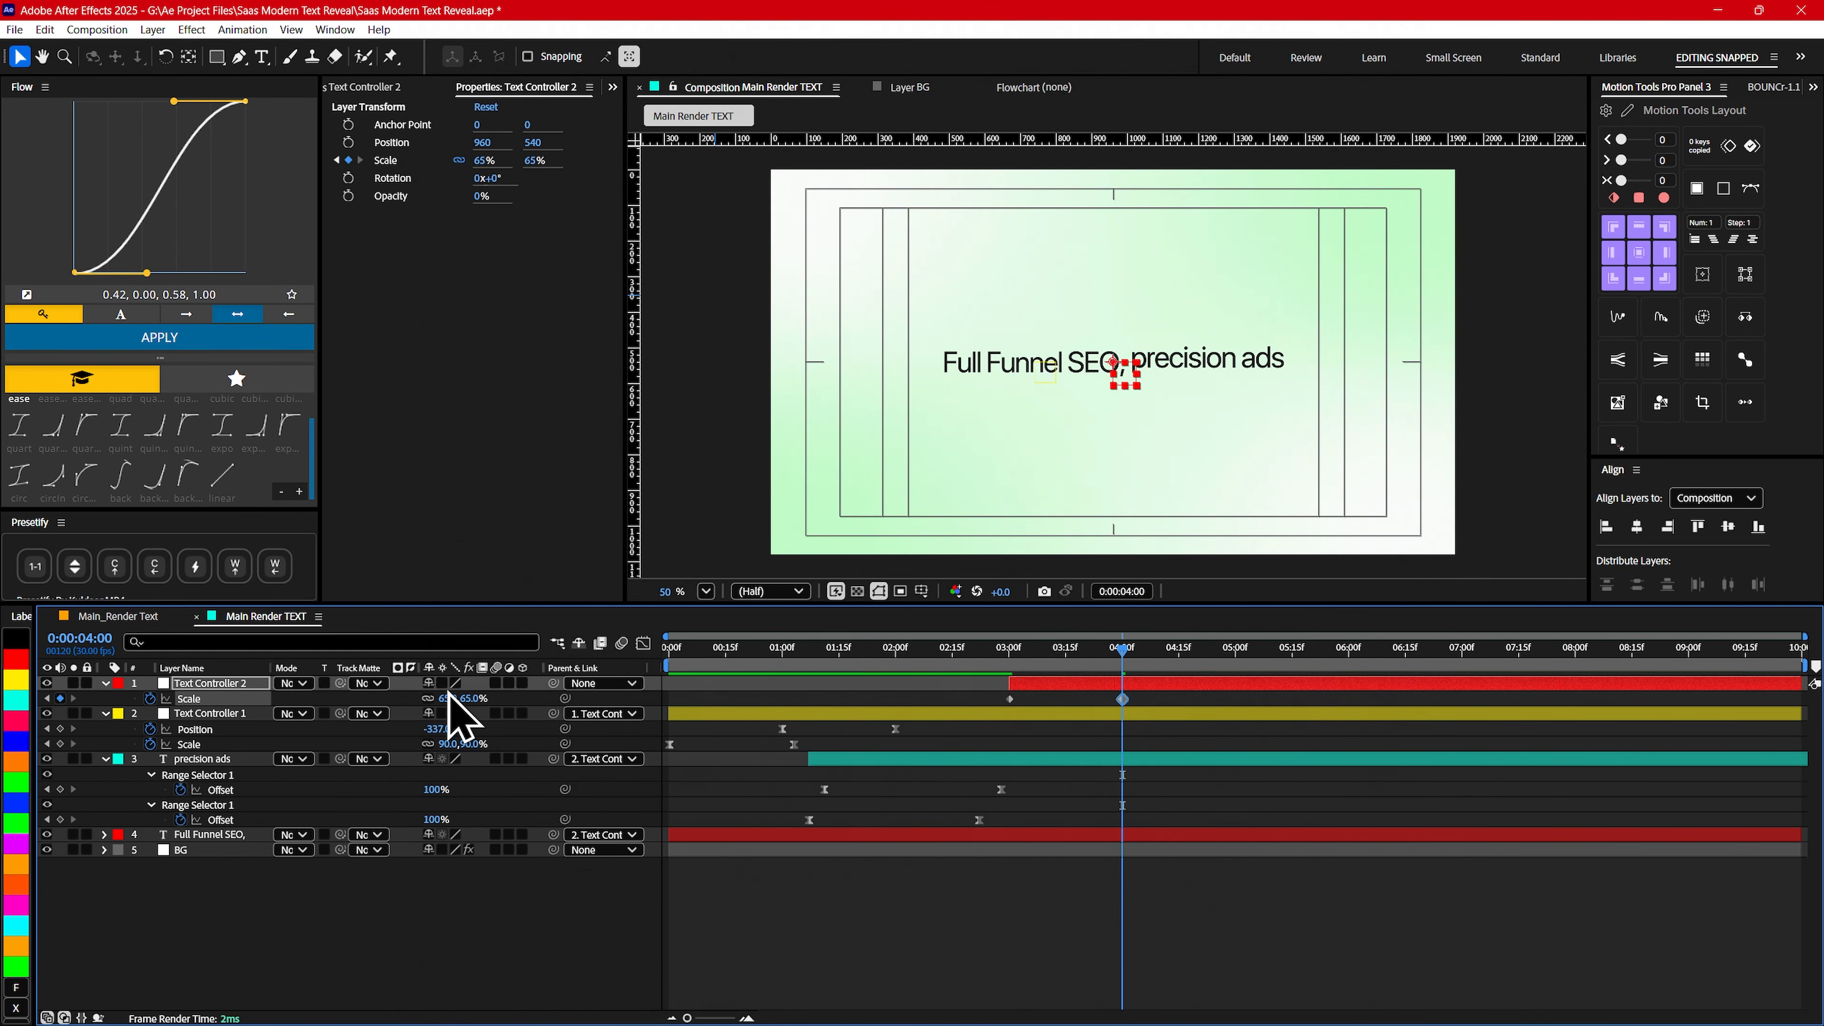
- Ease Text Controller 2's two Scale keyframes and shape their speed curve so the shrink accelerates sharply toward 0:00:04:00
left_click_drag(1147, 700, 993, 715)
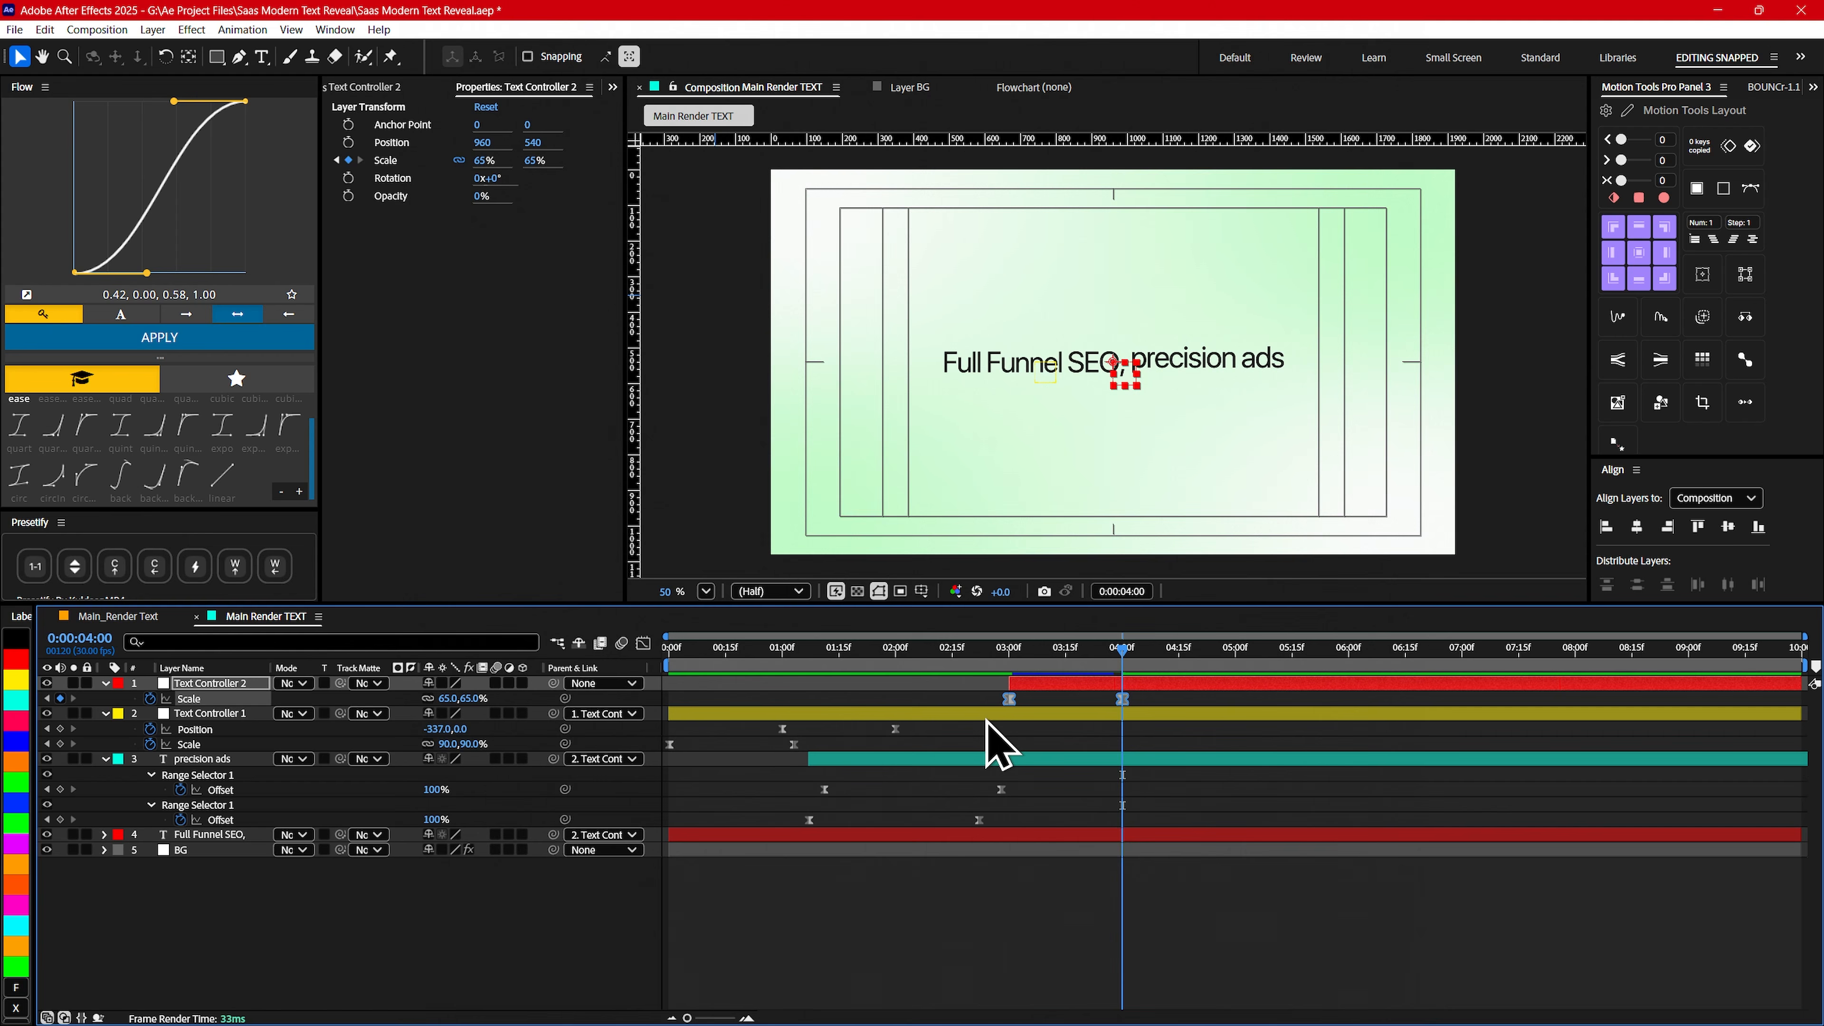
left_click(643, 643)
left_click_drag(1222, 774, 1120, 699)
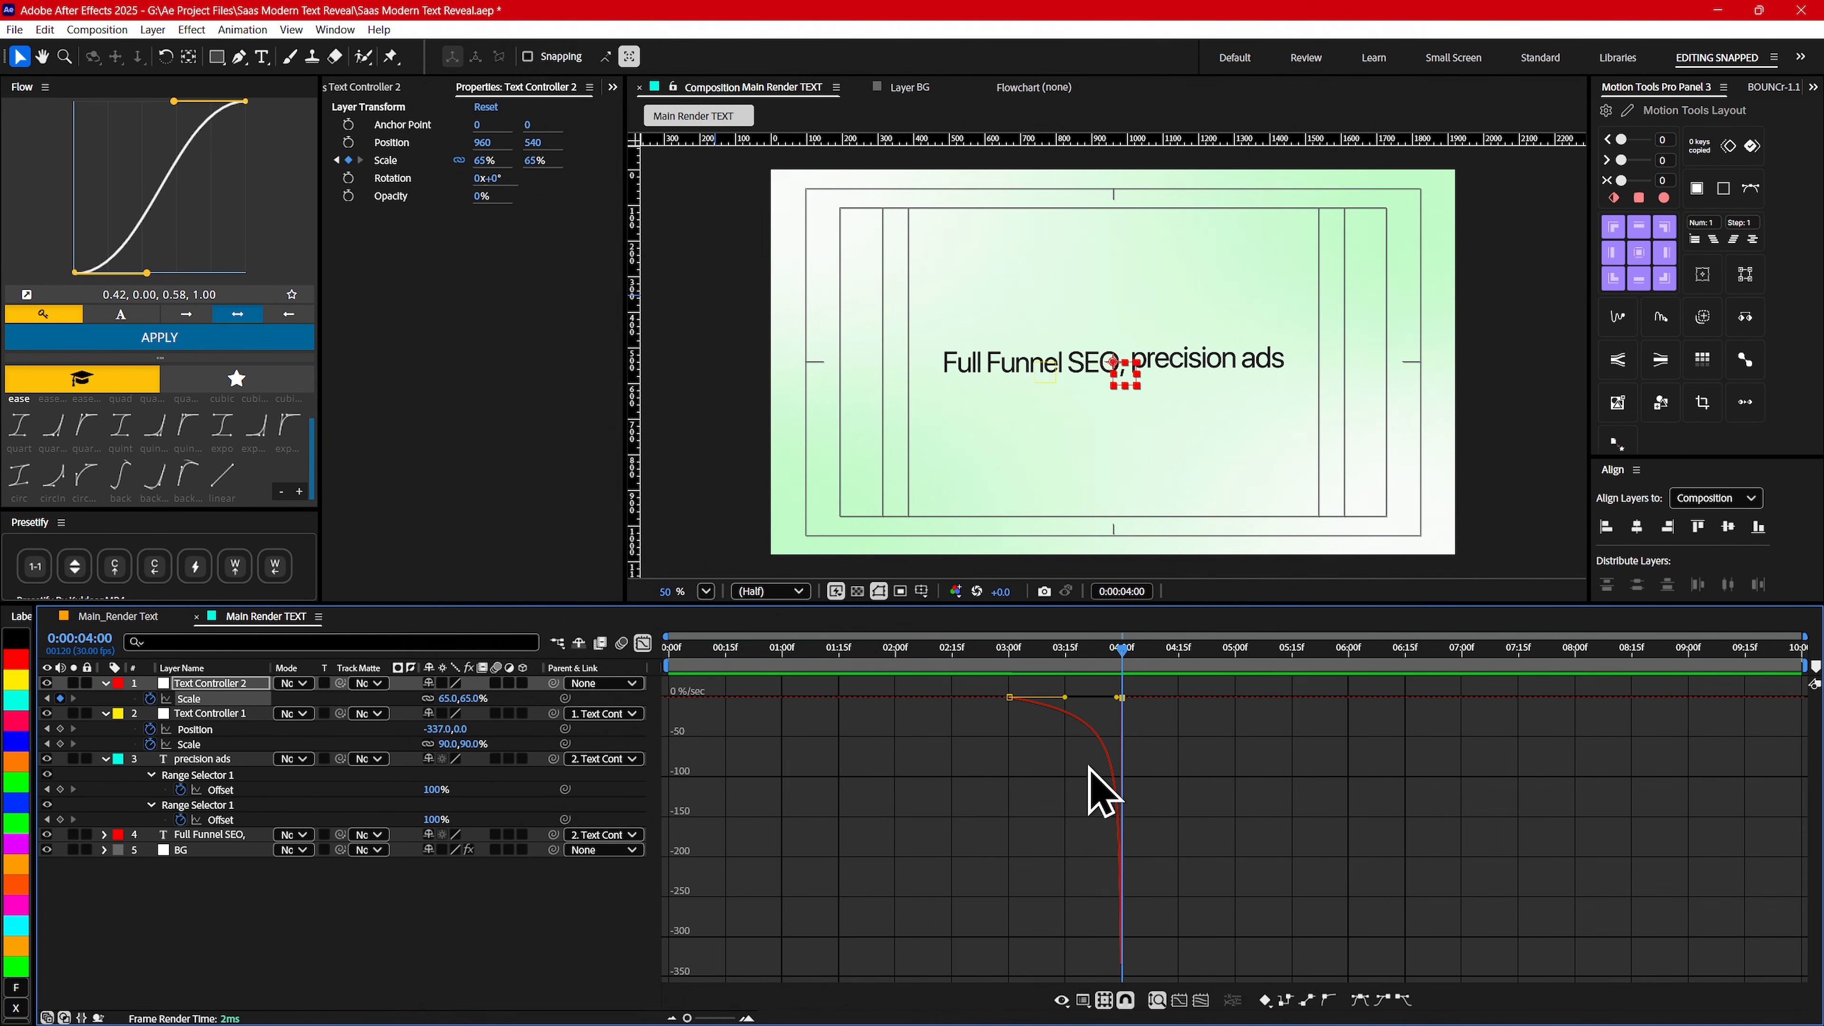
left_click(642, 642)
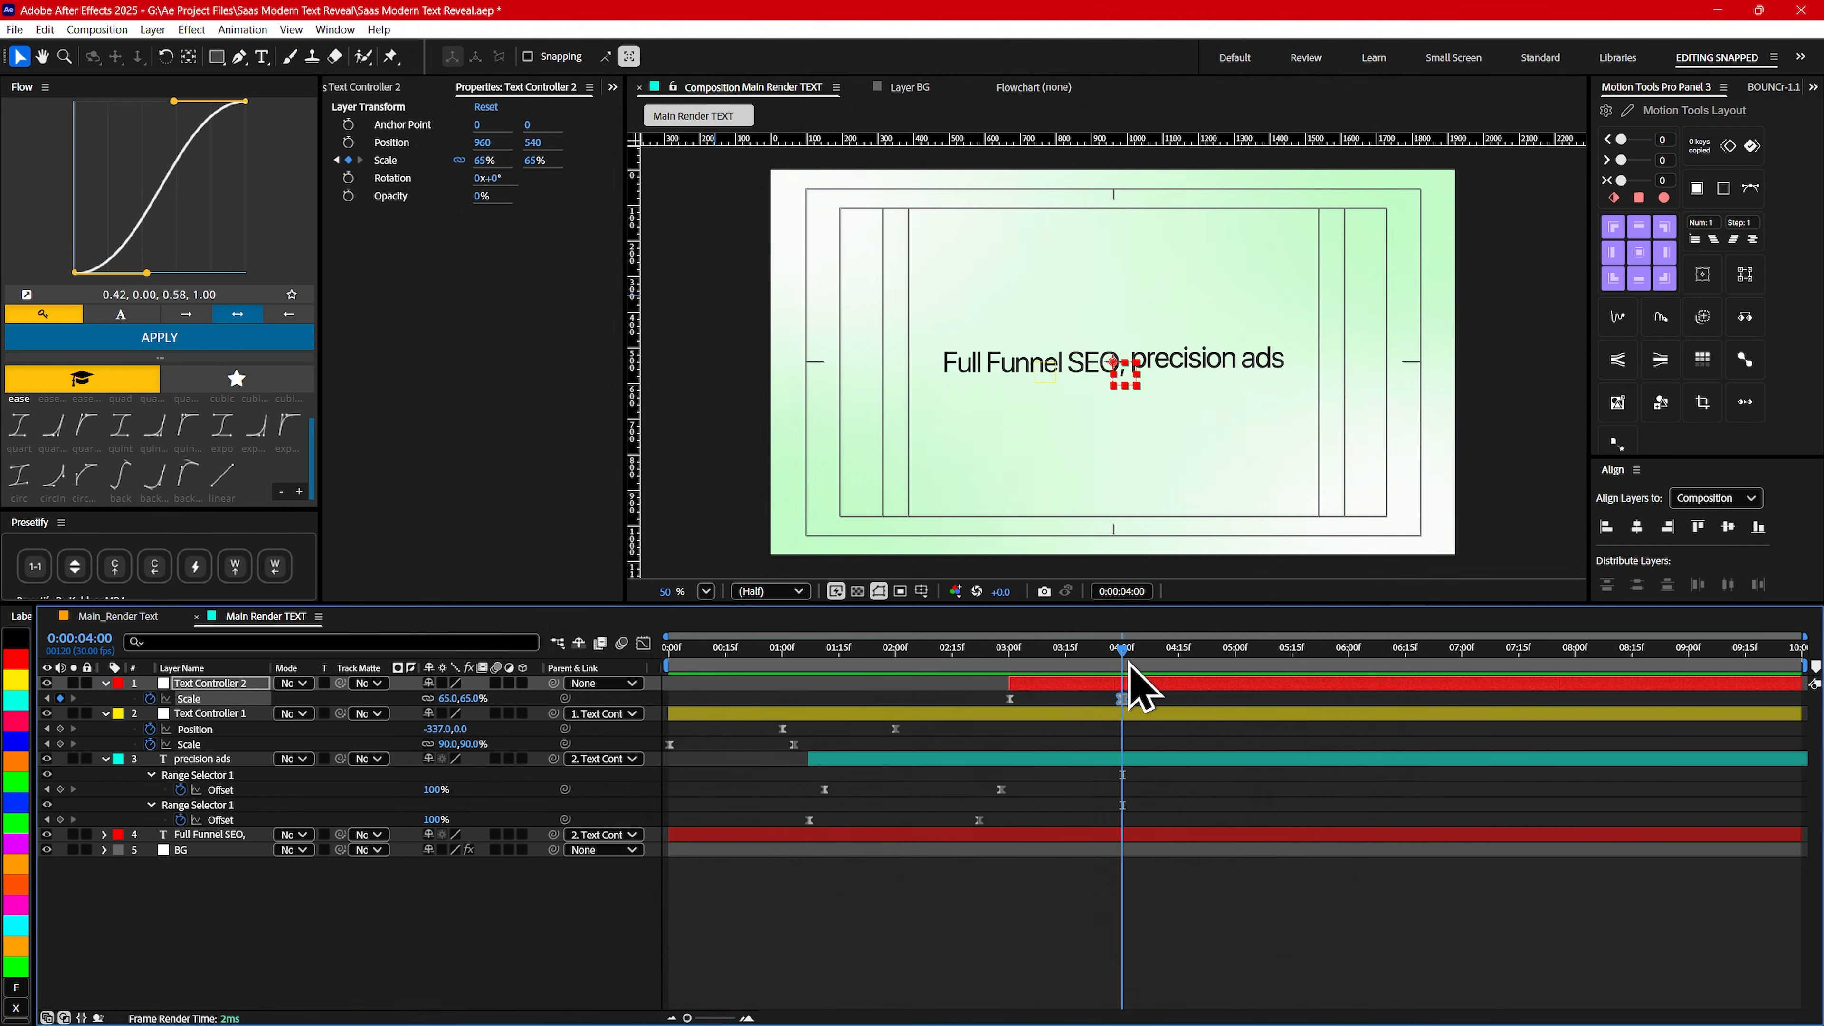
- Review the Main_Render_Text composition's transition around 0:00:04:00 as a reference for Main Render TEXT
left_click(420, 928)
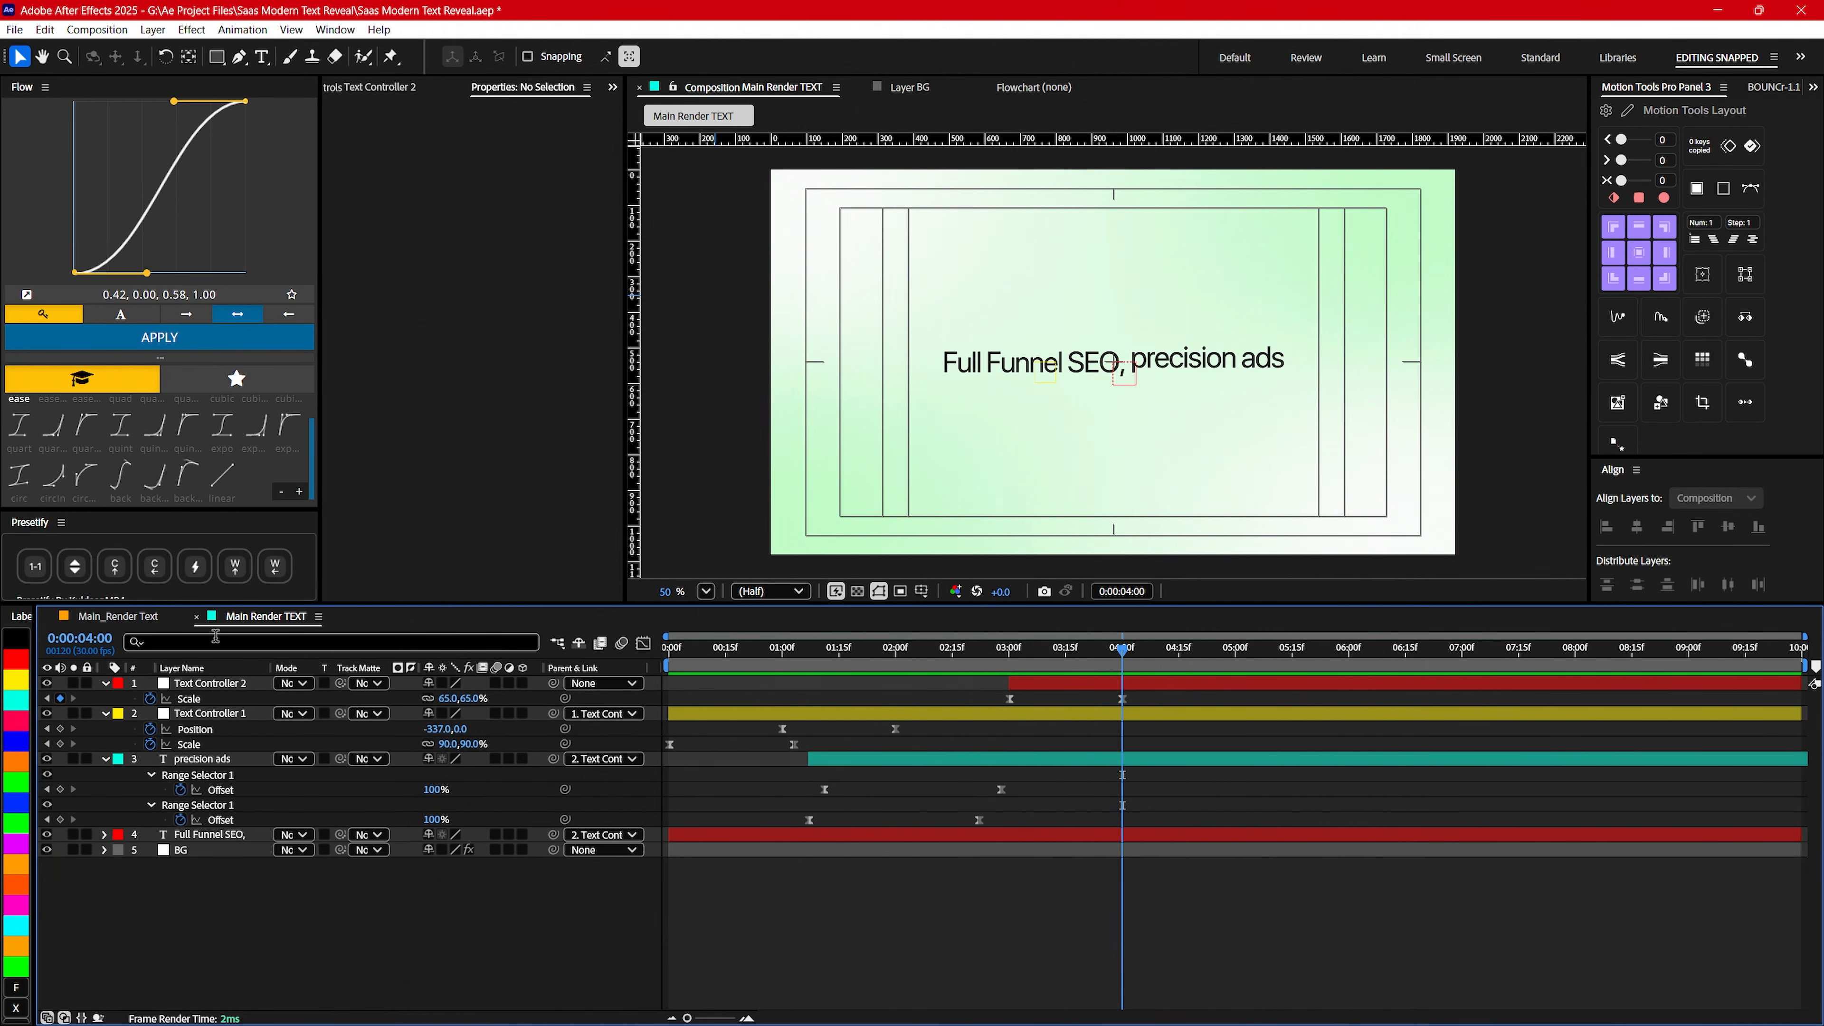
left_click(118, 615)
left_click_drag(973, 650, 1146, 669)
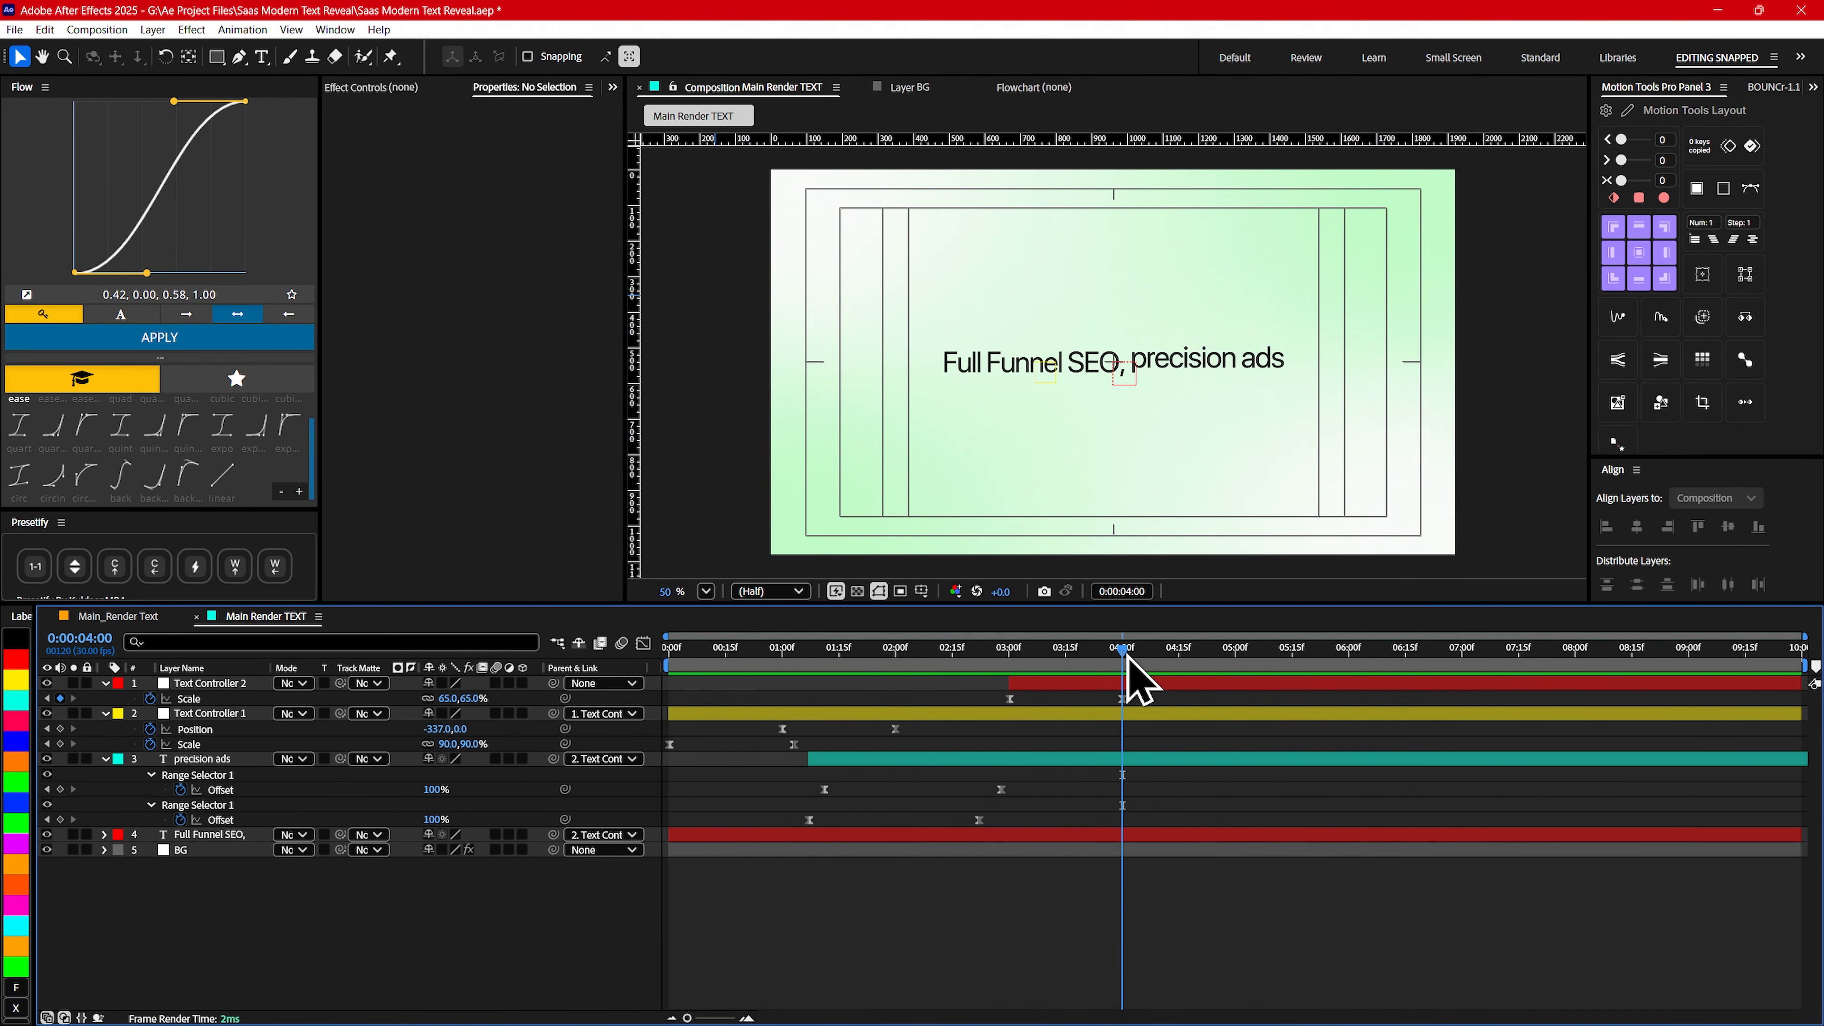
left_click_drag(1111, 655, 1122, 653)
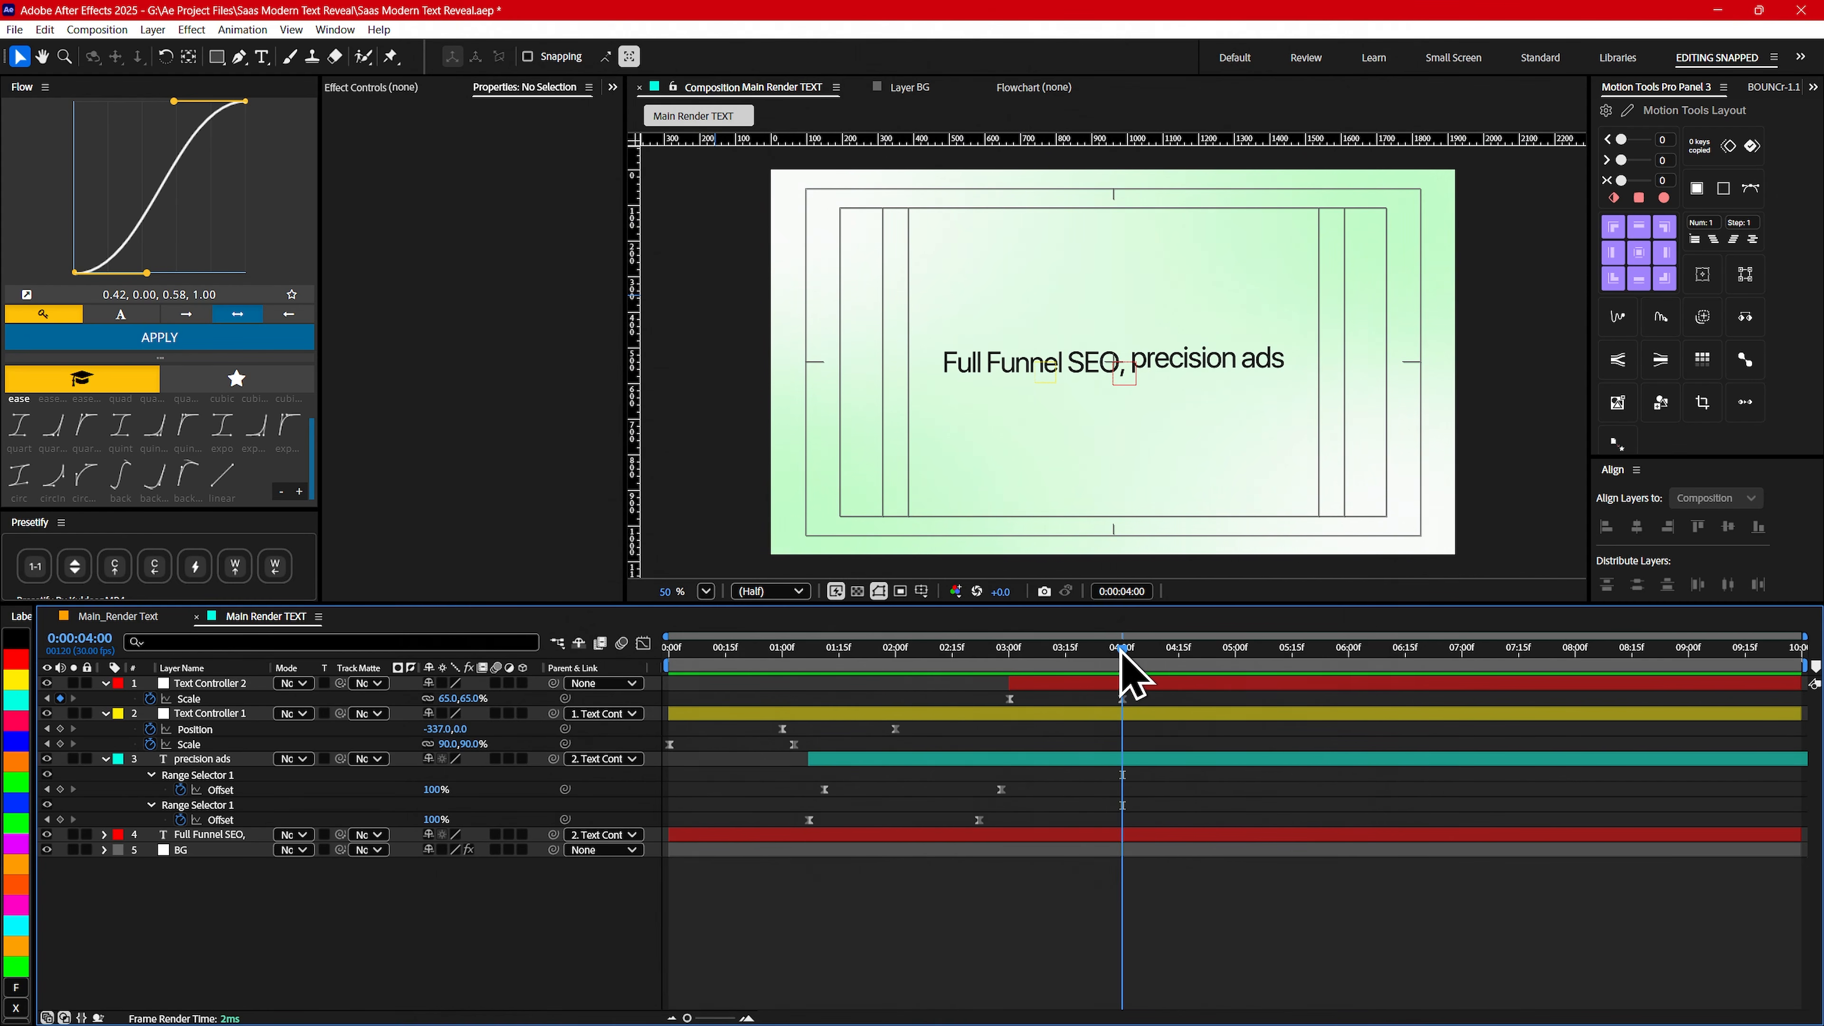
- Trim the ends of the precision ads and Full Funnel SEO, layers to 0:00:04:00
left_click(1132, 687)
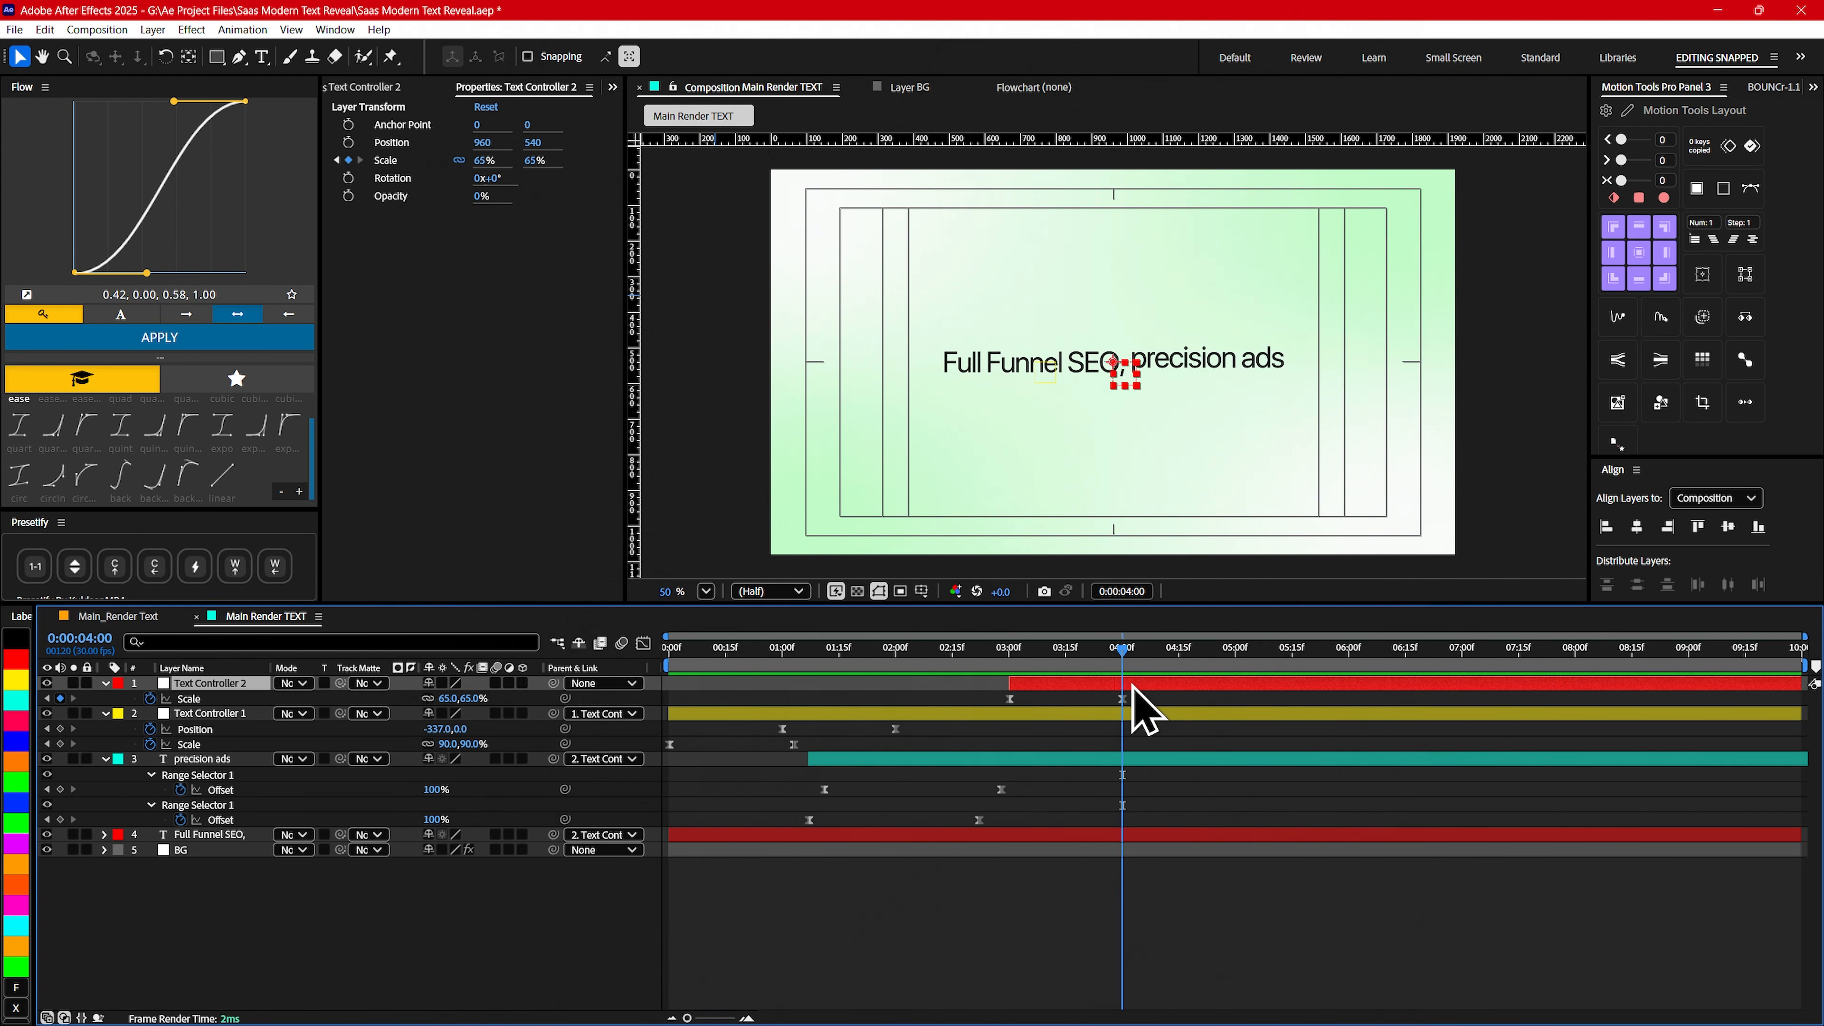
left_click(219, 836)
left_click(196, 760, "ctrl")
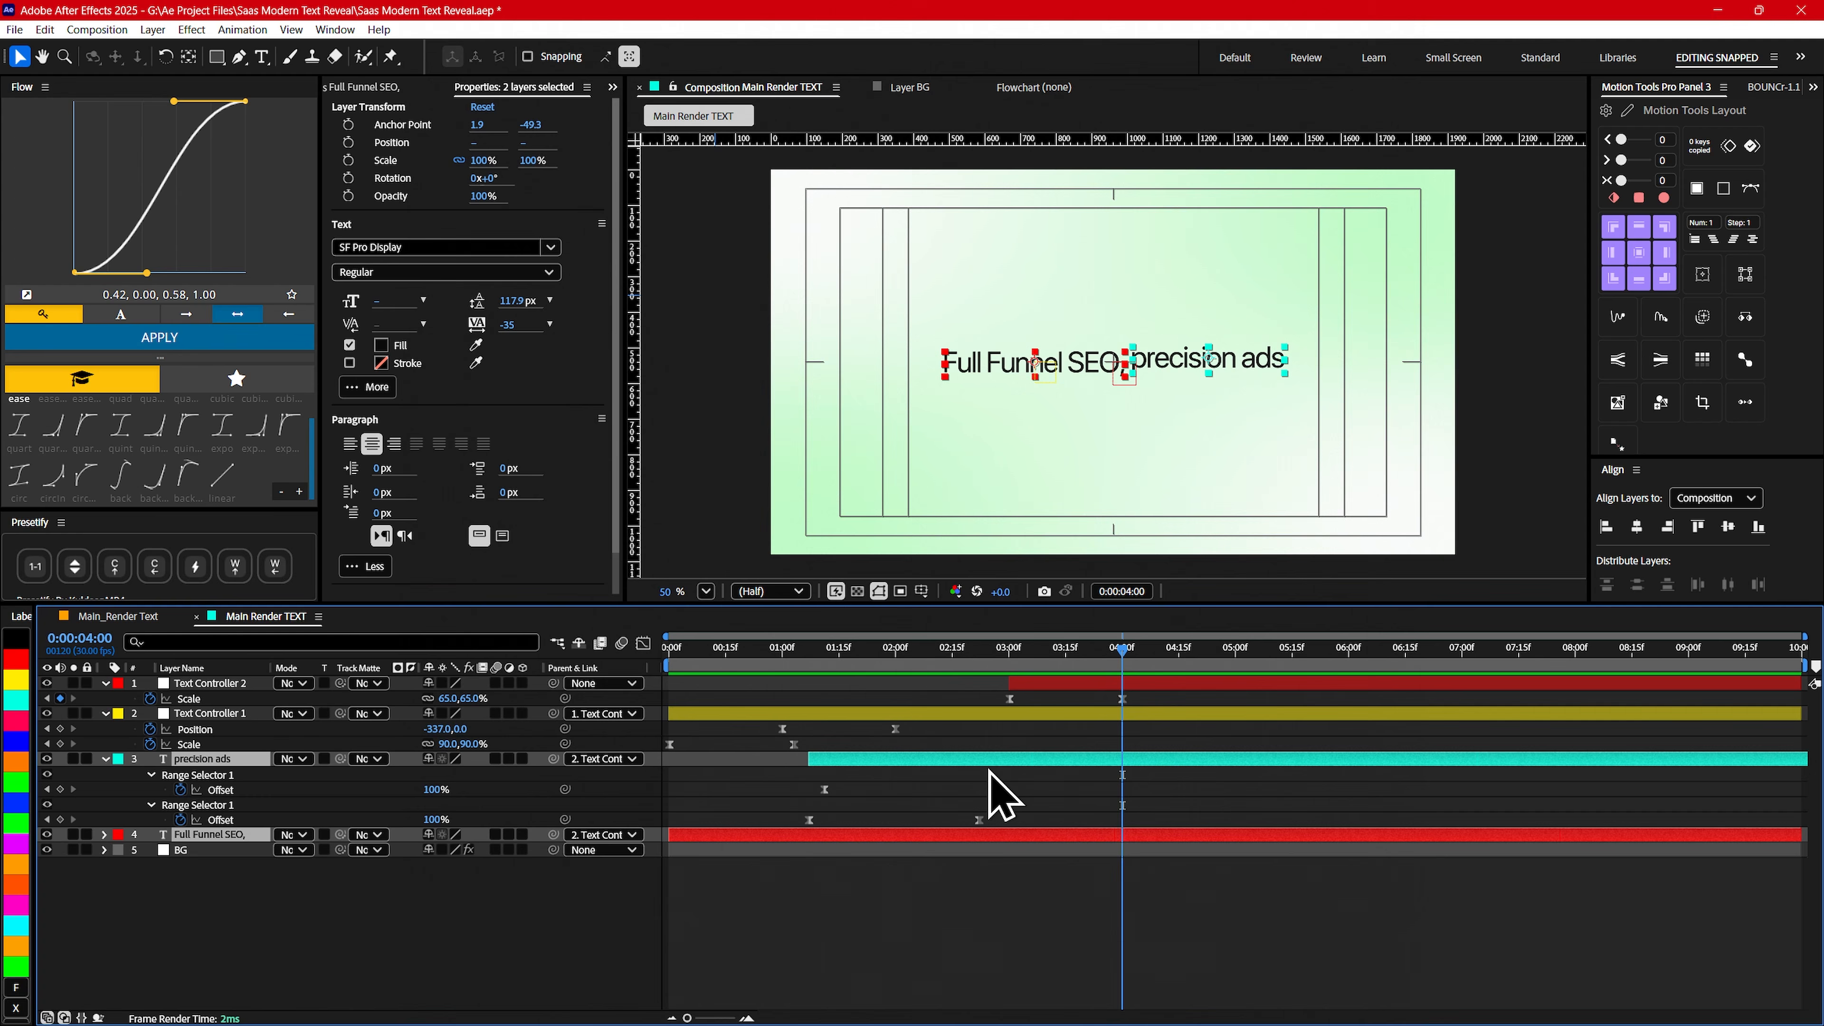
key("alt+bracketright")
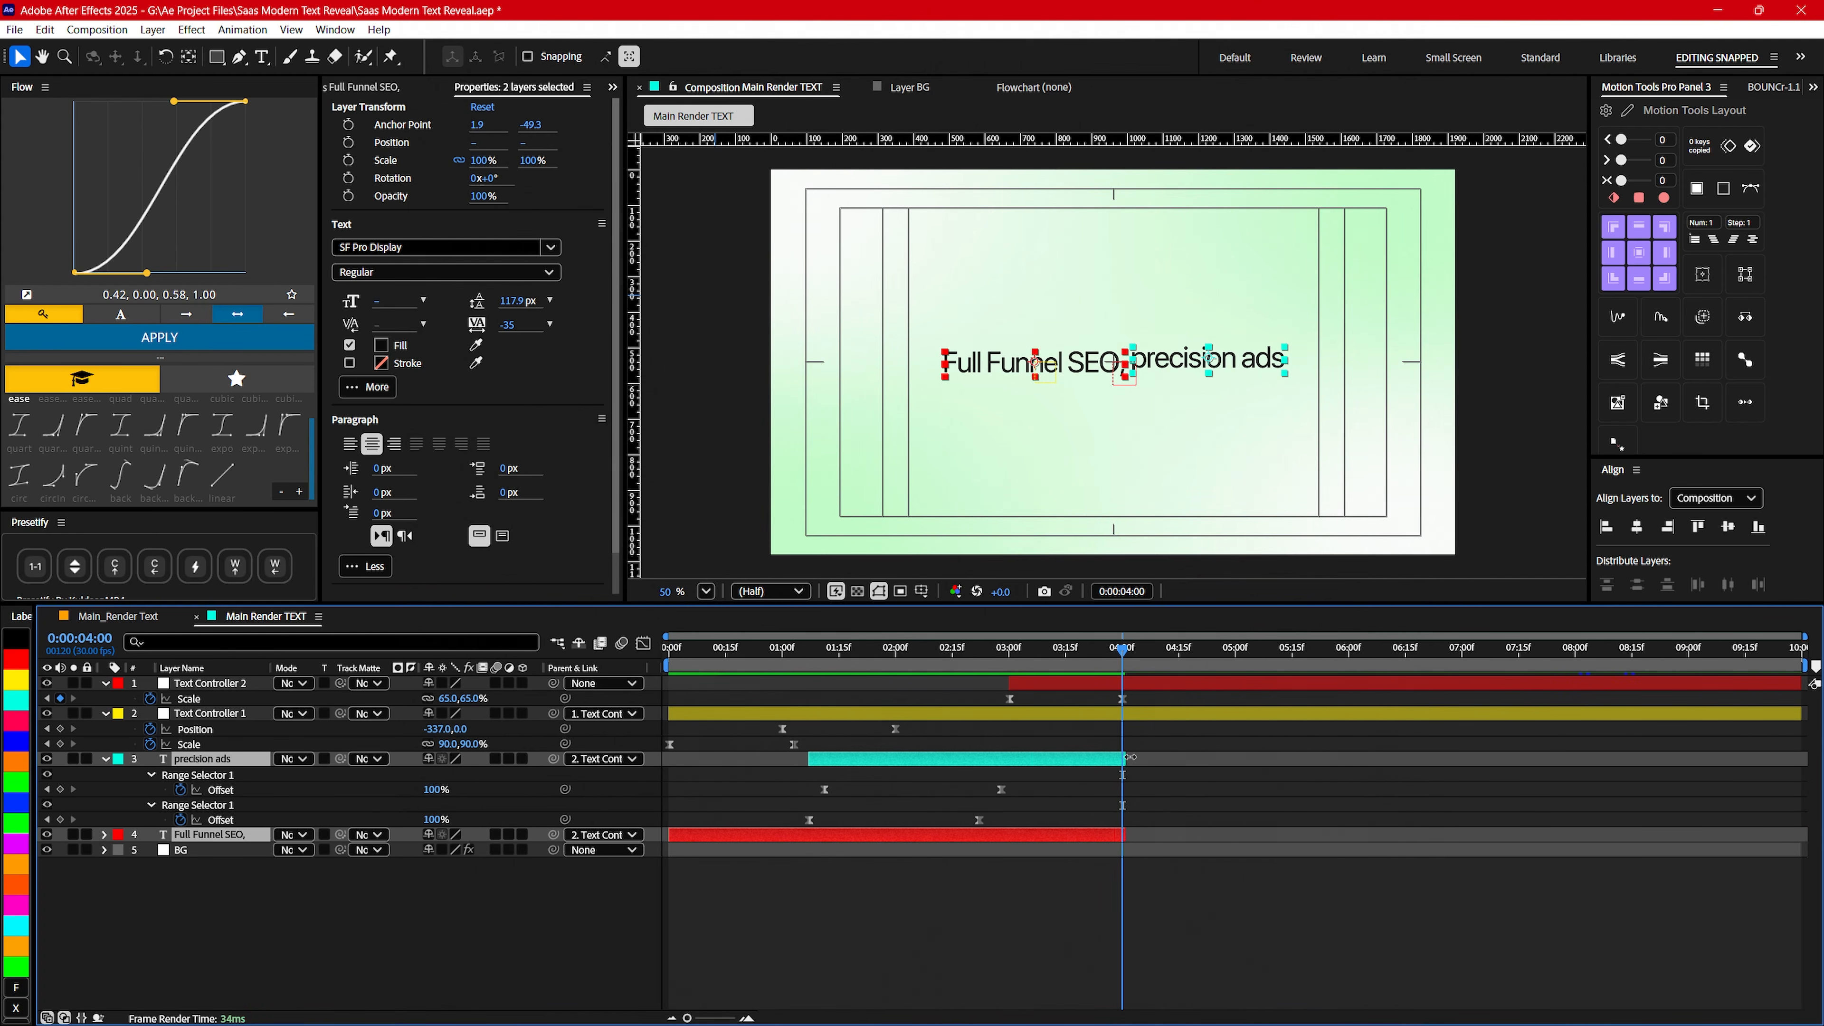
left_click_drag(1129, 757, 1124, 755)
mouse_move(1117, 694)
left_mouse_down()
mouse_move(1105, 664)
mouse_move(1138, 664)
mouse_move(1078, 668)
mouse_move(1124, 672)
left_mouse_up()
left_click(420, 949)
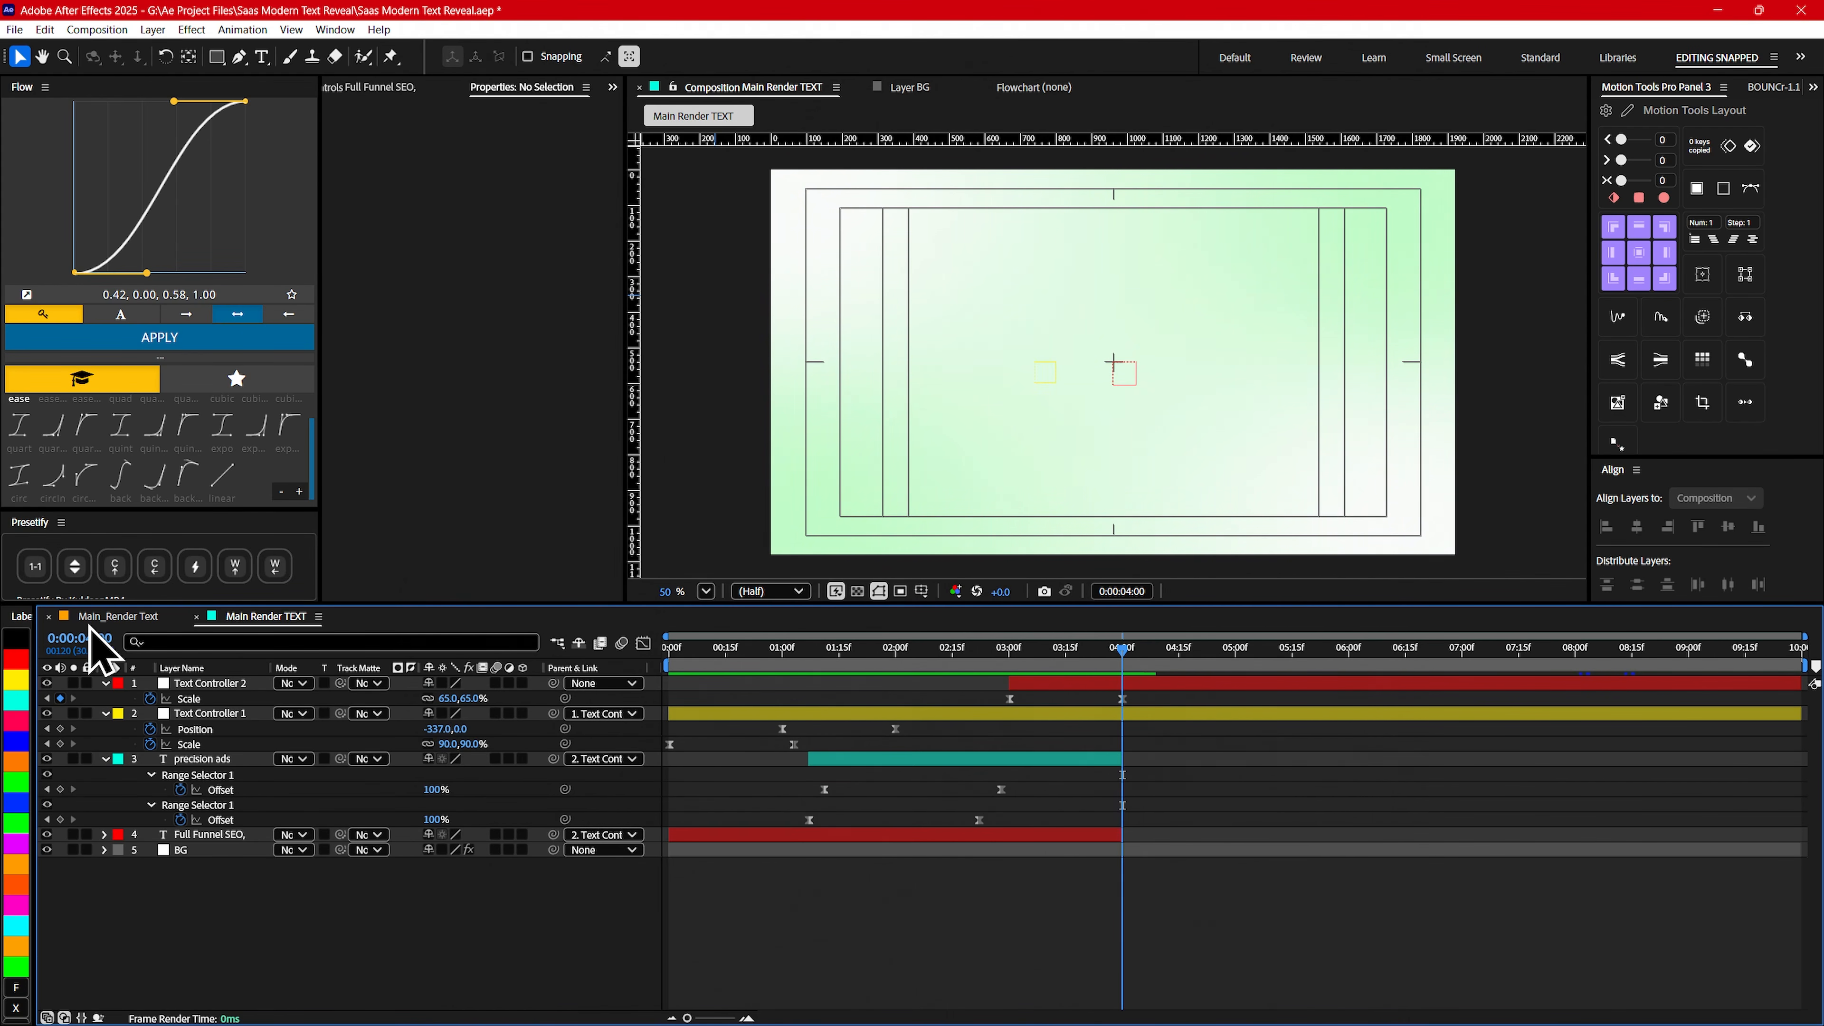
- Add a text layer reading "that converts" near the middle of the Main Render TEXT composition
left_click(119, 615)
left_click(265, 616)
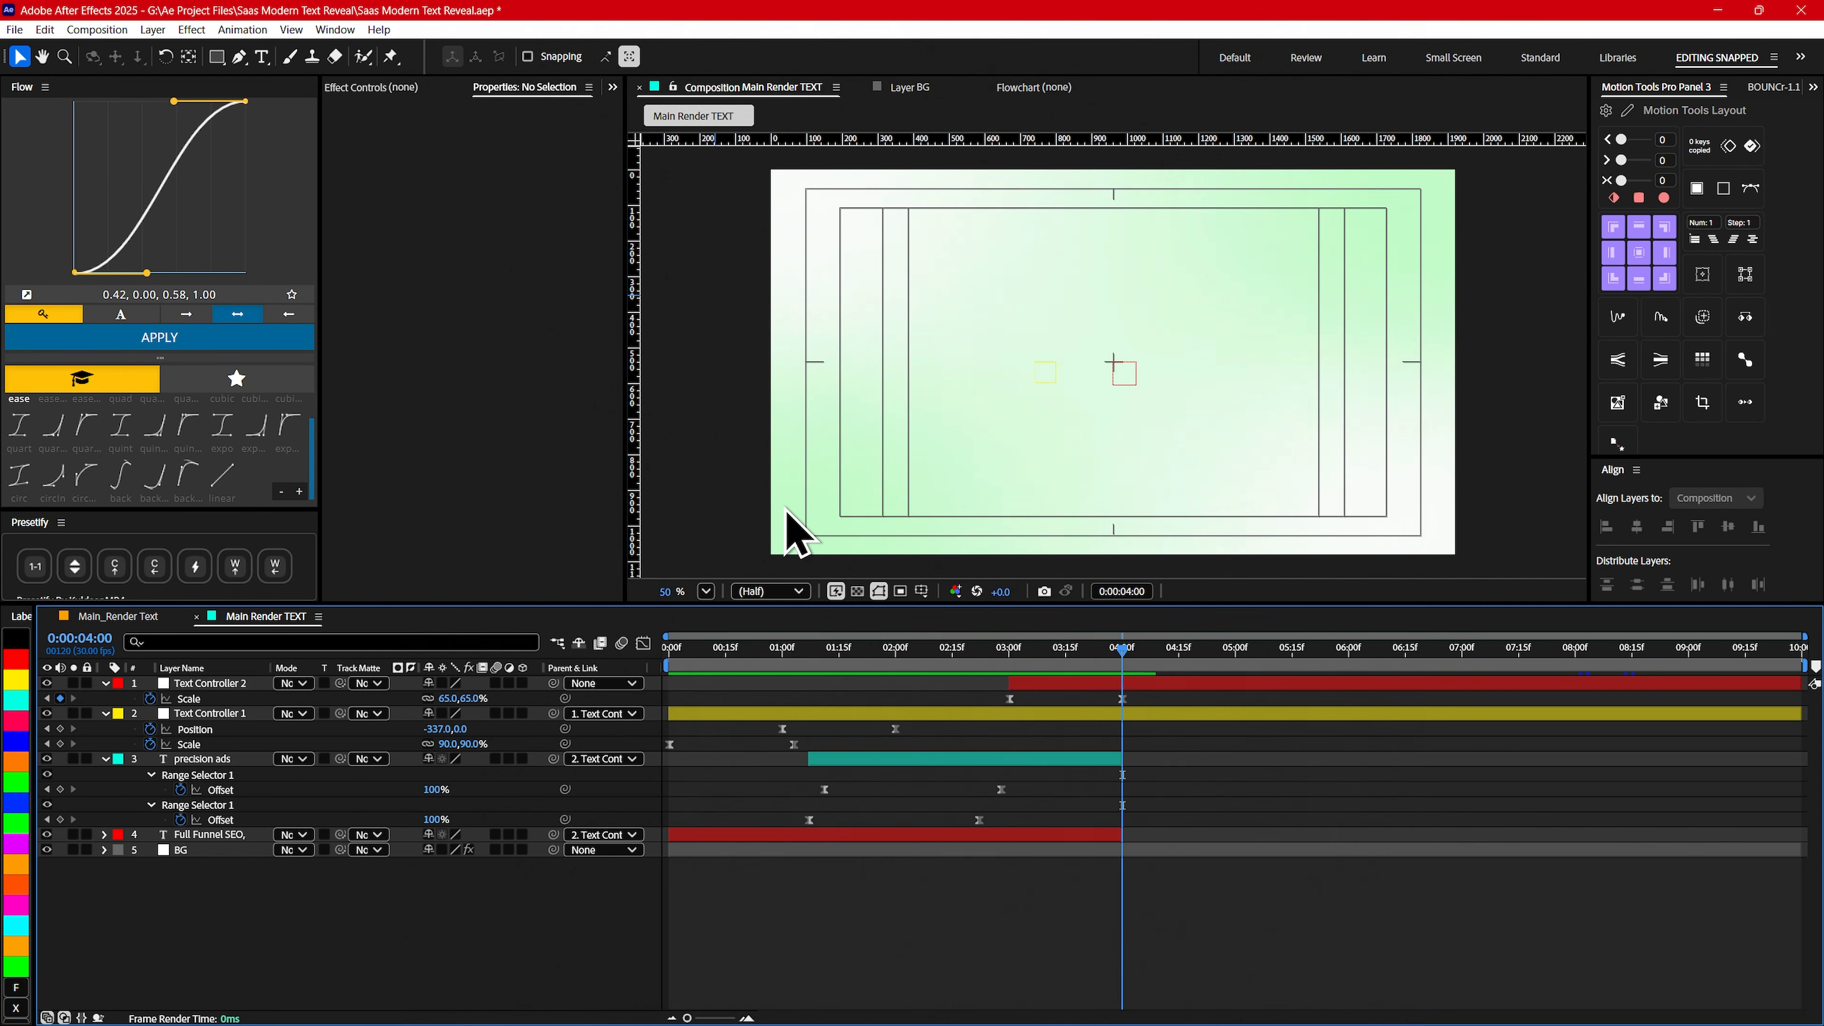
left_click(262, 57)
left_click(1106, 363)
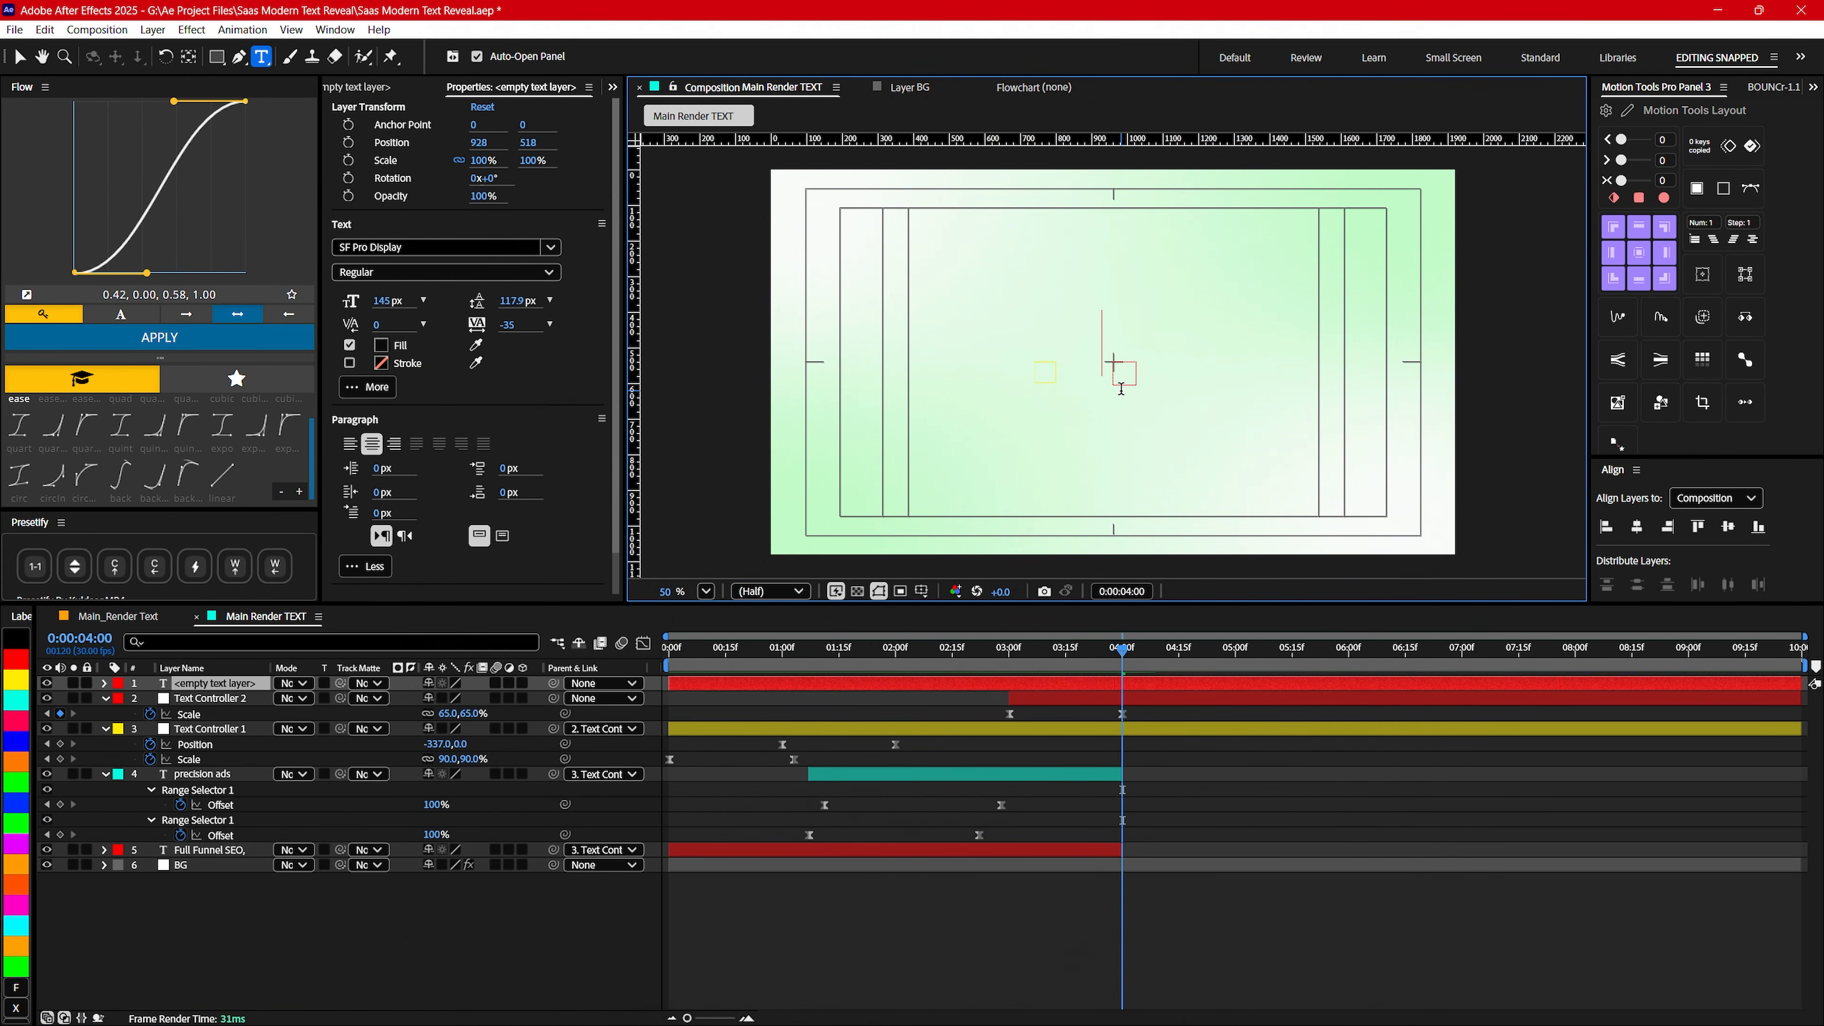
type("that")
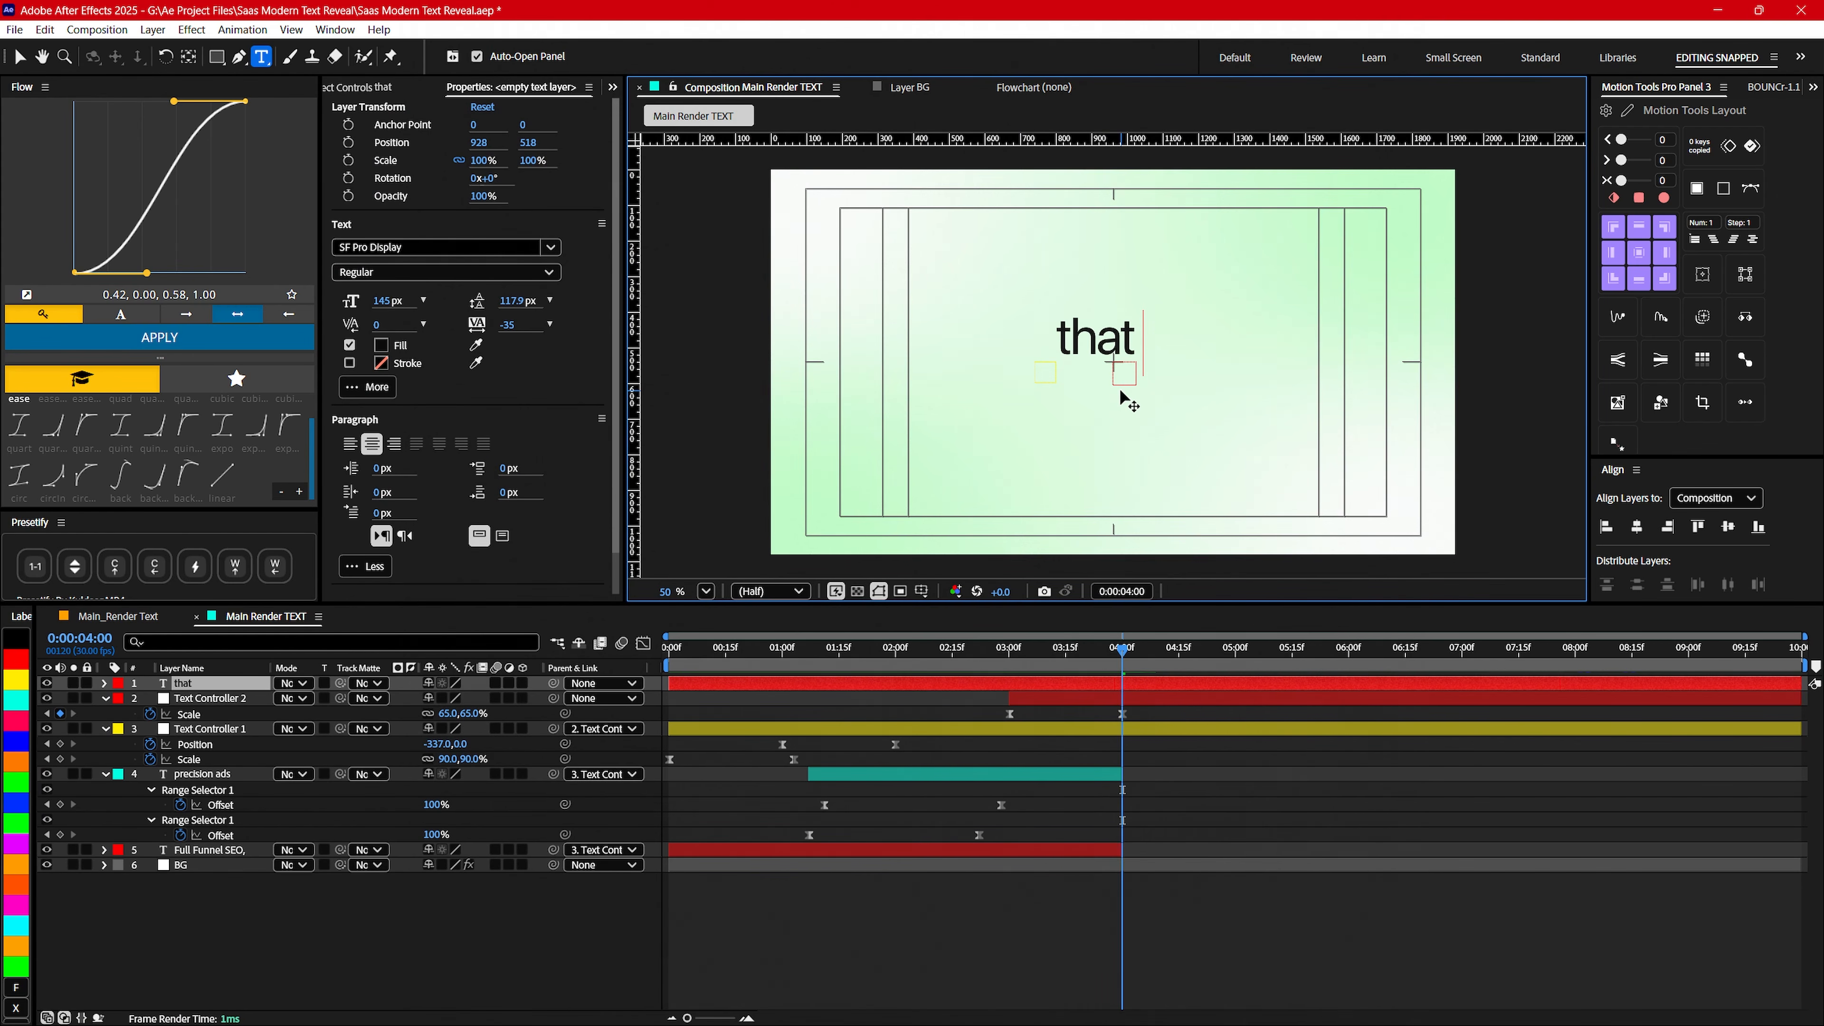
type(" converts")
key("ctrl+a")
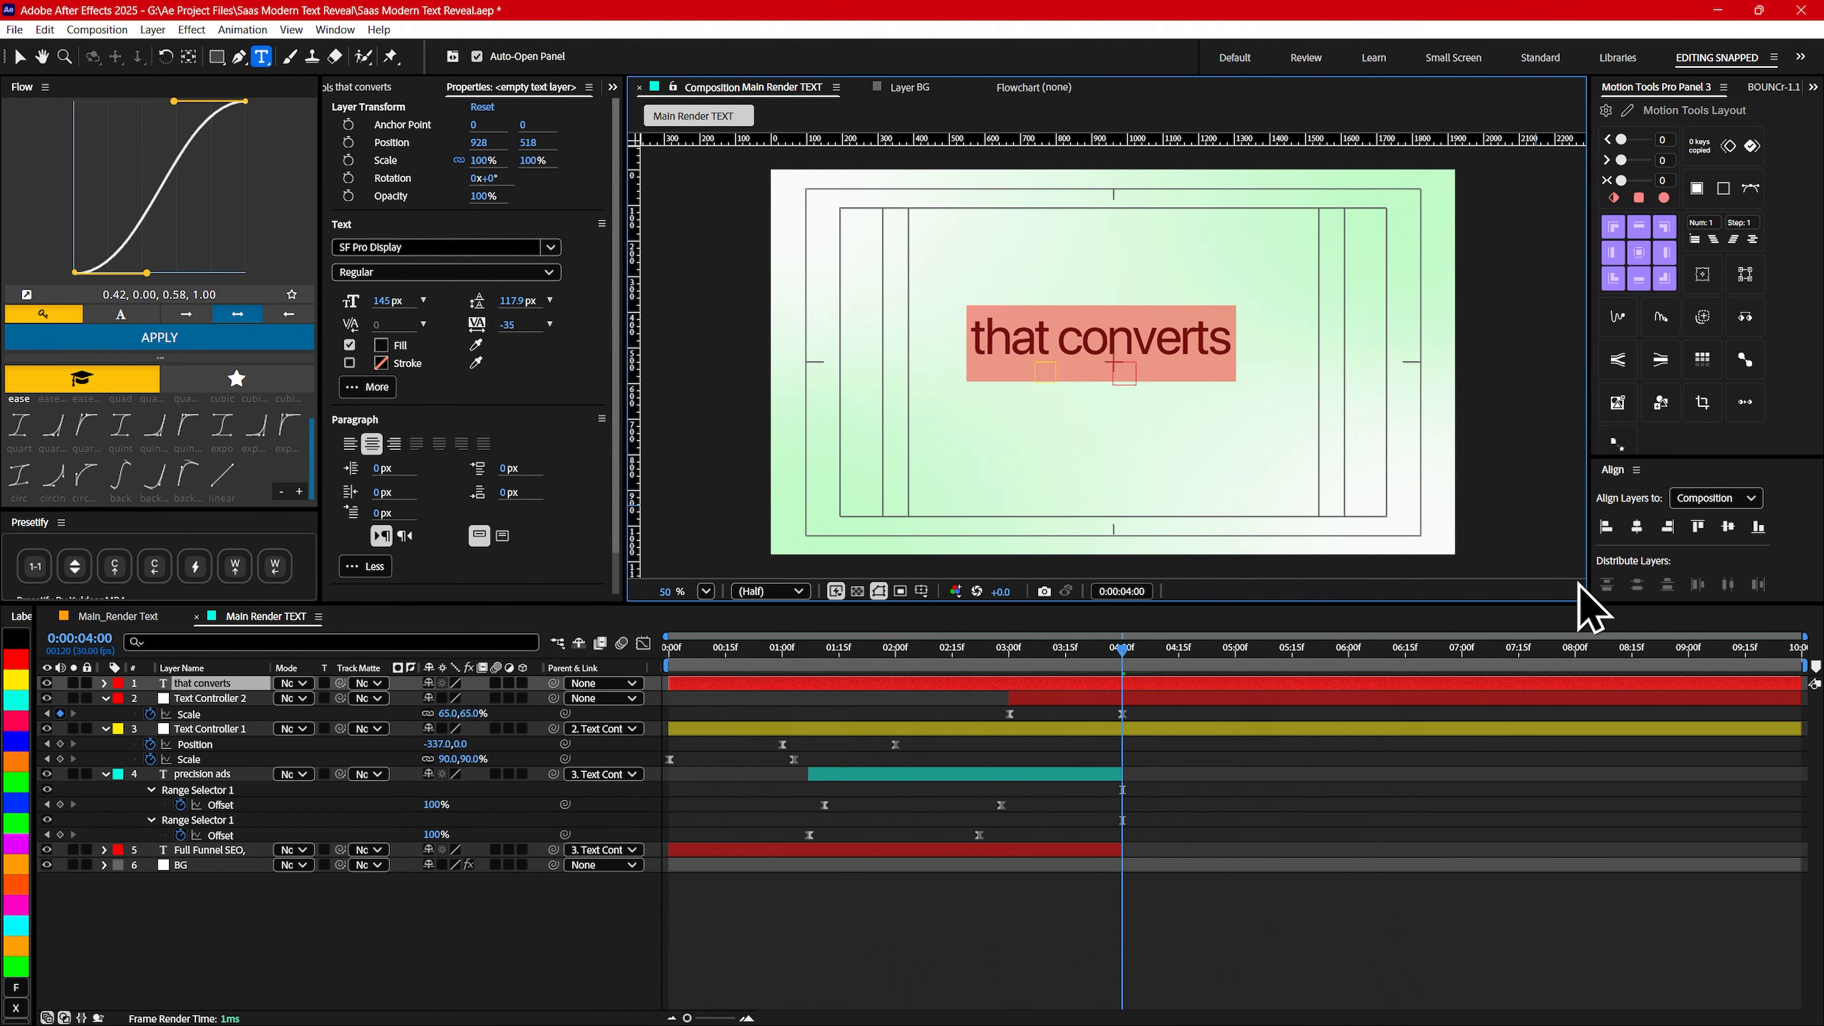
- Set the that converts text to 170 px, center it in the composition, and center its anchor point
left_click(1637, 527)
left_click(1727, 527)
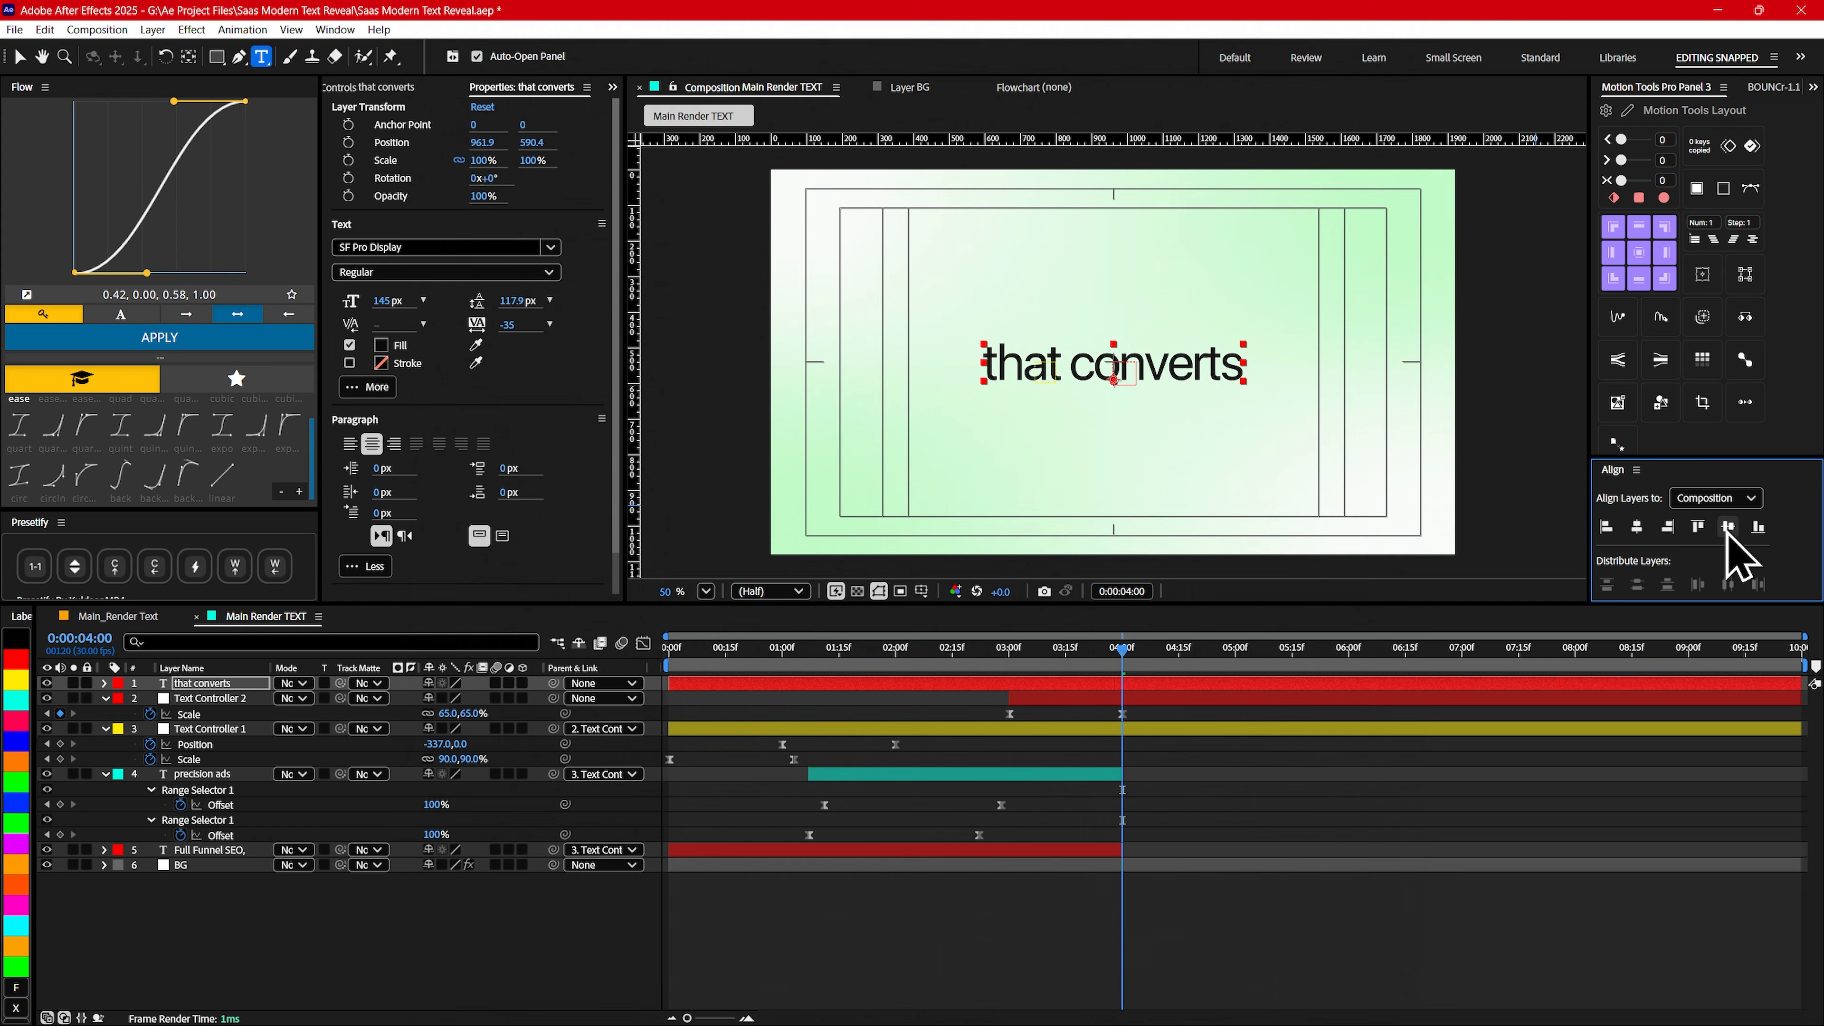
left_click_drag(393, 300, 406, 300)
left_click(400, 296)
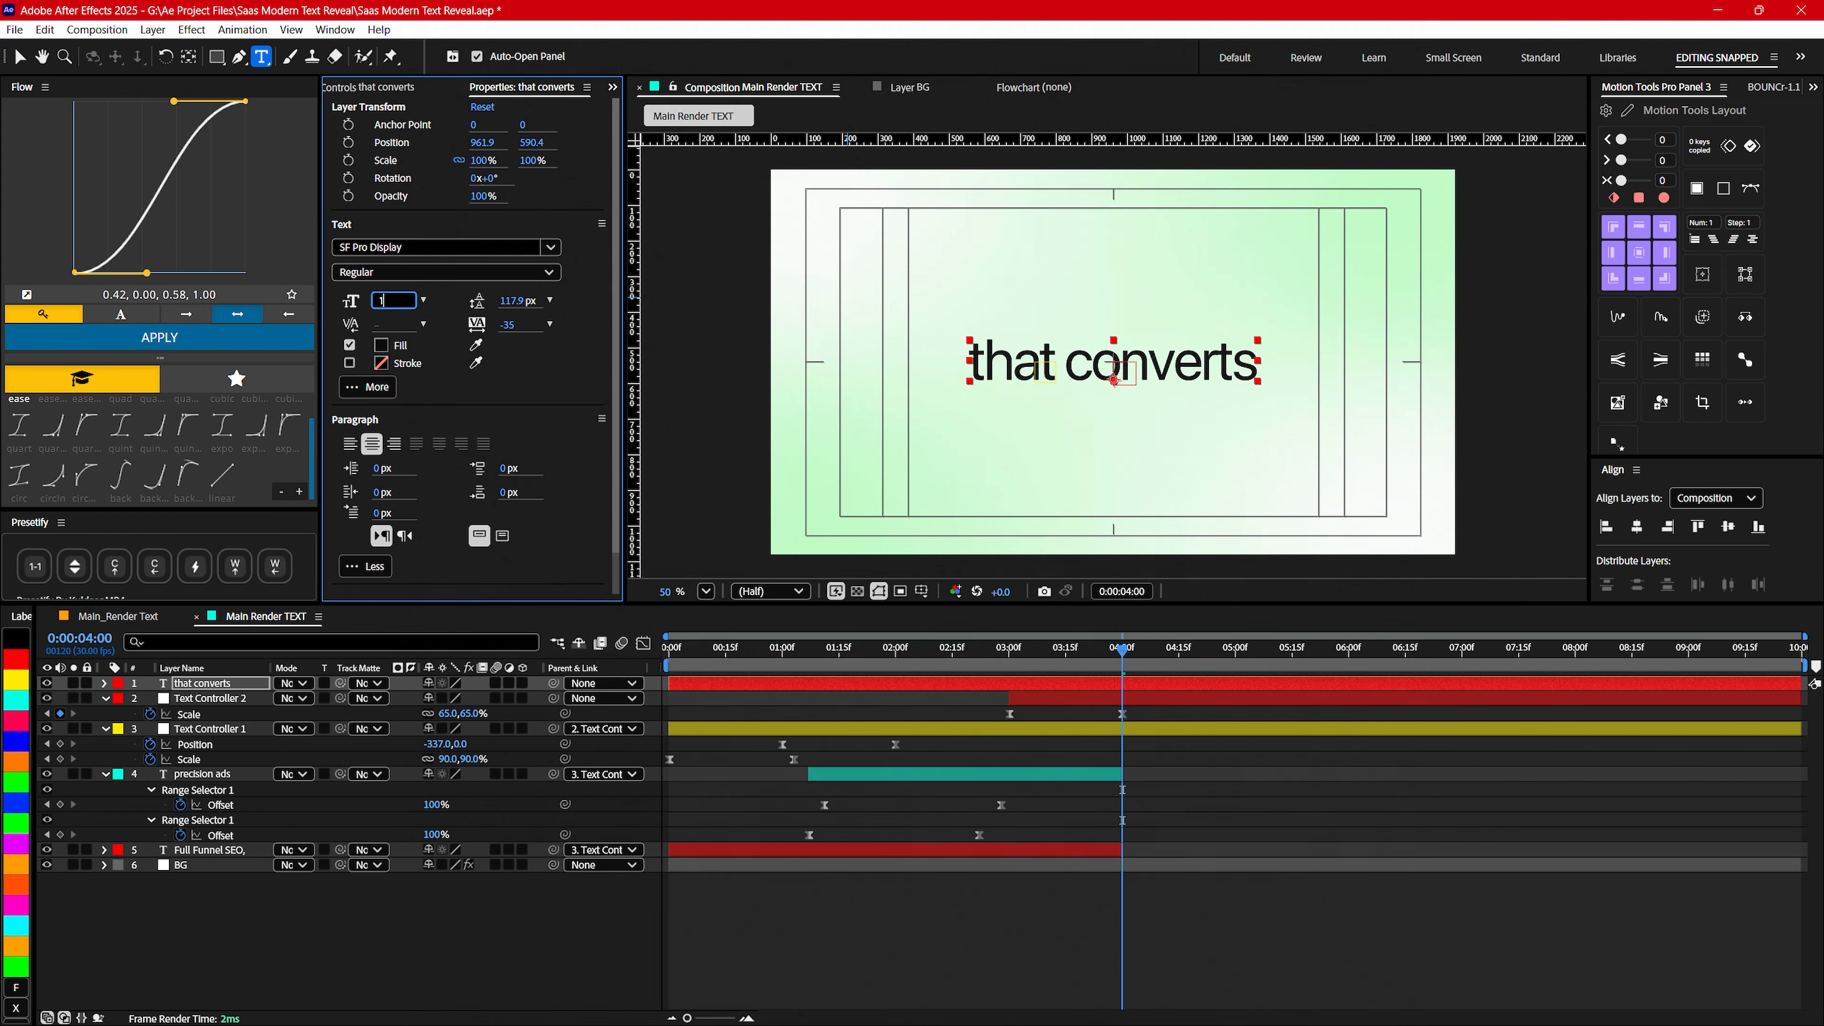
type("170")
key("Return")
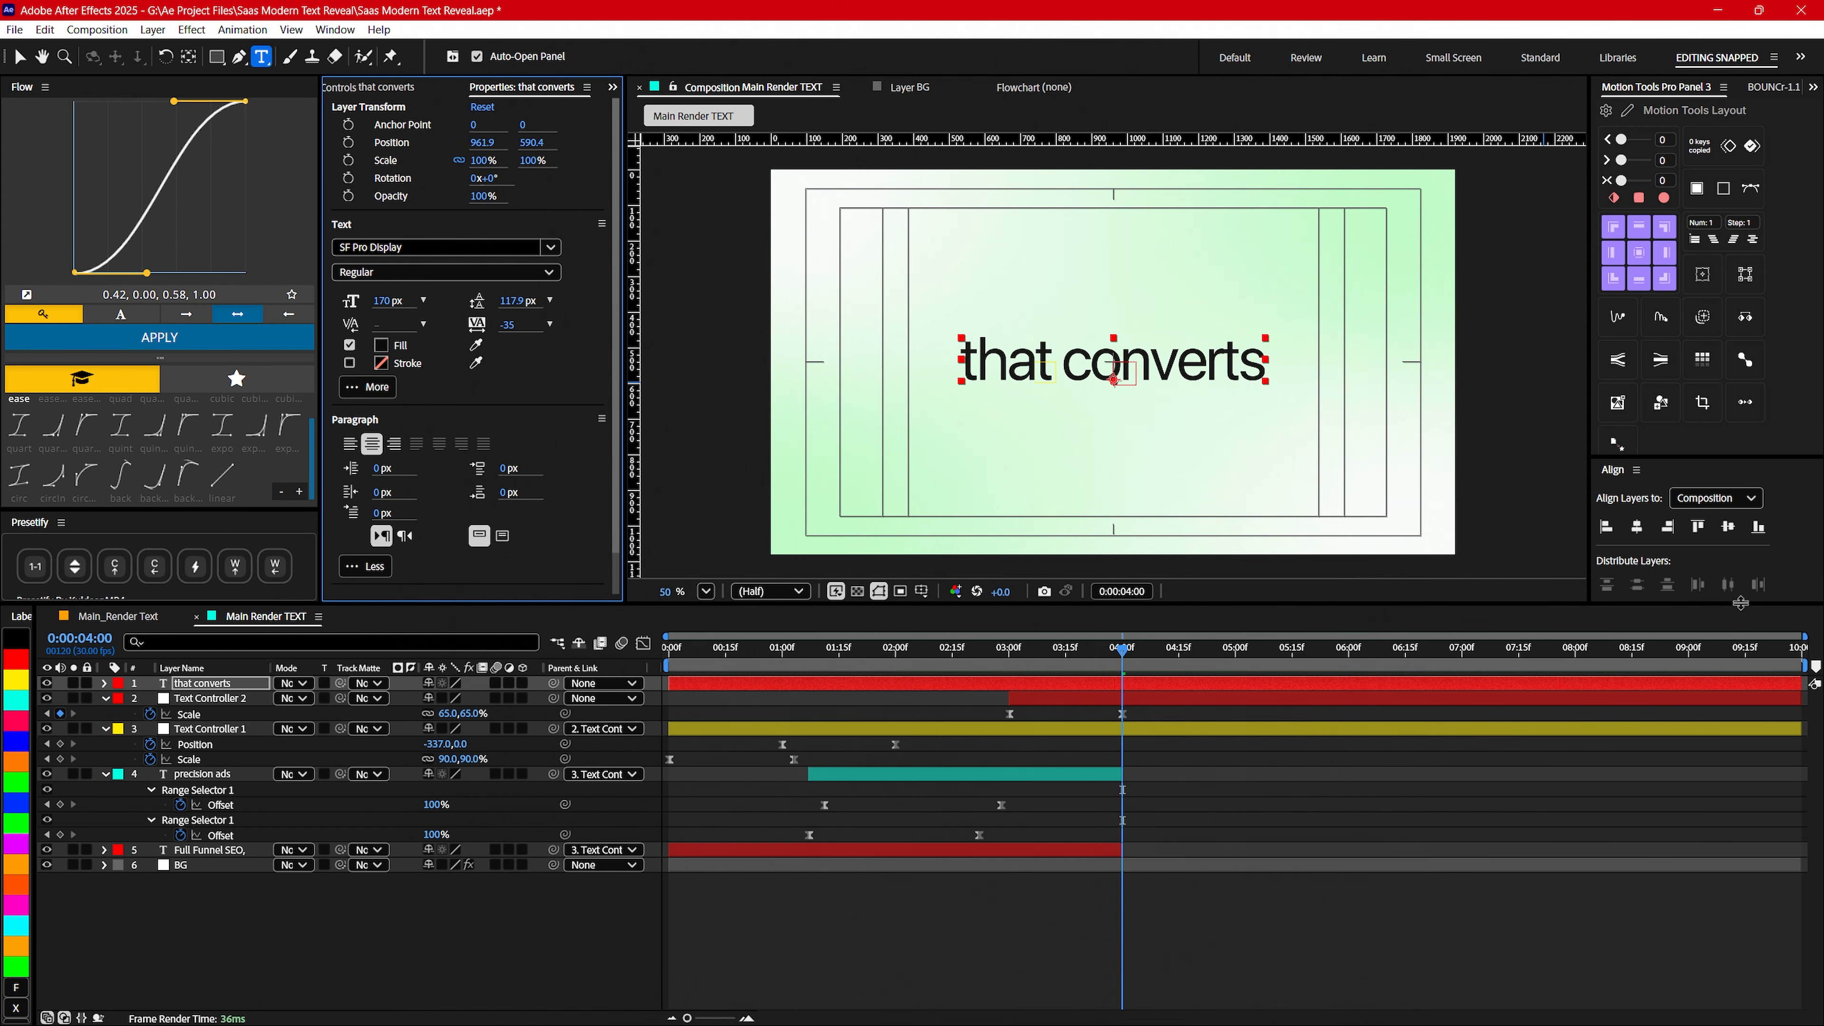
left_click(1728, 527)
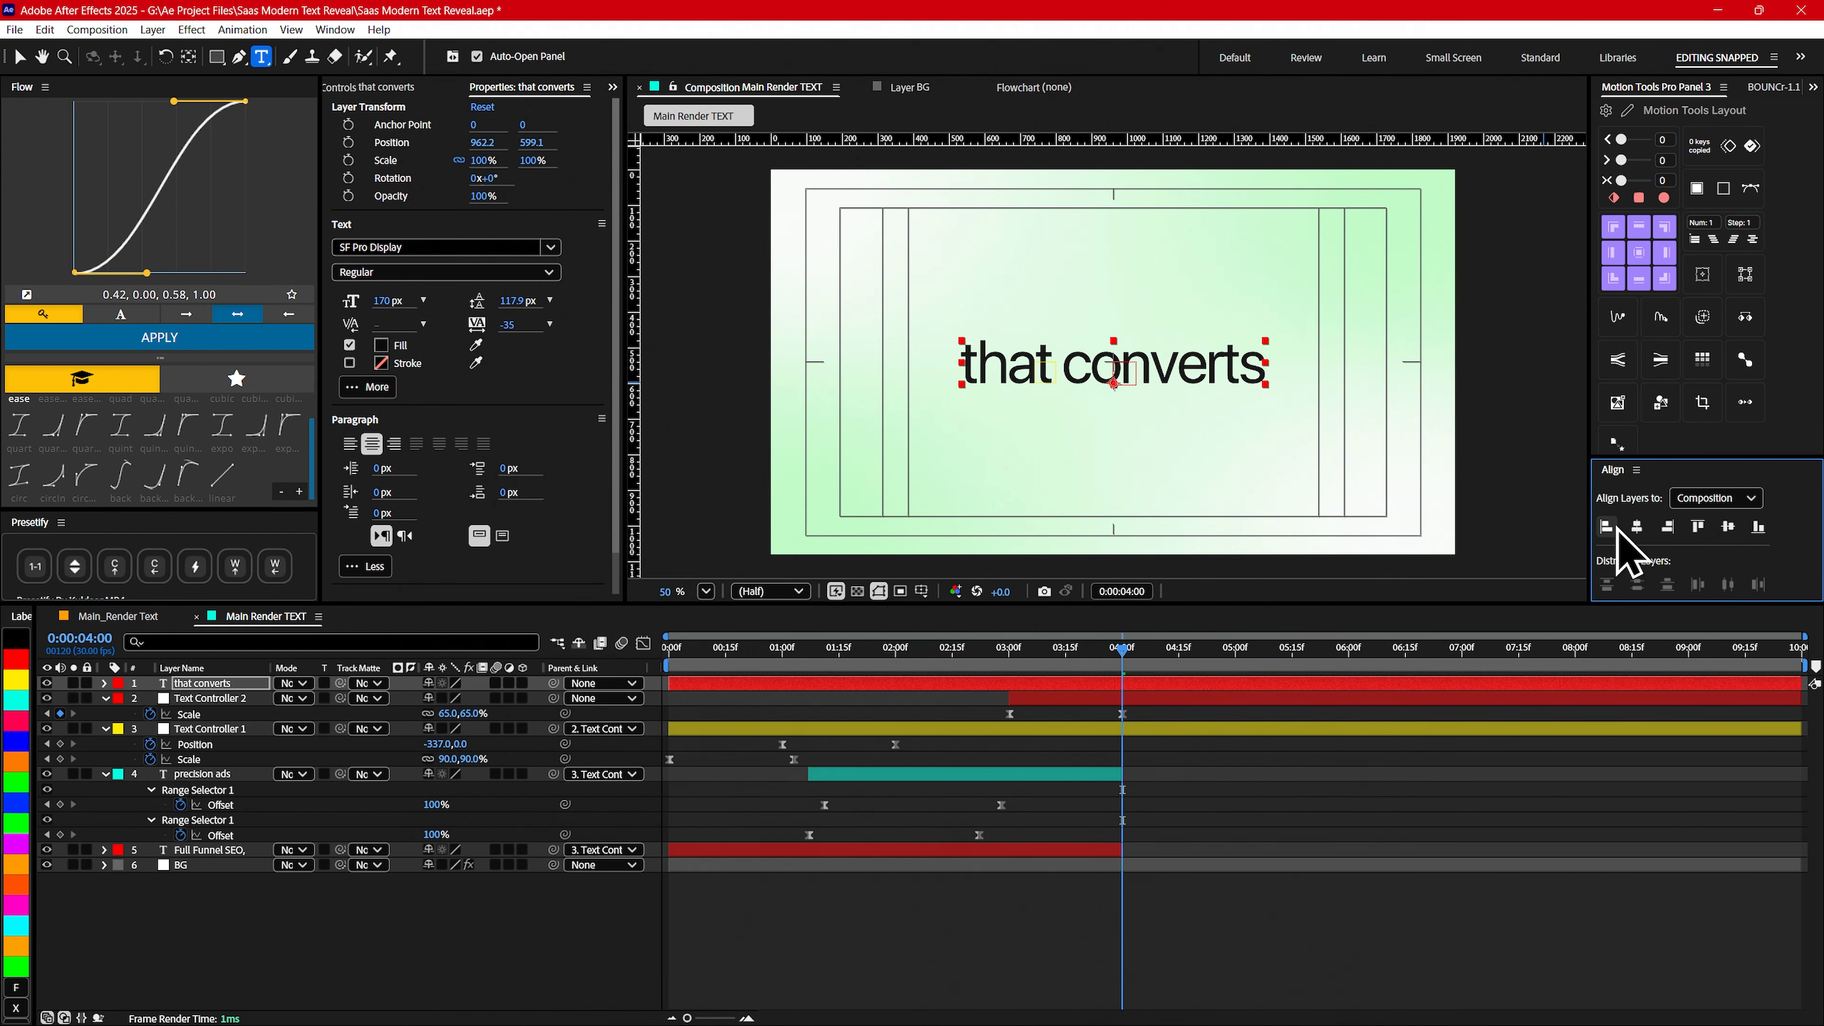
left_click(1639, 252)
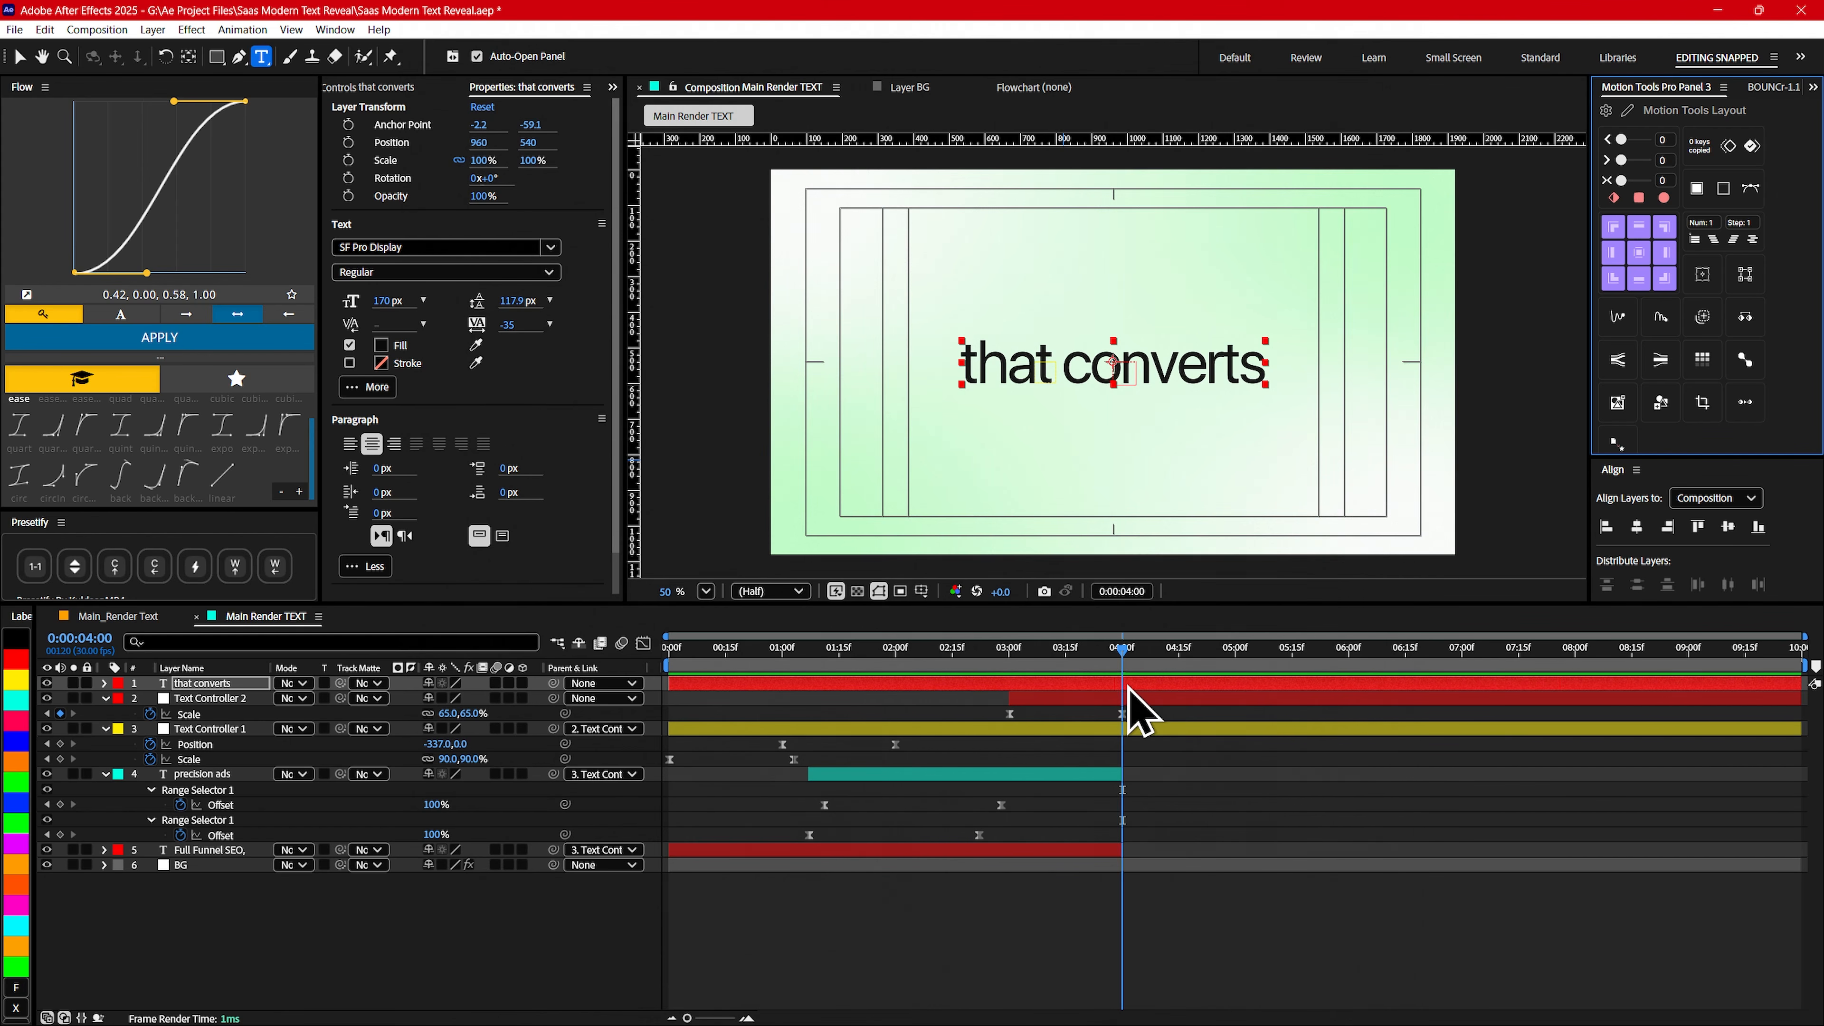
- Trim the start of the that converts layer to 0:00:04:00 and show its Scale property
left_click(1134, 715)
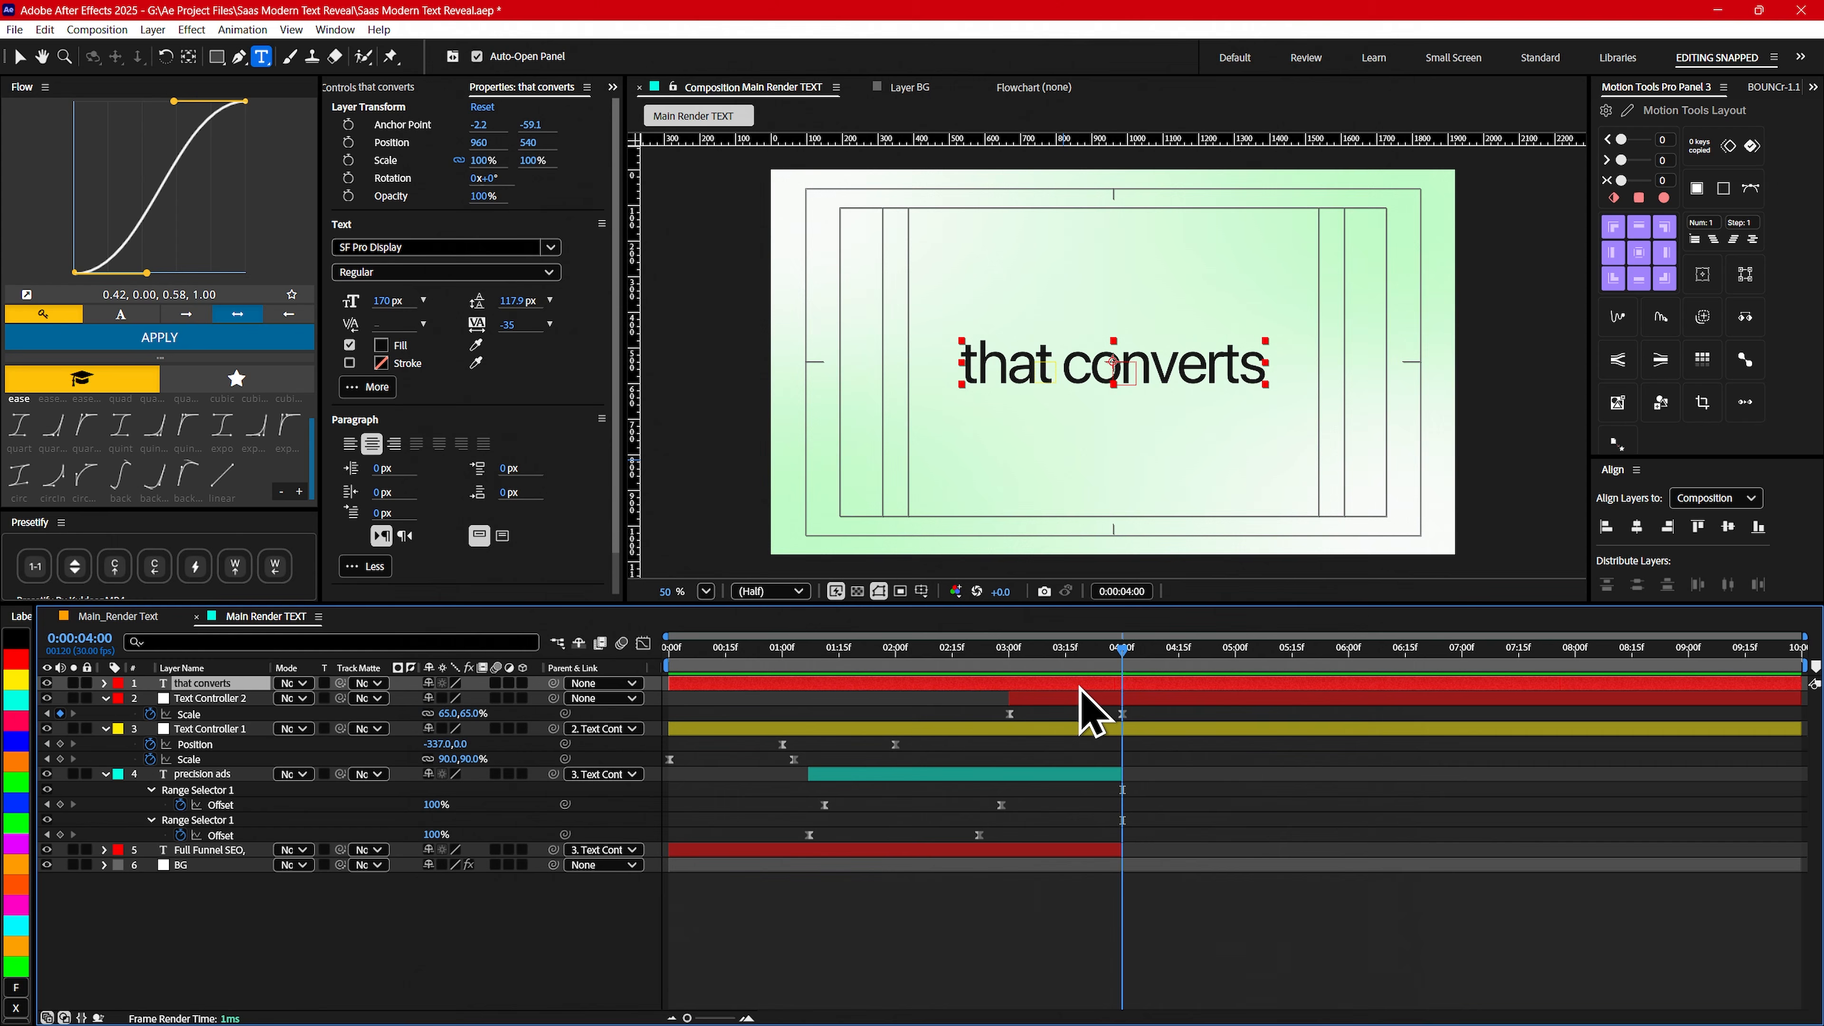
key("alt+bracketleft")
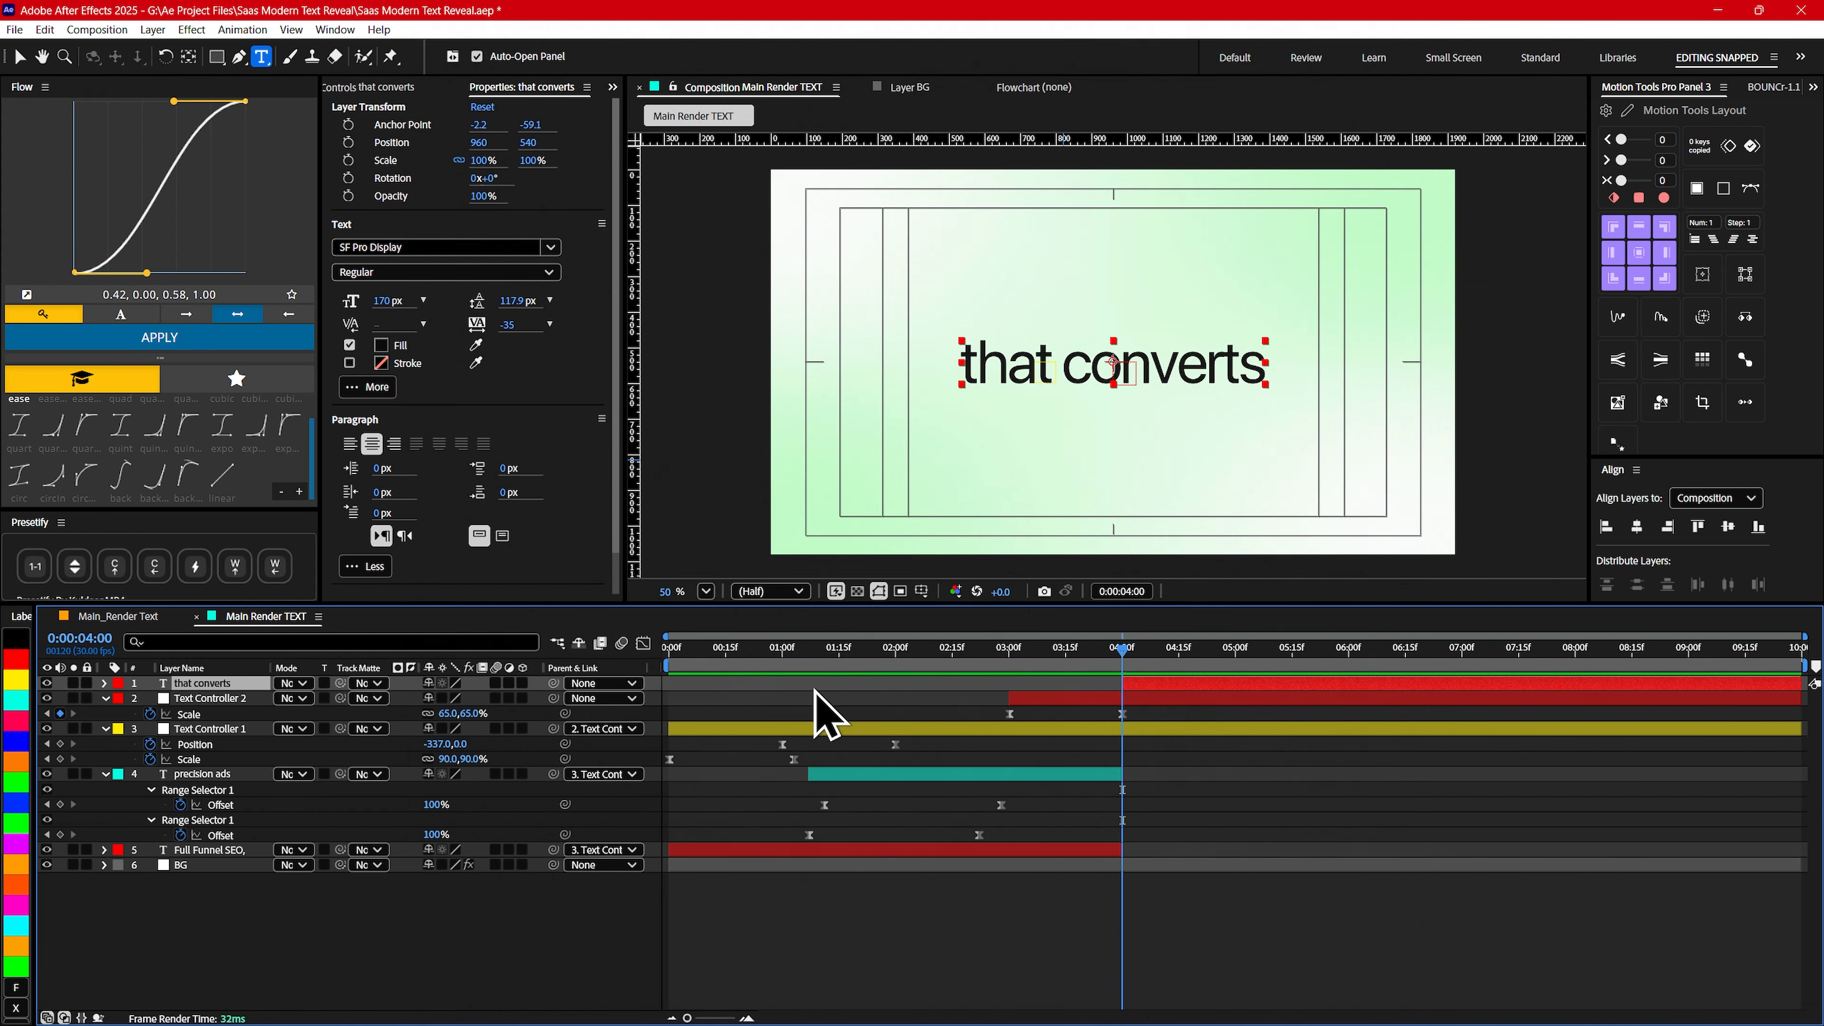
key("s")
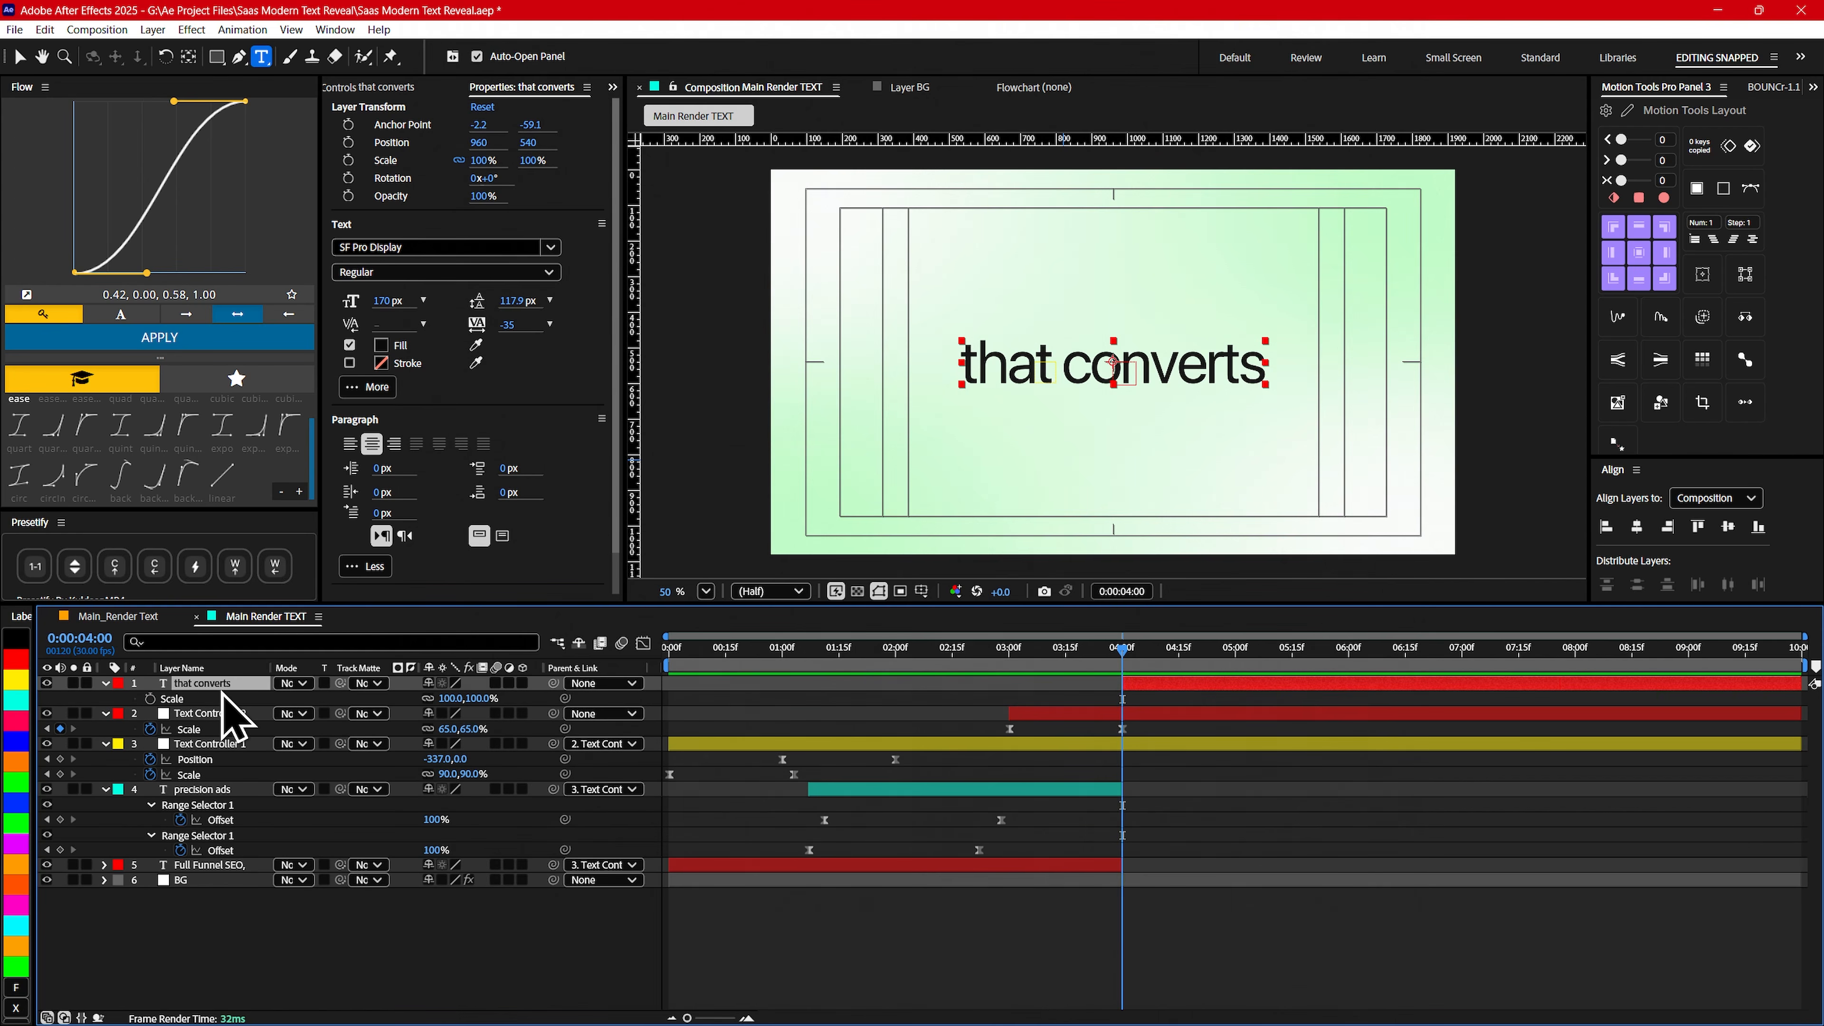
- Keyframe the that converts layer's Scale at 110% at 0:00:04:00
left_click(150, 698)
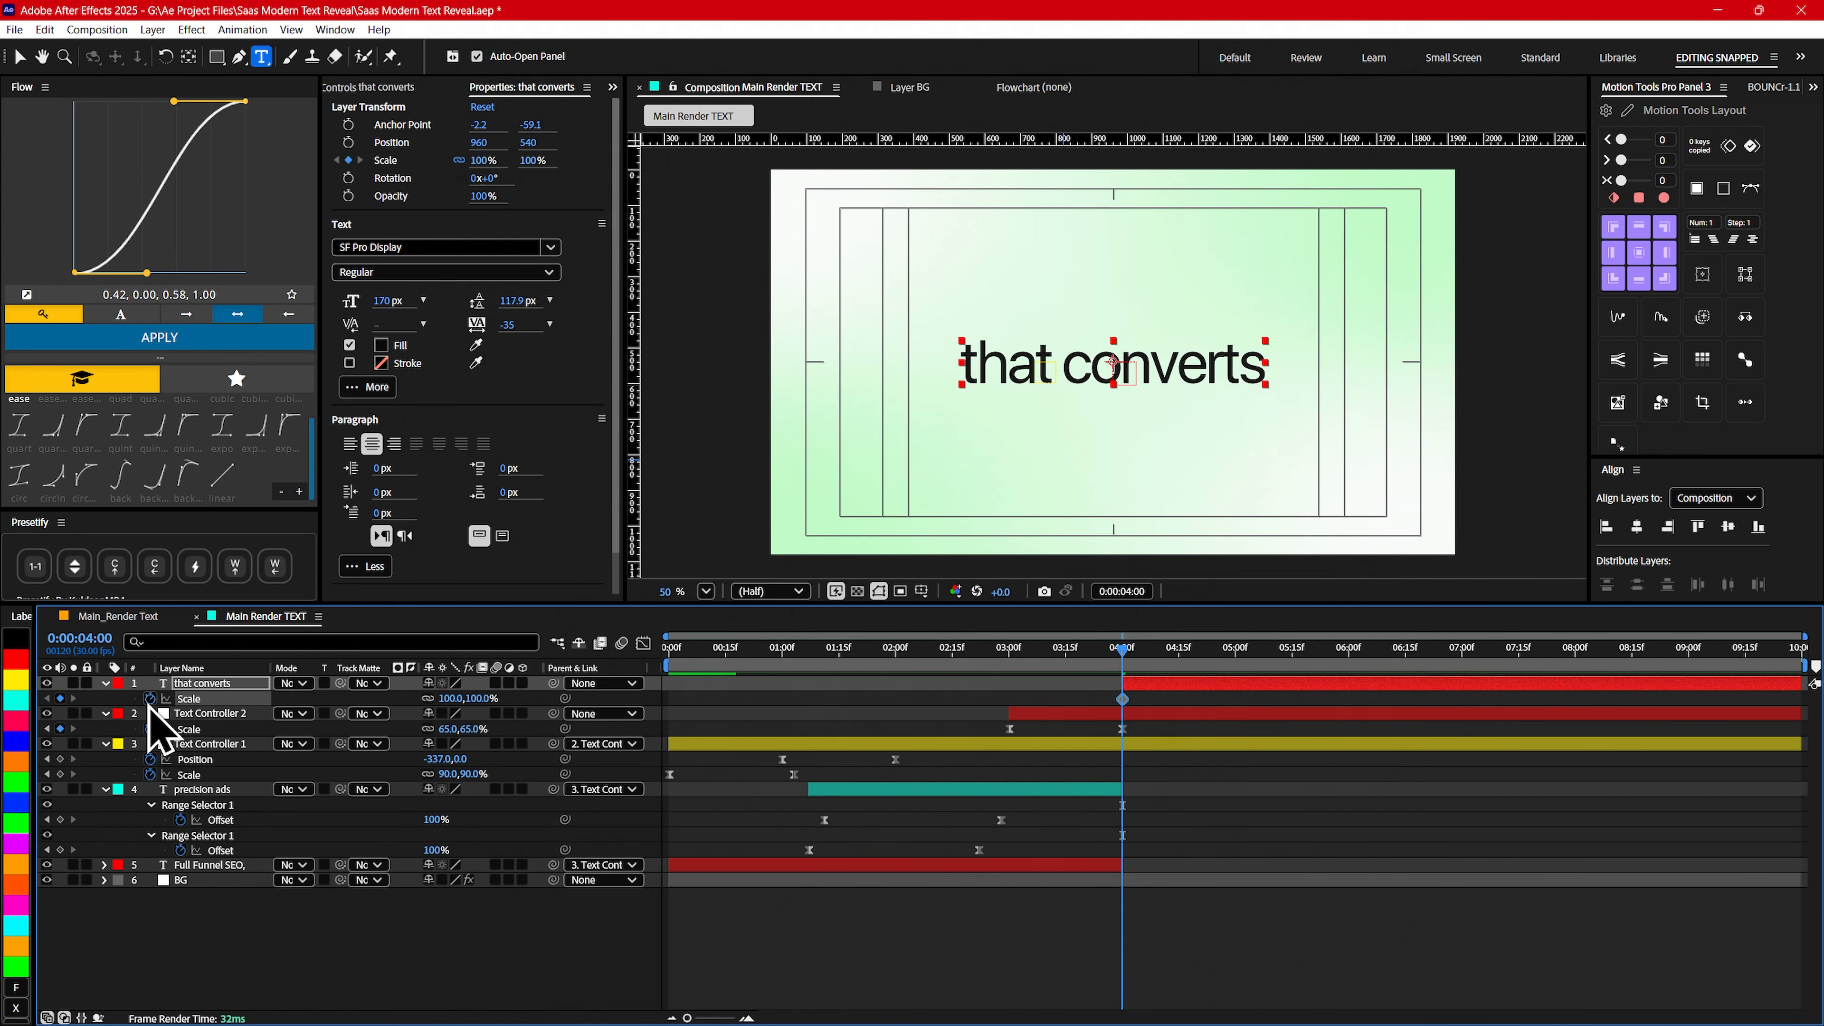
left_click_drag(453, 699, 467, 698)
left_click(454, 697)
type("11")
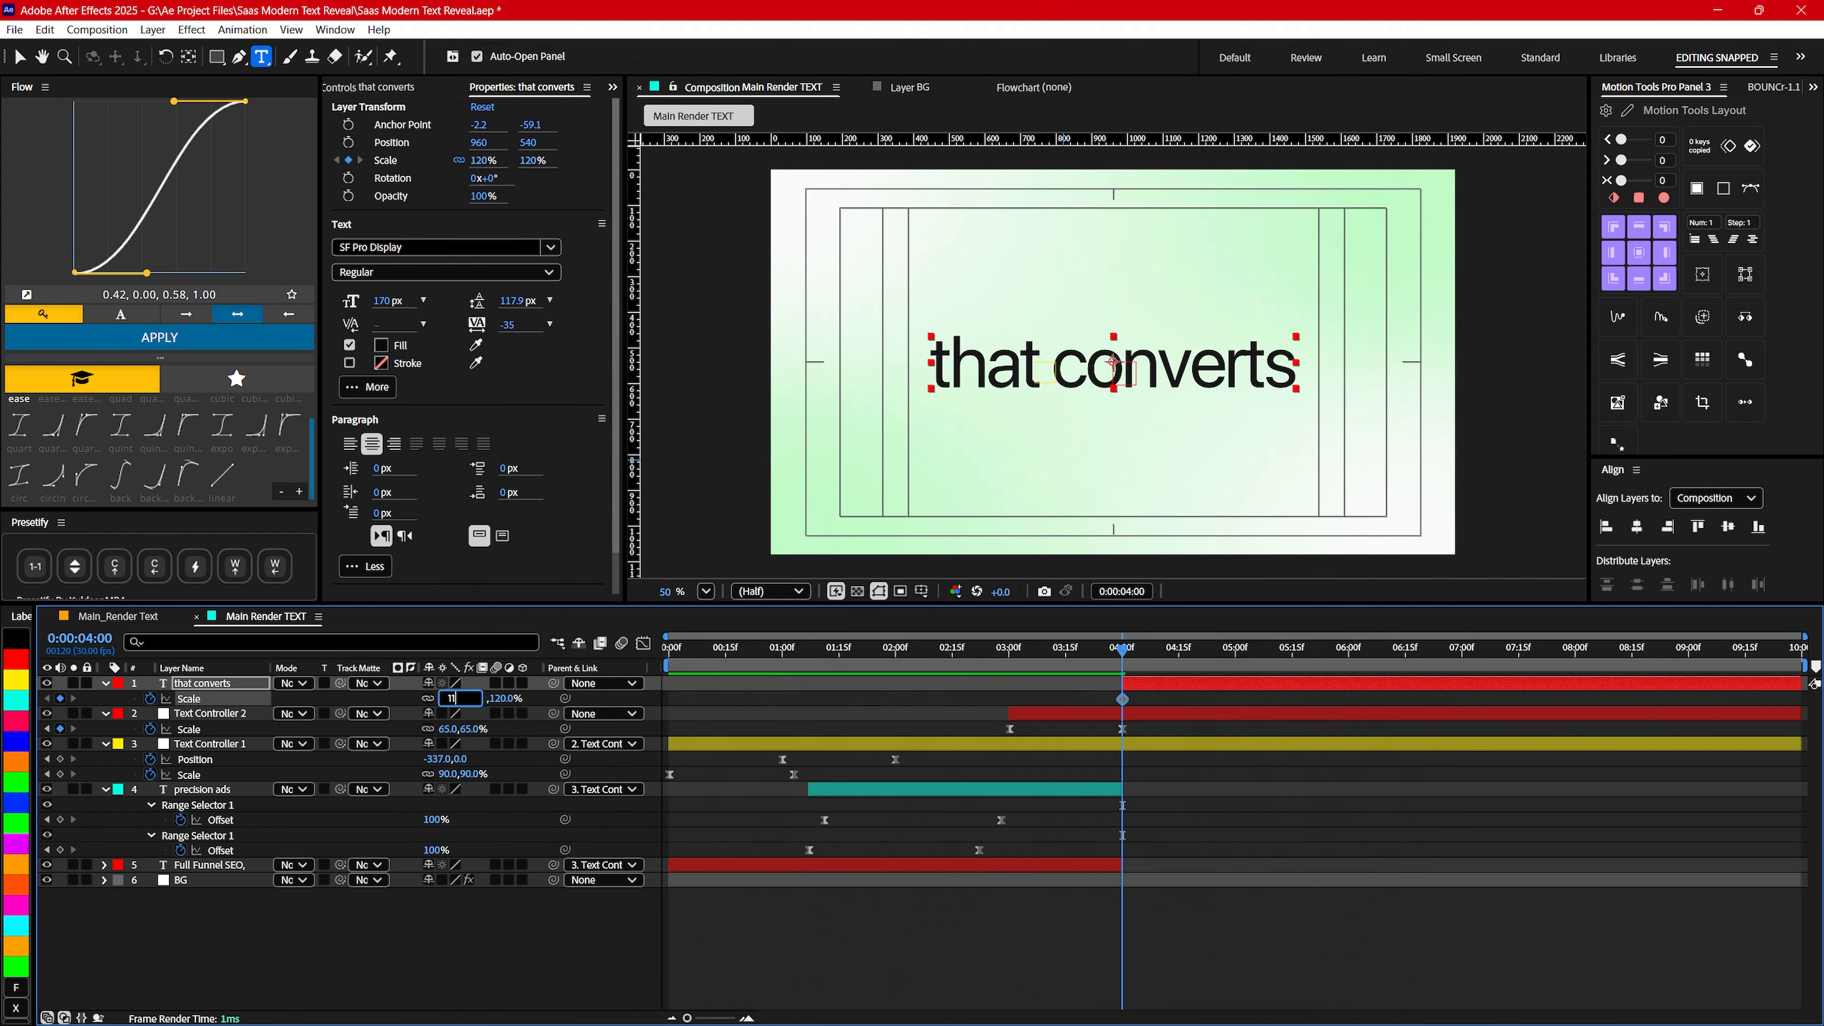
type("0")
key("Return")
- Add a 90% Scale keyframe to the that converts layer at 0:00:05:00
left_click_drag(1136, 655, 1236, 655)
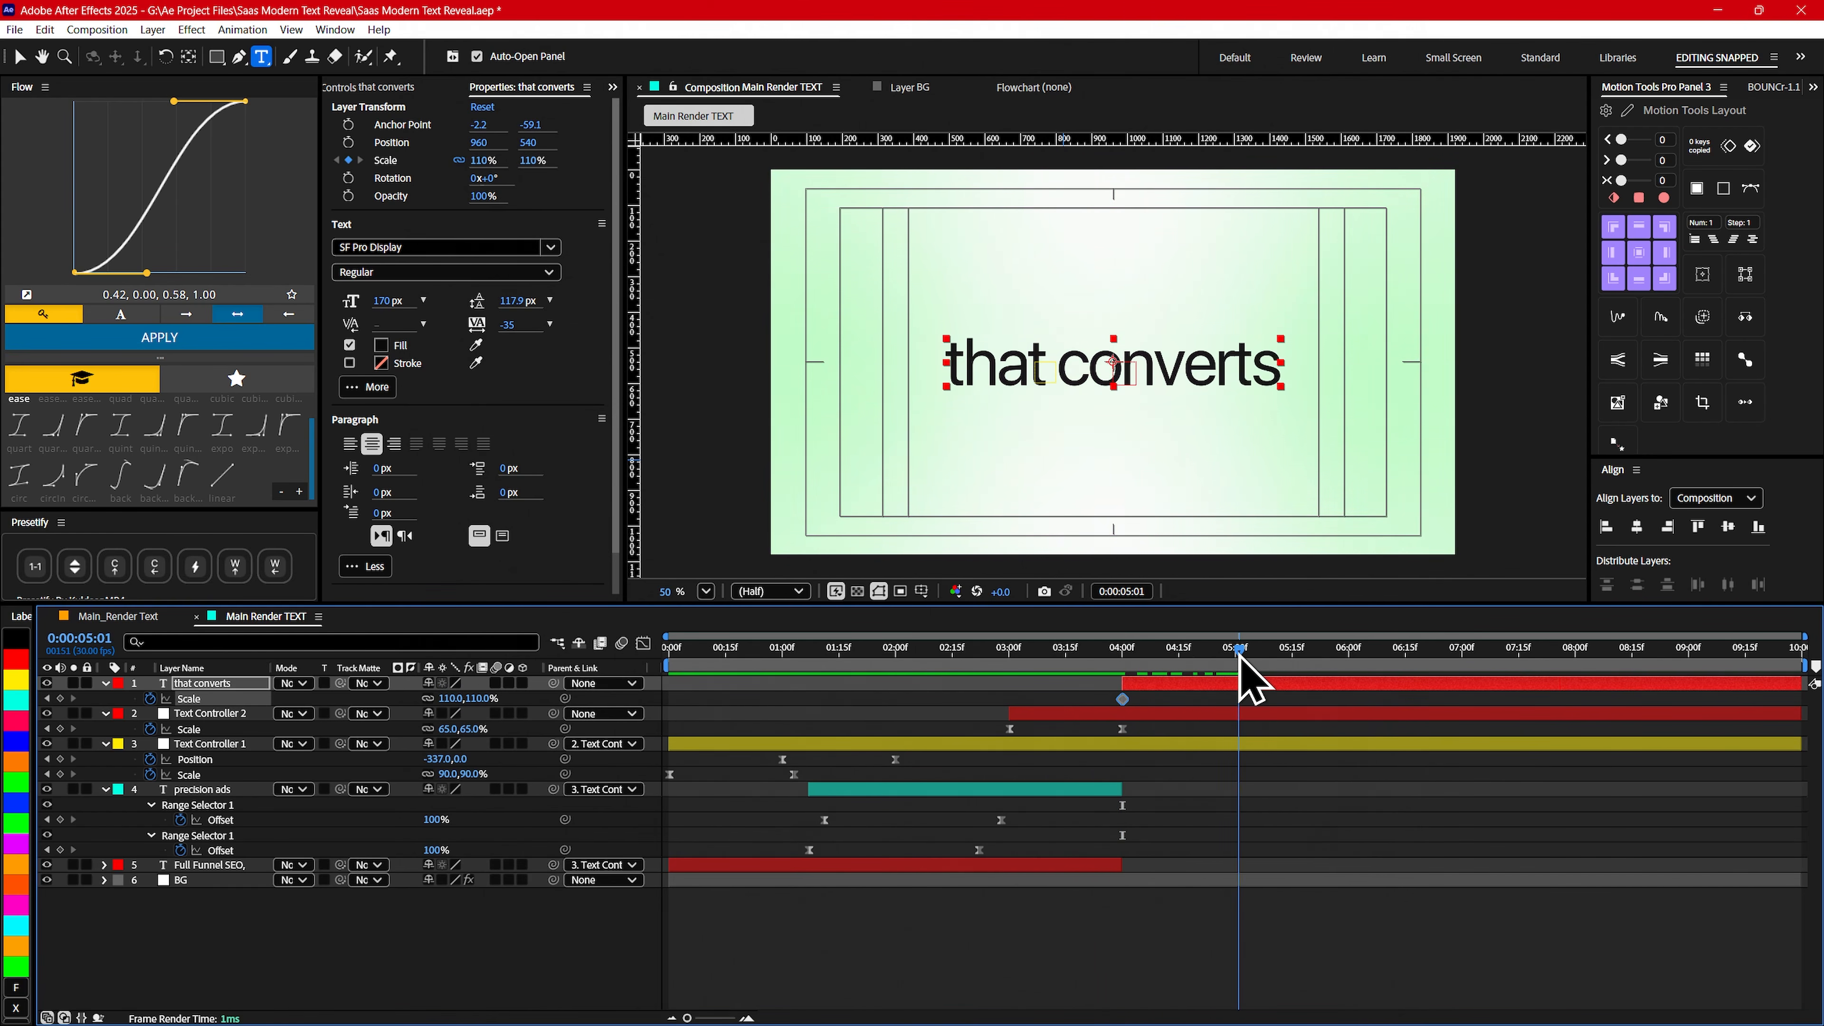
left_click(452, 698)
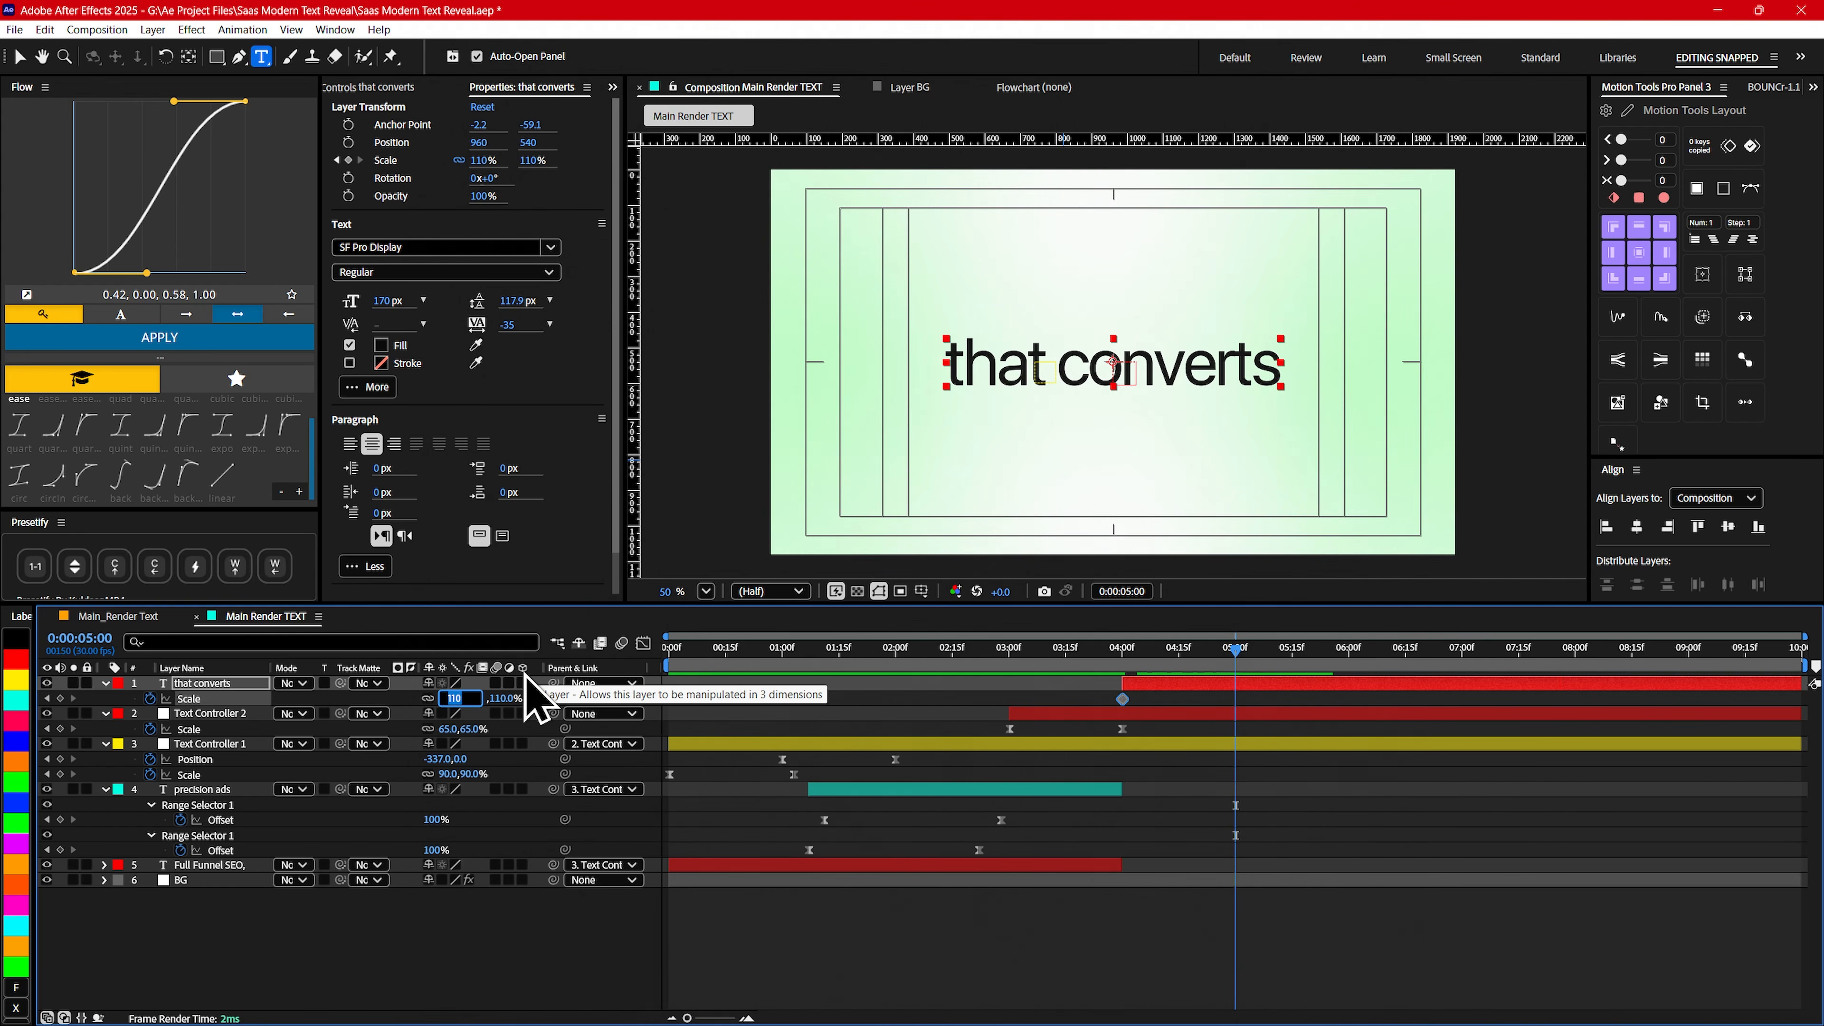
type("90")
key("Return")
- Ease the that converts Scale keyframes and shape their speed curve so the shrink starts fast and settles slowly
left_click_drag(1107, 653, 1145, 661)
left_click_drag(1254, 691, 1102, 708)
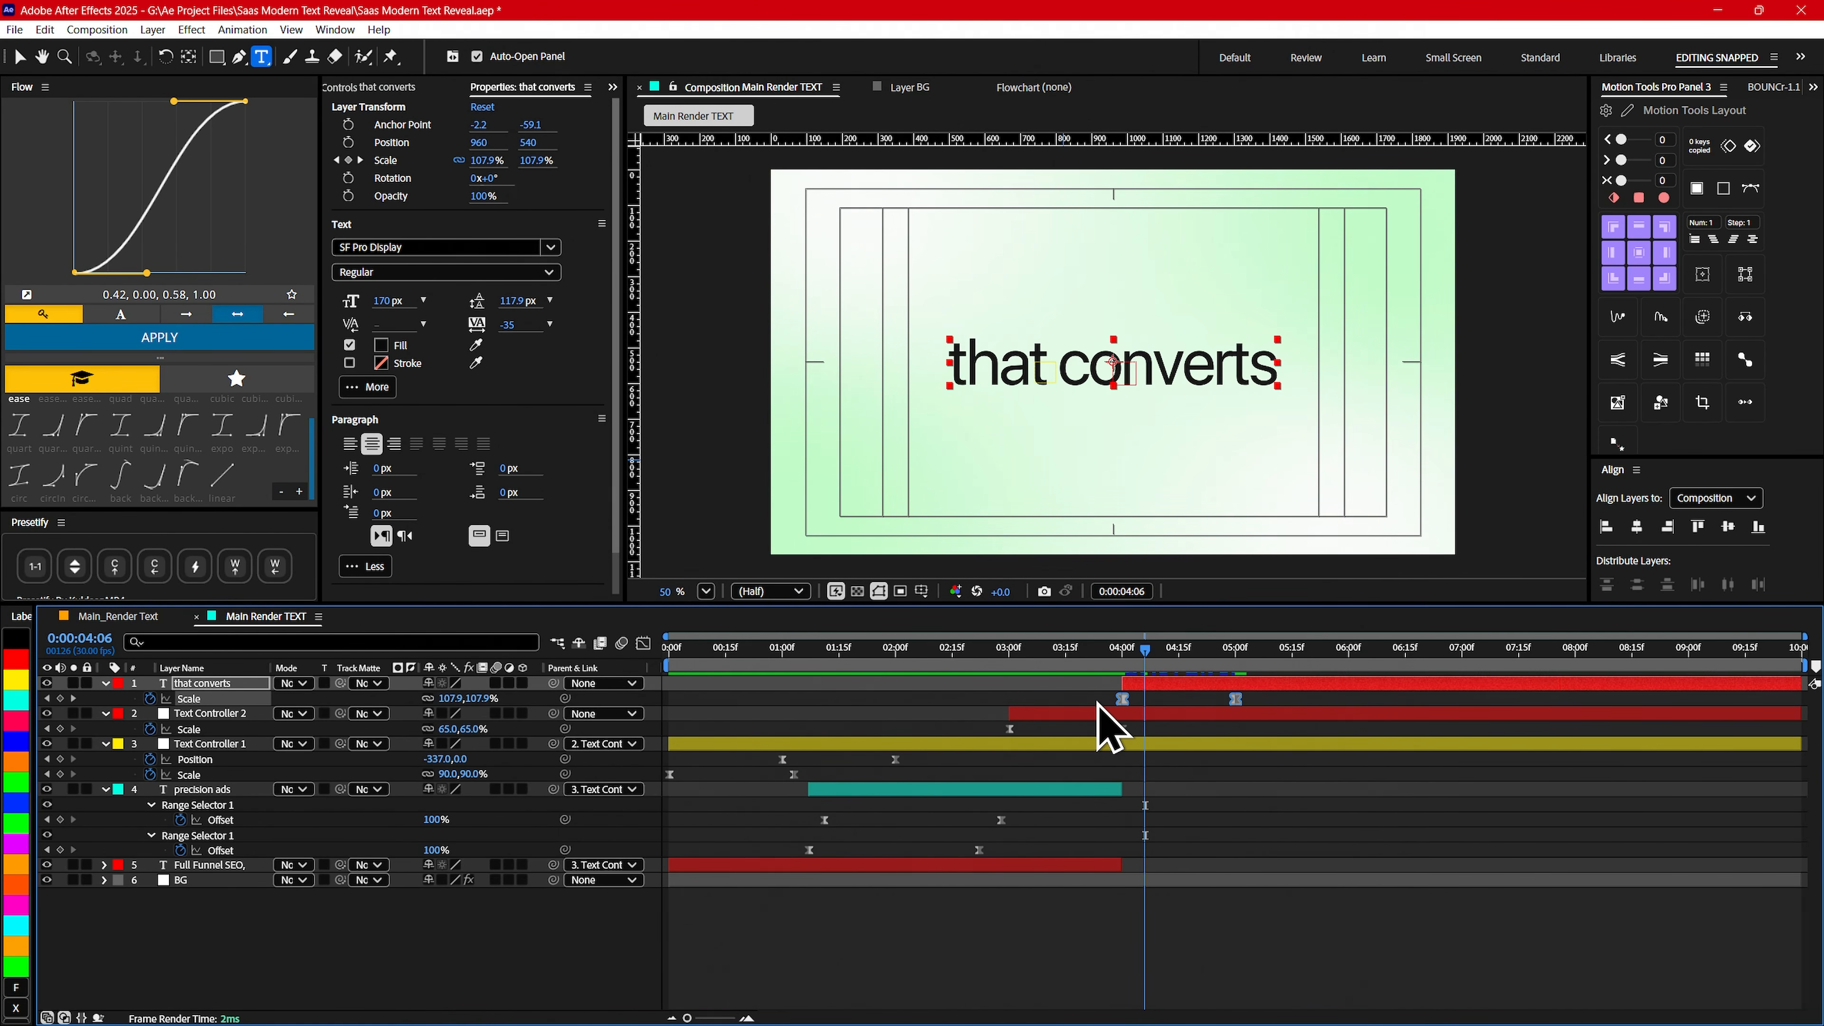
left_click(644, 644)
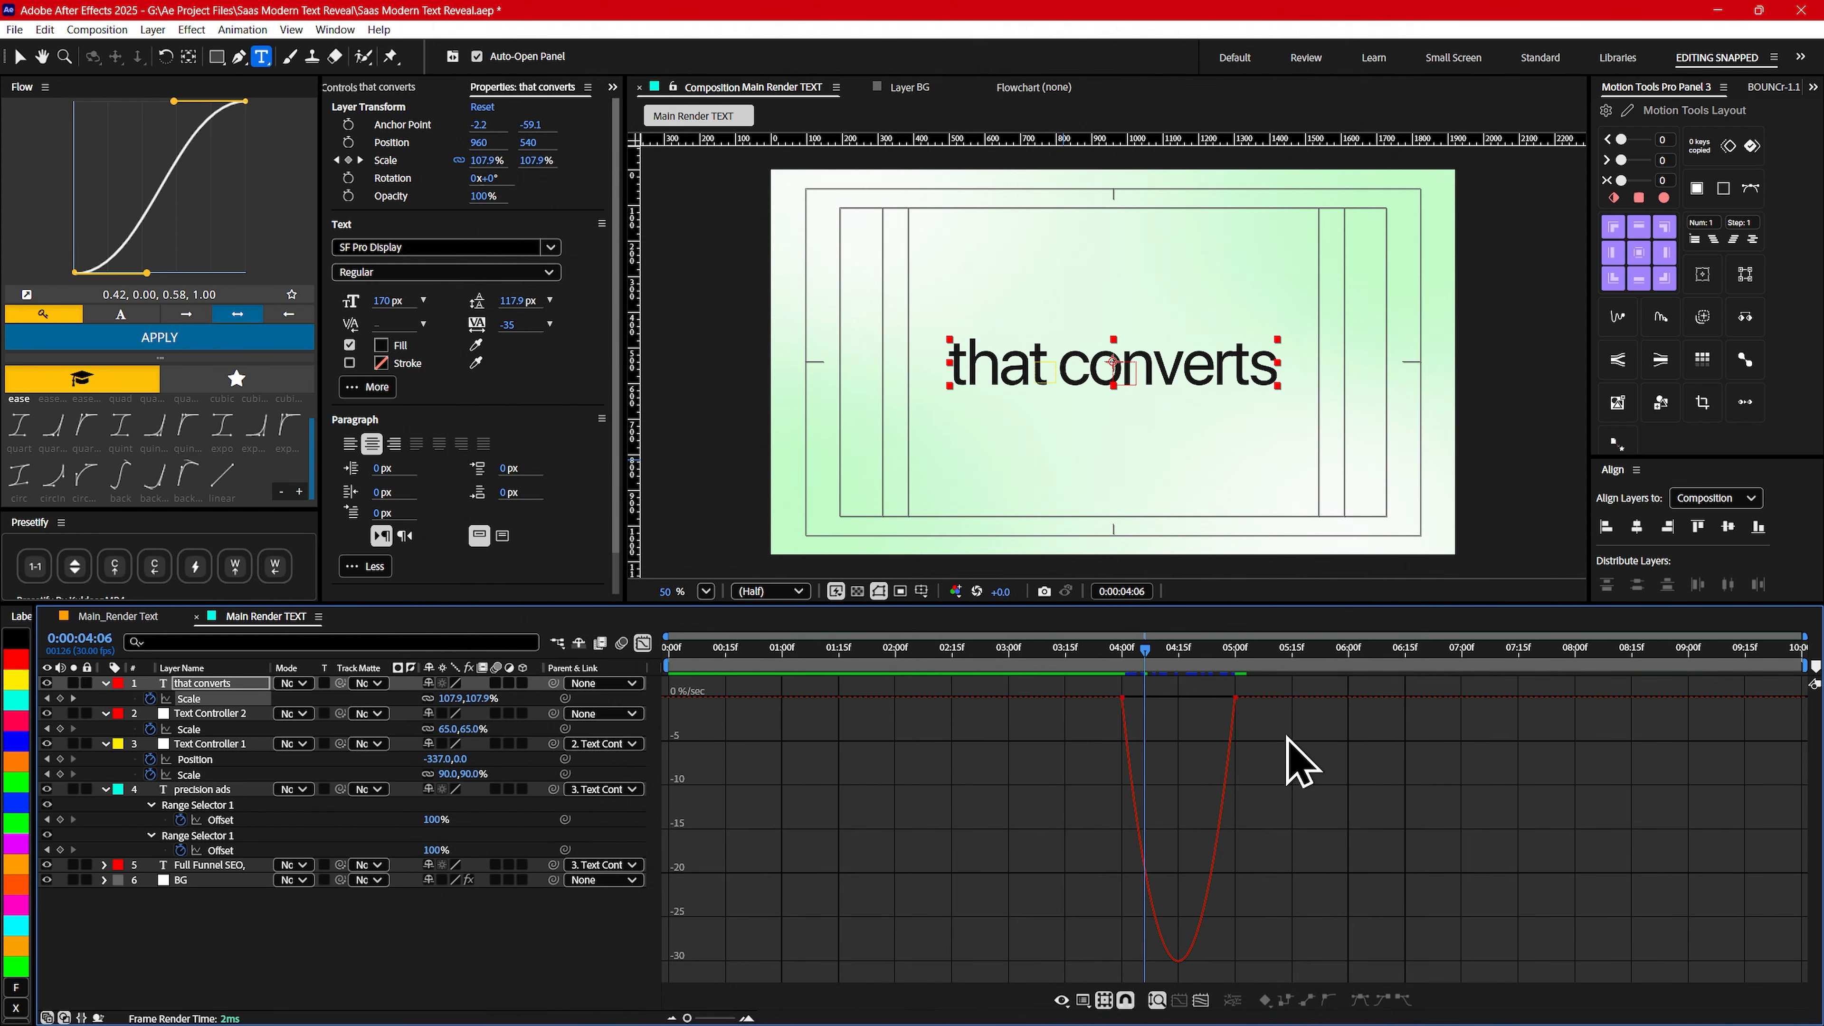
left_click_drag(1301, 733, 1132, 711)
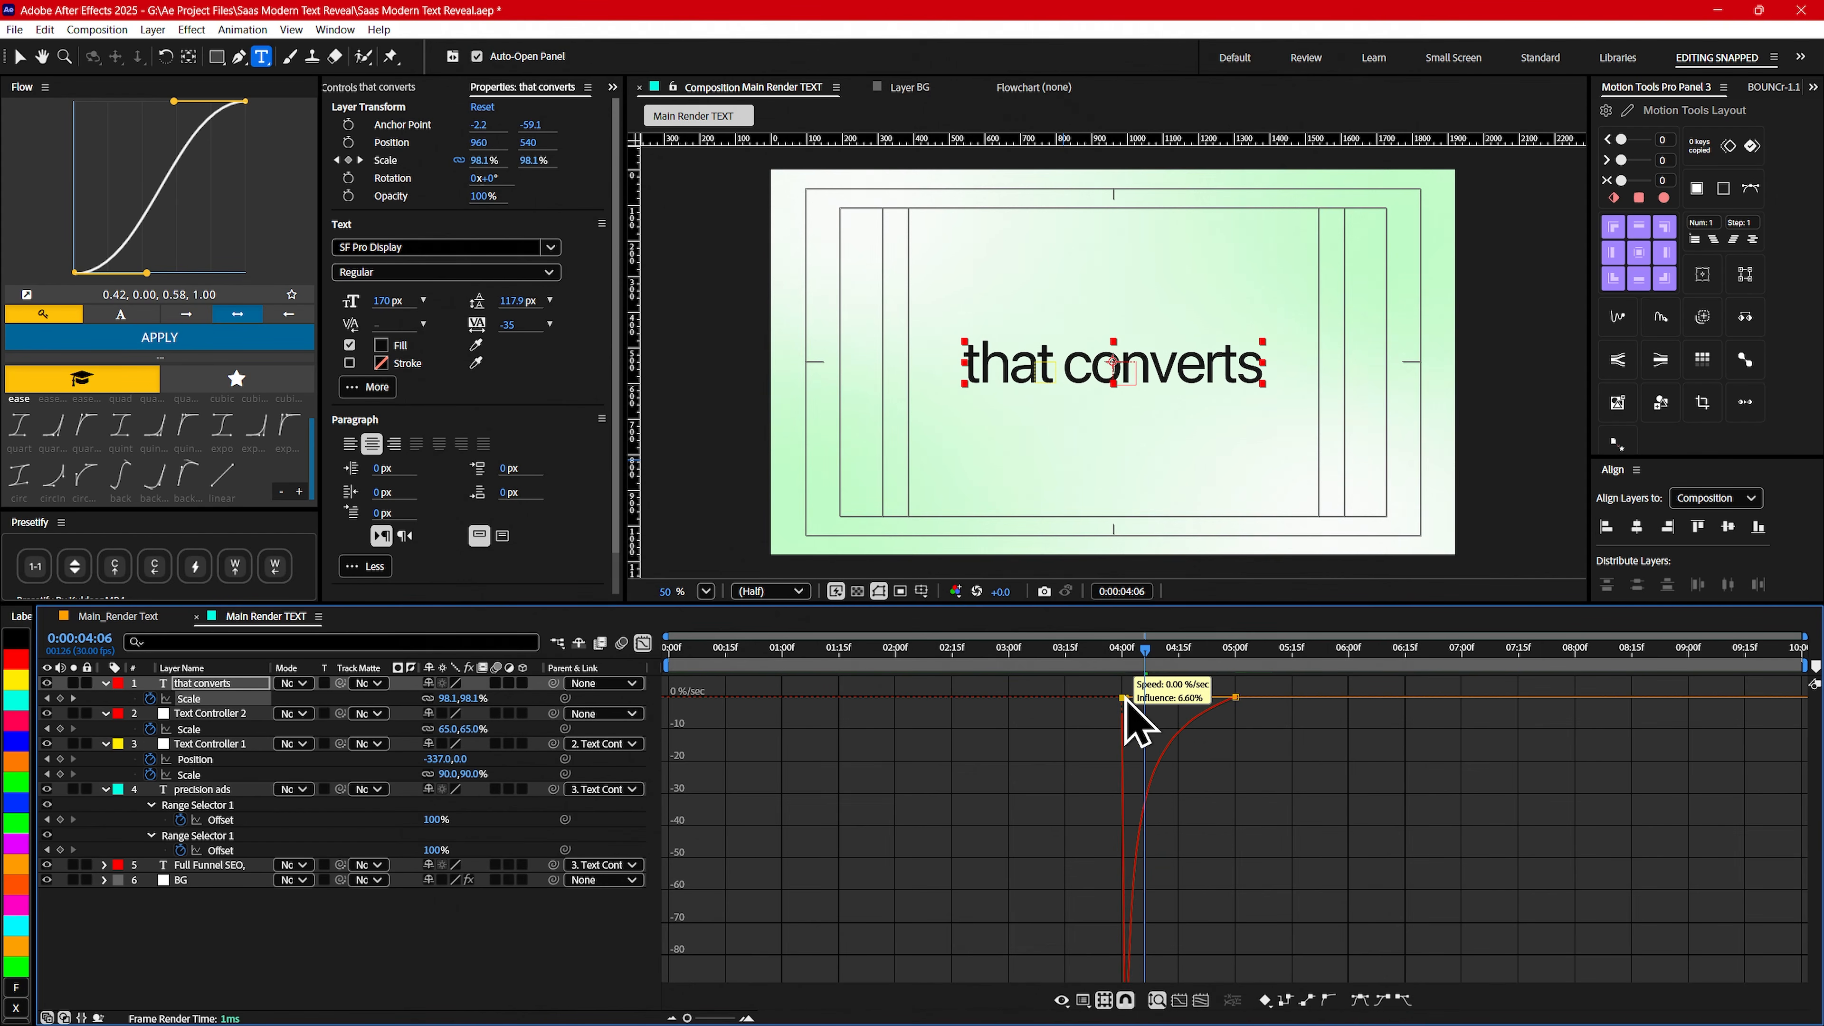
left_click(642, 643)
- Trim the end of the Text Controller 2 layer to 0:00:04:00
left_click_drag(940, 650, 1131, 652)
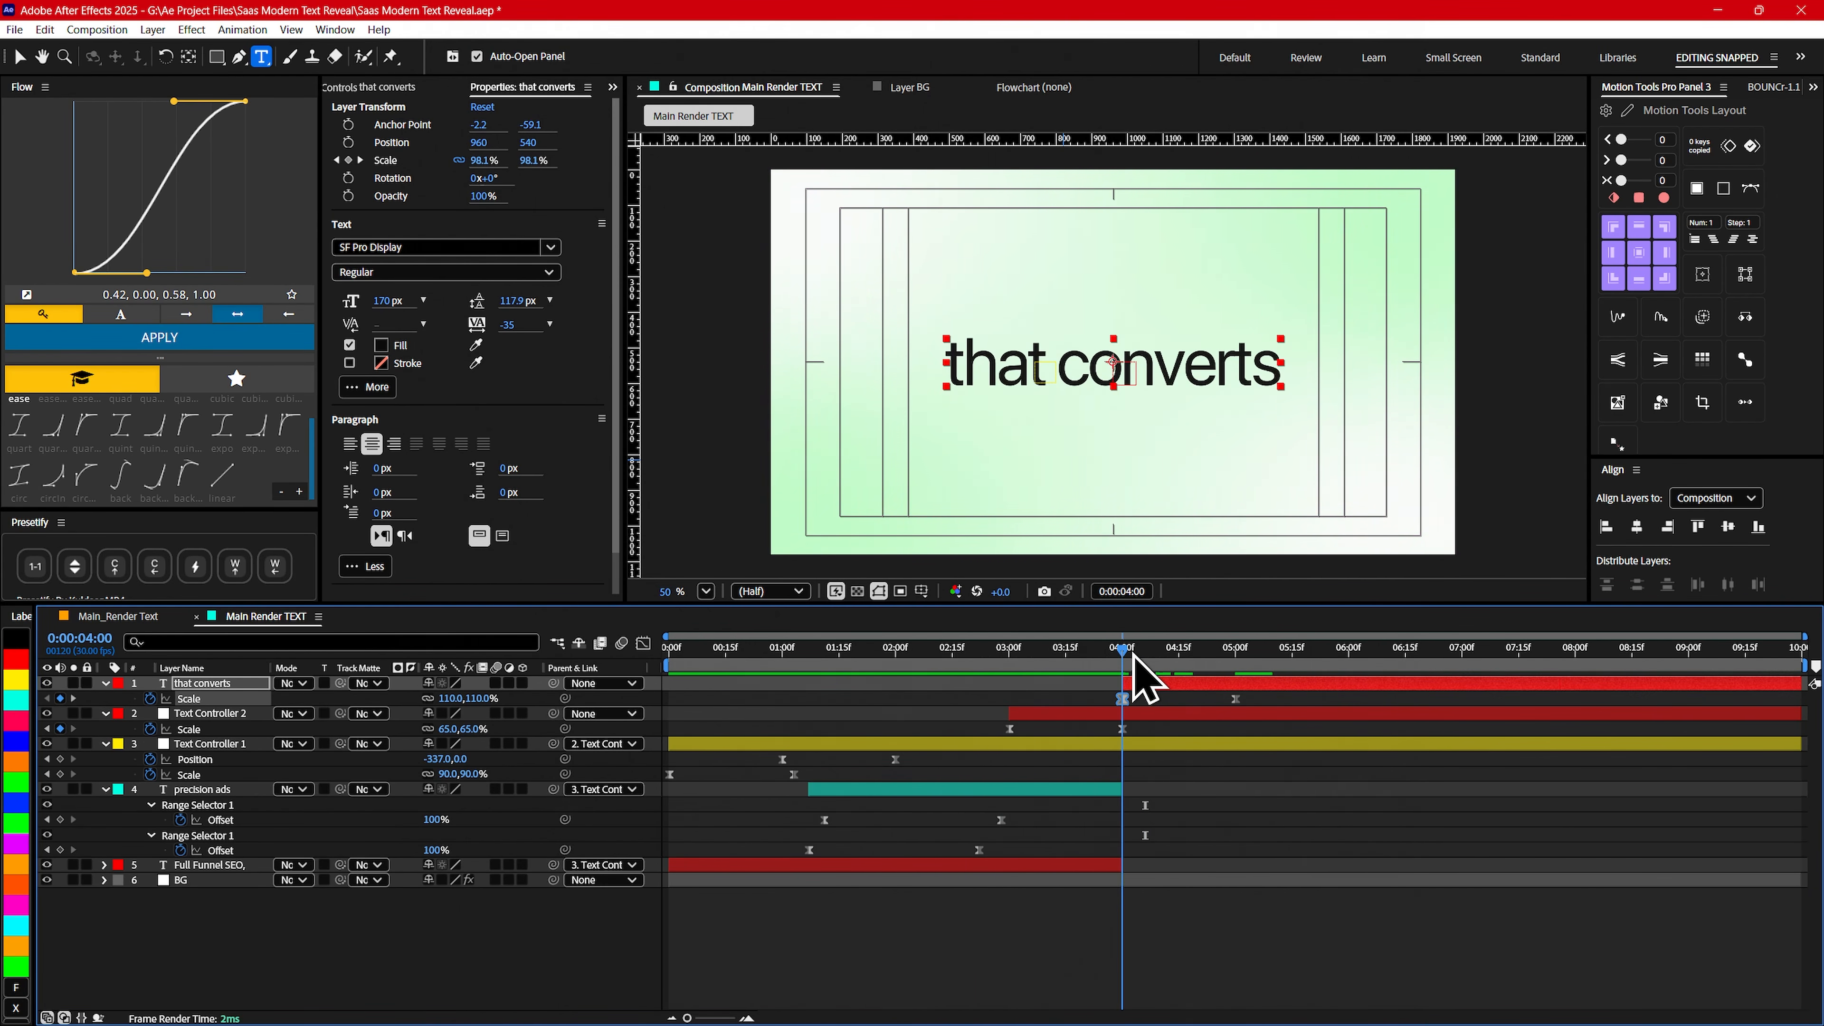
left_click(223, 714)
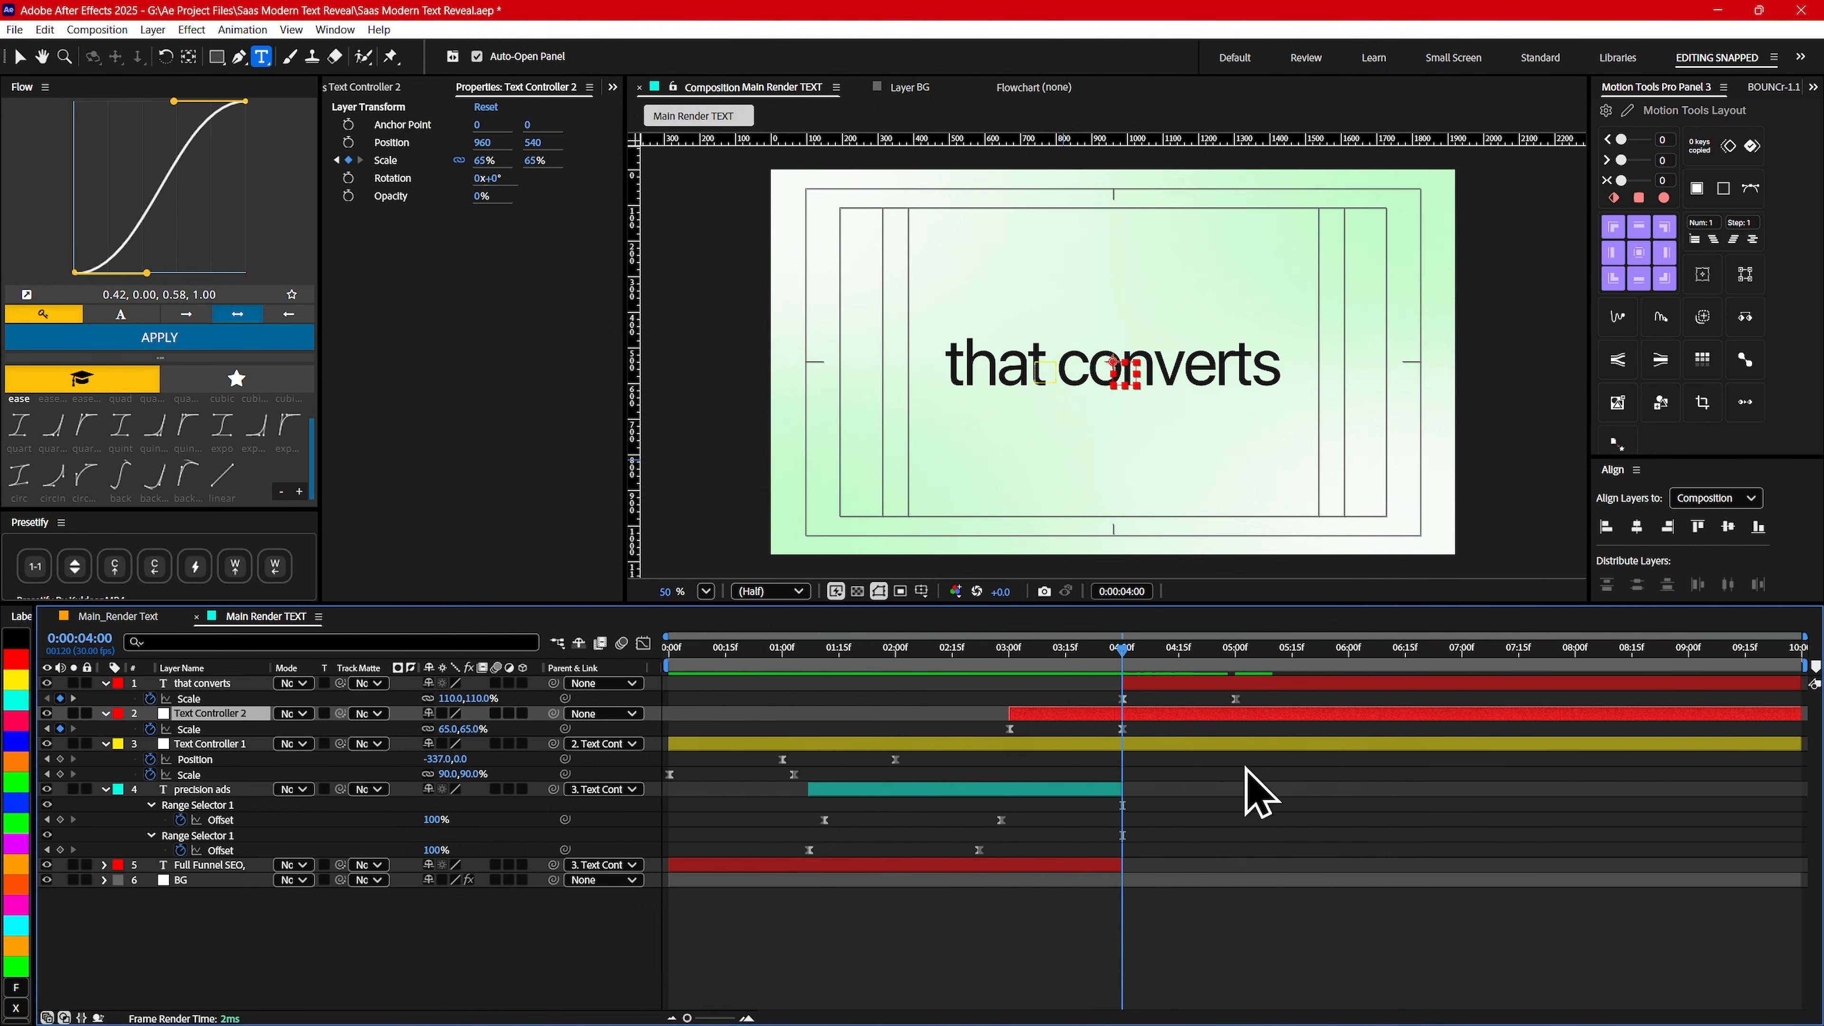
key("alt+bracketright")
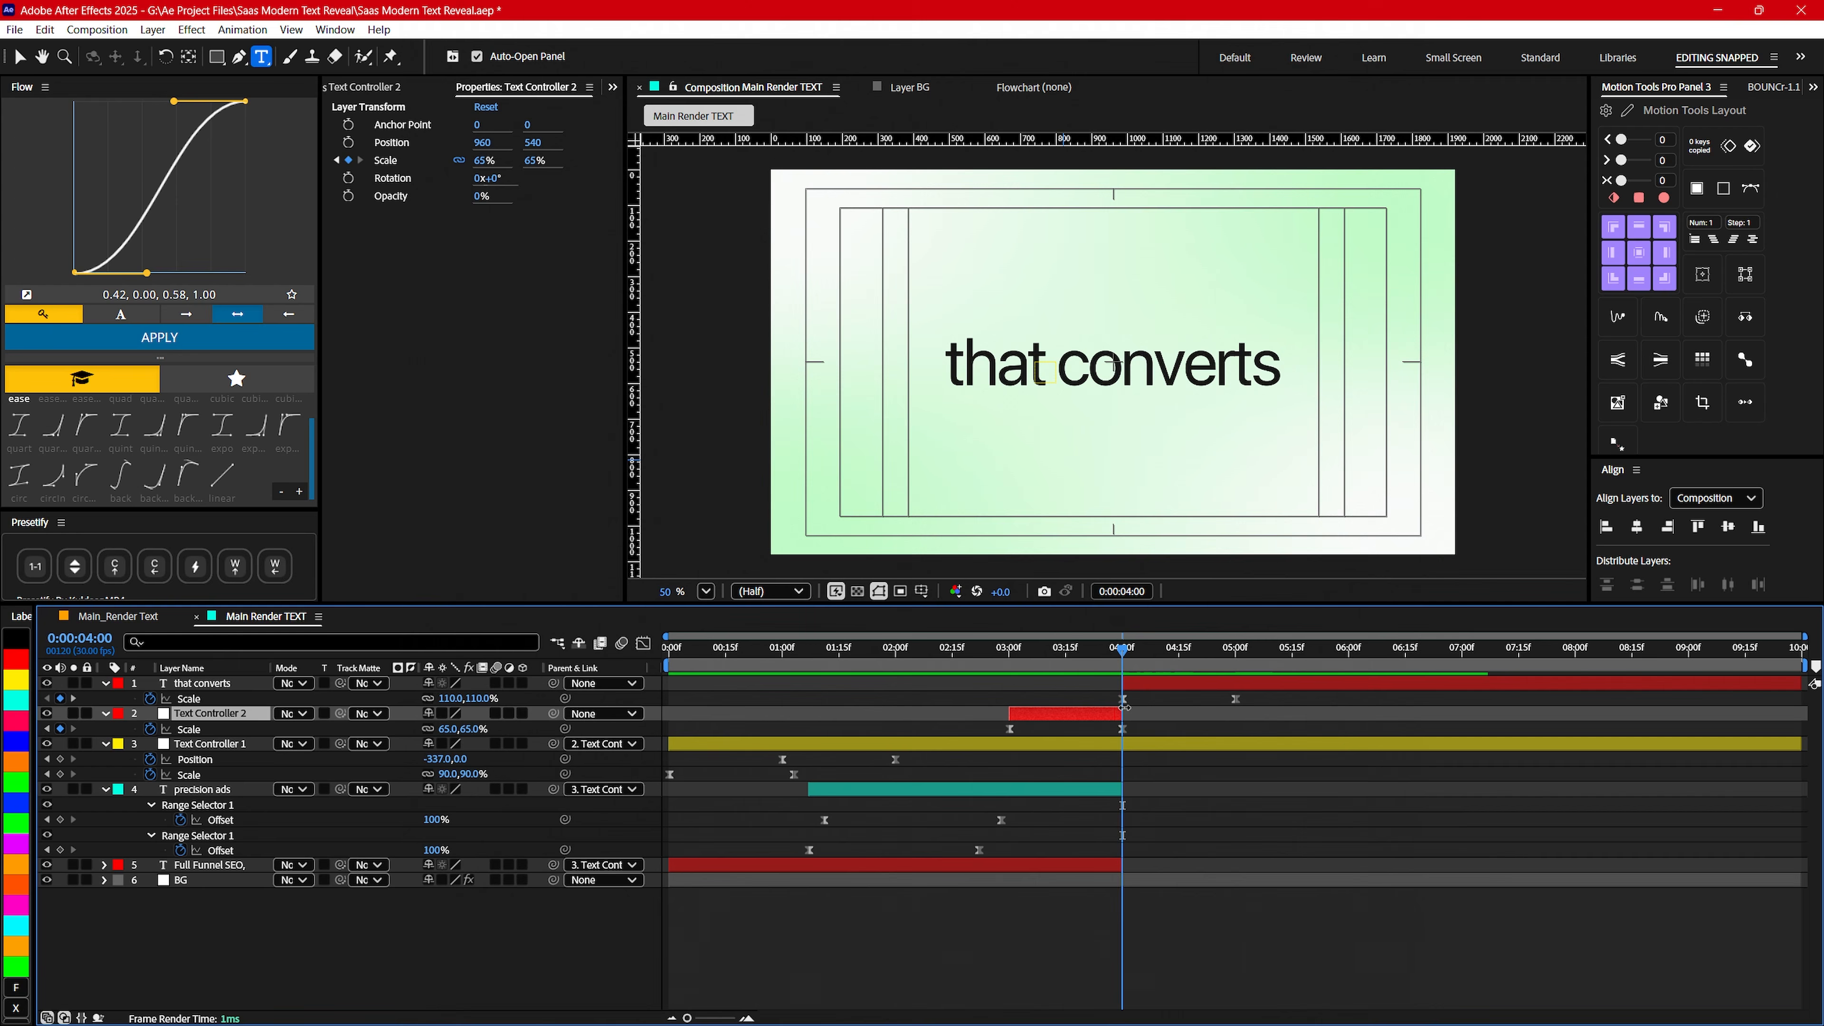
- Preview the transition and shift the Text Controller 2 layer earlier so it starts at 0:00:02:22
key("space")
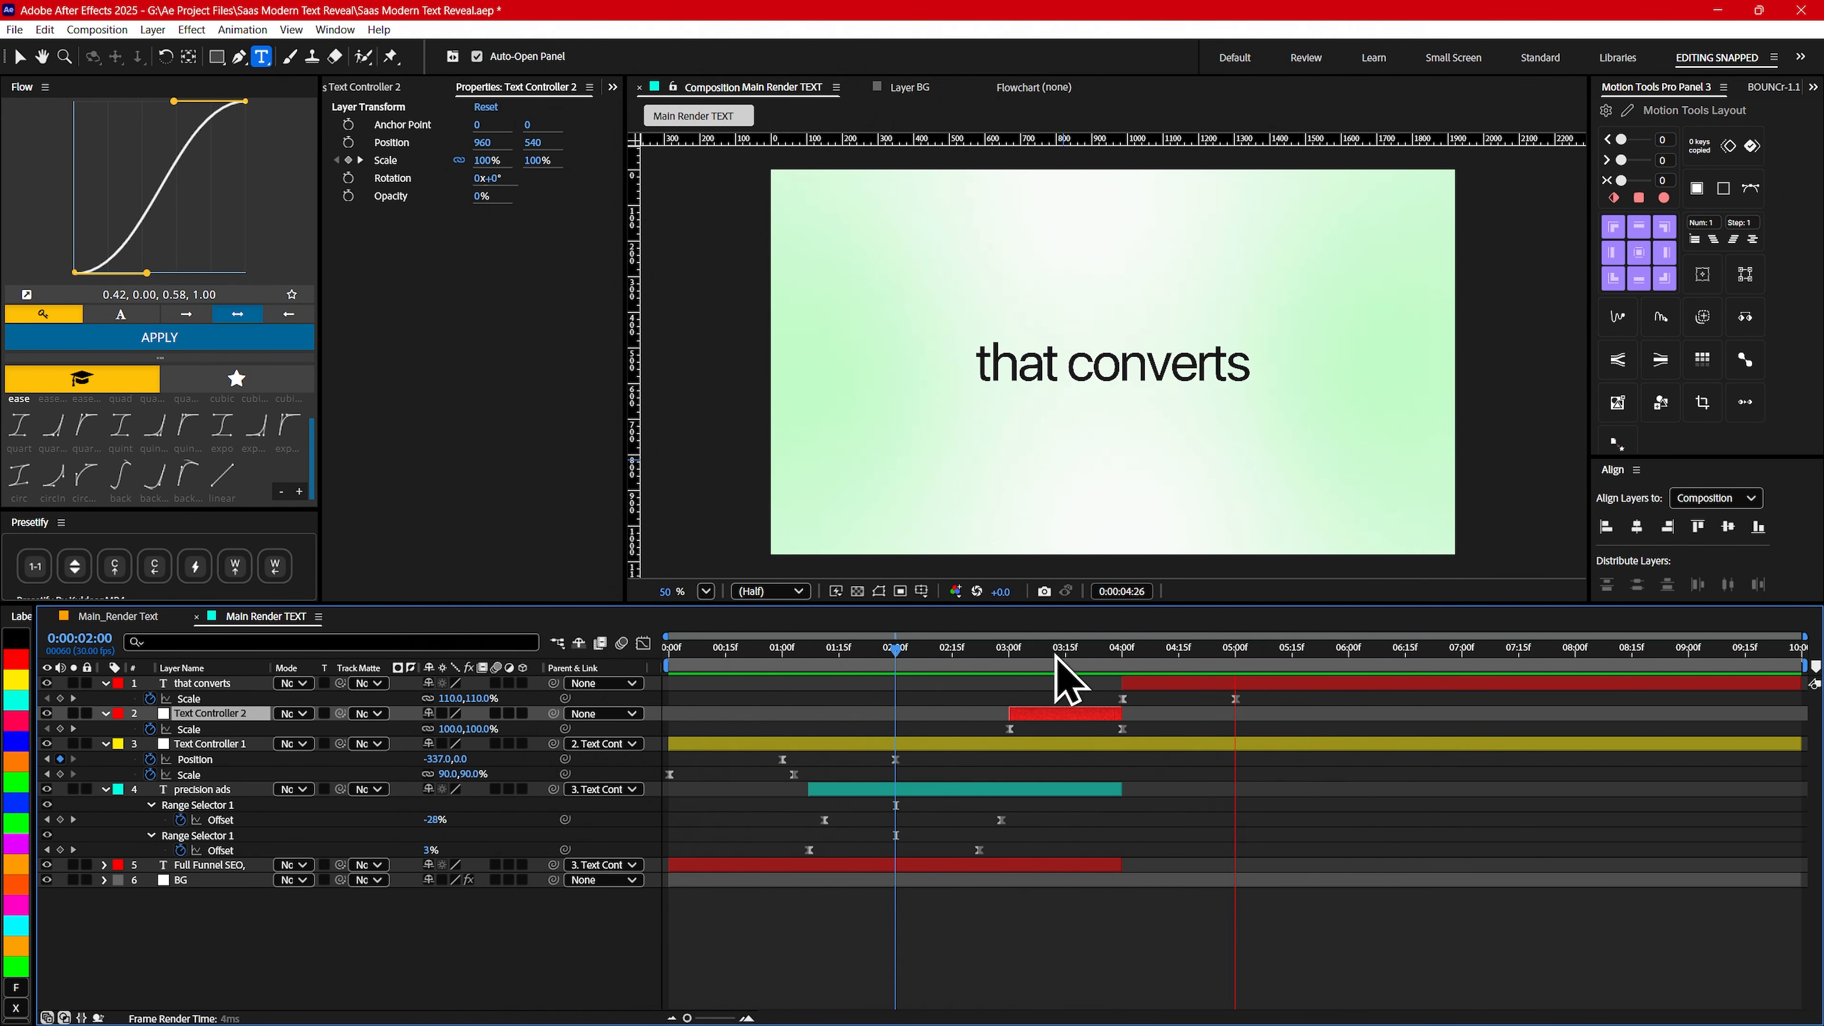
left_click(921, 649)
left_click_drag(923, 655, 1001, 668)
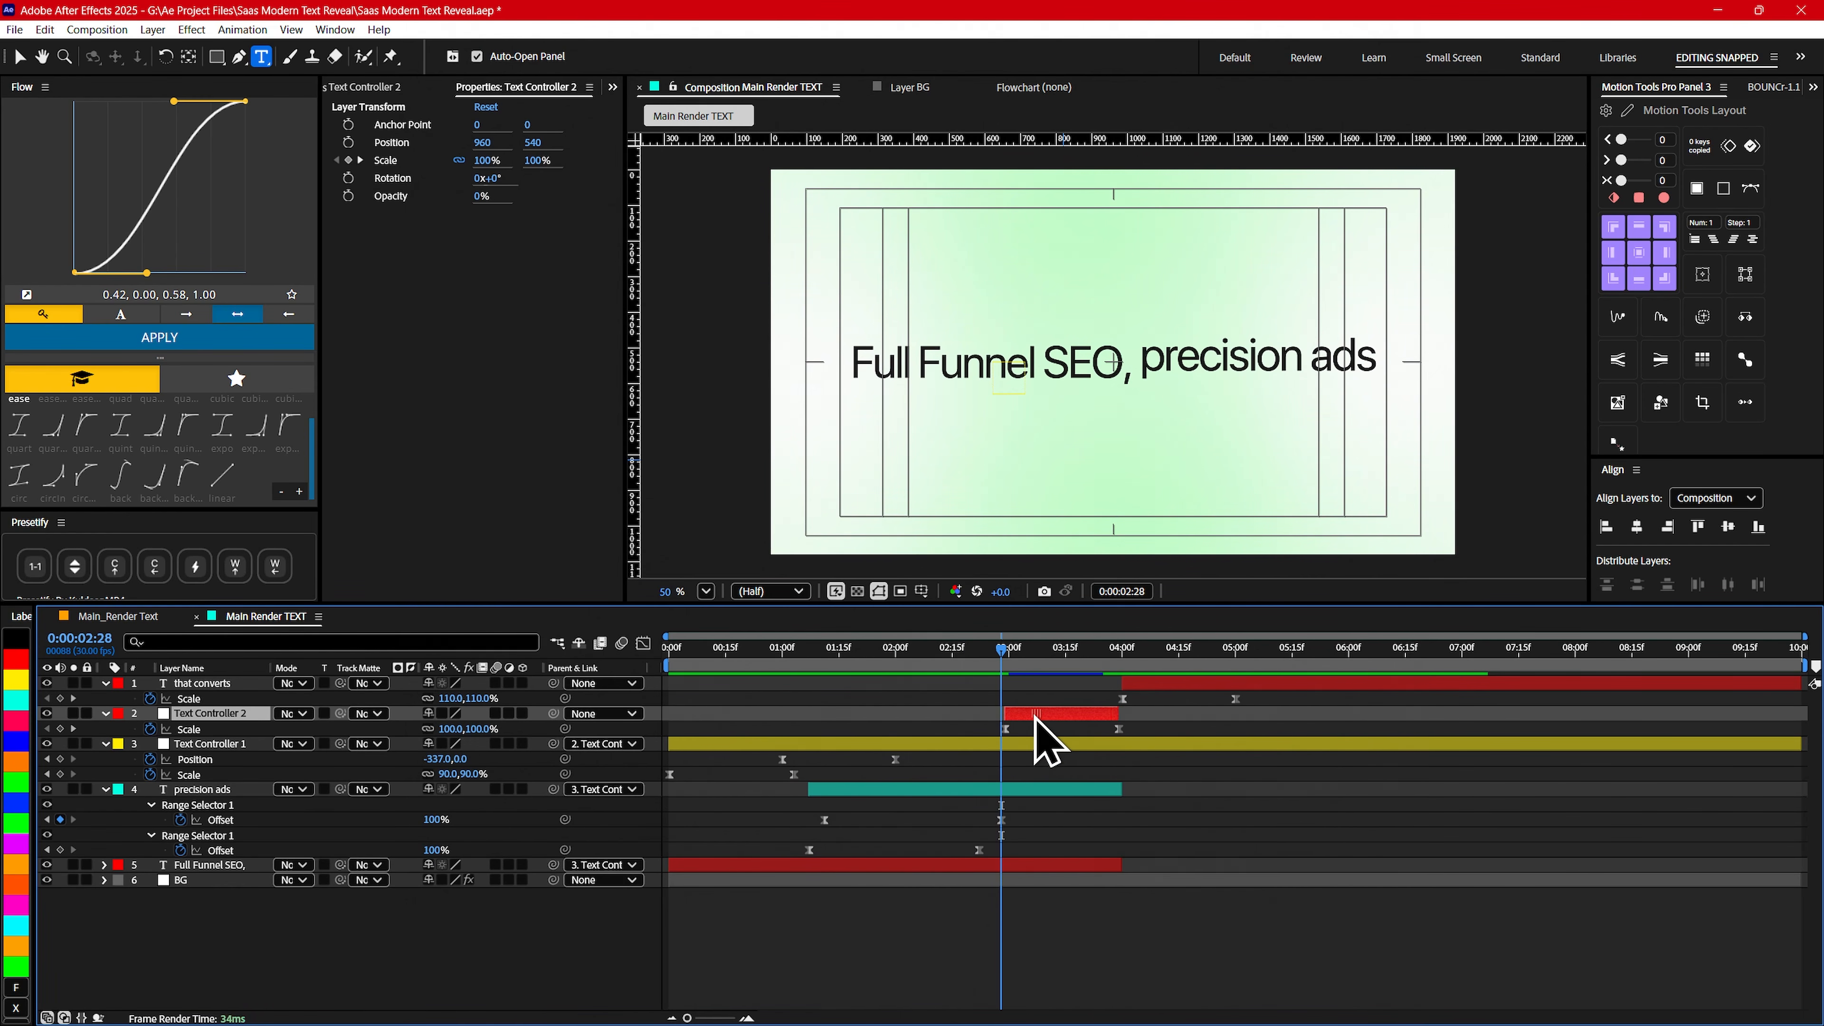
left_click_drag(1035, 716, 1018, 715)
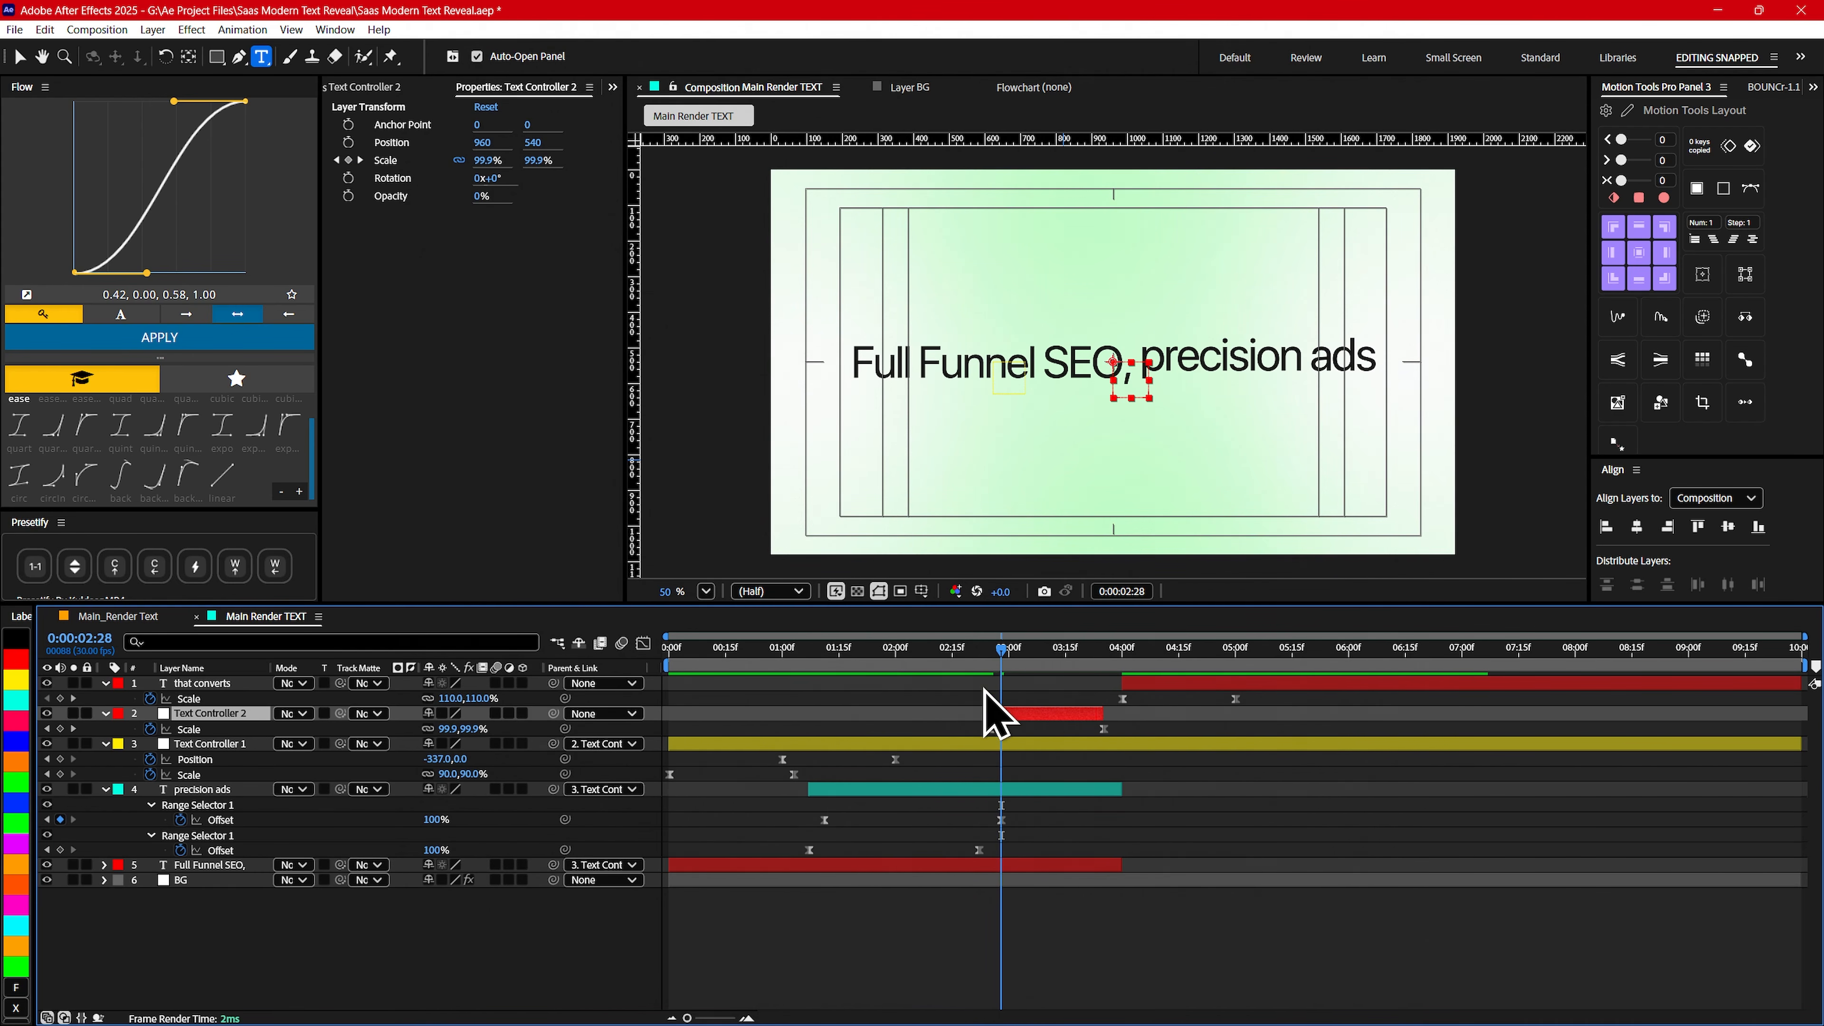
mouse_move(953, 652)
left_mouse_down()
mouse_move(1020, 666)
mouse_move(892, 671)
mouse_move(978, 666)
left_mouse_up()
left_click_drag(1013, 716, 954, 716)
left_click_drag(898, 658, 1034, 716)
- Trim the ends of the precision ads and Full Funnel SEO, layers to 0:00:03:22
left_click(934, 649)
left_click_drag(933, 649, 1092, 666)
left_click_drag(1120, 790, 1092, 790)
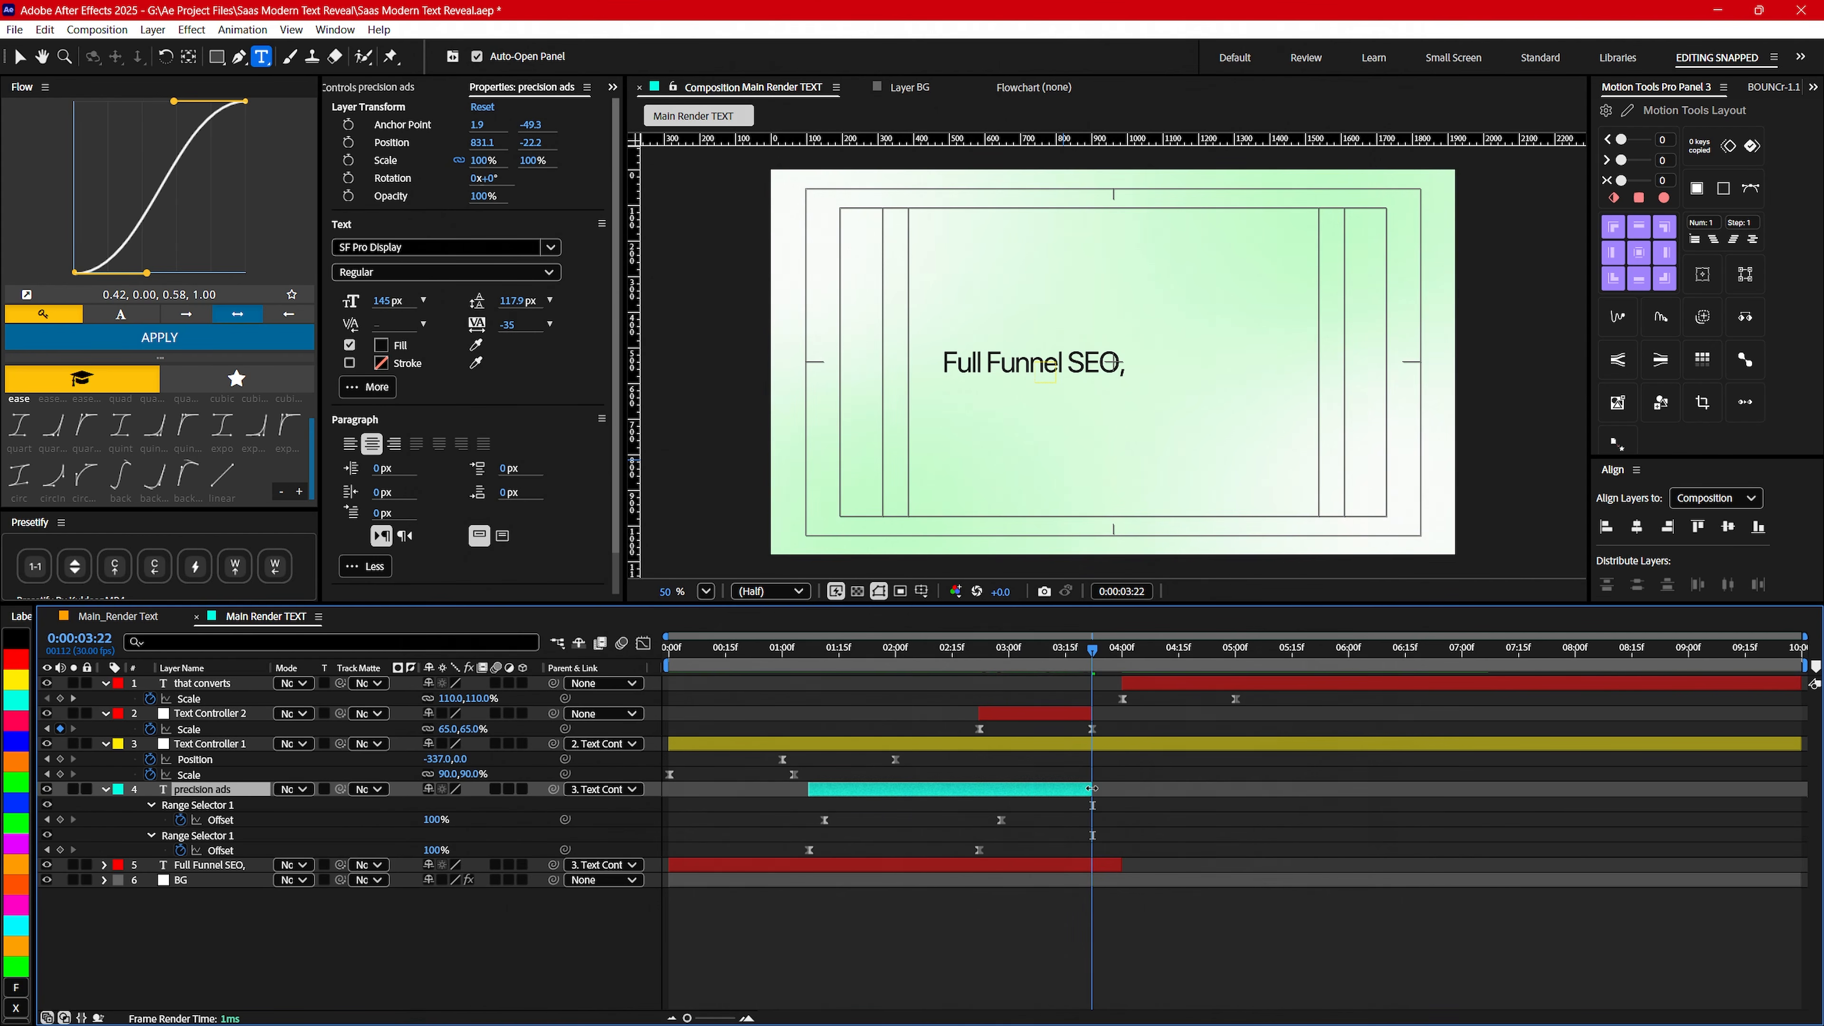
left_click_drag(1121, 864, 1093, 862)
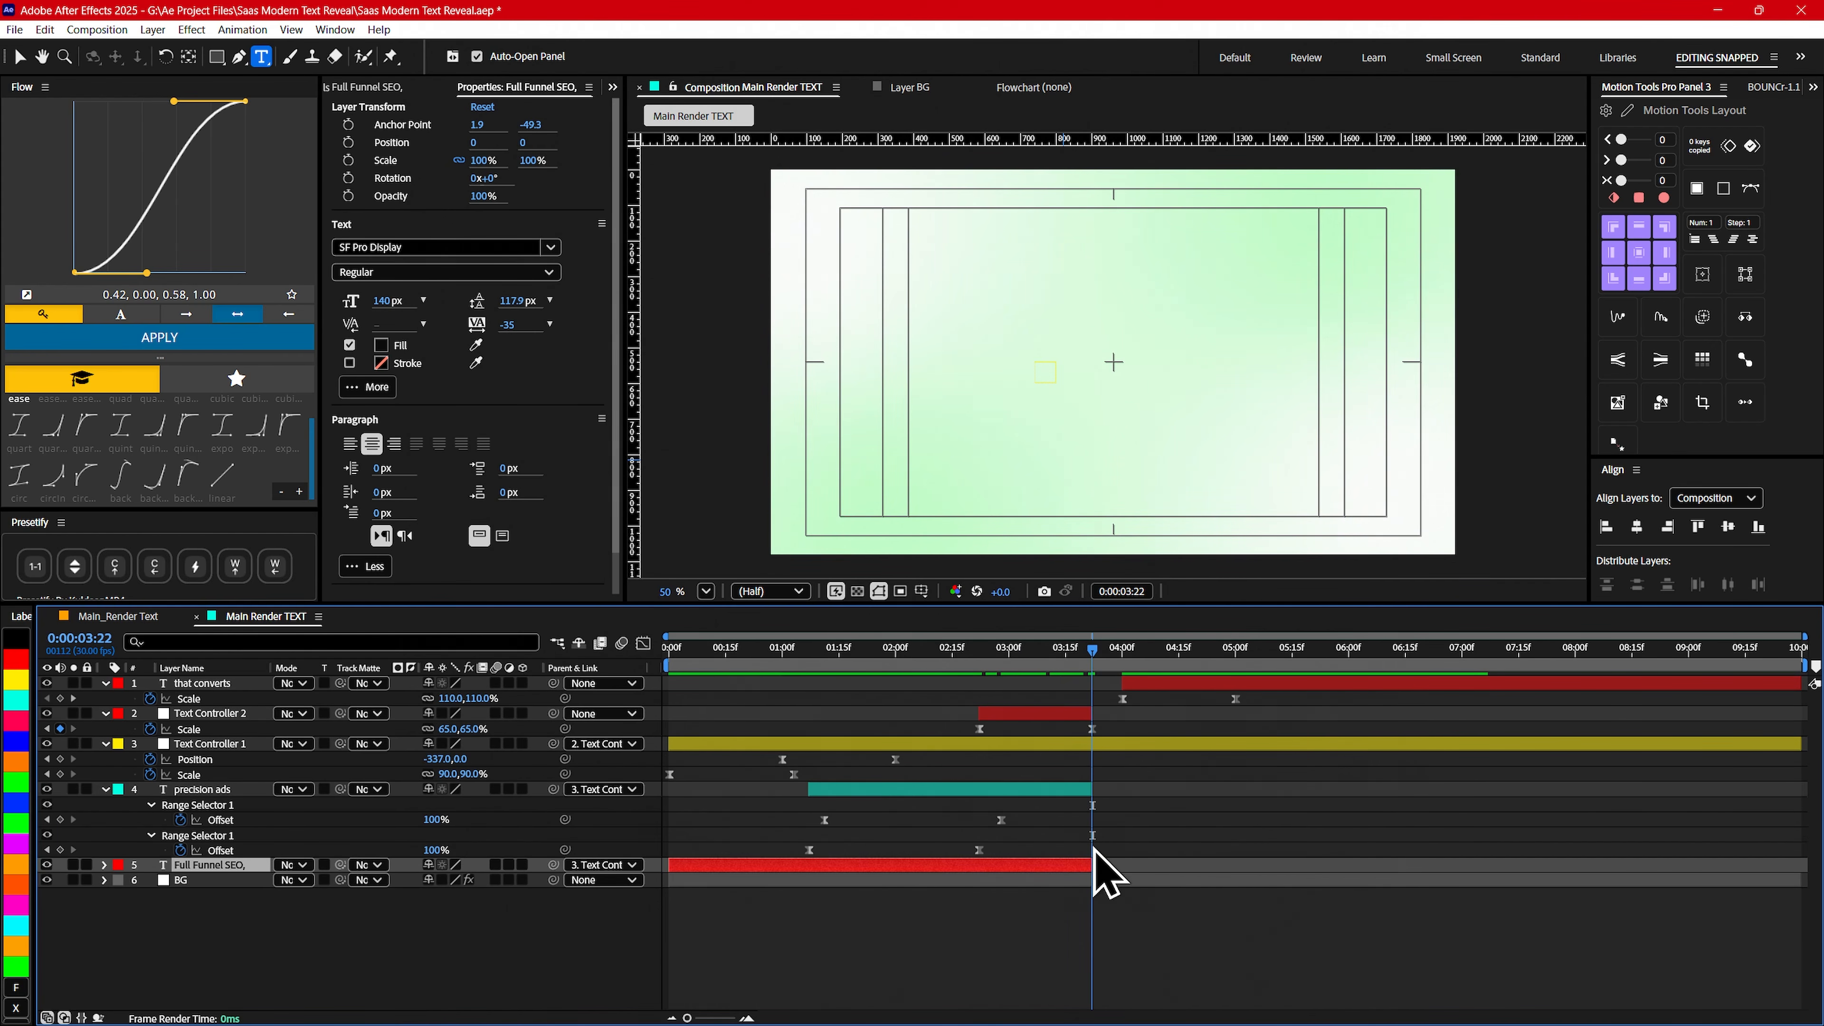
- Move the that converts layer so it starts at 0:00:03:22 and preview the transition
left_click_drag(1147, 684, 989, 664)
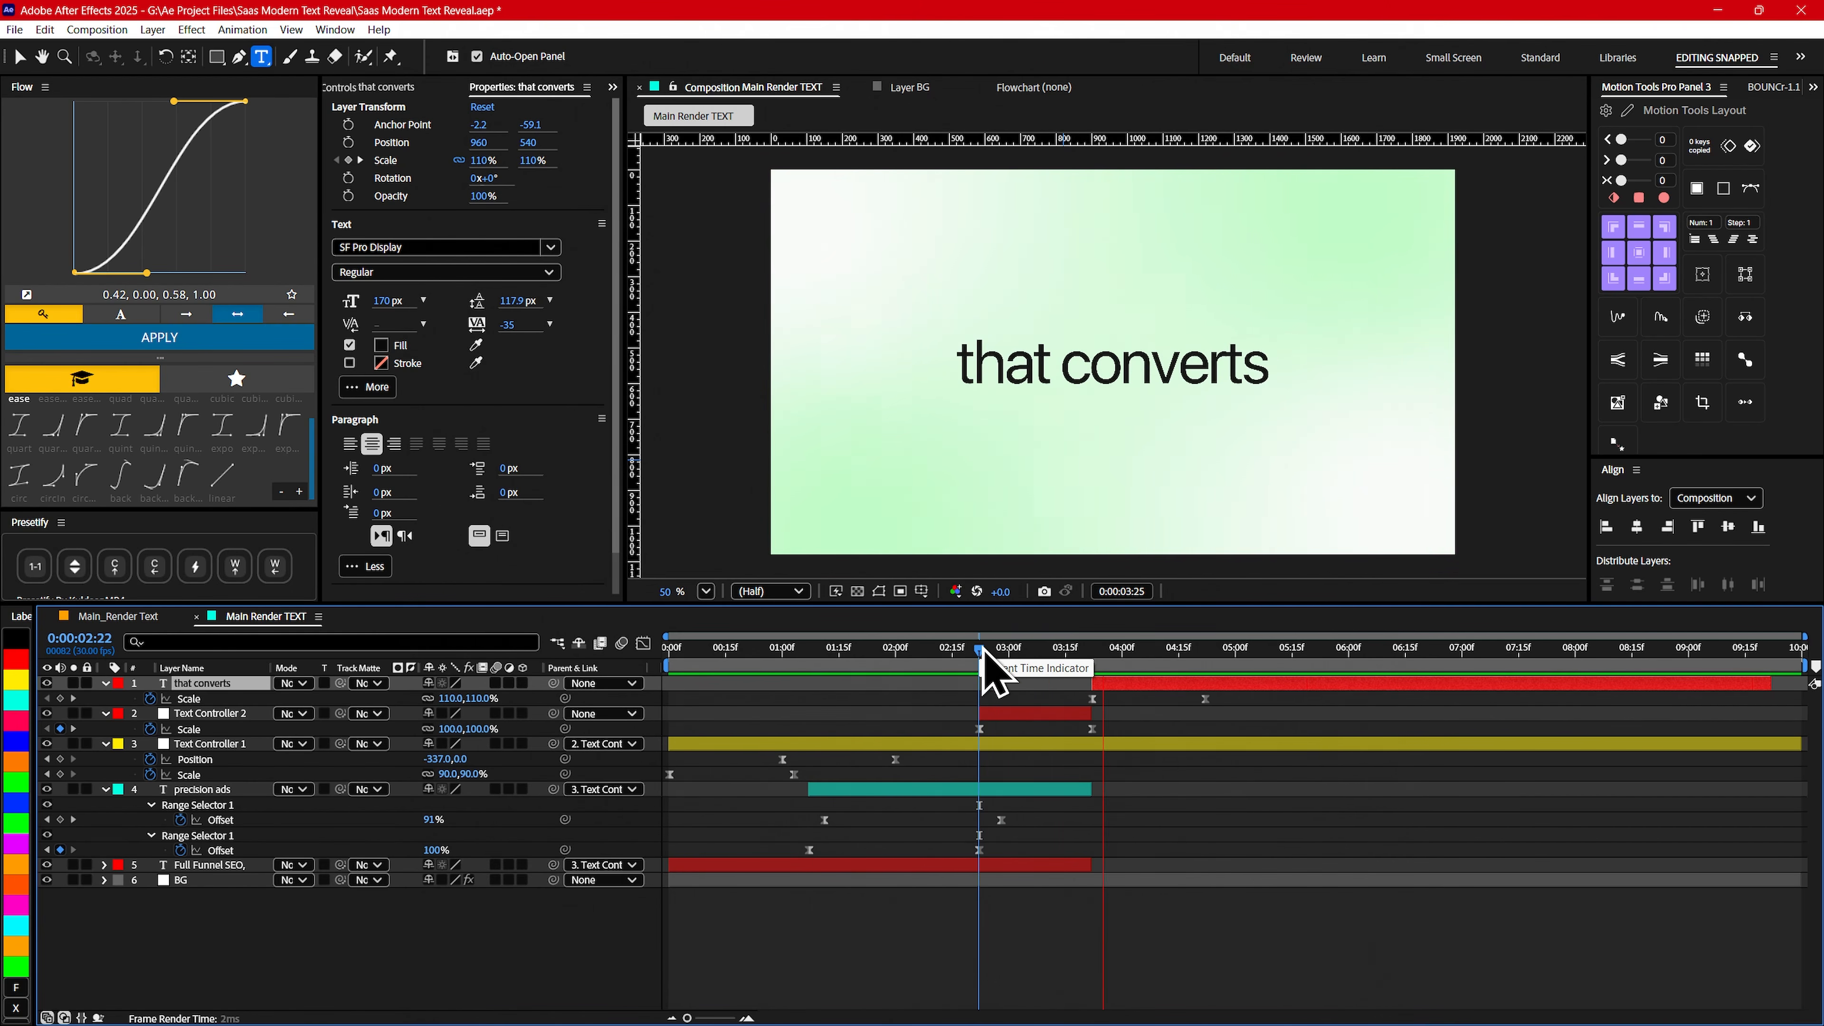
left_click_drag(1113, 658, 855, 660)
key("space")
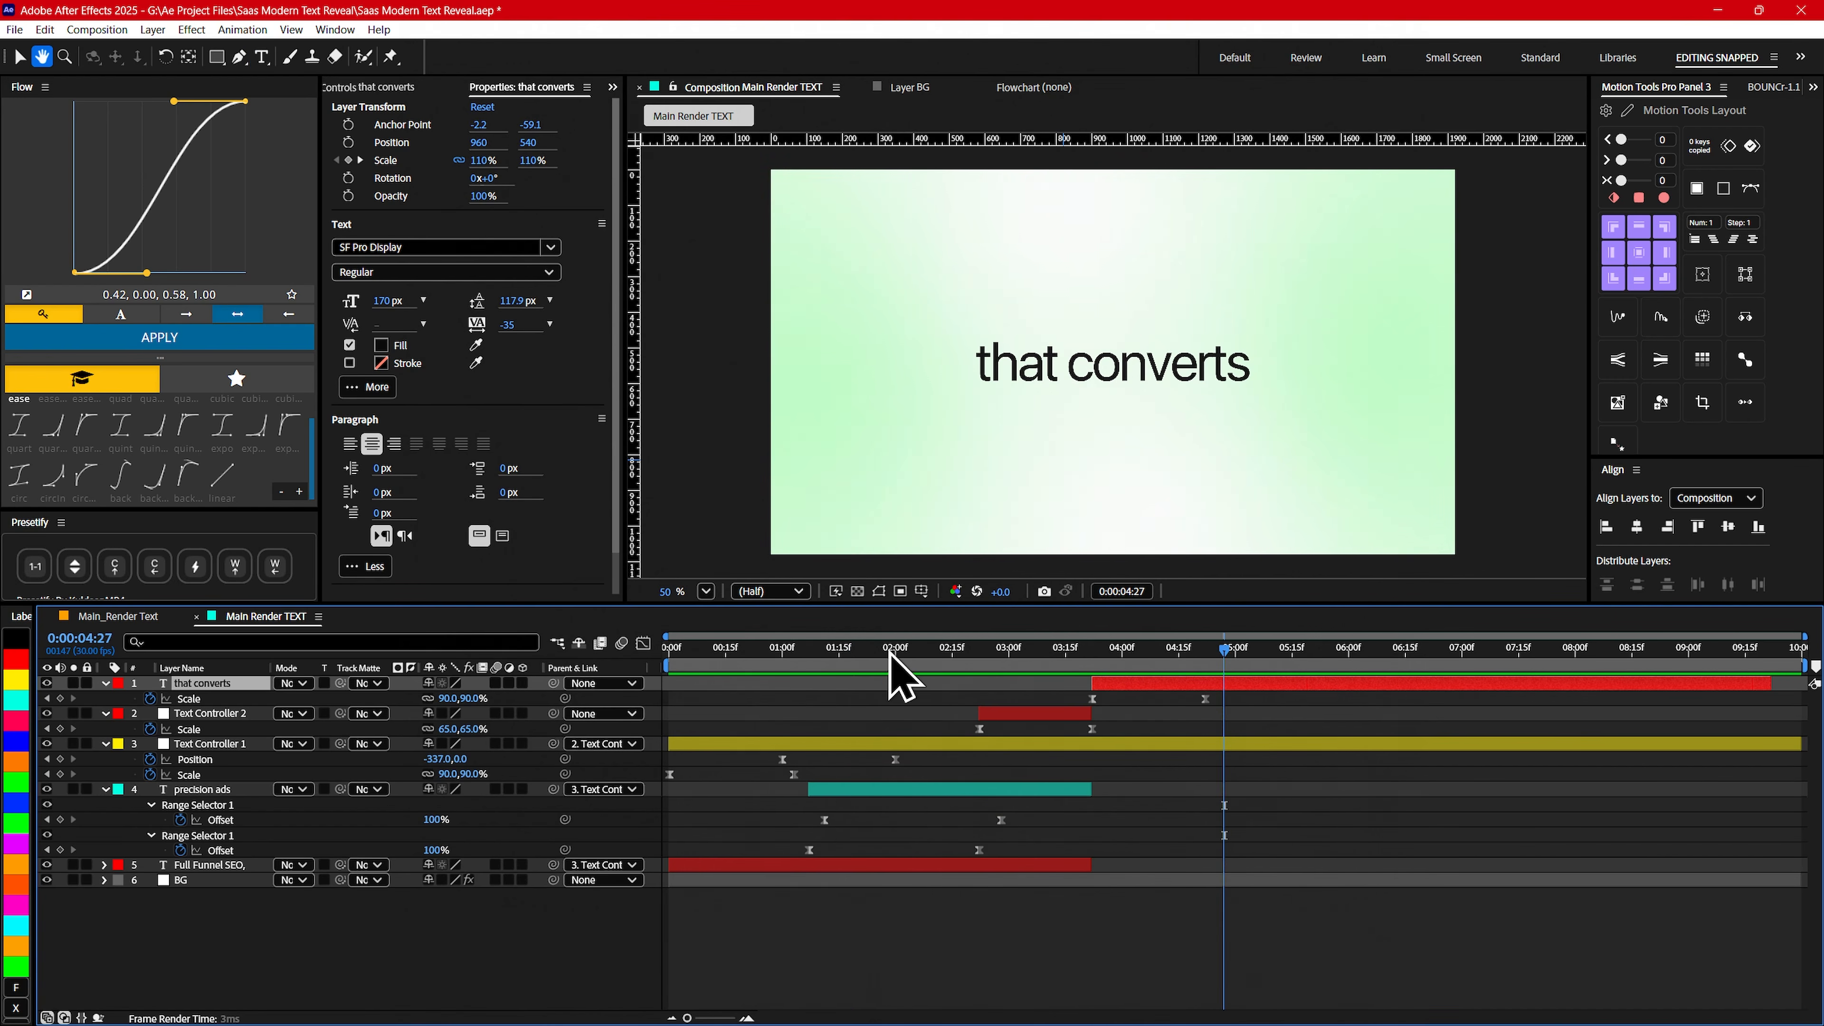
key("apostrophe")
- Return to the composition's start and collapse the properties of all text and controller layers
key("Home")
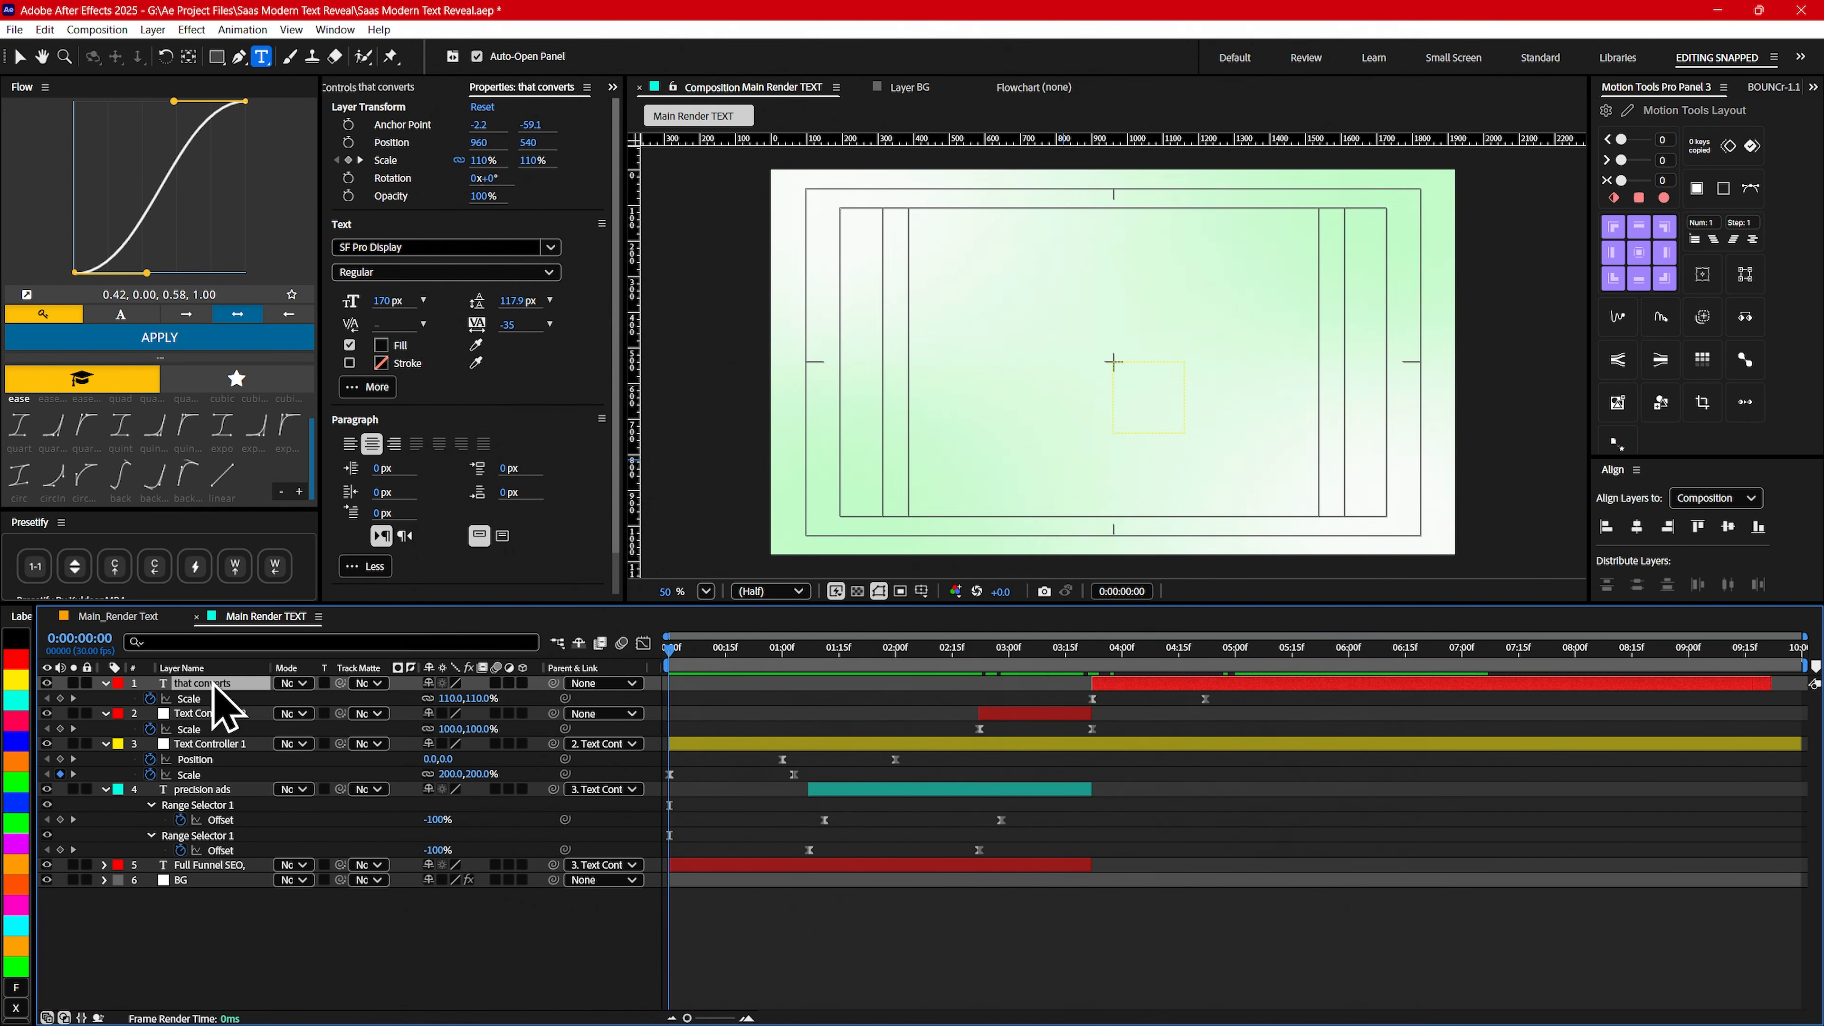
key("ctrl+a")
key("u")
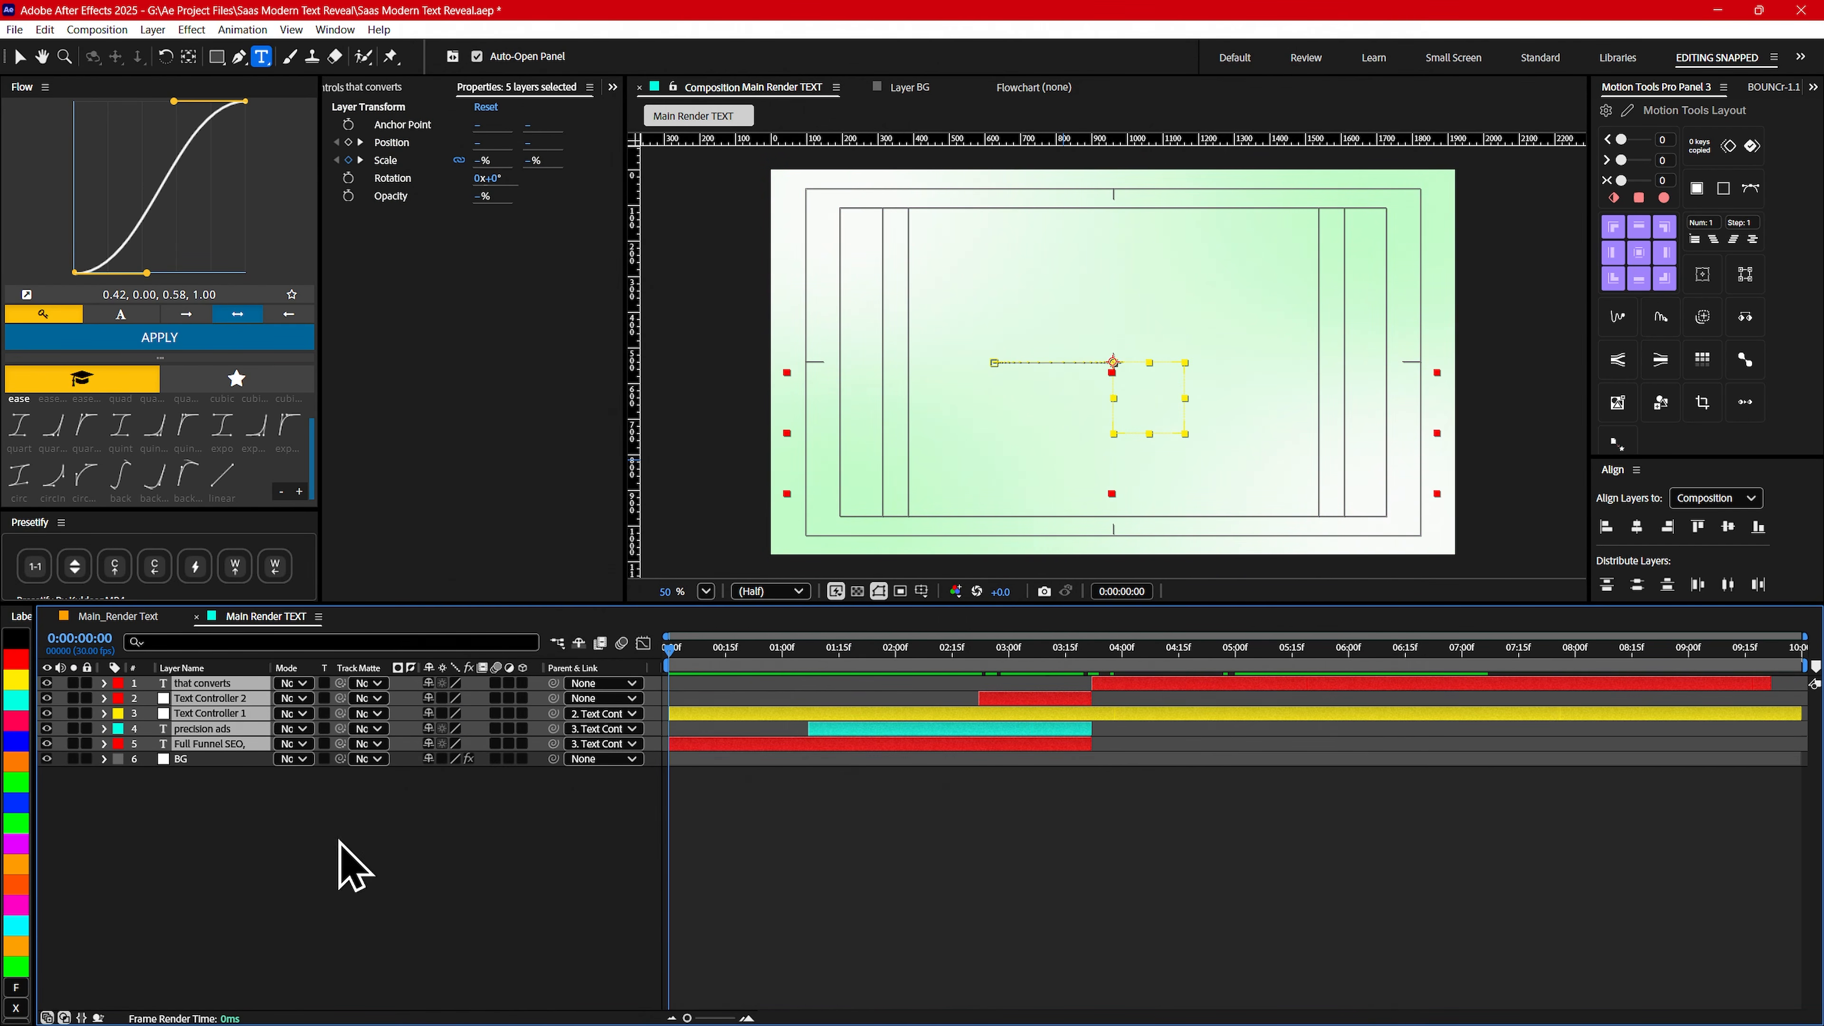
- Play back the whole text sequence from the start to check the timing of its transitions
left_click_drag(983, 651, 620, 671)
key("space")
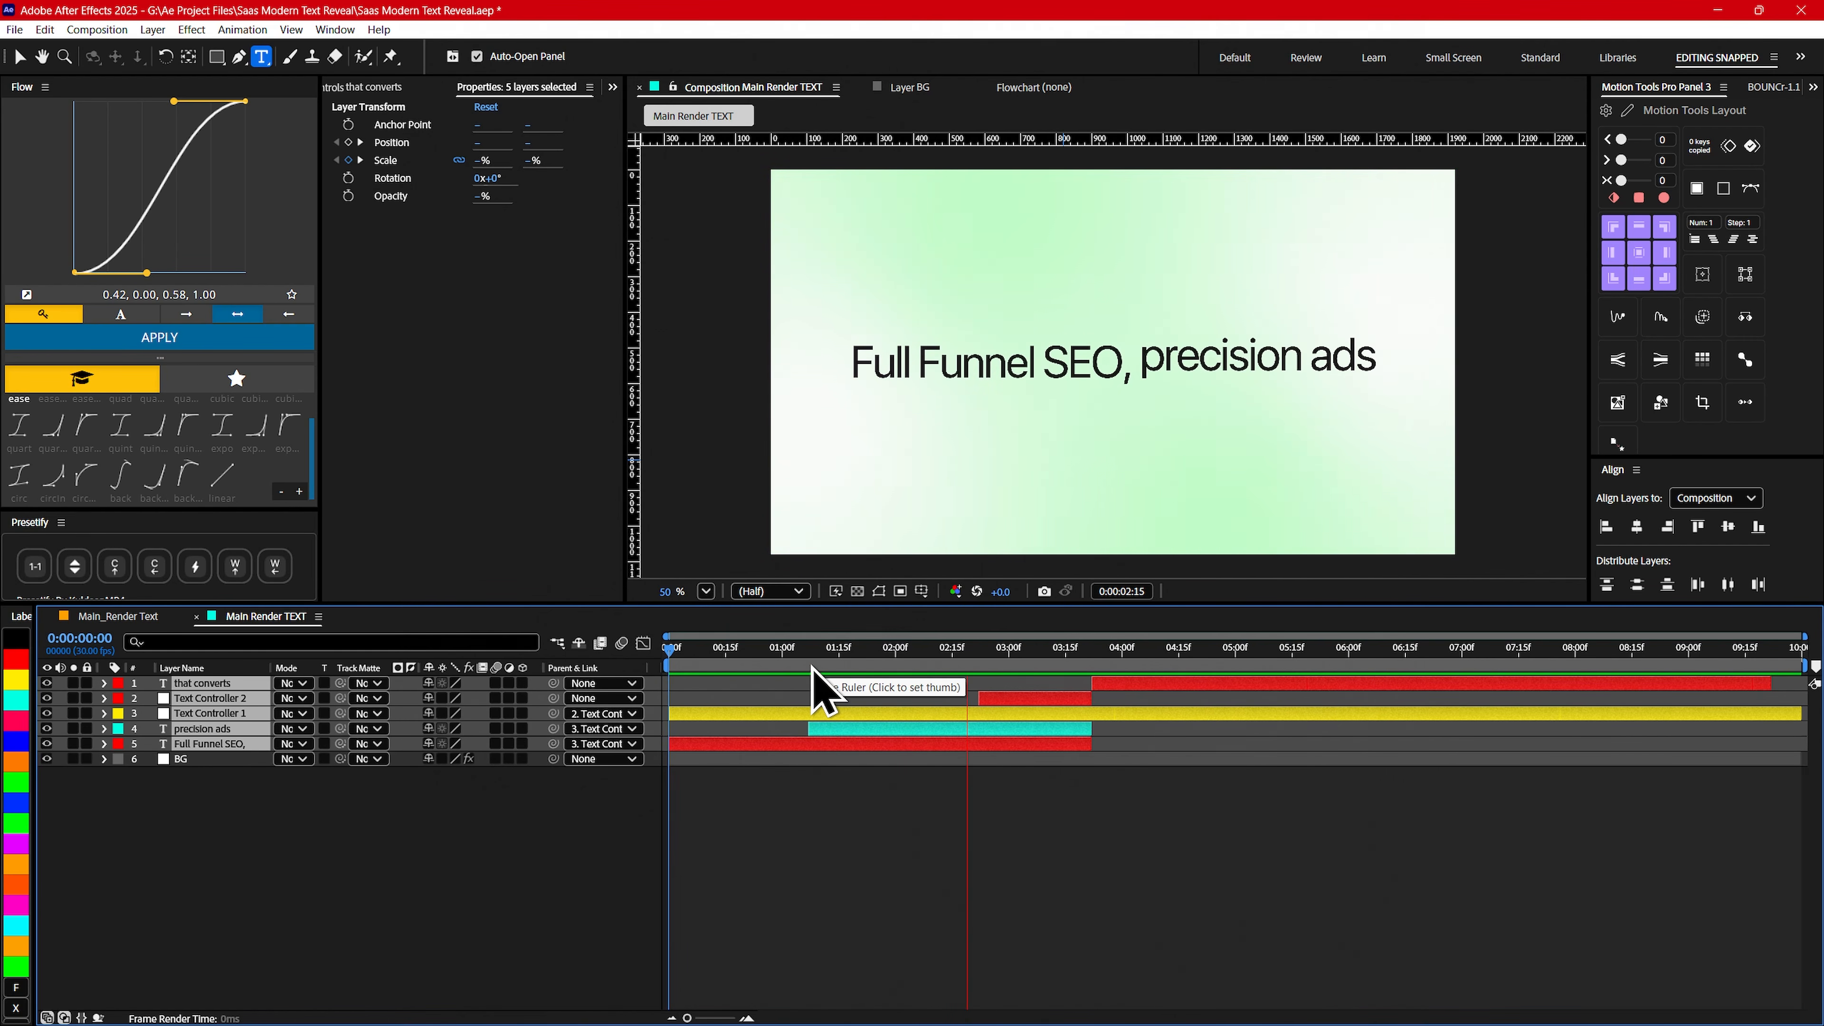
key("space")
key("space")
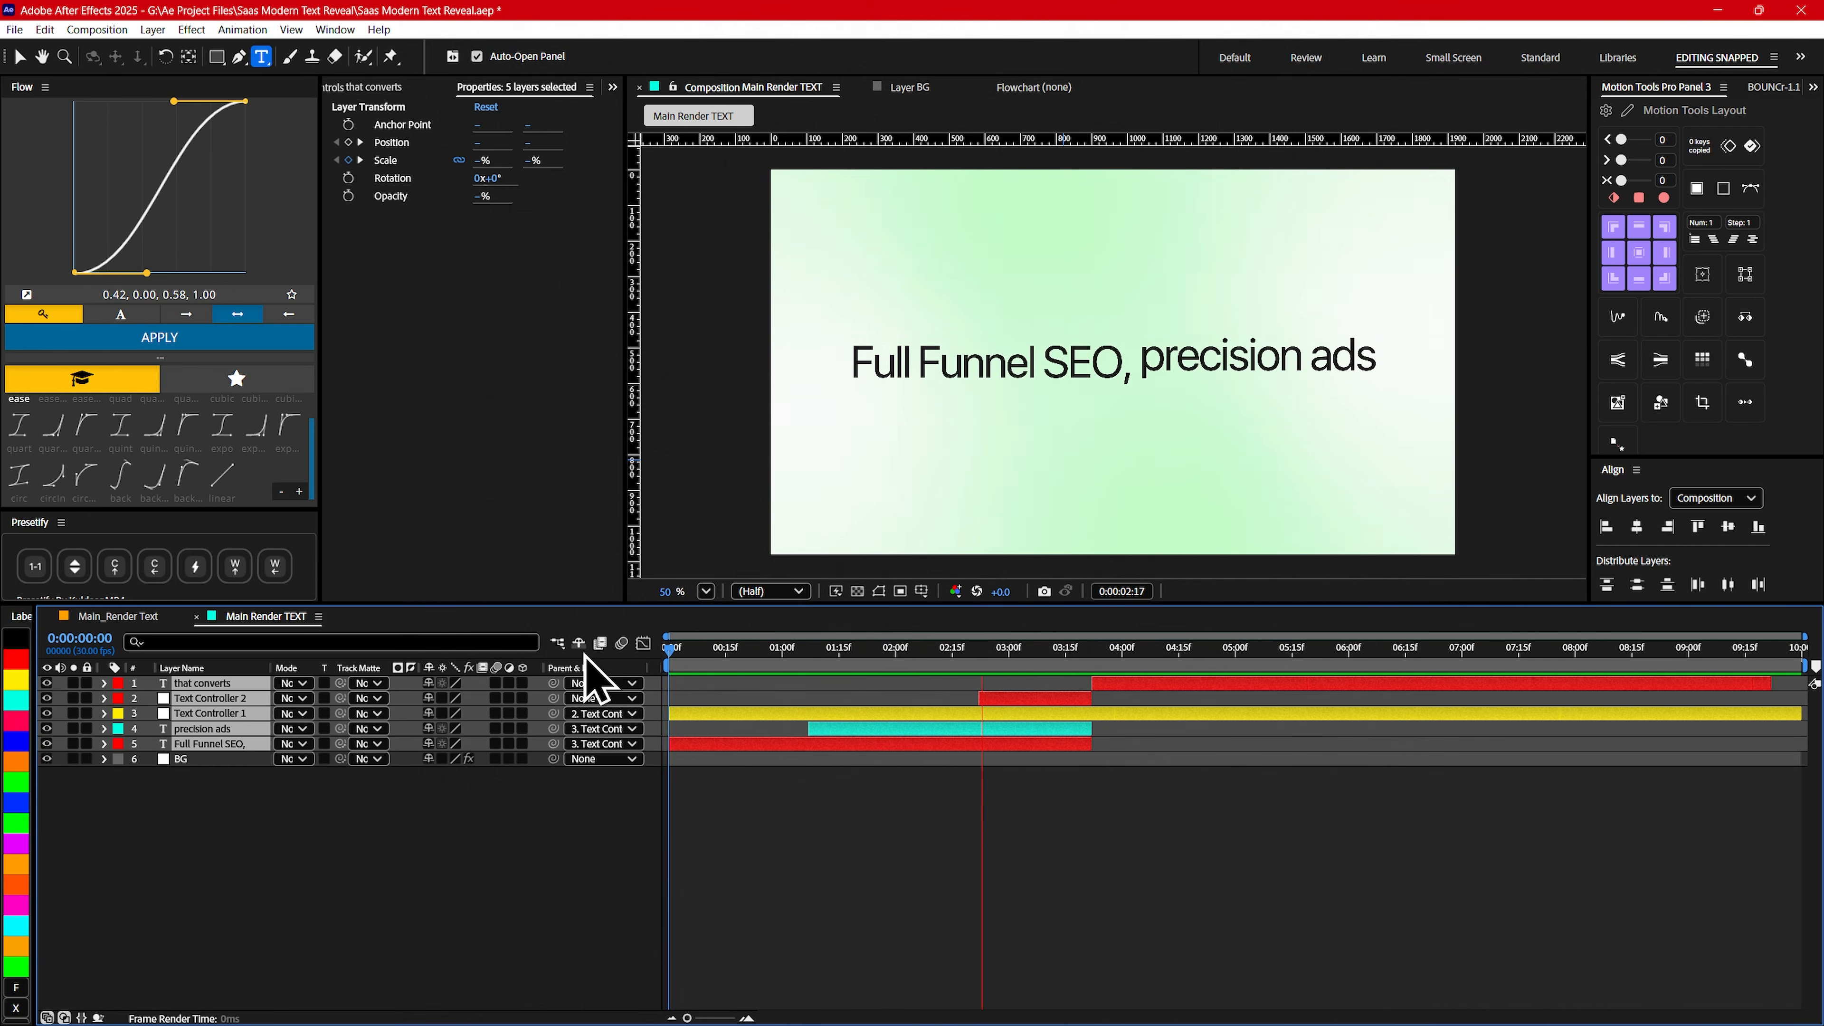
key("space")
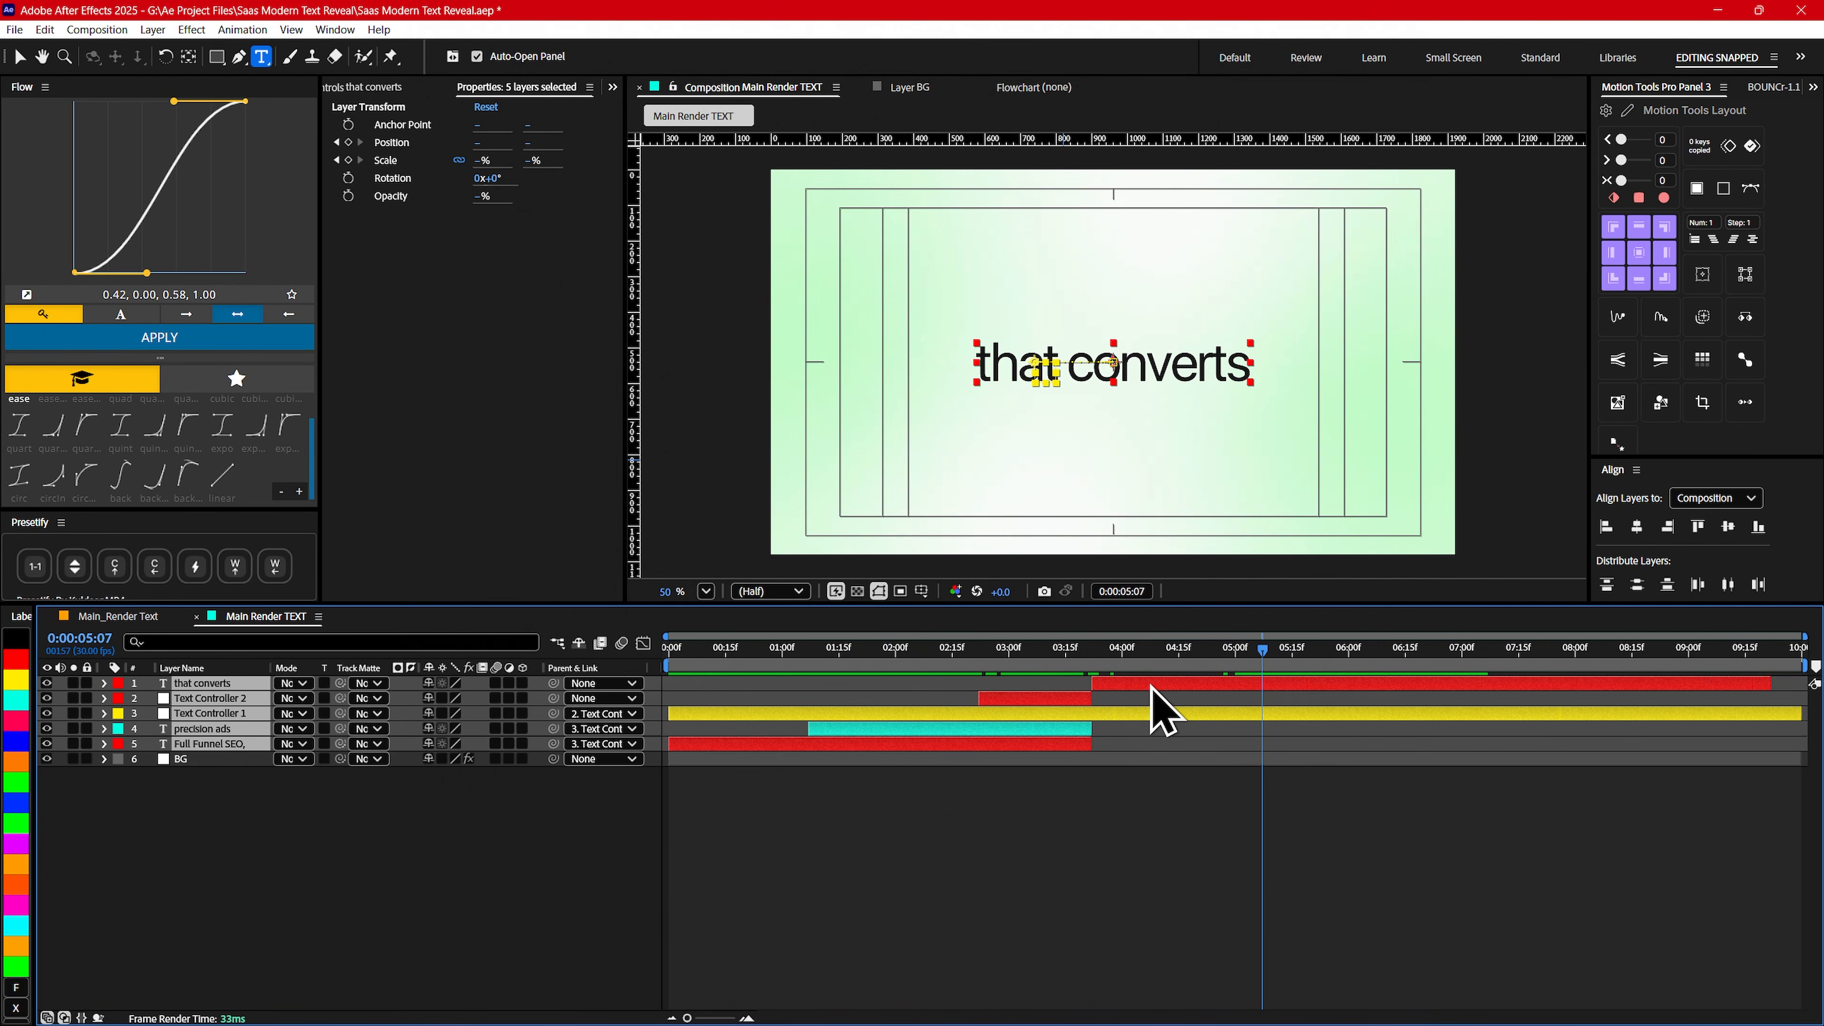
left_click_drag(1125, 667, 1204, 663)
left_click(606, 906)
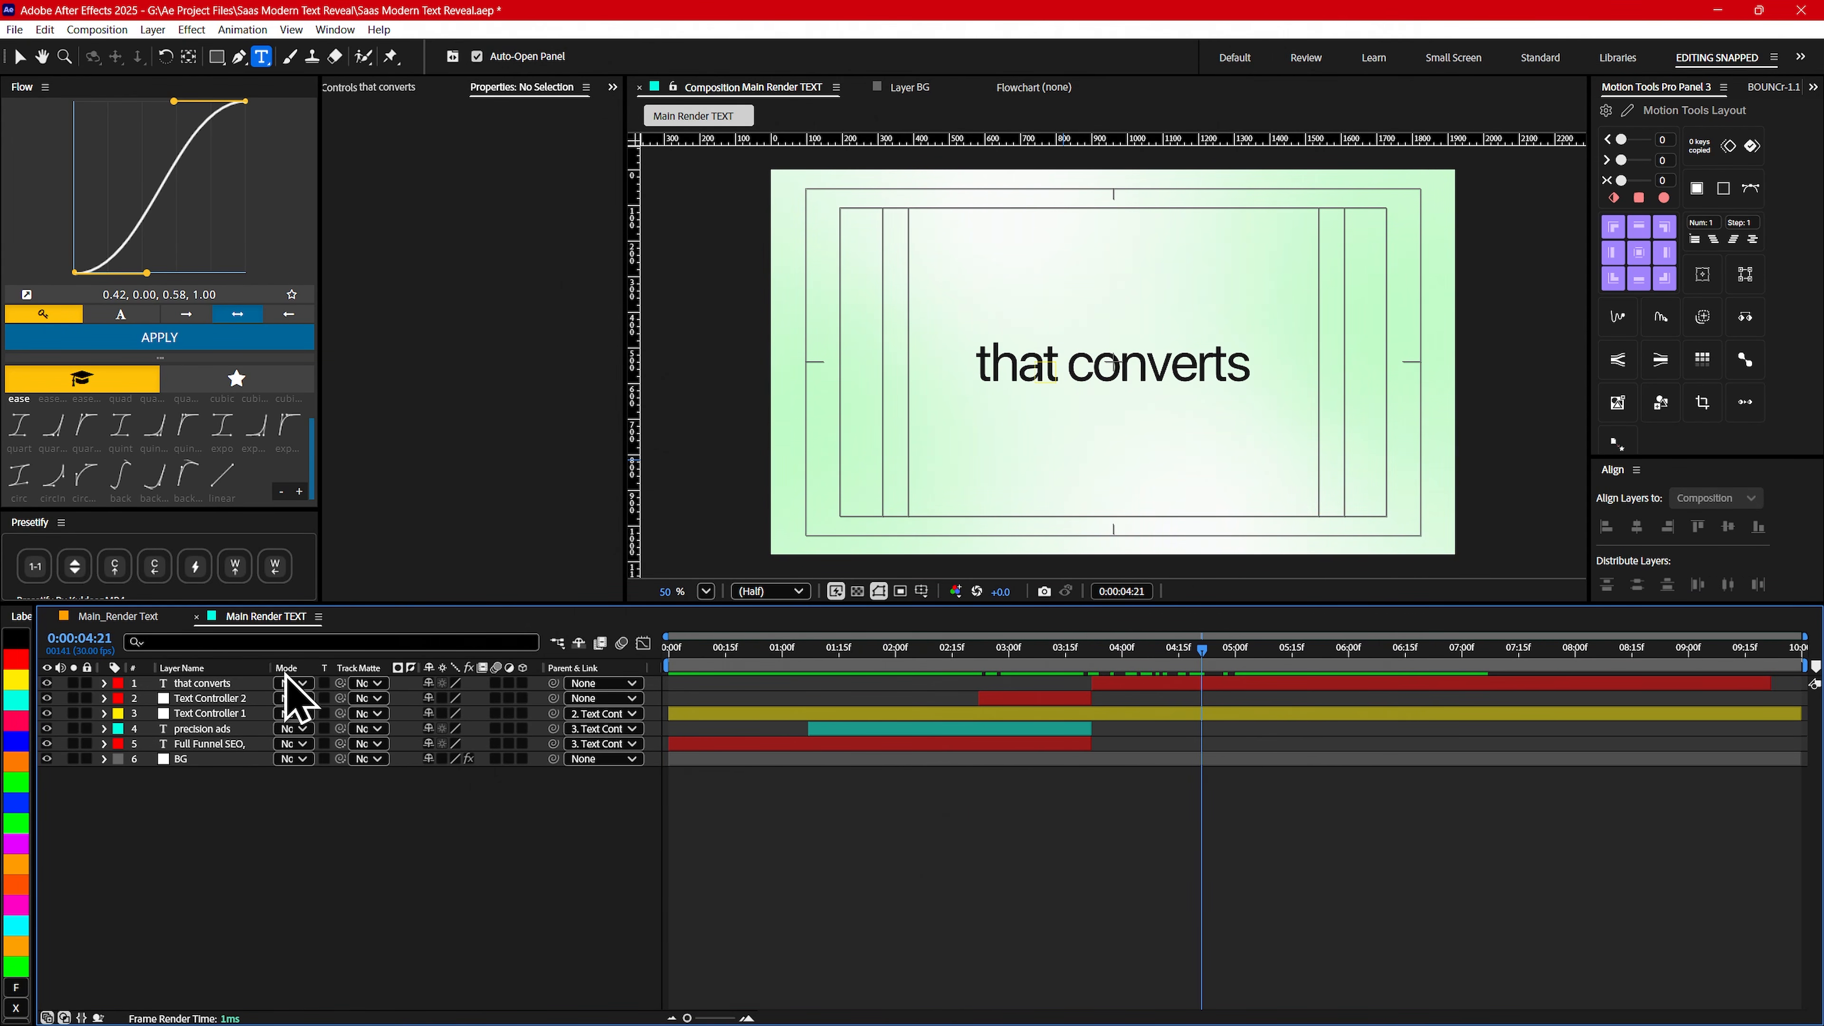
left_click(118, 616)
left_click(271, 616)
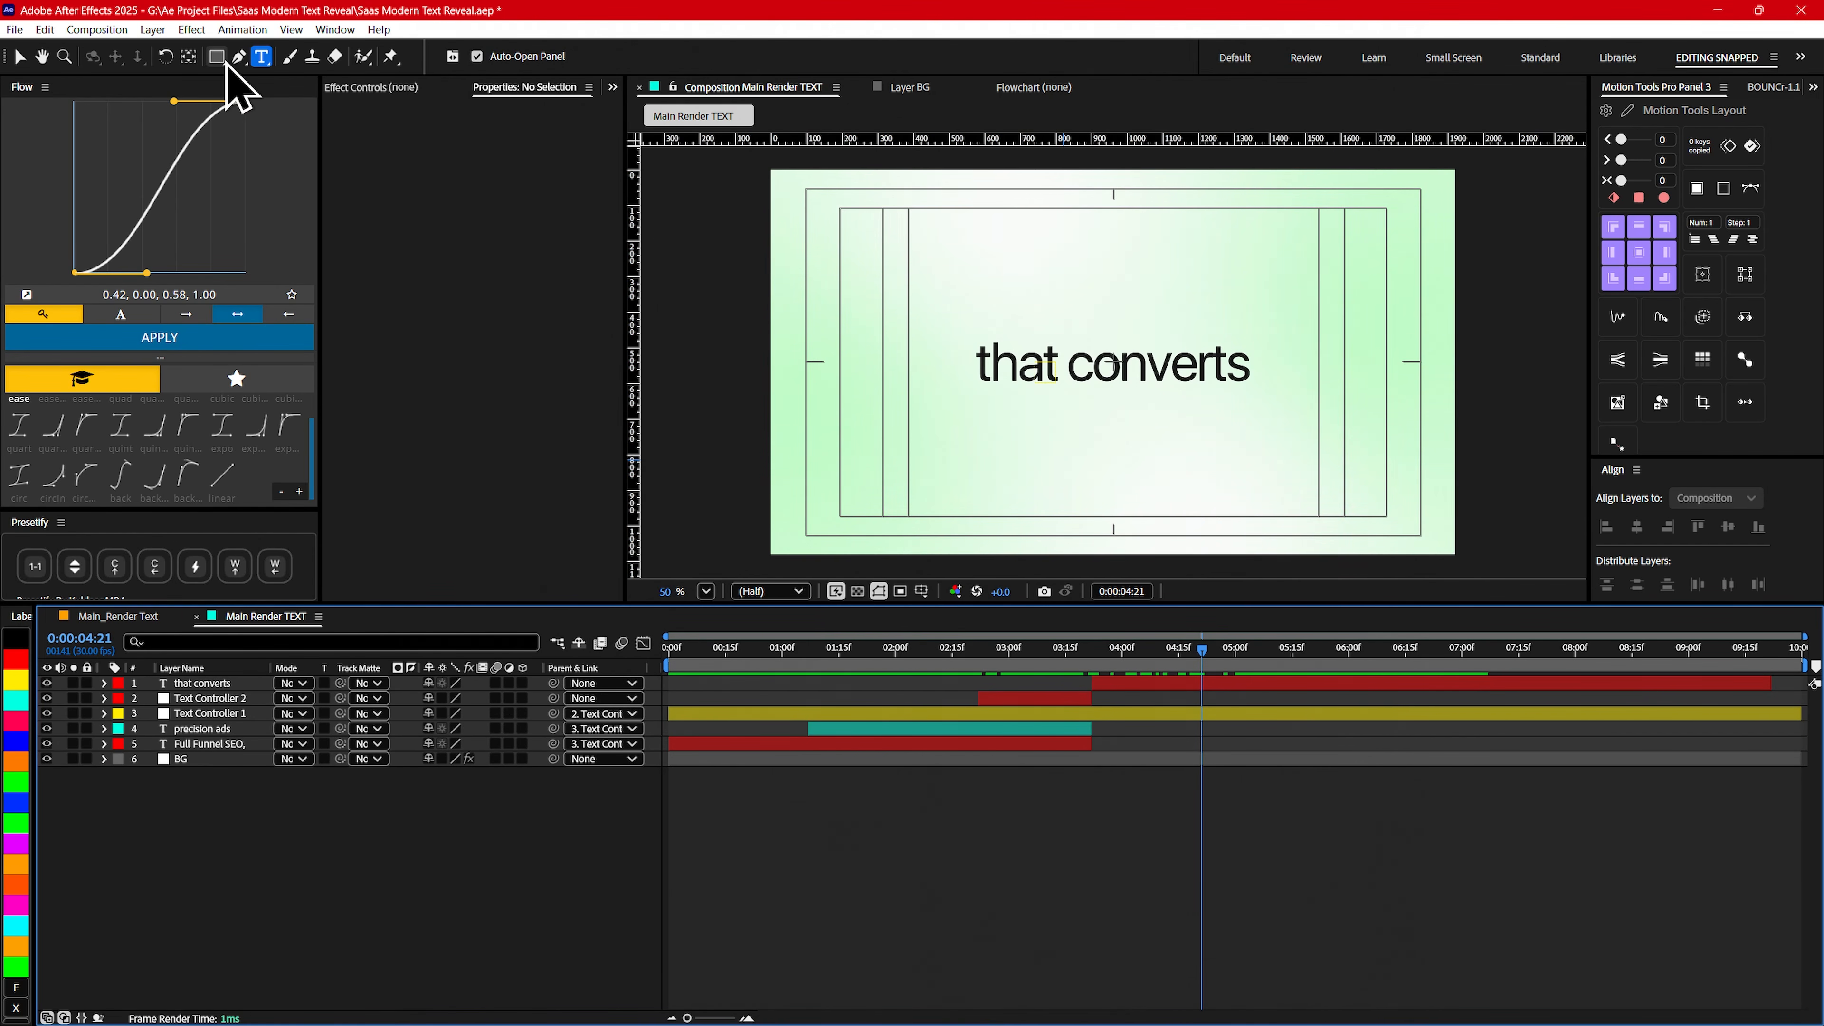
- Set up the Ellipse tool with no fill and a 5 px green stroke
left_click_drag(217, 56, 295, 95)
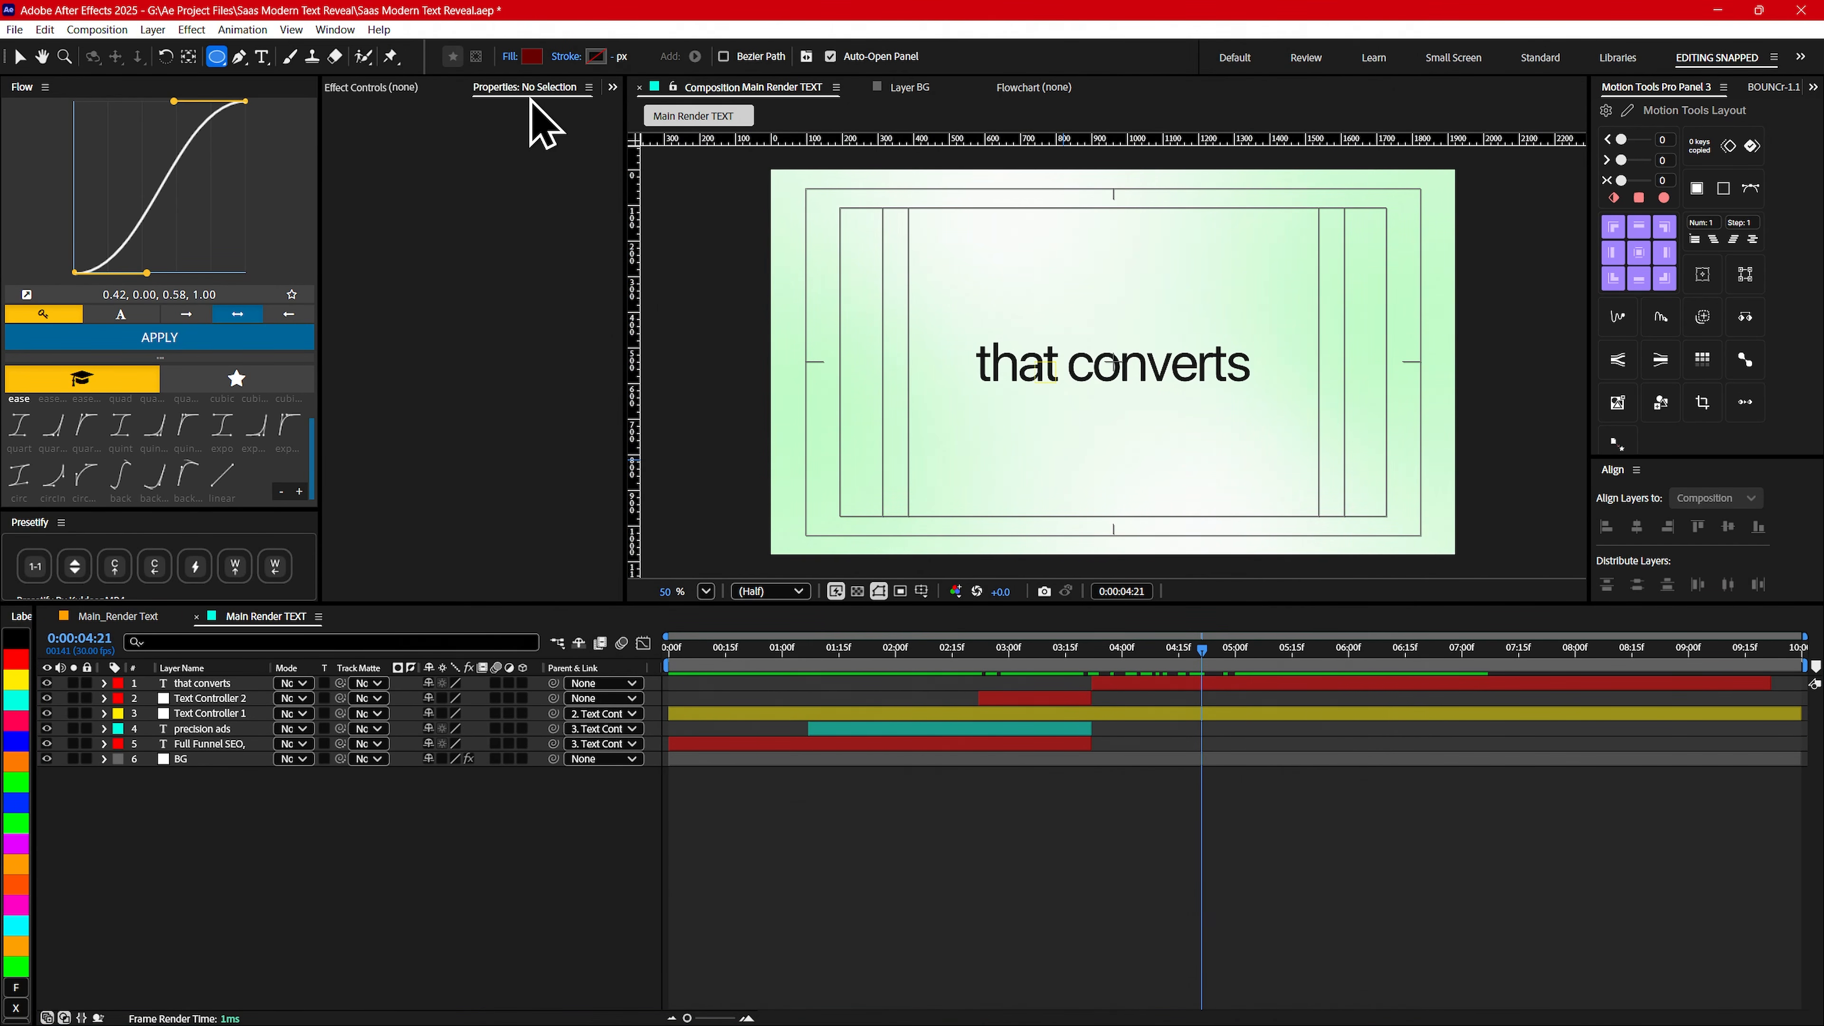
left_click(510, 56)
left_click(817, 475)
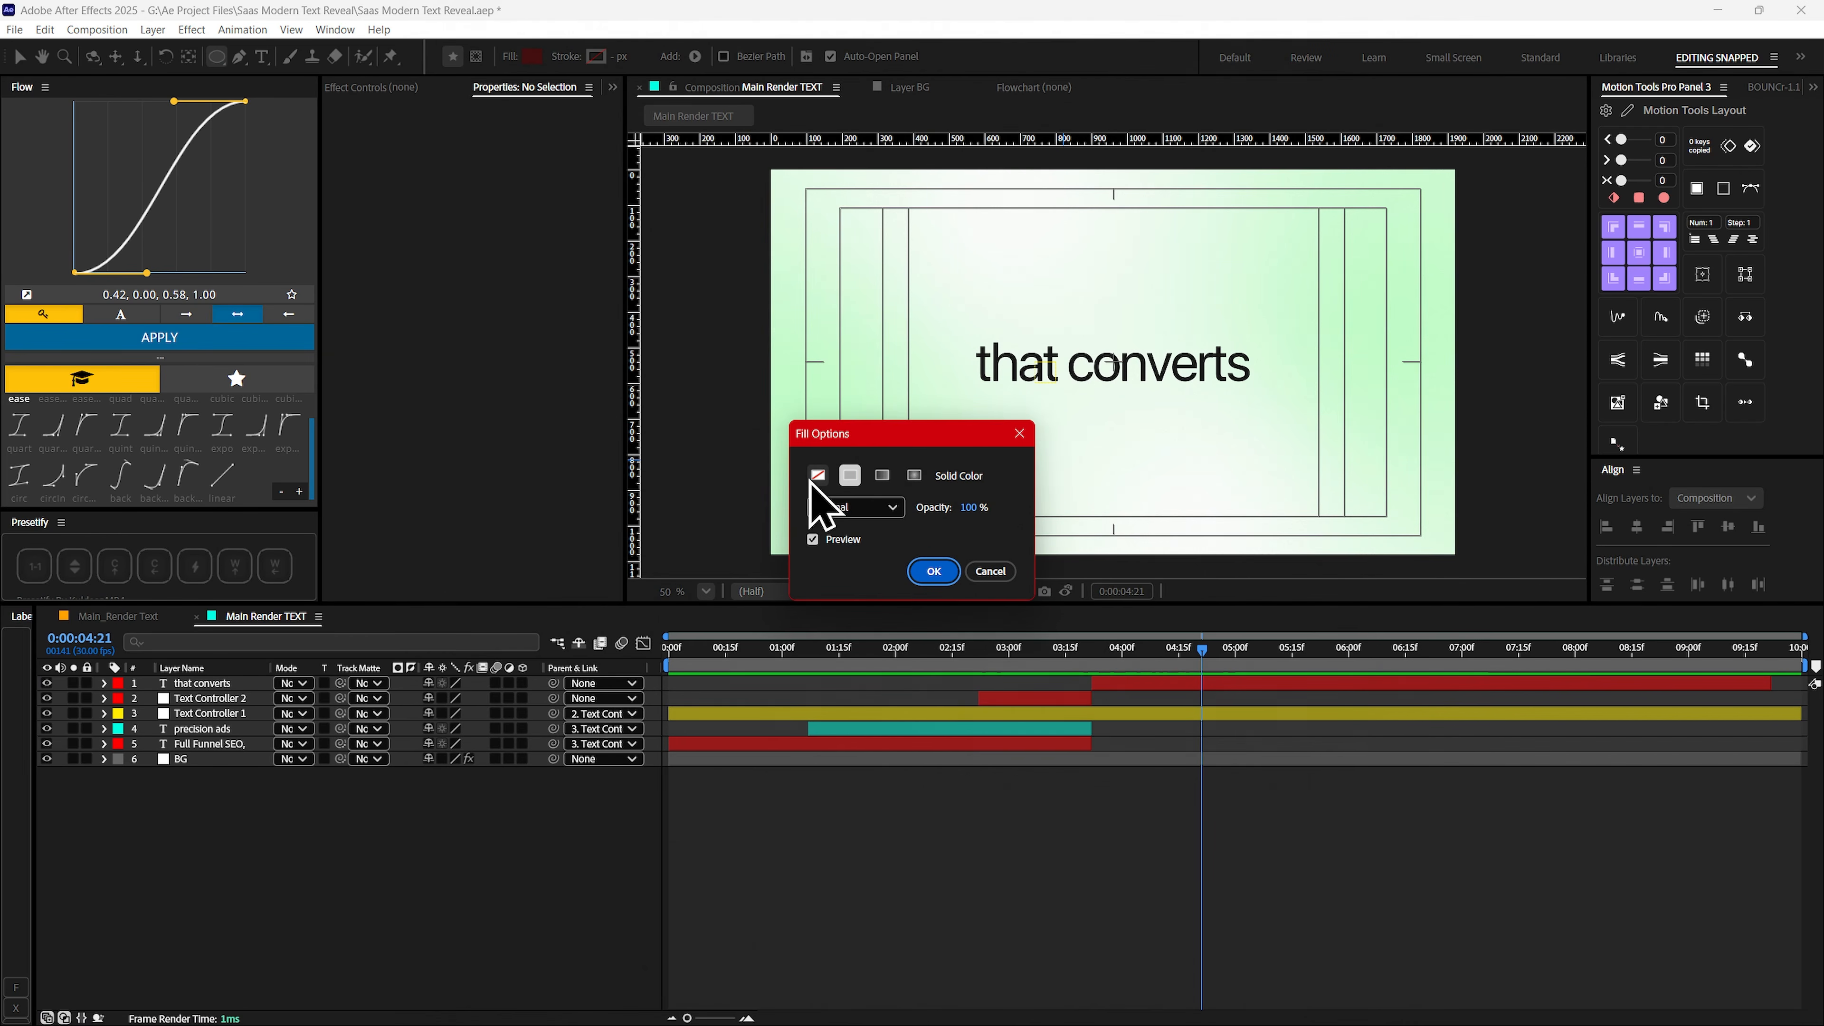
left_click(933, 572)
left_click(595, 56)
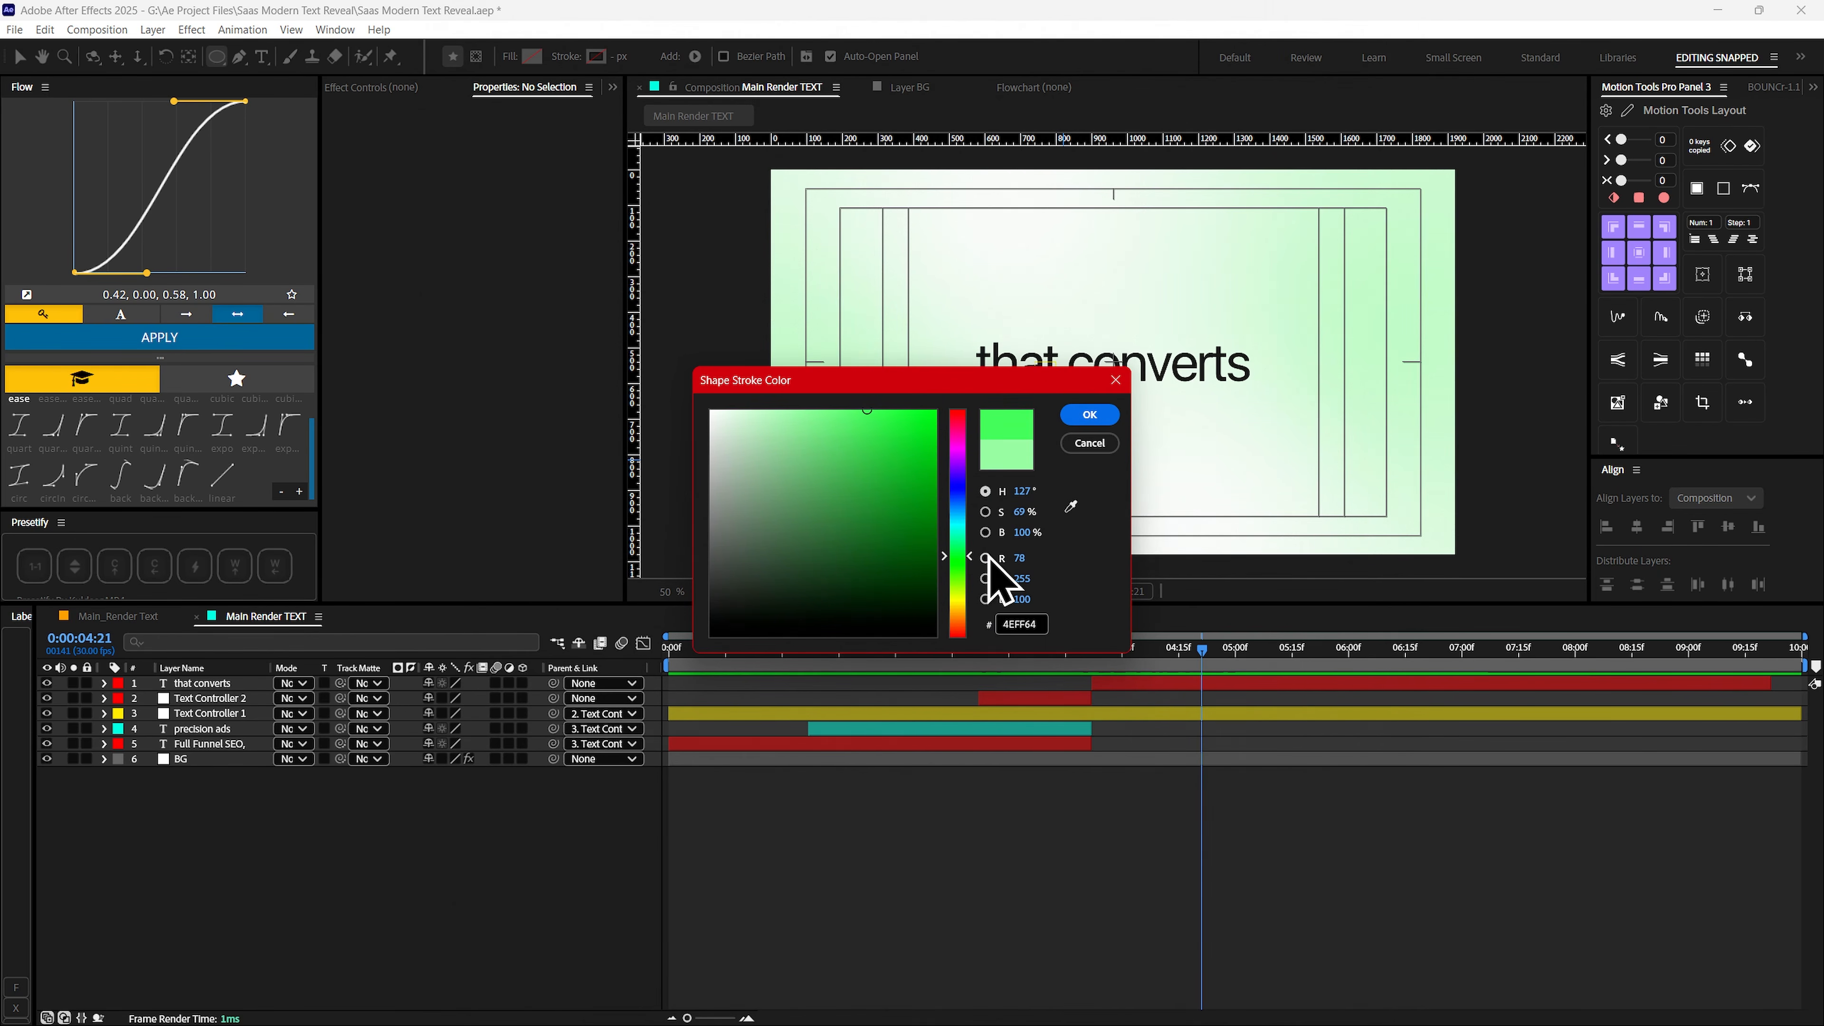
key("Return")
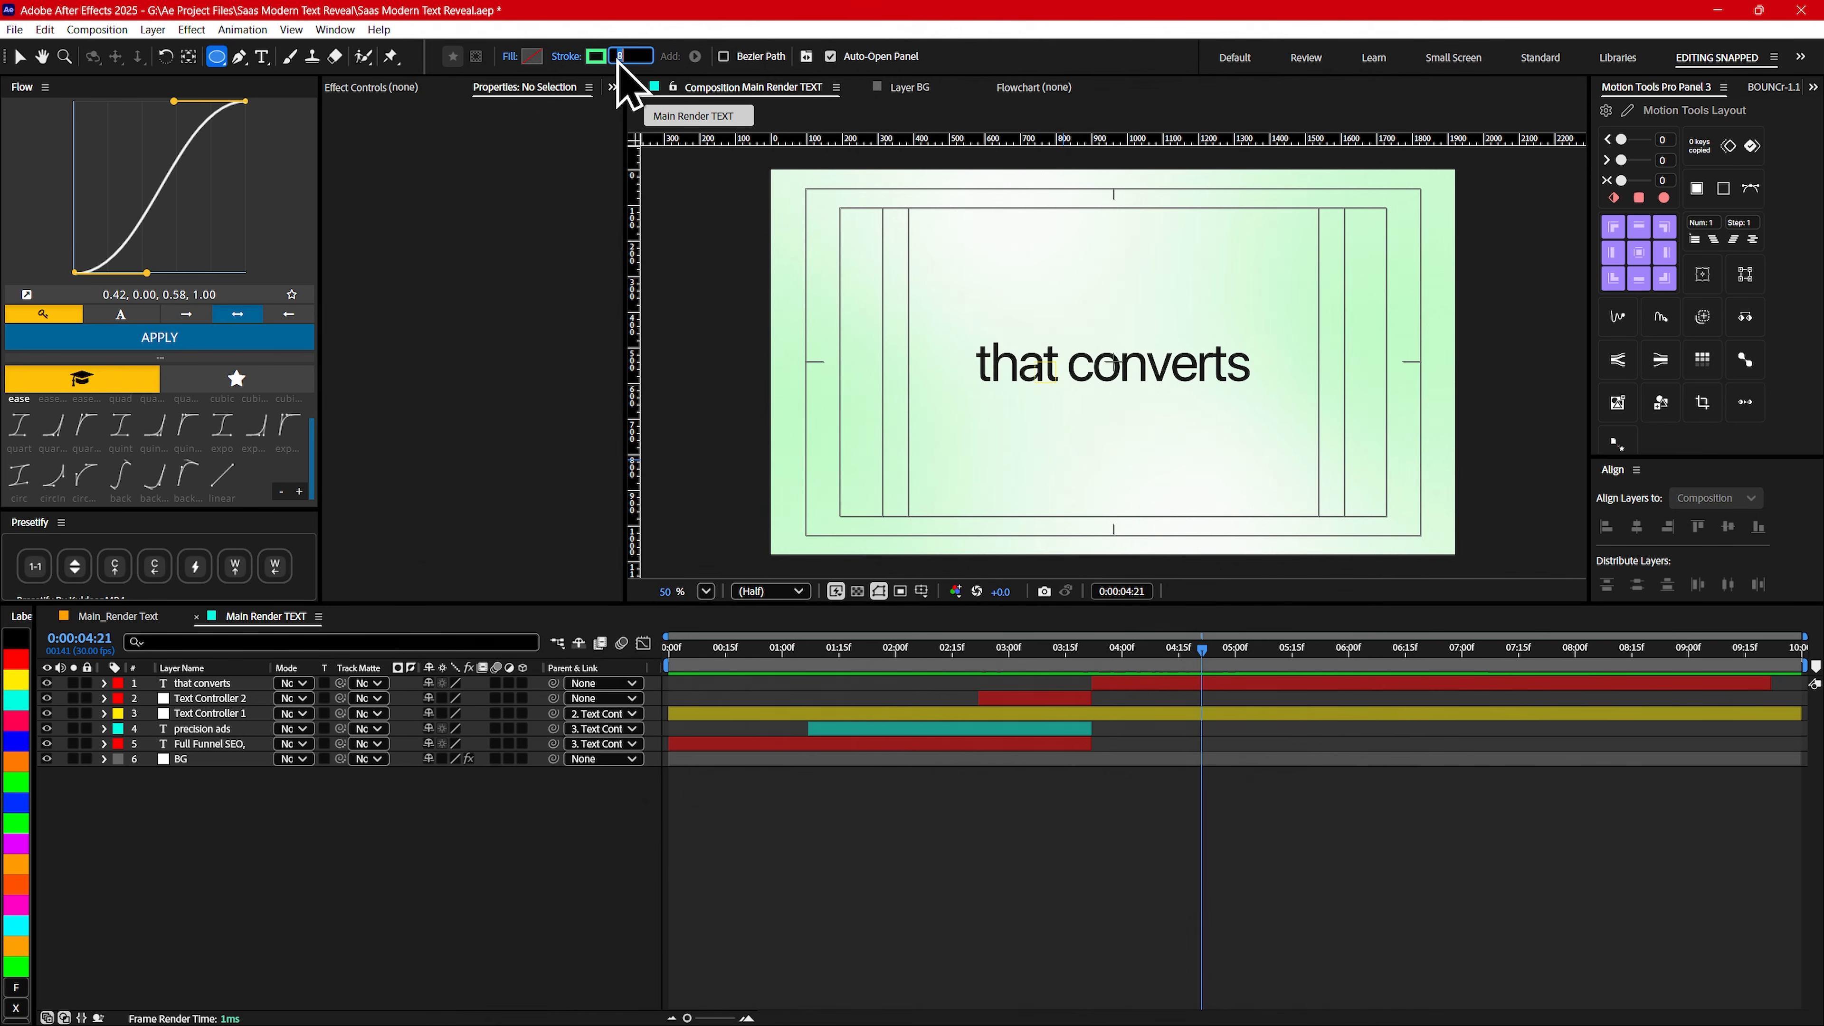
left_click(252, 801)
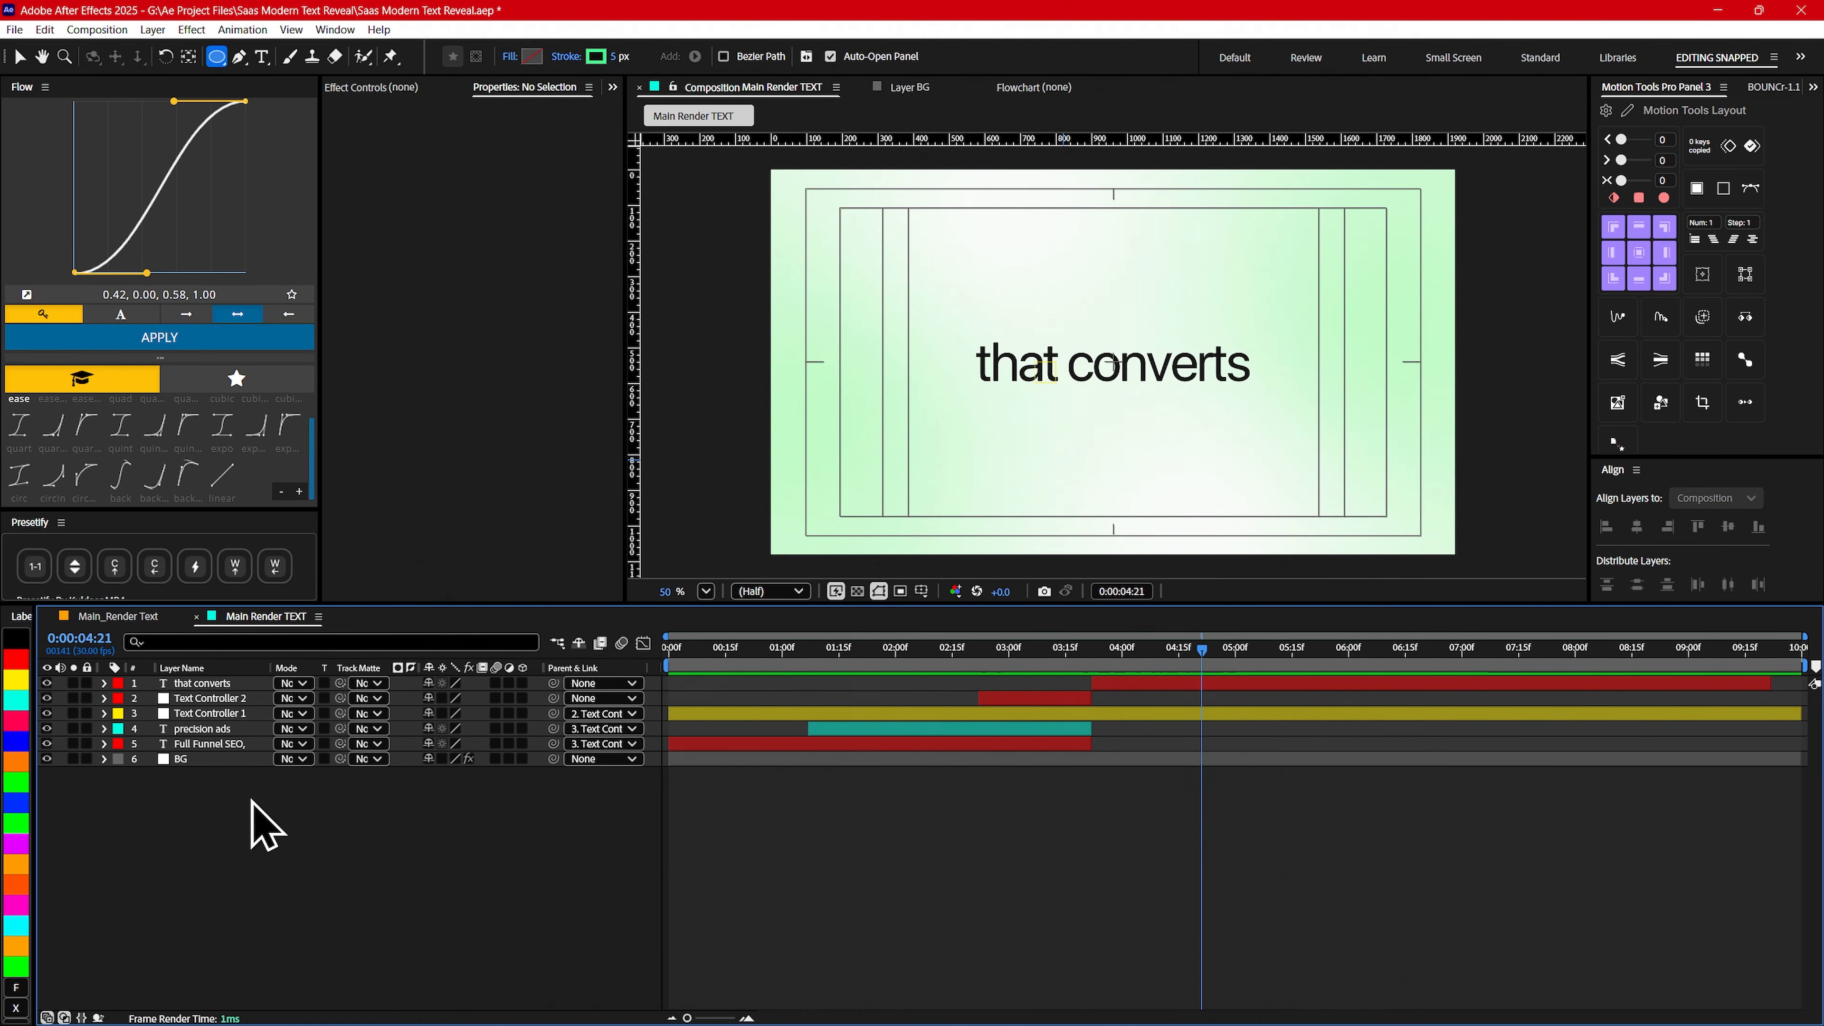
- Draw a circle about 1068 px across, center it in the composition, and shrink it to about the width of the that converts text
mouse_move(888, 173)
left_mouse_down()
mouse_move(1098, 381)
mouse_move(1293, 431)
mouse_move(1265, 397)
left_mouse_up()
left_click(1637, 527)
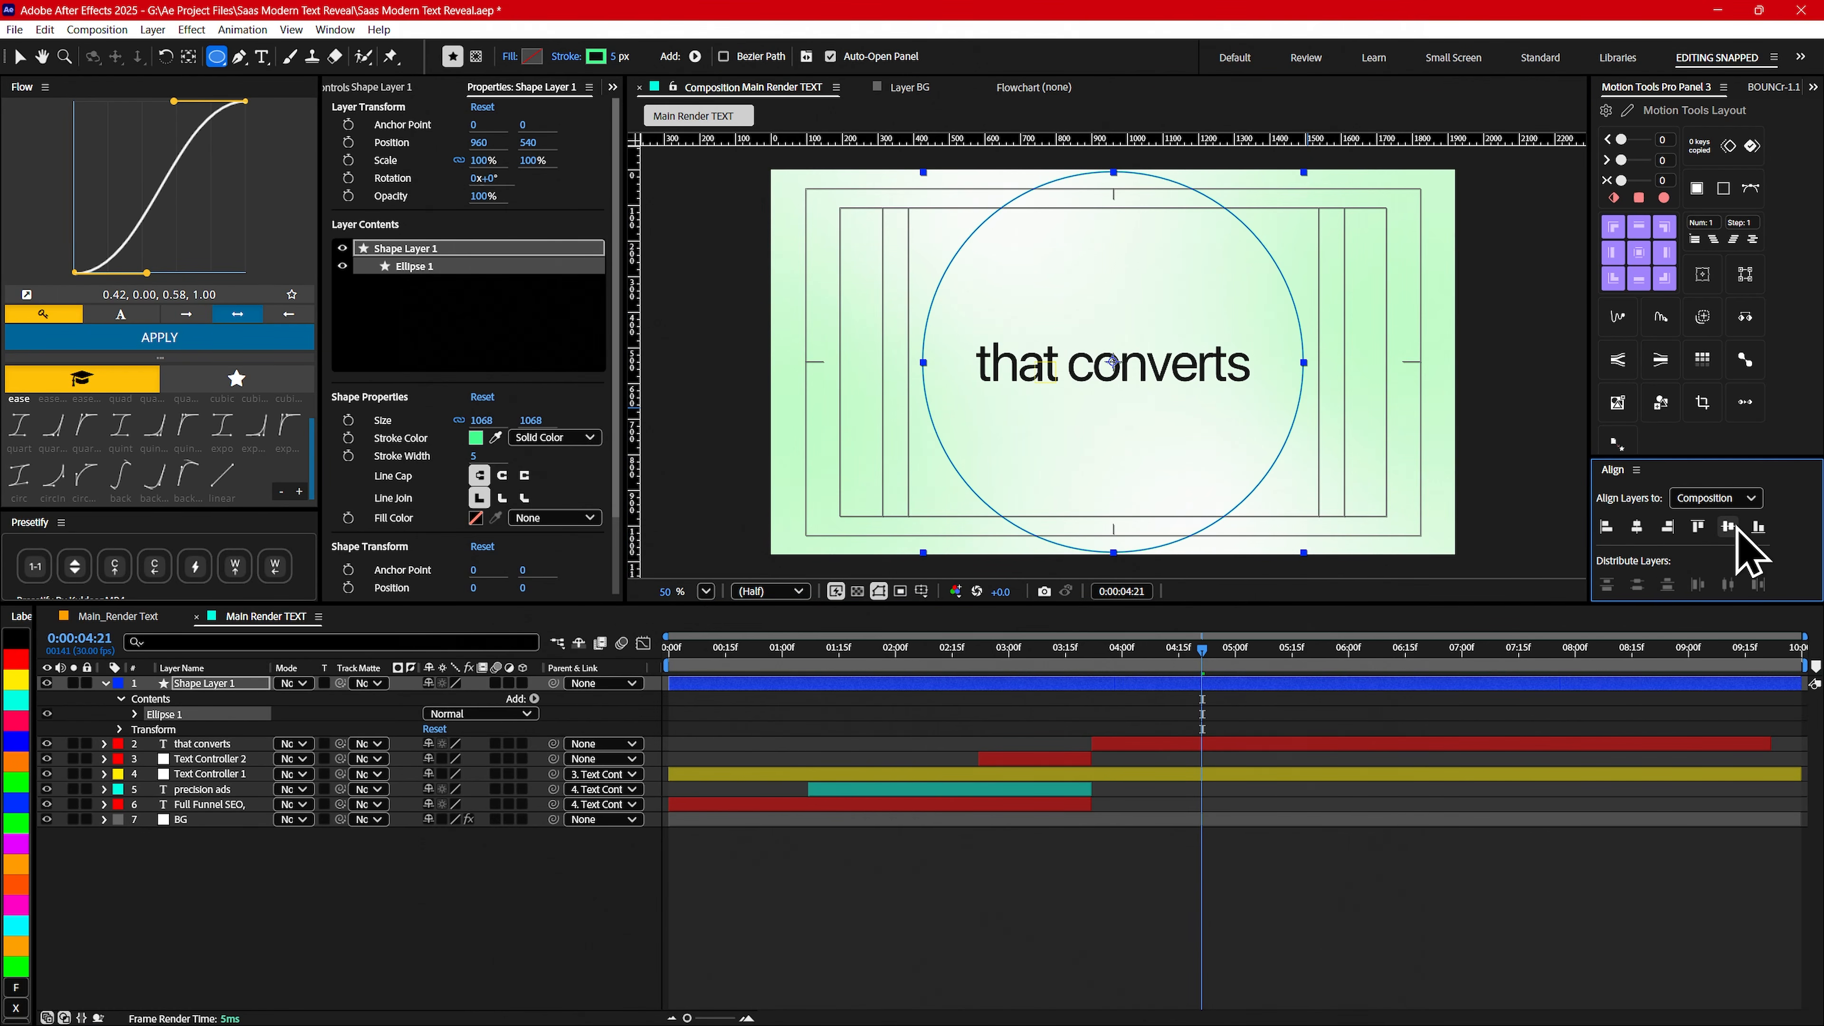
key("v")
left_click_drag(1303, 552, 1250, 502)
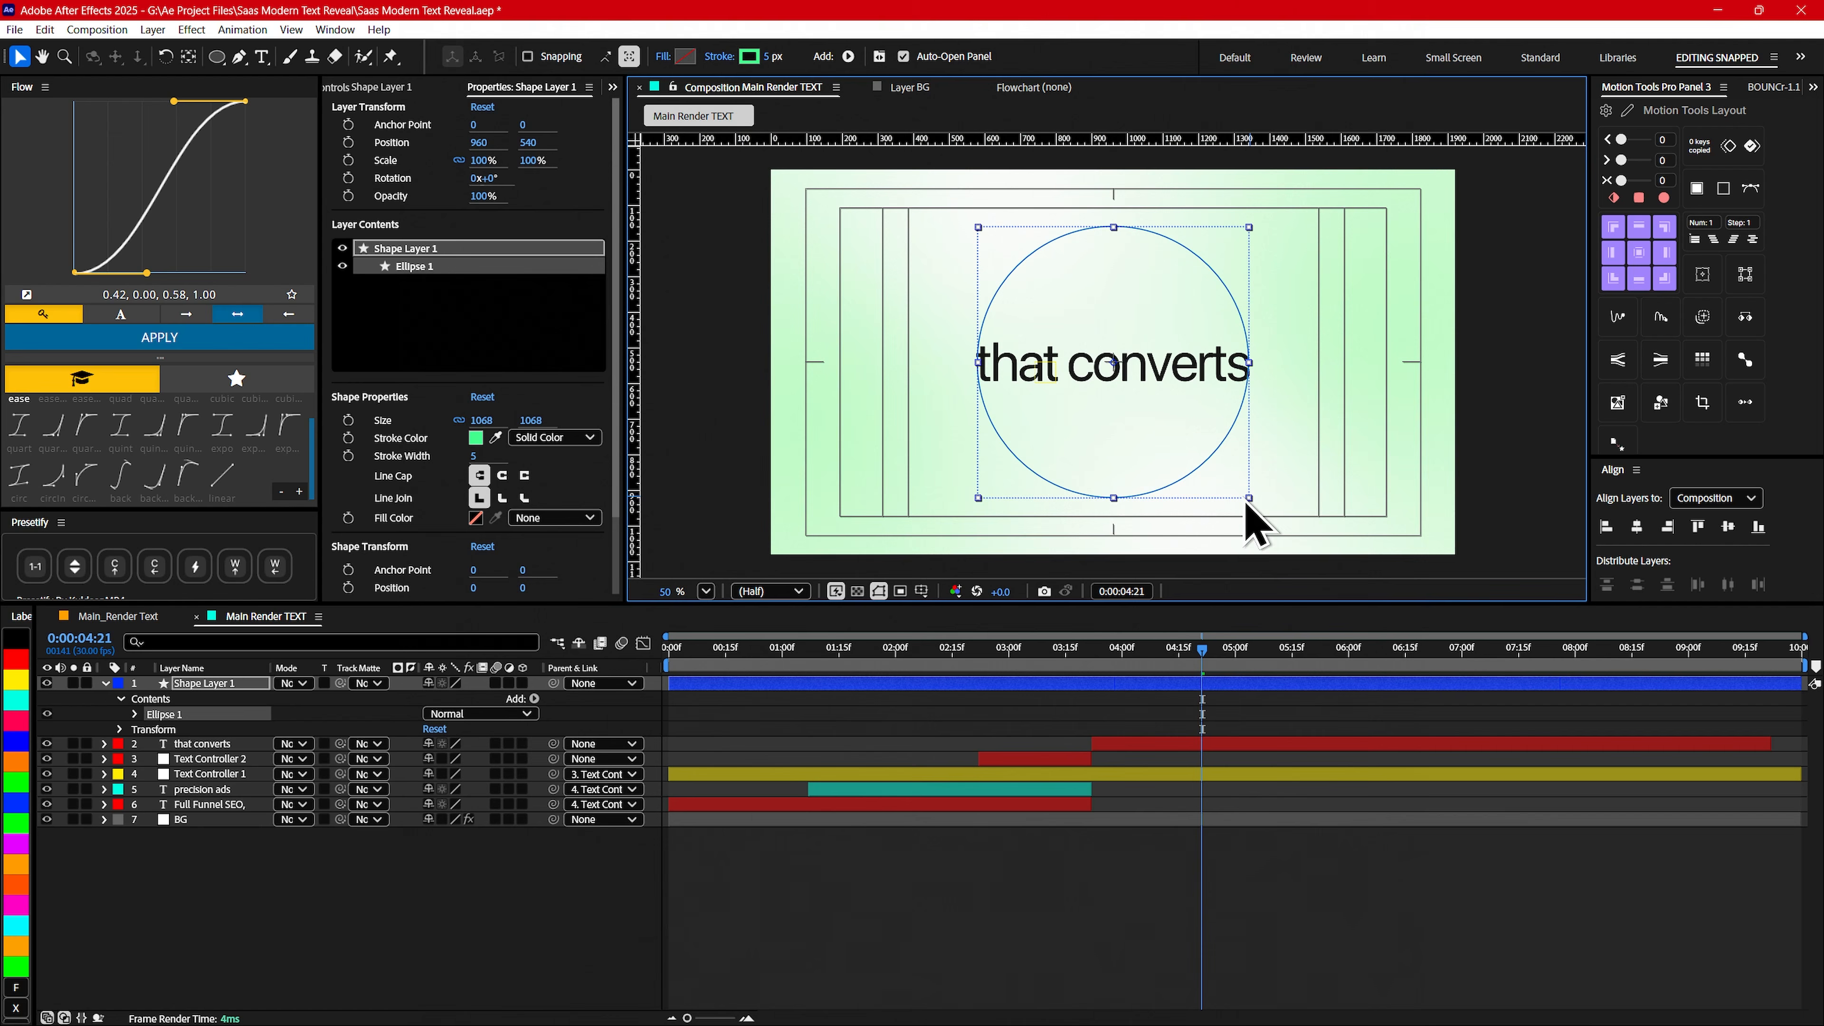
- Duplicate the circle into five concentric rings of increasing size, scaling the third to about 154.6% and the outermost to about 233.5%
key("ctrl+d")
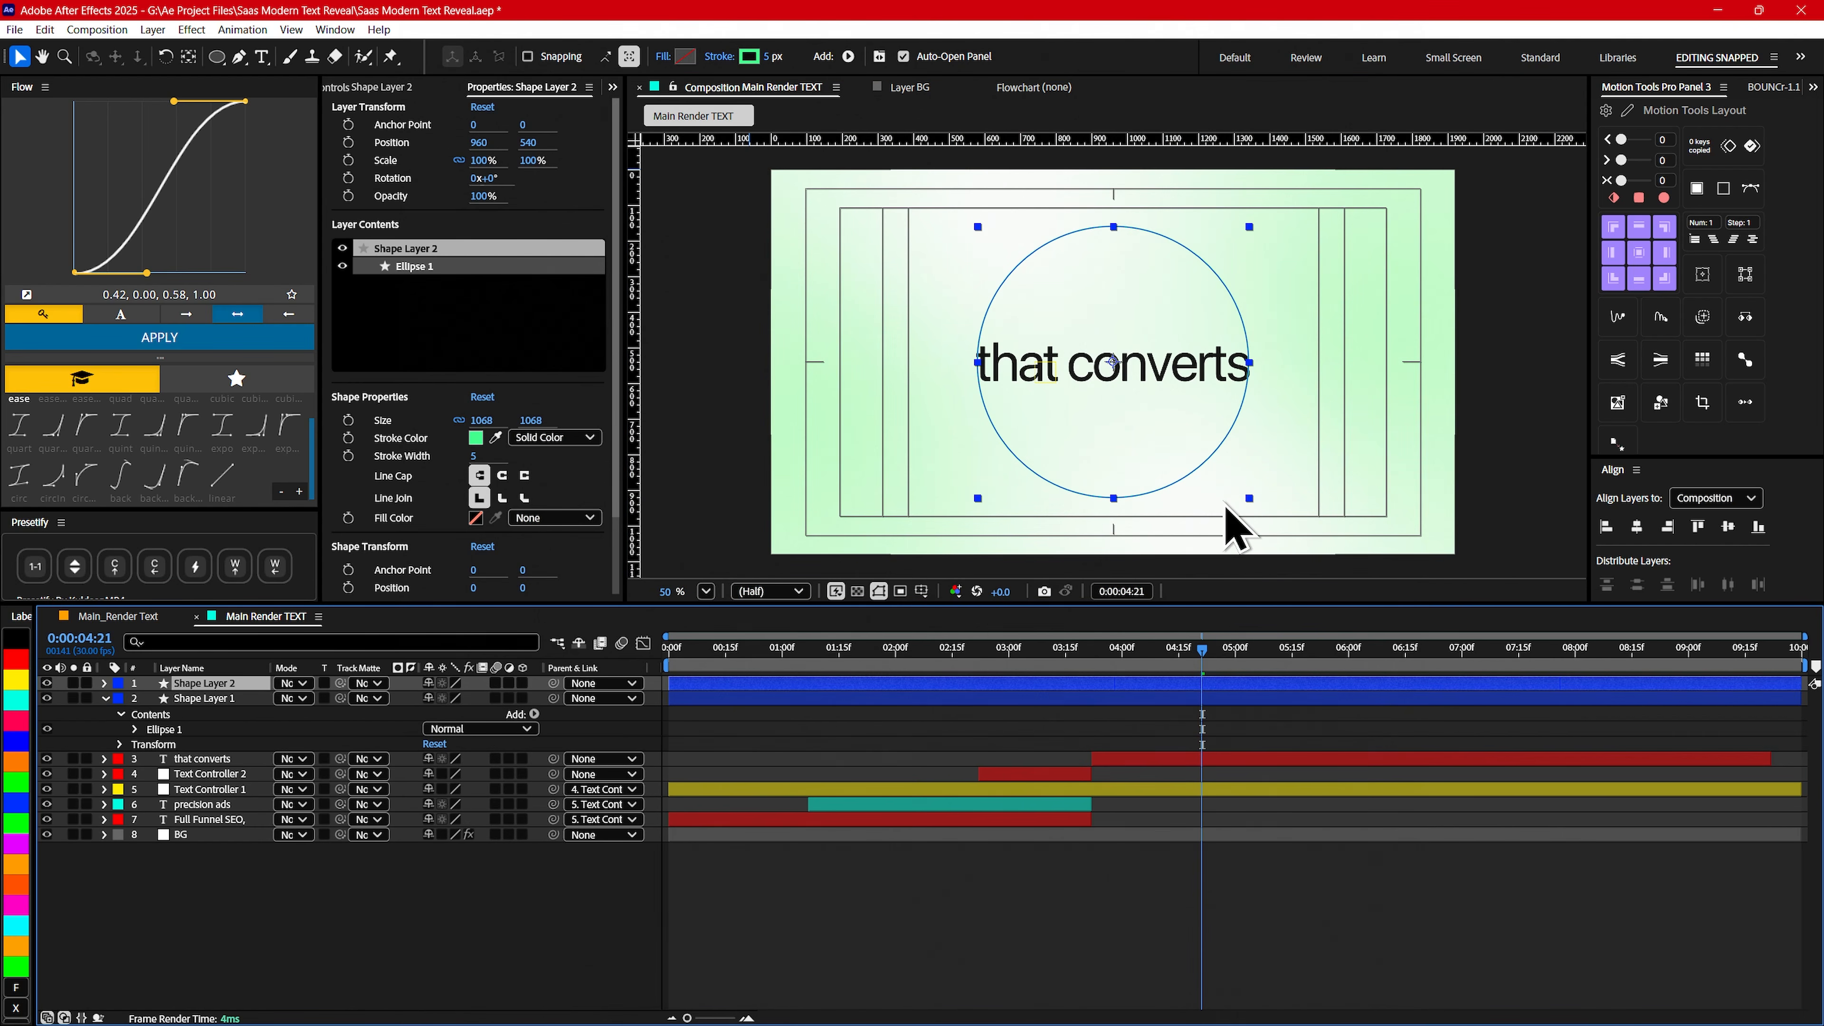
left_click_drag(1249, 498, 1326, 564)
key("ctrl+d")
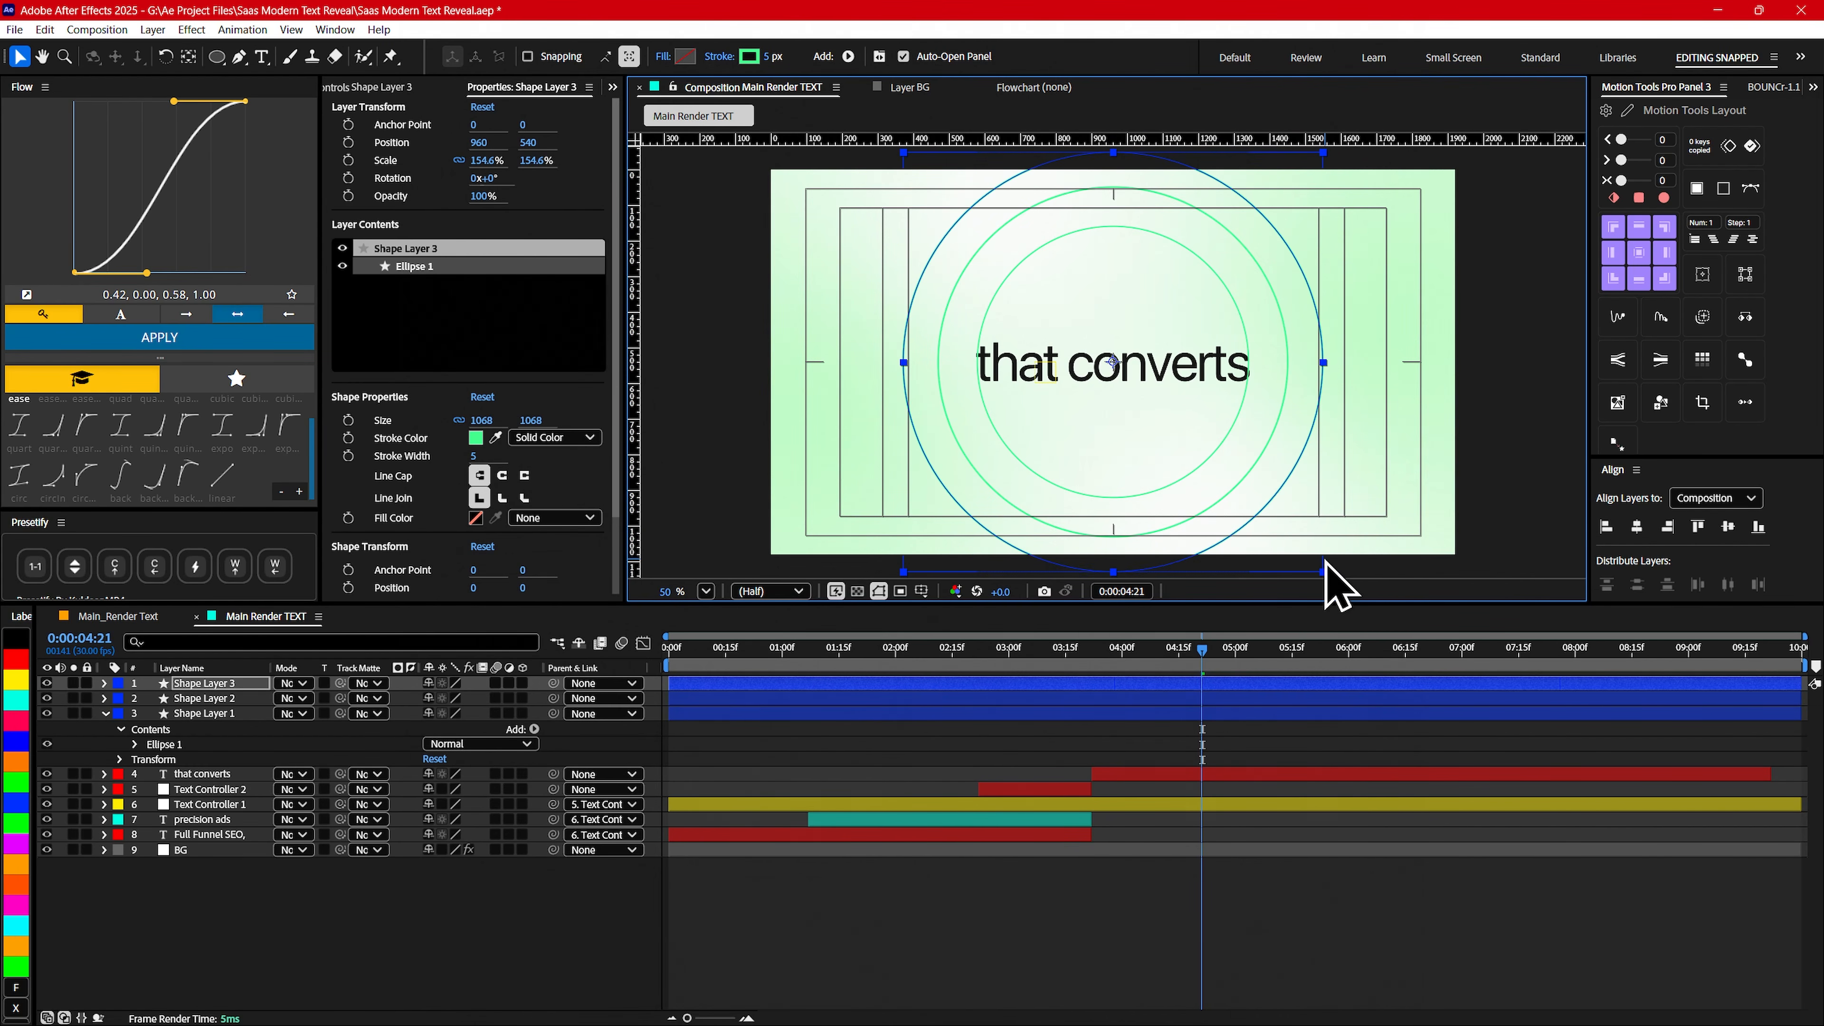
key("ctrl+d")
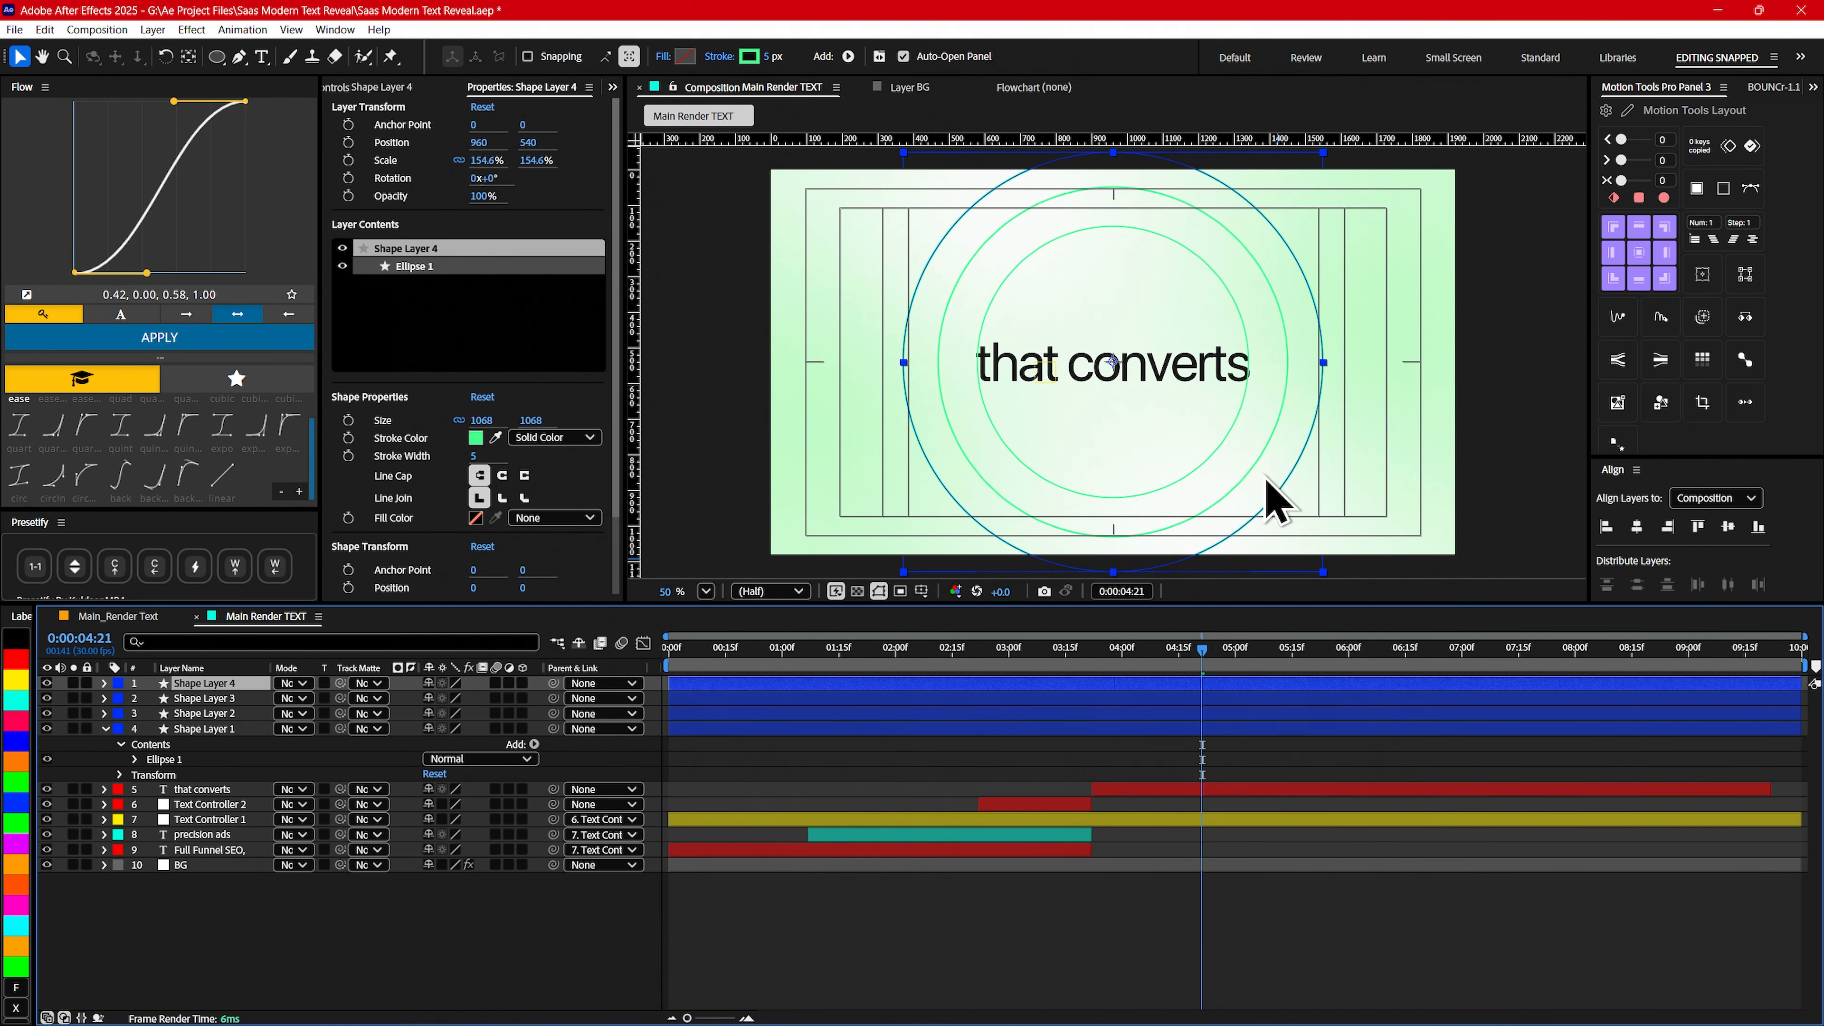
scroll(1275, 503, "down", 2)
left_click_drag(1276, 530, 1361, 609)
key("ctrl+d")
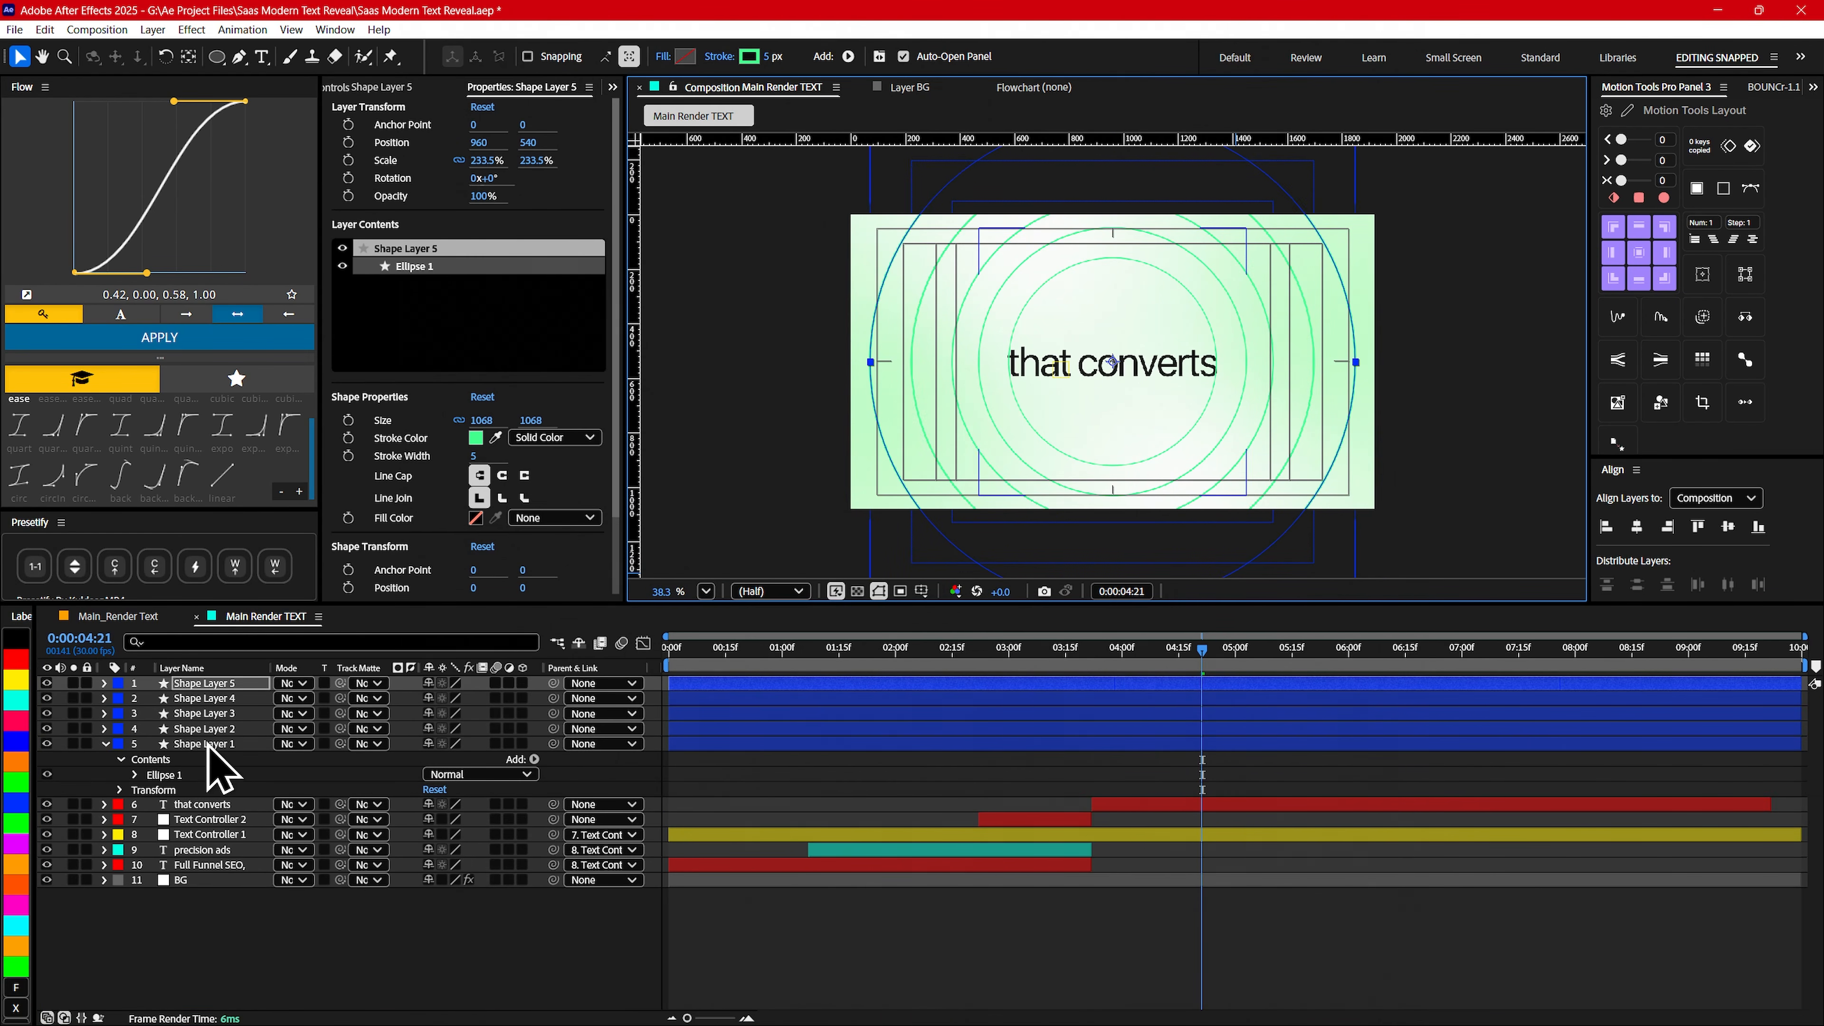
- Move all five circle shape layers directly below the that converts layer
left_click(210, 745)
left_click(209, 684, "shift")
left_click_drag(215, 704, 203, 812)
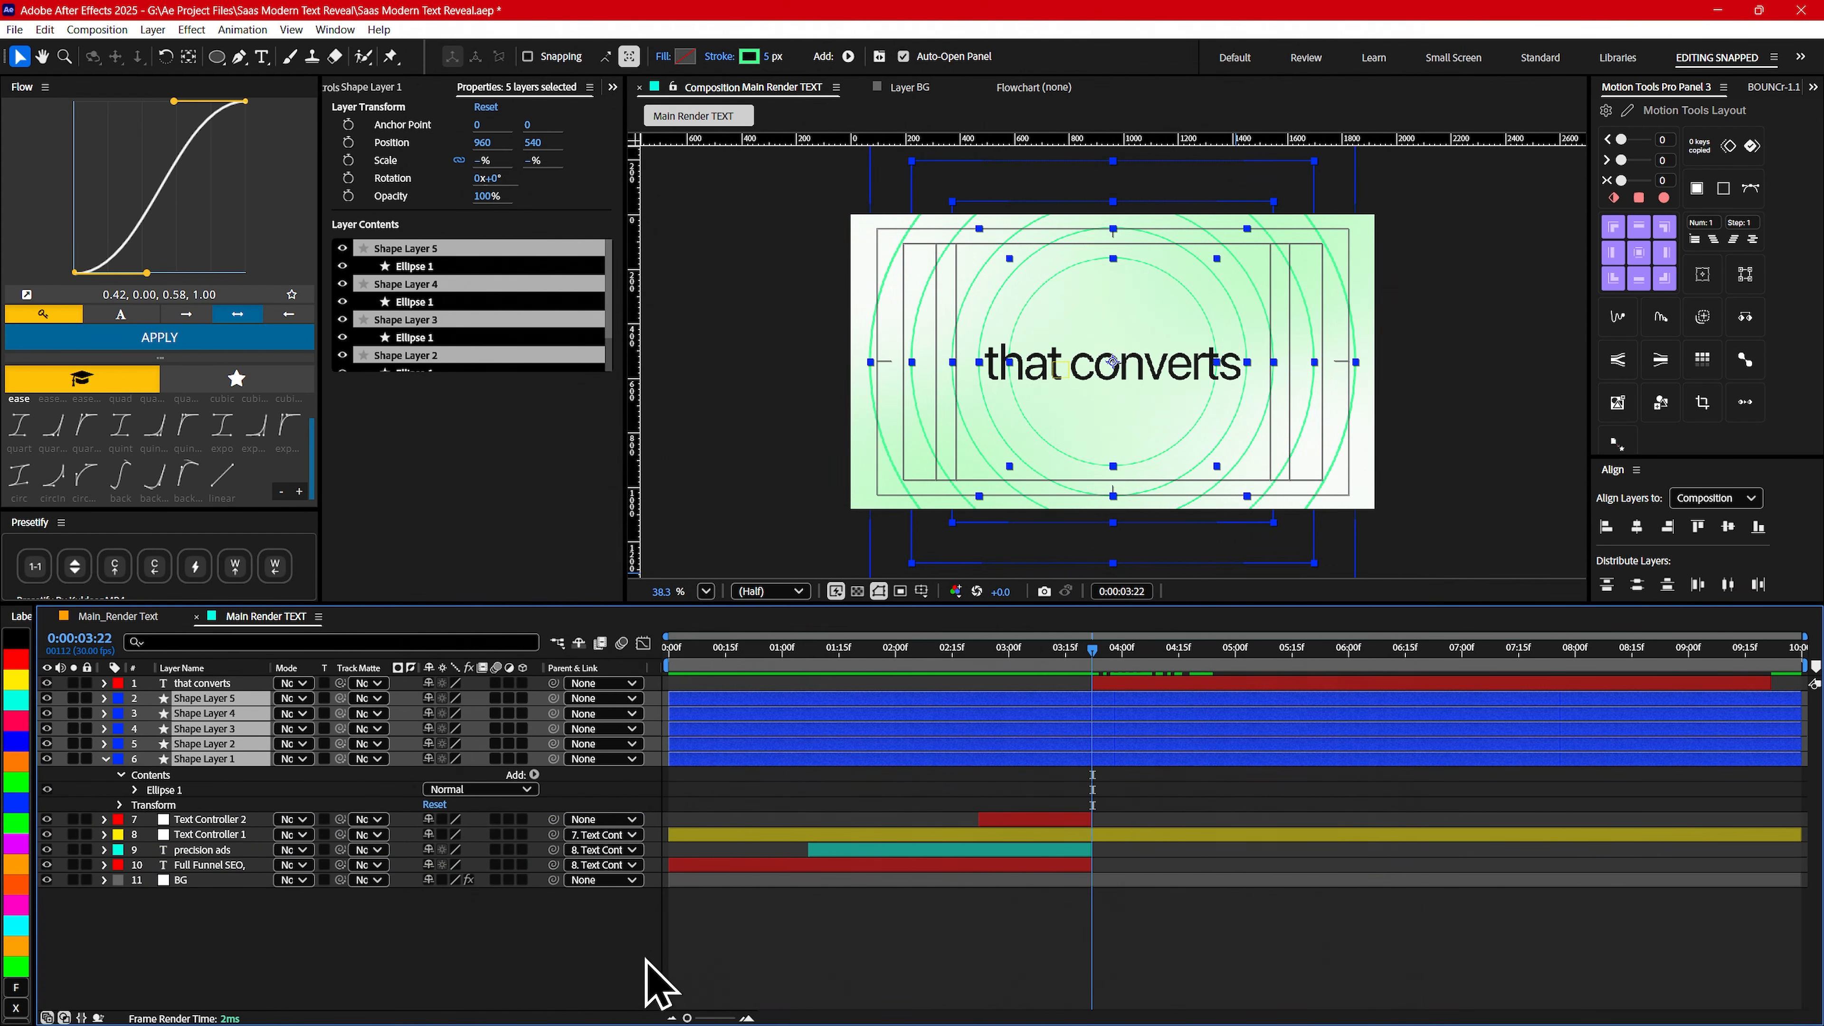
- Trim the start of all five circle shape layers to 0:00:03:22
left_click(652, 978)
left_click(1094, 673)
key("Page_Up")
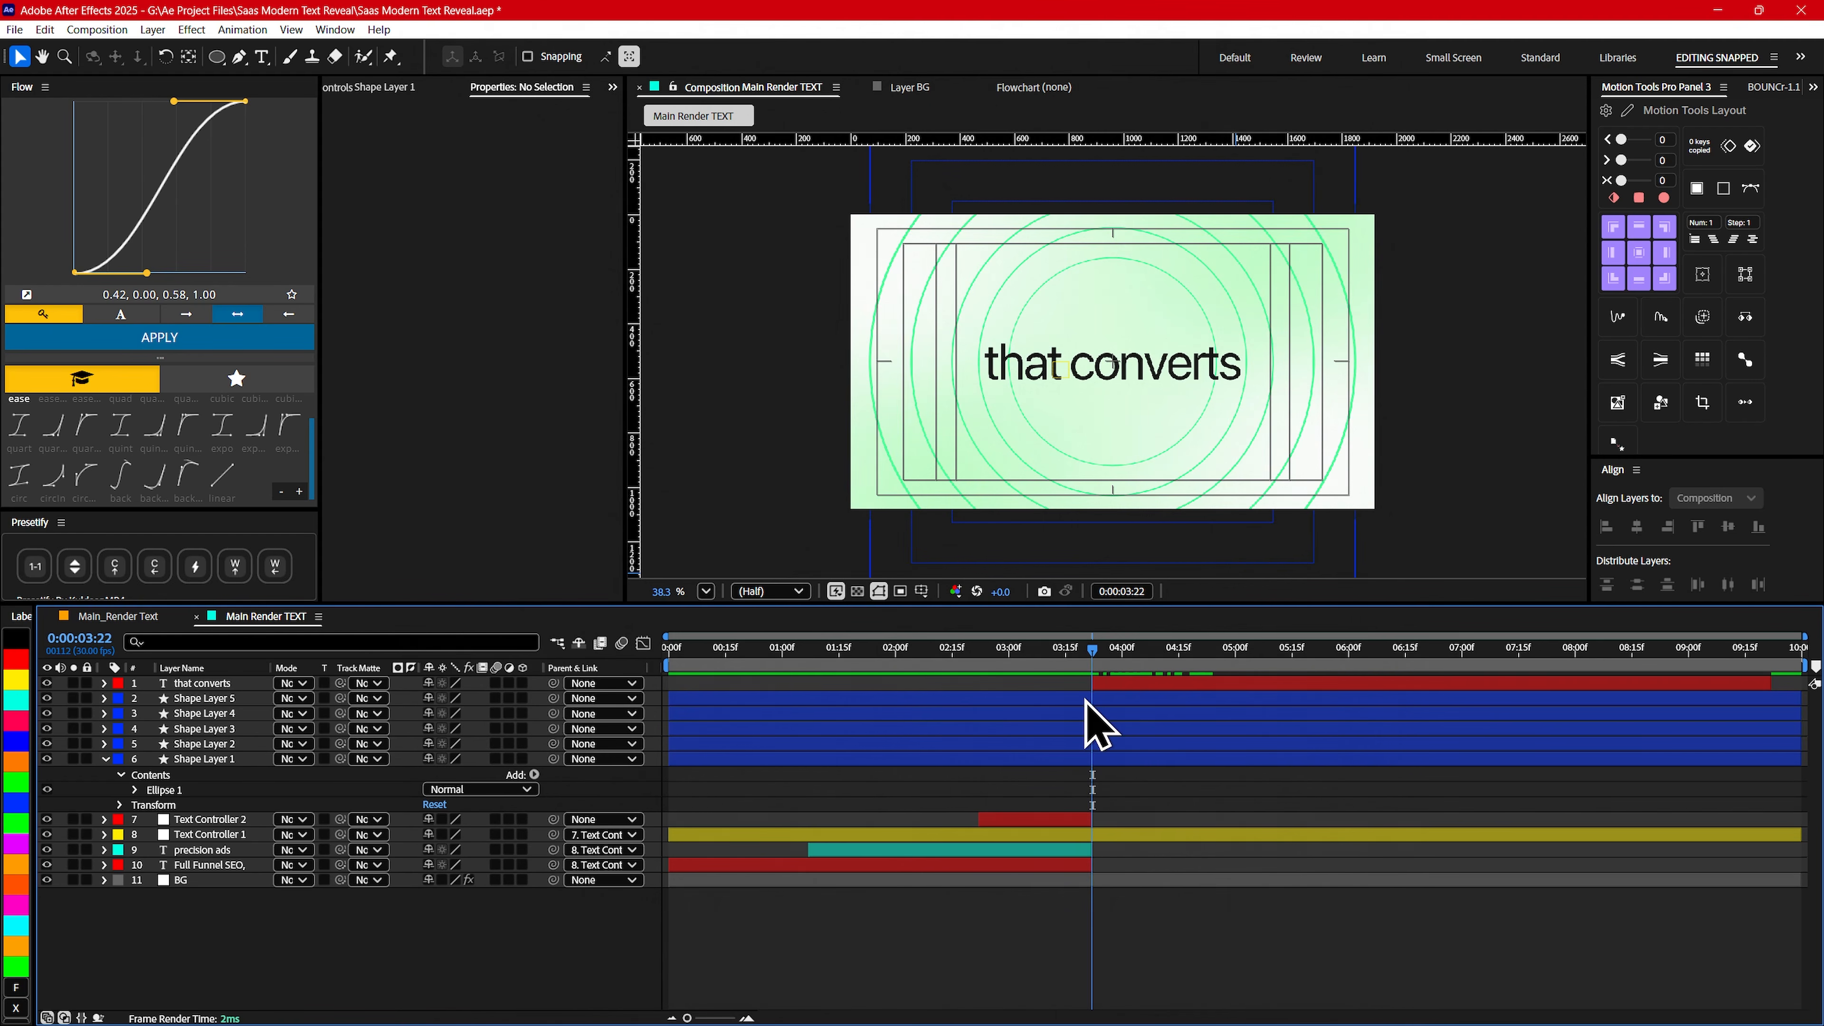
left_click(1084, 701)
left_click(1079, 760, "shift")
key("alt+[")
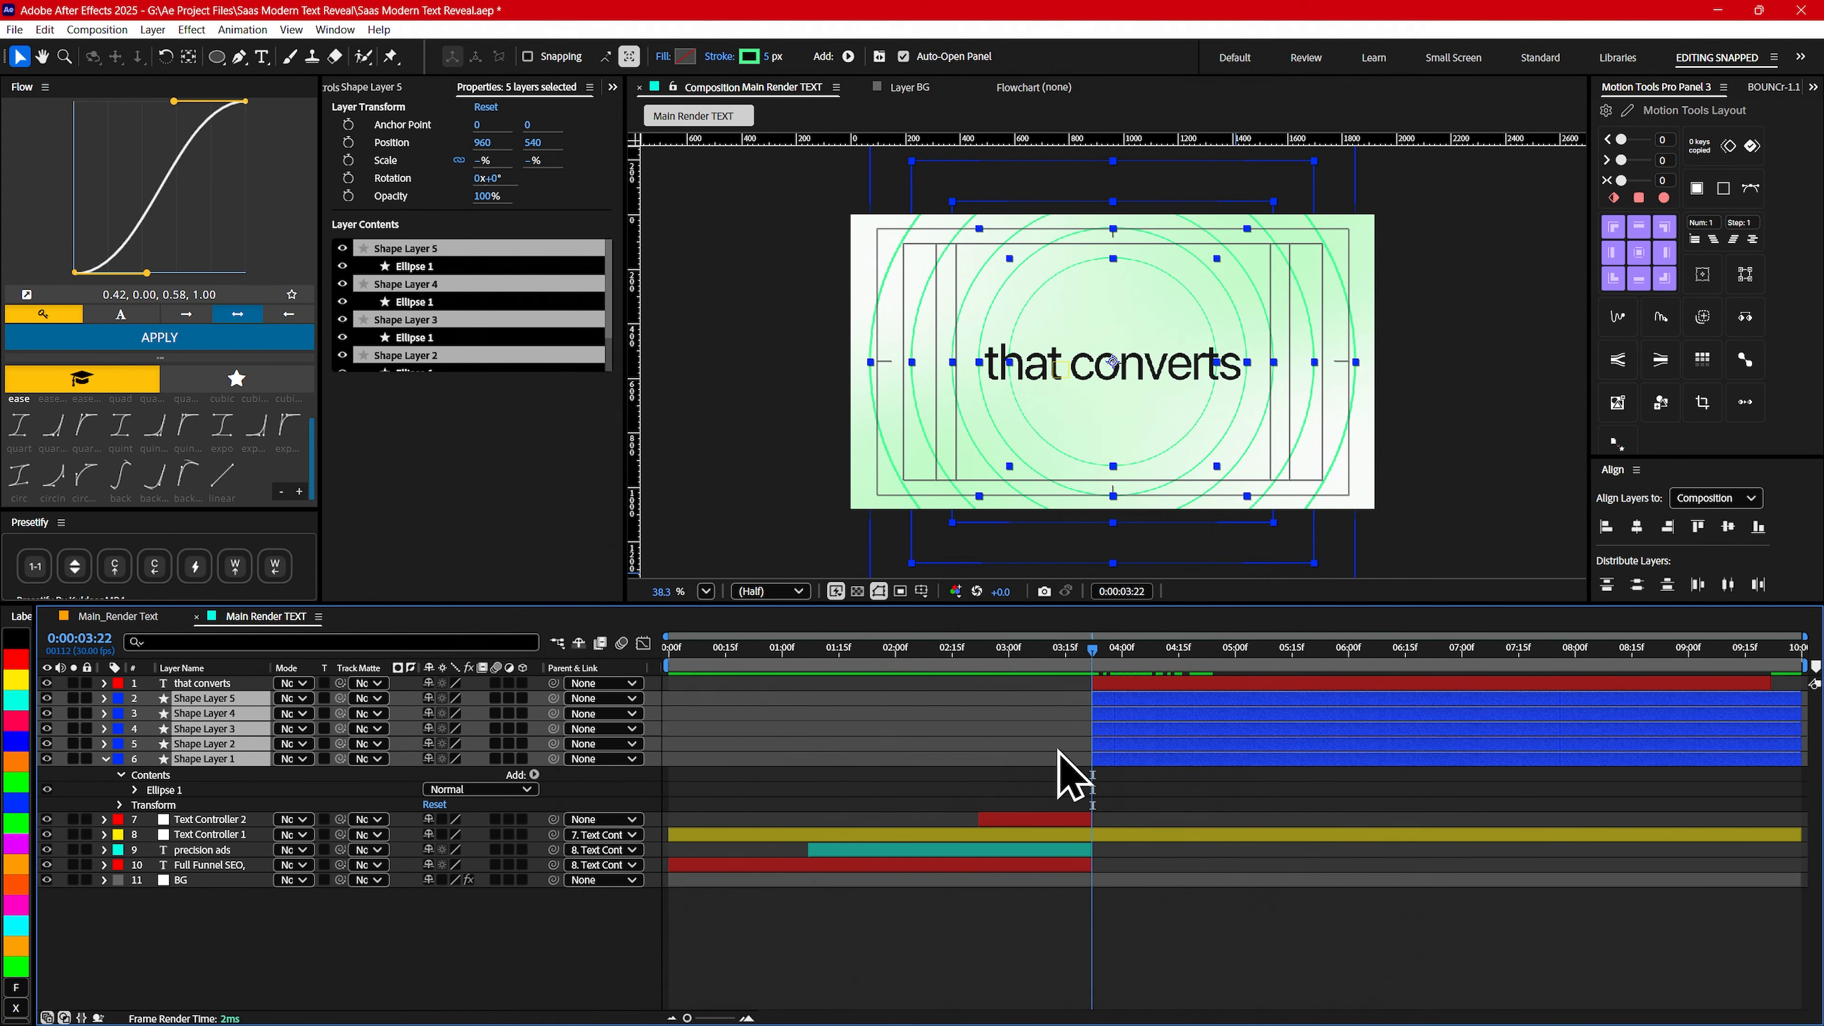
key("shift+slash")
left_click(631, 934)
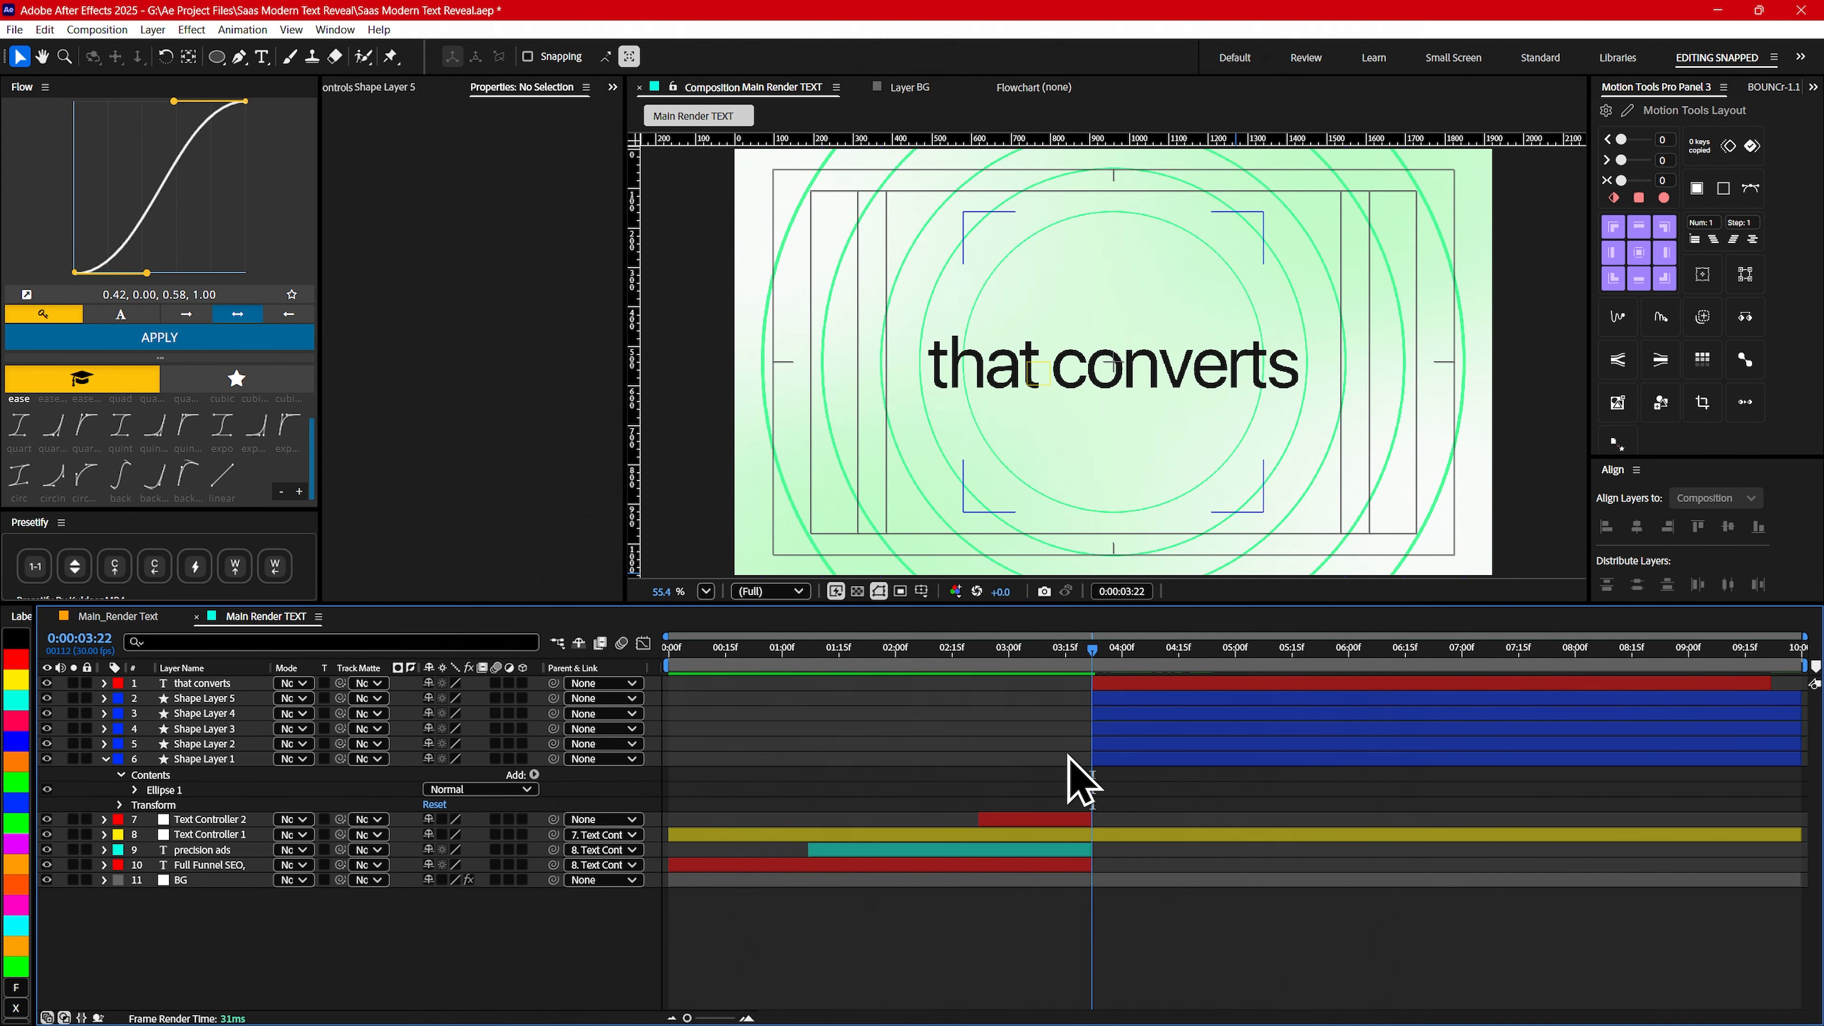
- Apply Fast Box Blur to Shape Layer 1 with a blur radius of 15 and Repeat Edge Pixels enabled
left_click(1138, 699)
left_click(209, 758)
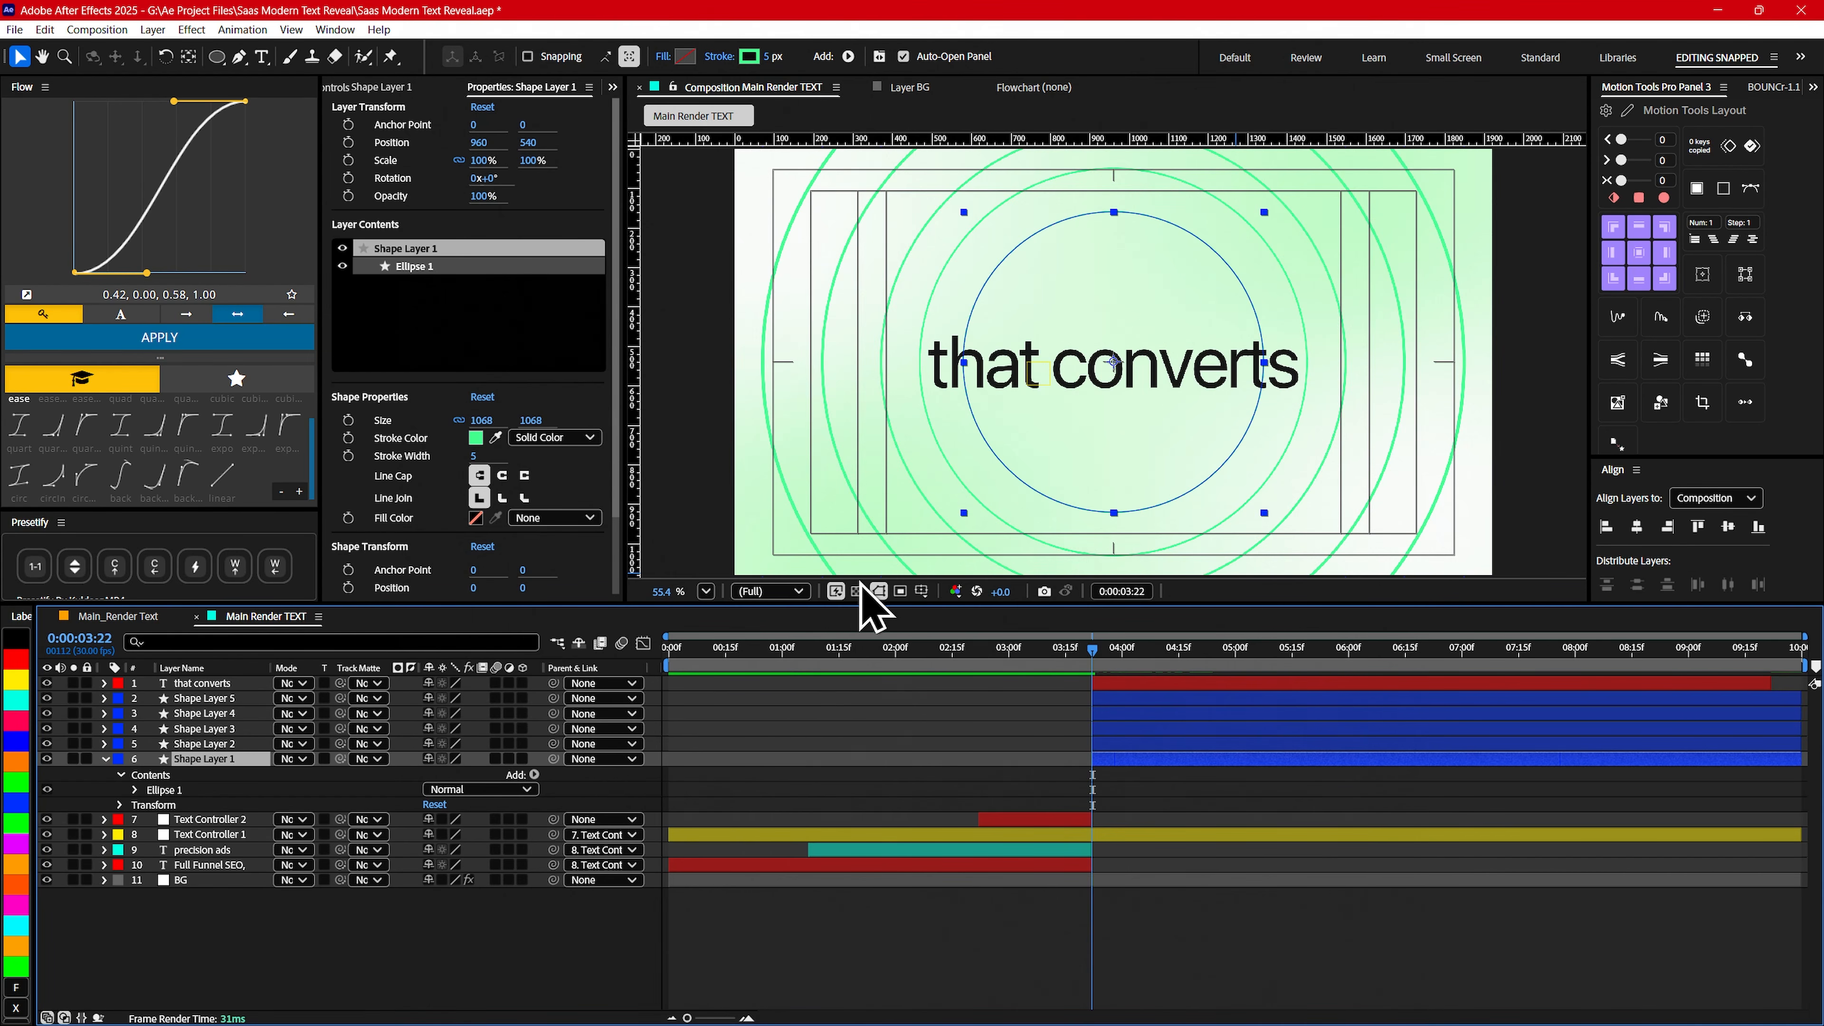
key("ctrl+space")
type("fas")
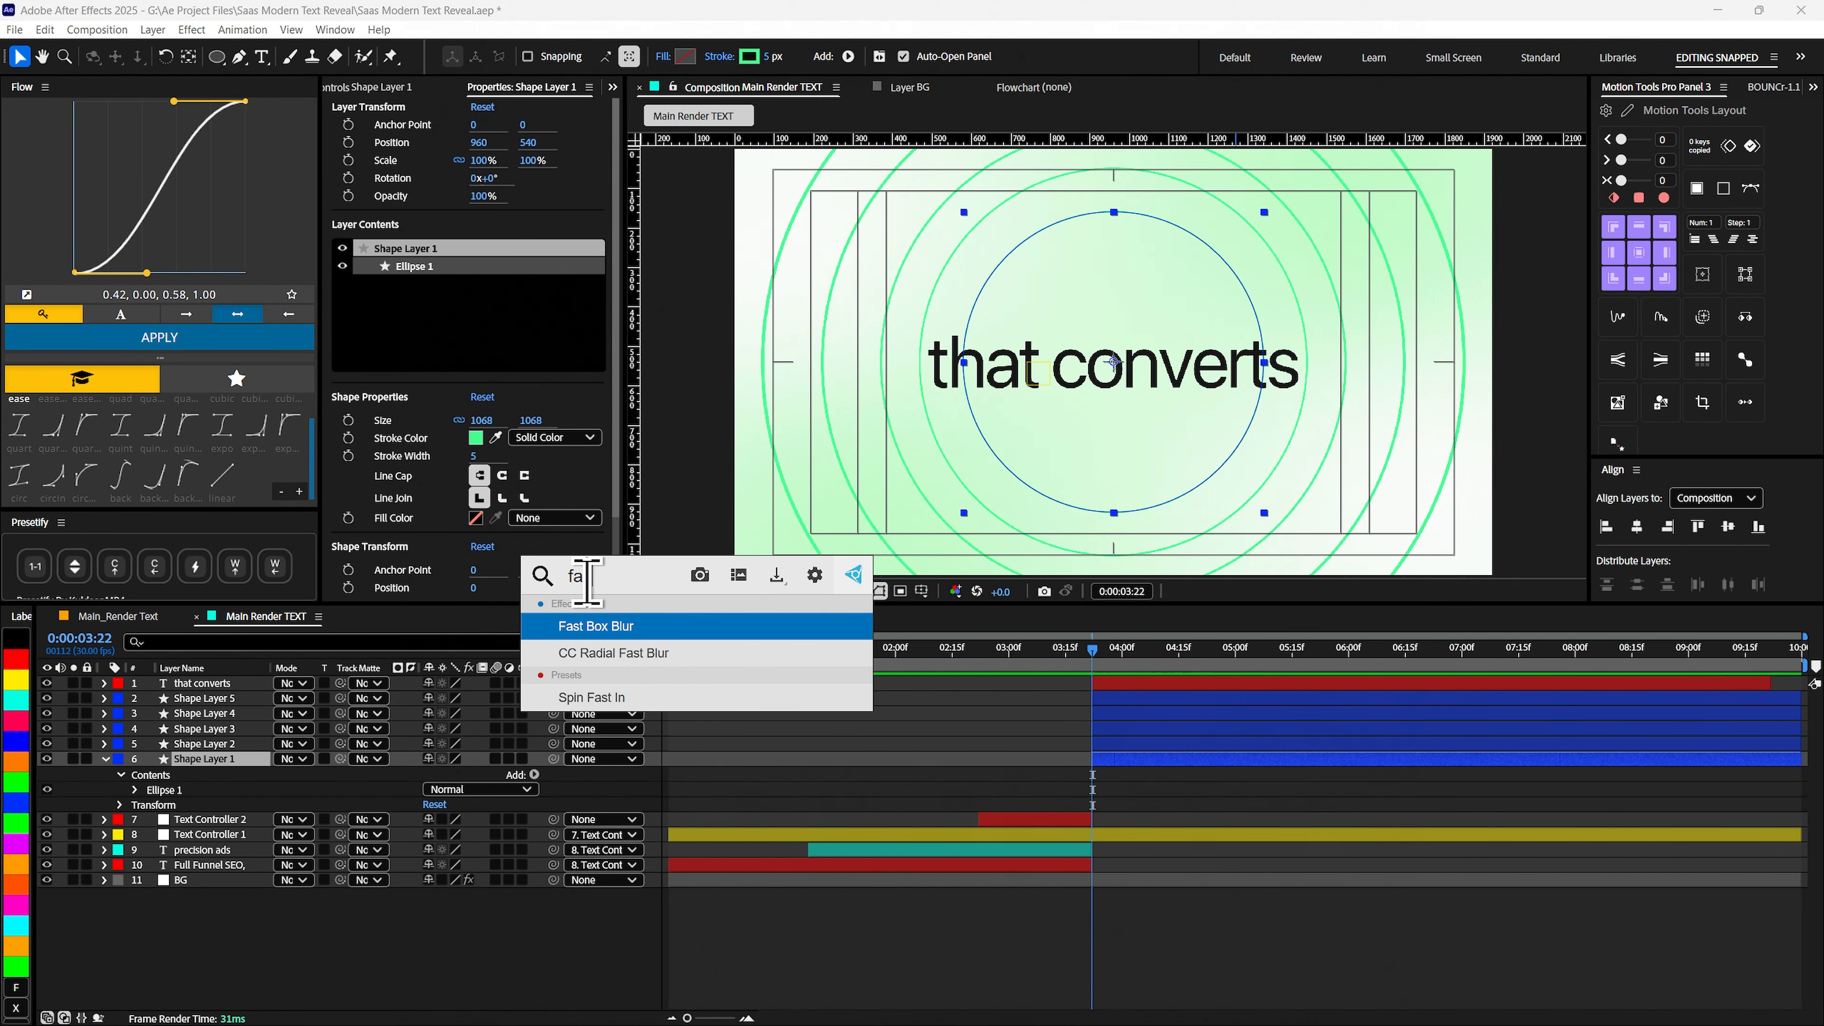
left_click(605, 630)
left_click_drag(494, 138, 519, 138)
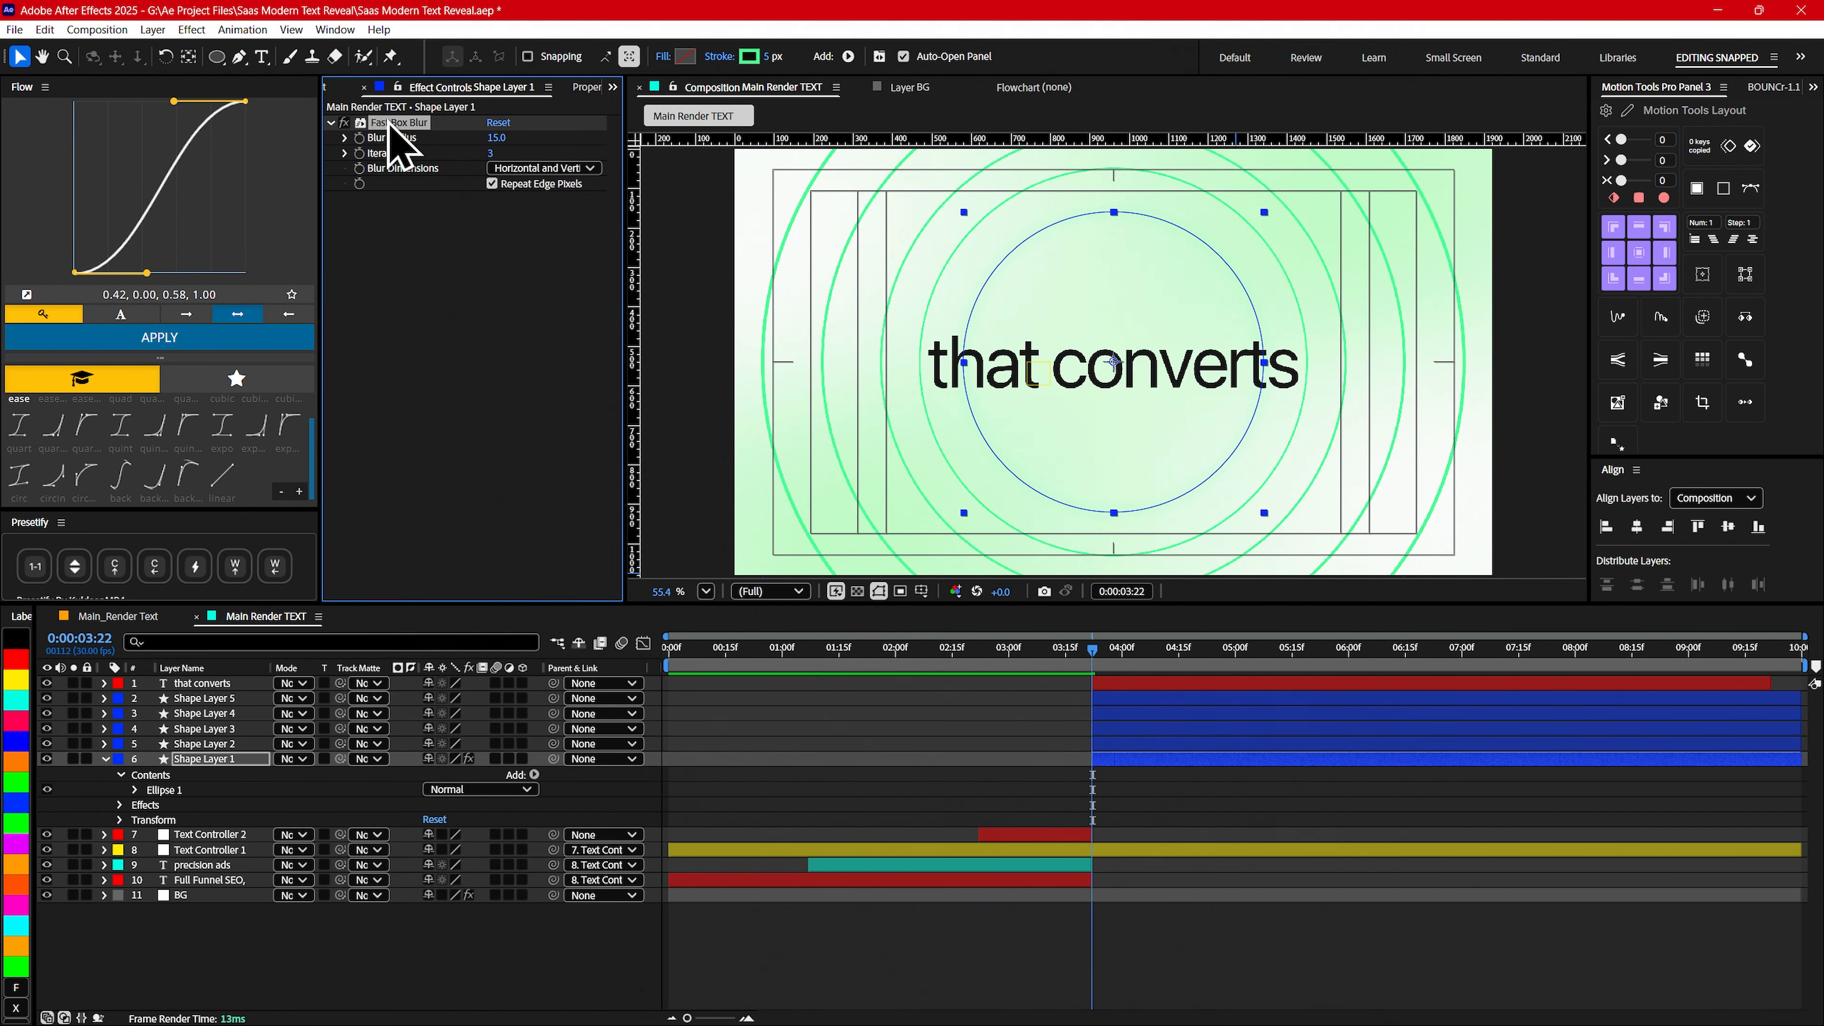
- Copy the Fast Box Blur effect from Shape Layer 1 to the other four shape layers
left_click(205, 744)
left_click(205, 699, "shift")
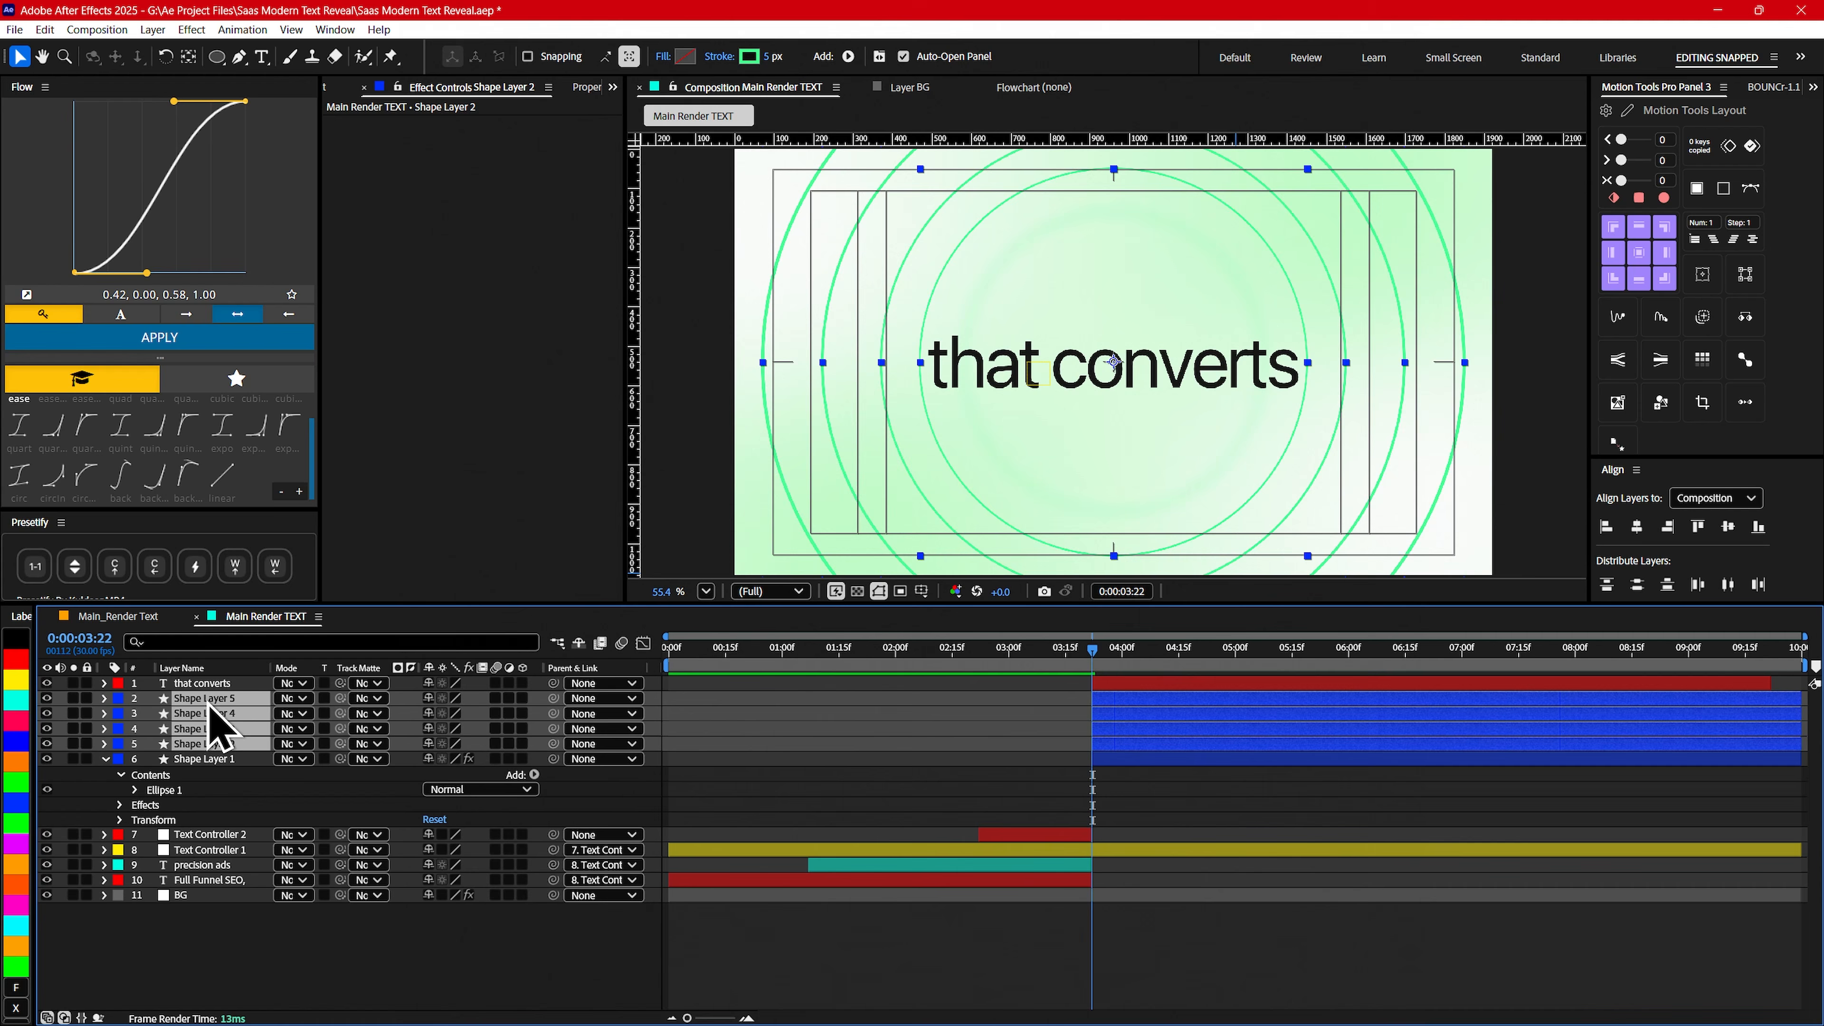
key("ctrl+v")
mouse_move(1091, 665)
left_mouse_down()
mouse_move(1118, 662)
mouse_move(1051, 667)
mouse_move(1103, 661)
mouse_move(1078, 680)
mouse_move(1093, 675)
left_mouse_up()
left_click(305, 977)
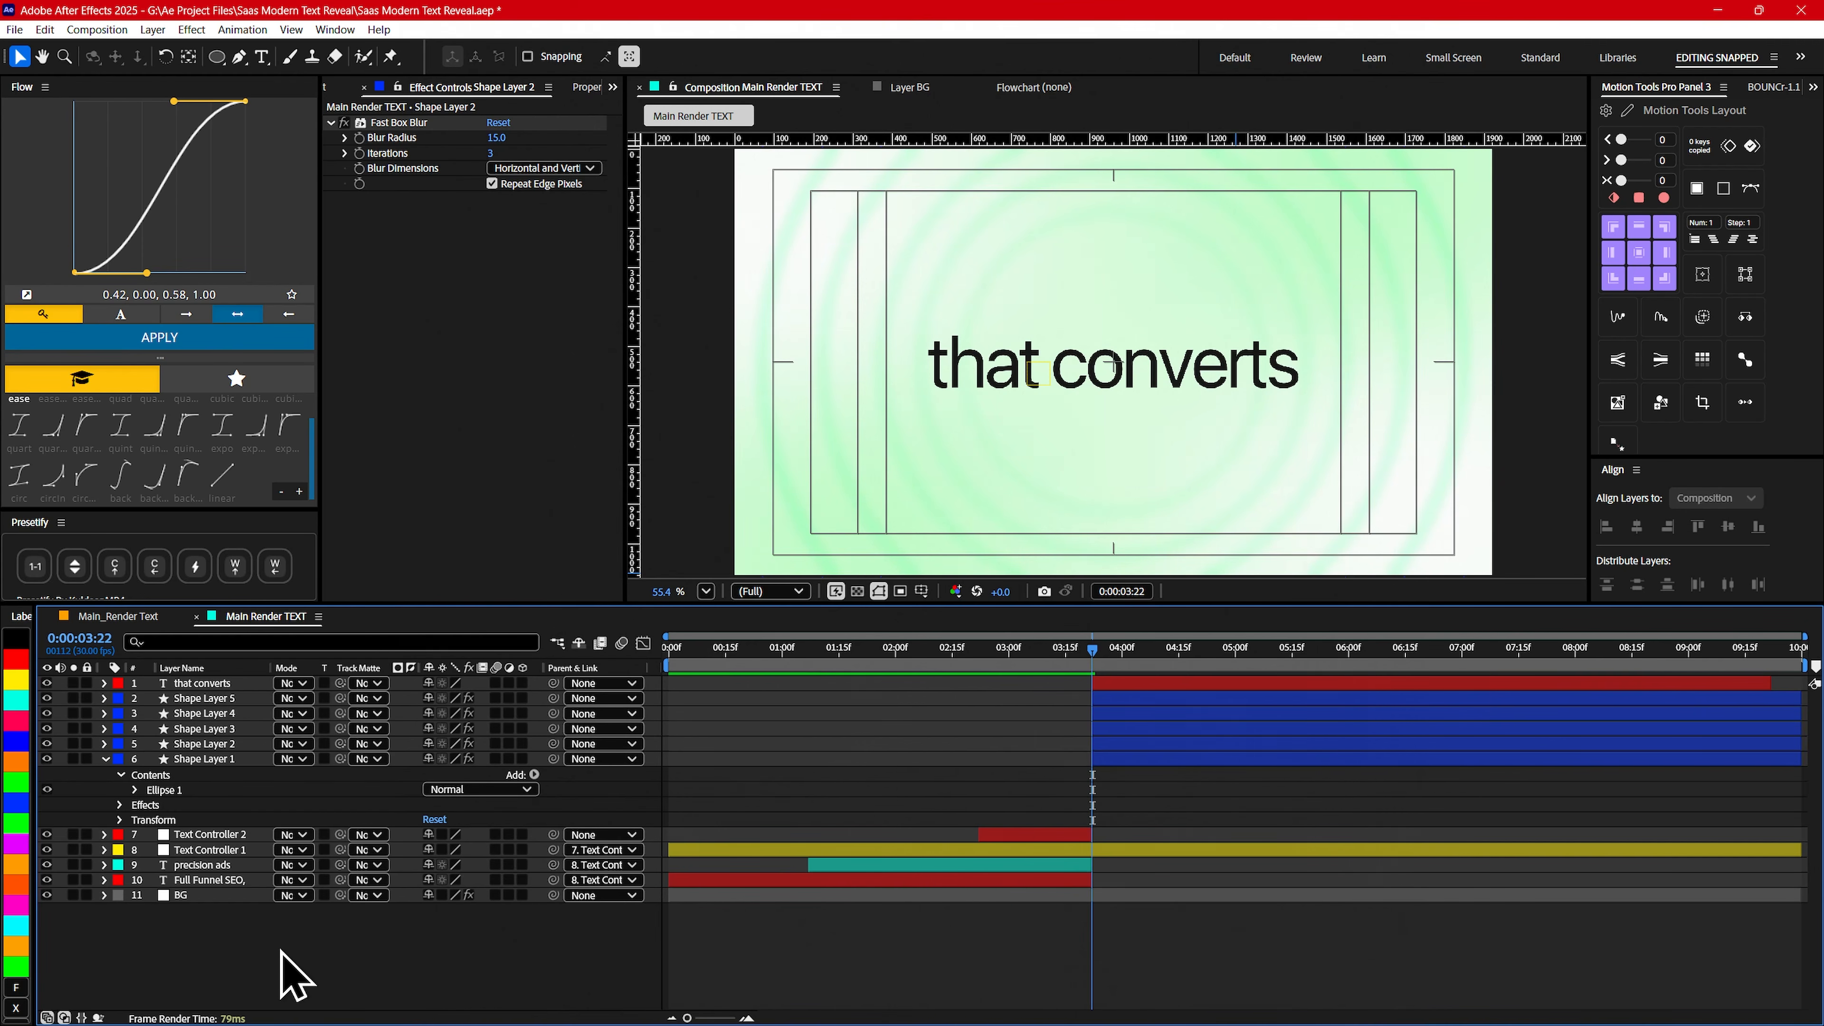
- Create a null object named Shape Controller and place it directly below the that converts layer
right_click(282, 950)
mouse_move(310, 727)
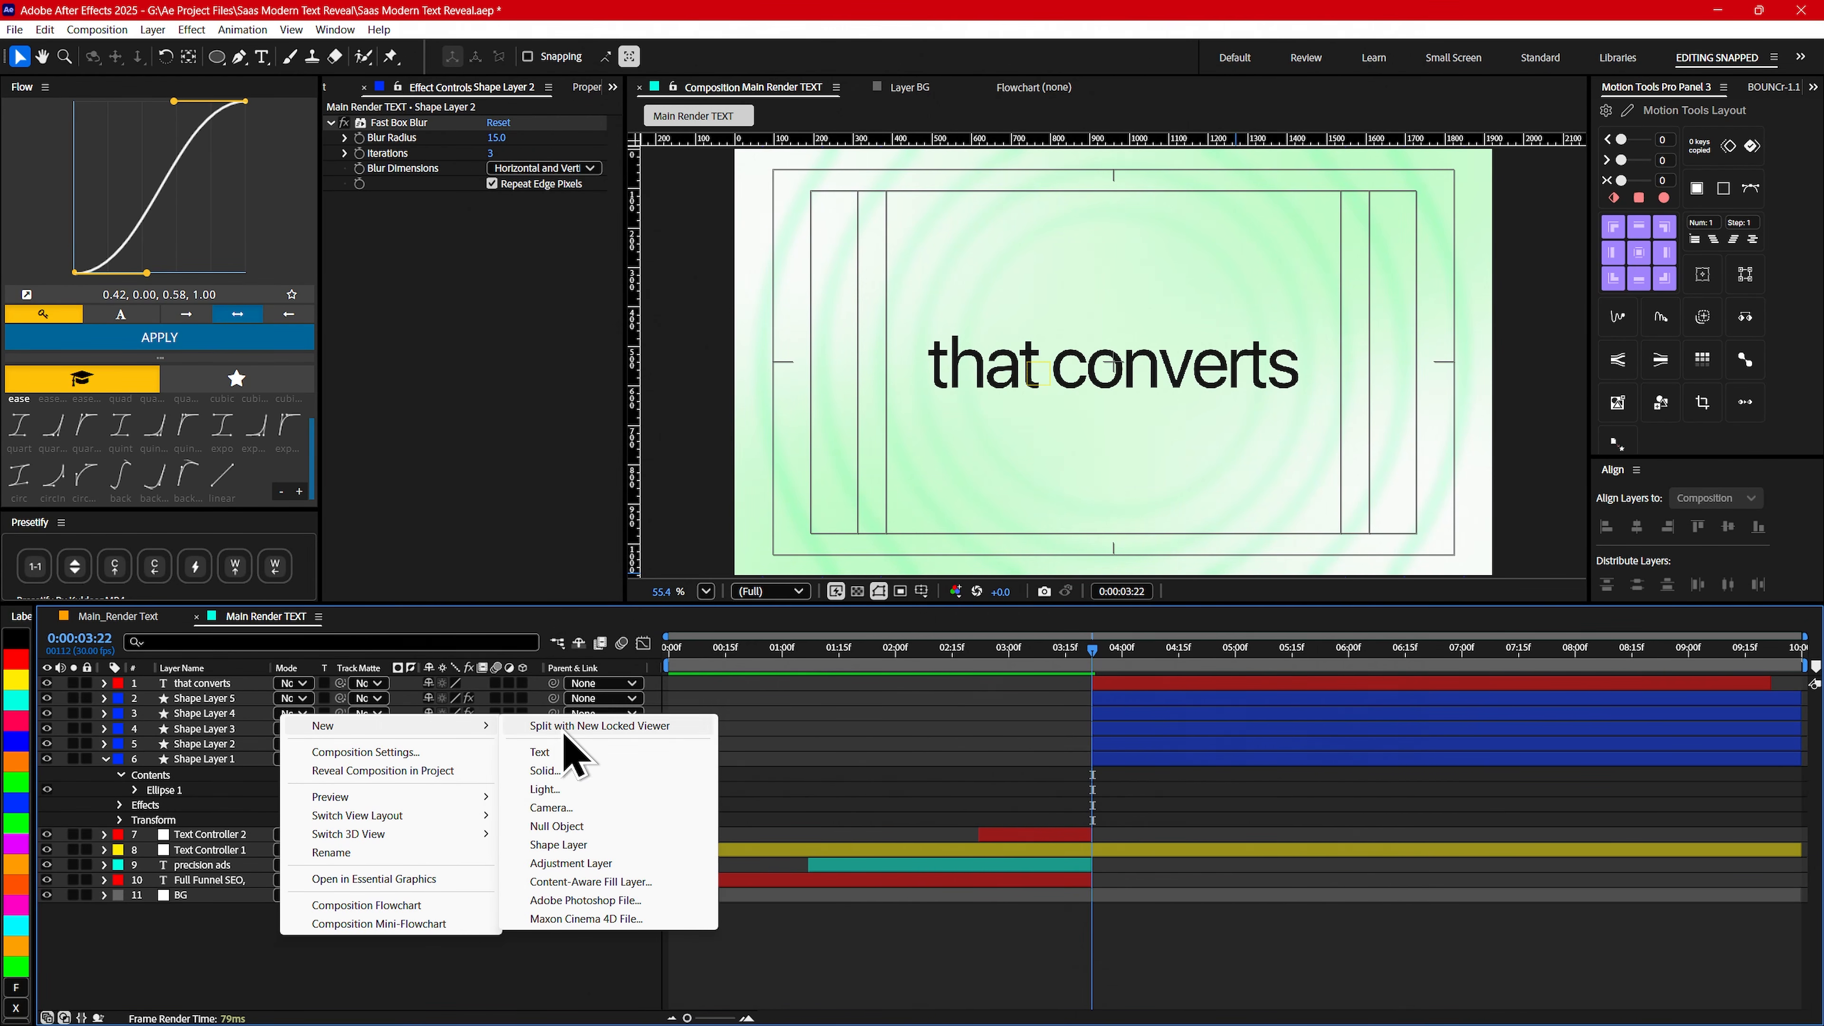
left_click(558, 825)
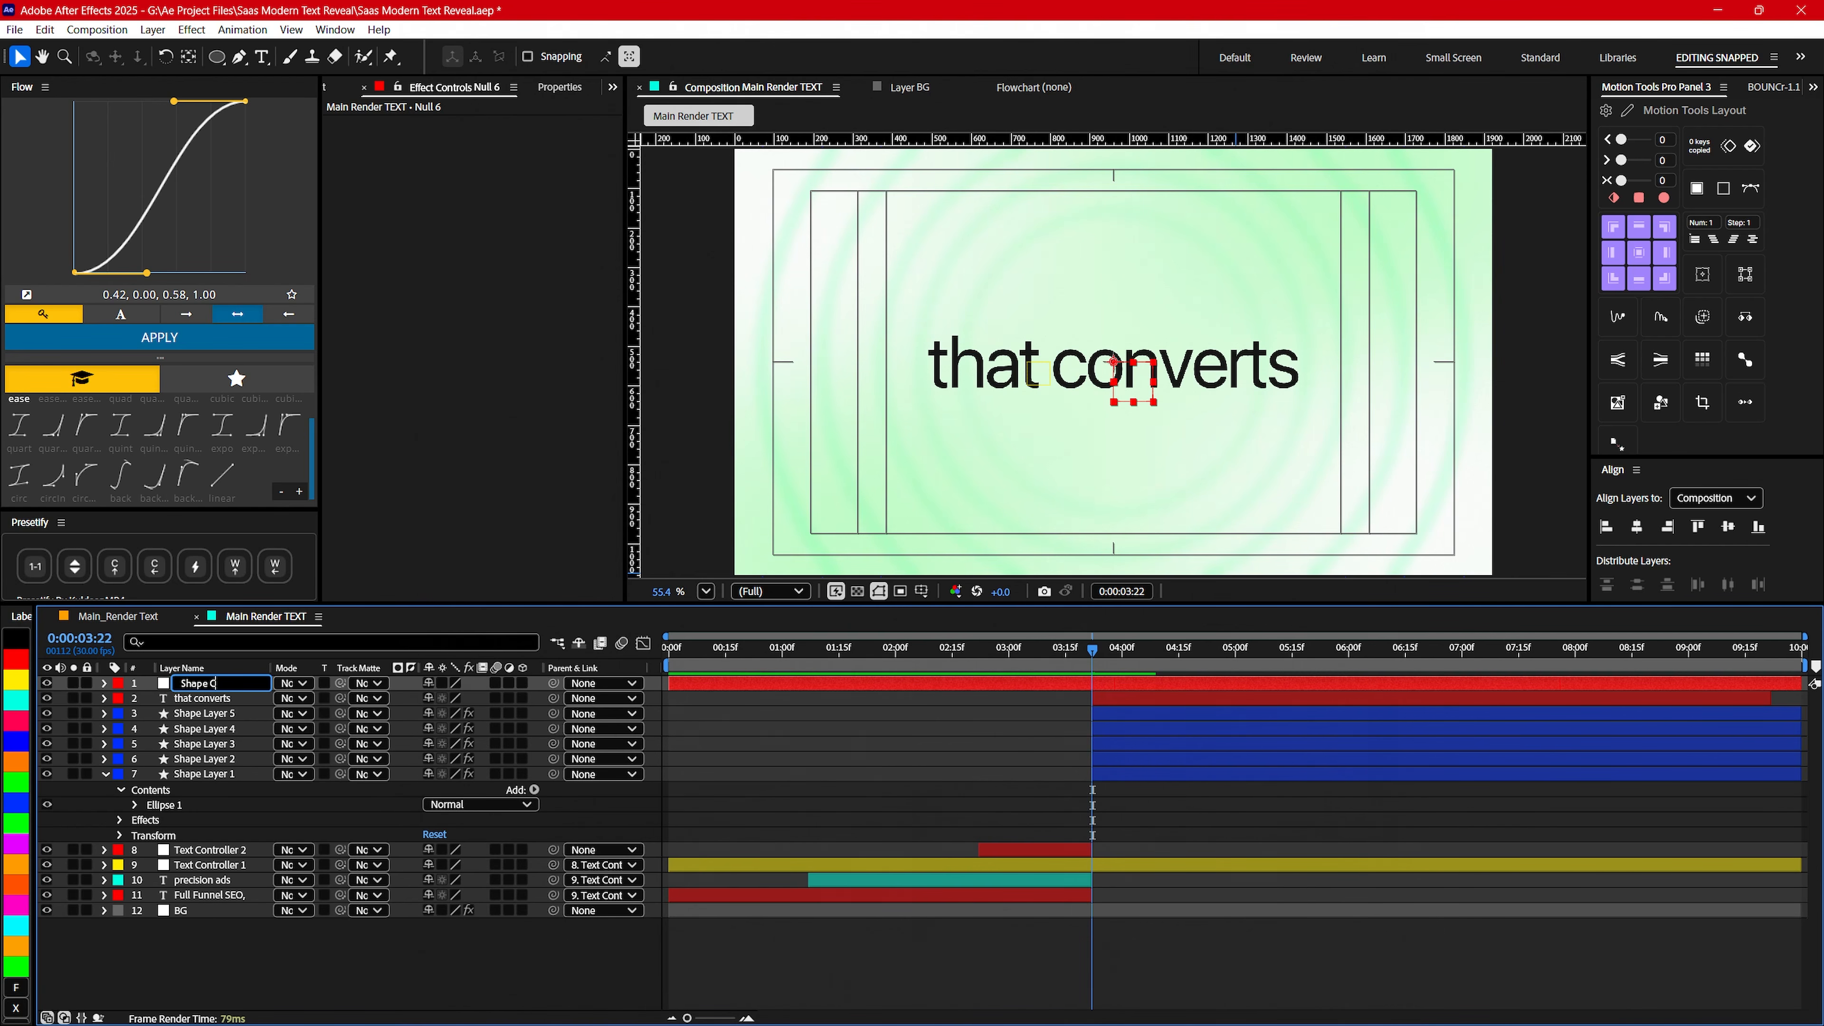
type("ontroller")
key("Return")
left_click_drag(204, 683, 204, 726)
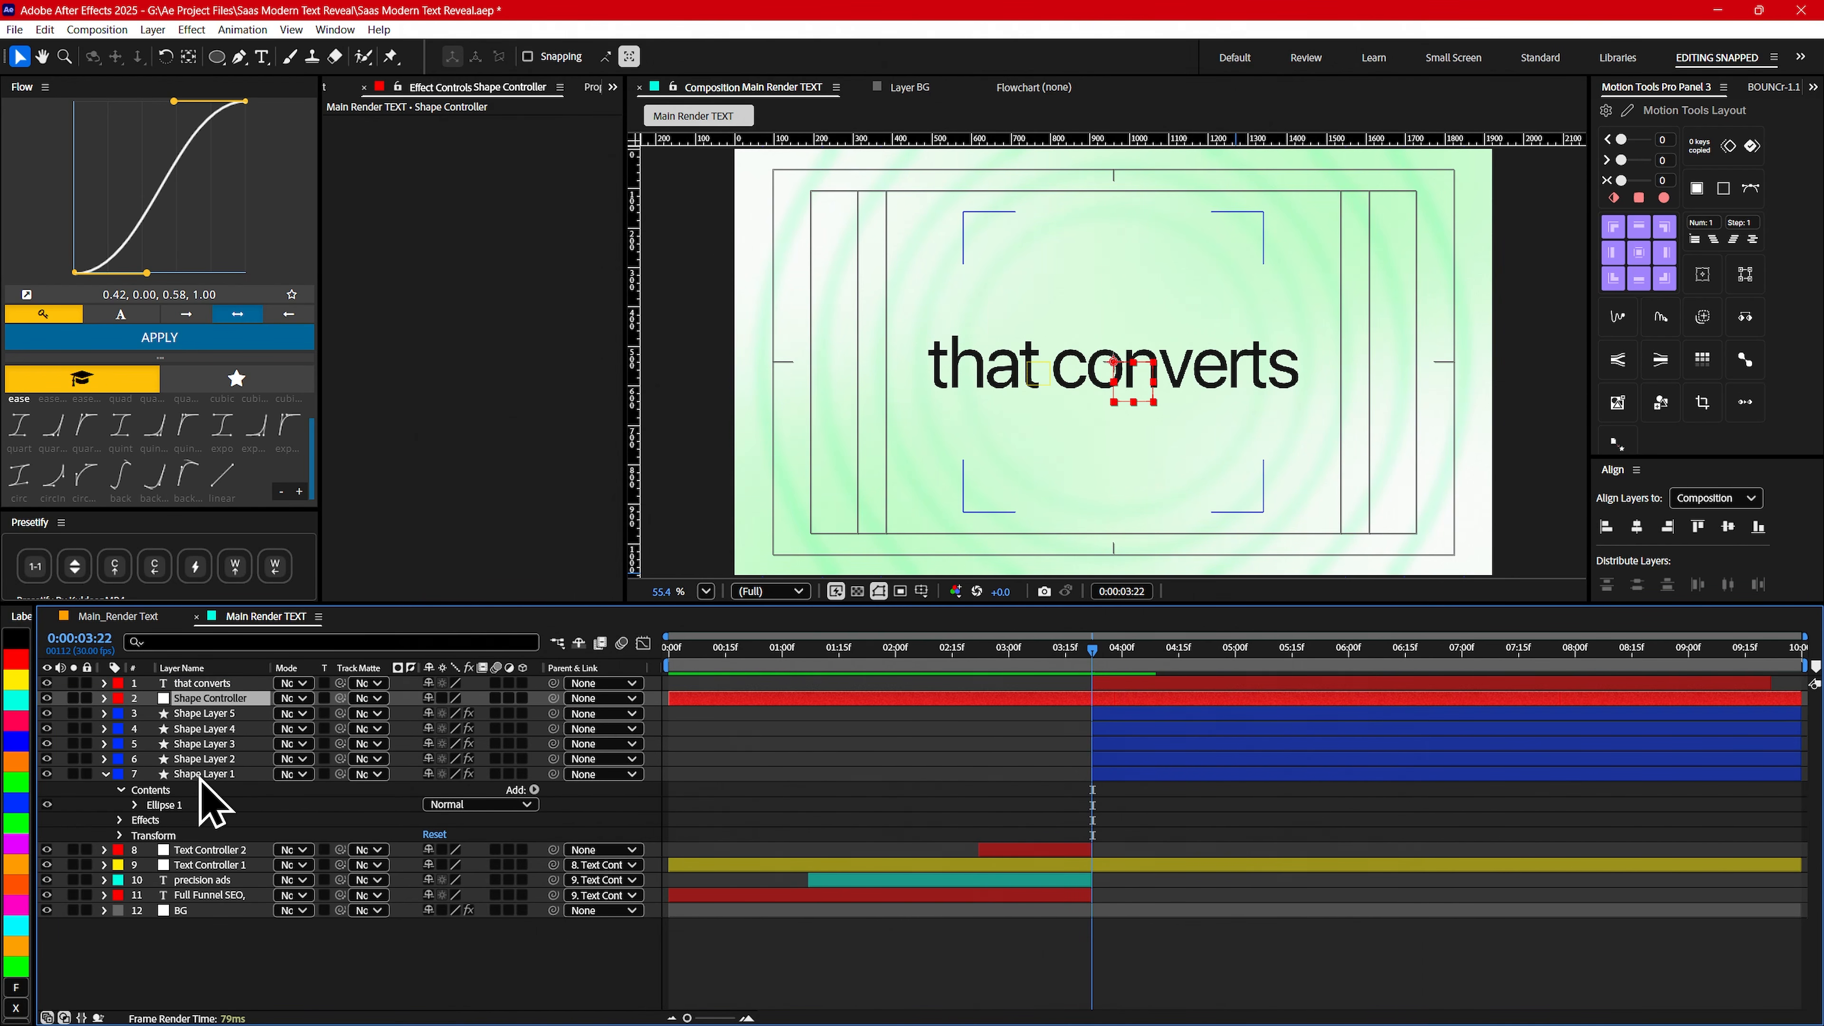
- Parent the five shape layers to Shape Controller and trim the controller's start to 0:00:03:22
left_click(205, 774)
left_click(204, 713, "shift")
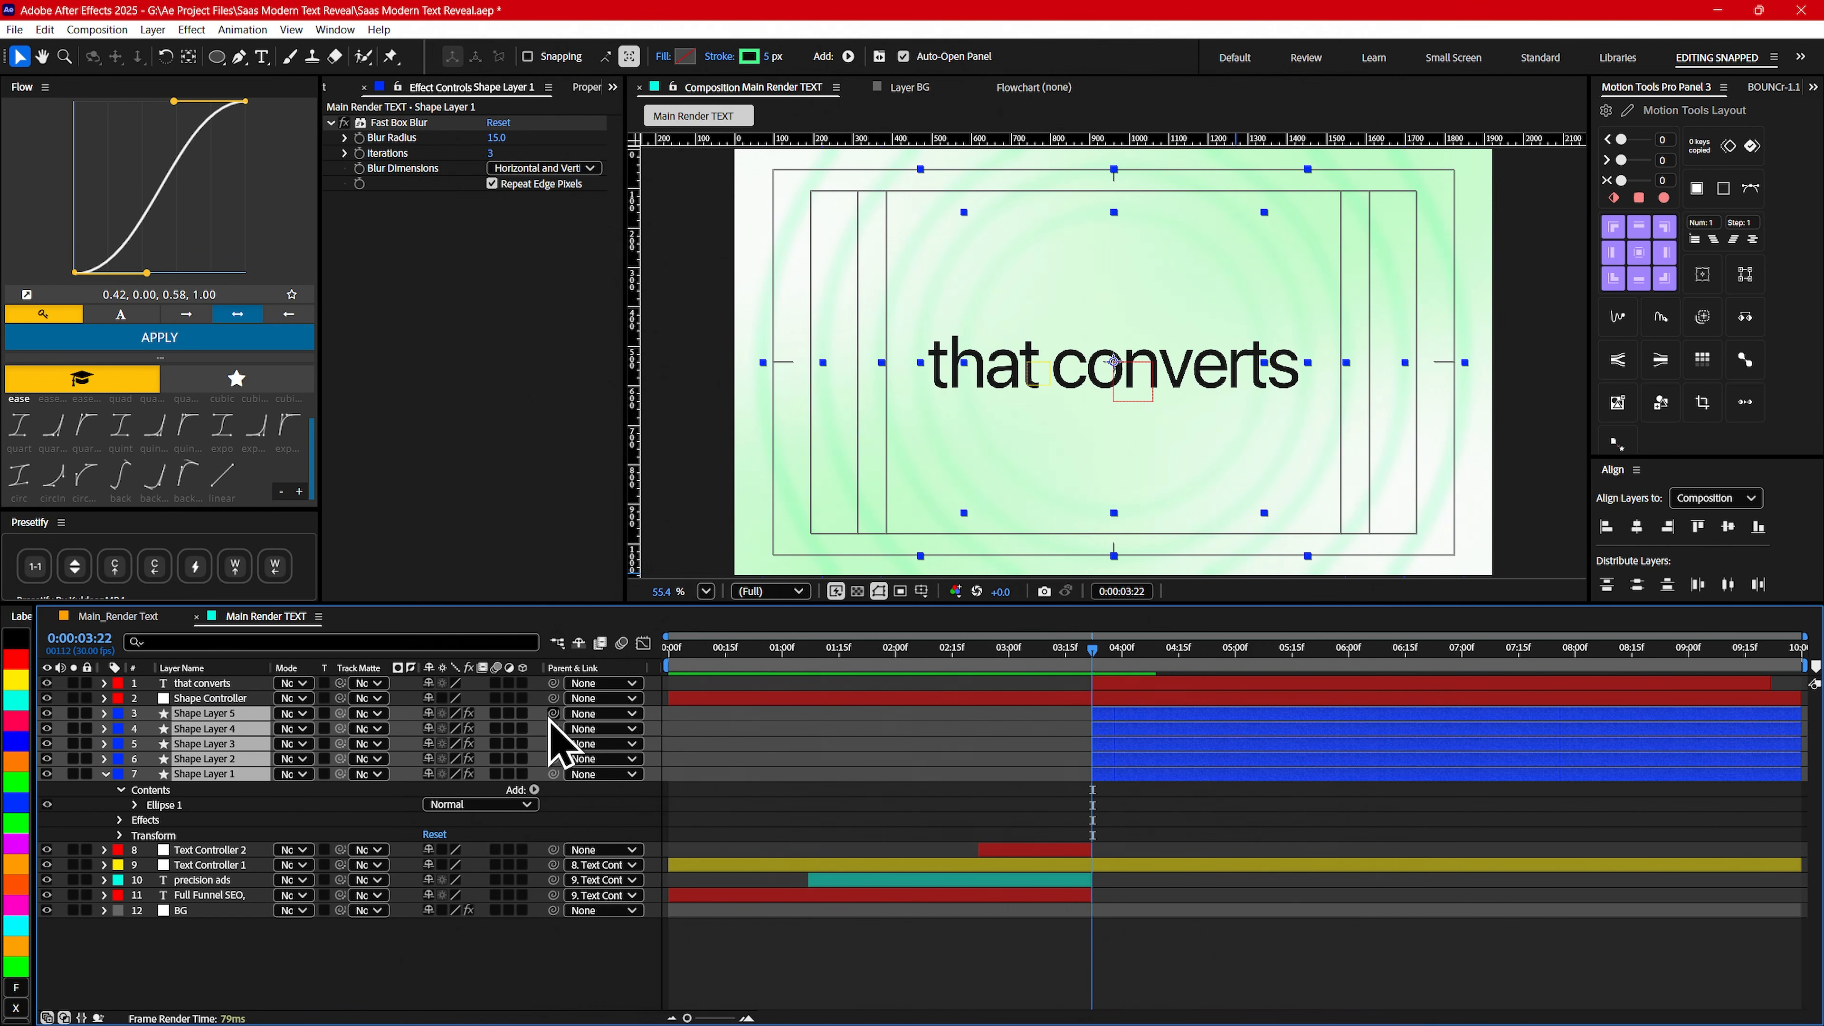
left_click_drag(553, 744, 215, 698)
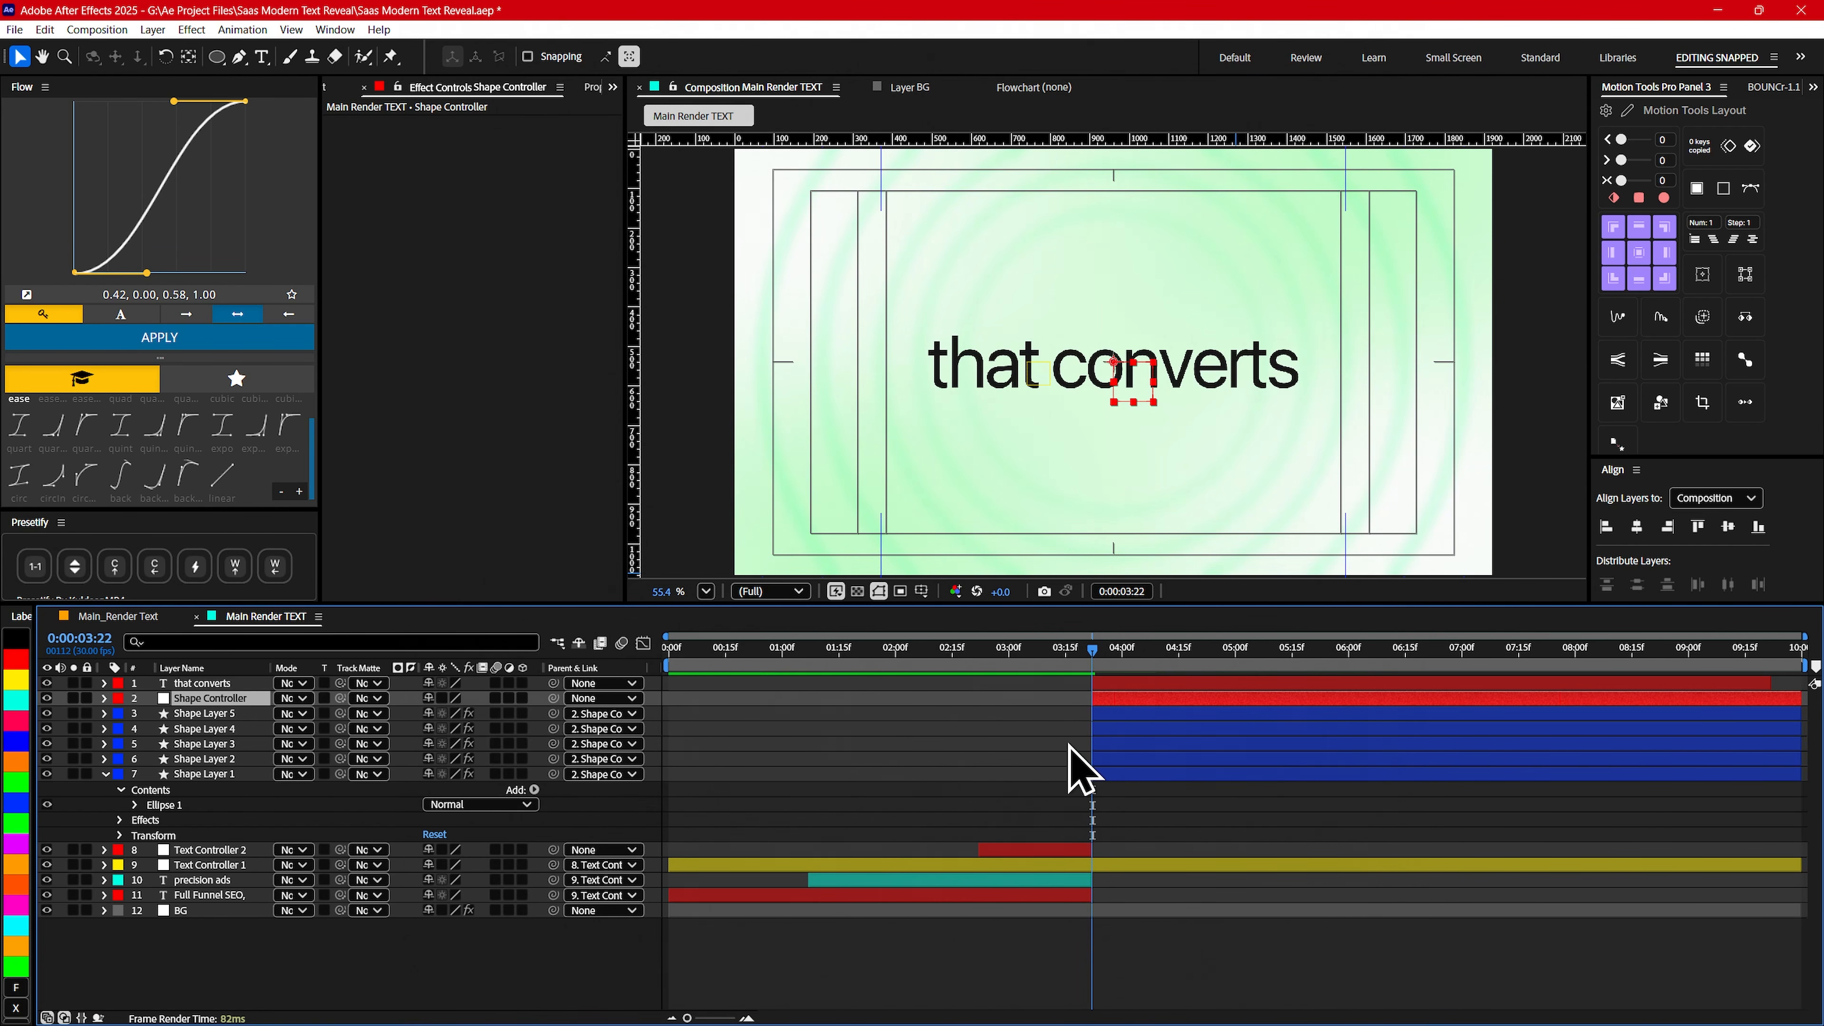
- Keyframe Shape Controller's scale from 120% at 0:00:03:22 to 100% at 0:00:04:15
key("s")
left_click(150, 714)
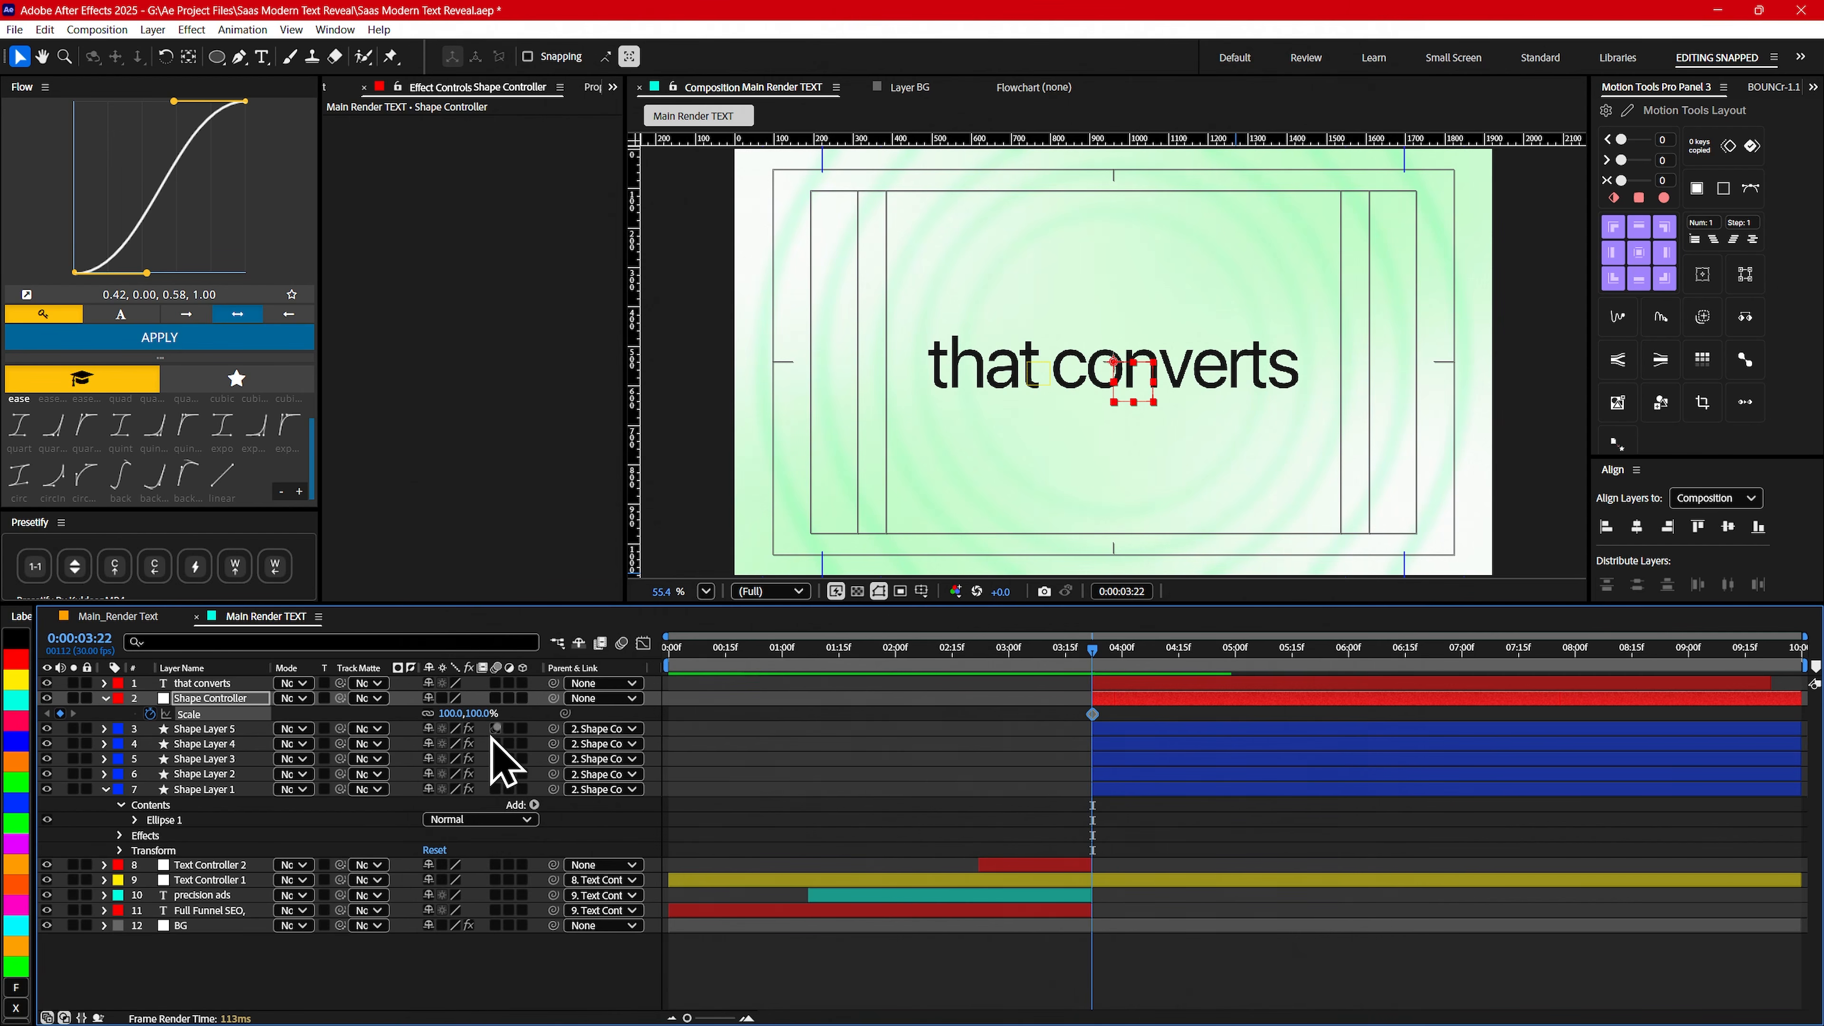
left_click_drag(457, 715, 464, 714)
left_click(450, 715)
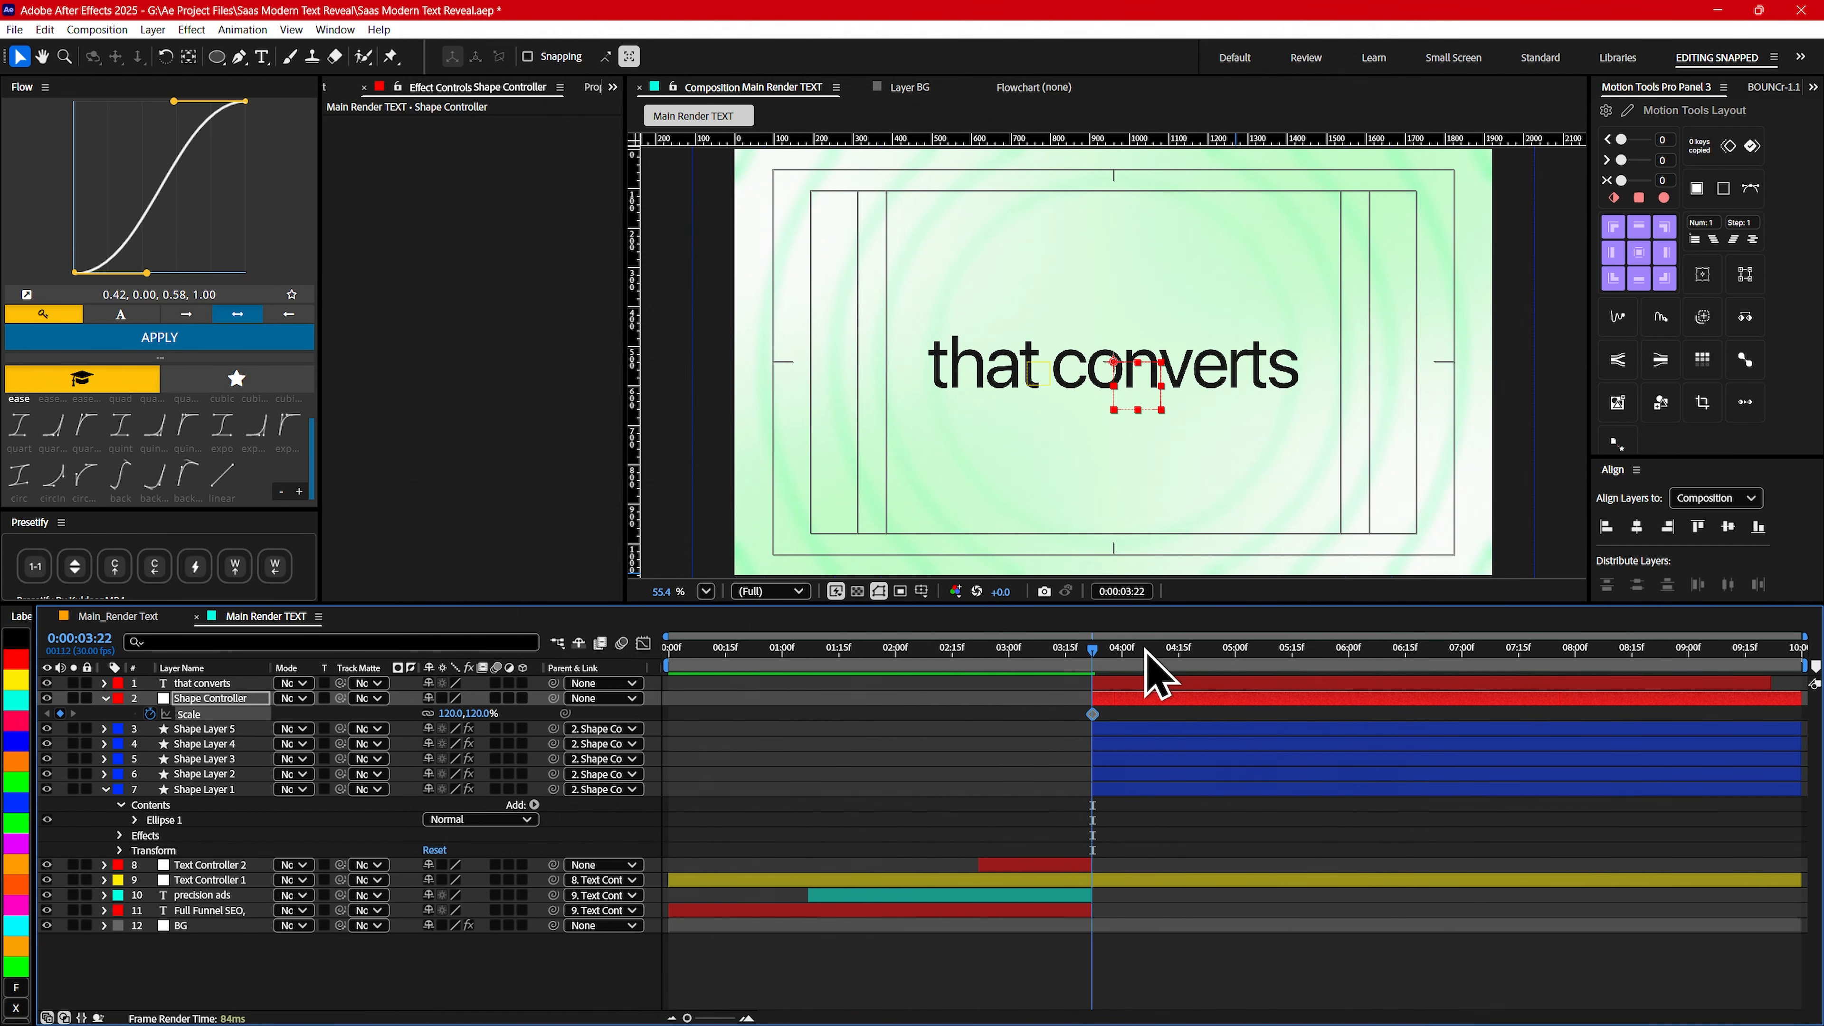
left_click_drag(1147, 650, 1180, 656)
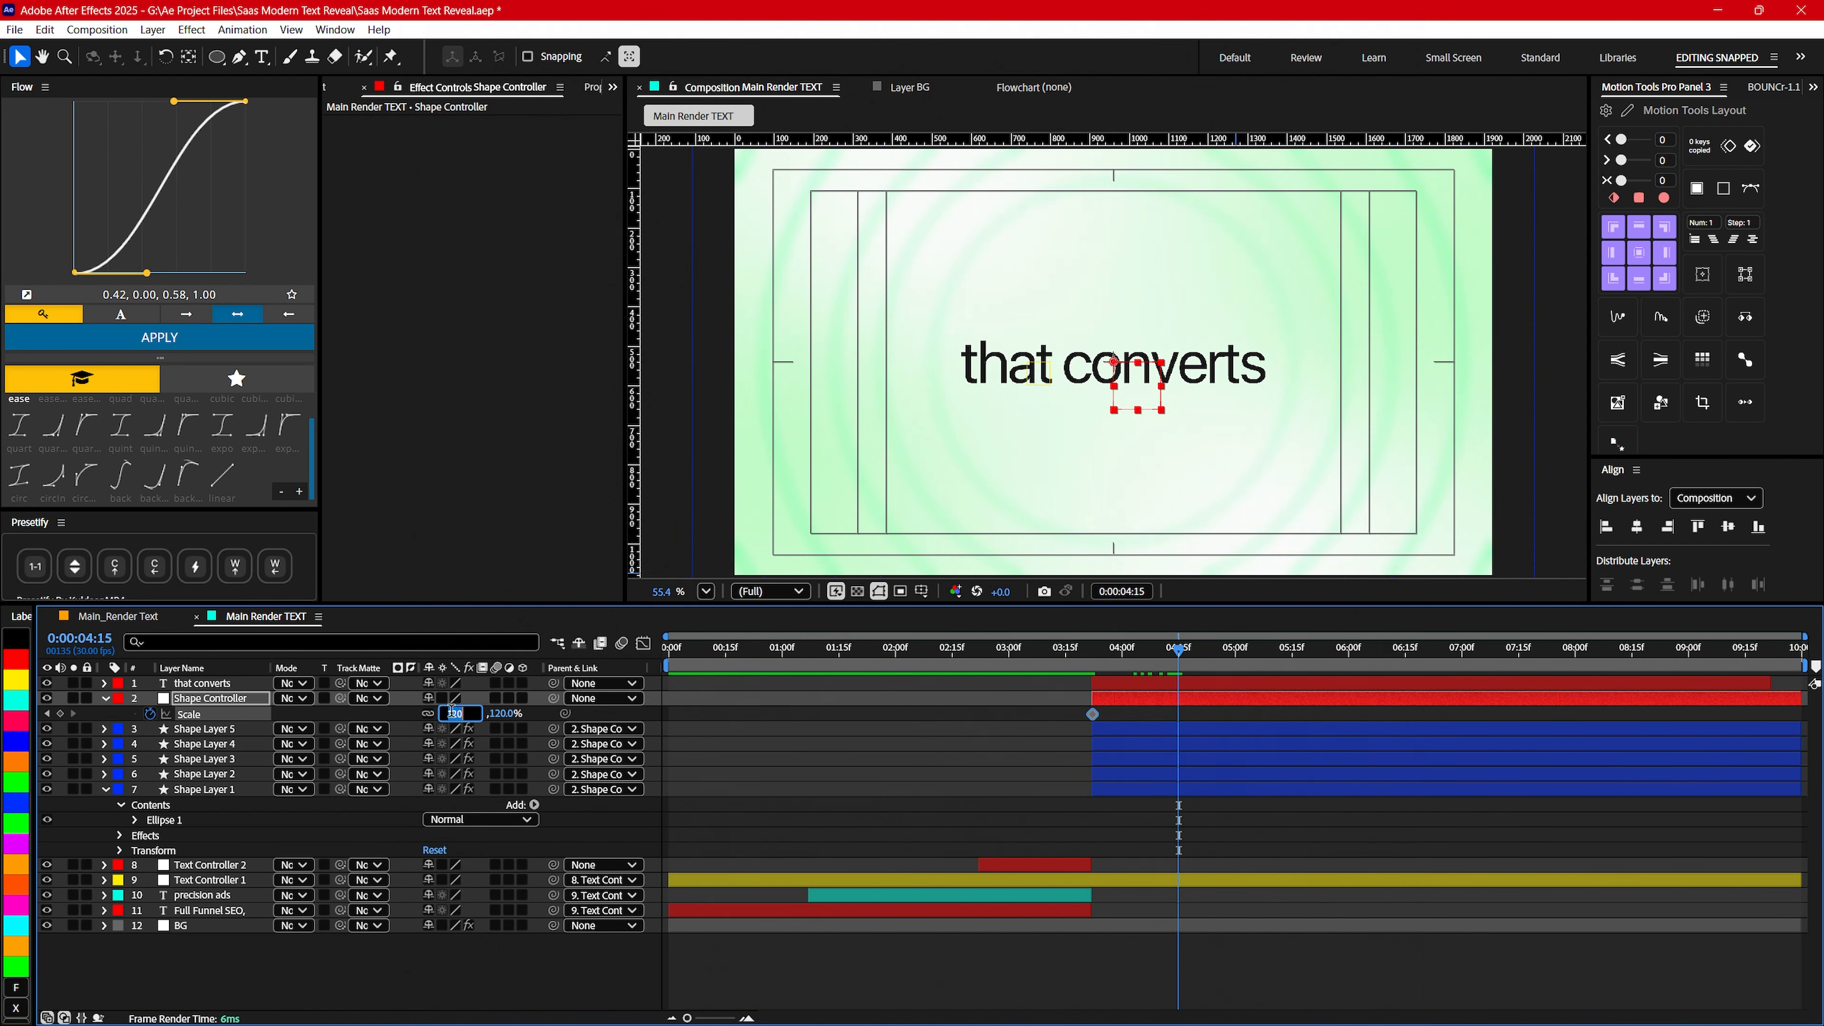
type("100")
key("Return")
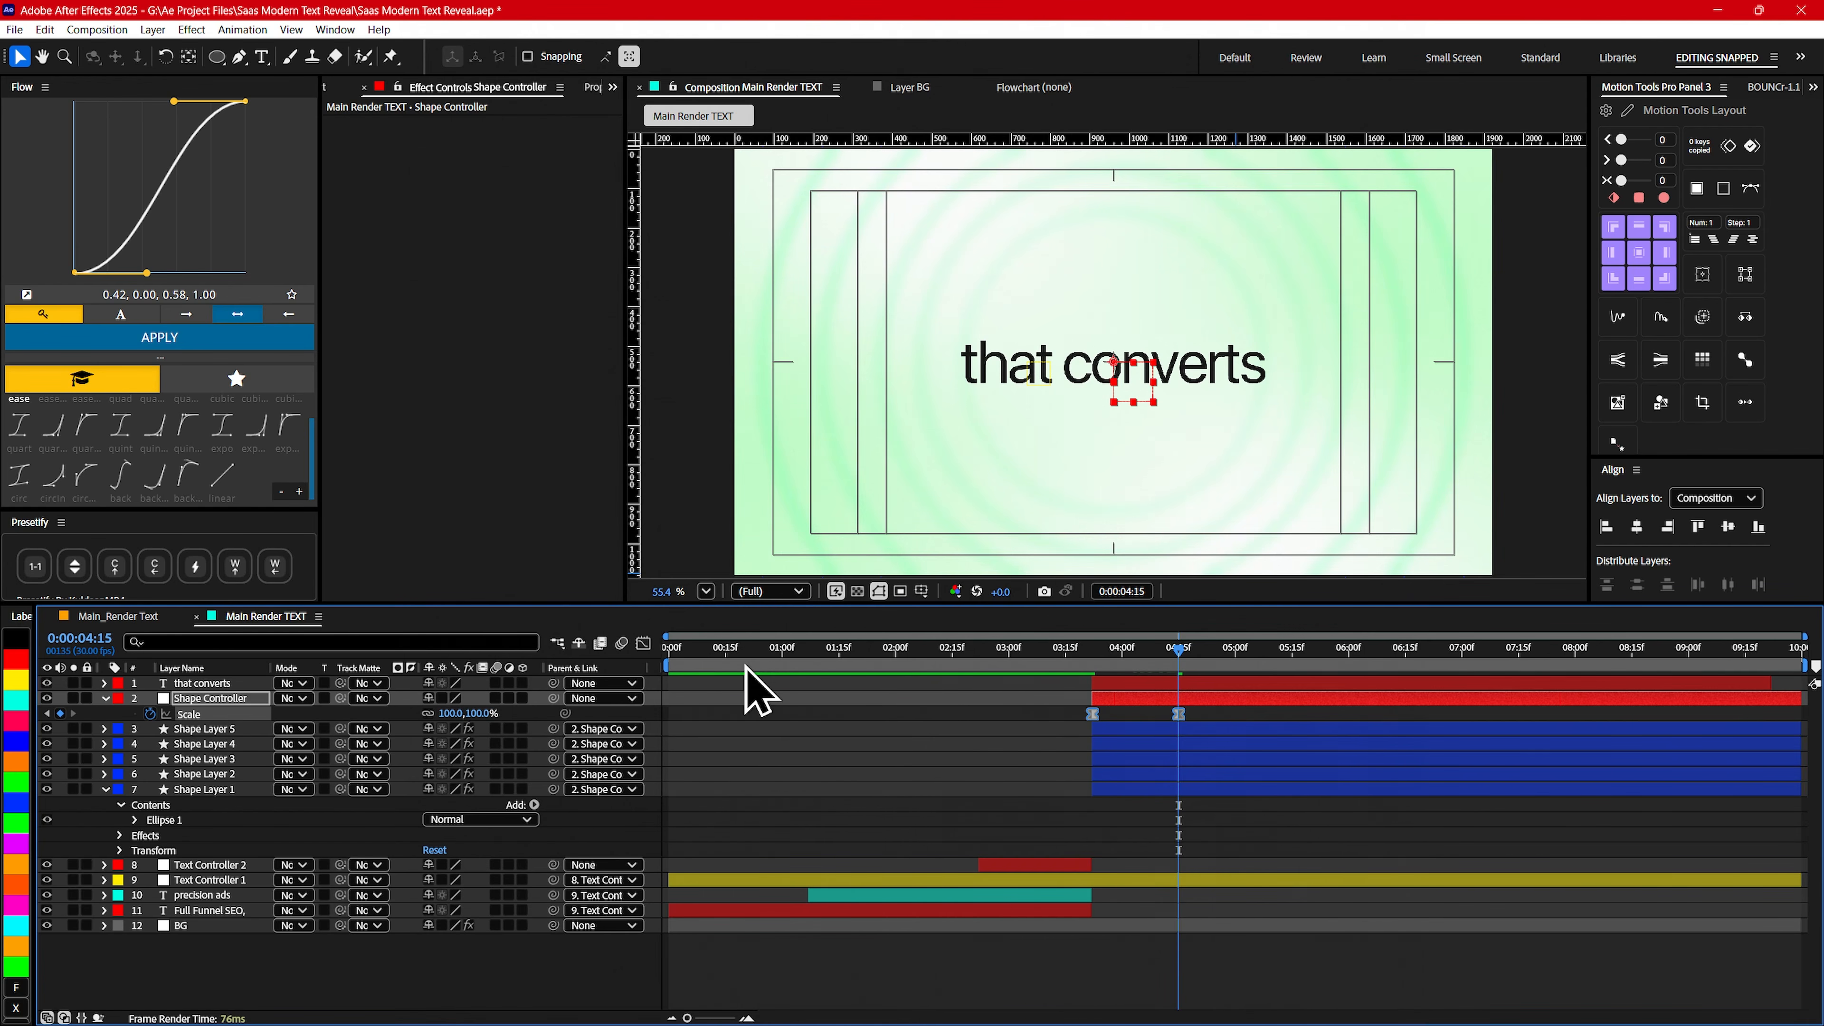
- Reshape the speed graph of Shape Controller's scale for a fast start and long ease-out, and preview the animation
key("shift+F3")
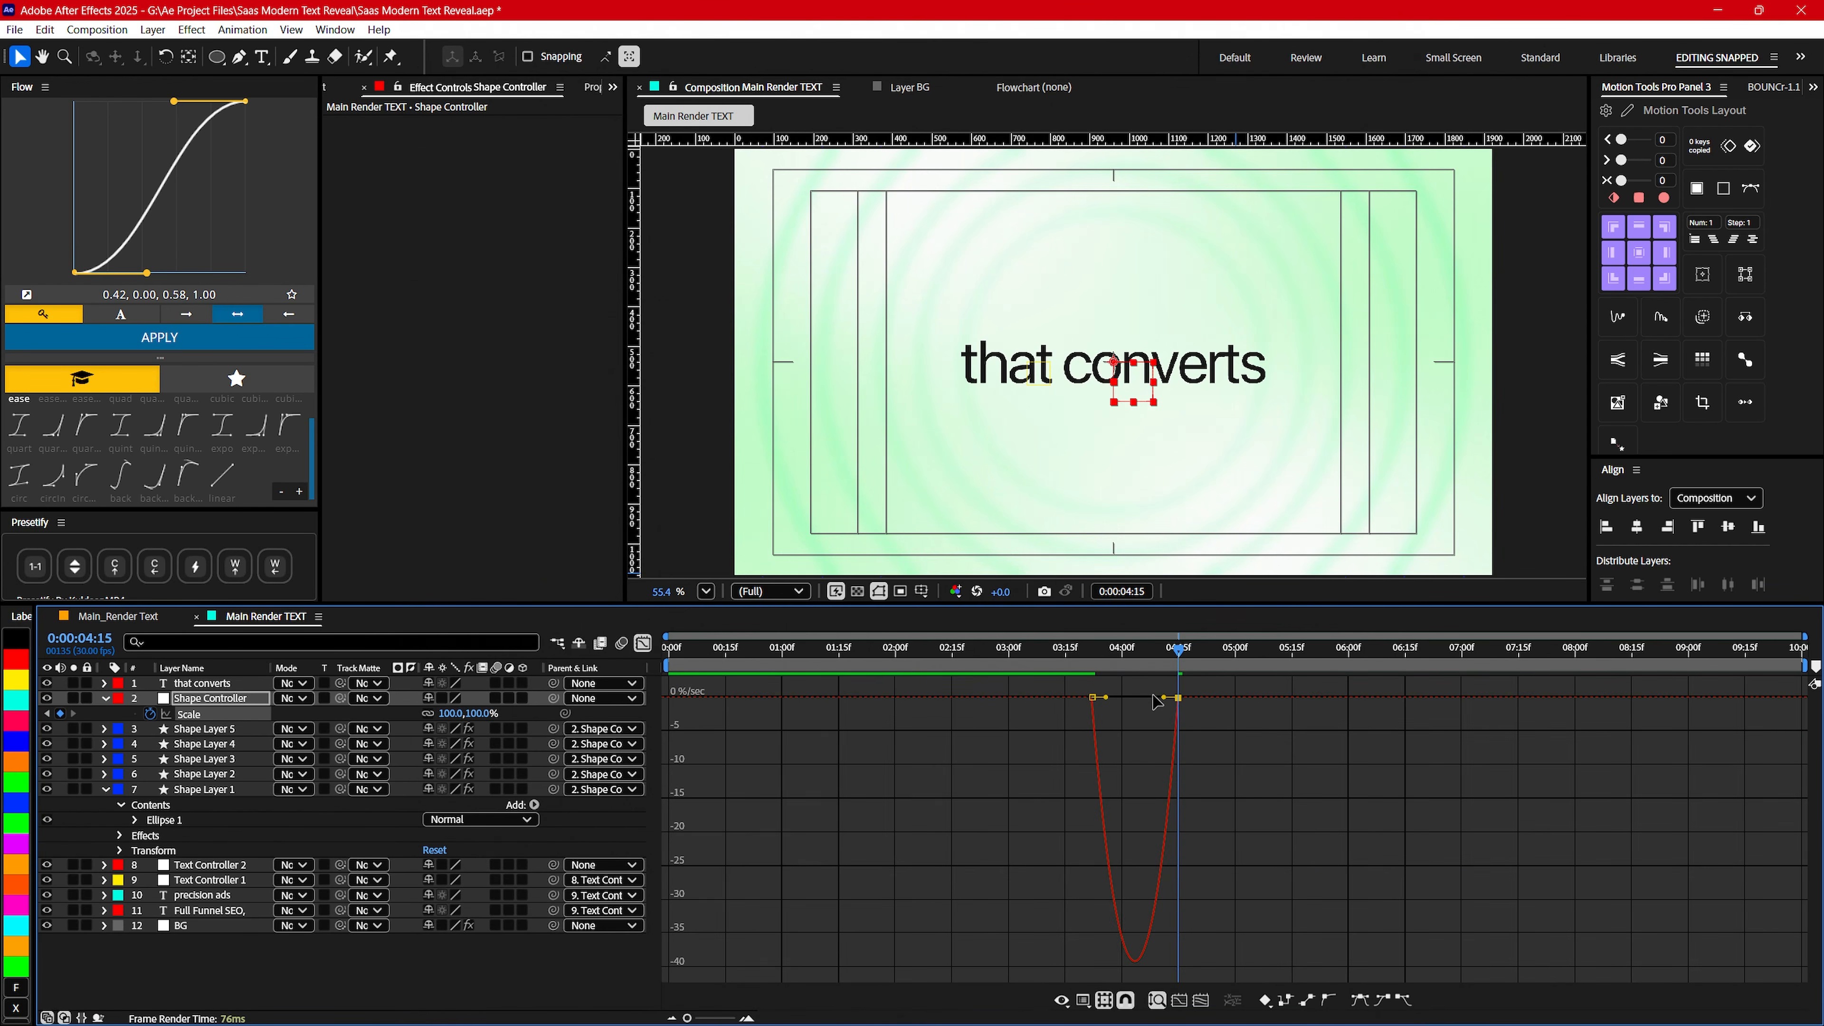
left_click_drag(1154, 696, 1107, 700)
left_click(646, 645)
left_click(854, 651)
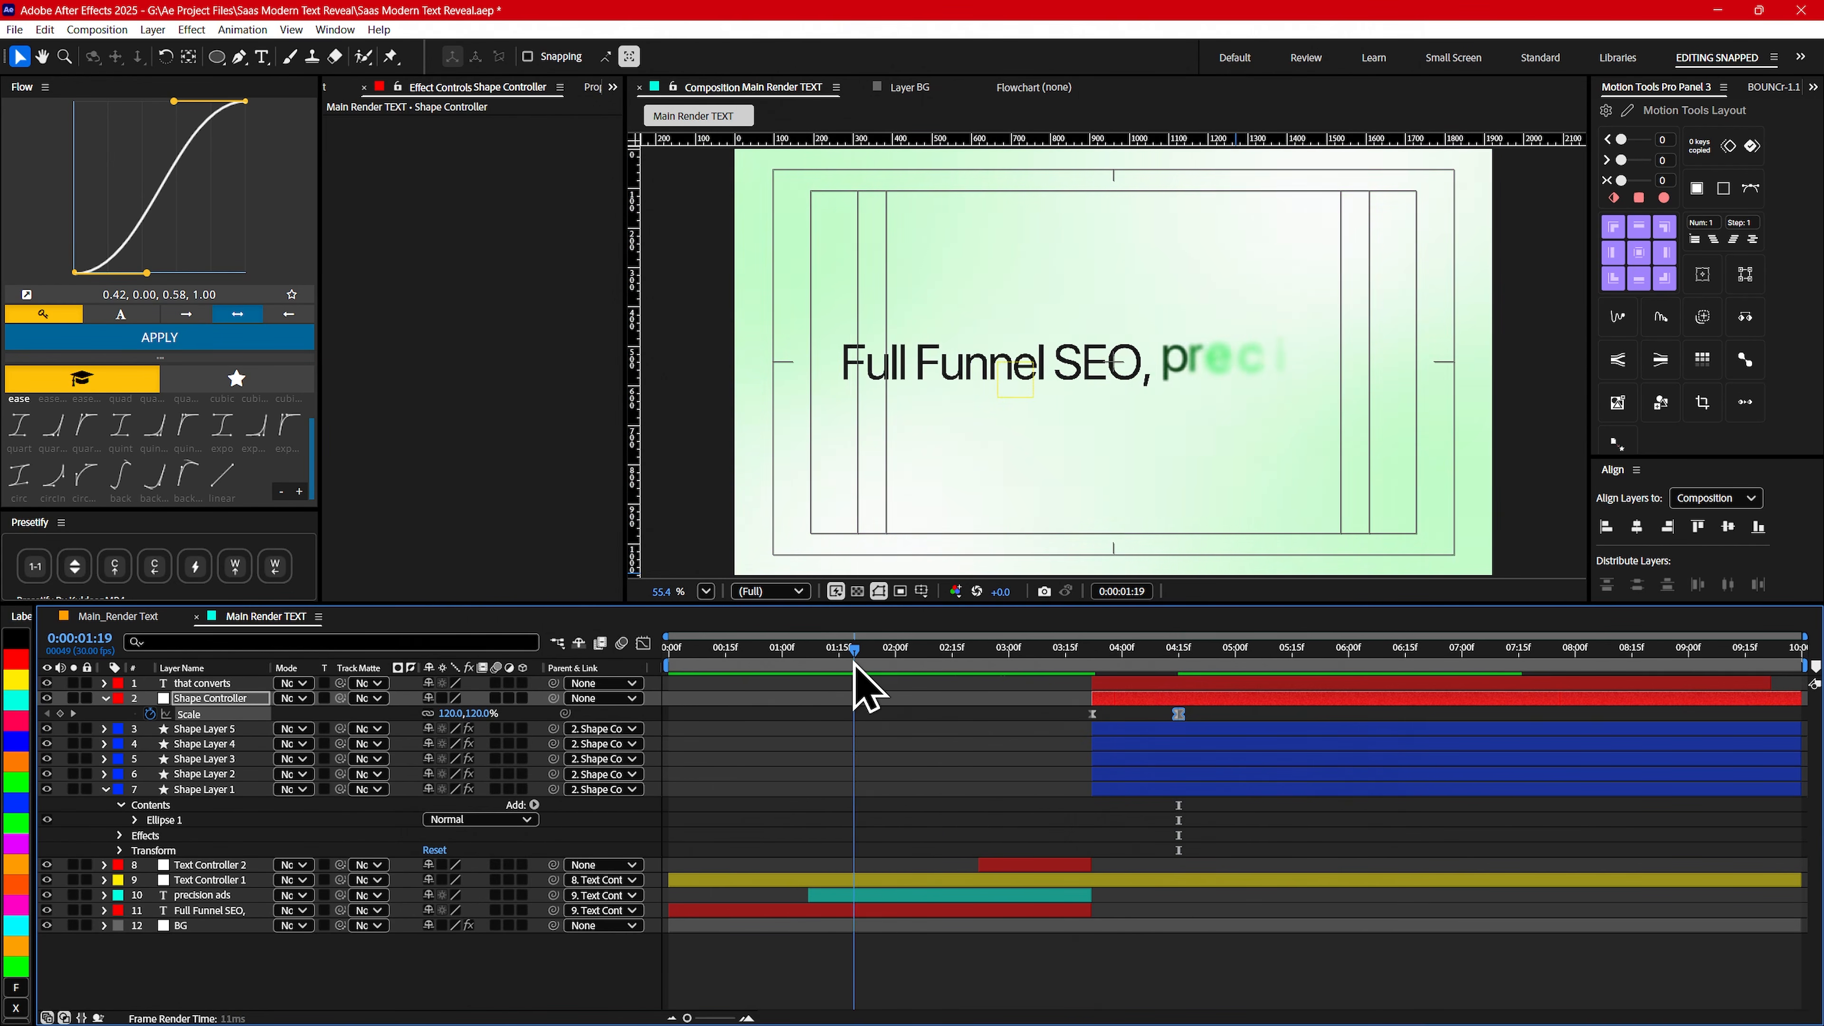
key("space")
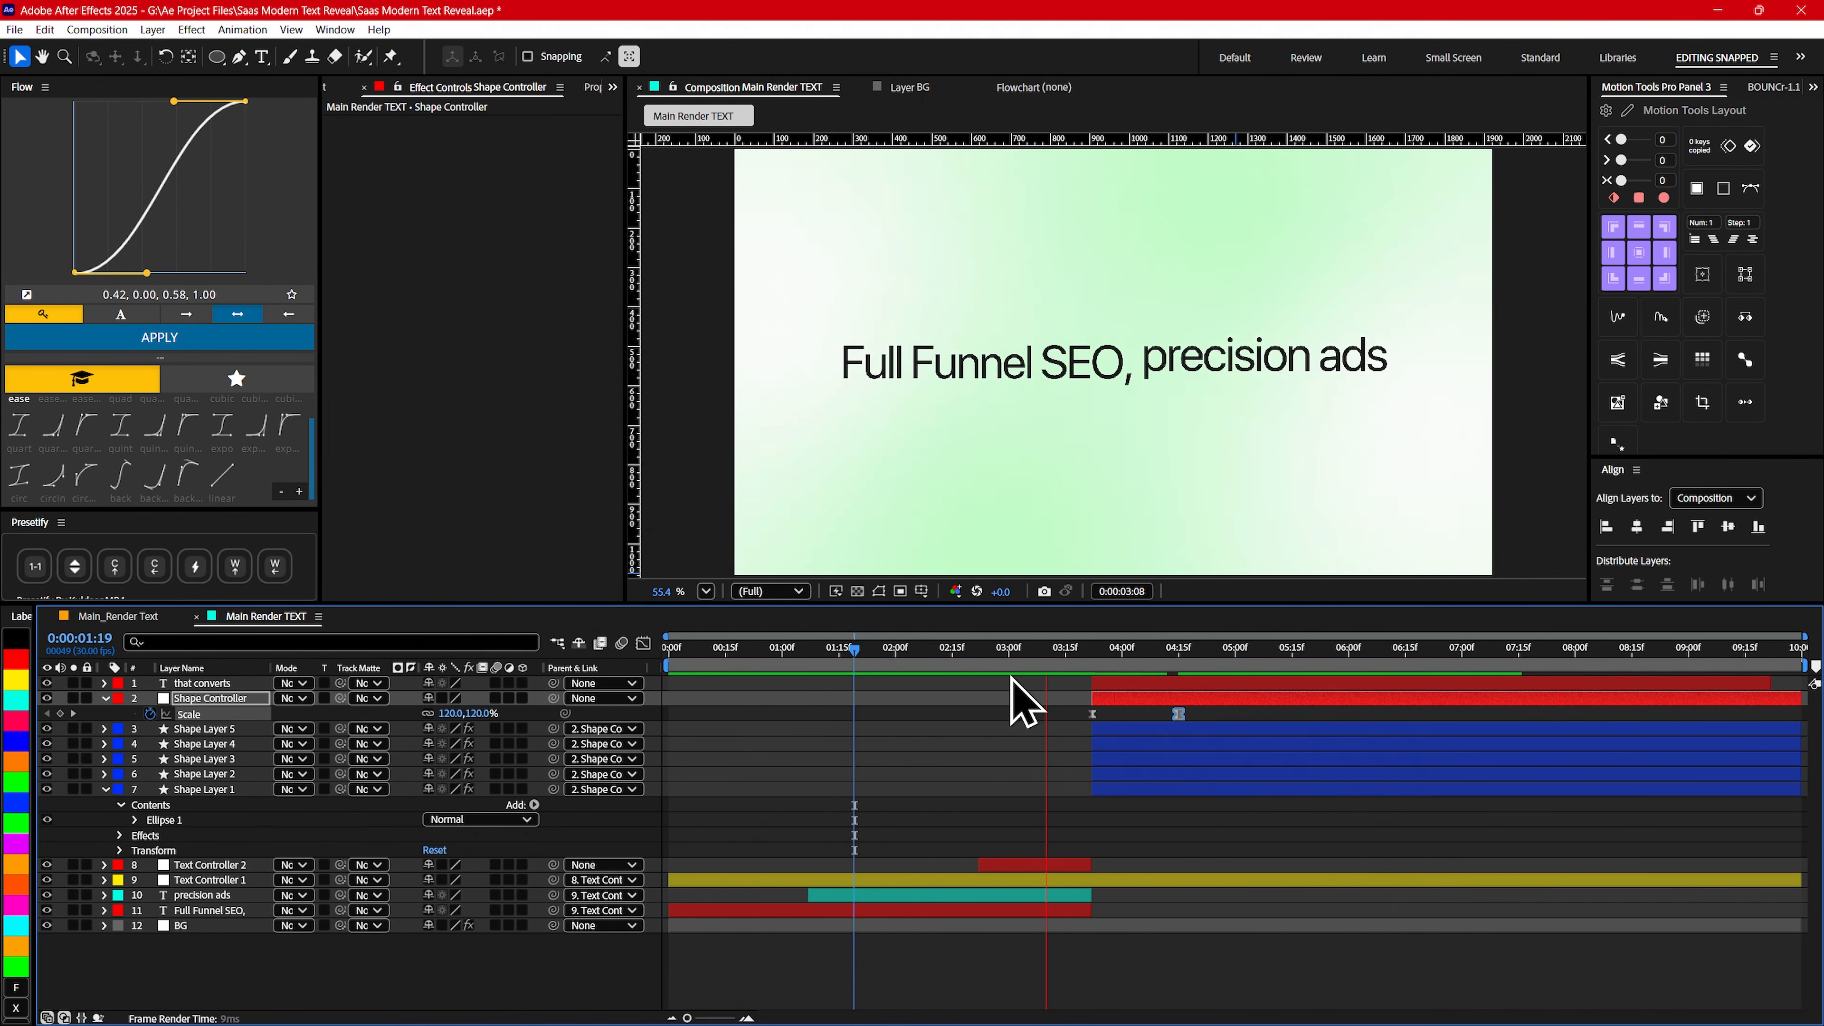
key("space")
- Move Shape Controller's ending scale keyframe to about 0:00:05:00 and preview the slower ring animation
left_click_drag(1183, 719, 1236, 717)
left_click(974, 649)
key("space")
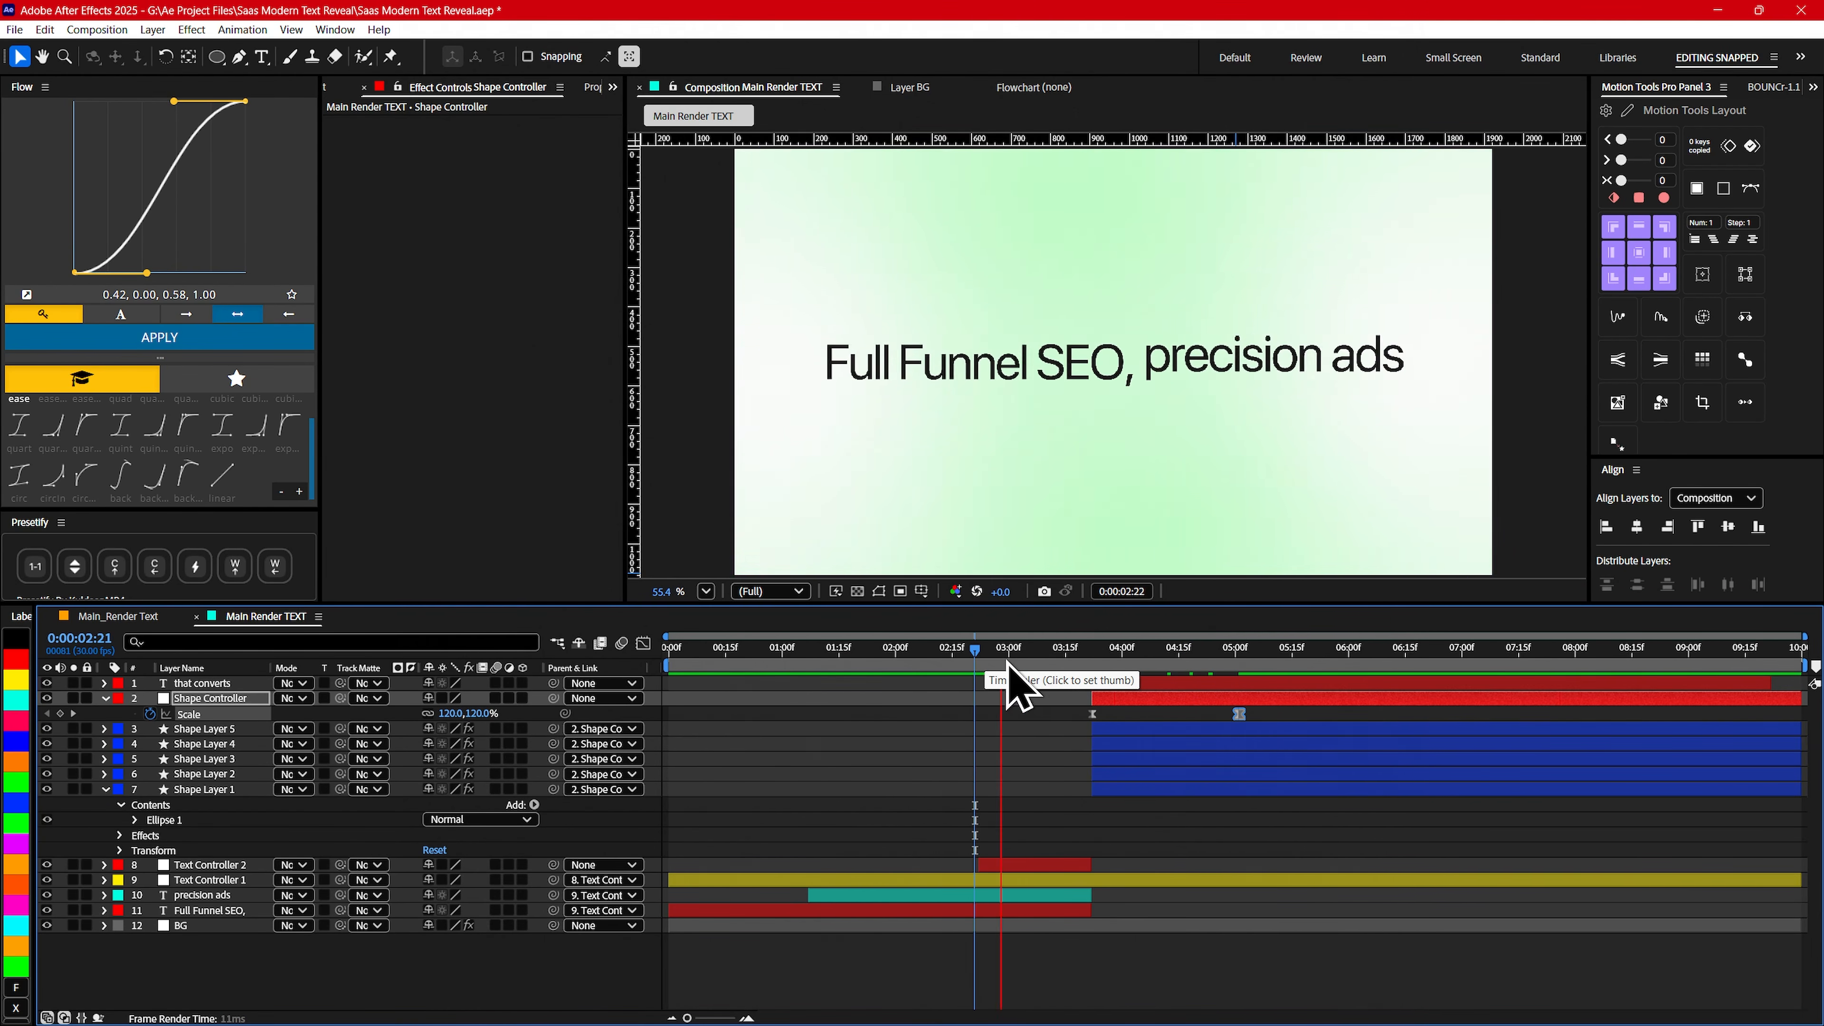
left_click_drag(1014, 665, 1175, 670)
- Collapse the expanded properties of the Shape Controller and Shape Layer 1 layers
left_click(1158, 703)
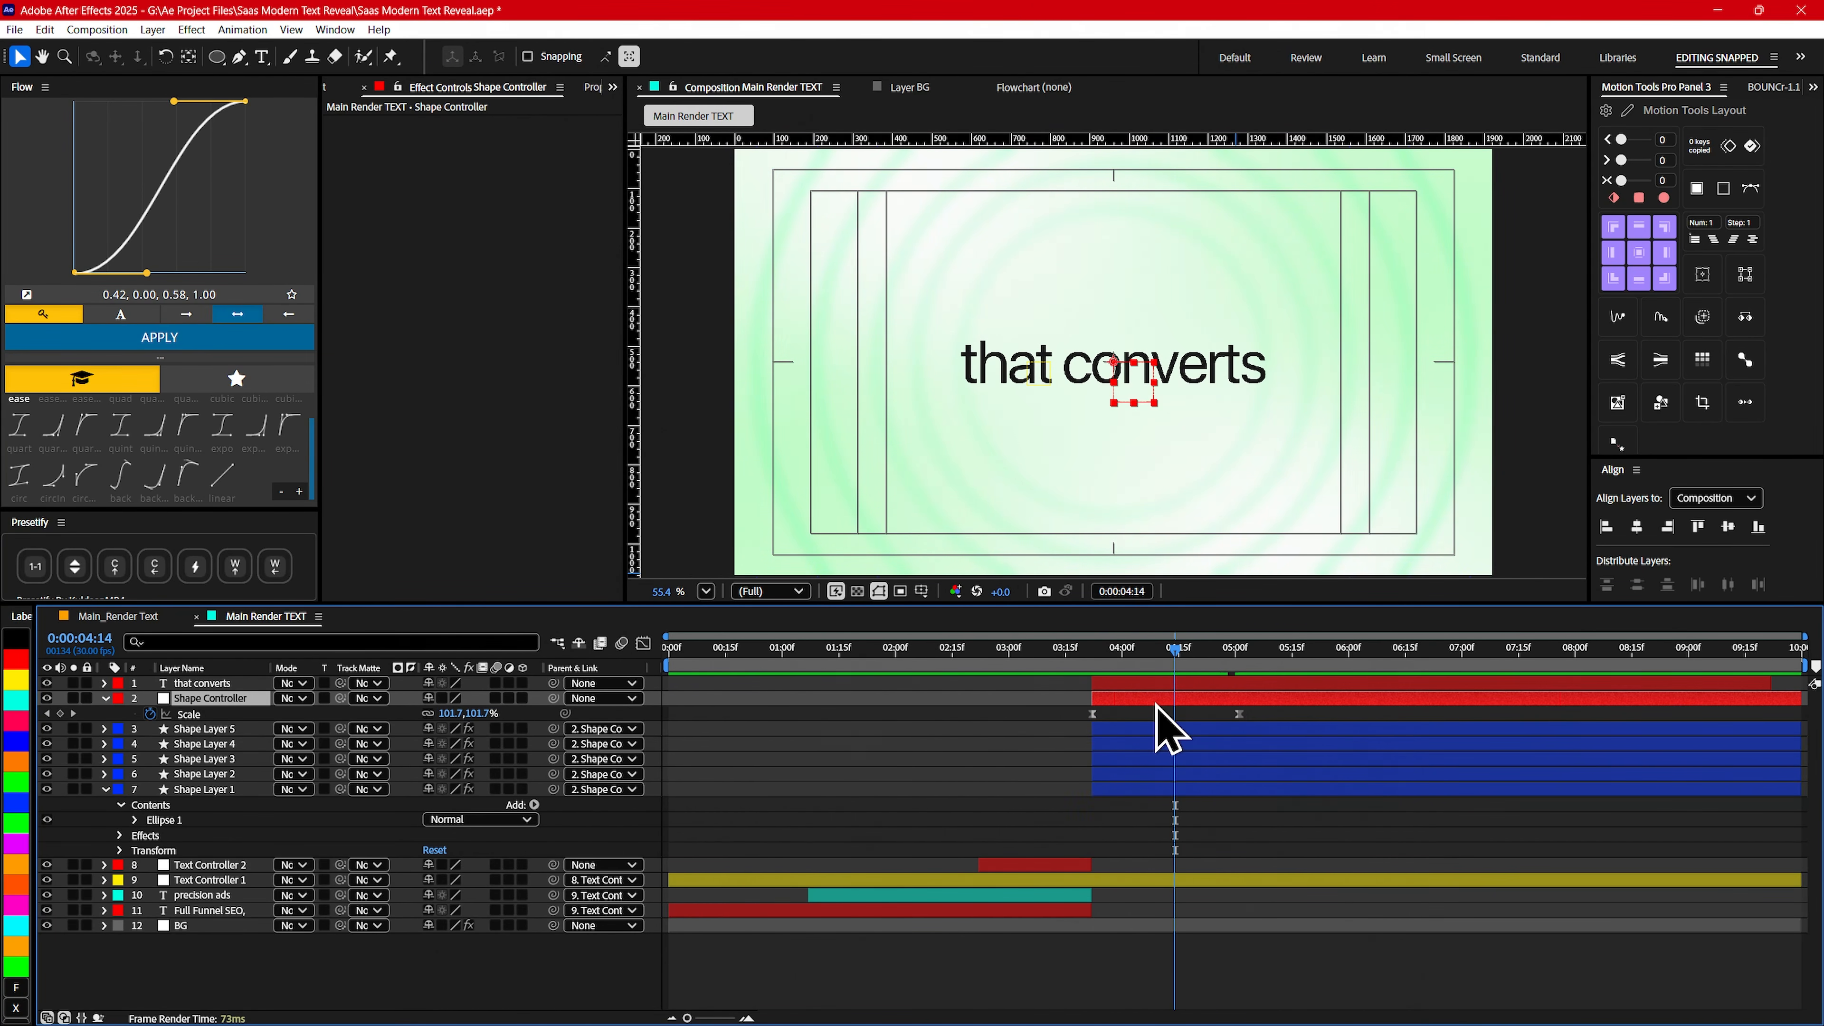
key("u")
left_click(200, 779)
key("u")
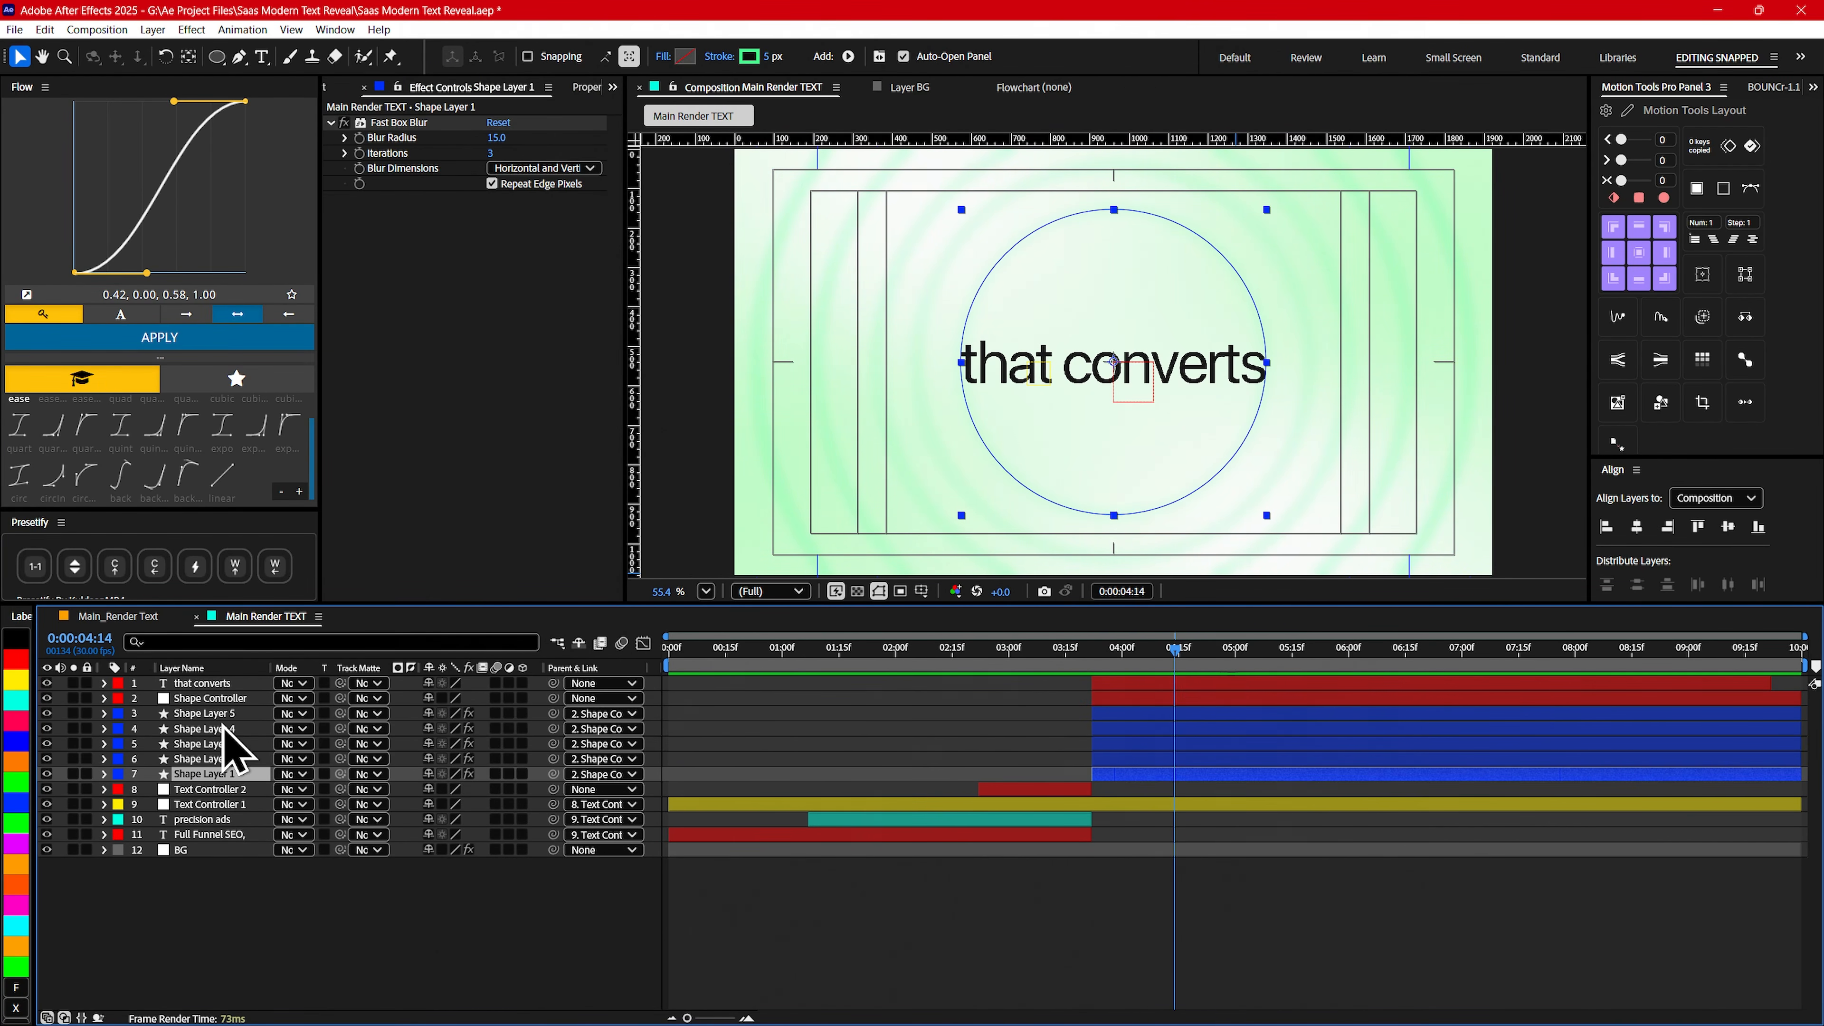
left_click(287, 931)
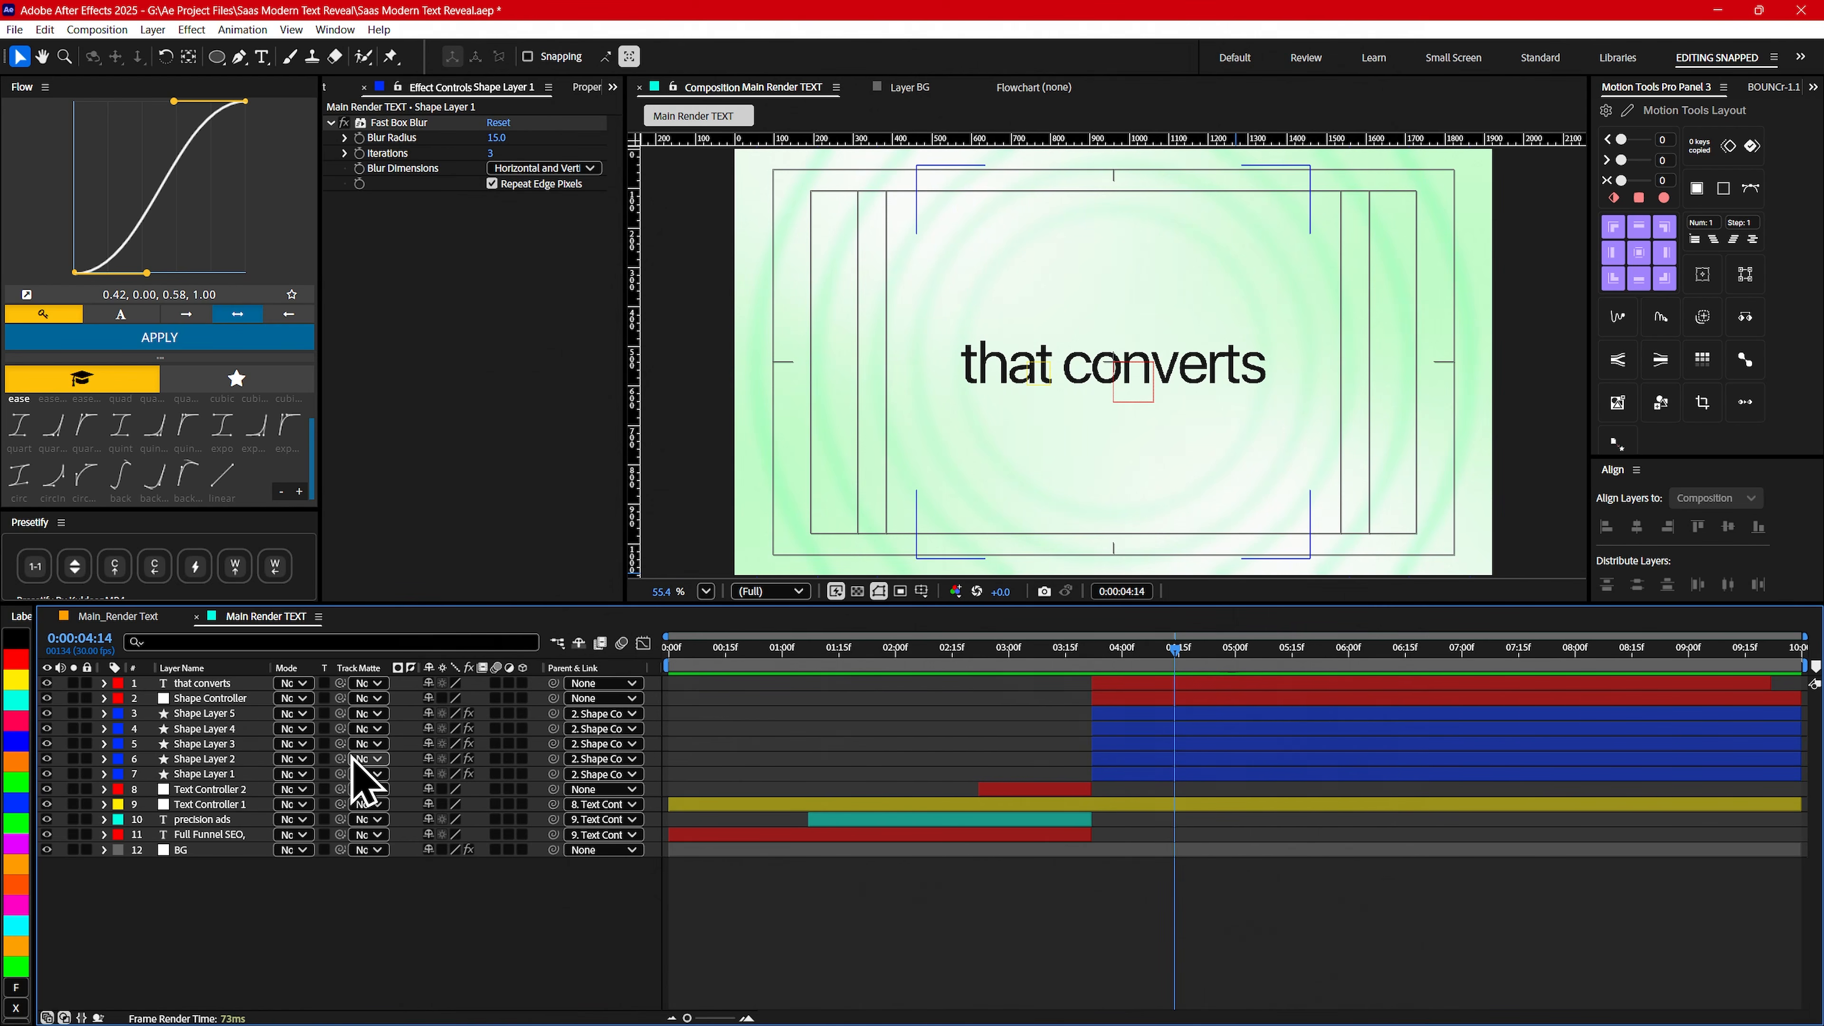
- Enable motion blur on every layer except BG and preview the composition from the start
left_click(204, 682)
left_click(205, 834, "shift")
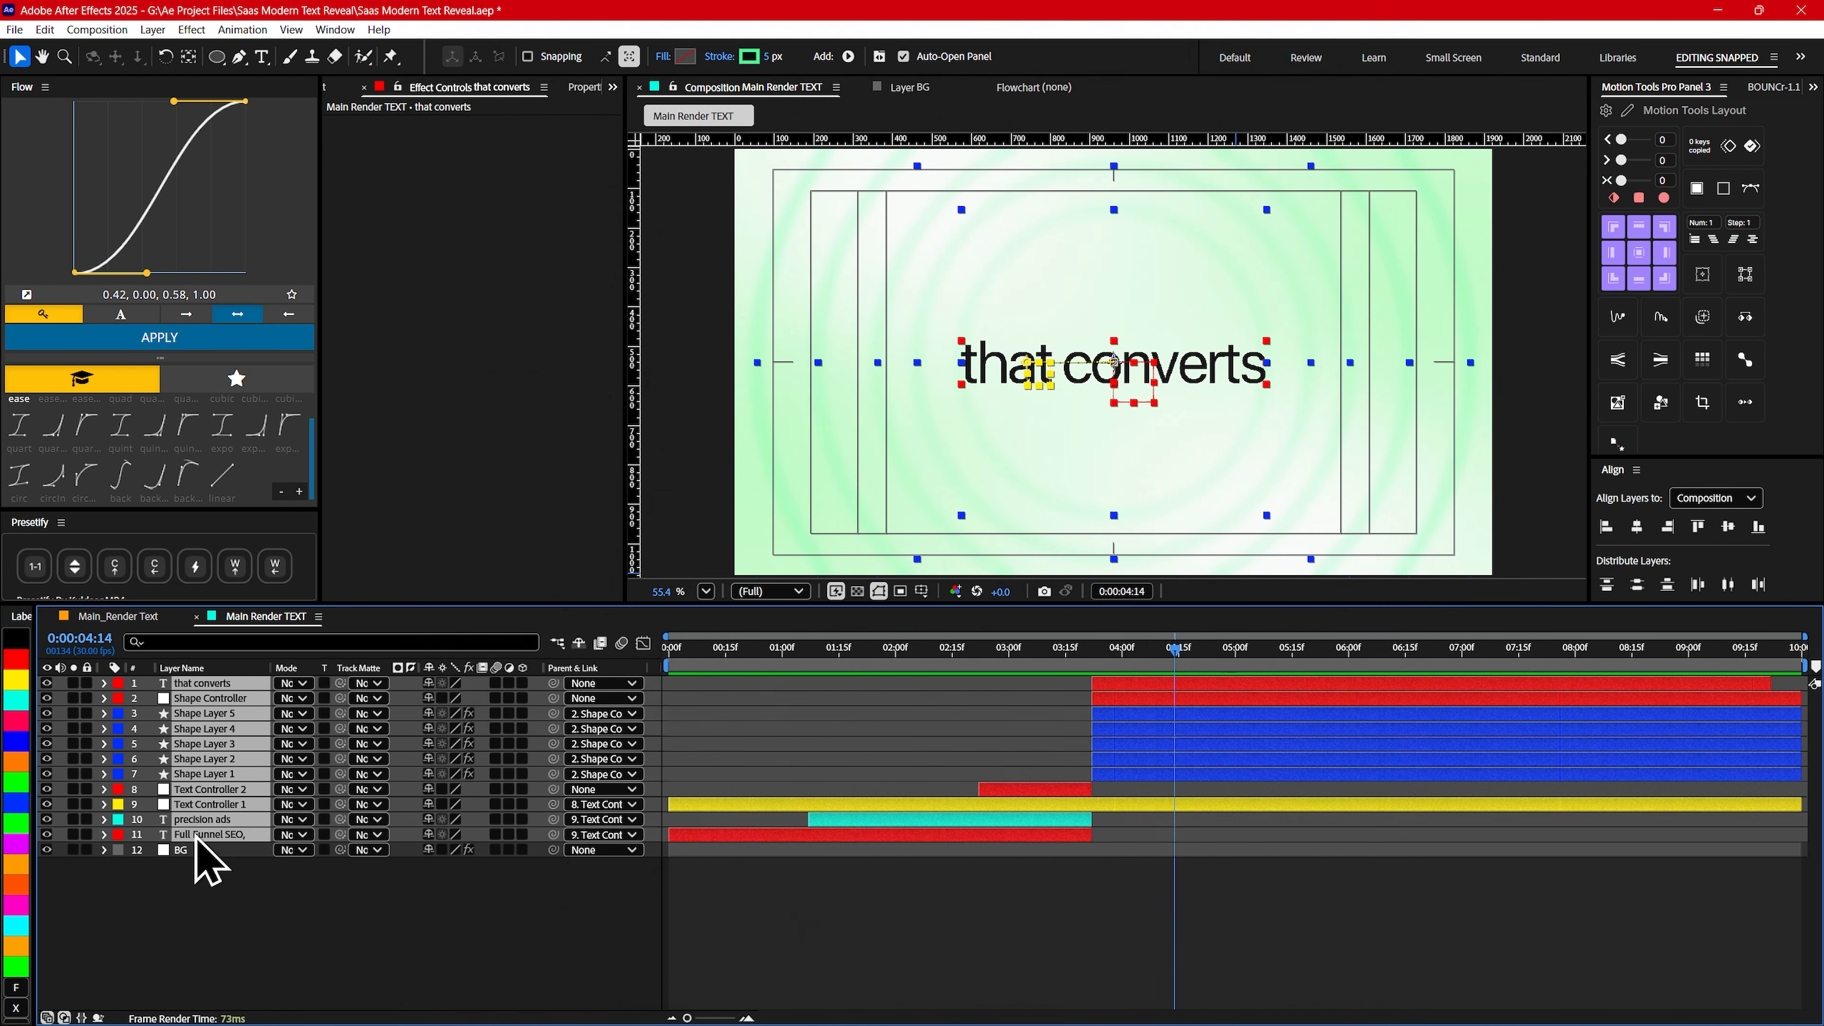
left_click_drag(750, 656, 559, 655)
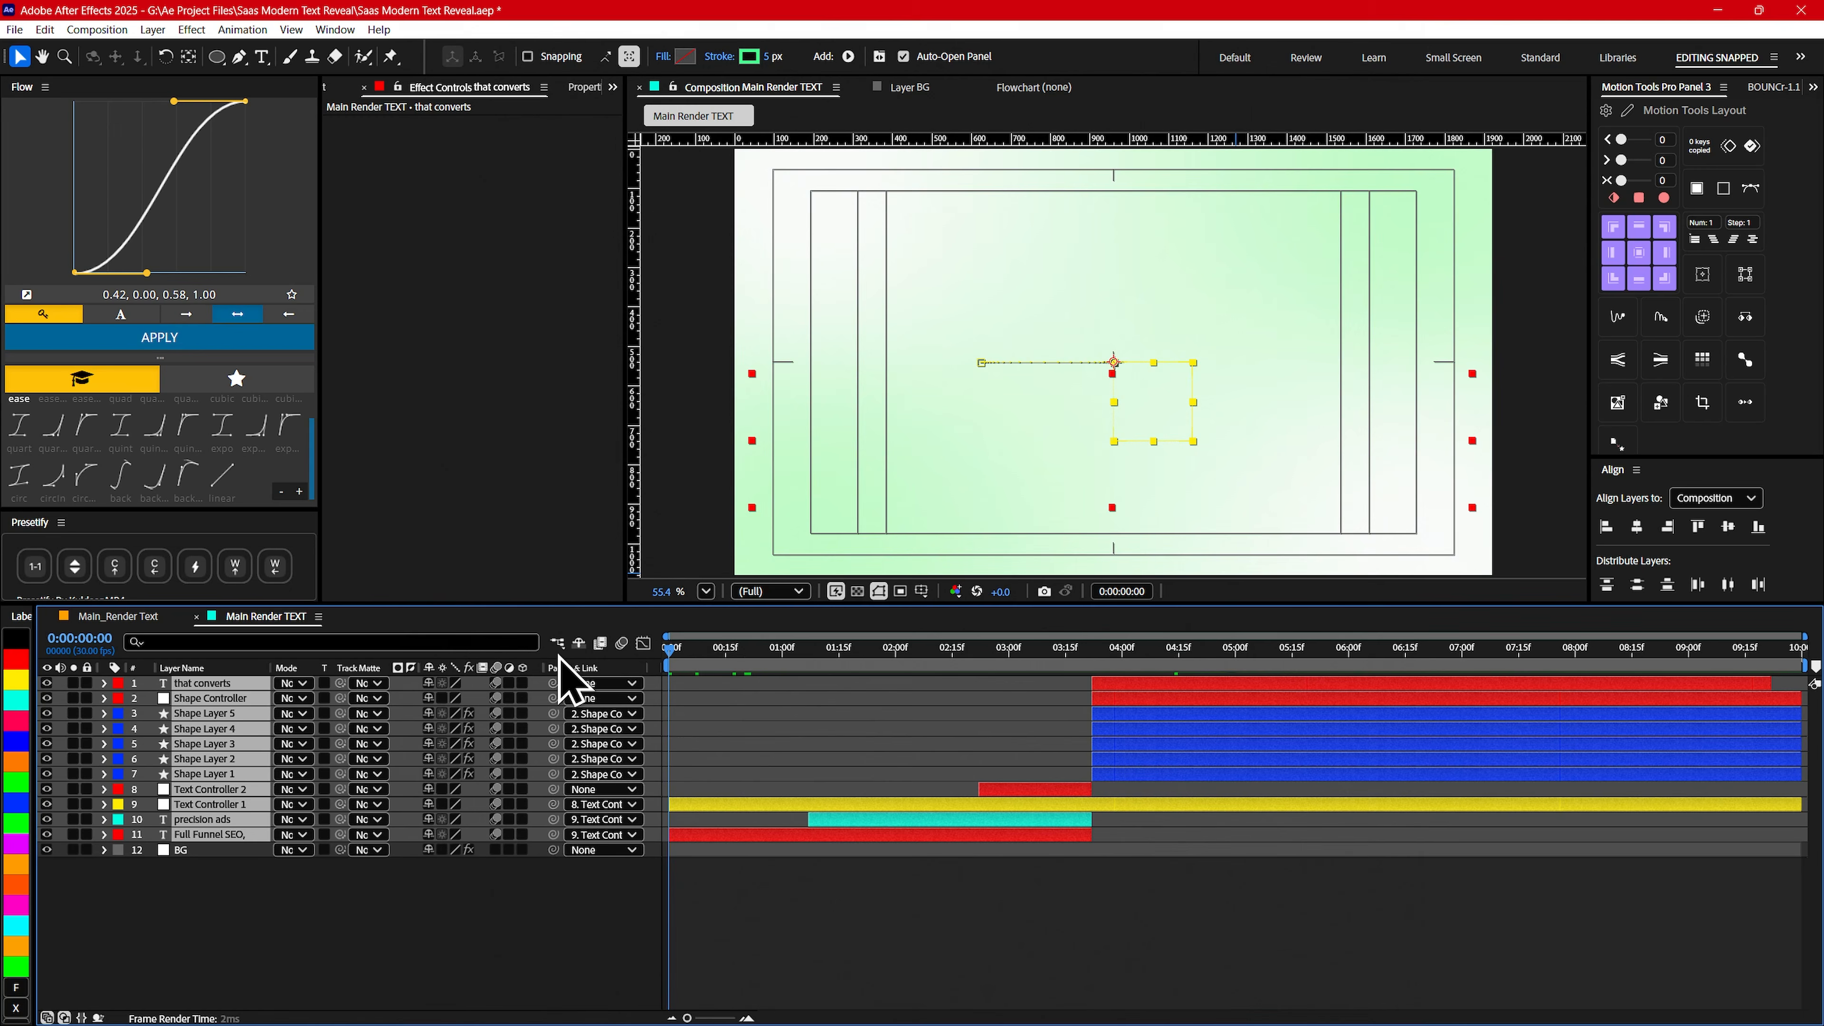
key("space")
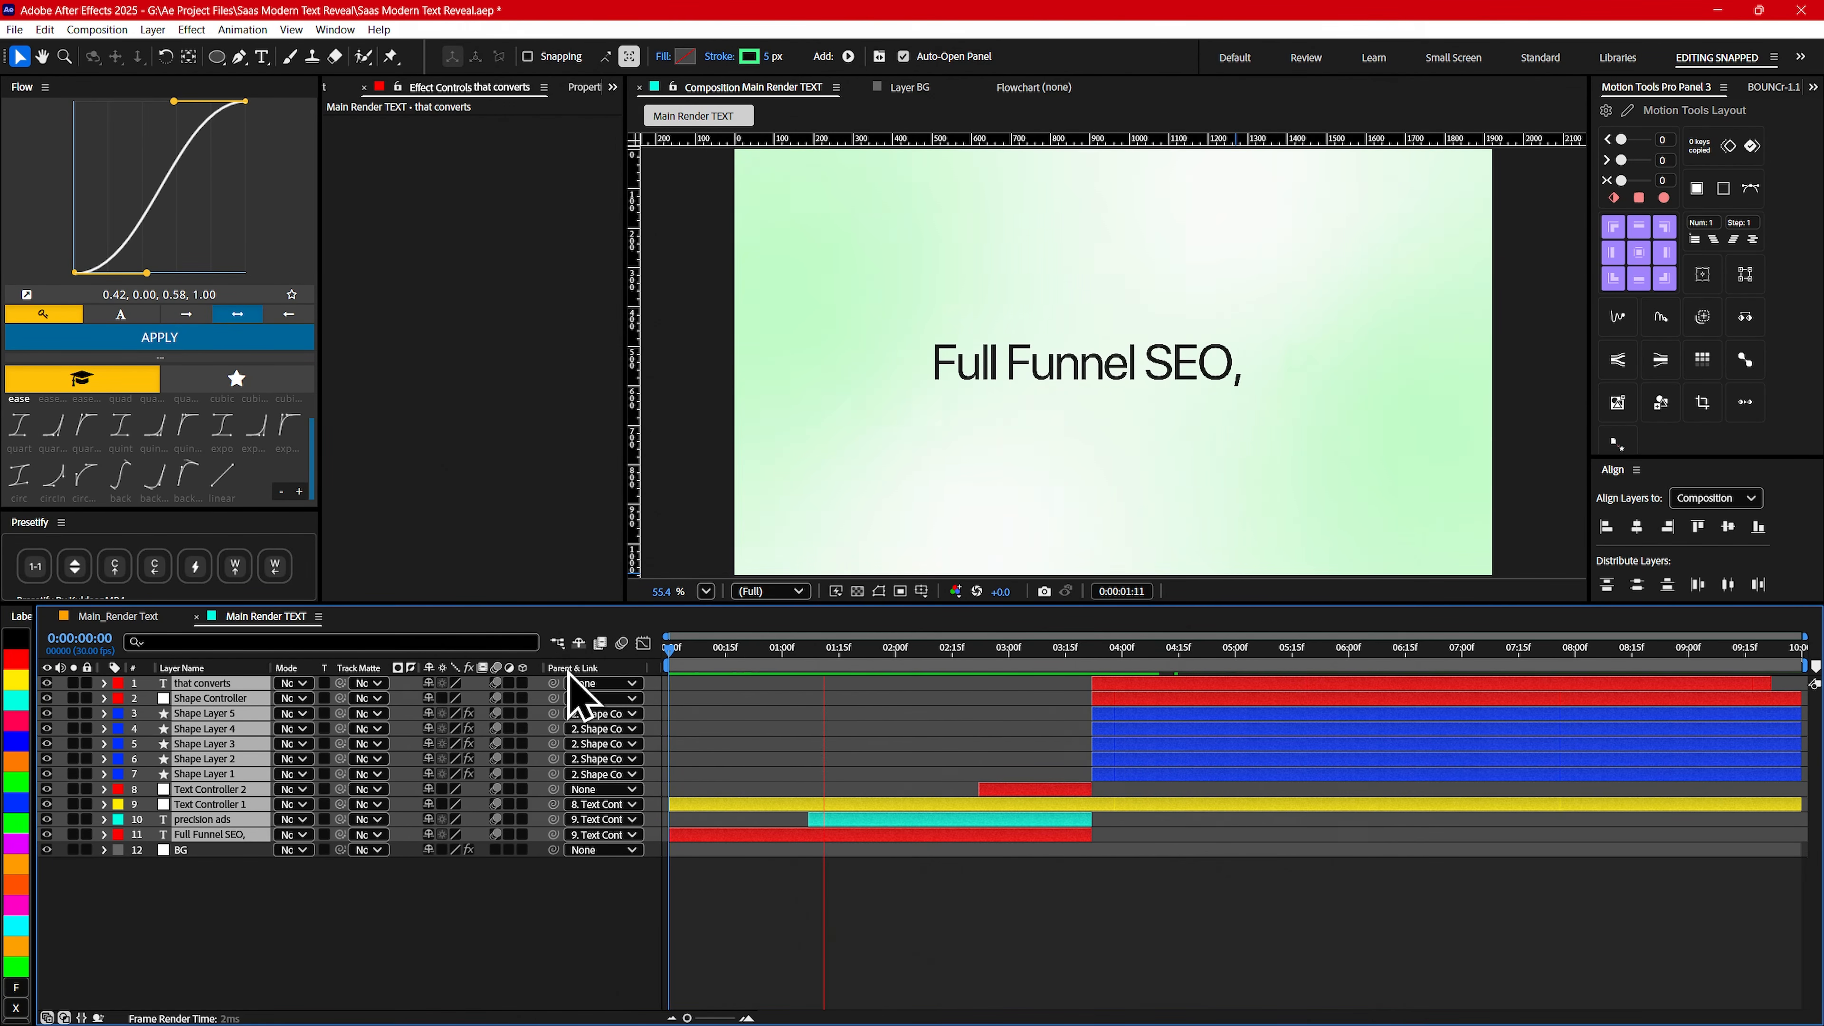
- End the work area at about 0:00:05:15 and play the animation from the beginning
left_click_drag(1231, 657, 1294, 664)
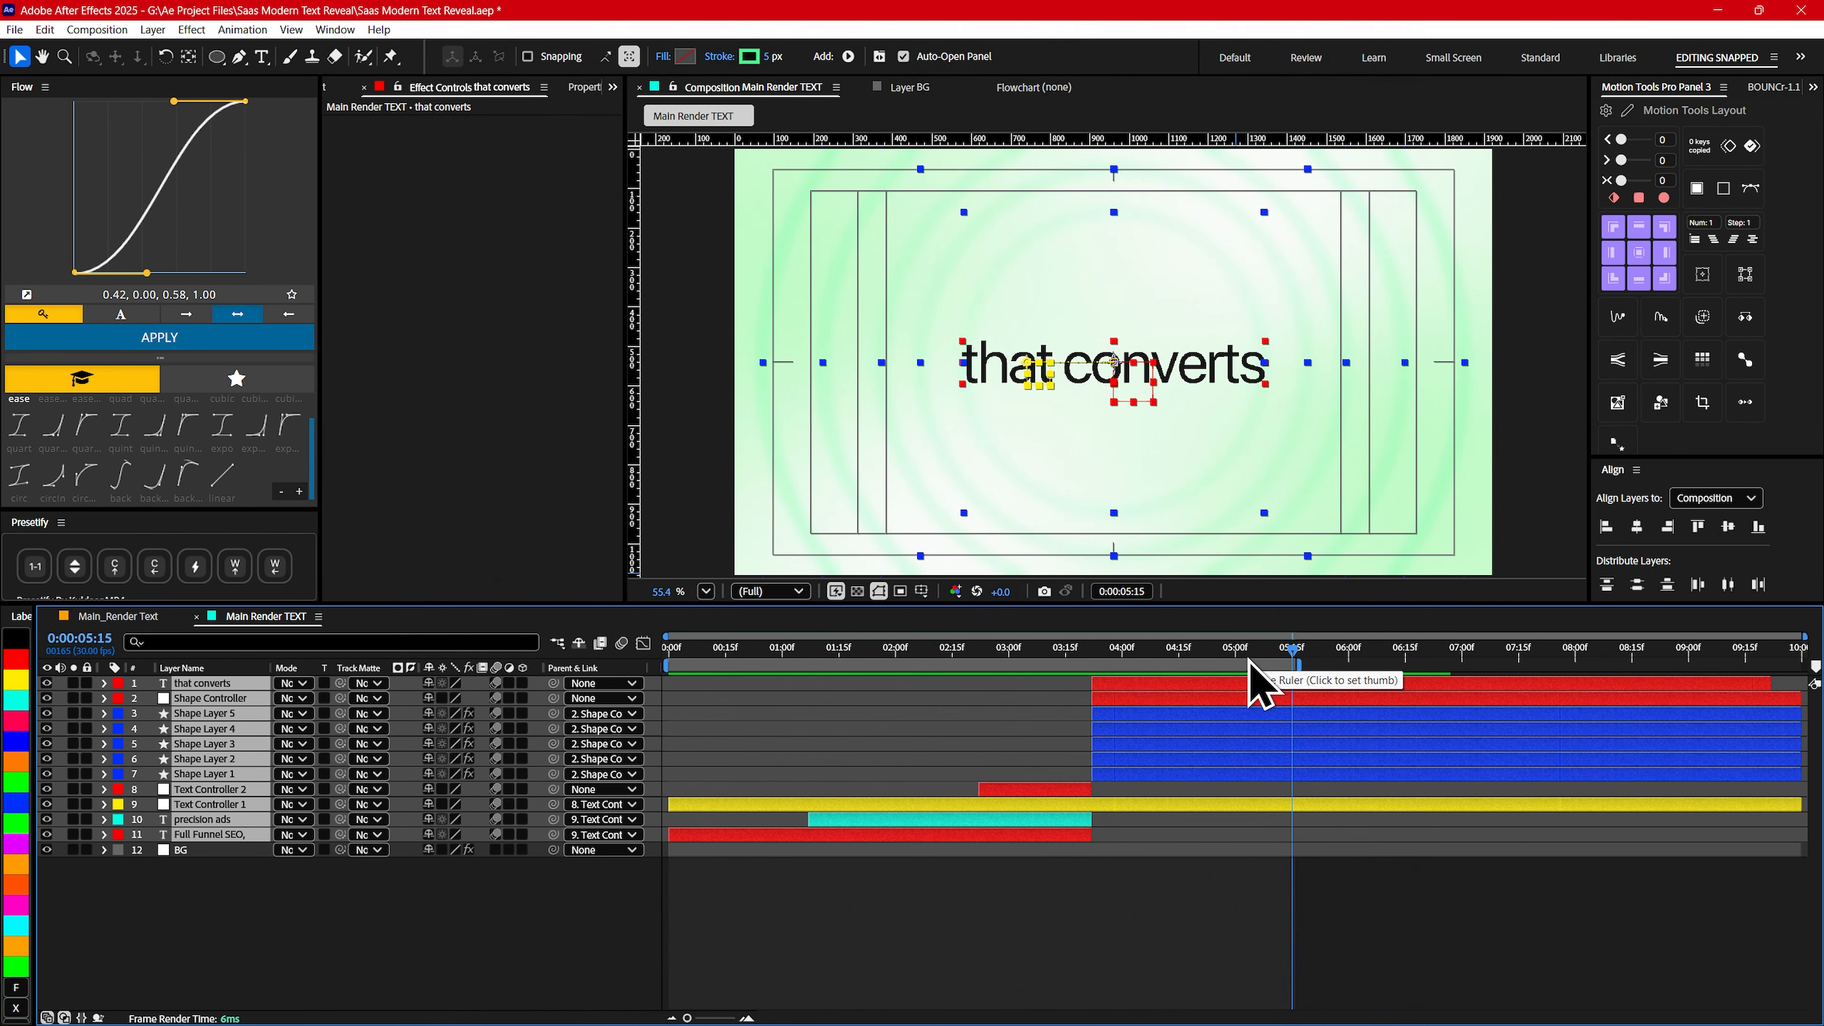
key("Home")
key("space")
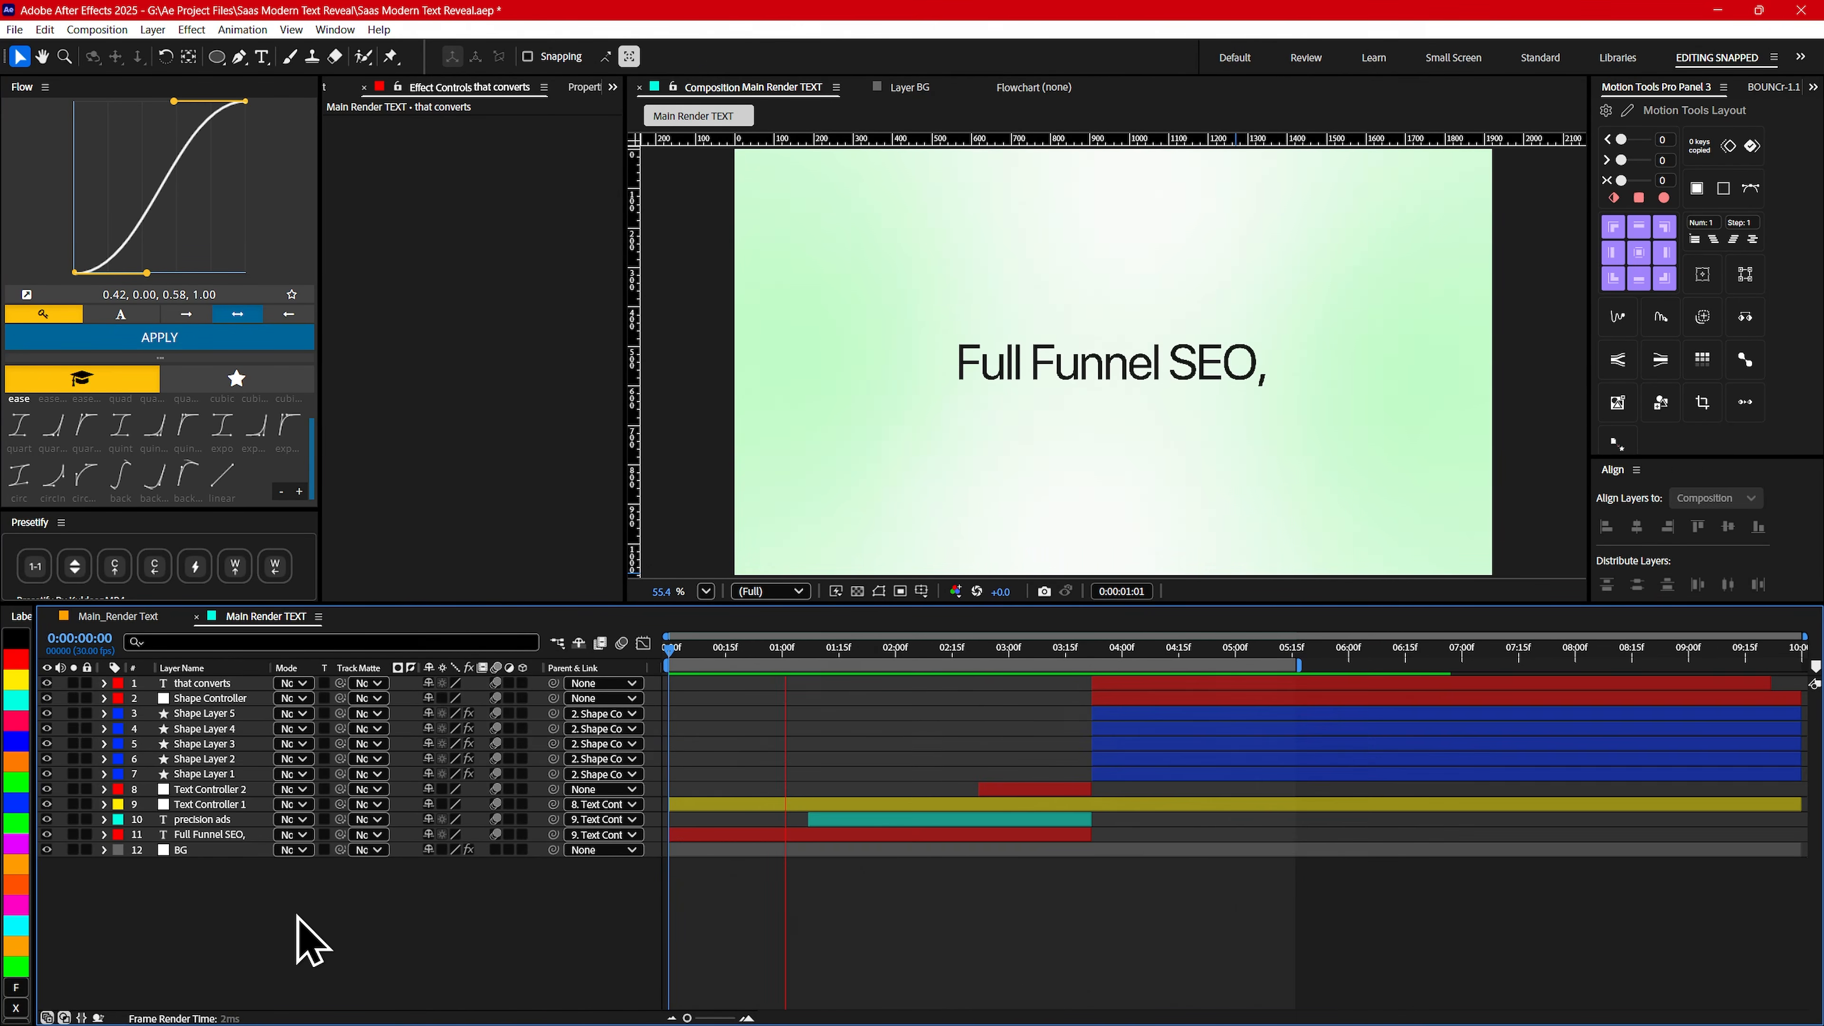